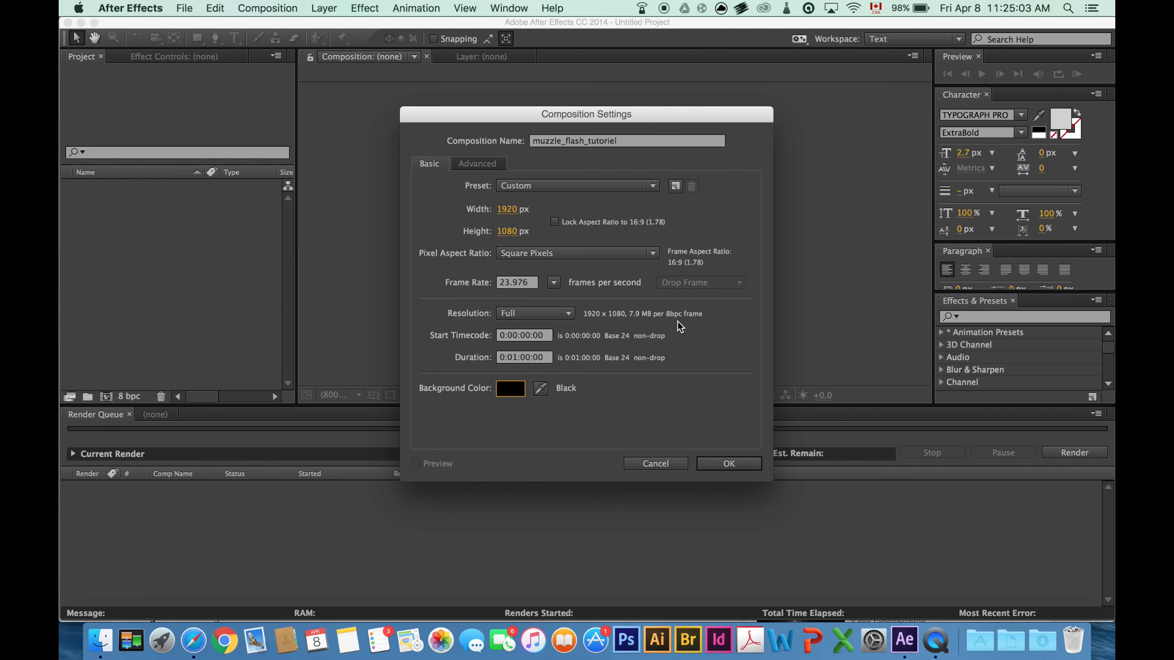
- Create the 1920 x 1080 composition muzzle_flash_tutoriel and place the imported clip DSCN2339.mov in its timeline
{"action": "left_click", "coordinate": [739, 464]}
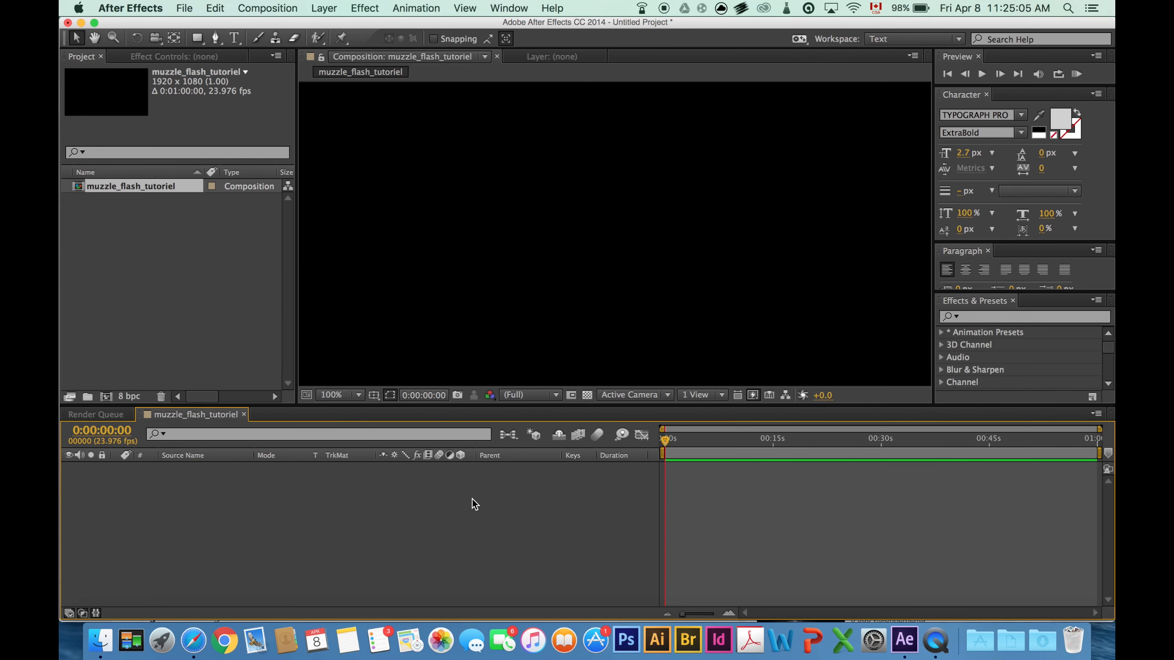
{"action": "left_click", "coordinate": [100, 640]}
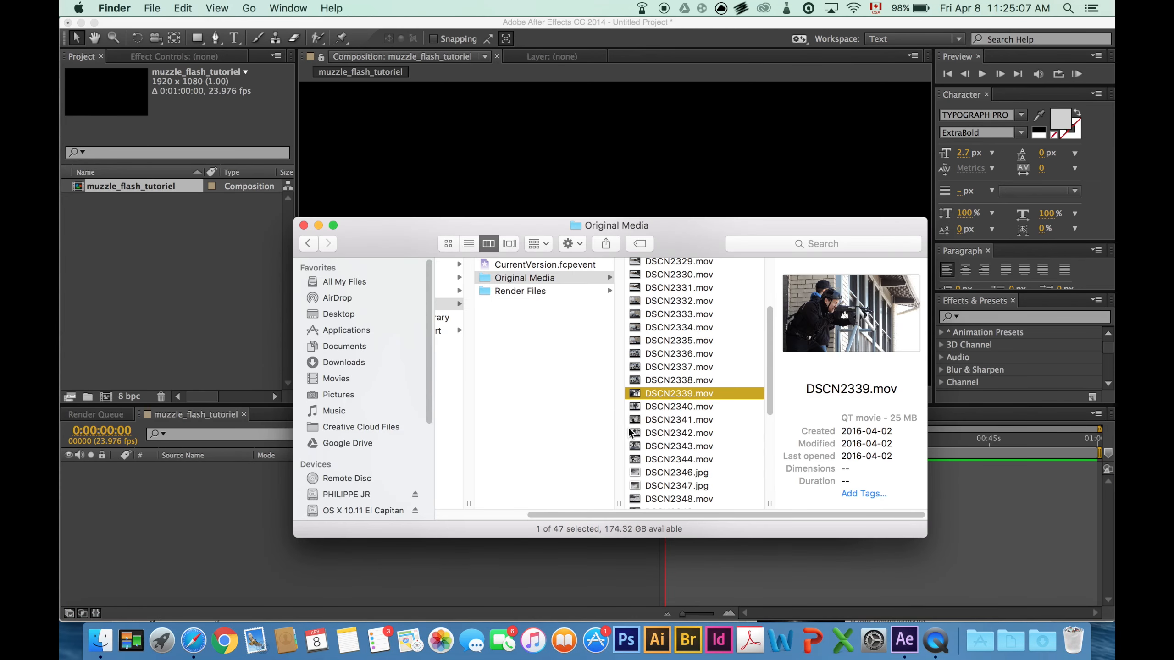
{"action": "left_click_drag", "start_coordinate": [670, 395], "coordinate": [117, 245]}
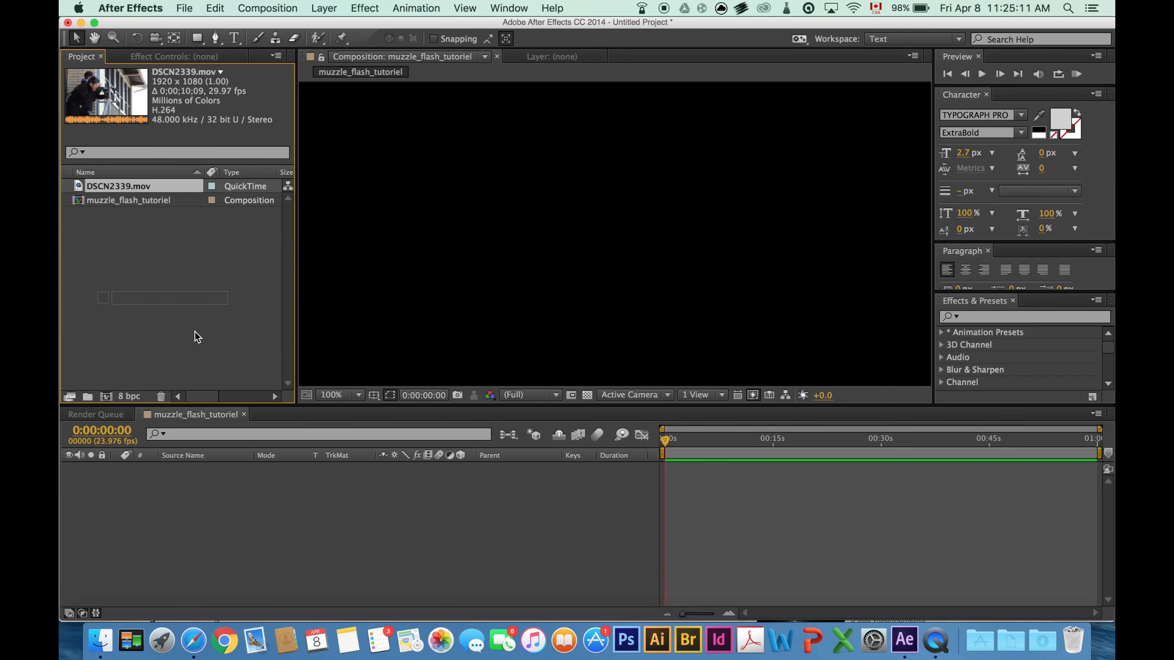
{"action": "left_click_drag", "start_coordinate": [216, 483], "coordinate": [198, 481]}
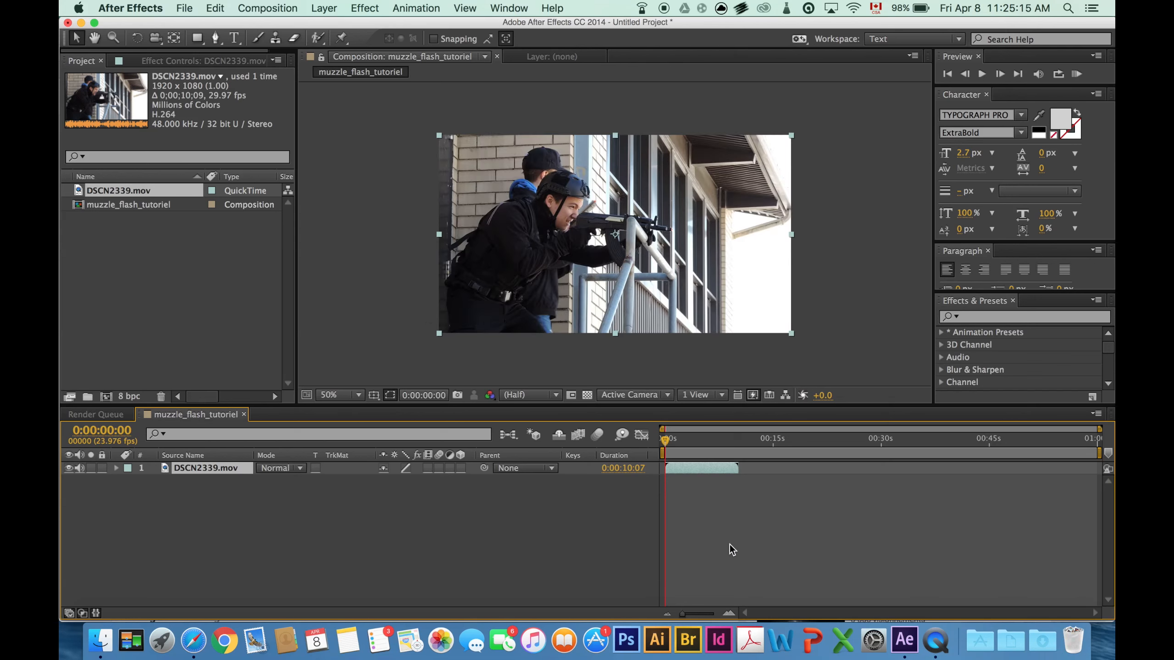
- Import the black-screen video effect clip, place it above DSCN2339.mov in the composition and set its blending mode to Add
{"action": "left_click", "coordinate": [728, 613]}
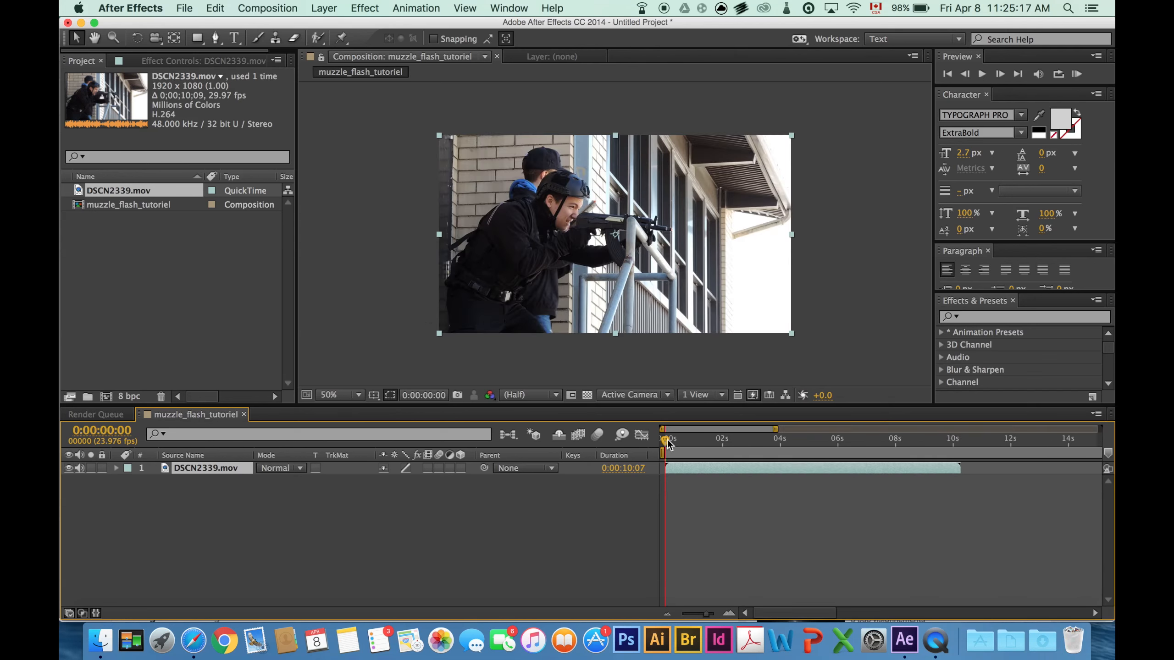
{"action": "mouse_move", "coordinate": [666, 443]}
{"action": "left_mouse_down"}
{"action": "mouse_move", "coordinate": [748, 443]}
{"action": "mouse_move", "coordinate": [669, 438]}
{"action": "left_mouse_up"}
{"action": "scroll", "coordinate": [665, 371], "scroll_direction": "up", "scroll_amount": 1}
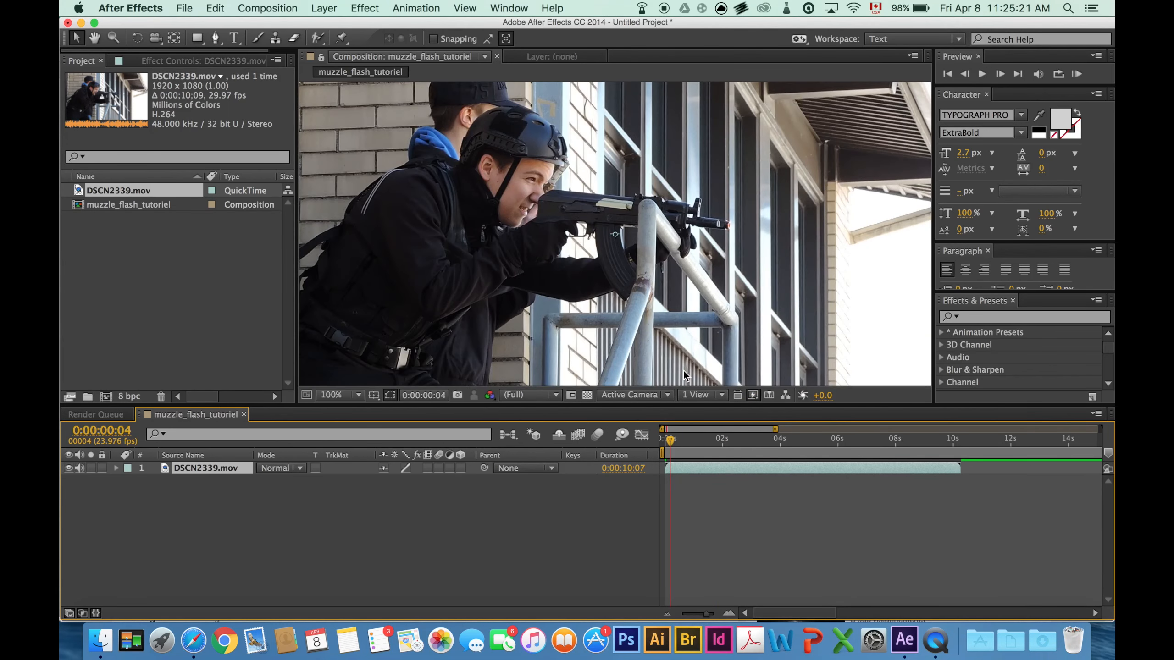
{"action": "left_click", "coordinate": [728, 614]}
{"action": "left_click", "coordinate": [1039, 655]}
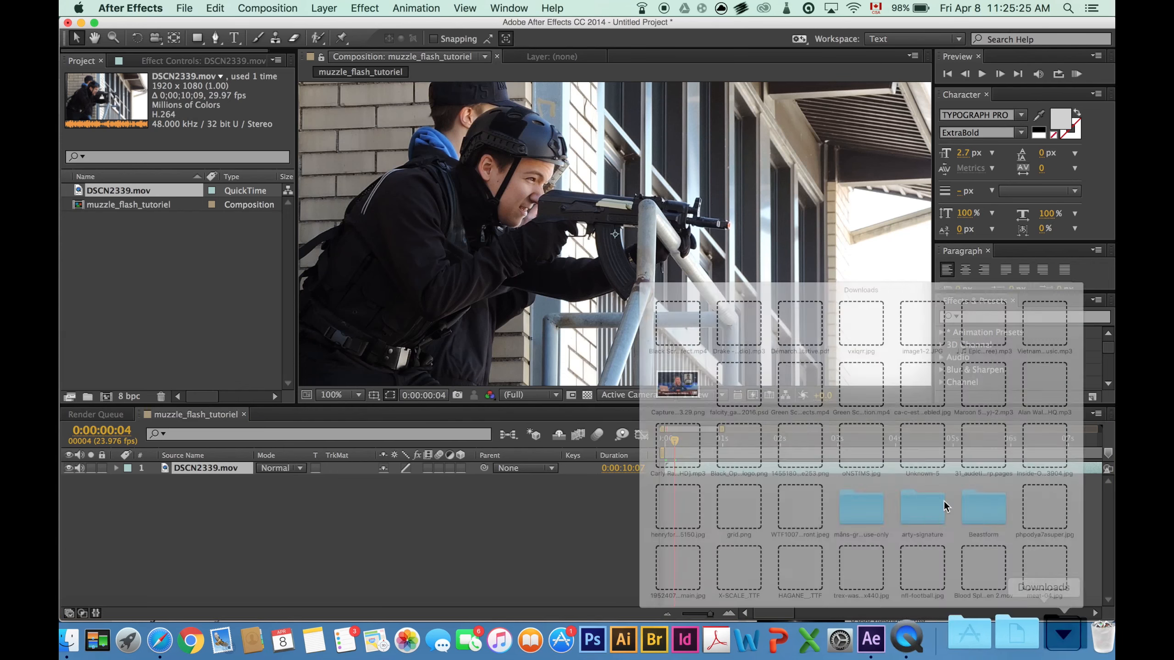
{"action": "left_click_drag", "start_coordinate": [475, 165], "coordinate": [141, 267]}
{"action": "left_click_drag", "start_coordinate": [123, 193], "coordinate": [202, 464]}
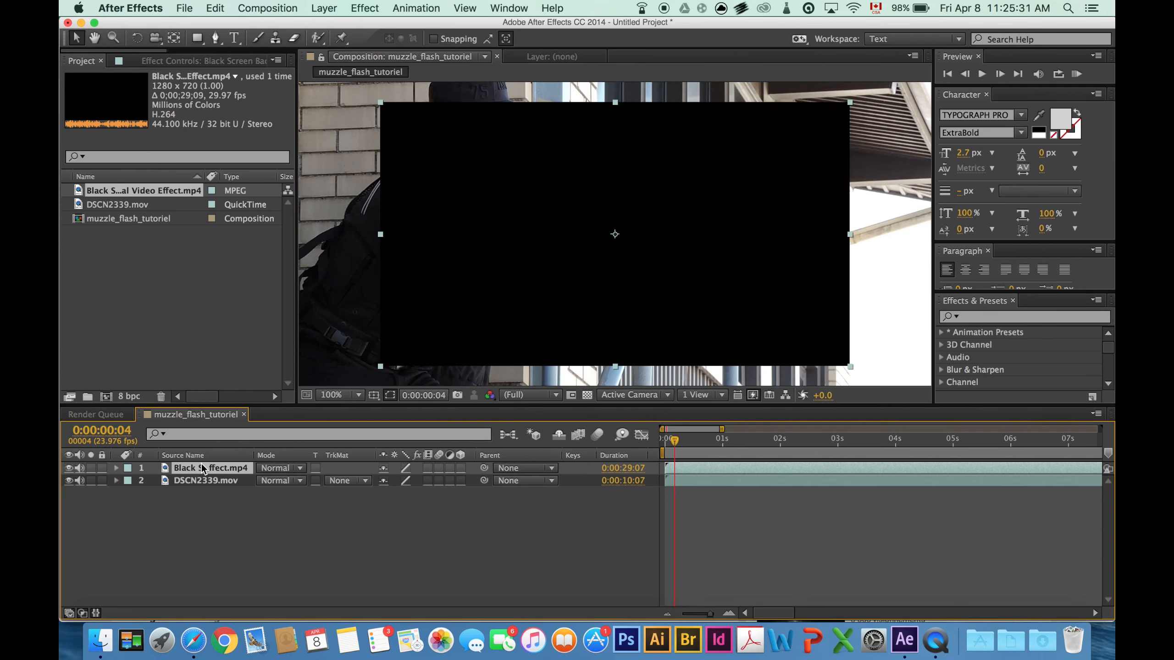
{"action": "left_click", "coordinate": [300, 469]}
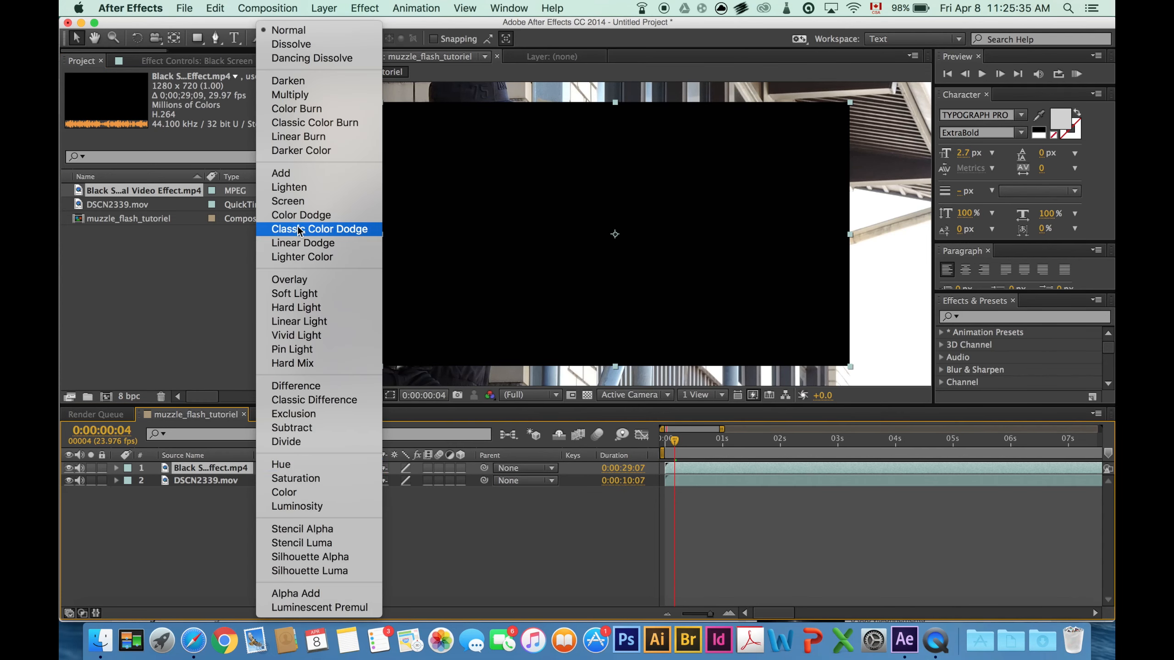
{"action": "left_click", "coordinate": [291, 174]}
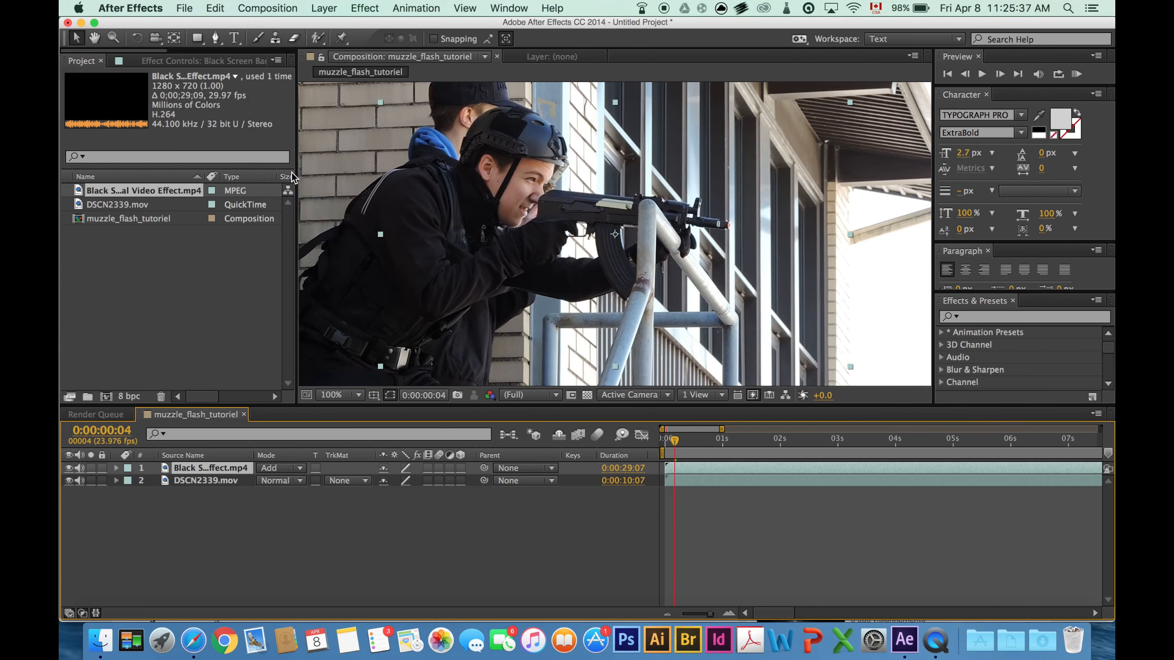
- Split off and delete the part of the effect layer before 0:00:10:13, and move the remainder to the composition's start
{"action": "left_click_drag", "start_coordinate": [681, 448], "coordinate": [854, 450]}
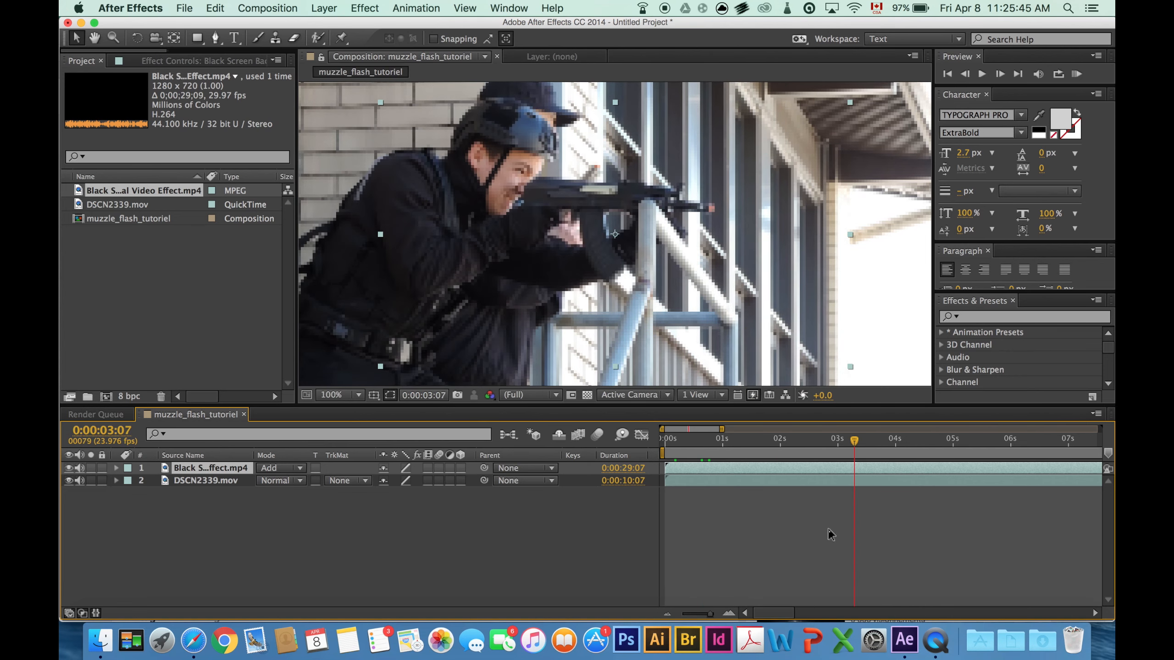
{"action": "left_click_drag", "start_coordinate": [784, 611], "coordinate": [800, 611]}
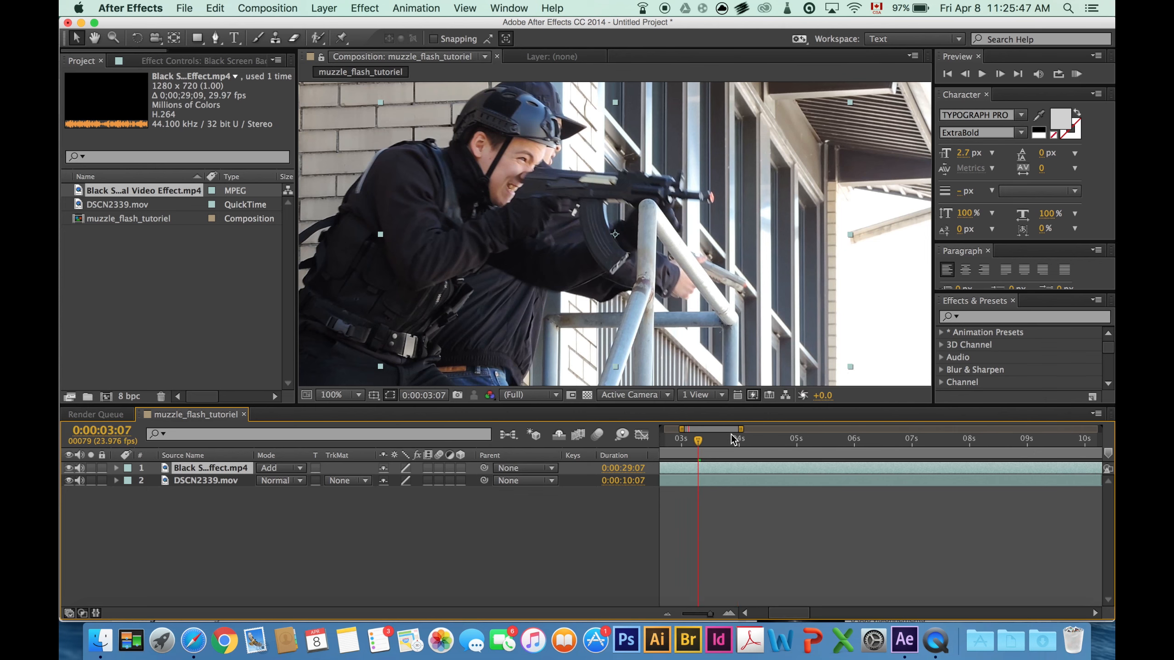
{"action": "left_click_drag", "start_coordinate": [734, 439], "coordinate": [966, 441]}
{"action": "left_click", "coordinate": [815, 619]}
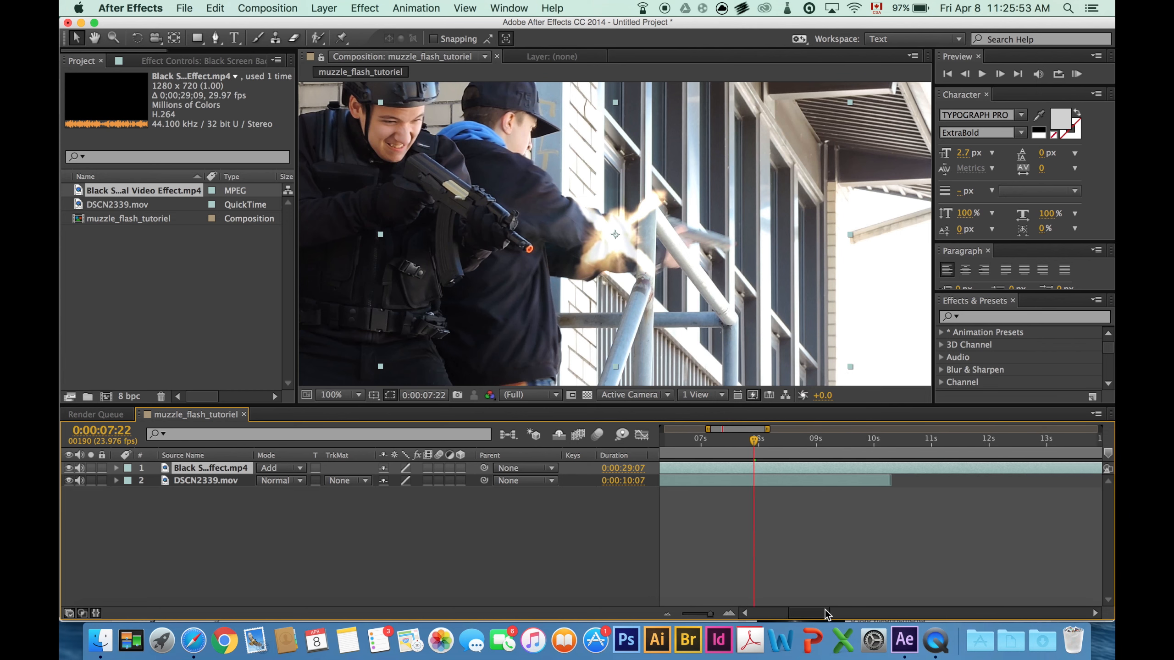
{"action": "left_click_drag", "start_coordinate": [753, 438], "coordinate": [853, 440]}
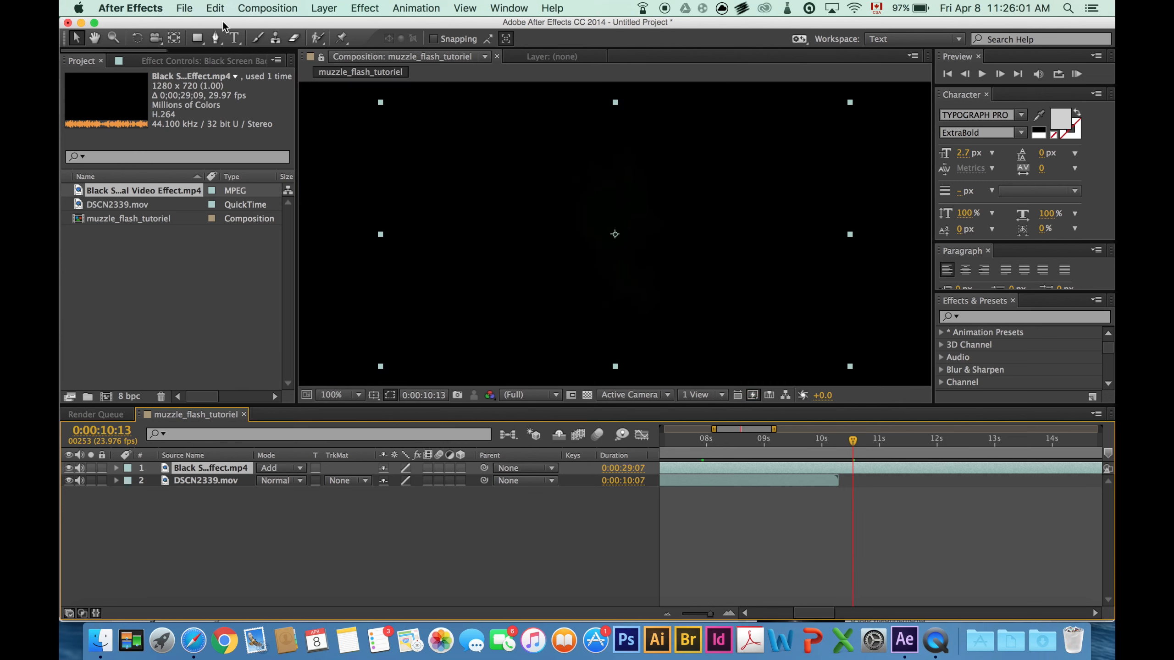
{"action": "left_click", "coordinate": [216, 8]}
{"action": "left_click", "coordinate": [306, 182]}
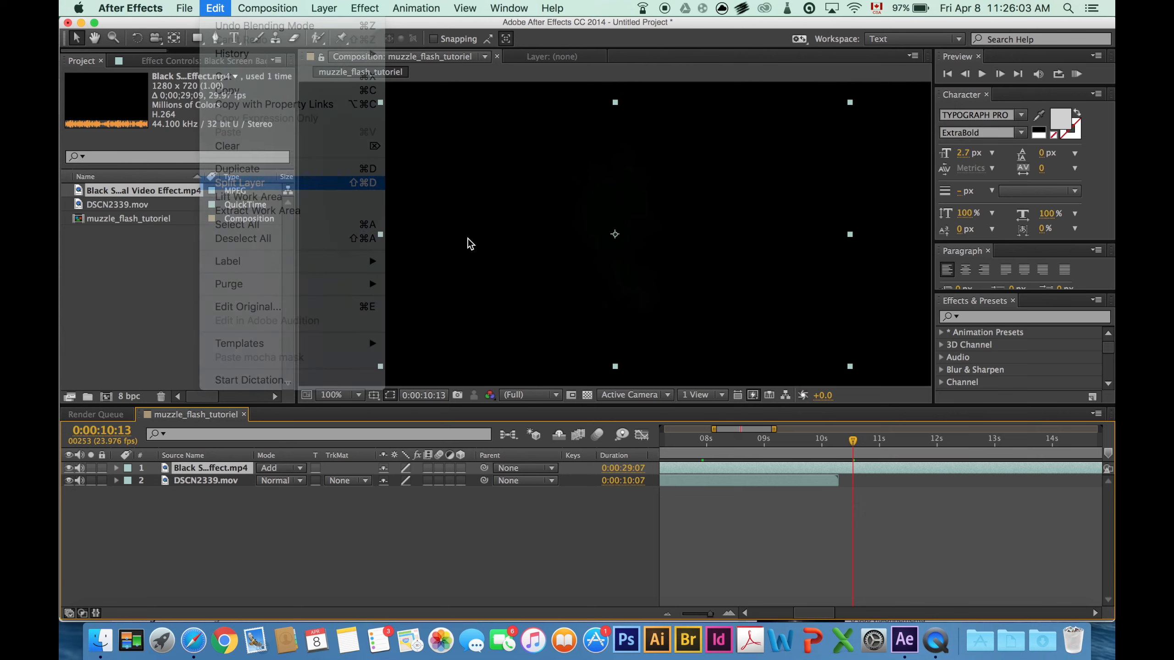
{"action": "left_click", "coordinate": [845, 480]}
{"action": "key", "text": "Delete"}
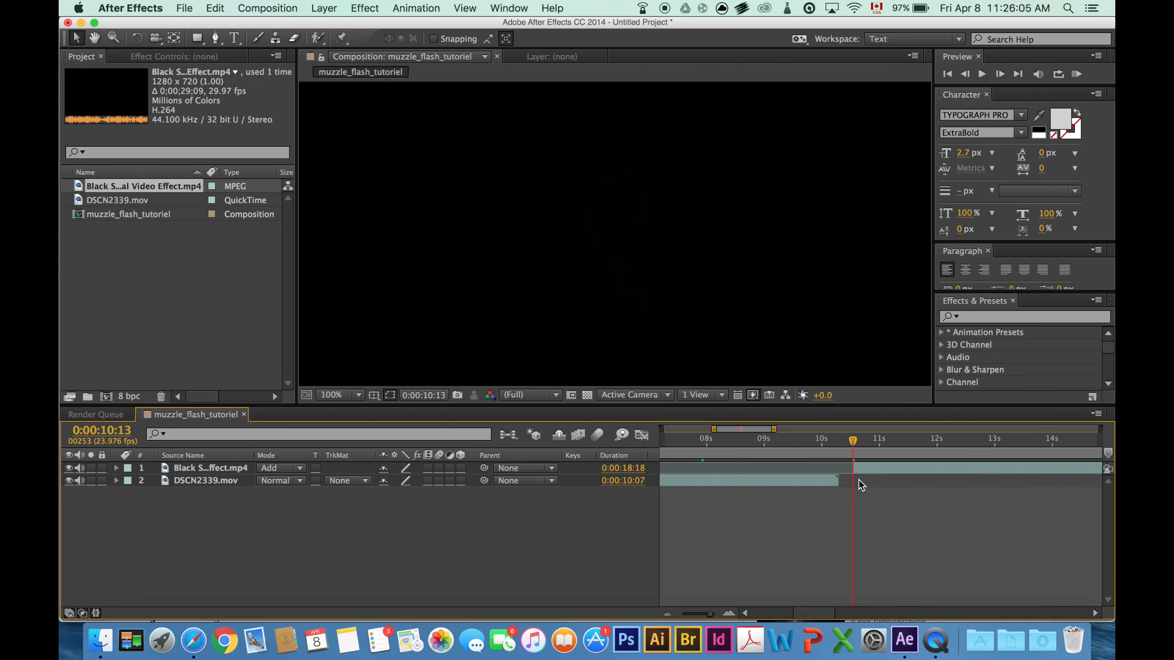
{"action": "left_click_drag", "start_coordinate": [858, 471], "coordinate": [665, 442]}
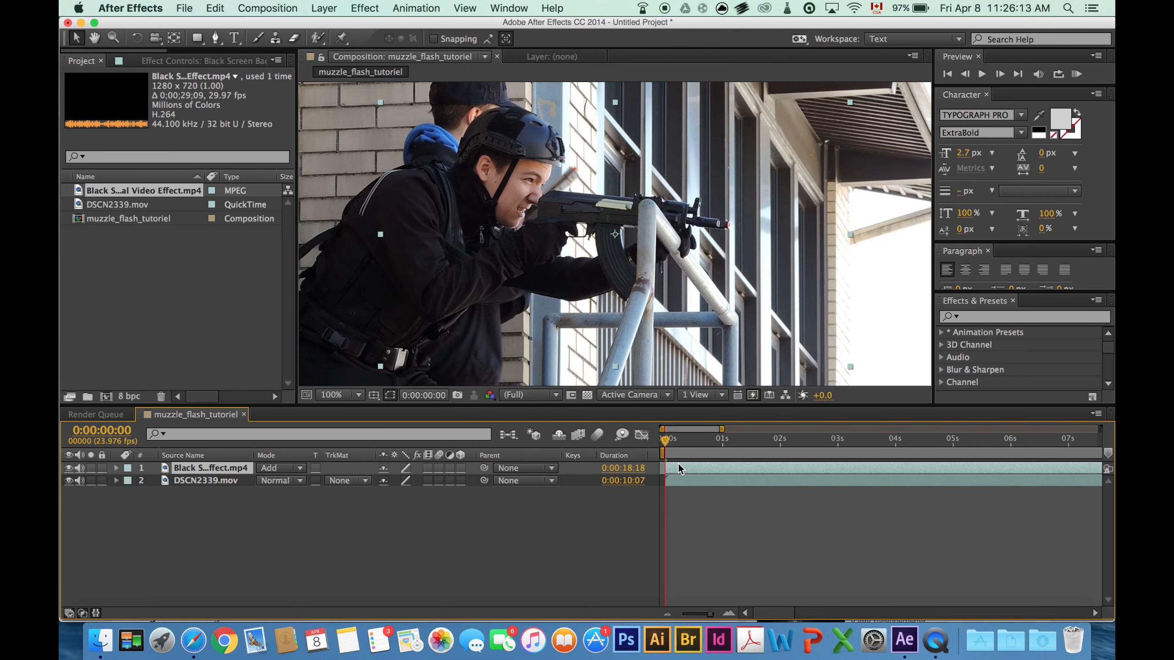
- At 0:00:00:02, move the flash in front of the rifle's muzzle and rotate the effect layer to follow the barrel
{"action": "left_click", "coordinate": [728, 613]}
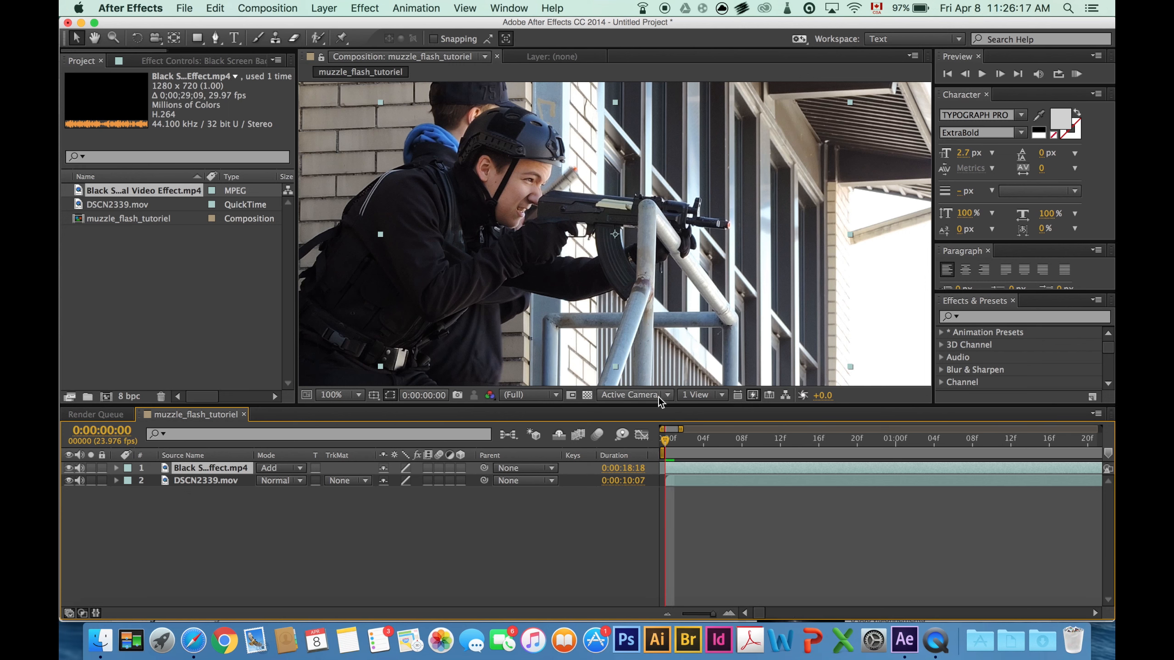
{"action": "left_click_drag", "start_coordinate": [679, 442], "coordinate": [685, 440]}
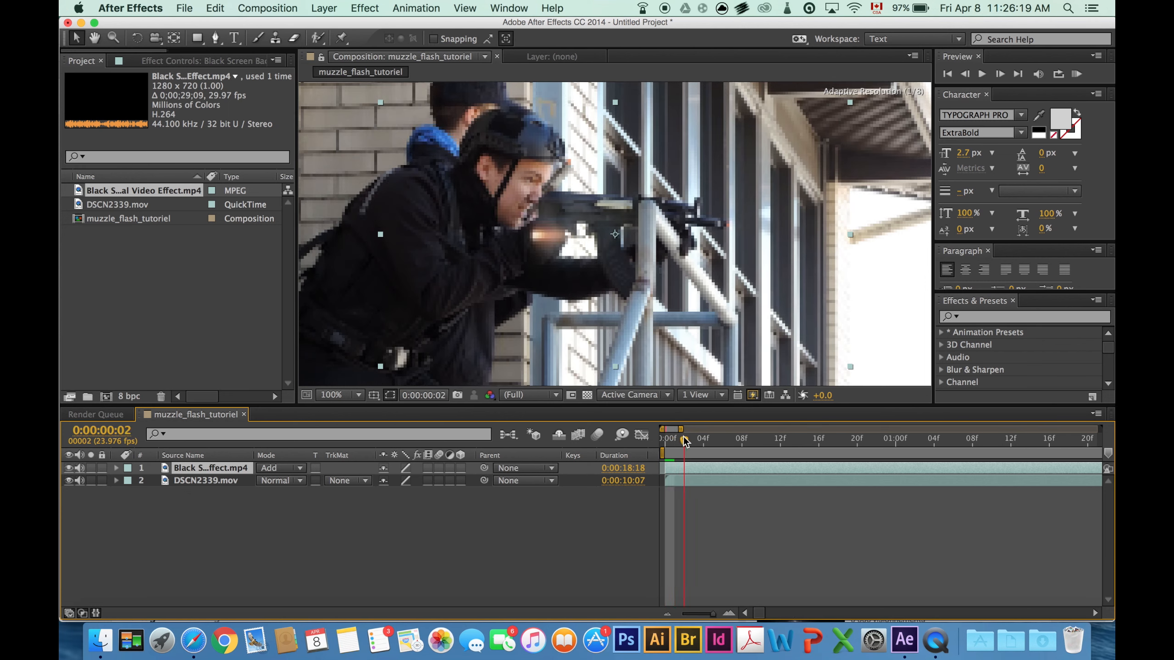
{"action": "scroll", "coordinate": [594, 235], "scroll_direction": "up", "scroll_amount": 1}
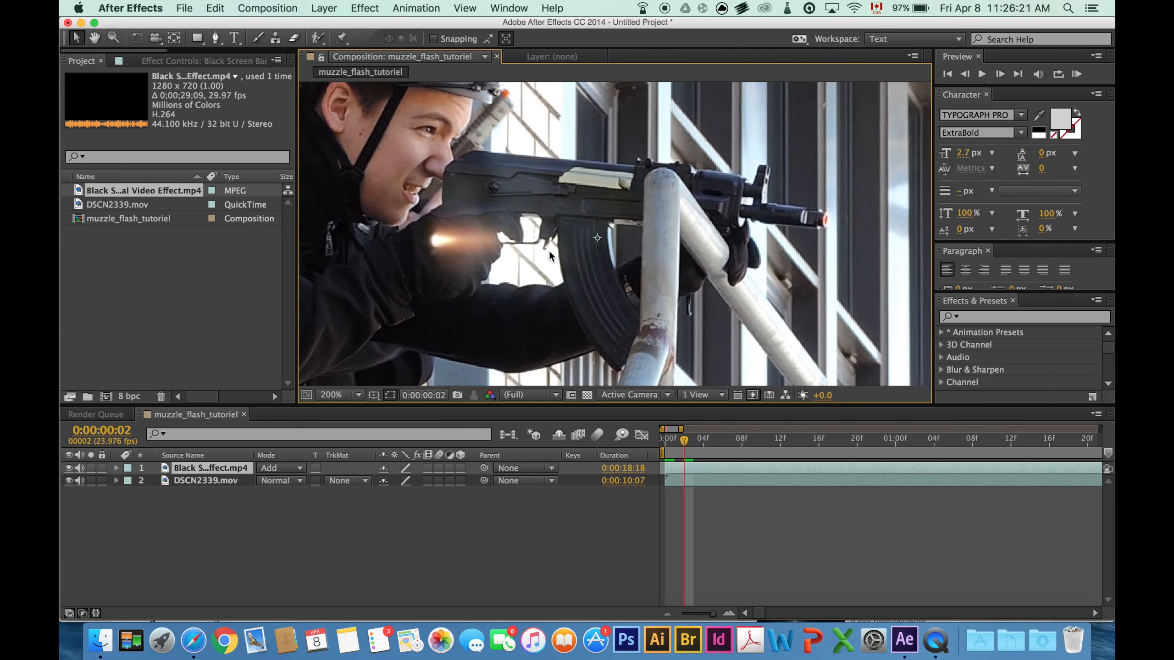
{"action": "left_click_drag", "start_coordinate": [449, 235], "coordinate": [829, 201]}
{"action": "left_click", "coordinate": [137, 37]}
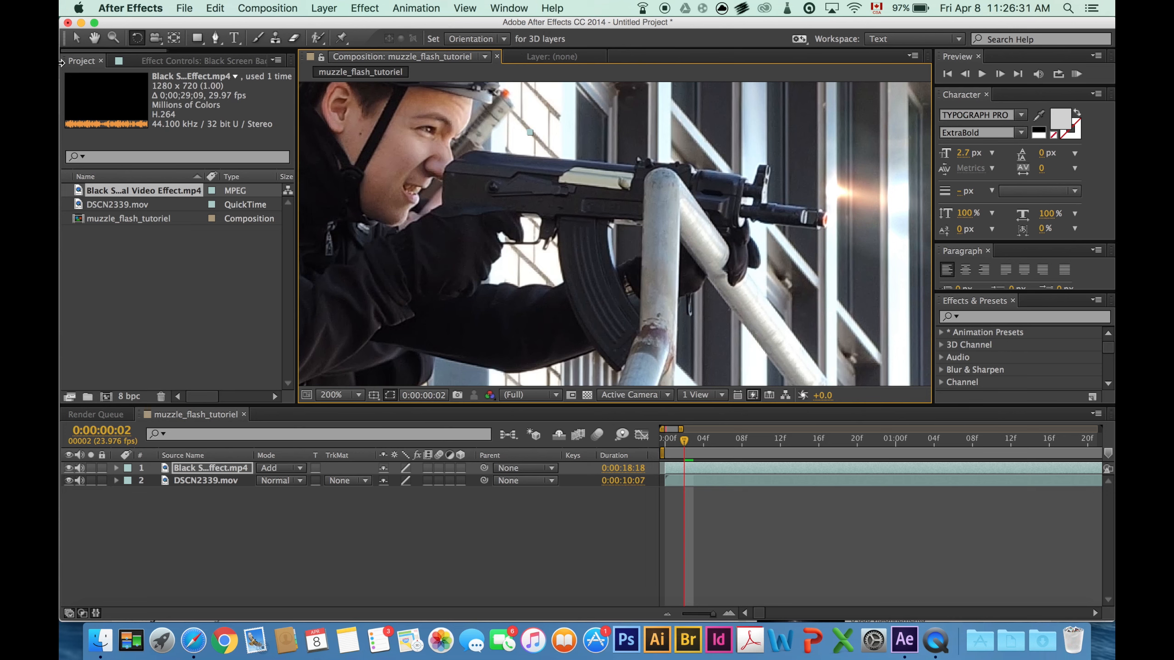
{"action": "left_click", "coordinate": [76, 39]}
- Fine-tune the effect layer's position and rotation so the flash sits directly at the barrel's tip
{"action": "scroll", "coordinate": [593, 234], "scroll_direction": "down", "scroll_amount": 1}
{"action": "left_click_drag", "start_coordinate": [730, 218], "coordinate": [733, 230]}
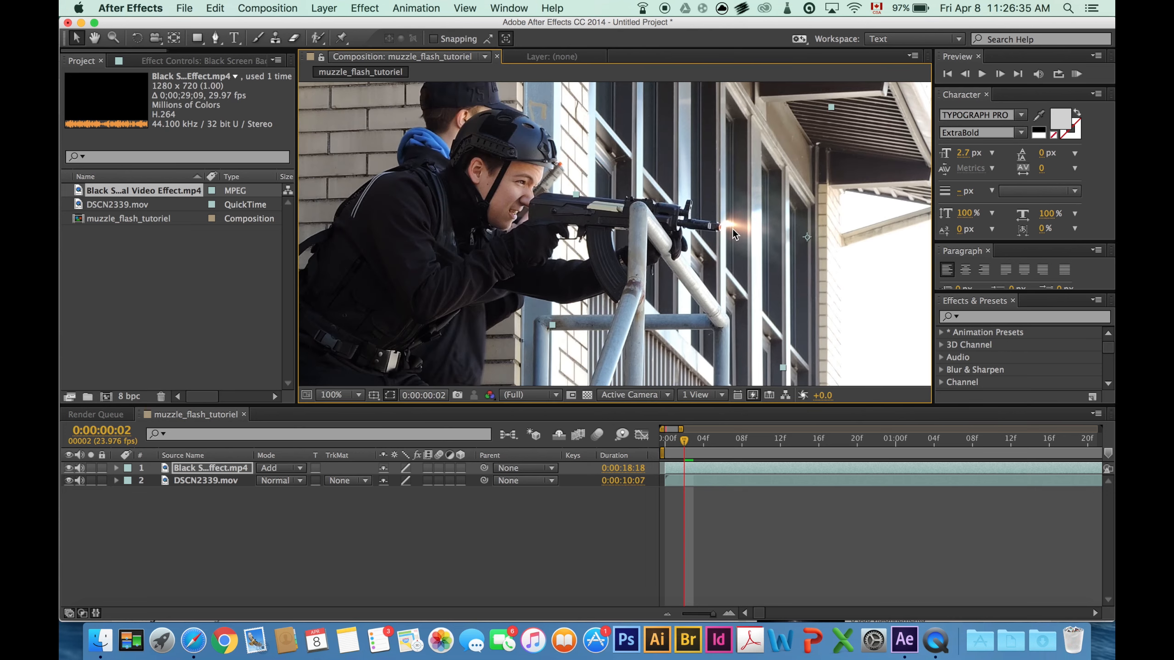
{"action": "left_click", "coordinate": [137, 38]}
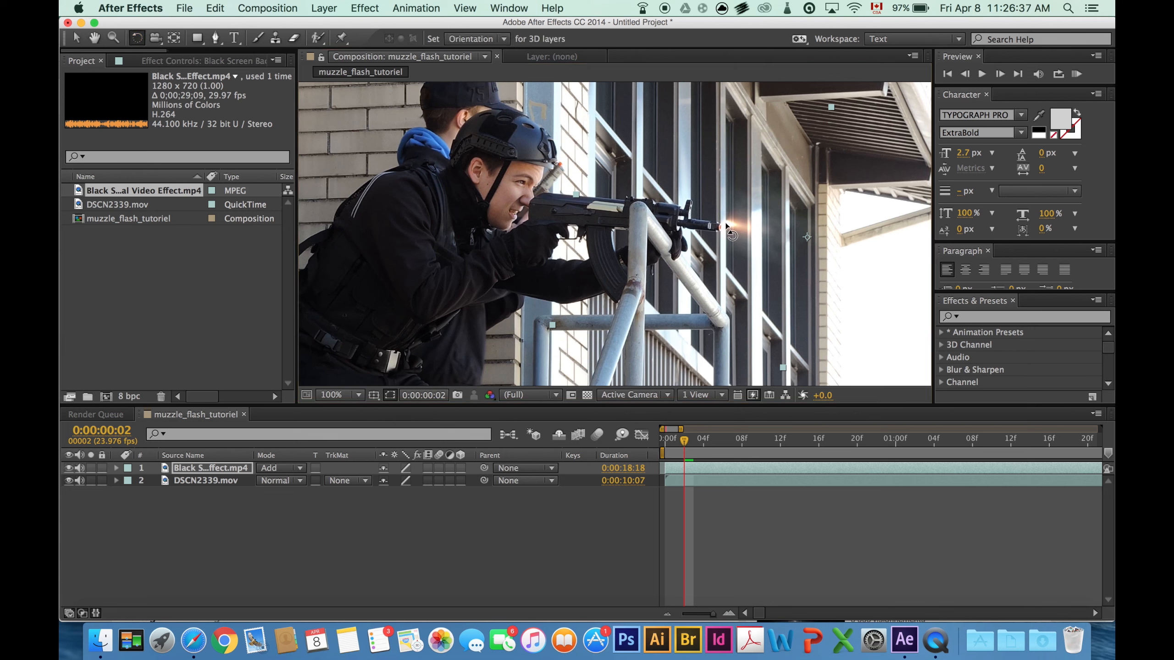
{"action": "left_click_drag", "start_coordinate": [732, 235], "coordinate": [723, 236]}
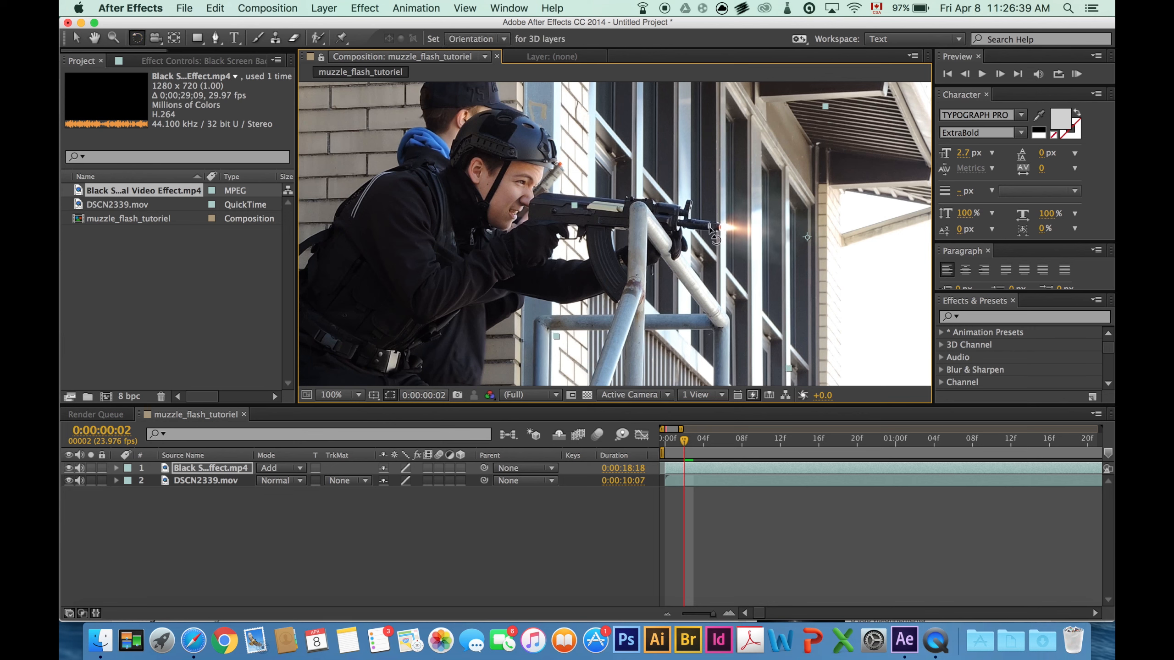
{"action": "left_click", "coordinate": [76, 38]}
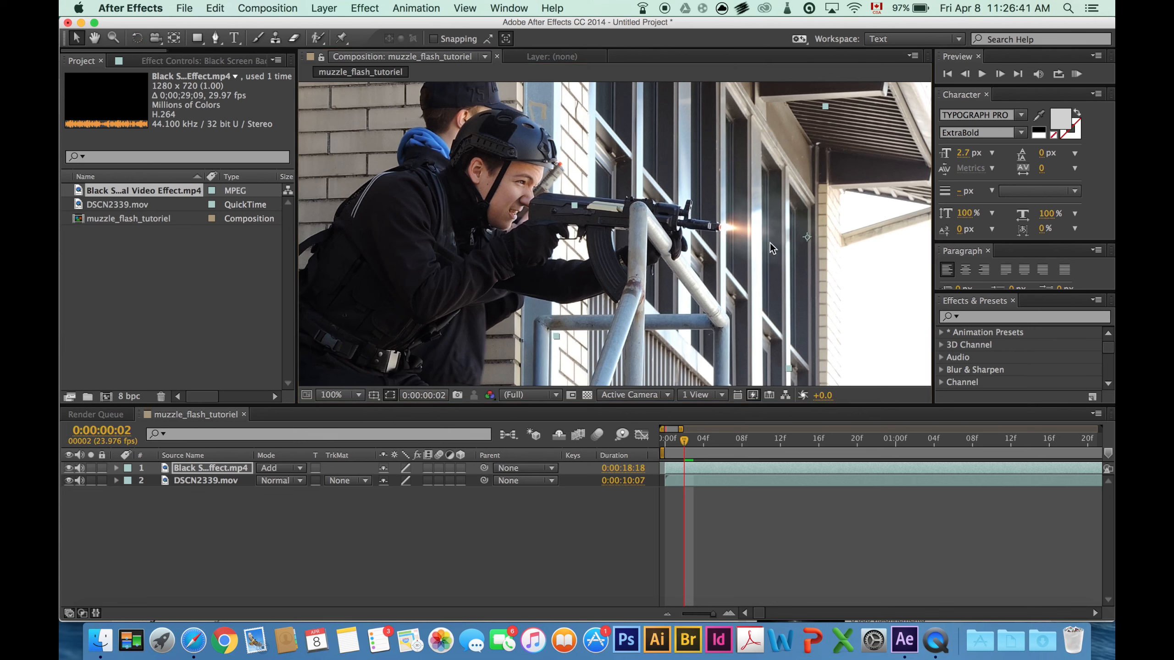
{"action": "left_click_drag", "start_coordinate": [770, 242], "coordinate": [766, 242]}
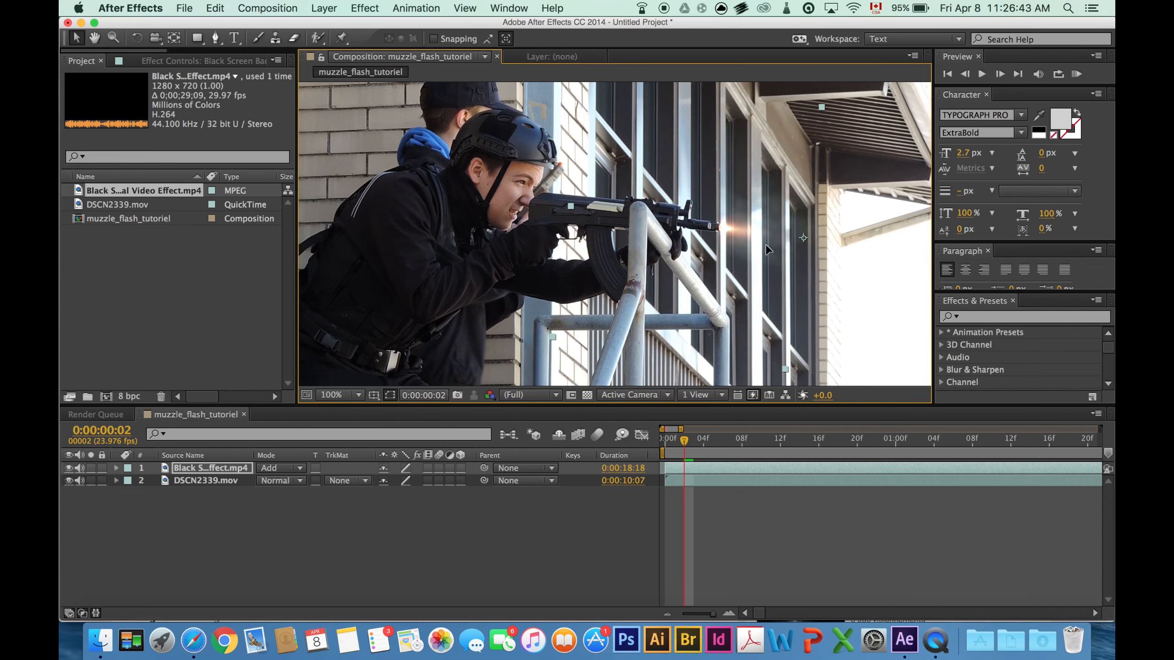
- Split the effect layer at 0:00:02:00 and delete the part after it
{"action": "key", "text": "period"}
{"action": "left_click_drag", "start_coordinate": [682, 443], "coordinate": [957, 466]}
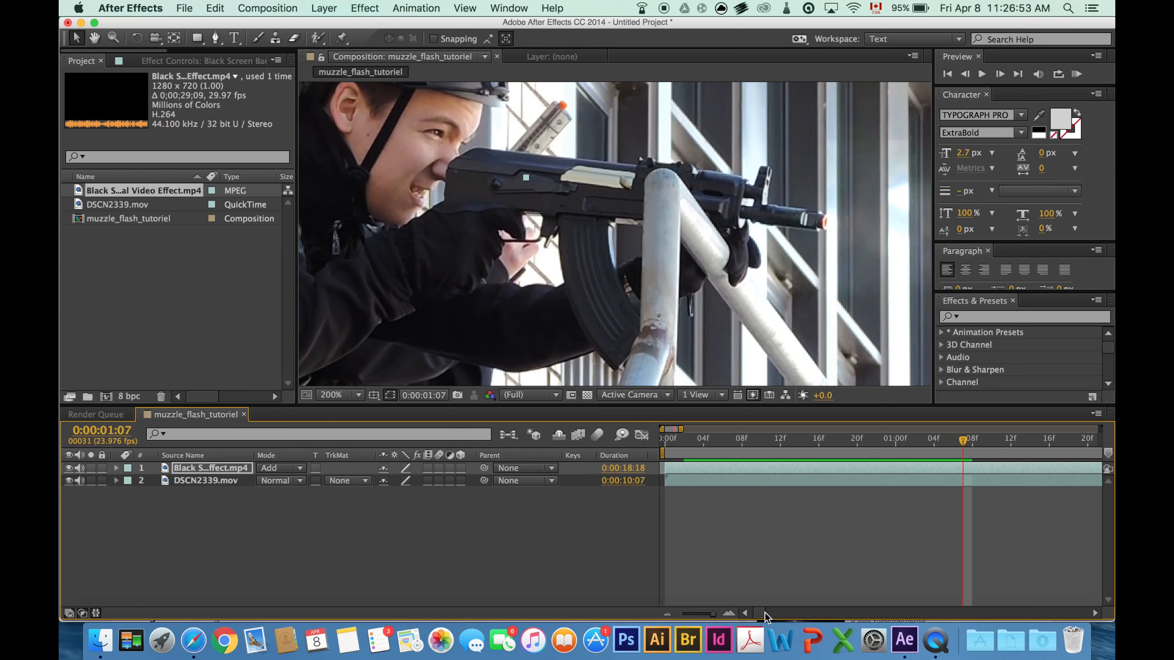
{"action": "left_click_drag", "start_coordinate": [764, 612], "coordinate": [769, 613]}
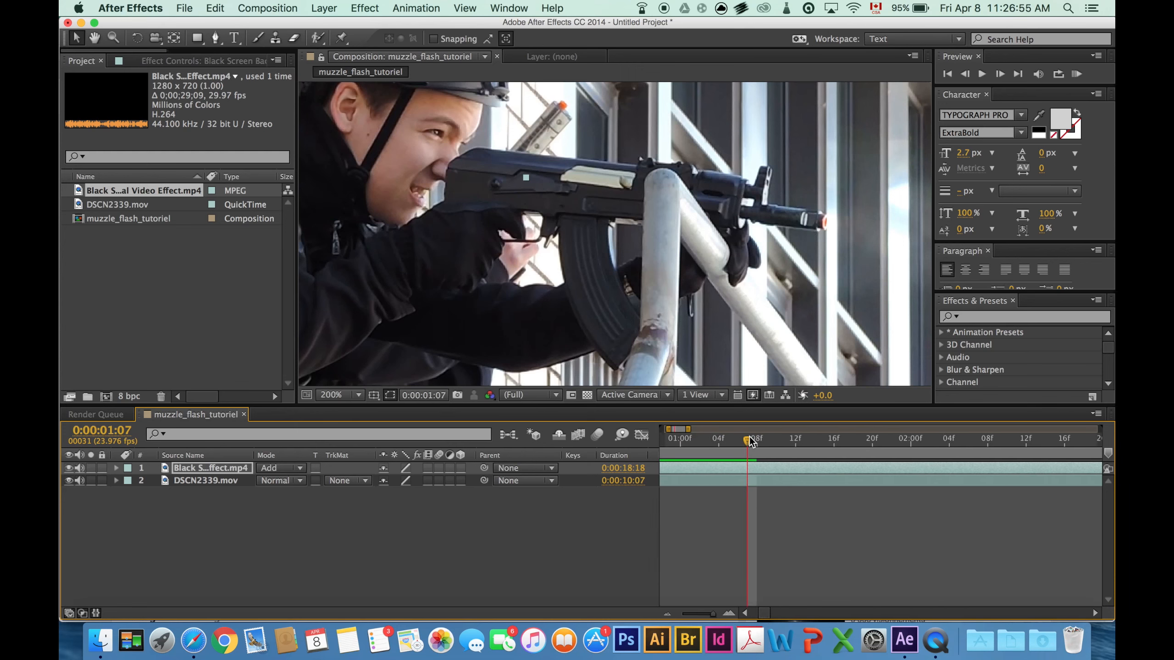
{"action": "left_click_drag", "start_coordinate": [750, 441], "coordinate": [912, 455]}
{"action": "left_click", "coordinate": [215, 8]}
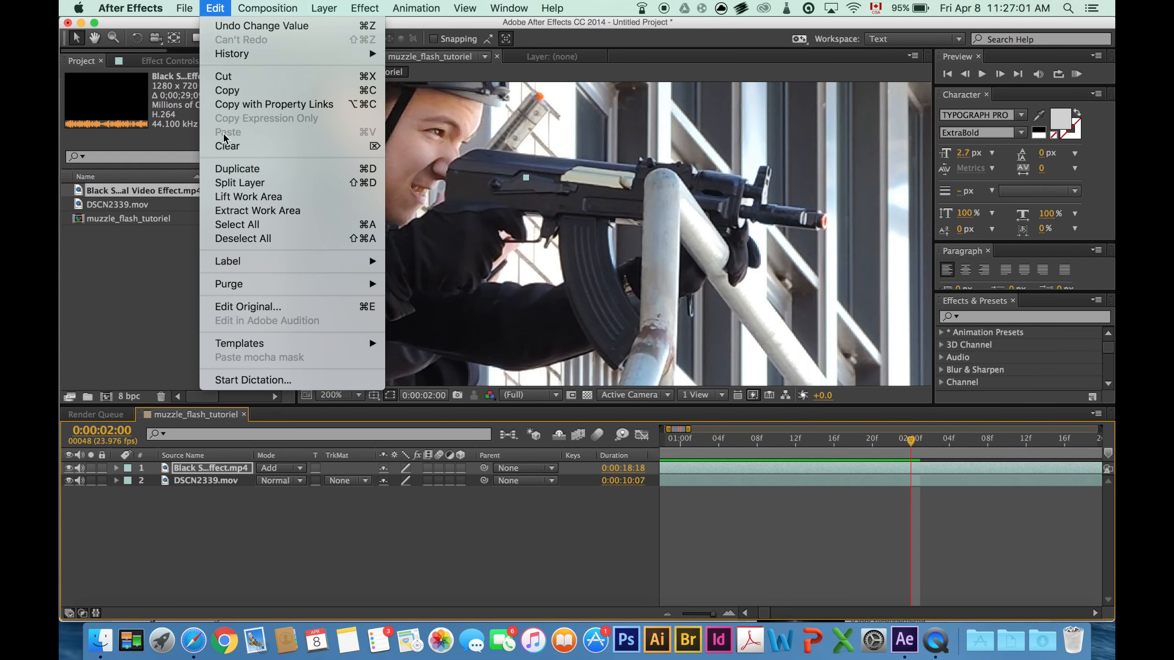
{"action": "left_click", "coordinate": [231, 182]}
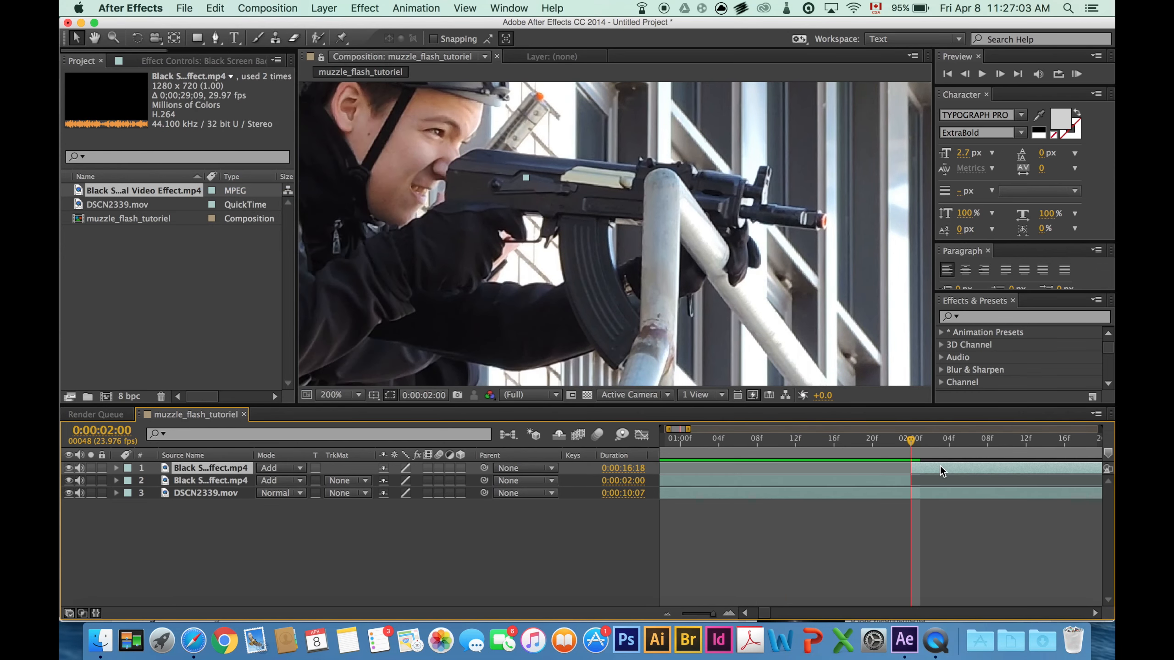
{"action": "key", "text": "Delete"}
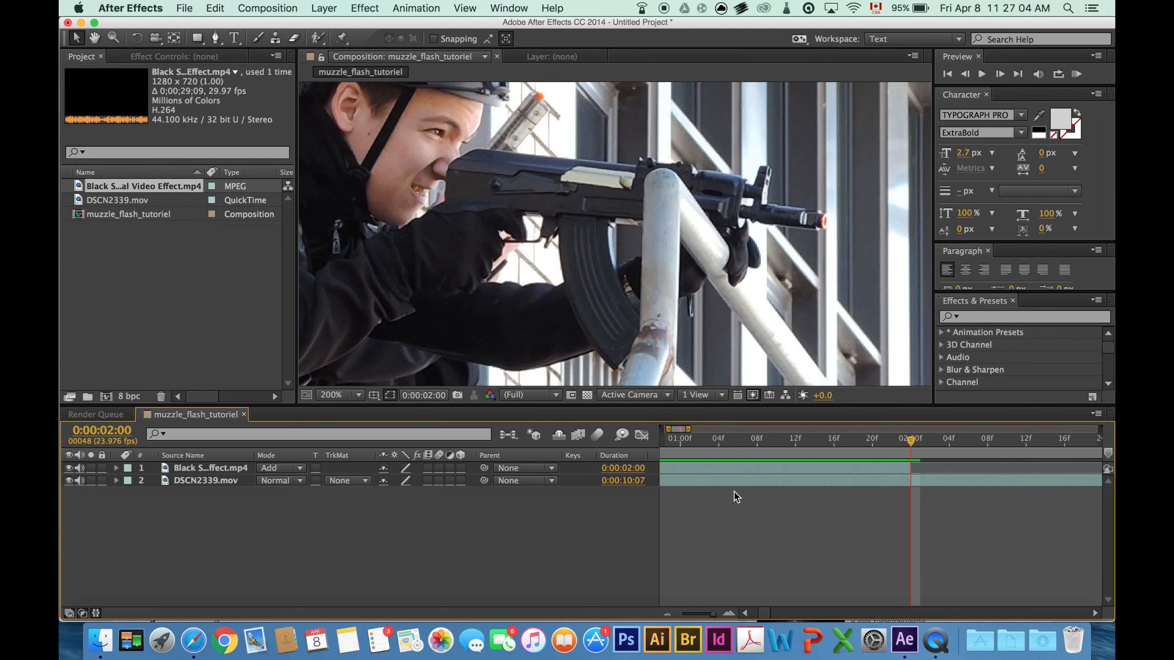
- Shift the trimmed effect layer in the timeline so it starts at 0:00:02:00
{"action": "left_click", "coordinate": [665, 613]}
{"action": "mouse_move", "coordinate": [765, 441]}
{"action": "left_mouse_down"}
{"action": "mouse_move", "coordinate": [885, 439]}
{"action": "mouse_move", "coordinate": [675, 437]}
{"action": "mouse_move", "coordinate": [770, 431]}
{"action": "left_mouse_up"}
{"action": "scroll", "coordinate": [667, 366], "scroll_direction": "down", "scroll_amount": 4}
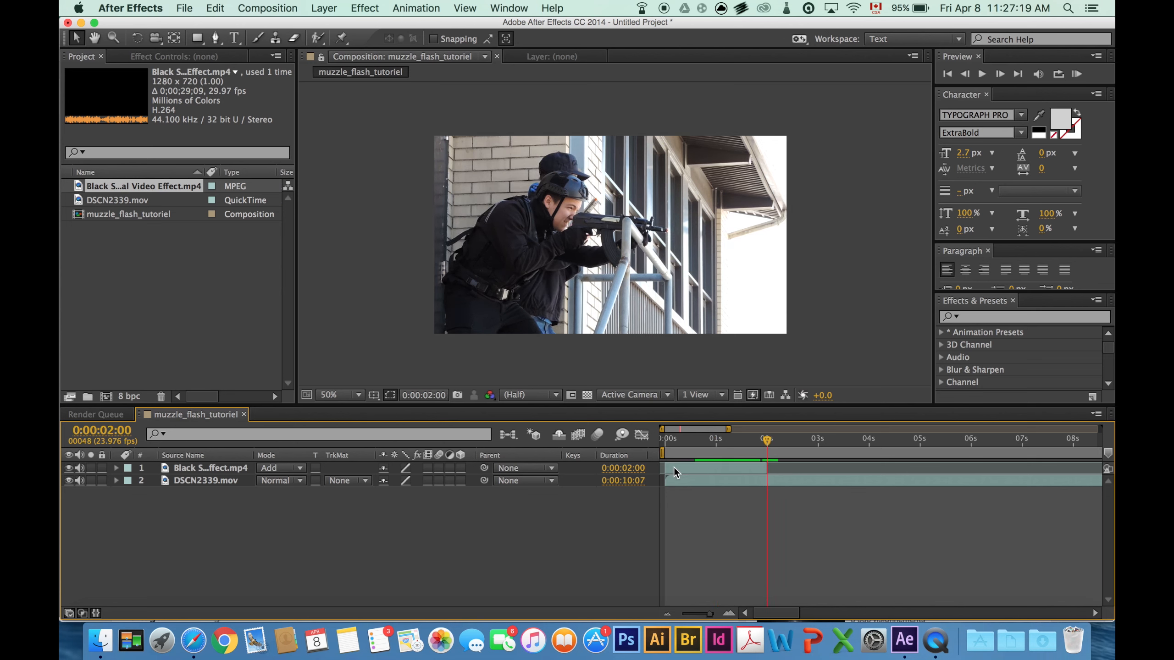
{"action": "left_click_drag", "start_coordinate": [673, 468], "coordinate": [776, 468]}
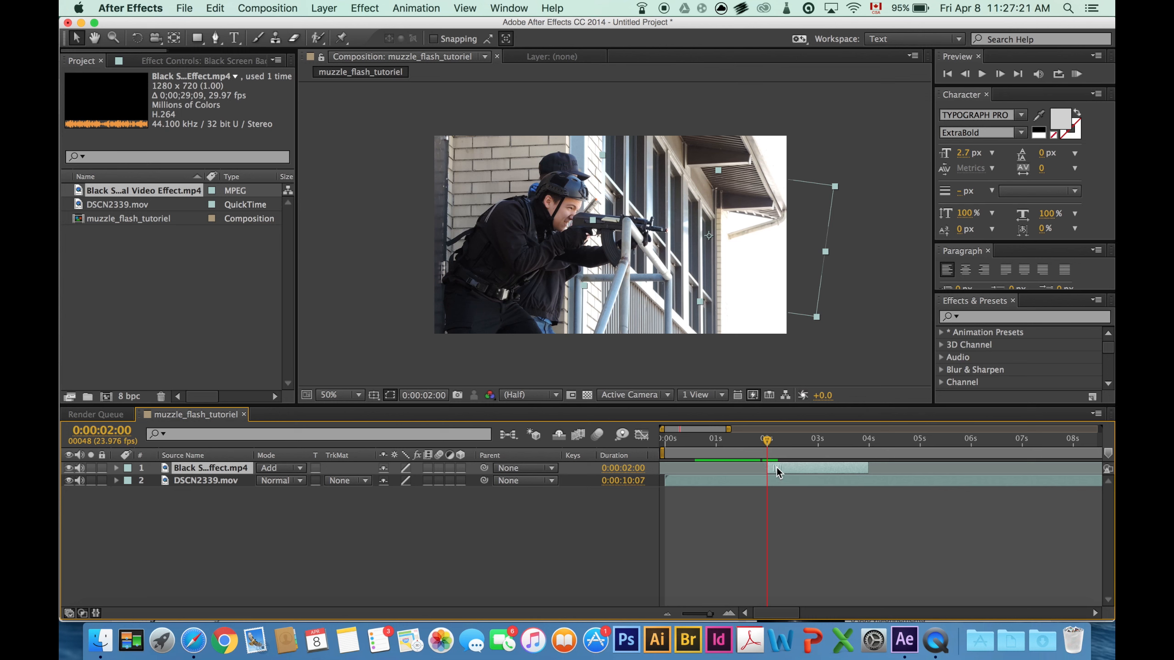
- Start keyframing the top effect layer's Position at 0:00:02:00
{"action": "left_click", "coordinate": [727, 612]}
{"action": "left_click", "coordinate": [728, 612]}
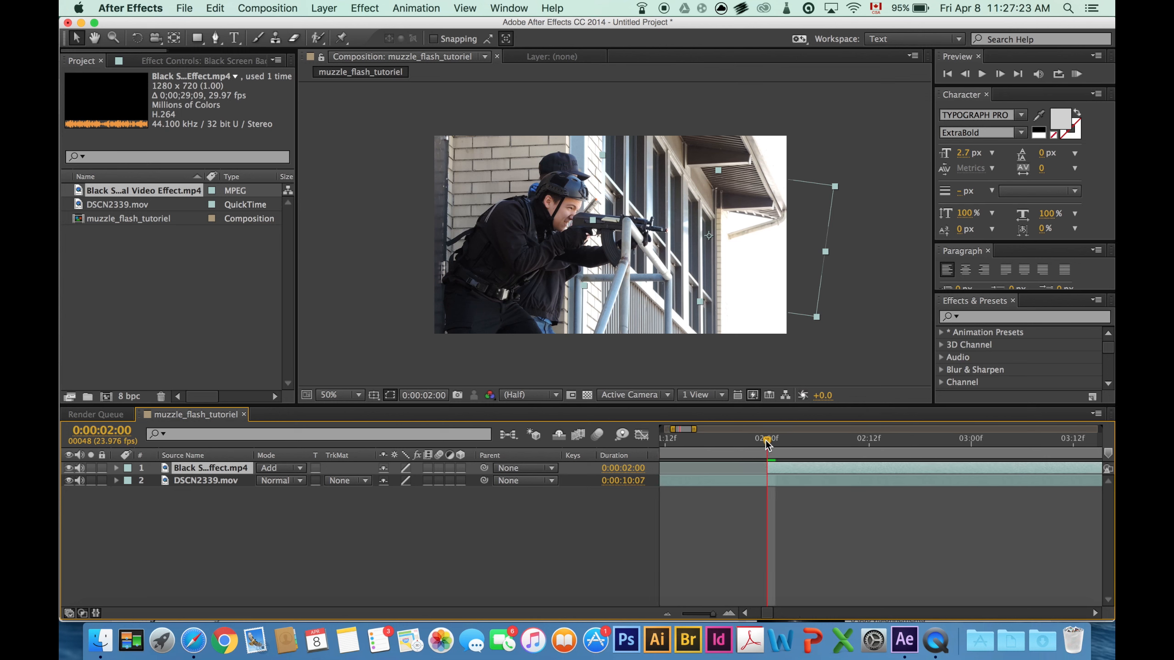
{"action": "mouse_move", "coordinate": [769, 441]}
{"action": "left_mouse_down"}
{"action": "mouse_move", "coordinate": [864, 448]}
{"action": "mouse_move", "coordinate": [768, 449]}
{"action": "left_mouse_up"}
{"action": "left_click", "coordinate": [116, 468]}
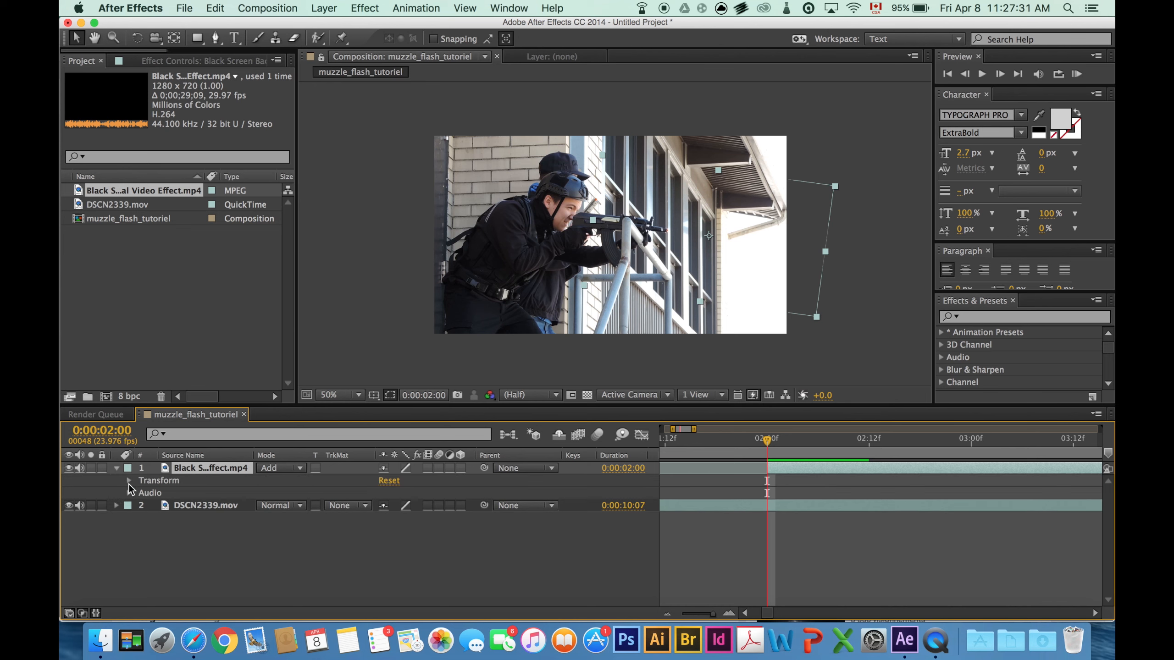
{"action": "left_click", "coordinate": [129, 480]}
{"action": "left_click", "coordinate": [154, 506]}
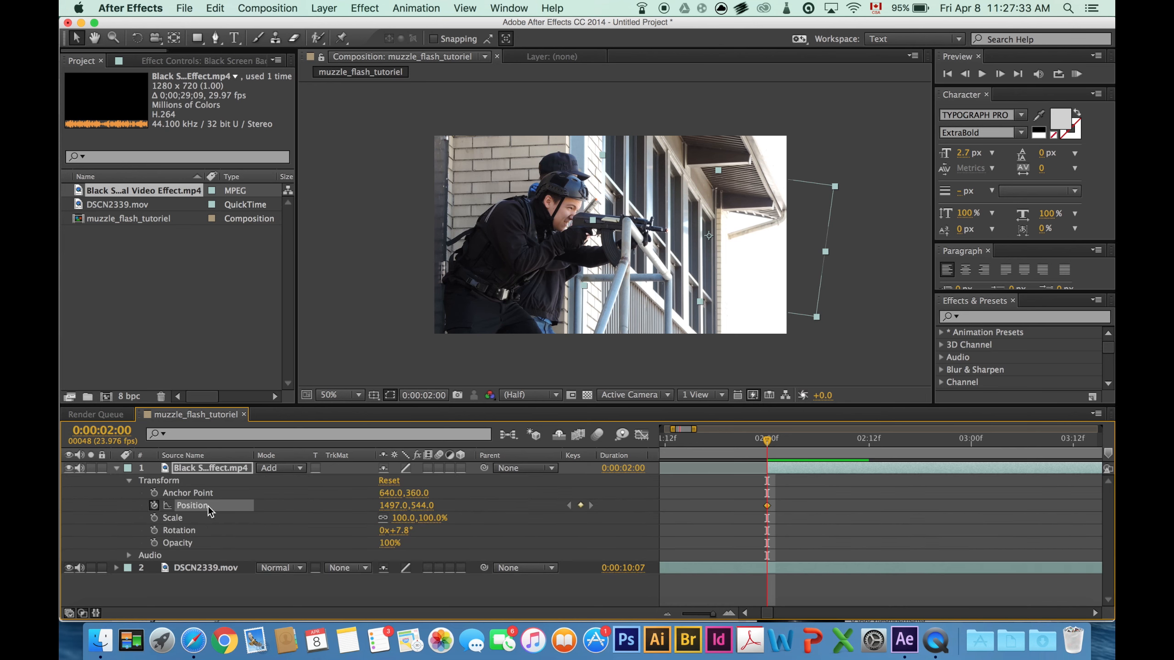
- At 0:00:02:04, keyframe the flash back onto the rifle's muzzle at position 1485, 539
{"action": "scroll", "coordinate": [640, 245], "scroll_direction": "up", "scroll_amount": 4}
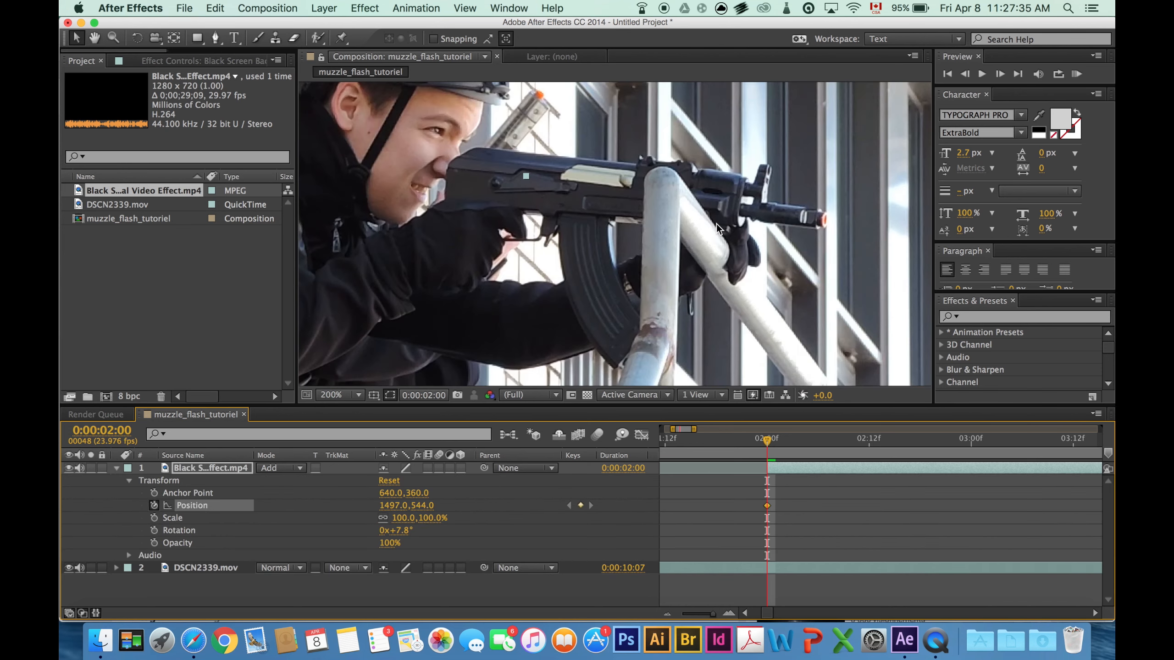
{"action": "left_click_drag", "start_coordinate": [716, 223], "coordinate": [583, 242]}
{"action": "left_click_drag", "start_coordinate": [765, 444], "coordinate": [789, 430]}
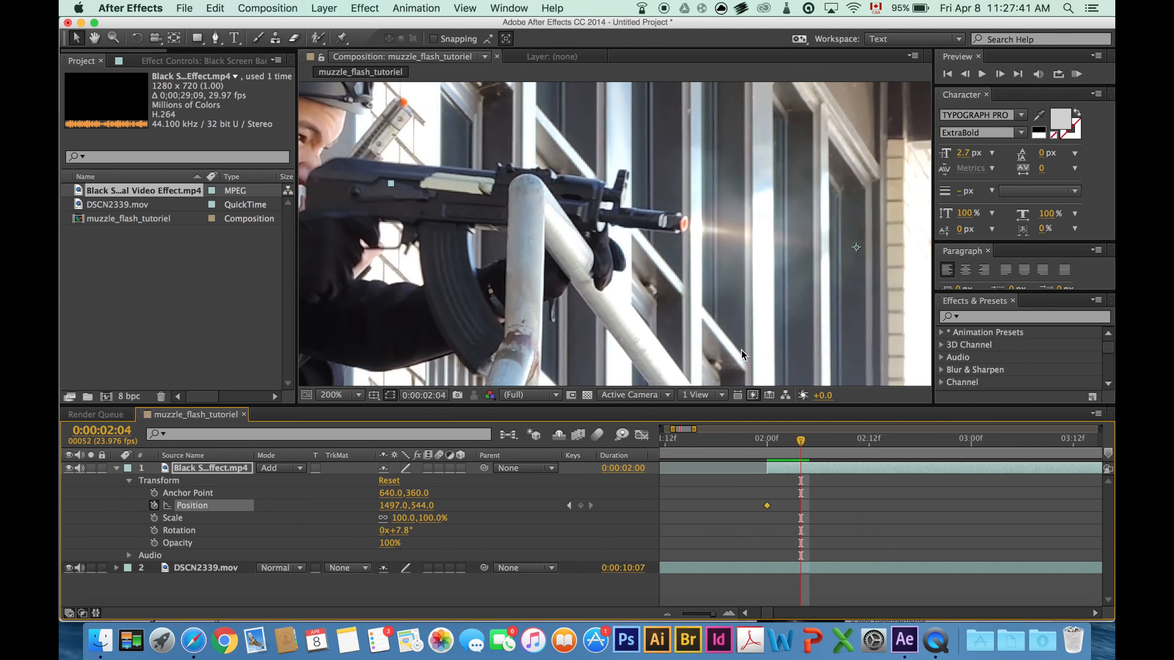
{"action": "left_click_drag", "start_coordinate": [699, 225], "coordinate": [689, 223]}
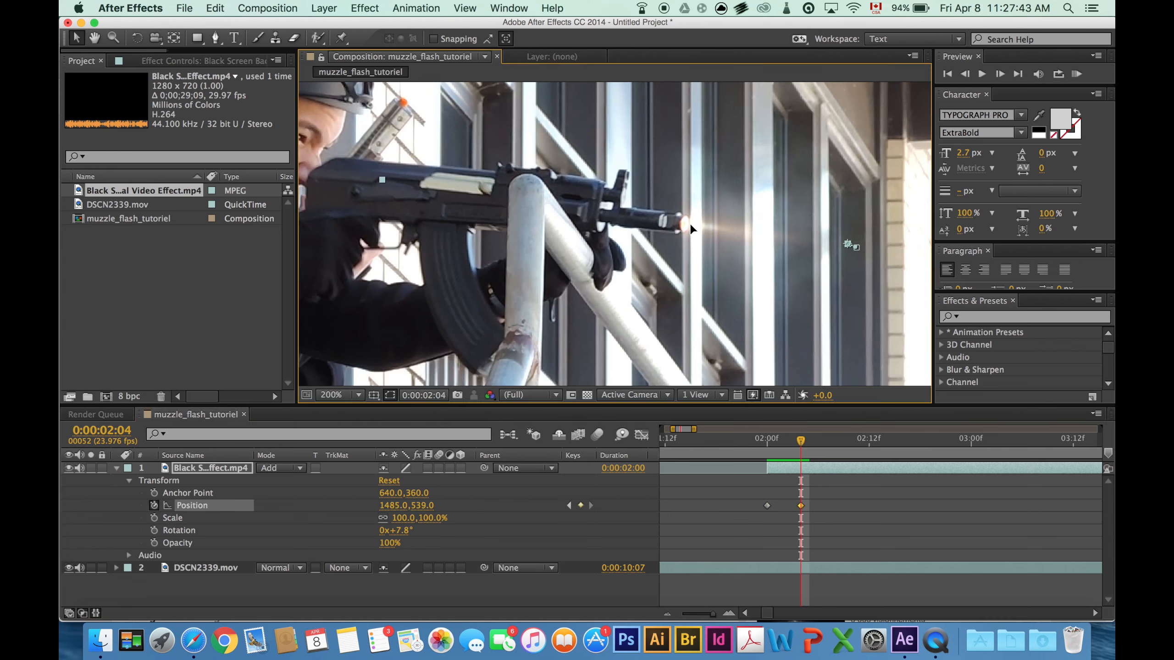
- Keyframe the flash on the muzzle at position 1480, 533 for 0:00:02:07 and 1468, 536 for 0:00:02:09
{"action": "left_click_drag", "start_coordinate": [800, 442], "coordinate": [826, 434]}
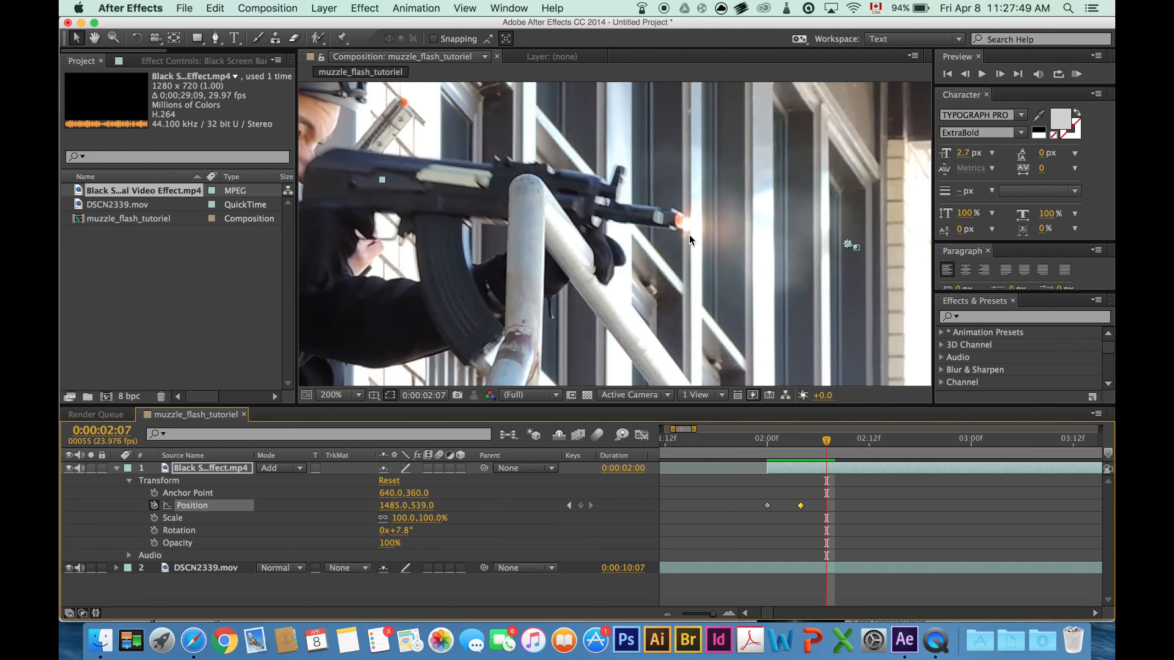
{"action": "left_click_drag", "start_coordinate": [689, 234], "coordinate": [689, 228]}
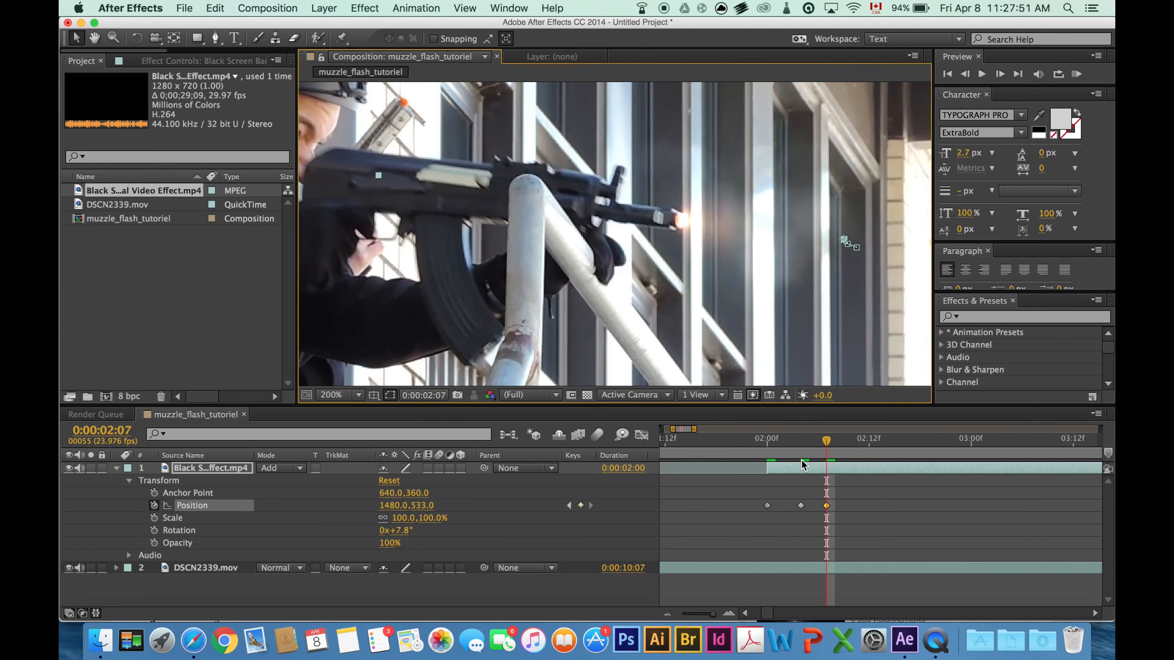
{"action": "left_click_drag", "start_coordinate": [827, 441], "coordinate": [846, 435]}
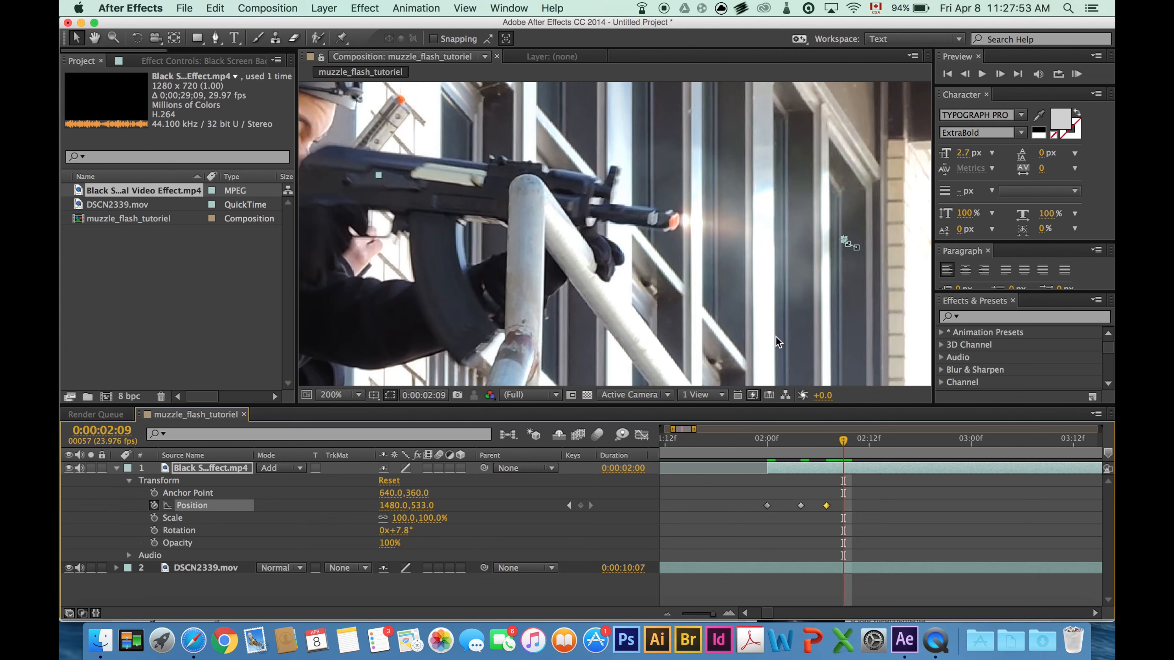
{"action": "left_click_drag", "start_coordinate": [695, 220], "coordinate": [678, 222]}
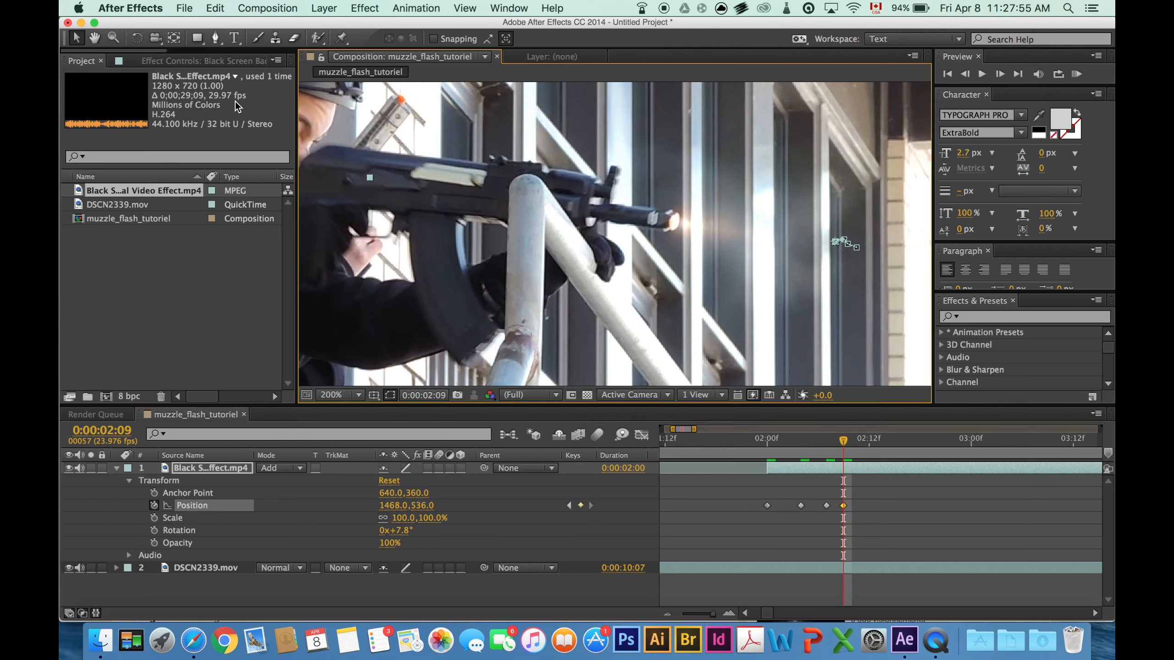
- Enable Rotation keyframing at 0:00:02:09, then rotate the effect layer to 6.4° and realign the flash at position 1471, 527
{"action": "left_click", "coordinate": [137, 38]}
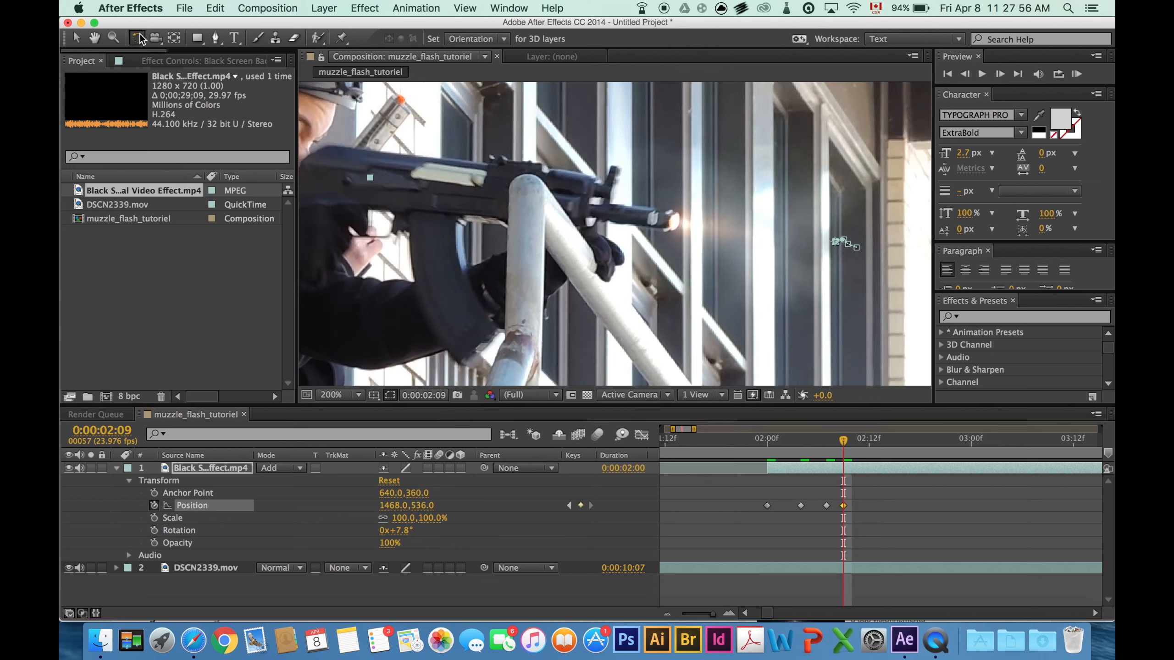
{"action": "left_click", "coordinate": [154, 531]}
{"action": "mouse_move", "coordinate": [679, 223]}
{"action": "left_mouse_down"}
{"action": "mouse_move", "coordinate": [669, 230]}
{"action": "mouse_move", "coordinate": [687, 234]}
{"action": "left_mouse_up"}
{"action": "left_click", "coordinate": [77, 38]}
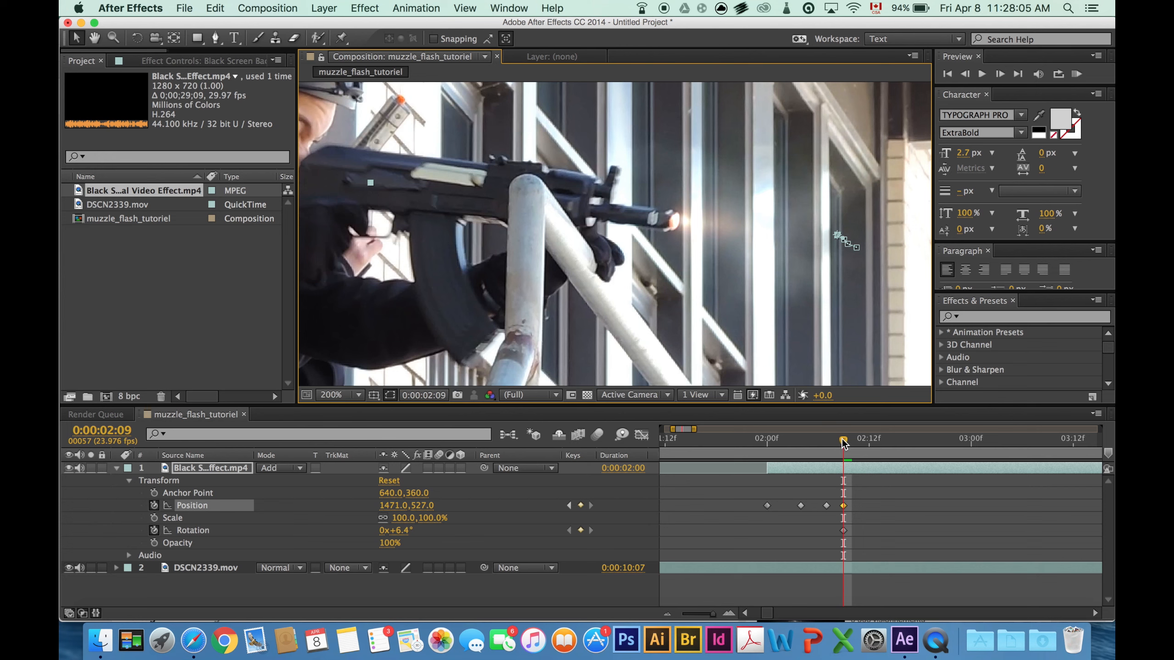
- At 0:00:02:10, keyframe the flash onto the muzzle at position 1467, 531
{"action": "mouse_move", "coordinate": [842, 439]}
{"action": "left_mouse_down"}
{"action": "mouse_move", "coordinate": [813, 440]}
{"action": "mouse_move", "coordinate": [853, 439]}
{"action": "left_mouse_up"}
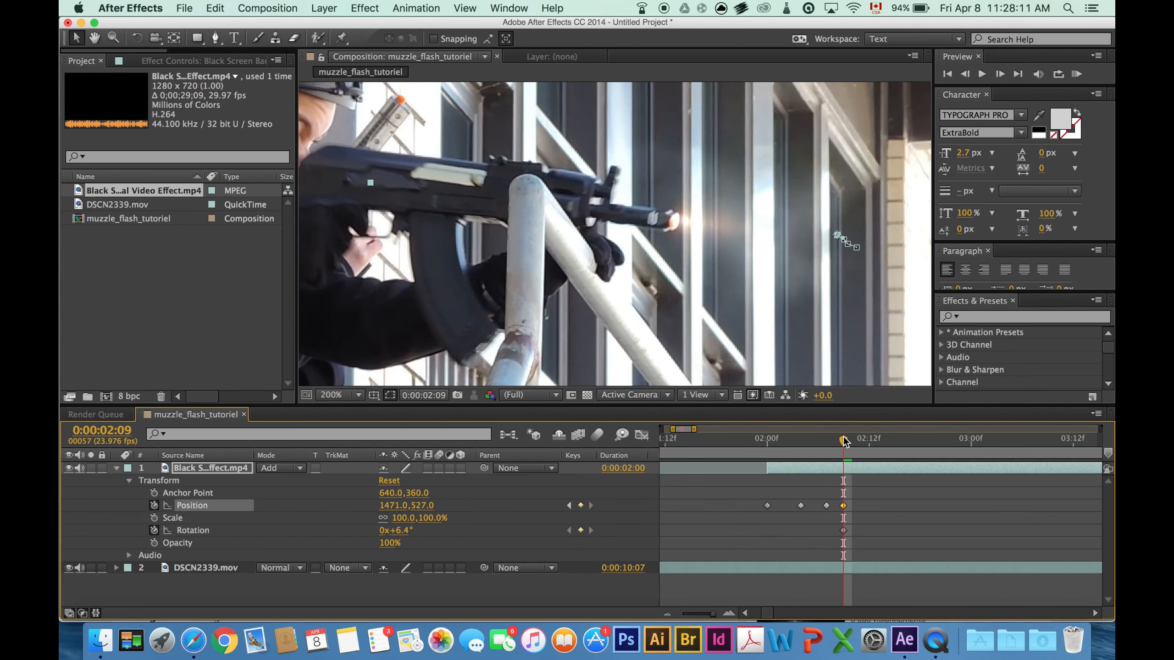
{"action": "left_click_drag", "start_coordinate": [689, 229], "coordinate": [683, 231]}
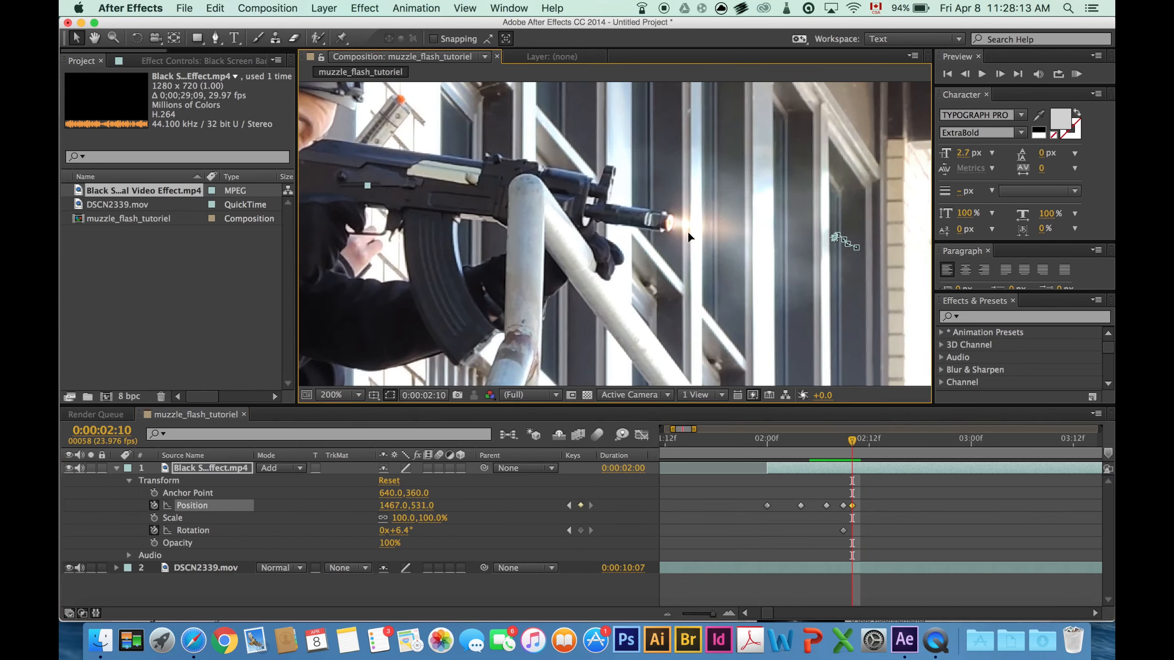
{"action": "left_click_drag", "start_coordinate": [853, 440], "coordinate": [843, 440]}
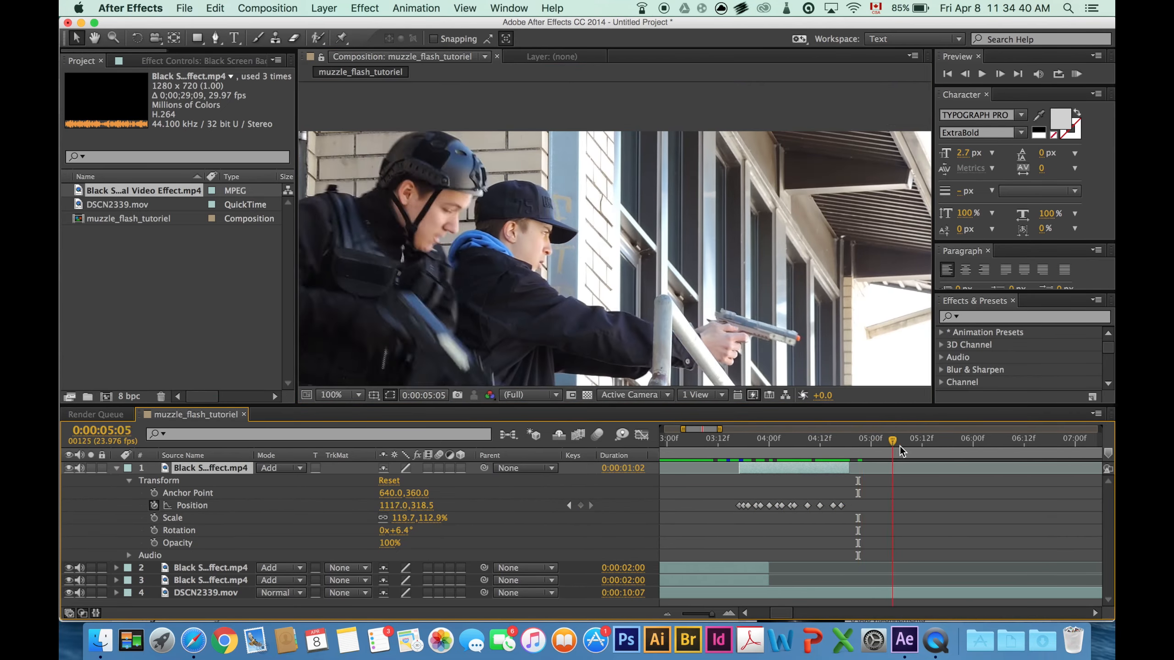
- Split the DSCN2339.mov layer at 0:00:05:16 and delete the part after it
{"action": "left_click_drag", "start_coordinate": [899, 446], "coordinate": [933, 469]}
{"action": "scroll", "coordinate": [627, 267], "scroll_direction": "down", "scroll_amount": 1}
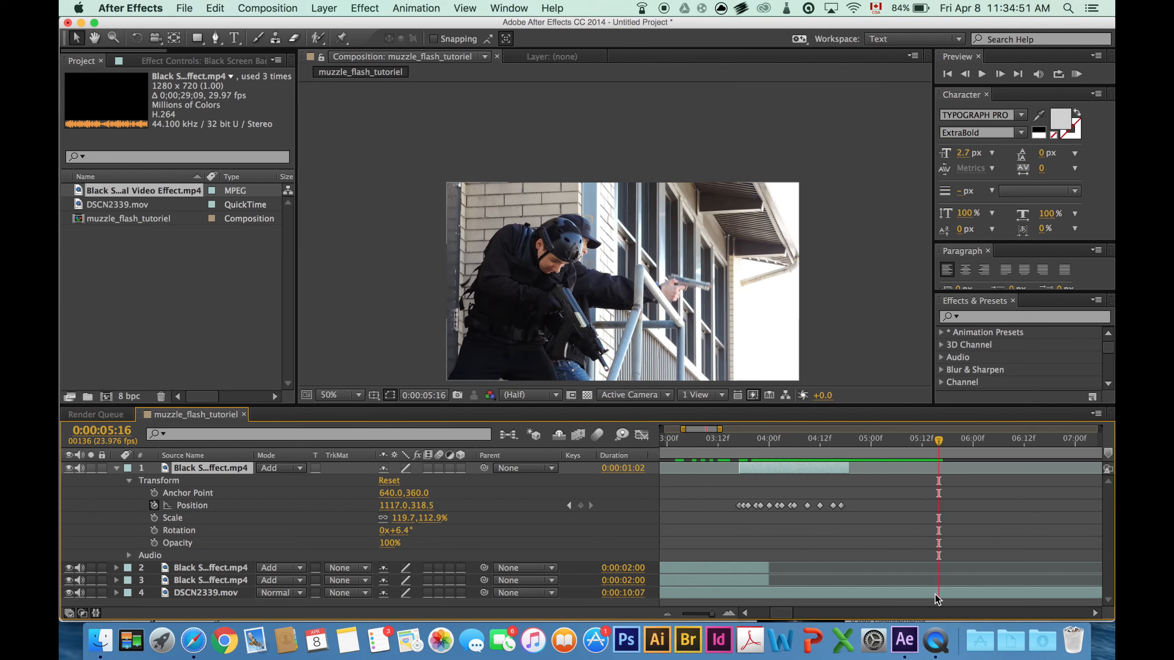
{"action": "left_click", "coordinate": [194, 593]}
{"action": "left_click", "coordinate": [215, 8]}
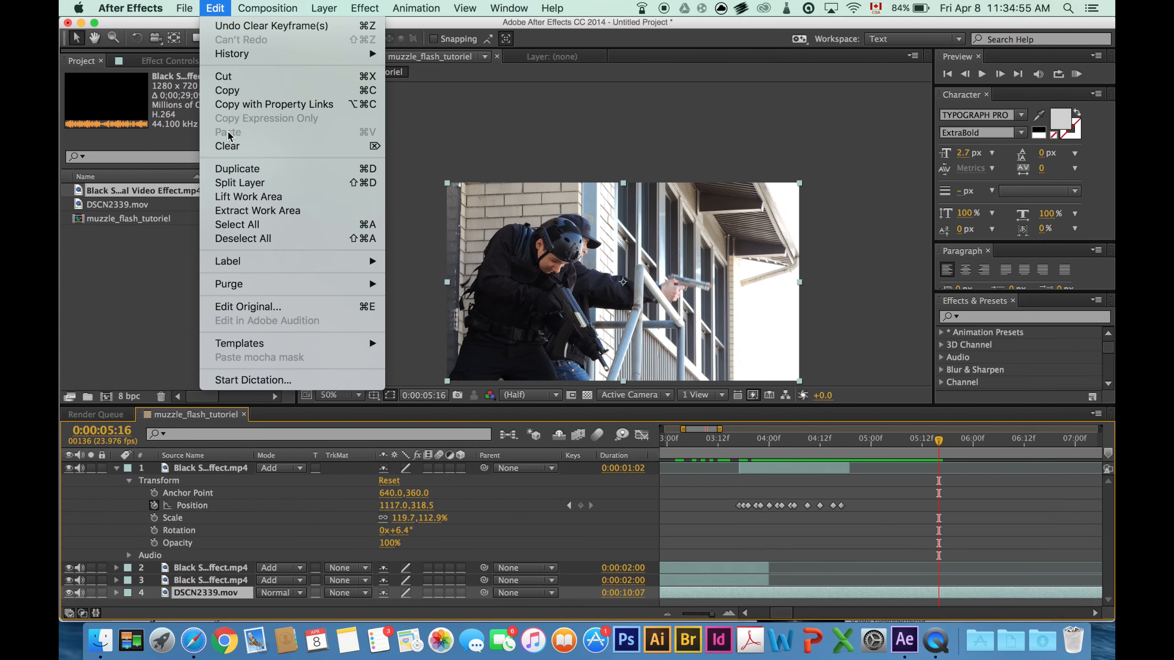
{"action": "left_click", "coordinate": [239, 183]}
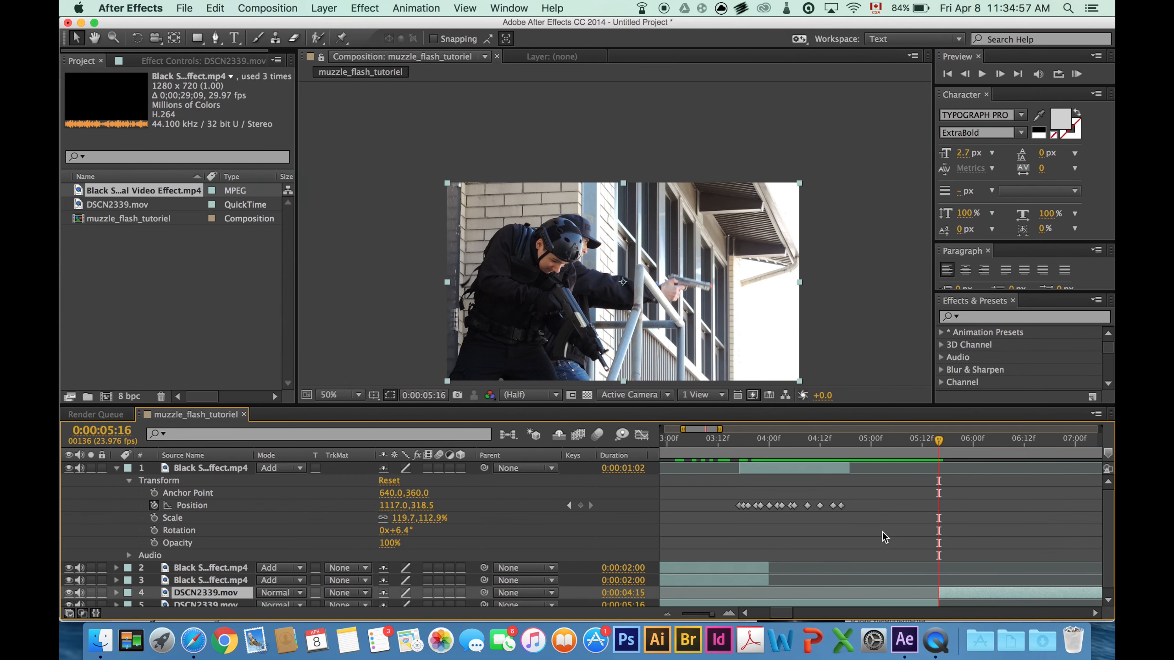
{"action": "key", "text": "Delete"}
- Duplicate the top muzzle flash effect layer to intensify the flash
{"action": "left_click_drag", "start_coordinate": [938, 442], "coordinate": [765, 437]}
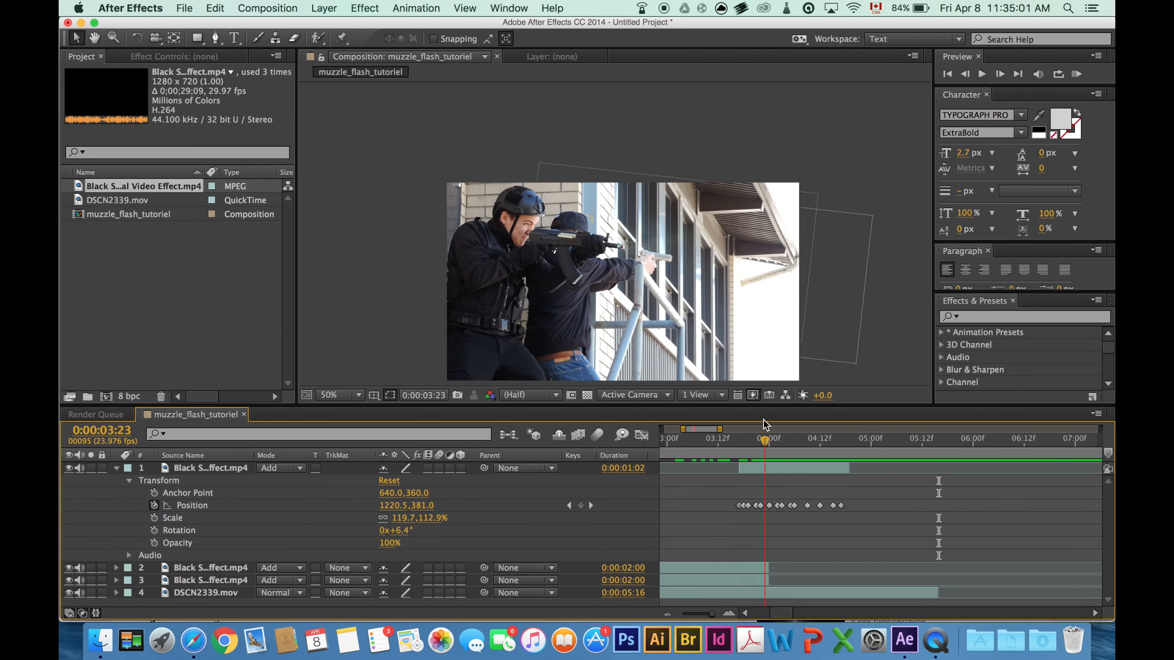
{"action": "left_click", "coordinate": [784, 469]}
{"action": "key", "text": "super+d"}
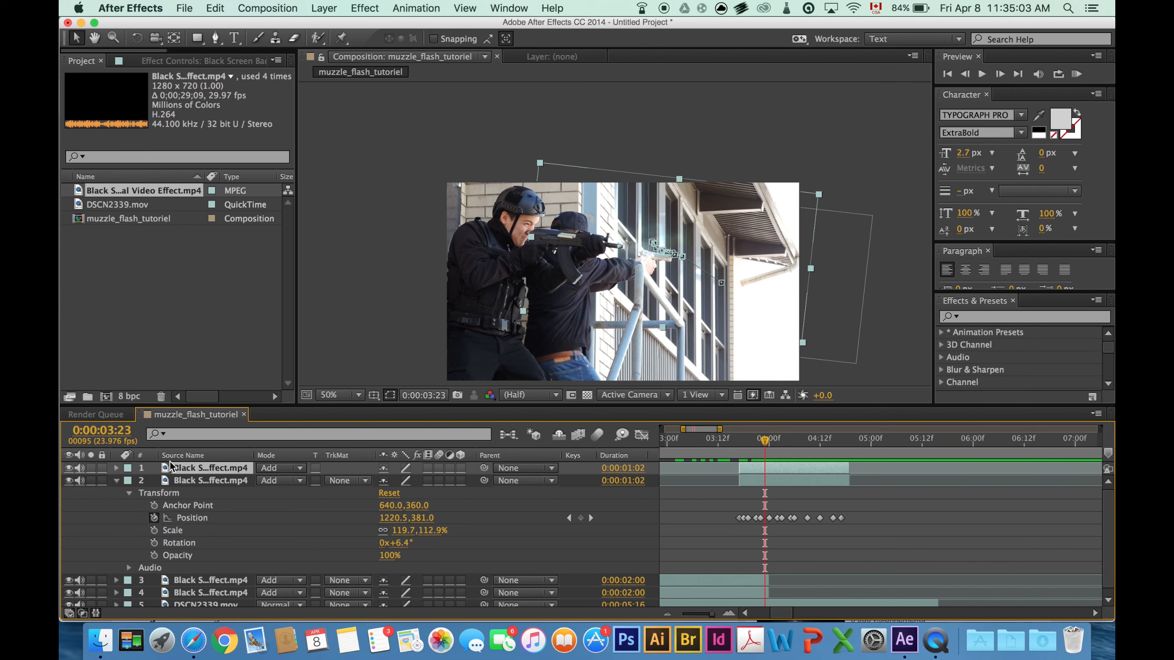
- Reduce the duplicated effect layer's Opacity to 79%, checking the flash at 0:00:03:22
{"action": "left_click", "coordinate": [116, 469]}
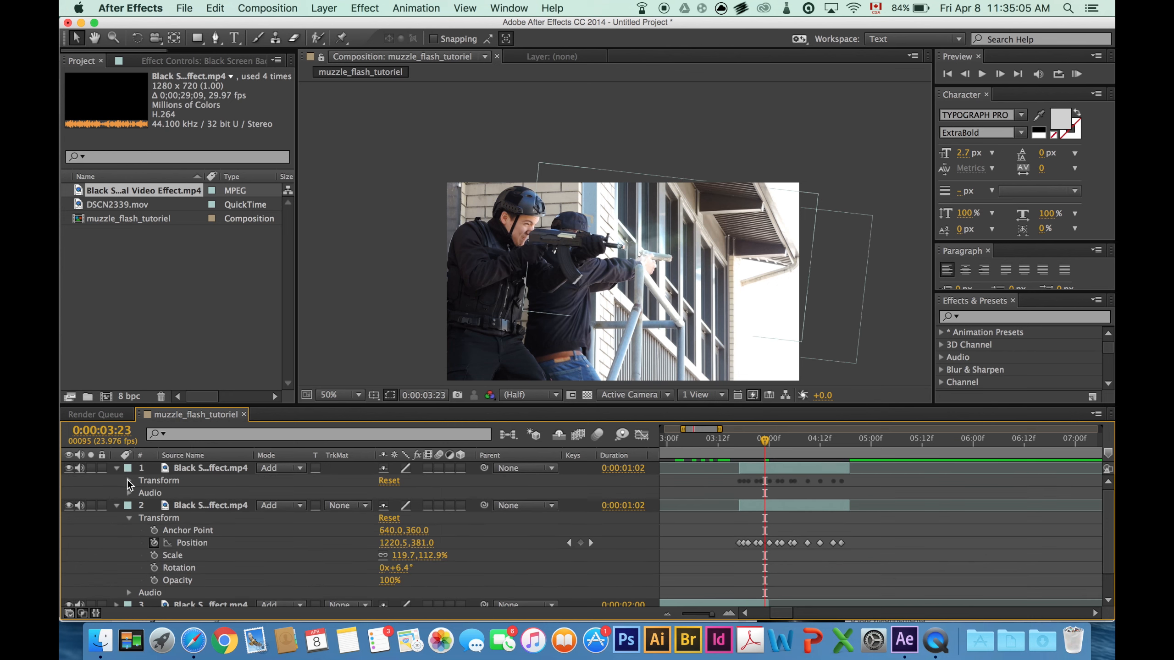
{"action": "left_click", "coordinate": [129, 480]}
{"action": "left_click_drag", "start_coordinate": [386, 543], "coordinate": [376, 542]}
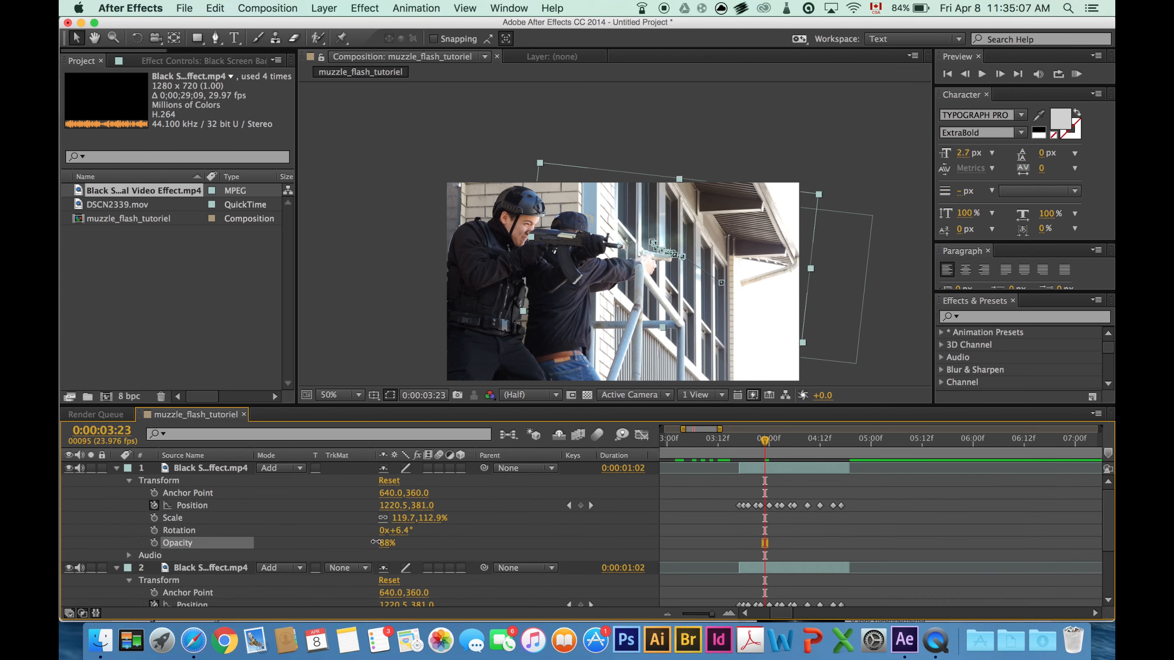
{"action": "left_click_drag", "start_coordinate": [761, 440], "coordinate": [757, 440]}
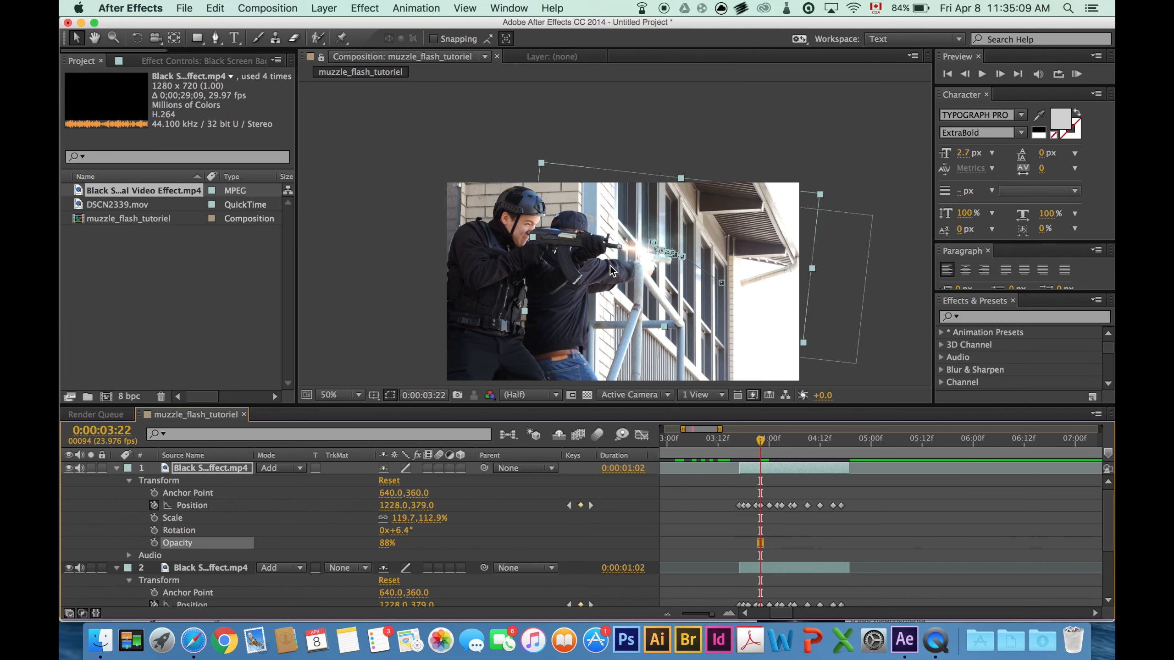
{"action": "scroll", "coordinate": [610, 266], "scroll_direction": "up", "scroll_amount": 4}
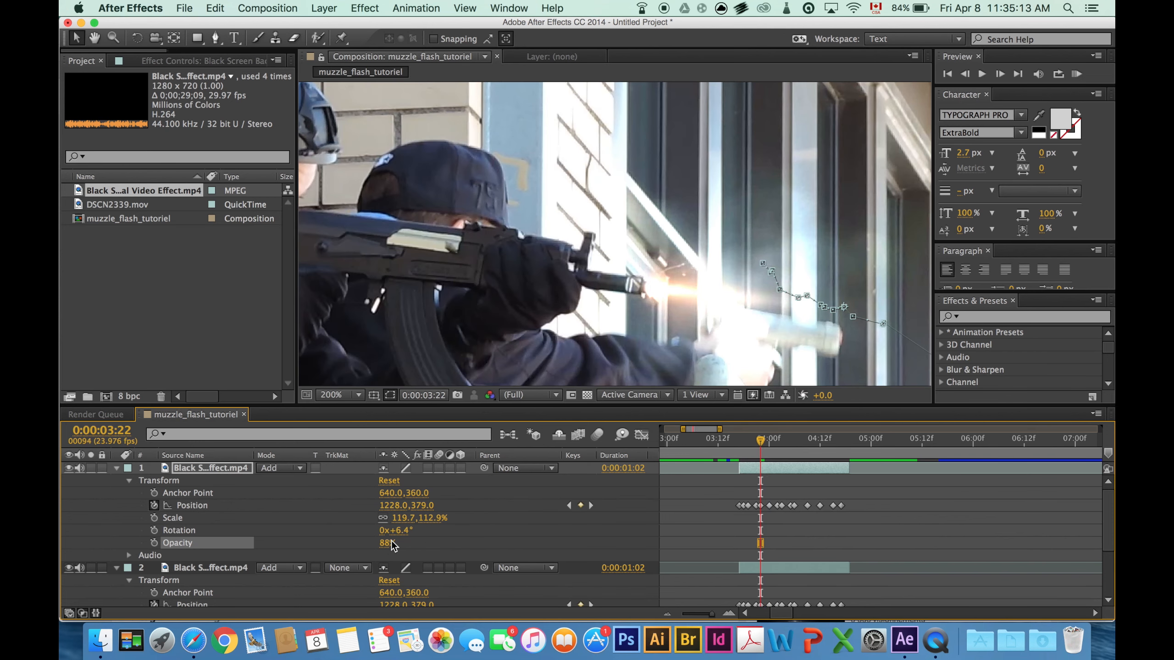
{"action": "left_click_drag", "start_coordinate": [391, 544], "coordinate": [384, 544]}
{"action": "scroll", "coordinate": [572, 284], "scroll_direction": "down", "scroll_amount": 4}
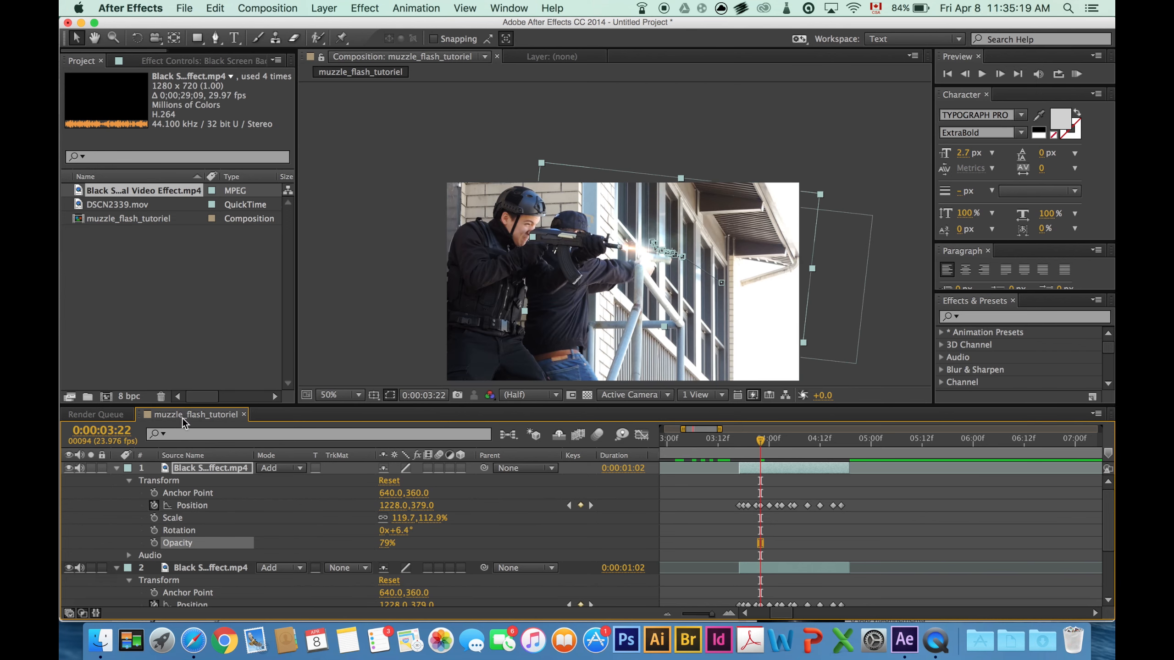
- Pre-compose all four effect layers as muzzle_flash and set the new layer's blending mode to Add
{"action": "left_click", "coordinate": [117, 474]}
{"action": "left_click", "coordinate": [116, 468]}
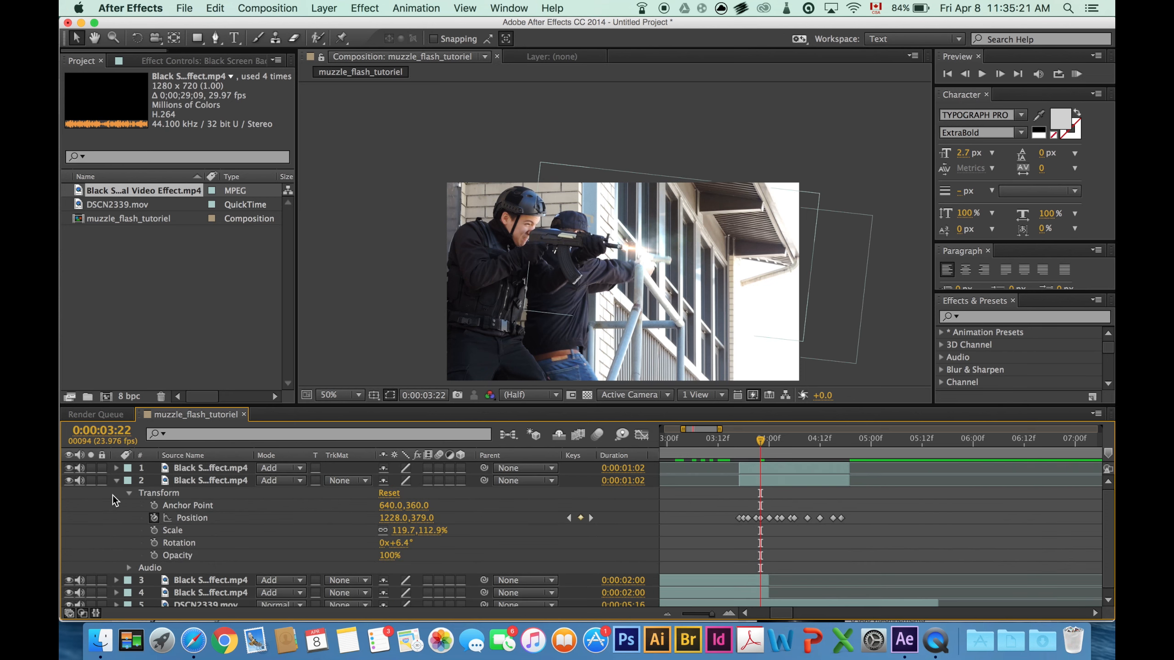
{"action": "left_click", "coordinate": [116, 481]}
{"action": "left_click", "coordinate": [182, 468]}
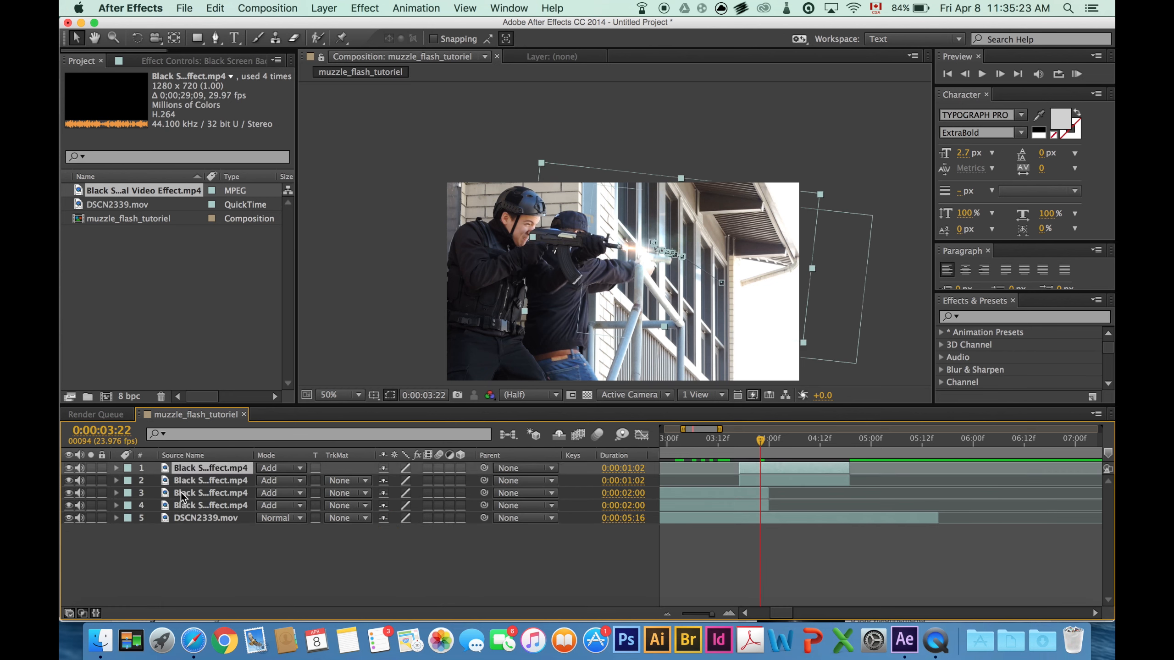
{"action": "left_click", "coordinate": [184, 506], "text": "shift"}
{"action": "right_click", "coordinate": [184, 505]}
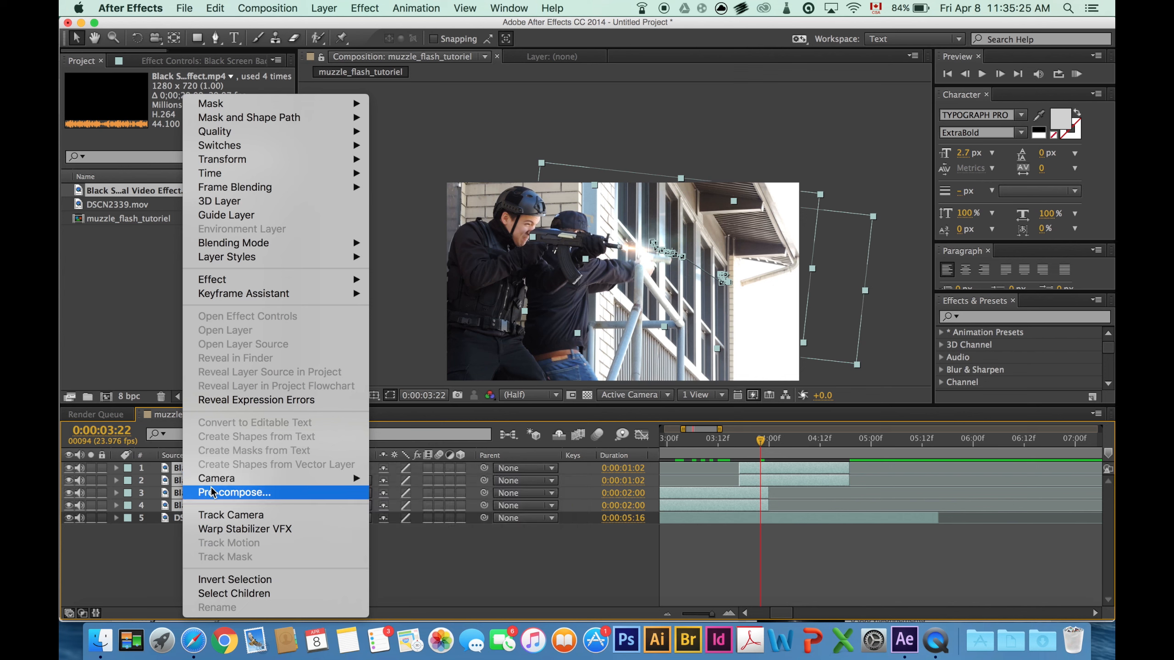
{"action": "left_click", "coordinate": [215, 486]}
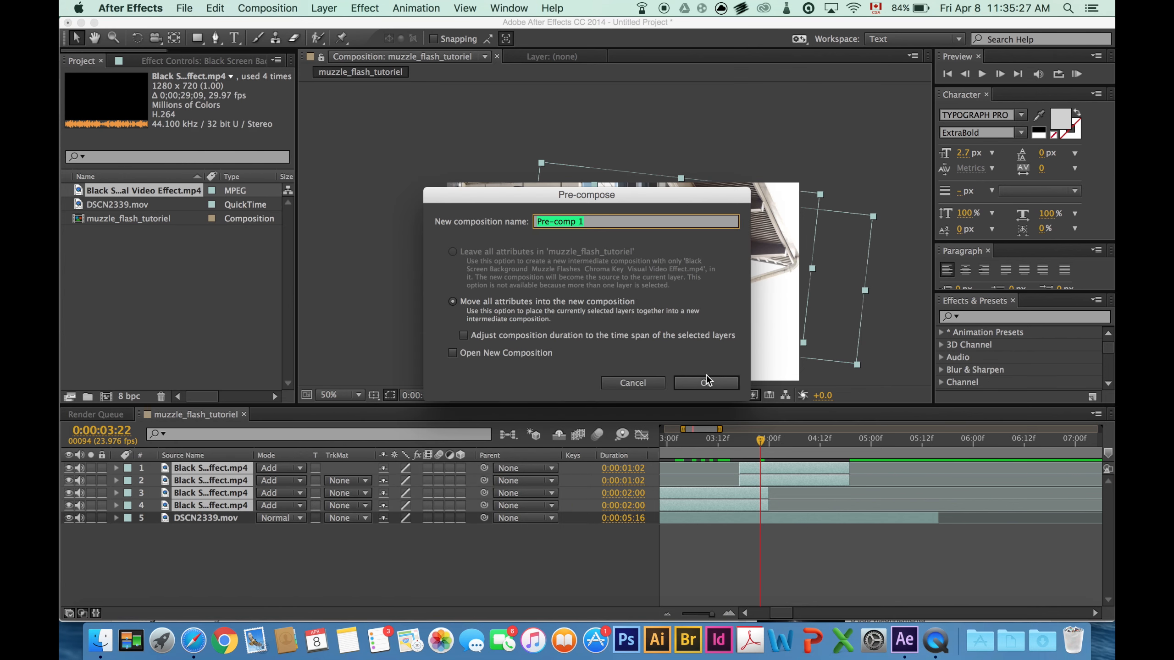
{"action": "type", "text": "muzzle_flash"}
{"action": "left_click", "coordinate": [719, 385]}
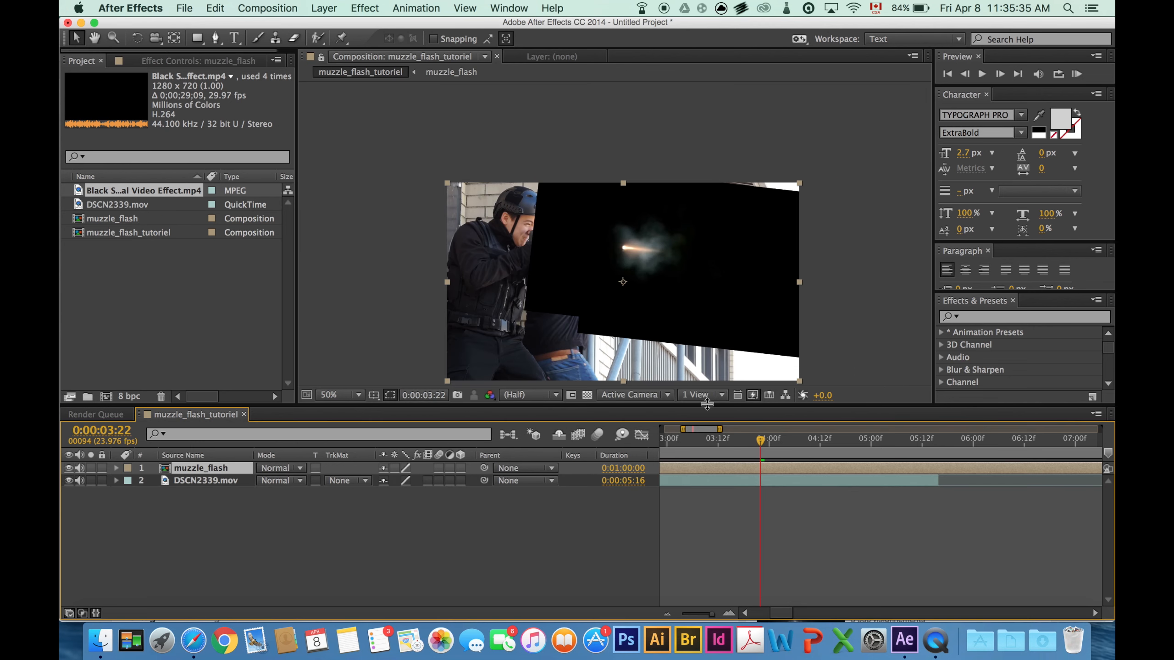
{"action": "left_click", "coordinate": [278, 468]}
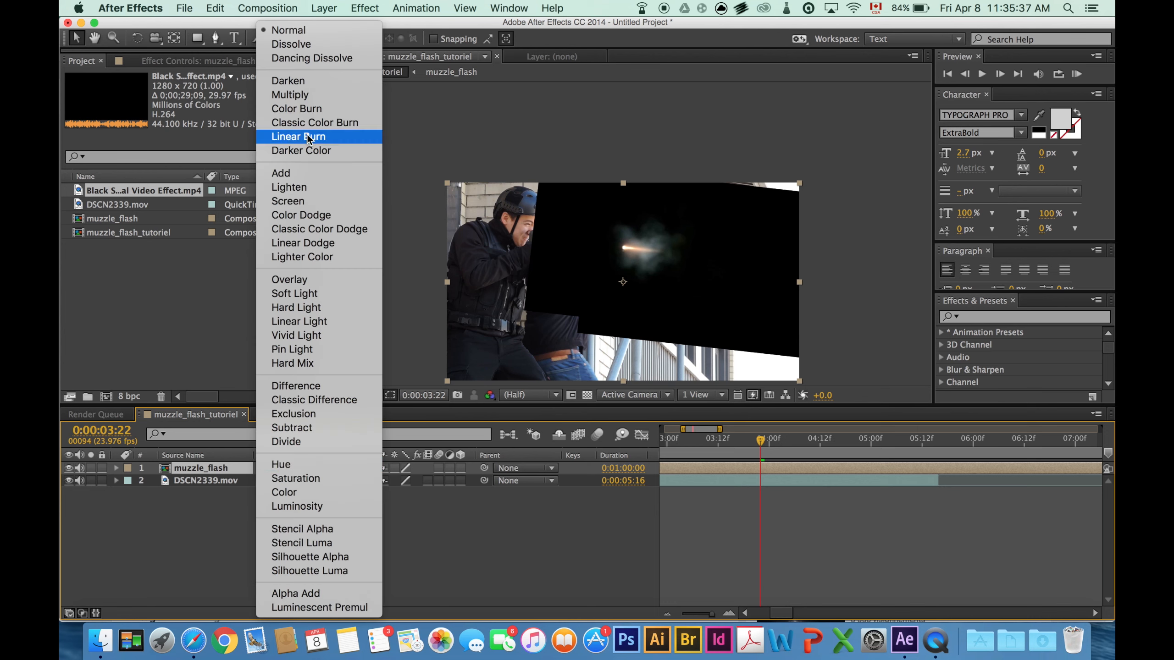
{"action": "left_click", "coordinate": [288, 173]}
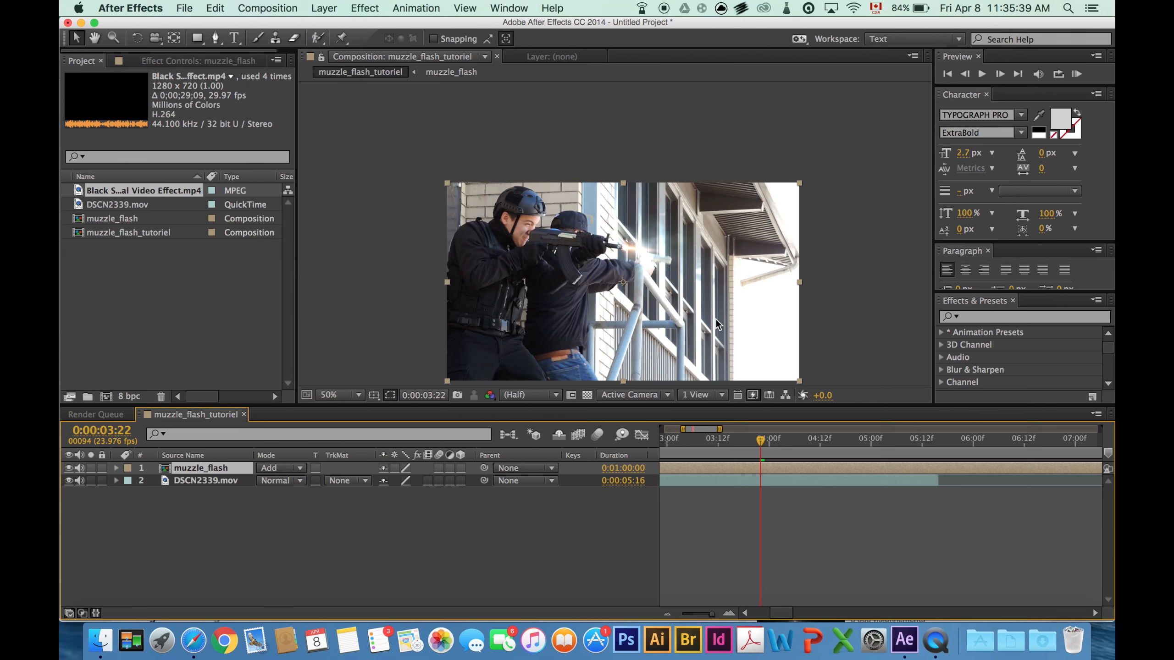
- Split the muzzle_flash layer at 0:00:05:16 and delete the part after it
{"action": "left_click_drag", "start_coordinate": [760, 441], "coordinate": [939, 464]}
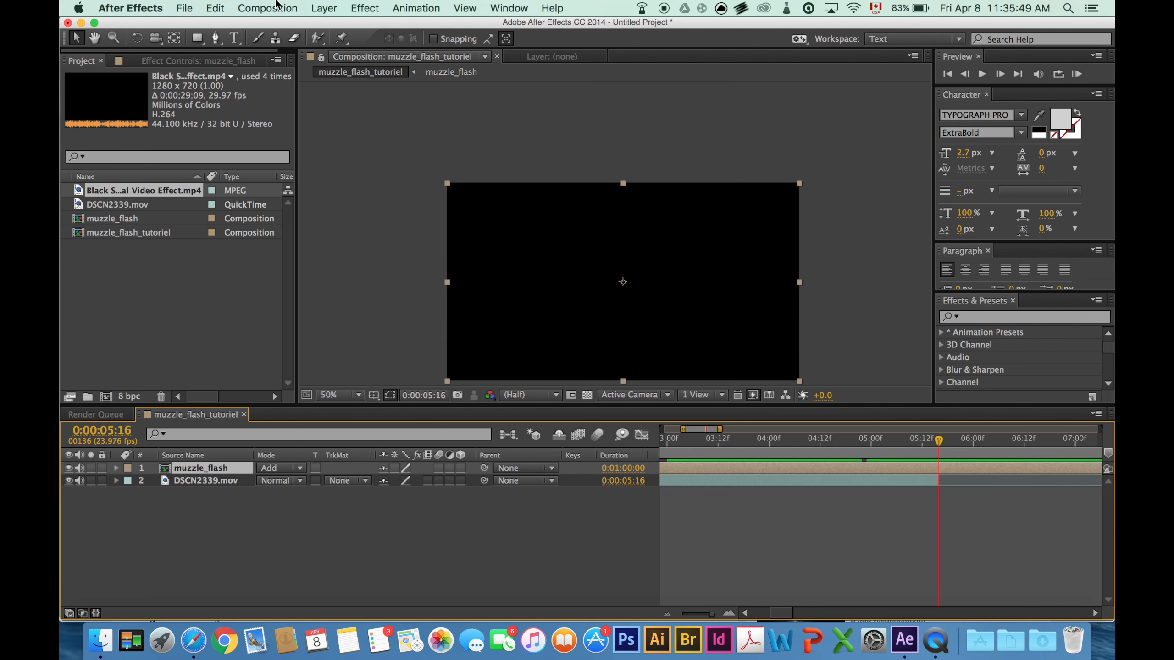
{"action": "left_click", "coordinate": [216, 7]}
{"action": "left_click", "coordinate": [245, 183]}
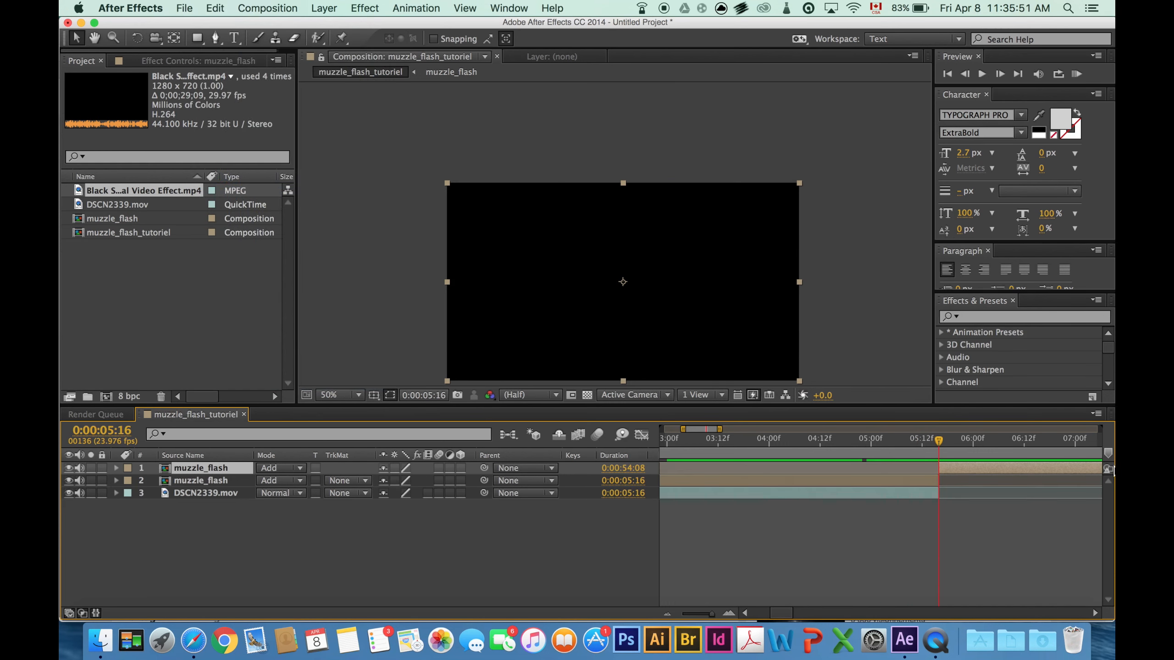
{"action": "key", "text": "Delete"}
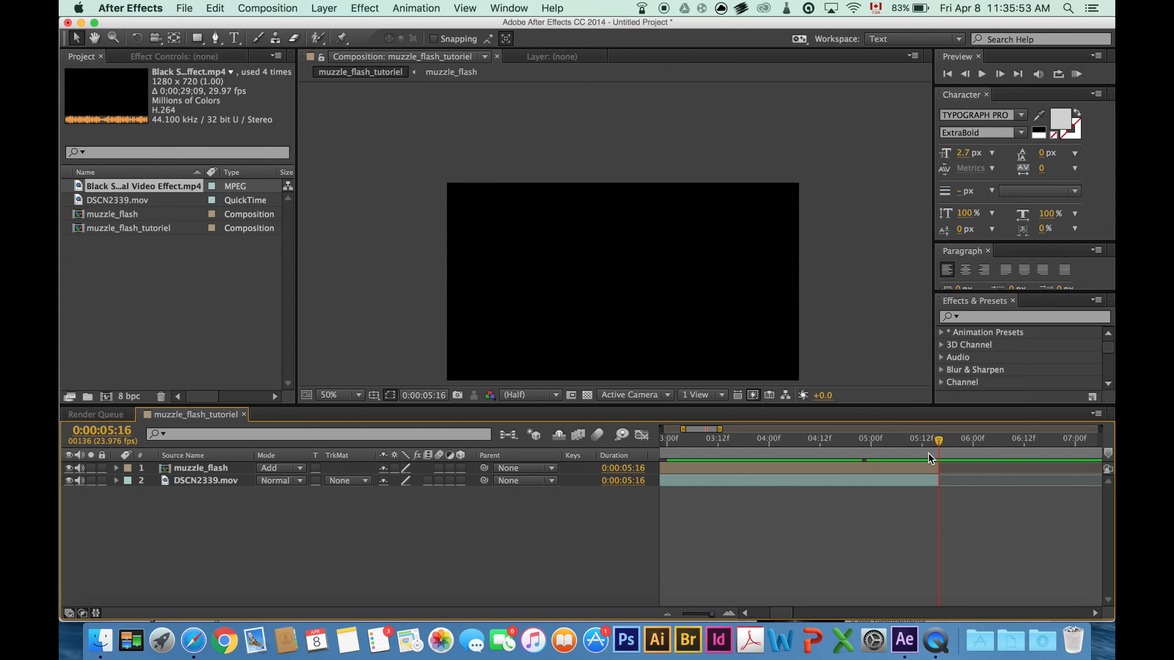
- Scrub through the muzzle_flash_tutoriel timeline to review the muzzle flashes over the footage
{"action": "left_click_drag", "start_coordinate": [929, 454], "coordinate": [758, 451]}
{"action": "left_click_drag", "start_coordinate": [783, 608], "coordinate": [751, 605]}
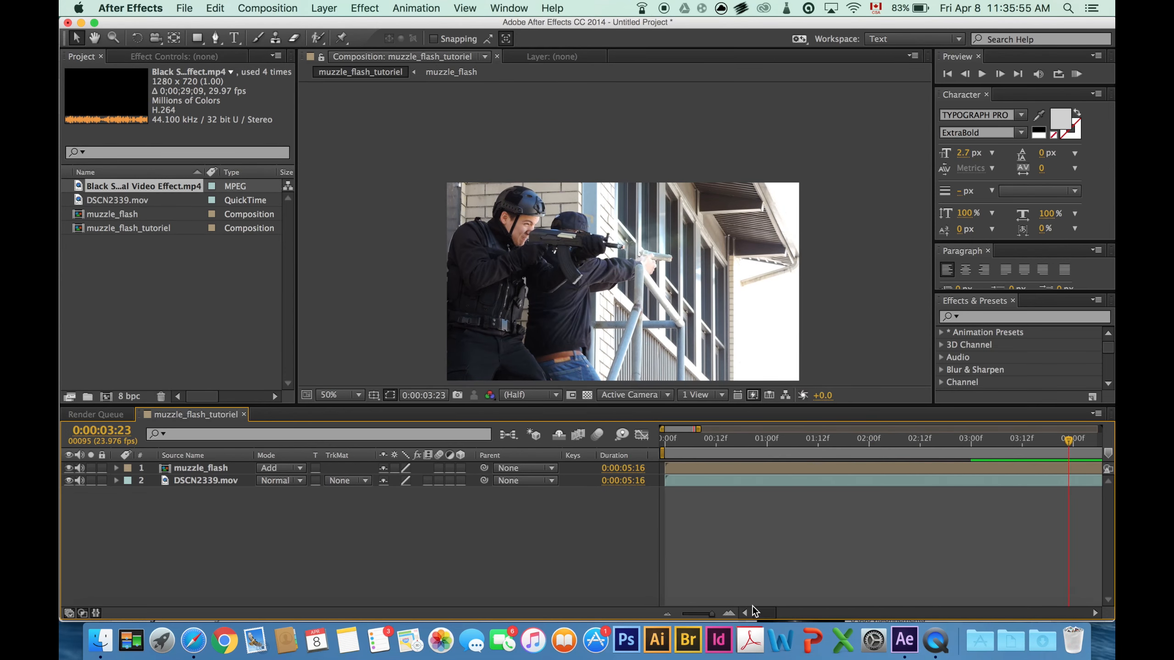
{"action": "left_click", "coordinate": [793, 439]}
{"action": "left_click_drag", "start_coordinate": [800, 439], "coordinate": [1013, 439]}
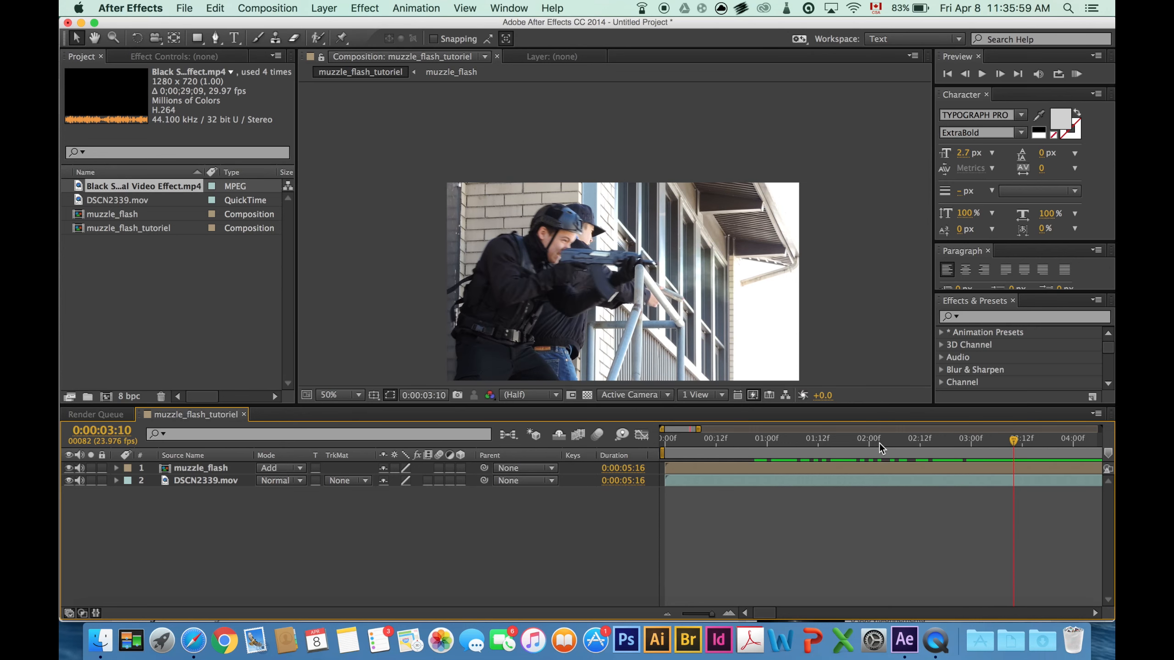
{"action": "mouse_move", "coordinate": [888, 442]}
{"action": "left_mouse_down"}
{"action": "mouse_move", "coordinate": [858, 444]}
{"action": "mouse_move", "coordinate": [878, 442]}
{"action": "left_mouse_up"}
- Undo the muzzle_flash layer's trim, blending mode and pre-composition to bring back the four separate effect layers
{"action": "key", "text": "super+z"}
{"action": "key", "text": "super+z"}
{"action": "key", "text": "super+z"}
{"action": "key", "text": "super+z"}
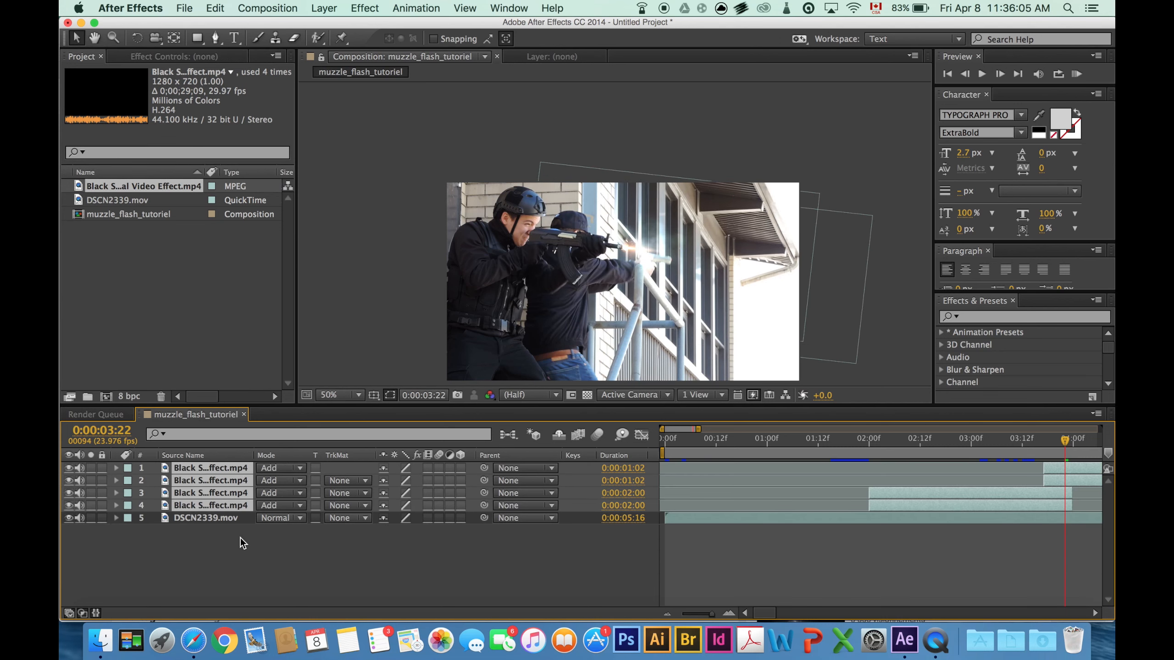
{"action": "left_click", "coordinate": [240, 537]}
- Inspect the lowest effect layer's Transform properties and examine the rifle close up at 0:00:03:22
{"action": "left_click", "coordinate": [117, 505]}
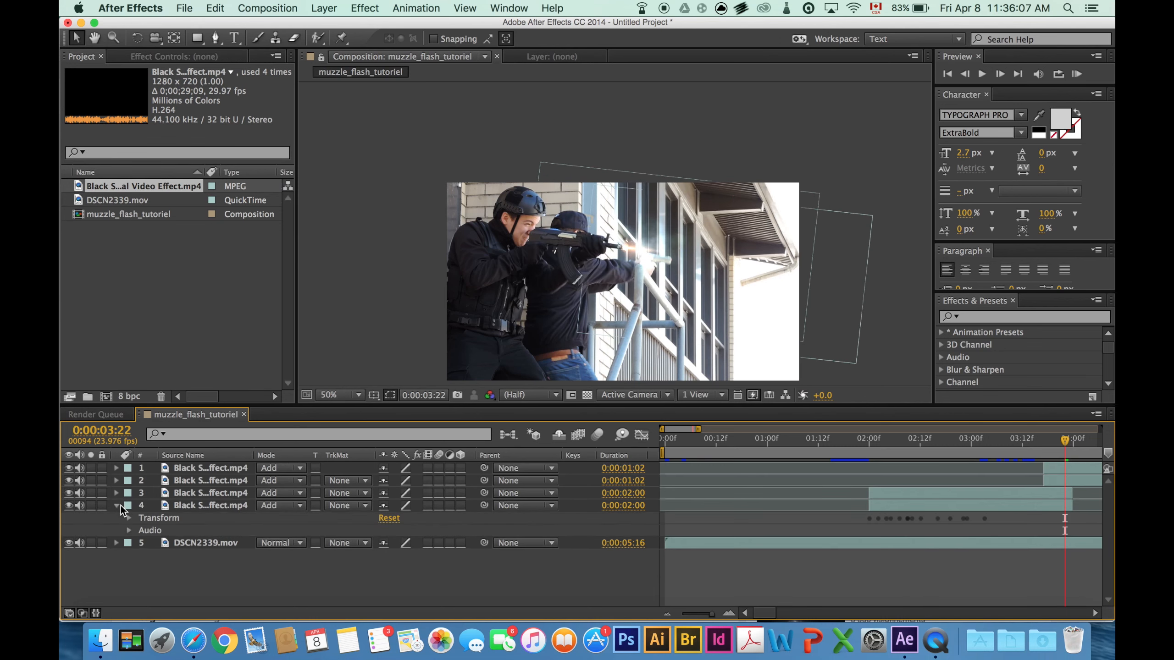
{"action": "left_click", "coordinate": [130, 517]}
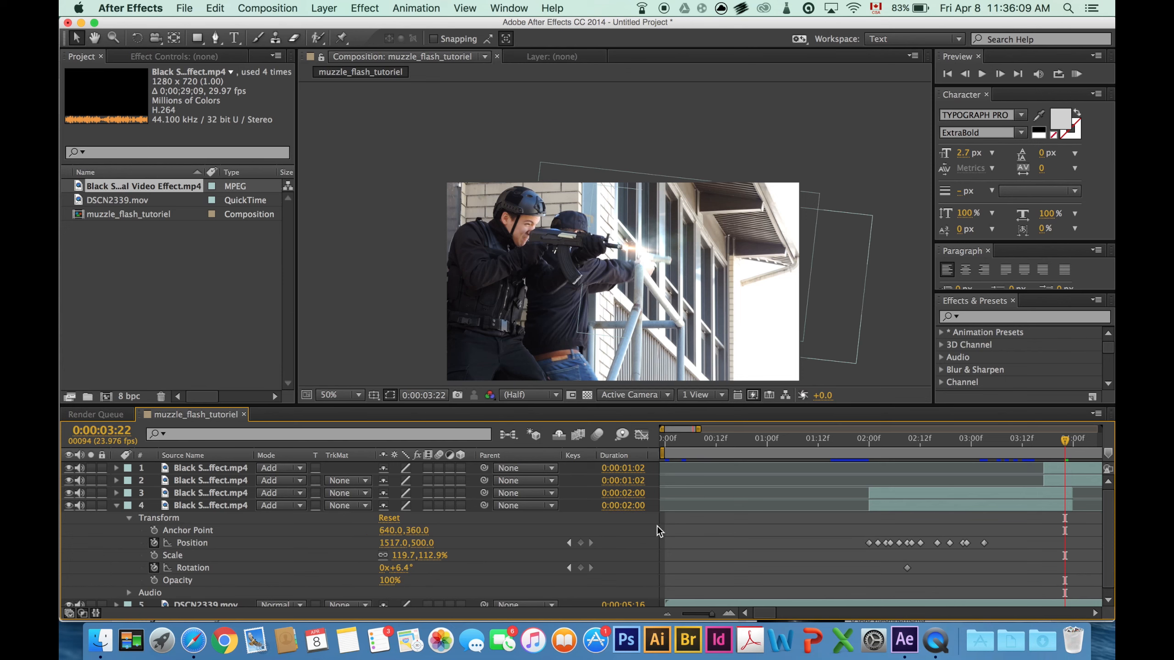
{"action": "scroll", "coordinate": [657, 527], "scroll_direction": "down", "scroll_amount": 1}
{"action": "scroll", "coordinate": [598, 213], "scroll_direction": "up", "scroll_amount": 2}
{"action": "scroll", "coordinate": [600, 222], "scroll_direction": "up", "scroll_amount": 2}
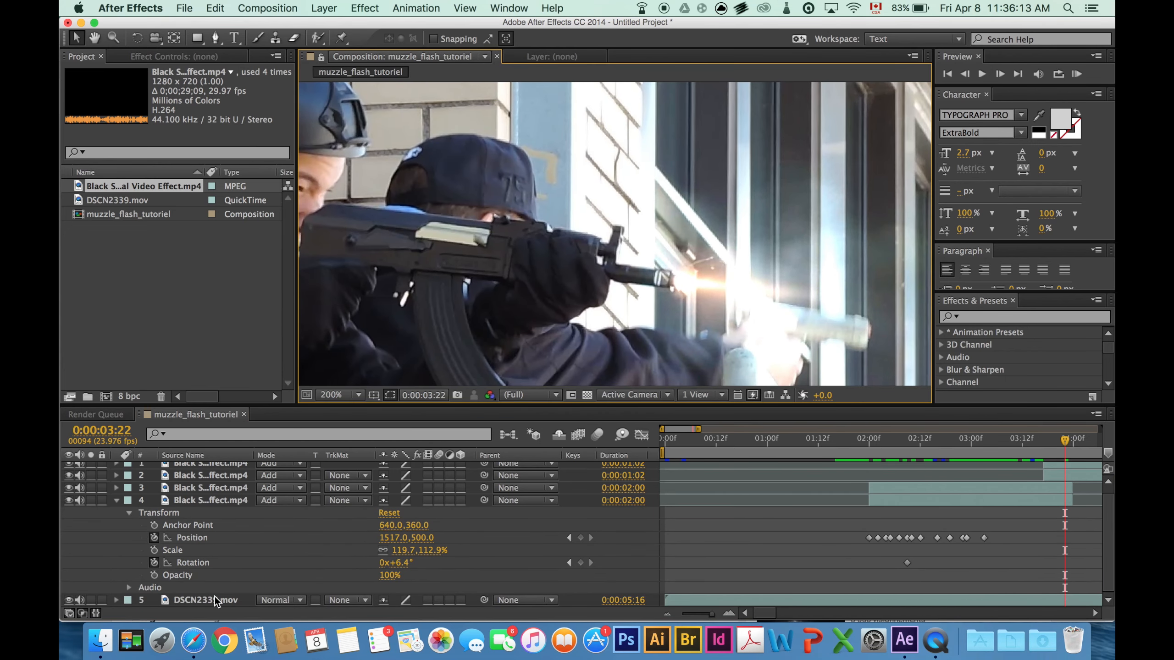
- Duplicate the DSCN2339.mov footage layer and select the upper copy
{"action": "left_click", "coordinate": [214, 598]}
{"action": "key", "text": "super+d"}
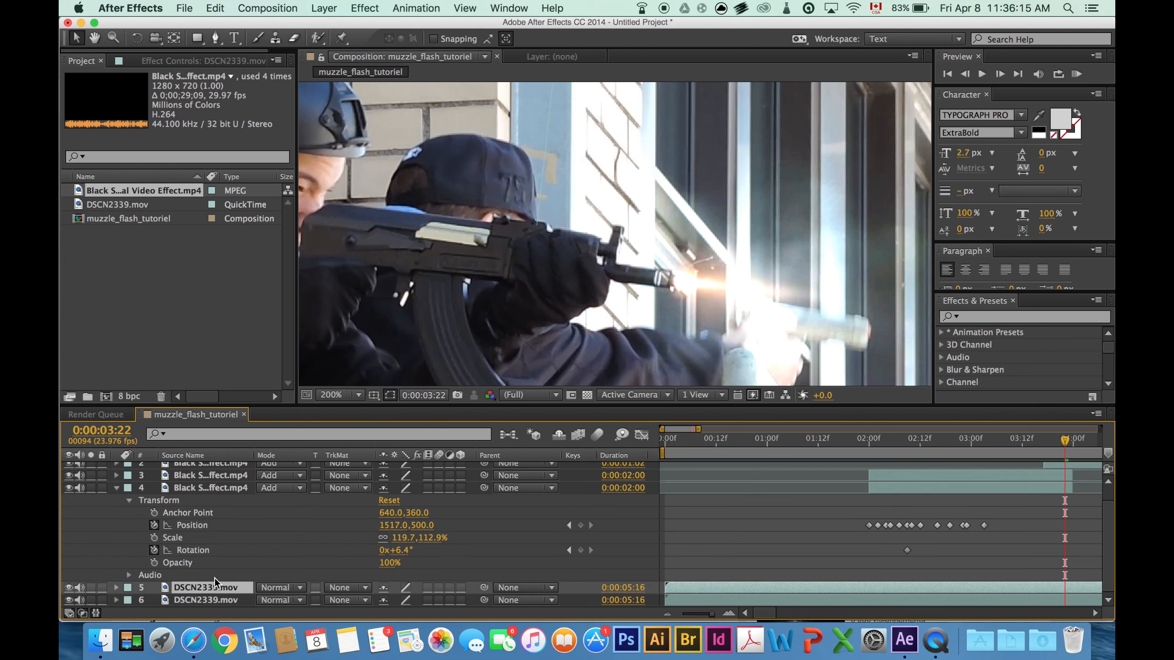
{"action": "left_click", "coordinate": [209, 596]}
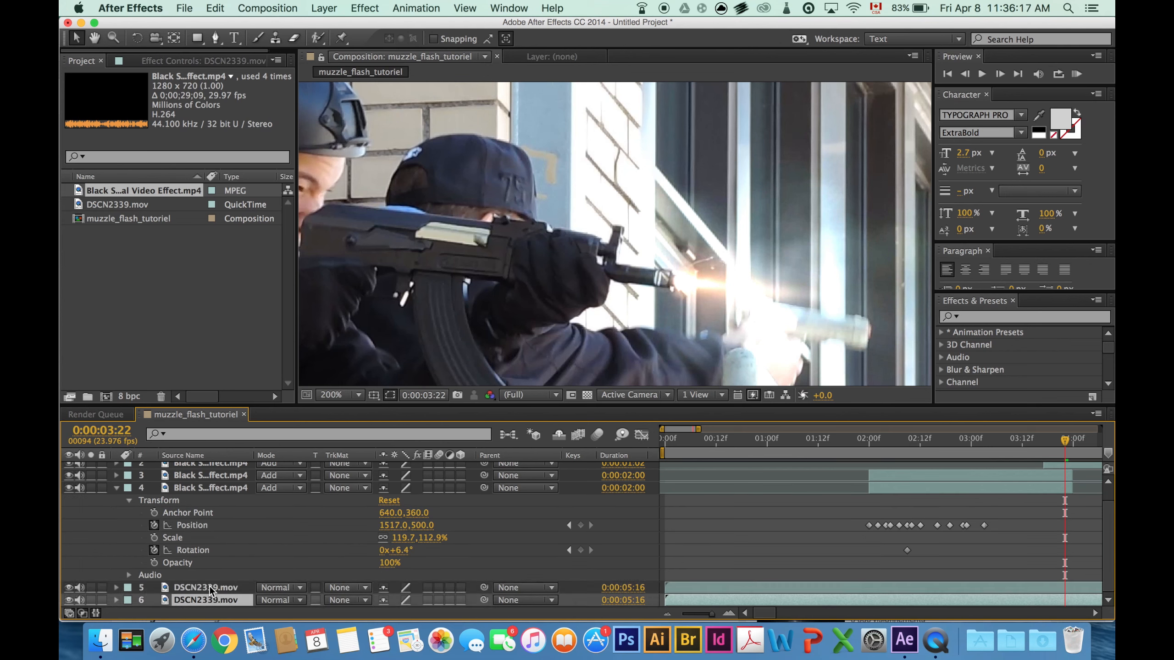
{"action": "left_click", "coordinate": [209, 586]}
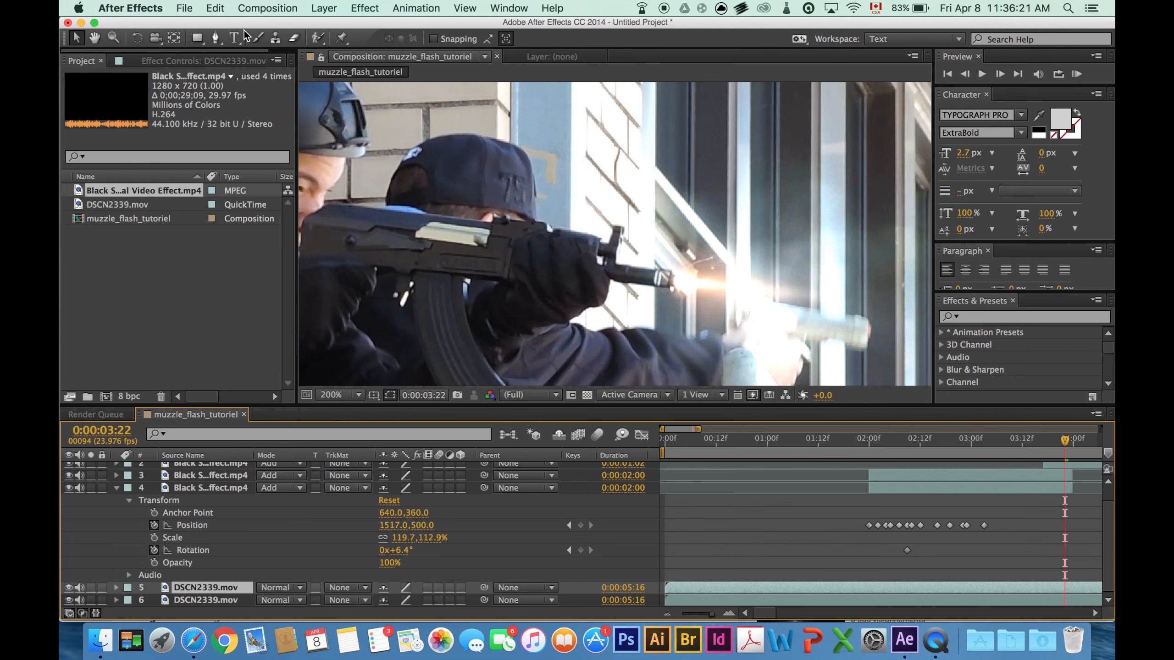
- Draw a closed Pen tool mask around the rifle's light-coloured bolt on the upper DSCN2339.mov copy
{"action": "left_click", "coordinate": [221, 36]}
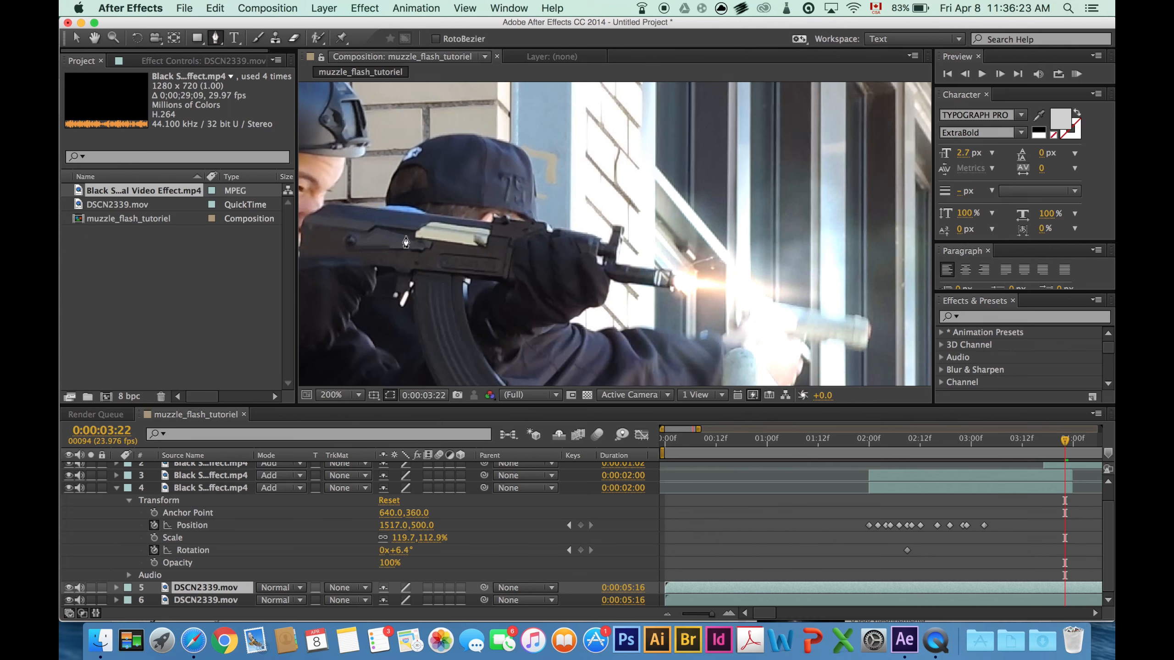
{"action": "key", "text": "period"}
{"action": "scroll", "coordinate": [410, 242], "scroll_direction": "left", "scroll_amount": 8}
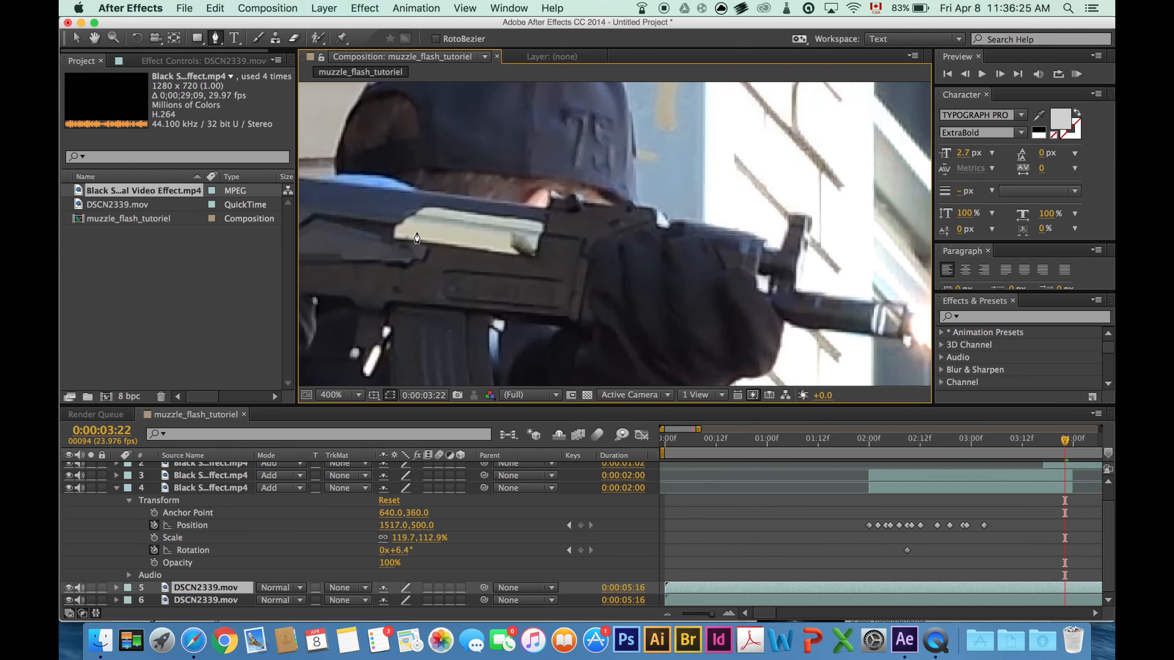
{"action": "left_click", "coordinate": [394, 230]}
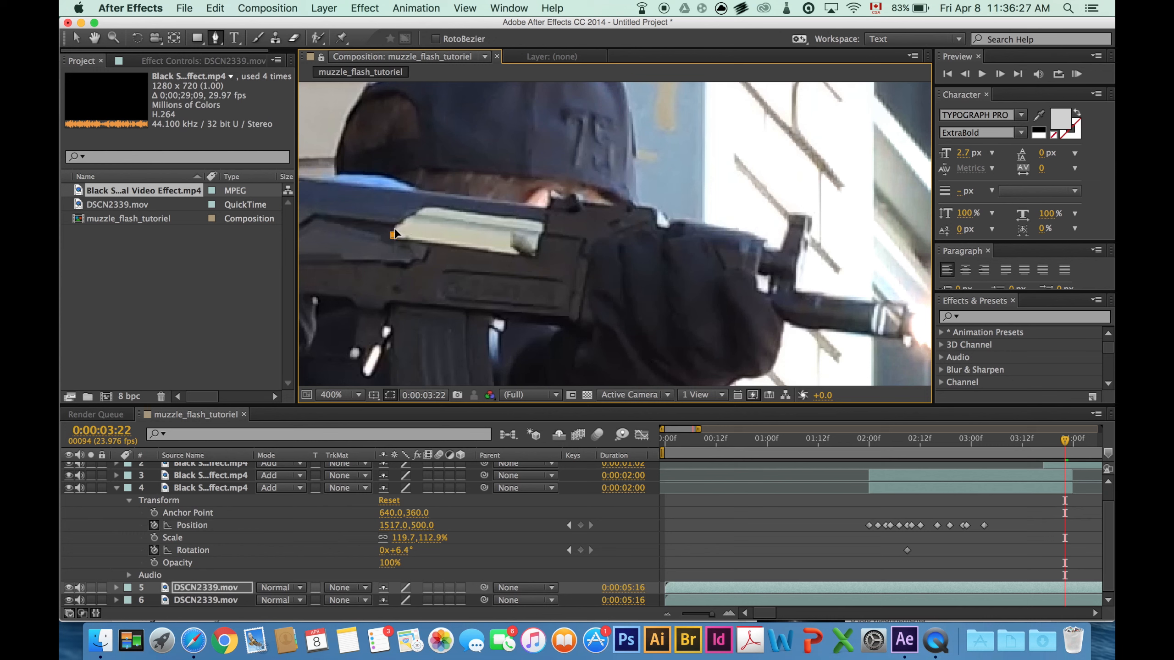
{"action": "left_click", "coordinate": [423, 207]}
{"action": "left_click", "coordinate": [543, 221]}
{"action": "left_click", "coordinate": [534, 256]}
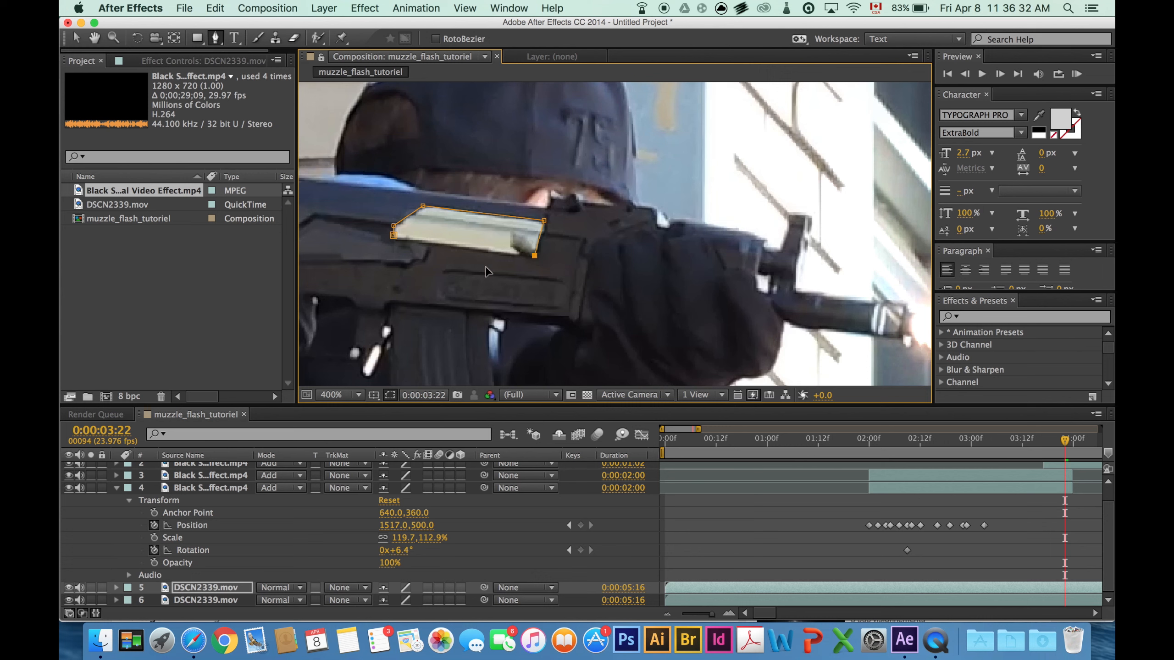
{"action": "left_click", "coordinate": [394, 235]}
{"action": "left_click_drag", "start_coordinate": [393, 239], "coordinate": [393, 243]}
- Check the masked copy's Masks group, and collapse the expanded footage and effect layers
{"action": "left_click", "coordinate": [117, 583]}
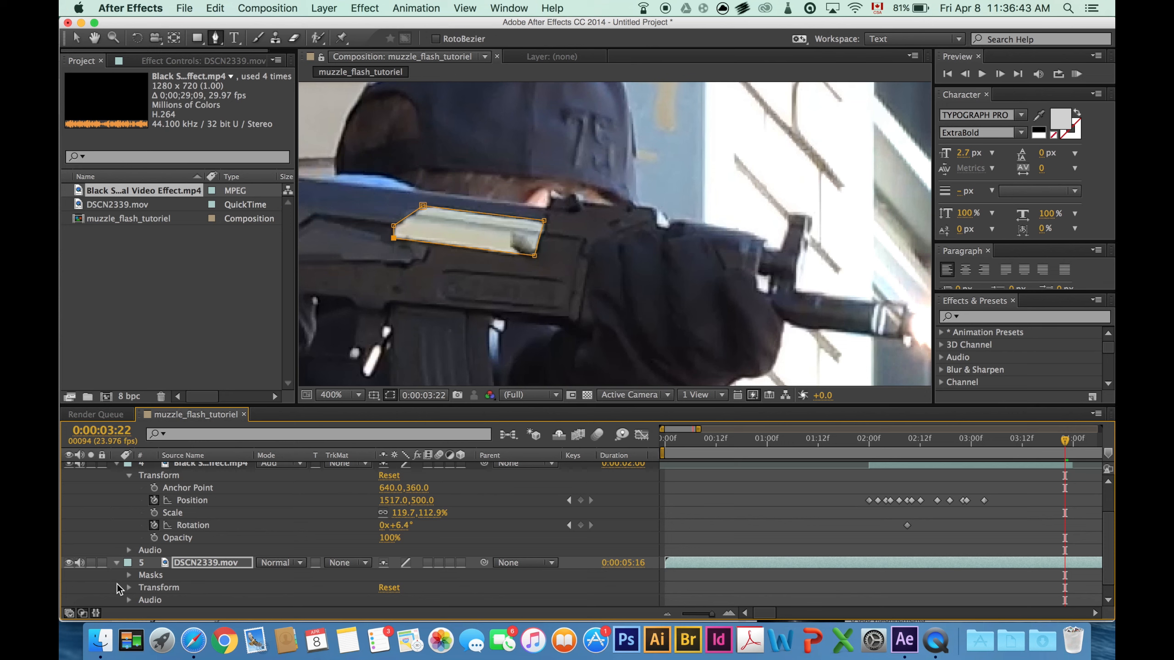
{"action": "scroll", "coordinate": [131, 572], "scroll_direction": "down", "scroll_amount": 1}
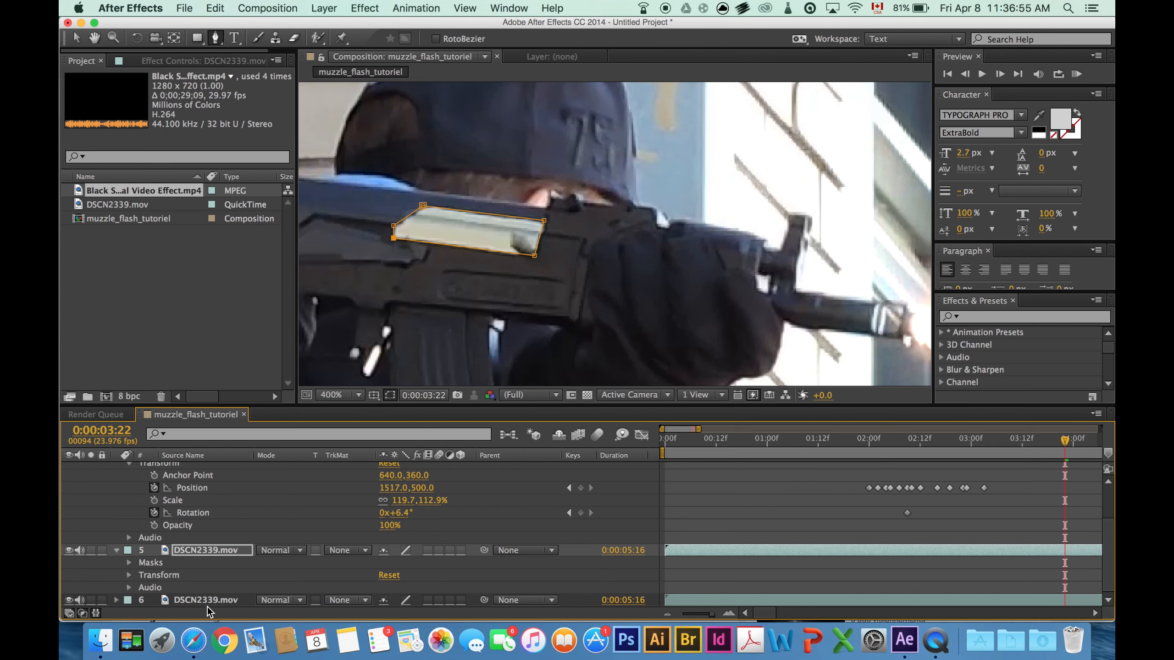
{"action": "left_click", "coordinate": [116, 550]}
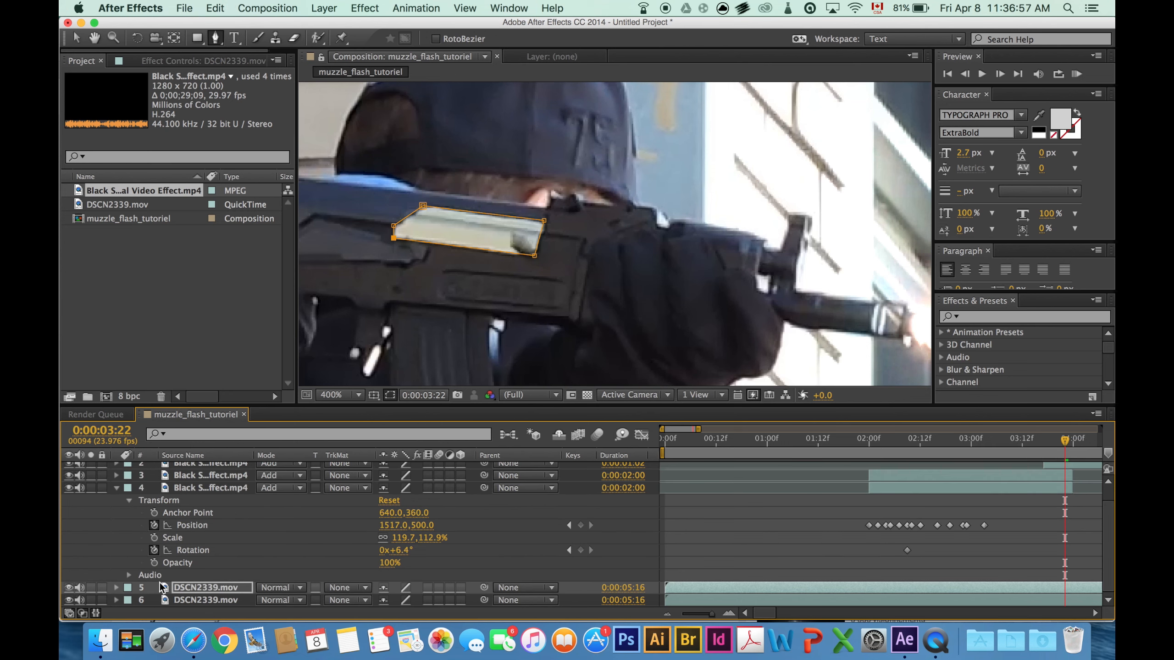
{"action": "left_click", "coordinate": [115, 488]}
- Create a black 1920 x 1080 px solid and place it between the two DSCN2339.mov layers
{"action": "right_click", "coordinate": [174, 549]}
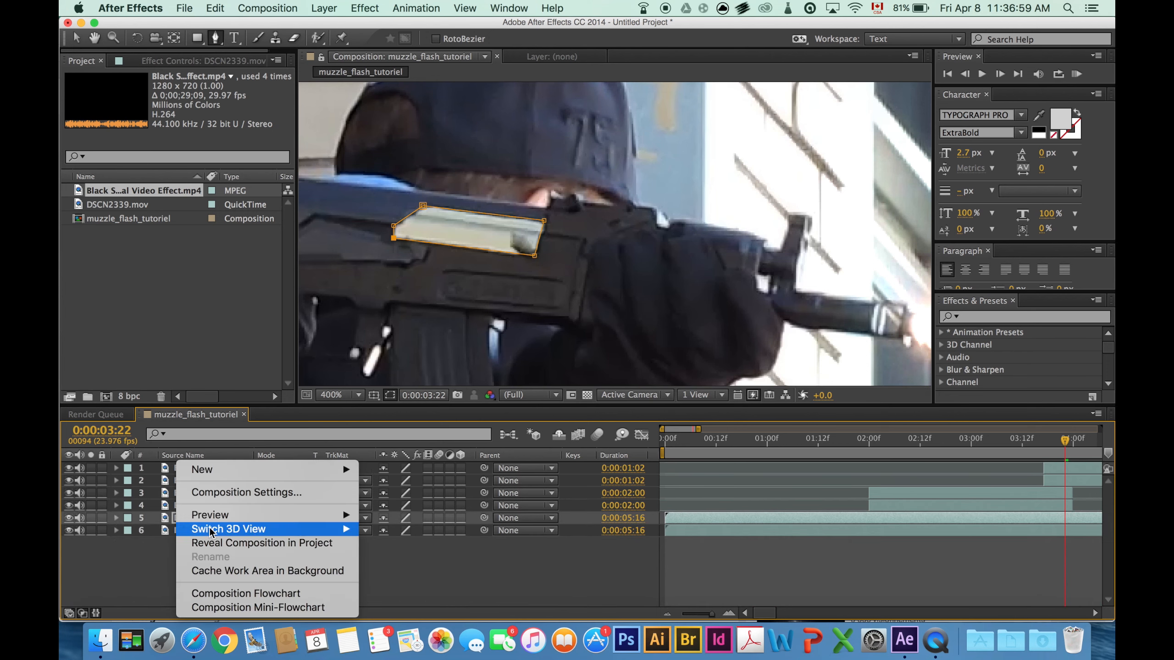
{"action": "mouse_move", "coordinate": [345, 470]}
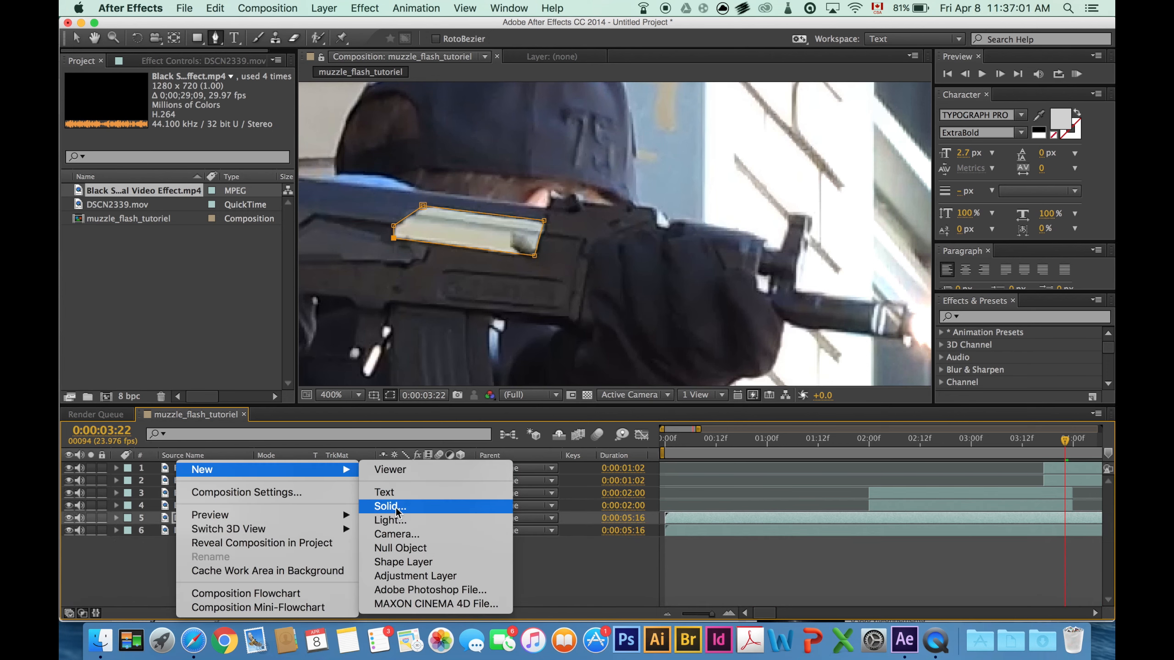
{"action": "left_click", "coordinate": [391, 504]}
{"action": "left_click", "coordinate": [567, 506]}
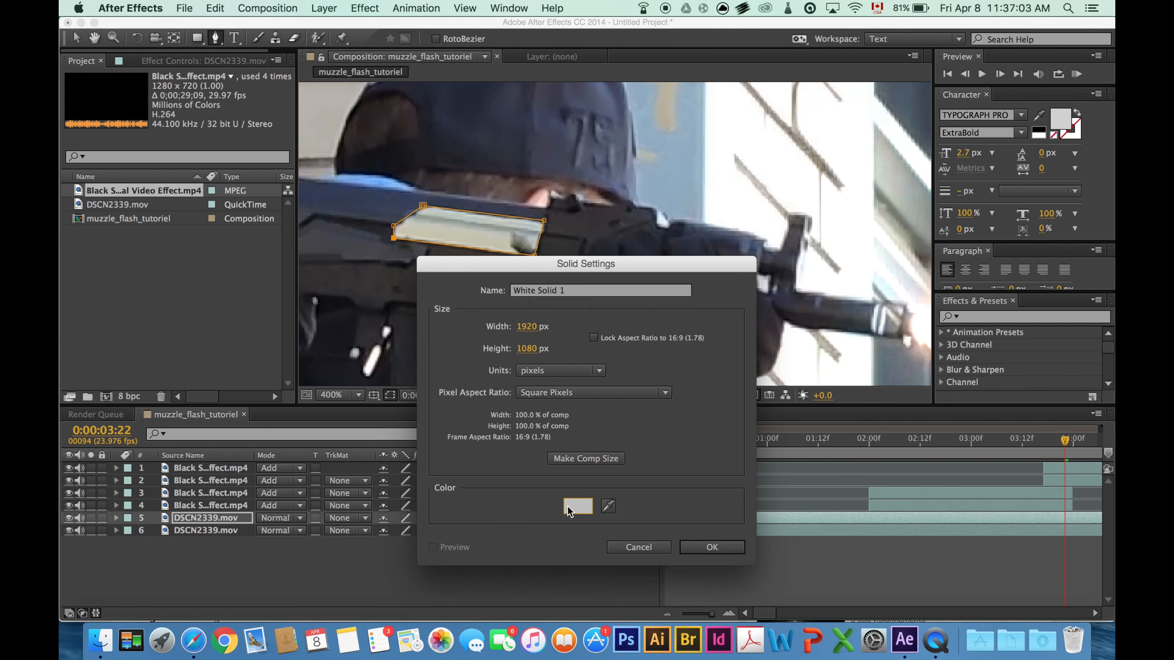
{"action": "left_click_drag", "start_coordinate": [548, 417], "coordinate": [583, 594]}
{"action": "left_click", "coordinate": [708, 345]}
{"action": "left_click", "coordinate": [711, 547]}
{"action": "left_click_drag", "start_coordinate": [220, 515], "coordinate": [220, 534]}
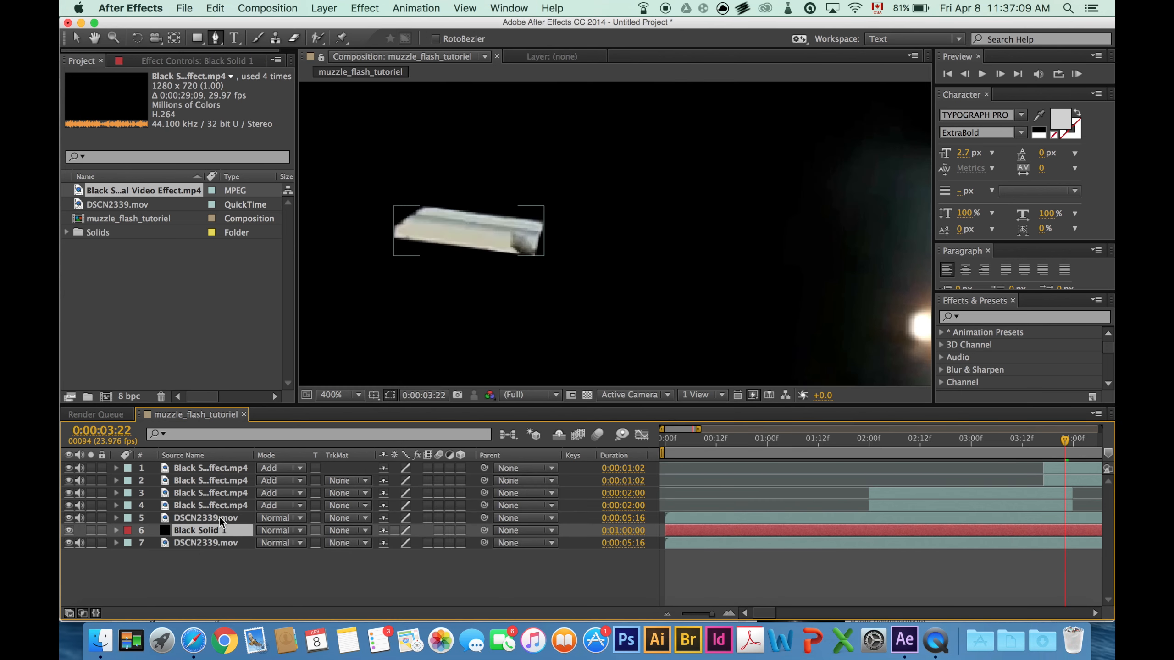
- Move Black Solid 1 below both footage layers and go to the rifle at 0:00:02:00
{"action": "left_click", "coordinate": [211, 519]}
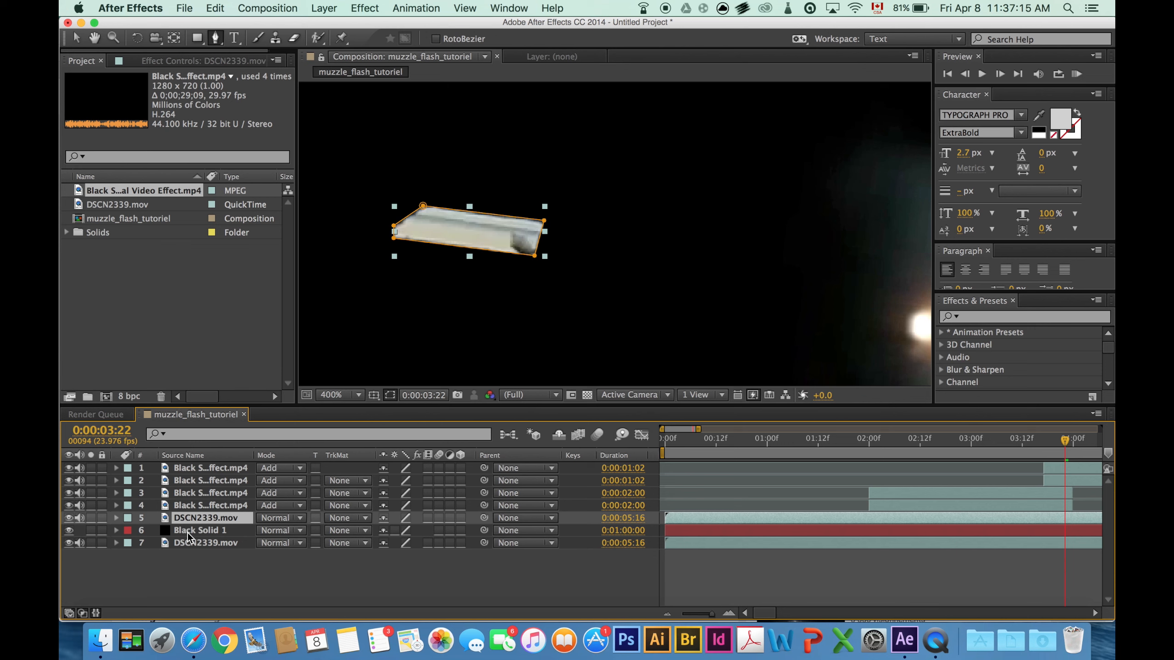
{"action": "mouse_move", "coordinate": [187, 531]}
{"action": "left_mouse_down"}
{"action": "mouse_move", "coordinate": [188, 550]}
{"action": "mouse_move", "coordinate": [191, 537]}
{"action": "left_mouse_up"}
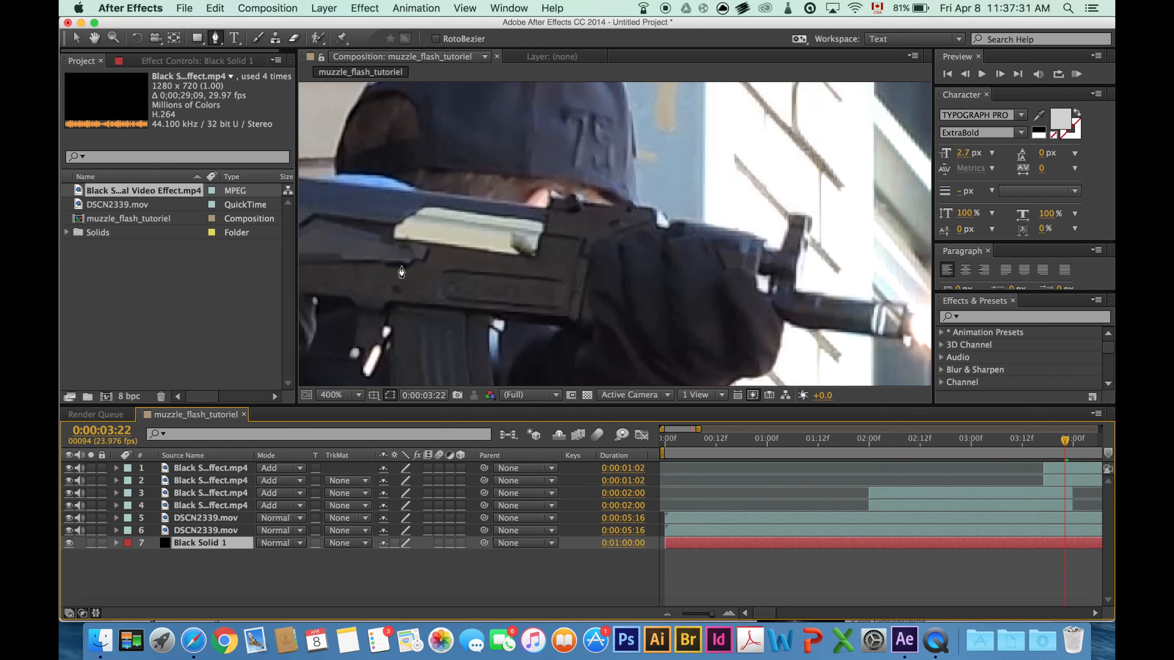
{"action": "scroll", "coordinate": [716, 289], "scroll_direction": "down", "scroll_amount": 2}
{"action": "left_click_drag", "start_coordinate": [875, 446], "coordinate": [869, 443]}
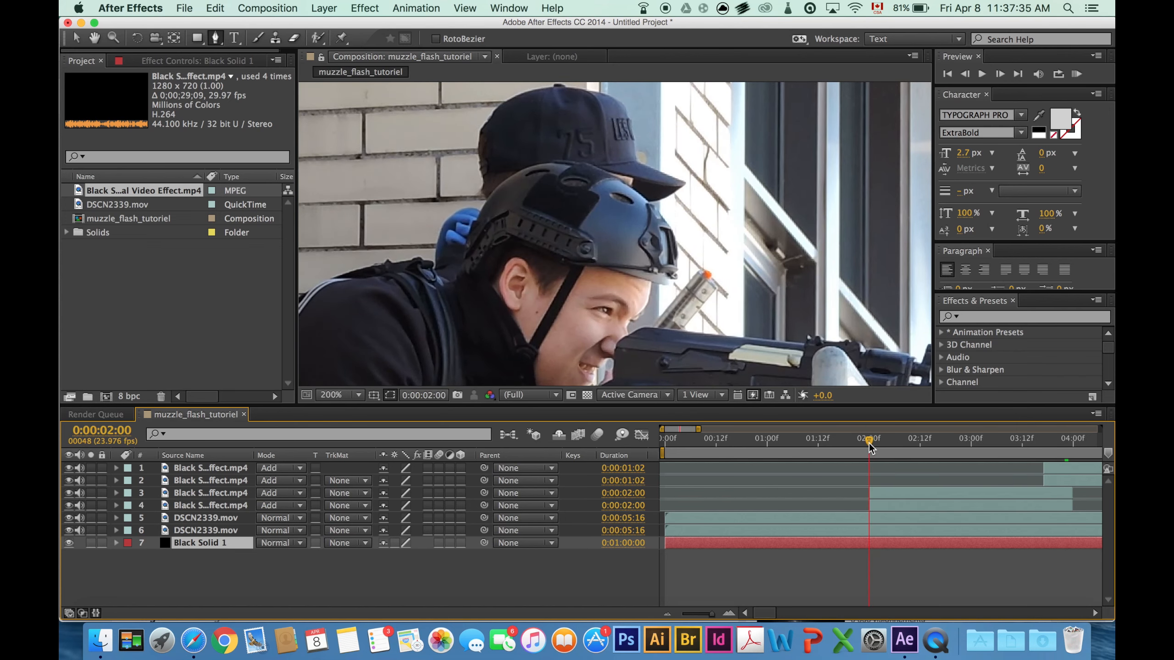
{"action": "key", "text": "space"}
{"action": "left_click_drag", "start_coordinate": [678, 272], "coordinate": [619, 208]}
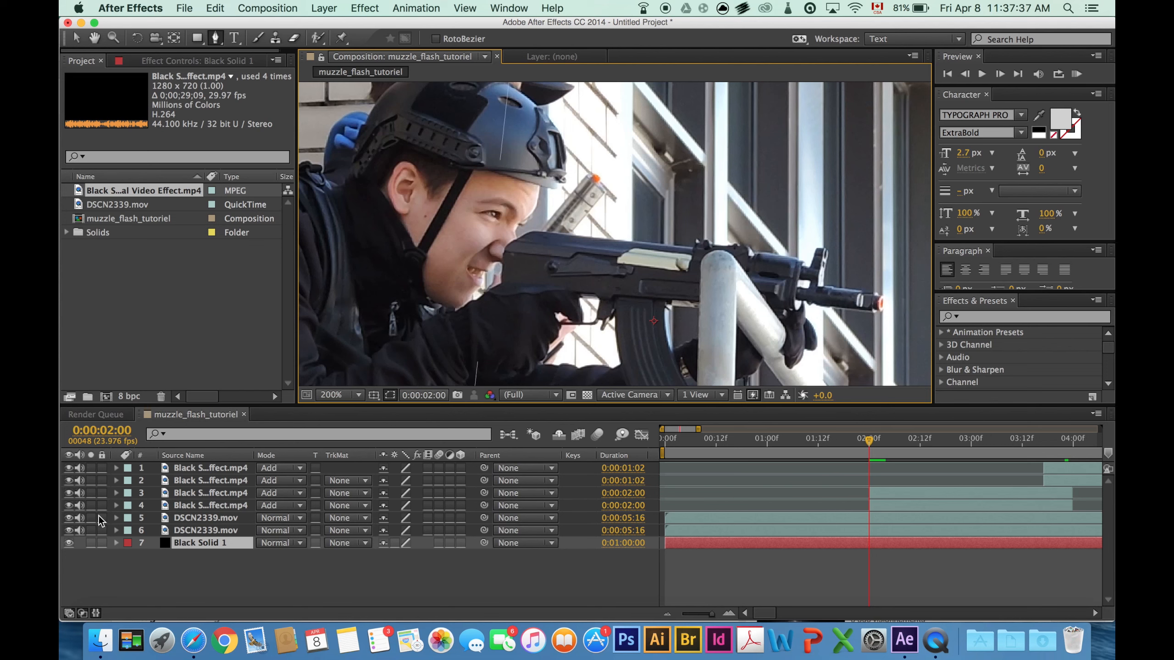
- Reposition Mask 1 of the upper DSCN2339.mov layer onto the rifle's light bolt at 0:00:02:00, fitting its corners to the edges
{"action": "key", "text": "g"}
{"action": "left_click", "coordinate": [203, 517]}
{"action": "left_click", "coordinate": [116, 518]}
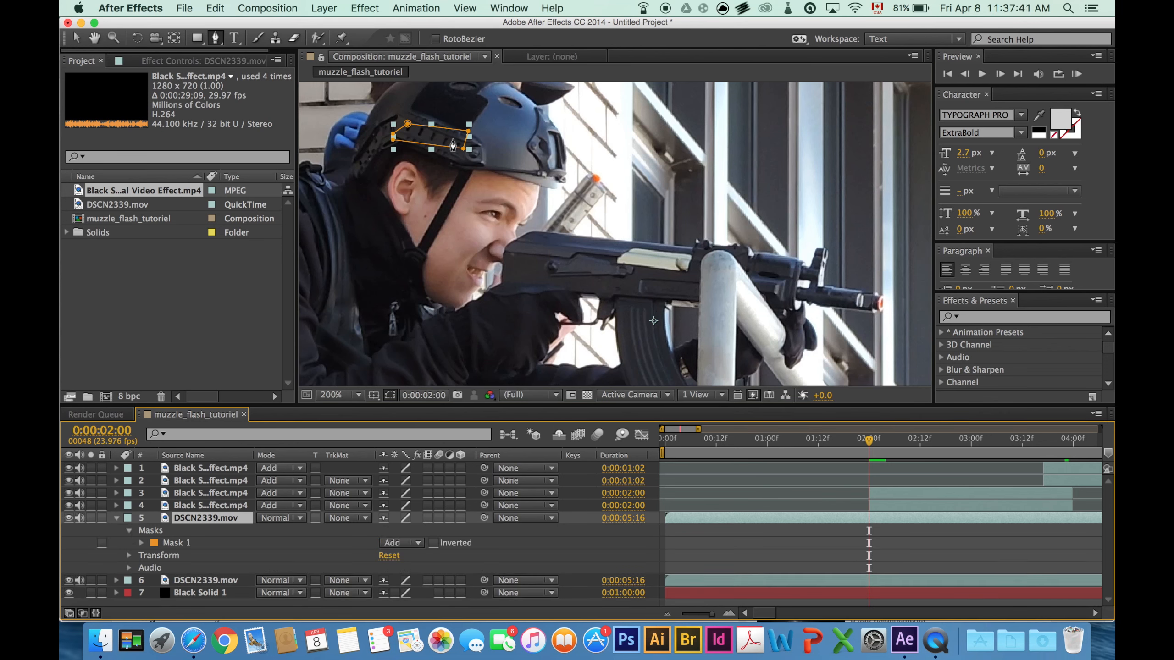
{"action": "key", "text": "v"}
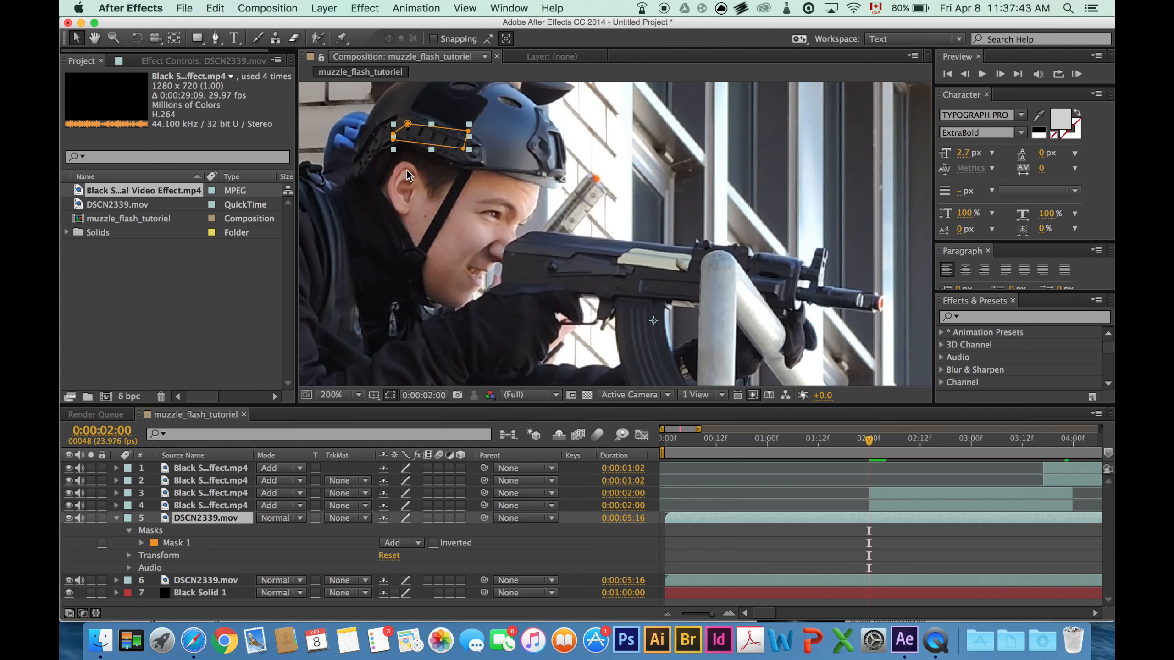
{"action": "left_click", "coordinate": [448, 149]}
{"action": "left_click_drag", "start_coordinate": [448, 149], "coordinate": [671, 274]}
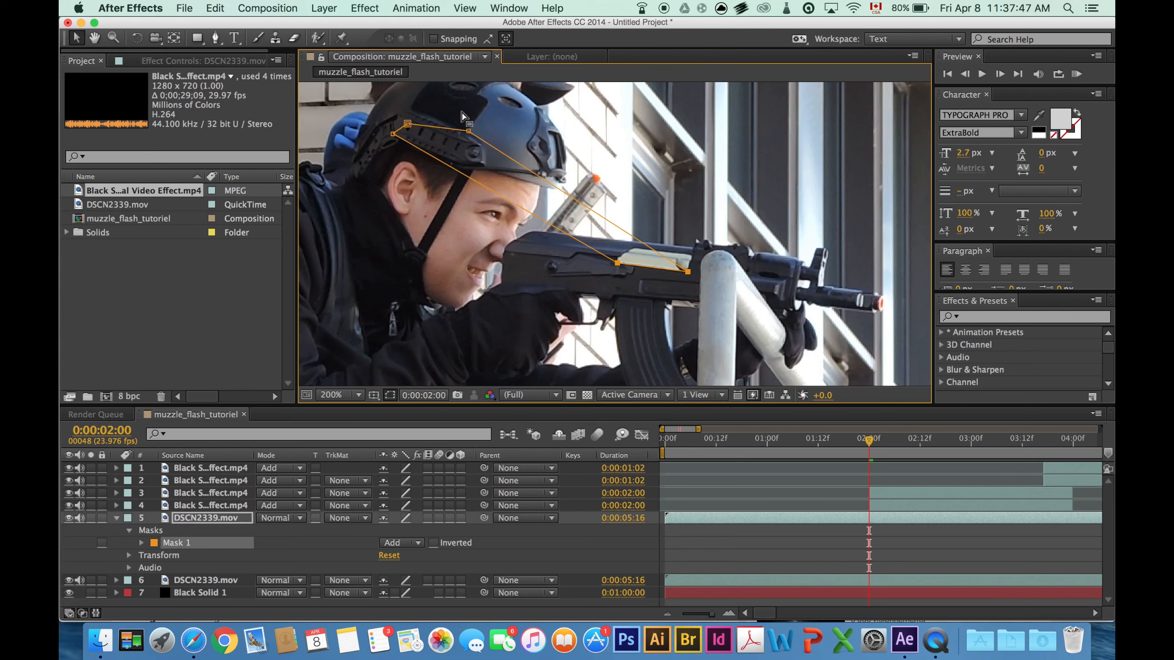
{"action": "left_click_drag", "start_coordinate": [375, 104], "coordinate": [493, 172]}
{"action": "left_click_drag", "start_coordinate": [446, 135], "coordinate": [671, 251]}
{"action": "scroll", "coordinate": [671, 259], "scroll_direction": "up", "scroll_amount": 3}
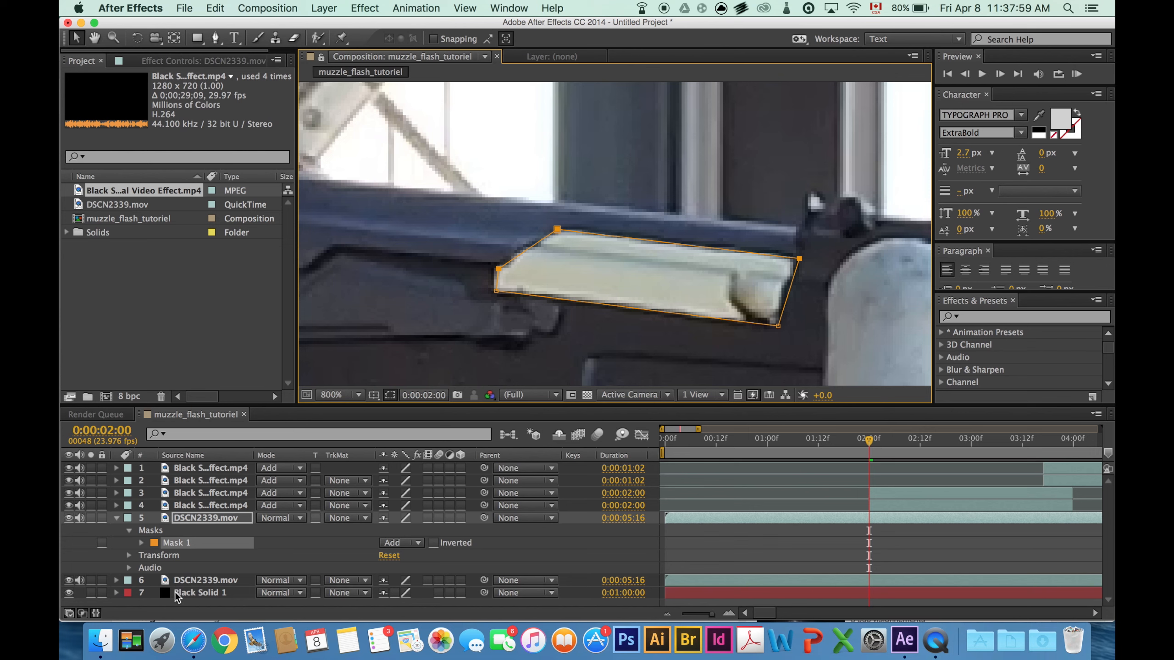
- Move Black Solid 1 between the two footage layers and copy Mask 1 from the upper footage layer onto it
{"action": "left_click_drag", "start_coordinate": [176, 594], "coordinate": [184, 570]}
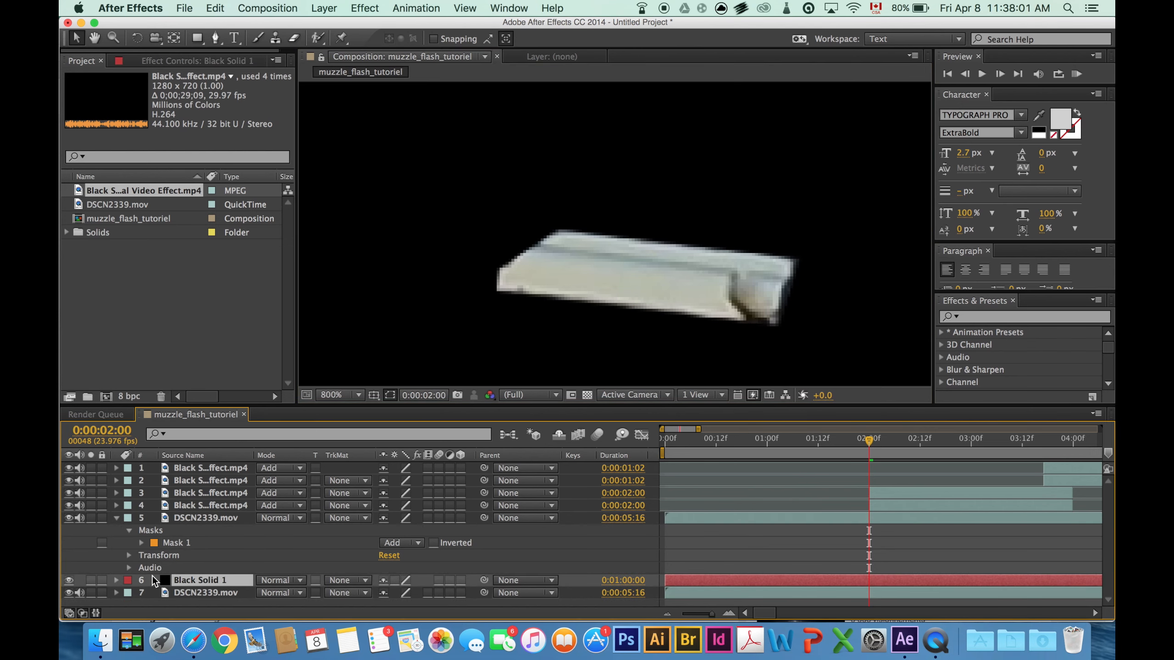
{"action": "left_click", "coordinate": [178, 543]}
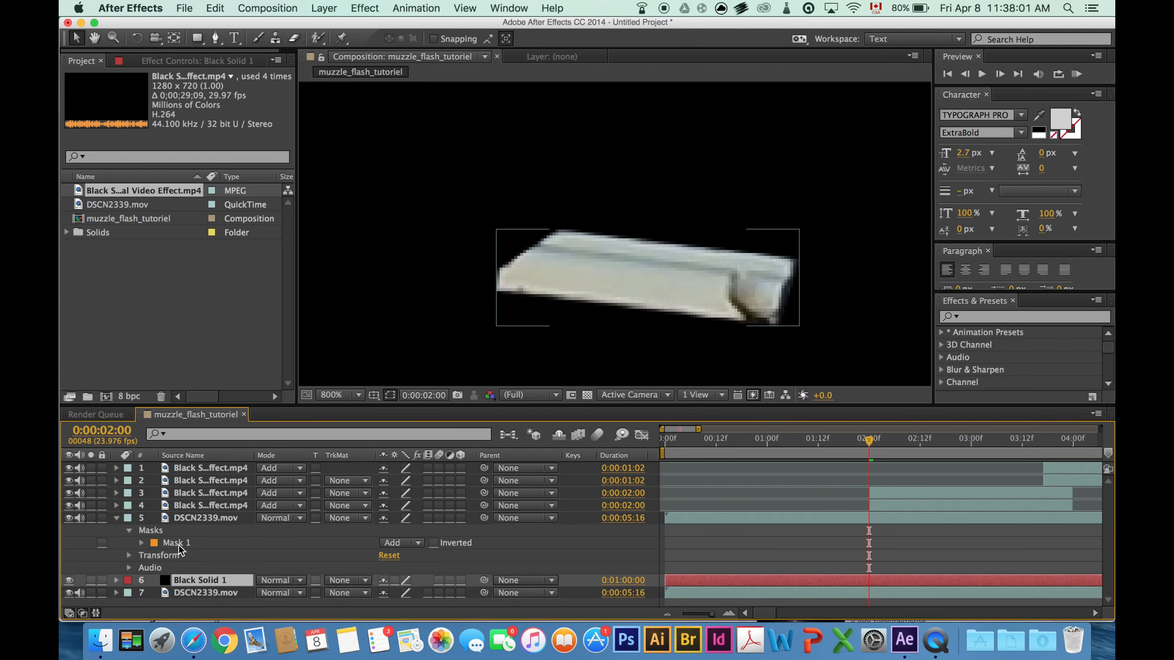
{"action": "left_click", "coordinate": [189, 576]}
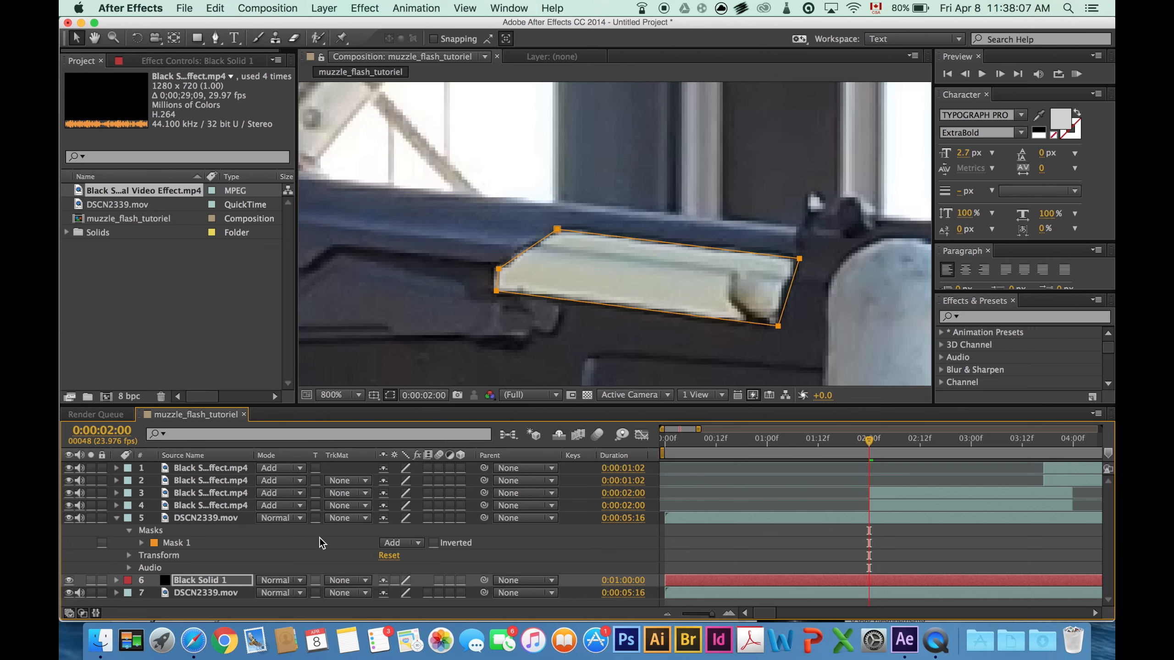
{"action": "mouse_move", "coordinate": [870, 443]}
{"action": "left_mouse_down"}
{"action": "mouse_move", "coordinate": [804, 440]}
{"action": "mouse_move", "coordinate": [869, 441]}
{"action": "left_mouse_up"}
{"action": "left_click", "coordinate": [116, 580]}
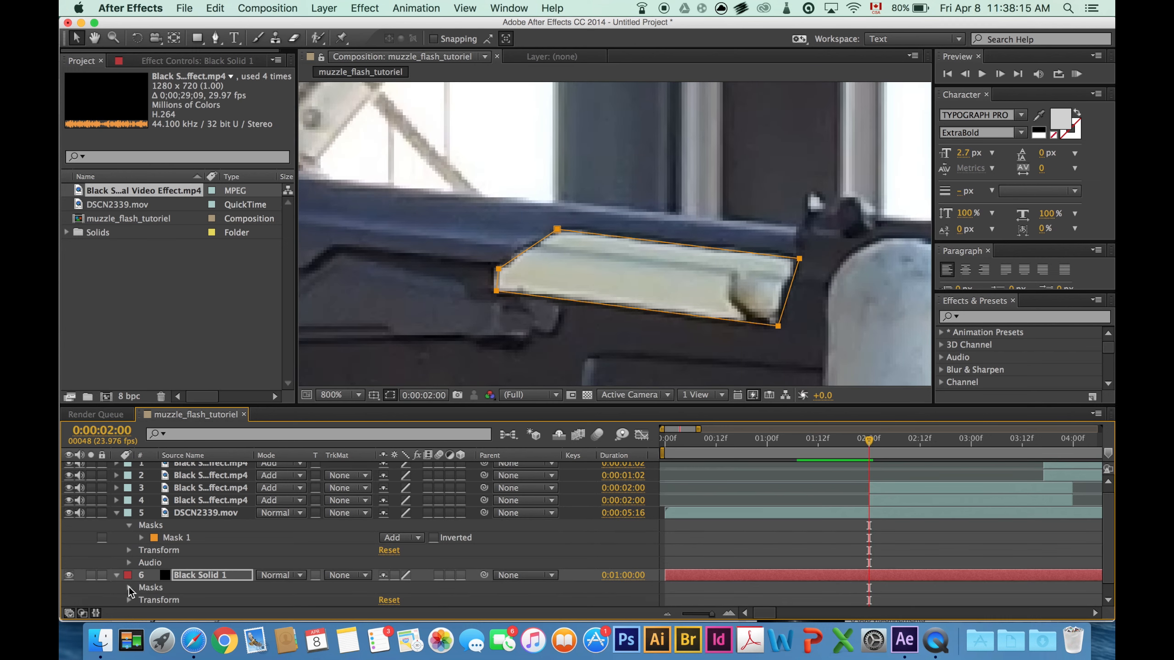
{"action": "left_click", "coordinate": [130, 588]}
{"action": "scroll", "coordinate": [133, 578], "scroll_direction": "down", "scroll_amount": 2}
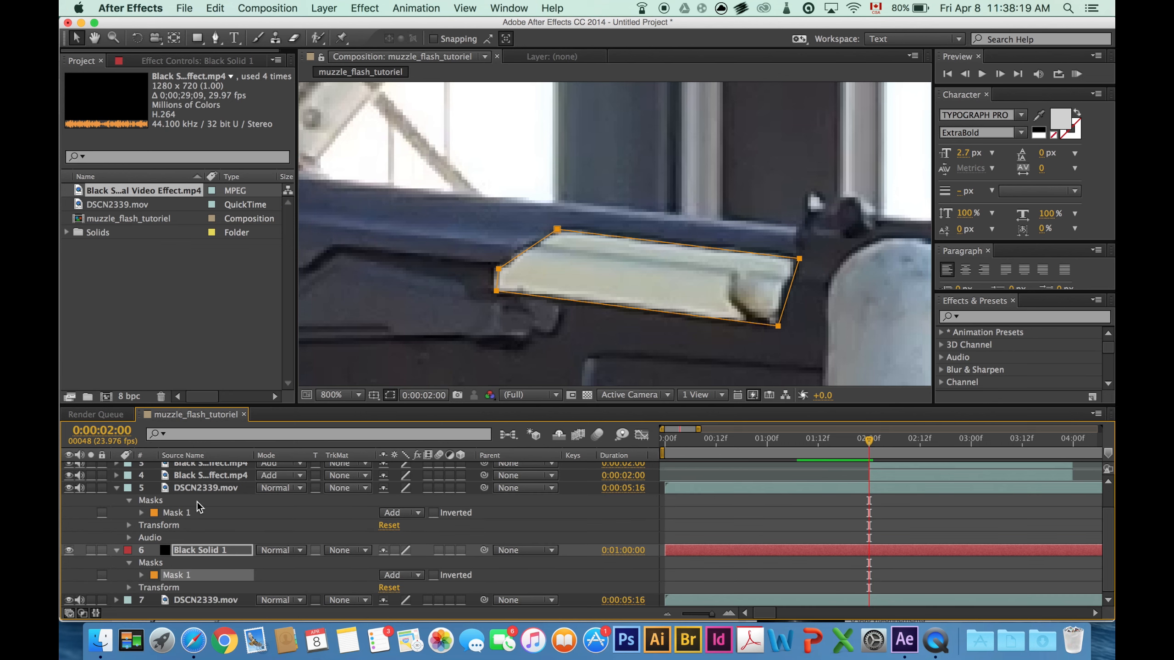
- At 0:00:02:01, shift the upper DSCN2339.mov layer slightly left along the rifle to uncover the black solid behind the bolt
{"action": "left_click", "coordinate": [190, 488]}
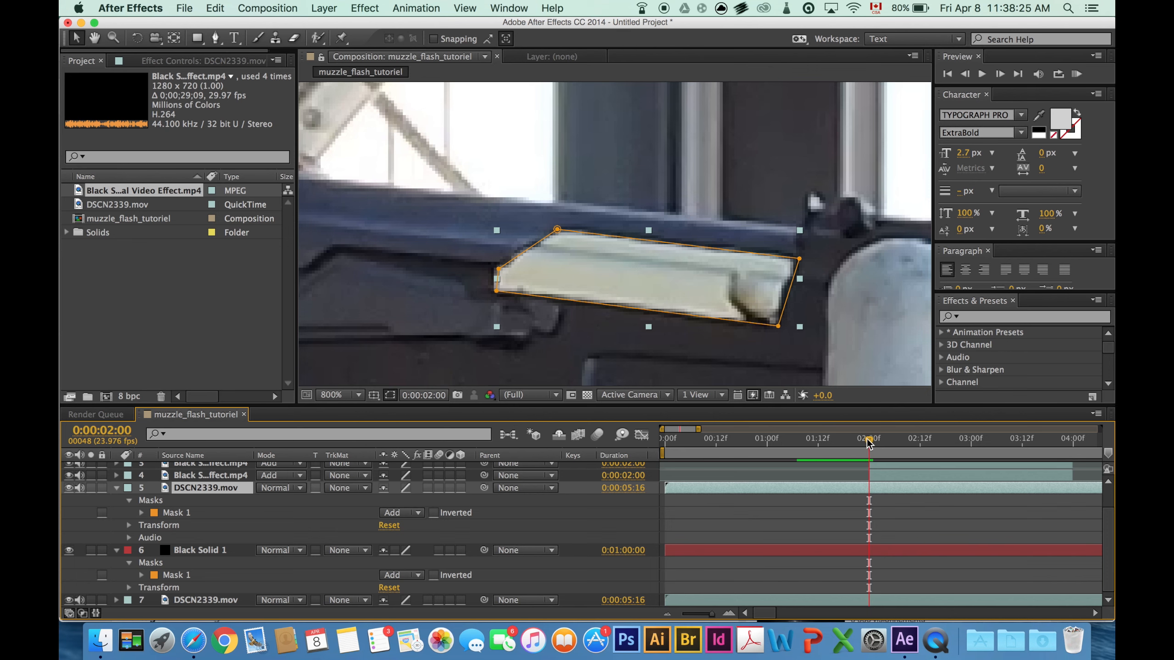
{"action": "key", "text": "comma"}
{"action": "key", "text": "comma"}
{"action": "key", "text": "comma"}
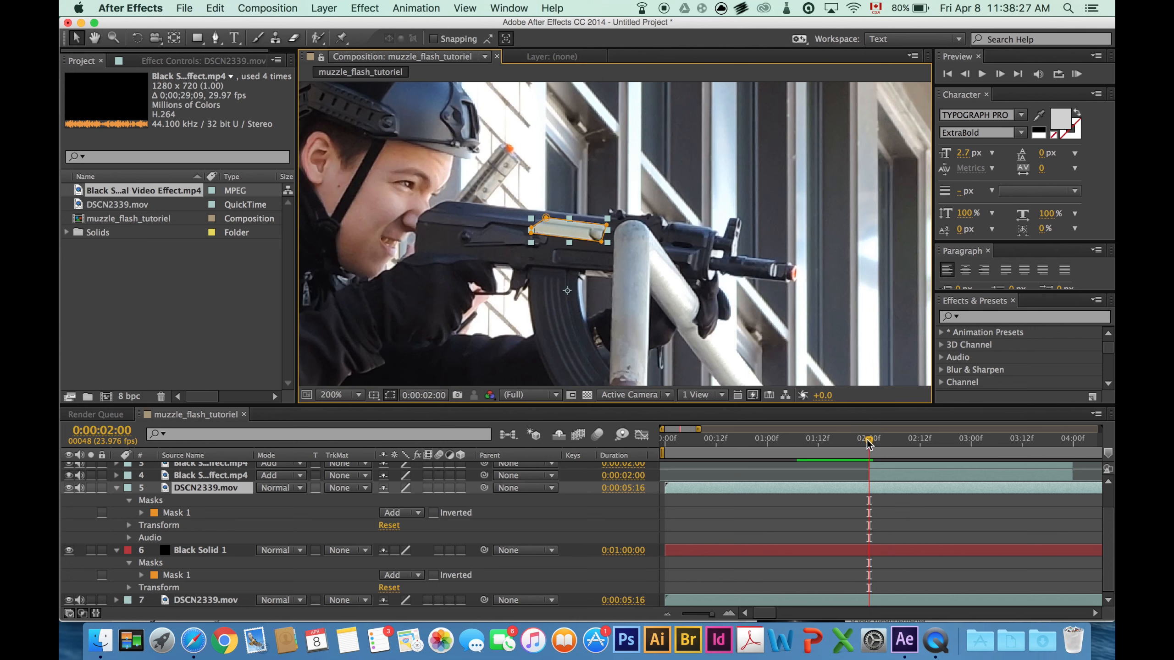
{"action": "left_click_drag", "start_coordinate": [868, 442], "coordinate": [871, 443]}
{"action": "scroll", "coordinate": [697, 351], "scroll_direction": "up", "scroll_amount": 2}
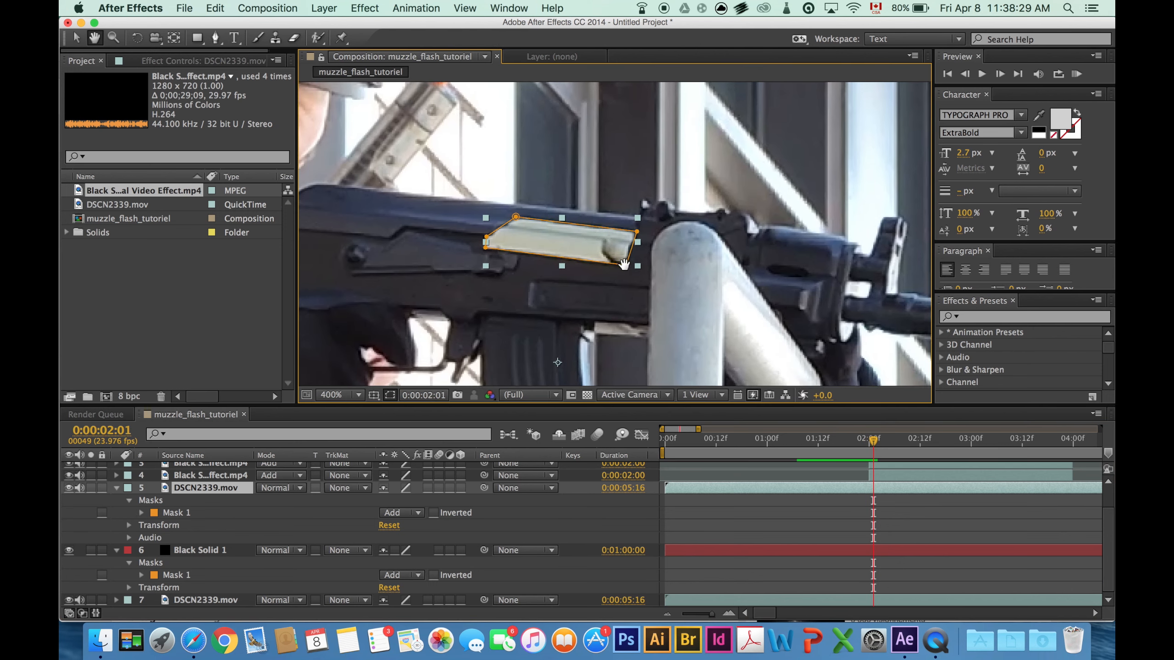
{"action": "left_click_drag", "start_coordinate": [620, 280], "coordinate": [599, 276]}
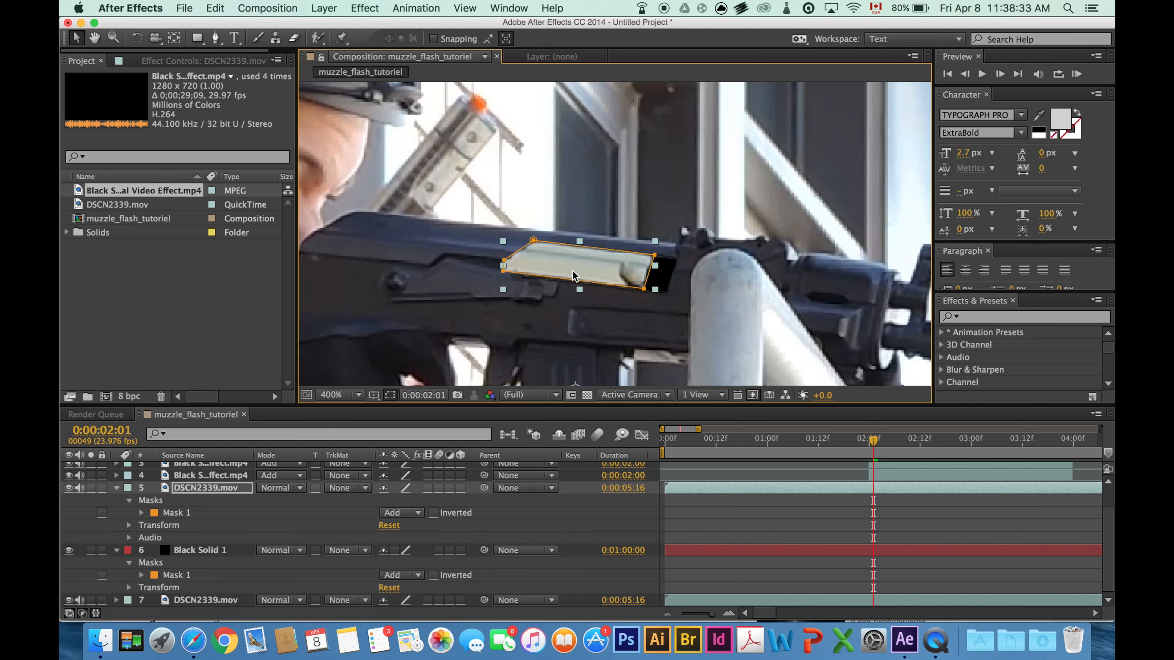
- Pull Mask 1's three left corners inward and shift the upper footage layer left until they meet the opening's left edge
{"action": "scroll", "coordinate": [573, 275], "scroll_direction": "up", "scroll_amount": 1}
{"action": "left_click", "coordinate": [471, 303]}
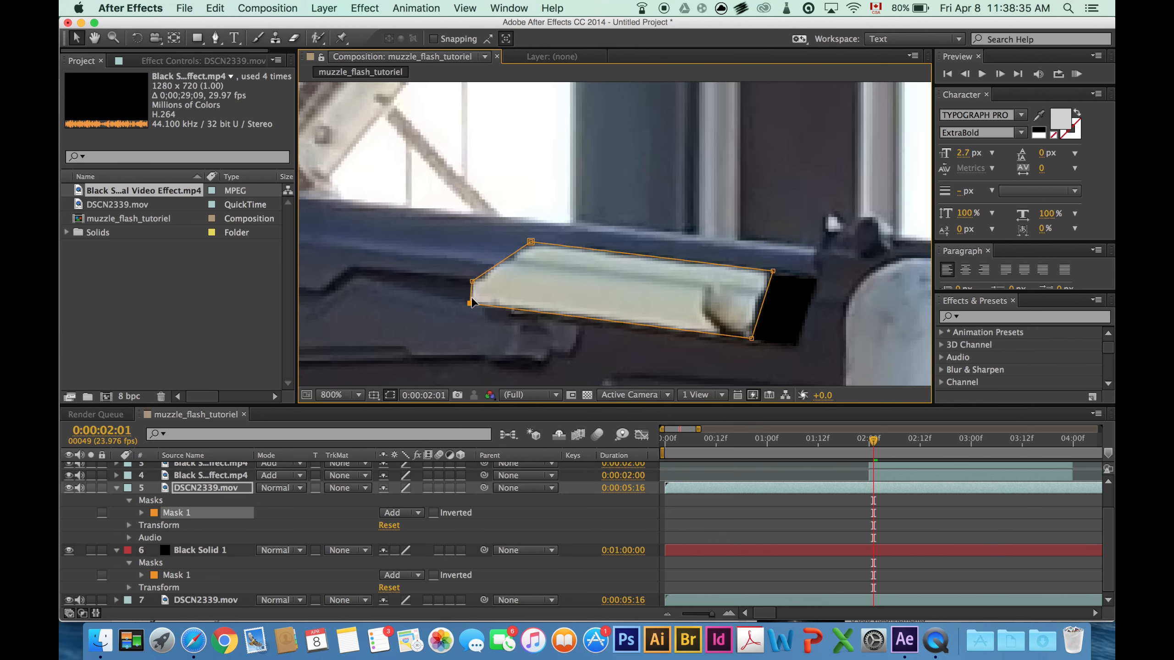
{"action": "left_click_drag", "start_coordinate": [519, 257], "coordinate": [555, 261]}
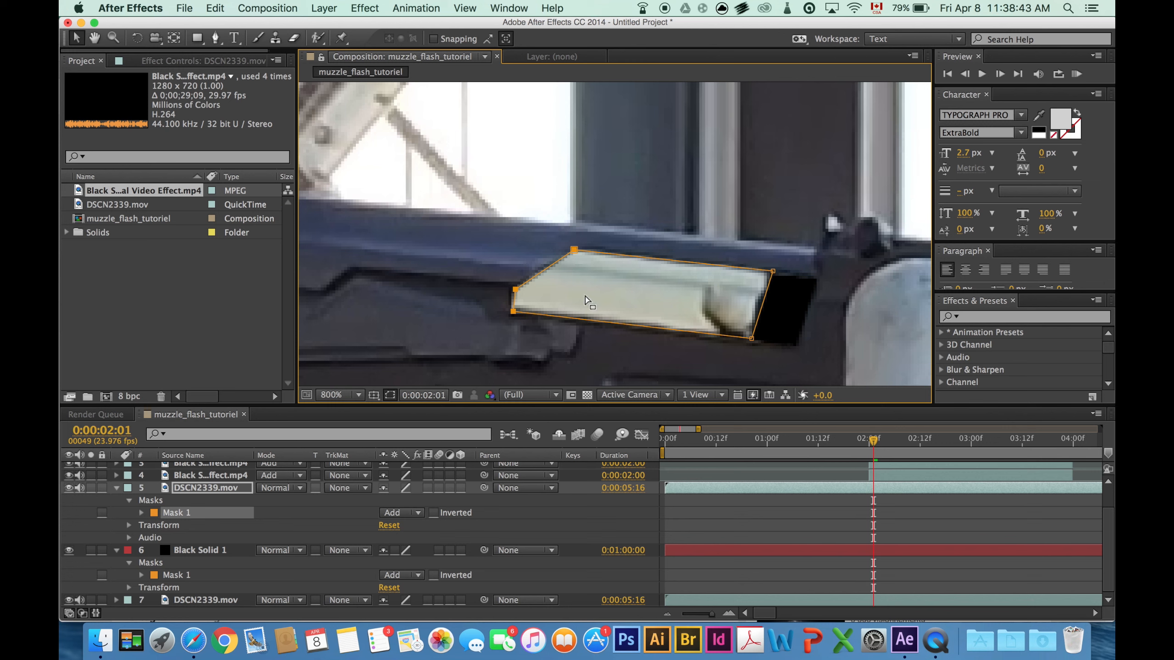
{"action": "left_click_drag", "start_coordinate": [543, 276], "coordinate": [572, 278]}
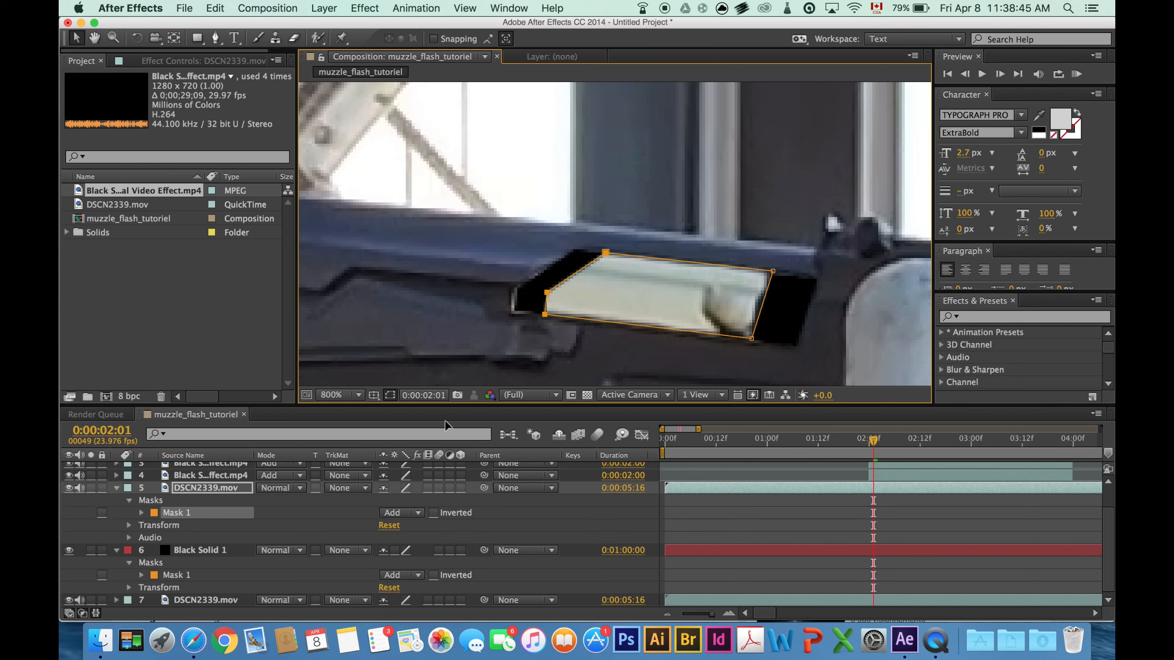
{"action": "key", "text": "super+t"}
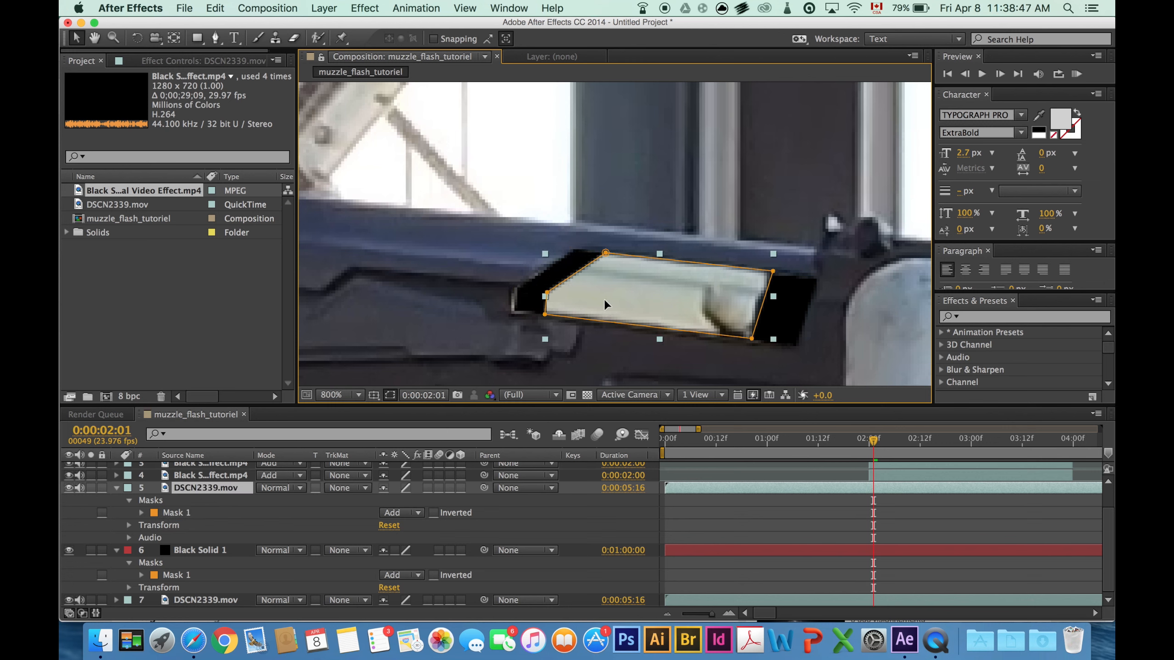
{"action": "left_click_drag", "start_coordinate": [603, 298], "coordinate": [575, 295]}
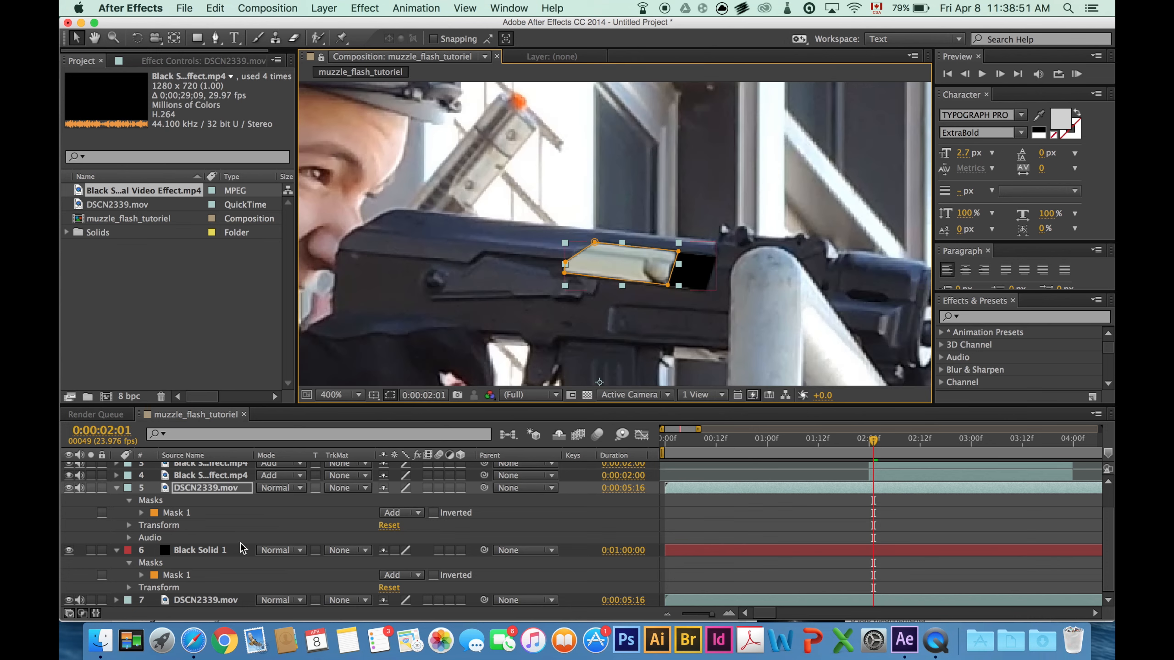
- Enable Mask Path keyframing for Mask 1 of the upper footage layer at 0:00:02:01
{"action": "left_click", "coordinate": [141, 512]}
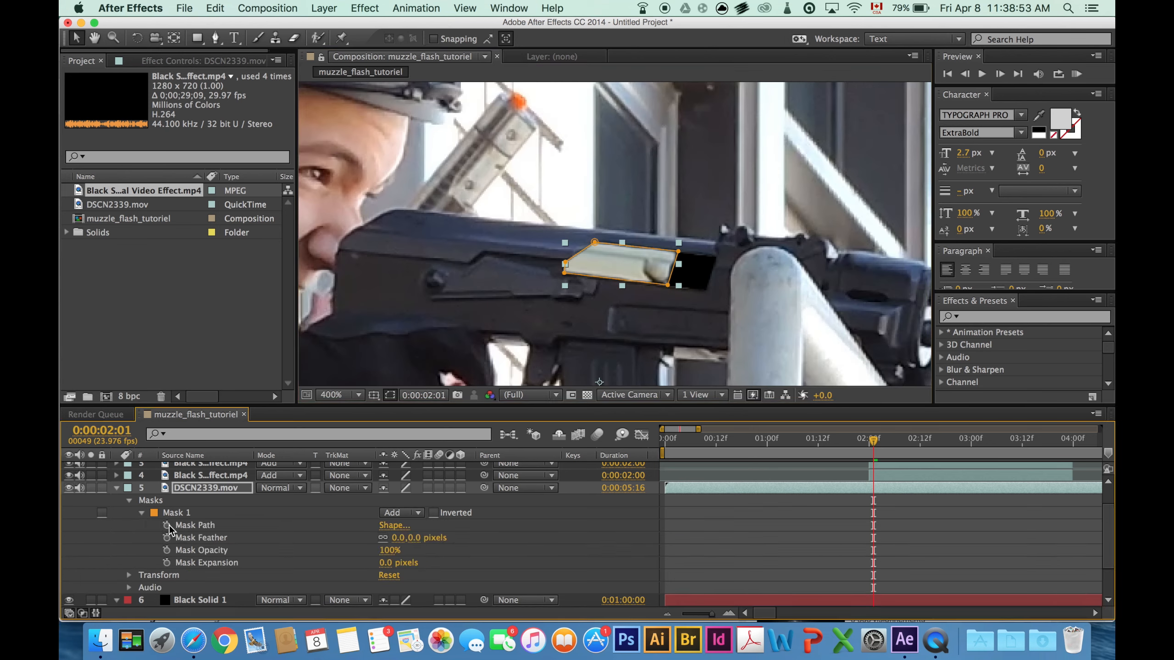
{"action": "left_click", "coordinate": [167, 526]}
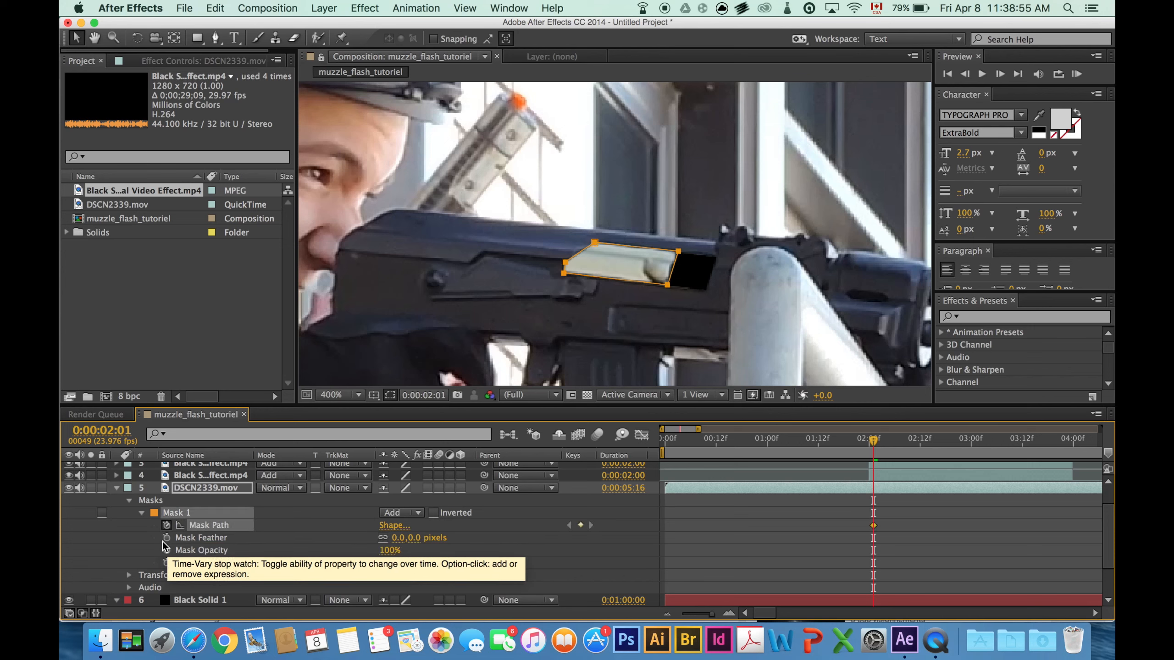
{"action": "left_click", "coordinate": [729, 614]}
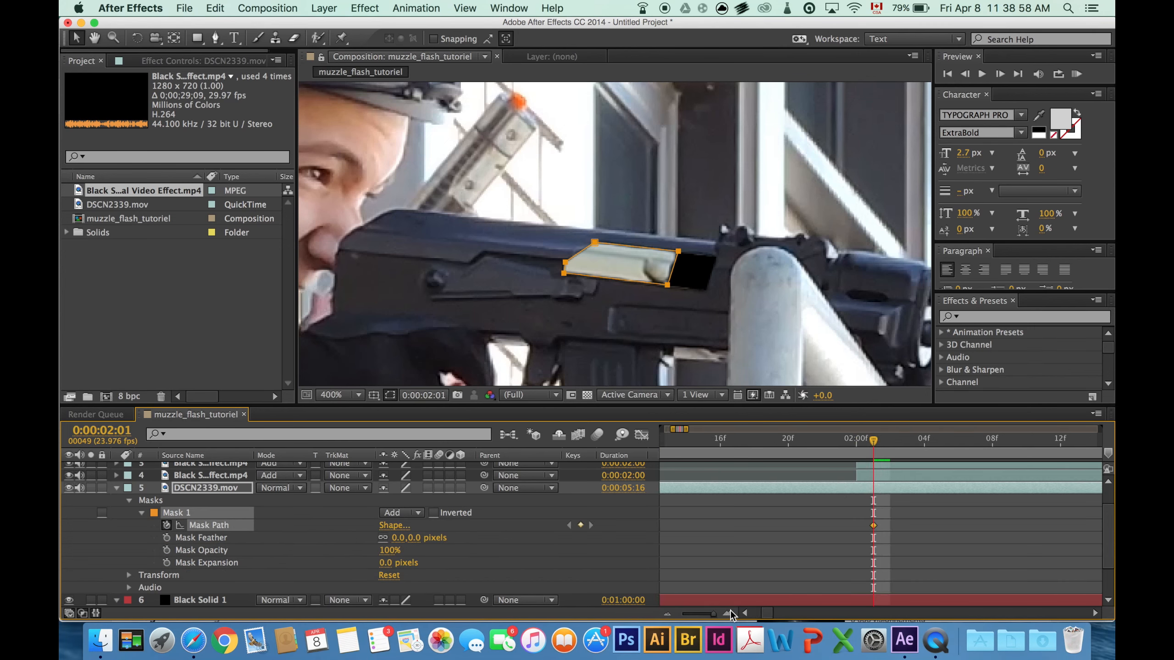
- At 0:00:02:02, move the whole Mask 1 outline slightly left to fit the light bolt piece
{"action": "left_click", "coordinate": [883, 445]}
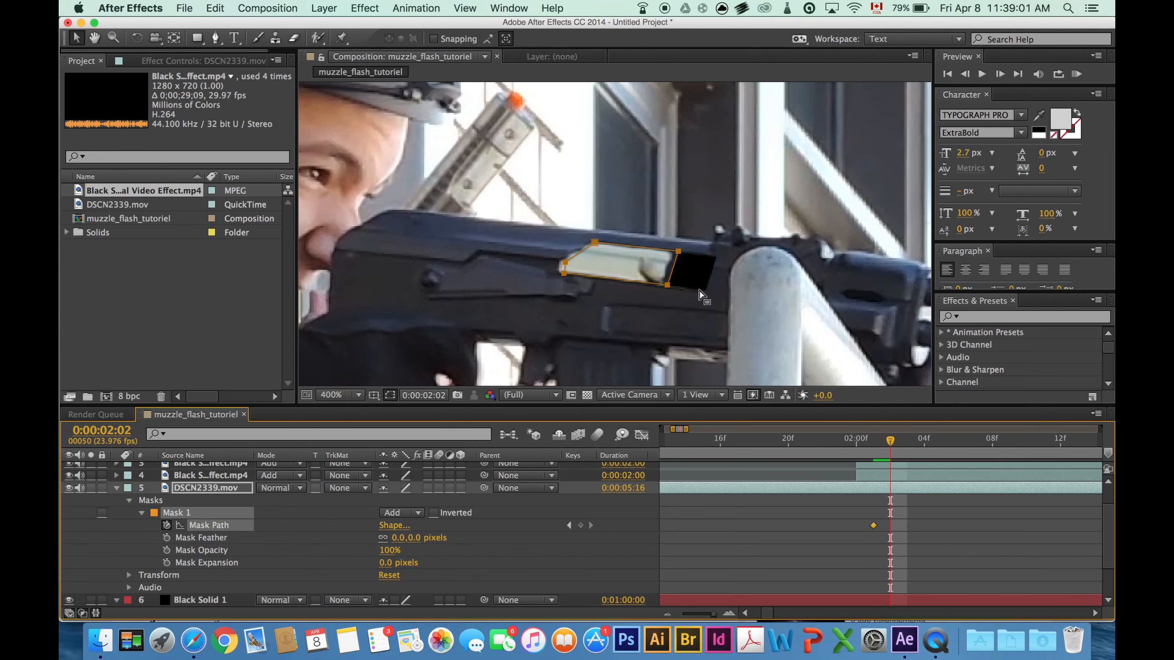
{"action": "key", "text": "period"}
{"action": "left_click_drag", "start_coordinate": [634, 268], "coordinate": [673, 255]}
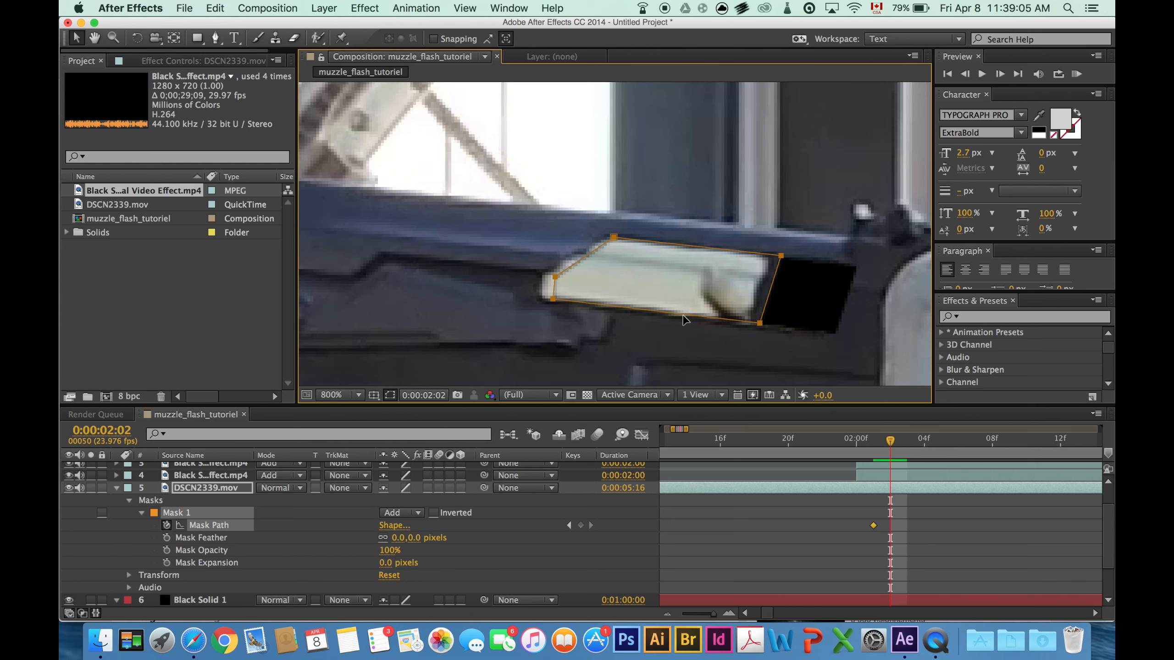
{"action": "left_click_drag", "start_coordinate": [685, 319], "coordinate": [678, 318]}
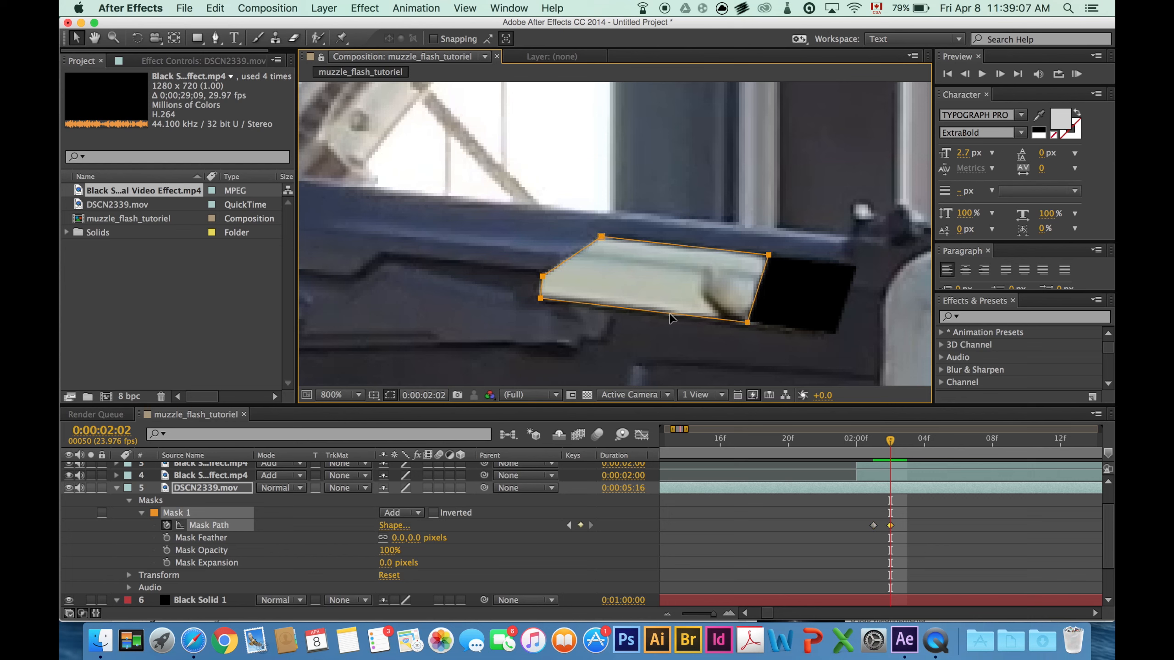
- Shift Black Solid 1 slightly left to line up with the rifle's bolt opening at 0:00:02:02
{"action": "left_click", "coordinate": [192, 598]}
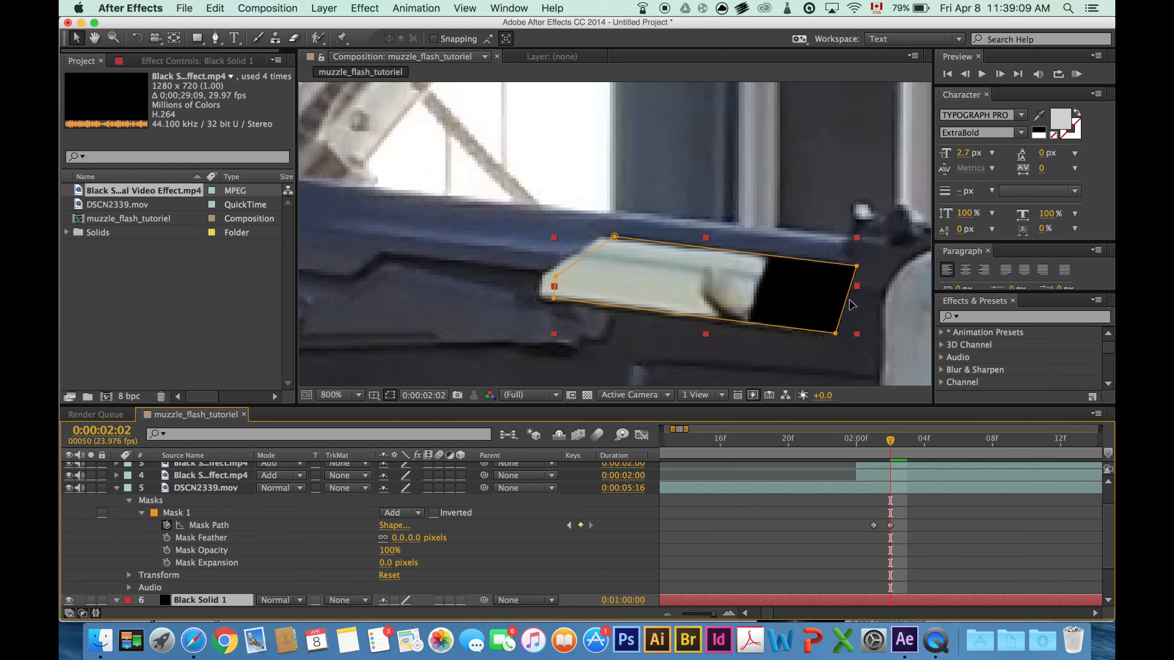
{"action": "left_click", "coordinate": [796, 318]}
{"action": "left_click_drag", "start_coordinate": [796, 318], "coordinate": [808, 306]}
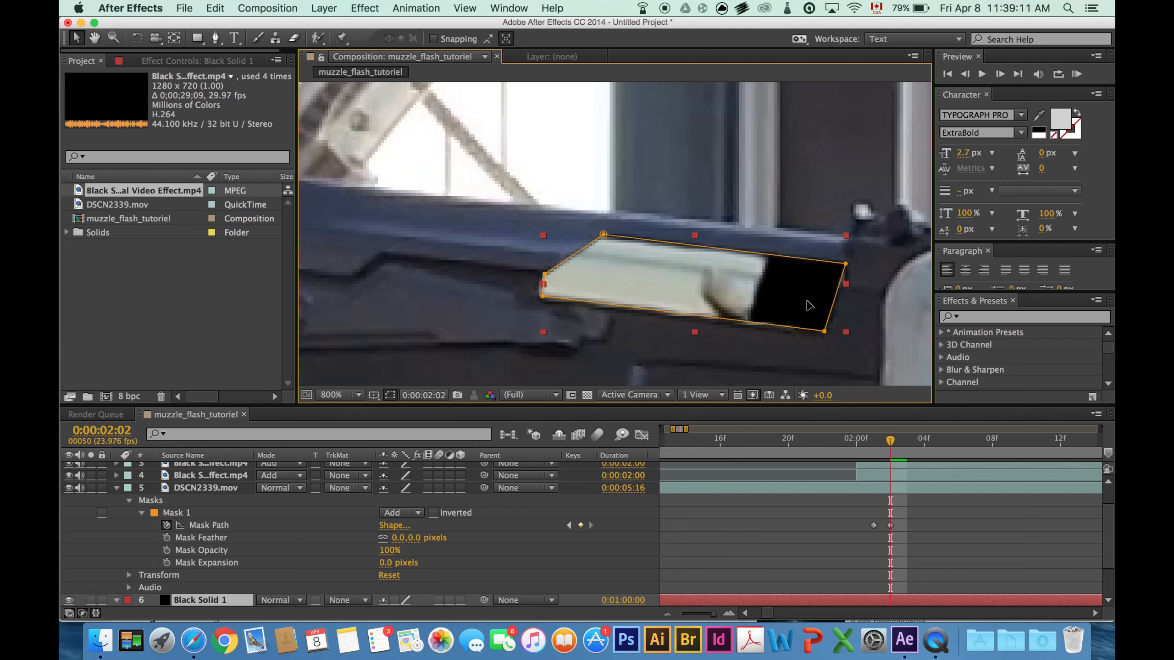
- Slide the upper footage layer with the masked bolt farther left along the rifle at 0:00:02:02
{"action": "left_click", "coordinate": [173, 512]}
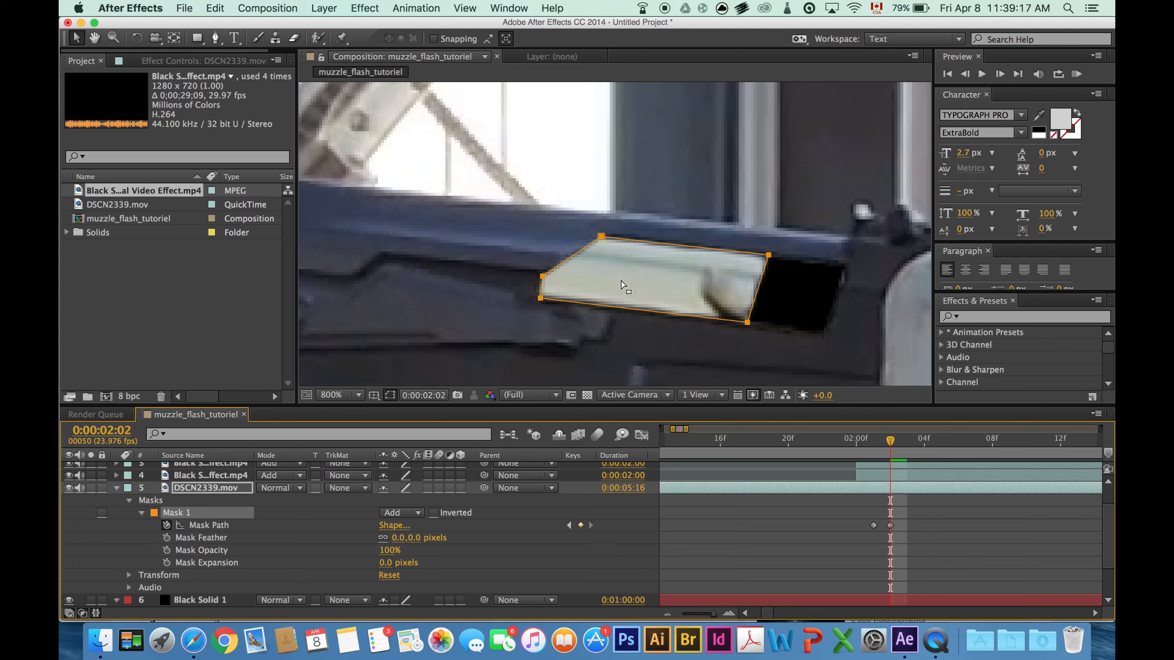
{"action": "left_click", "coordinate": [631, 294]}
{"action": "left_click_drag", "start_coordinate": [631, 271], "coordinate": [560, 257]}
{"action": "key", "text": "comma"}
{"action": "key", "text": "comma"}
{"action": "key", "text": "comma"}
{"action": "key", "text": "period"}
{"action": "key", "text": "period"}
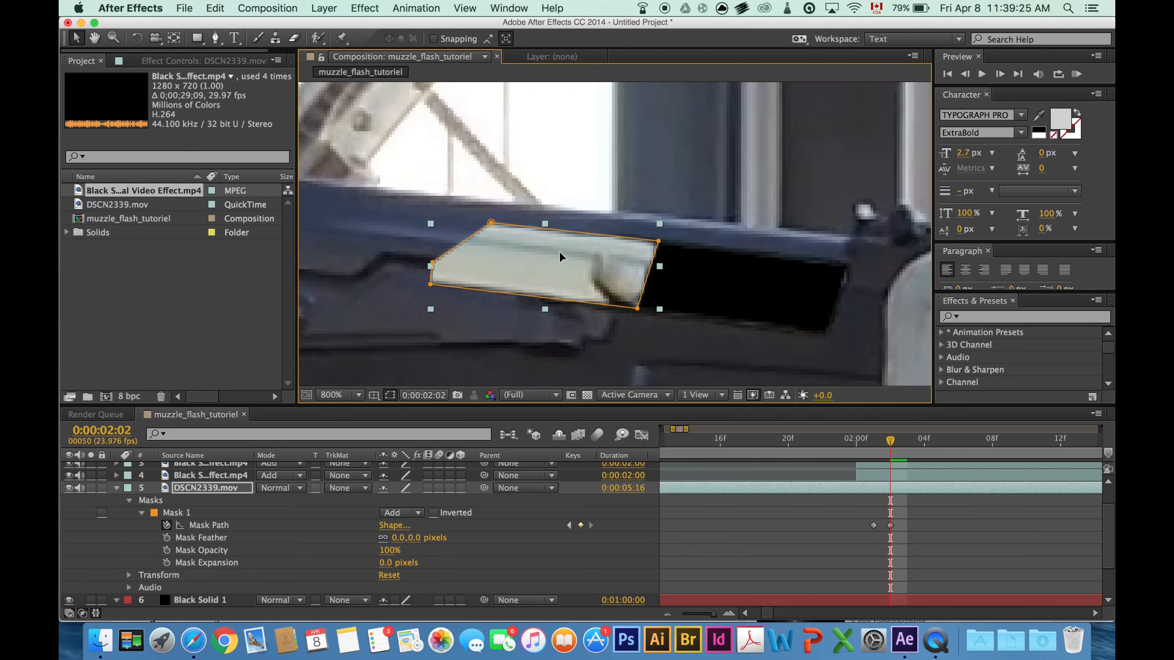
- Move Mask 1's three left corners right to the opening's left edge, trimming the overlapping part of the bolt at 0:00:02:02
{"action": "left_click", "coordinate": [431, 263]}
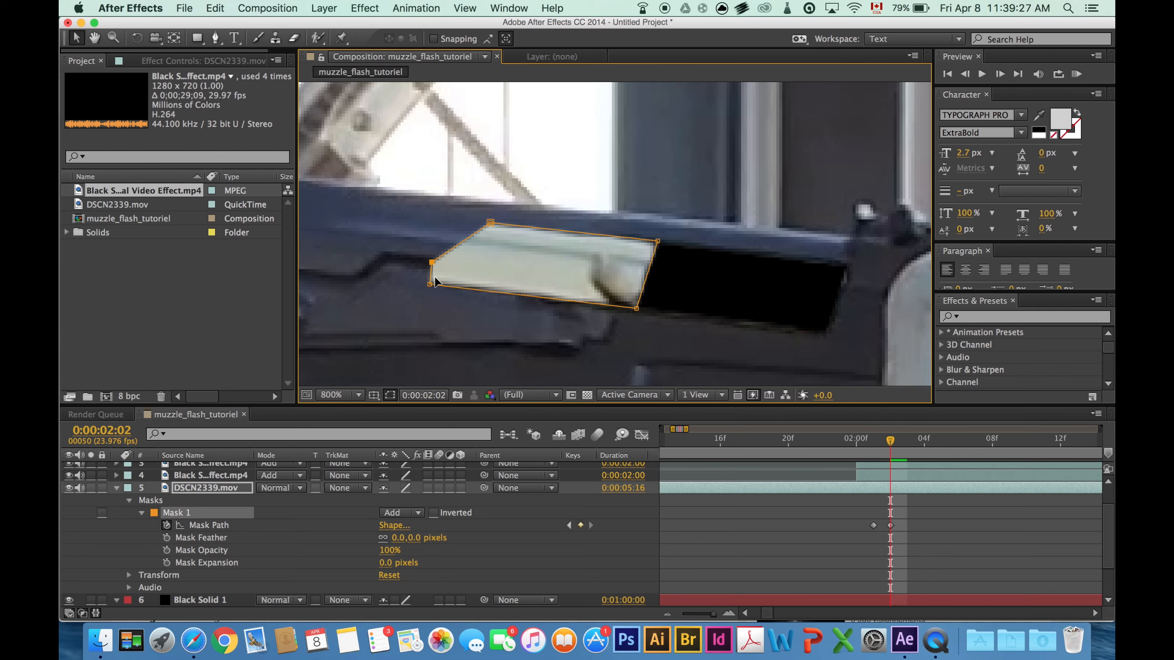
{"action": "left_click_drag", "start_coordinate": [461, 249], "coordinate": [580, 264]}
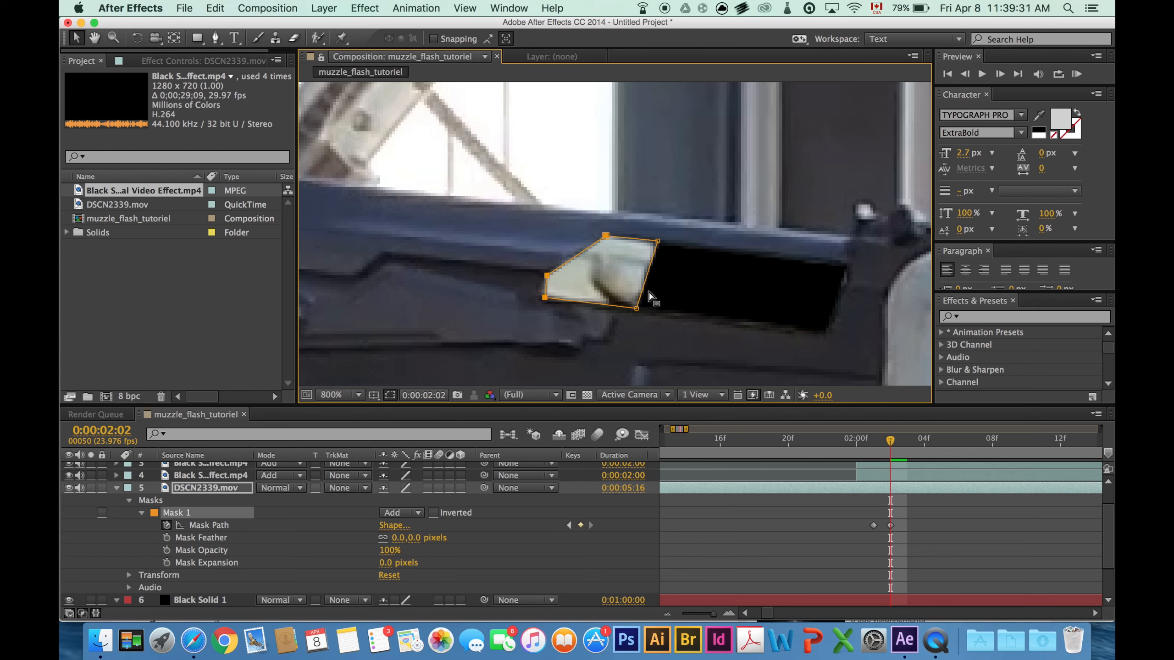
{"action": "key", "text": "comma"}
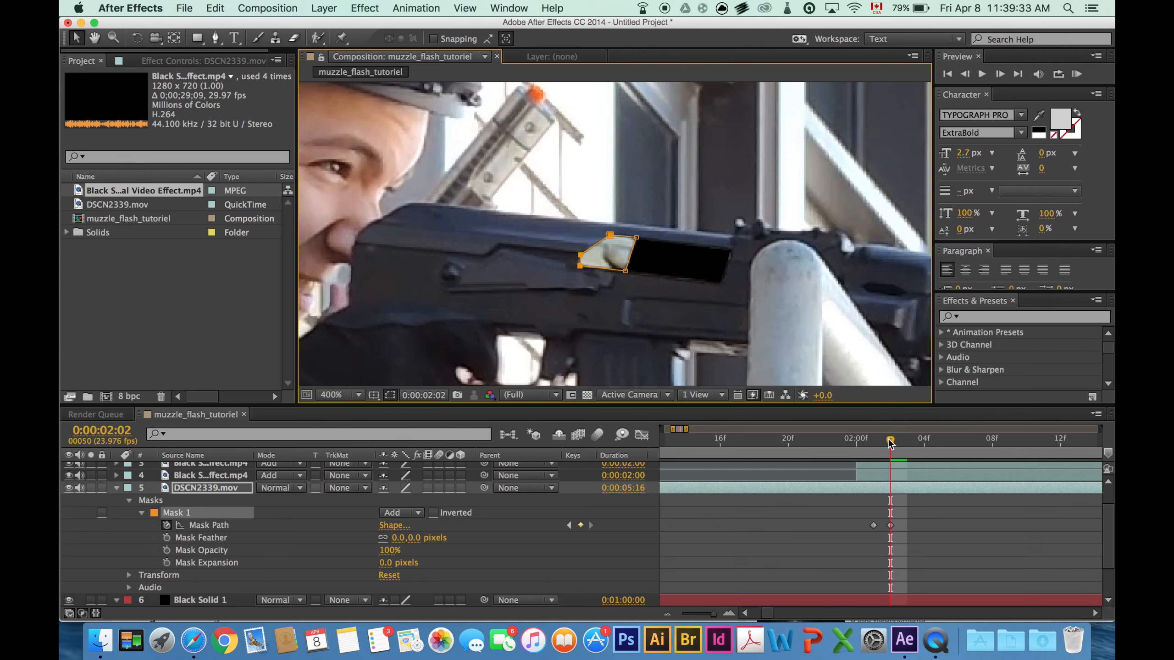
- At 0:00:01:23, extend Mask 1's left corners back to the opening's left edge
{"action": "mouse_move", "coordinate": [890, 443]}
{"action": "left_mouse_down"}
{"action": "mouse_move", "coordinate": [865, 442]}
{"action": "mouse_move", "coordinate": [904, 444]}
{"action": "mouse_move", "coordinate": [889, 444]}
{"action": "left_mouse_up"}
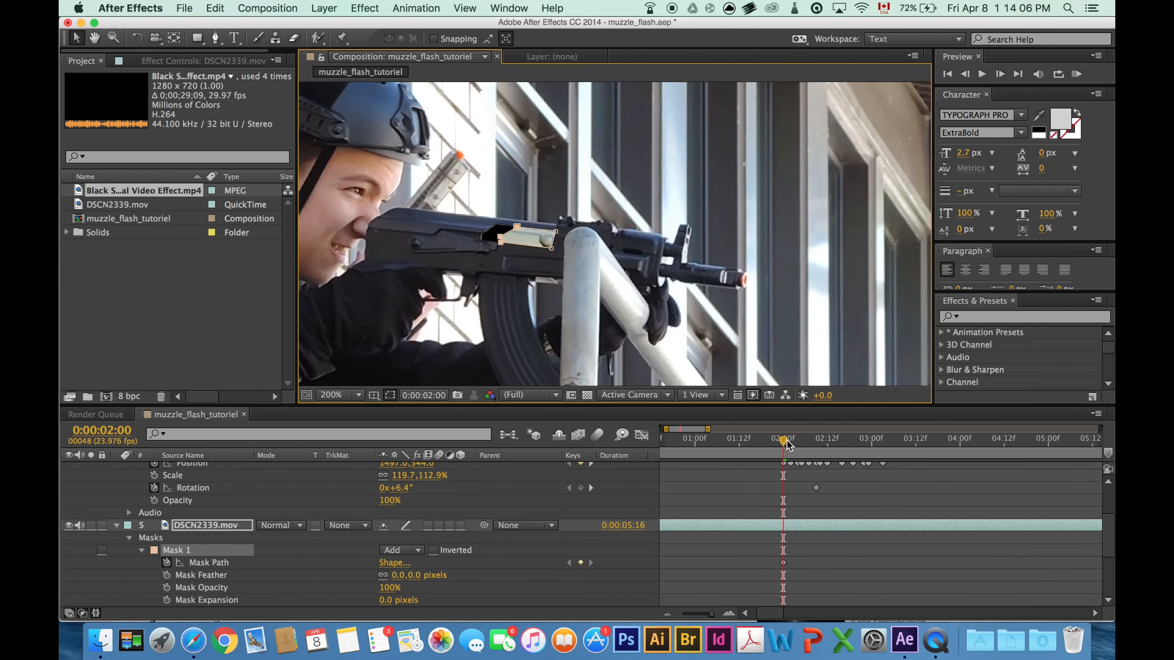
{"action": "key", "text": "Page_Down"}
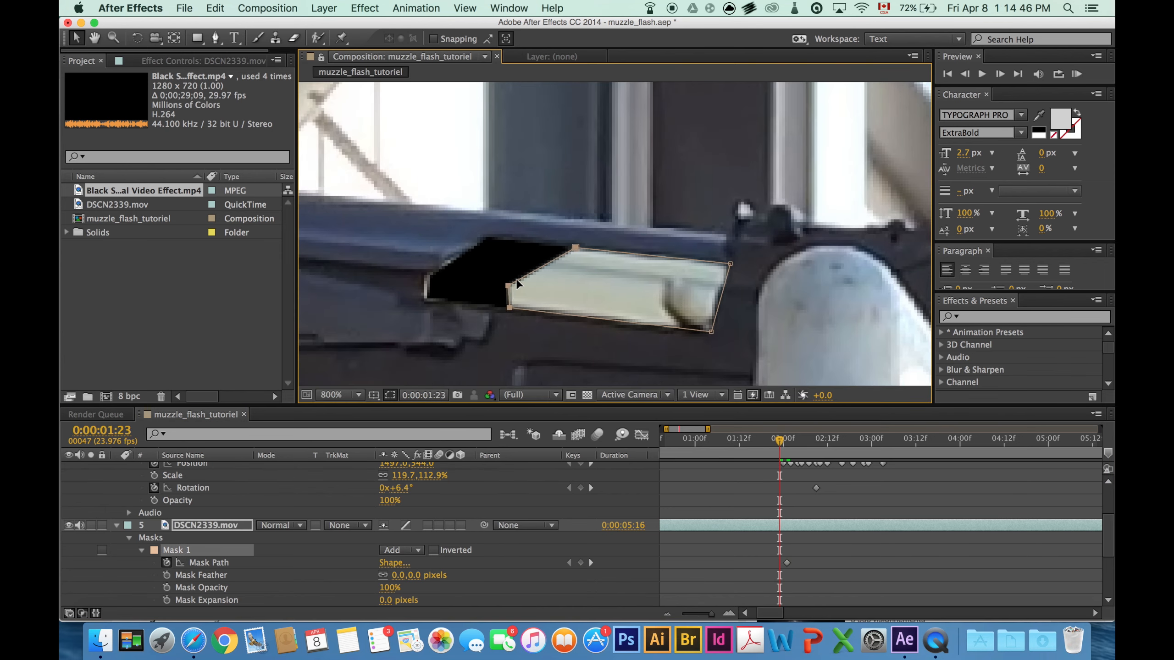
{"action": "left_click_drag", "start_coordinate": [516, 278], "coordinate": [426, 268]}
- Try to shift the masked bolt on the upper footage layer in the frames leading up to 0:00:02:03
{"action": "mouse_move", "coordinate": [779, 442]}
{"action": "left_mouse_down"}
{"action": "mouse_move", "coordinate": [757, 441]}
{"action": "mouse_move", "coordinate": [801, 444]}
{"action": "left_mouse_up"}
{"action": "key", "text": "equal"}
{"action": "key", "text": "equal"}
{"action": "scroll", "coordinate": [614, 233], "scroll_direction": "up", "scroll_amount": 1}
{"action": "left_click_drag", "start_coordinate": [574, 326], "coordinate": [631, 276]}
{"action": "mouse_move", "coordinate": [630, 276]}
{"action": "left_mouse_down"}
{"action": "mouse_move", "coordinate": [768, 295]}
{"action": "mouse_move", "coordinate": [631, 276]}
{"action": "left_mouse_up"}
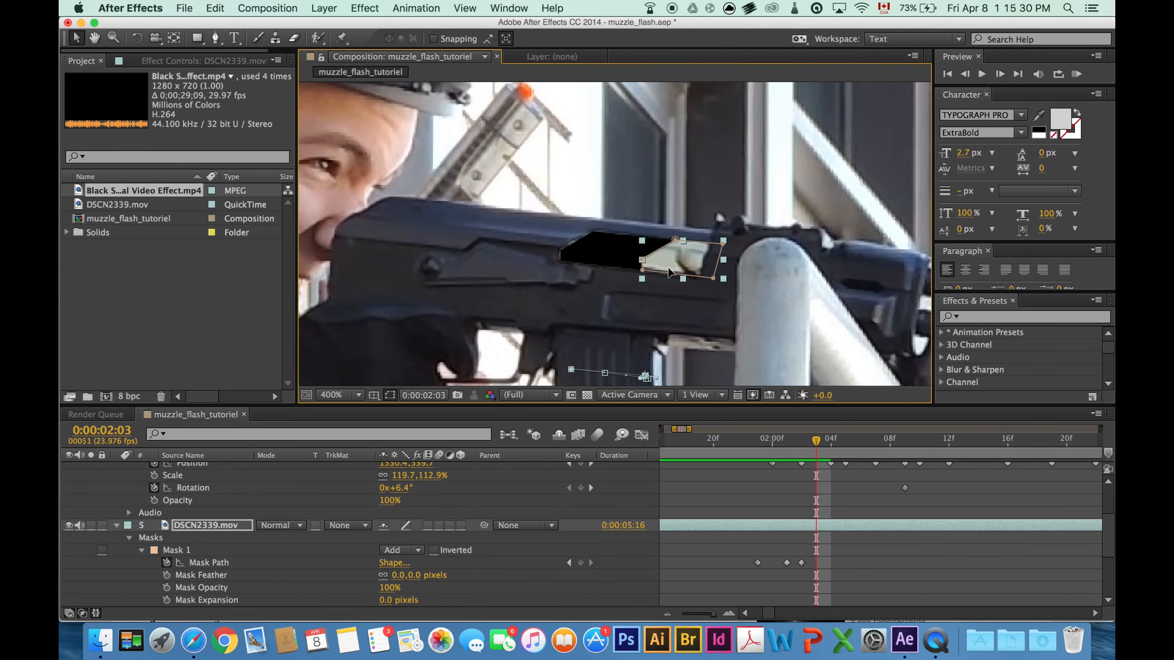
- Try to reposition the masked bolt and extend Mask 1's left corners back to the opening's edge at 0:00:02:03
{"action": "left_click_drag", "start_coordinate": [646, 259], "coordinate": [573, 235]}
{"action": "mouse_move", "coordinate": [816, 442]}
{"action": "left_mouse_down"}
{"action": "mouse_move", "coordinate": [804, 444]}
{"action": "mouse_move", "coordinate": [816, 445]}
{"action": "left_mouse_up"}
{"action": "left_click", "coordinate": [660, 253]}
{"action": "left_click", "coordinate": [683, 258]}
{"action": "mouse_move", "coordinate": [660, 254]}
{"action": "left_mouse_down"}
{"action": "mouse_move", "coordinate": [623, 249]}
{"action": "mouse_move", "coordinate": [656, 256]}
{"action": "left_mouse_up"}
{"action": "left_click_drag", "start_coordinate": [574, 249], "coordinate": [648, 252]}
{"action": "left_click", "coordinate": [645, 270]}
{"action": "mouse_move", "coordinate": [816, 441]}
{"action": "left_mouse_down"}
{"action": "mouse_move", "coordinate": [830, 442]}
{"action": "mouse_move", "coordinate": [816, 442]}
{"action": "left_mouse_up"}
{"action": "scroll", "coordinate": [521, 263], "scroll_direction": "up", "scroll_amount": 1}
{"action": "left_click_drag", "start_coordinate": [508, 273], "coordinate": [530, 272]}
{"action": "left_click_drag", "start_coordinate": [674, 270], "coordinate": [648, 267]}
- At 0:00:02:04, move Mask 1's left corners outward and slide the upper footage layer right until the bolt fills the opening
{"action": "mouse_move", "coordinate": [816, 443]}
{"action": "left_mouse_down"}
{"action": "mouse_move", "coordinate": [779, 446]}
{"action": "mouse_move", "coordinate": [832, 443]}
{"action": "left_mouse_up"}
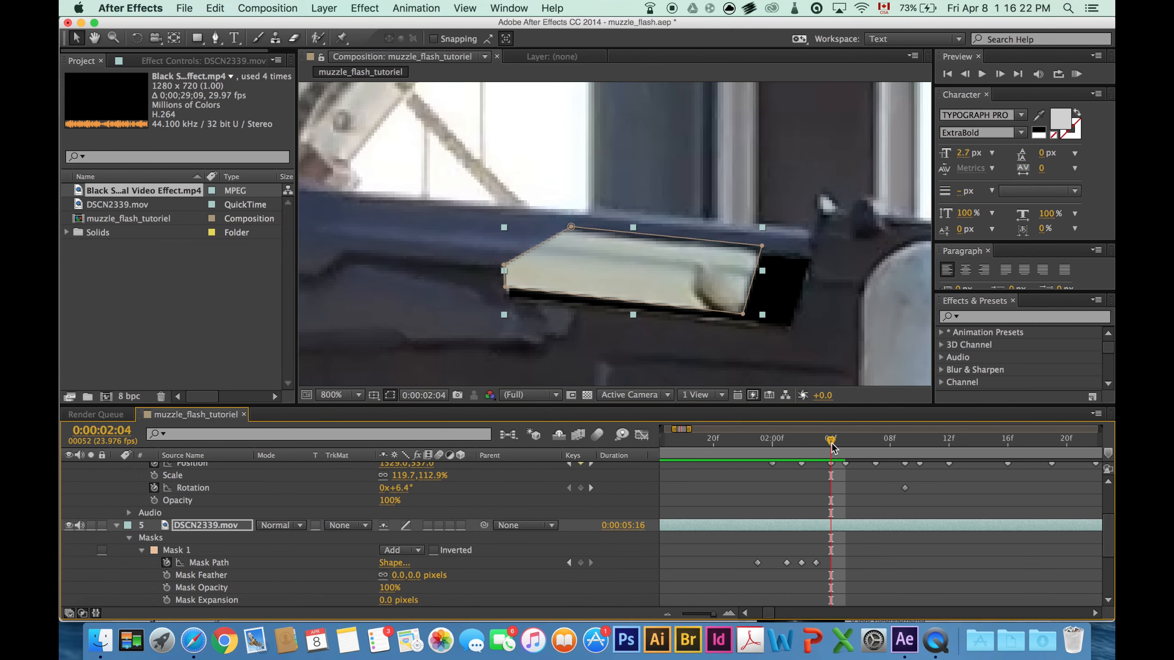
{"action": "left_click_drag", "start_coordinate": [505, 287], "coordinate": [506, 306]}
{"action": "left_click_drag", "start_coordinate": [504, 265], "coordinate": [460, 254]}
{"action": "left_click_drag", "start_coordinate": [506, 305], "coordinate": [454, 296]}
{"action": "left_click_drag", "start_coordinate": [572, 227], "coordinate": [516, 220]}
{"action": "left_click_drag", "start_coordinate": [583, 260], "coordinate": [635, 269]}
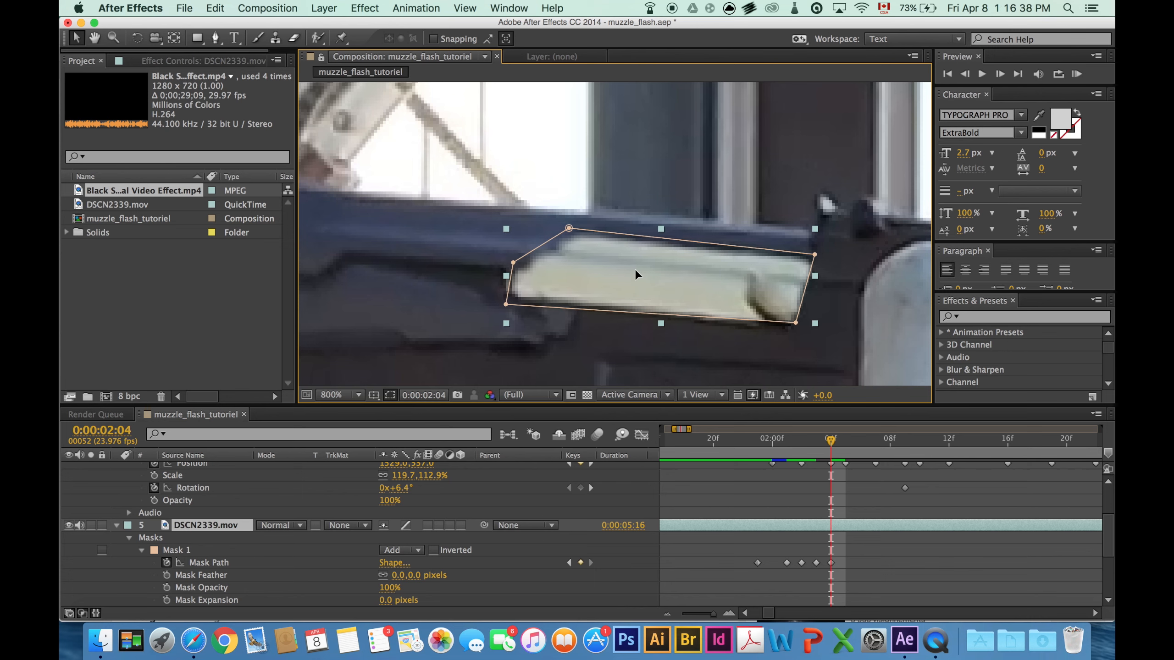
- At 0:00:02:00, try to slide the upper footage layer left and refit Mask 1's left corners to the opening's edge
{"action": "scroll", "coordinate": [635, 274], "scroll_direction": "down", "scroll_amount": 2}
{"action": "left_click_drag", "start_coordinate": [829, 450], "coordinate": [788, 453]}
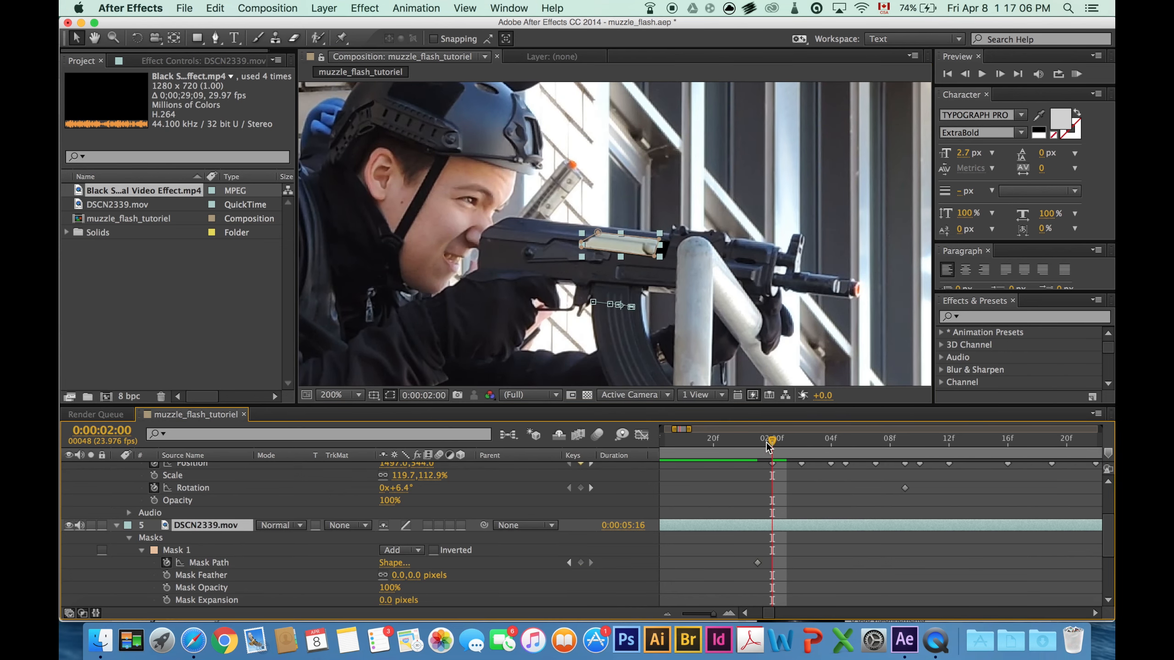
{"action": "scroll", "coordinate": [781, 492], "scroll_direction": "down", "scroll_amount": 3}
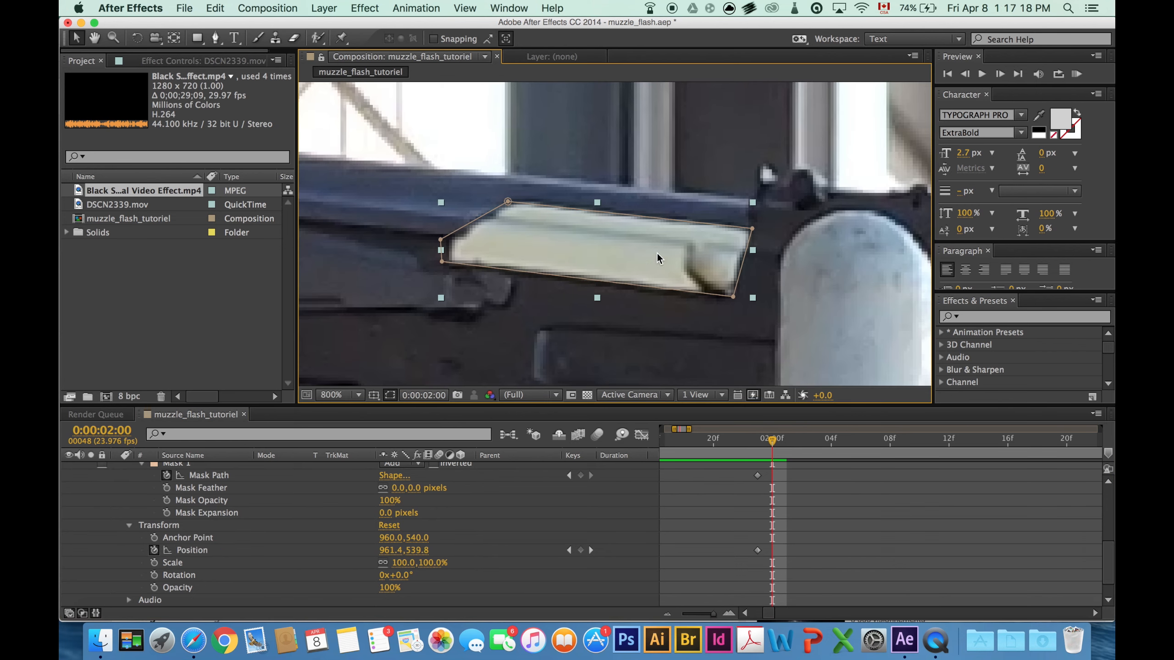
{"action": "left_click_drag", "start_coordinate": [657, 252], "coordinate": [451, 236]}
{"action": "left_click_drag", "start_coordinate": [511, 199], "coordinate": [508, 201]}
{"action": "scroll", "coordinate": [508, 201], "scroll_direction": "down", "scroll_amount": 2}
{"action": "left_click_drag", "start_coordinate": [771, 442], "coordinate": [786, 443]}
{"action": "mouse_move", "coordinate": [772, 550]}
{"action": "left_mouse_down"}
{"action": "mouse_move", "coordinate": [787, 551]}
{"action": "mouse_move", "coordinate": [772, 550]}
{"action": "left_mouse_up"}
- At 0:00:02:02, try to trim Mask 1's left corners inward and slide the upper footage layer left
{"action": "left_click_drag", "start_coordinate": [787, 440], "coordinate": [801, 441]}
{"action": "scroll", "coordinate": [614, 233], "scroll_direction": "up", "scroll_amount": 2}
{"action": "left_click", "coordinate": [478, 223]}
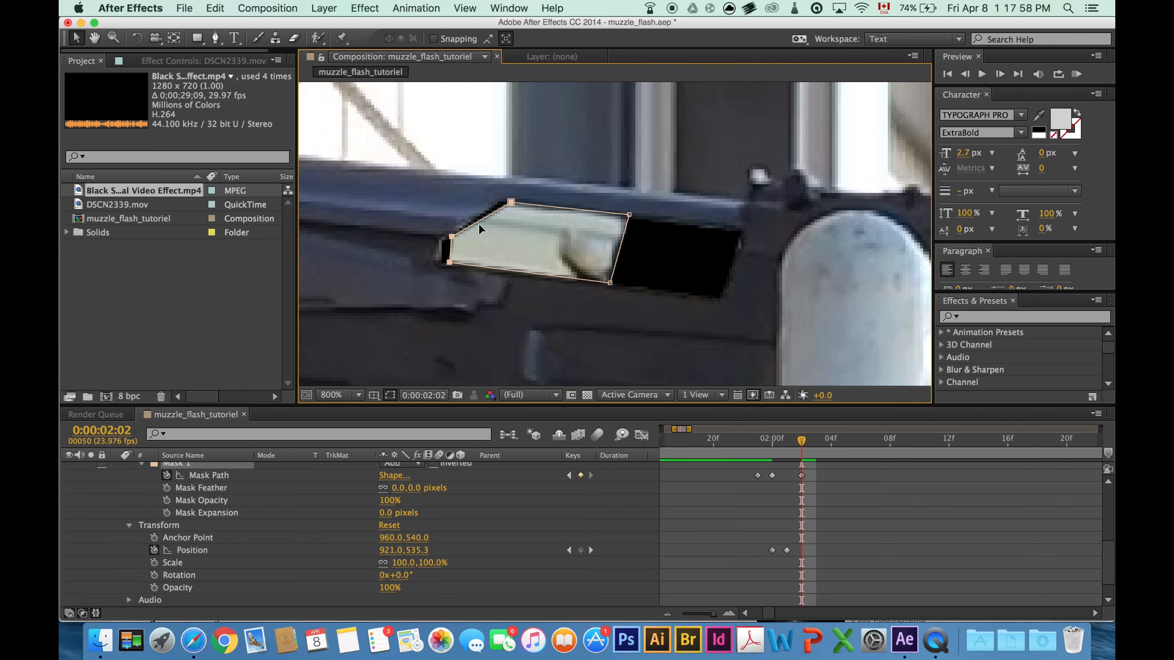
{"action": "left_click_drag", "start_coordinate": [479, 223], "coordinate": [565, 235]}
{"action": "left_click_drag", "start_coordinate": [606, 243], "coordinate": [511, 231]}
- Slide the upper footage layer left at 0:00:02:00 to a position of about 900, 532, drawing the bolt back
{"action": "scroll", "coordinate": [511, 228], "scroll_direction": "down", "scroll_amount": 2}
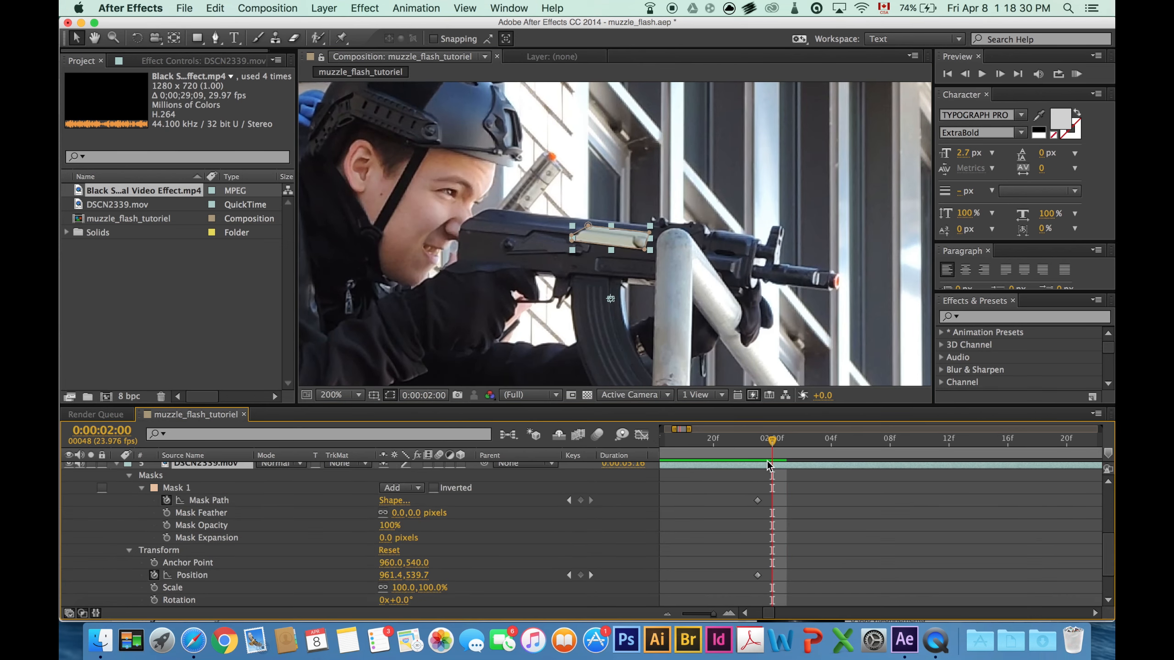
{"action": "scroll", "coordinate": [596, 241], "scroll_direction": "up", "scroll_amount": 2}
{"action": "left_click_drag", "start_coordinate": [597, 241], "coordinate": [475, 229]}
- At 0:00:02:01, return the upper footage layer to about 962, 540 and extend Mask 1's left corners to the opening's left edge
{"action": "left_click_drag", "start_coordinate": [772, 442], "coordinate": [786, 442]}
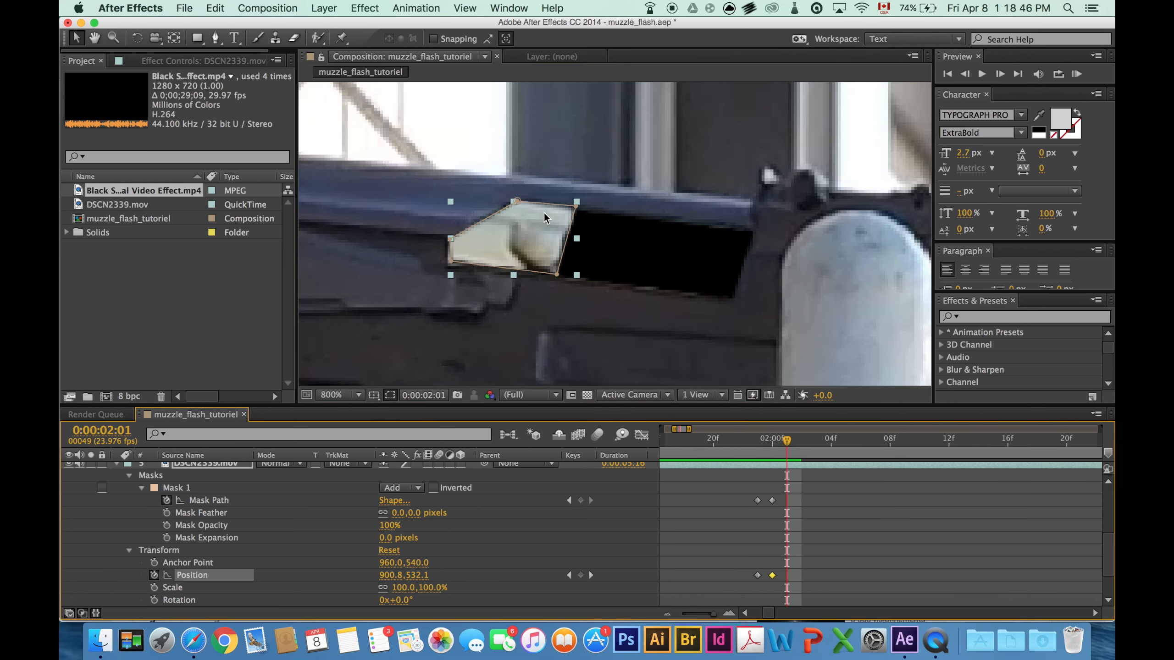
{"action": "left_click_drag", "start_coordinate": [544, 213], "coordinate": [723, 232]}
{"action": "left_click", "coordinate": [630, 261]}
{"action": "left_click_drag", "start_coordinate": [630, 261], "coordinate": [445, 239]}
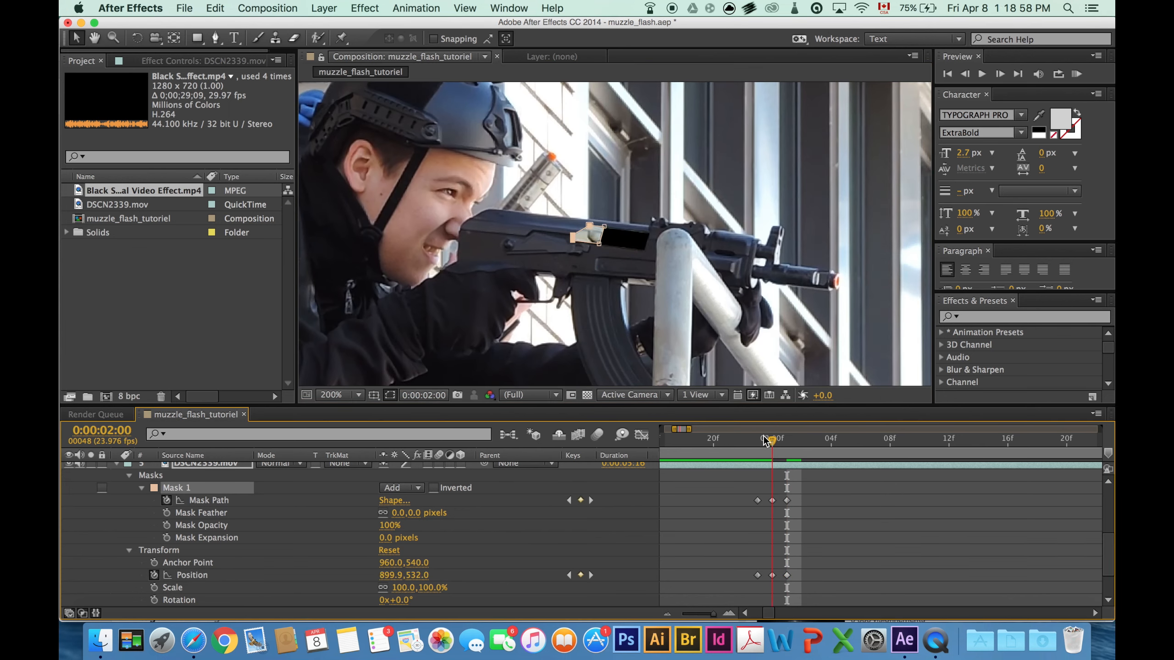
- Select all Mask Path and Position keyframes of the upper footage layer and move them one frame later
{"action": "left_click", "coordinate": [208, 500]}
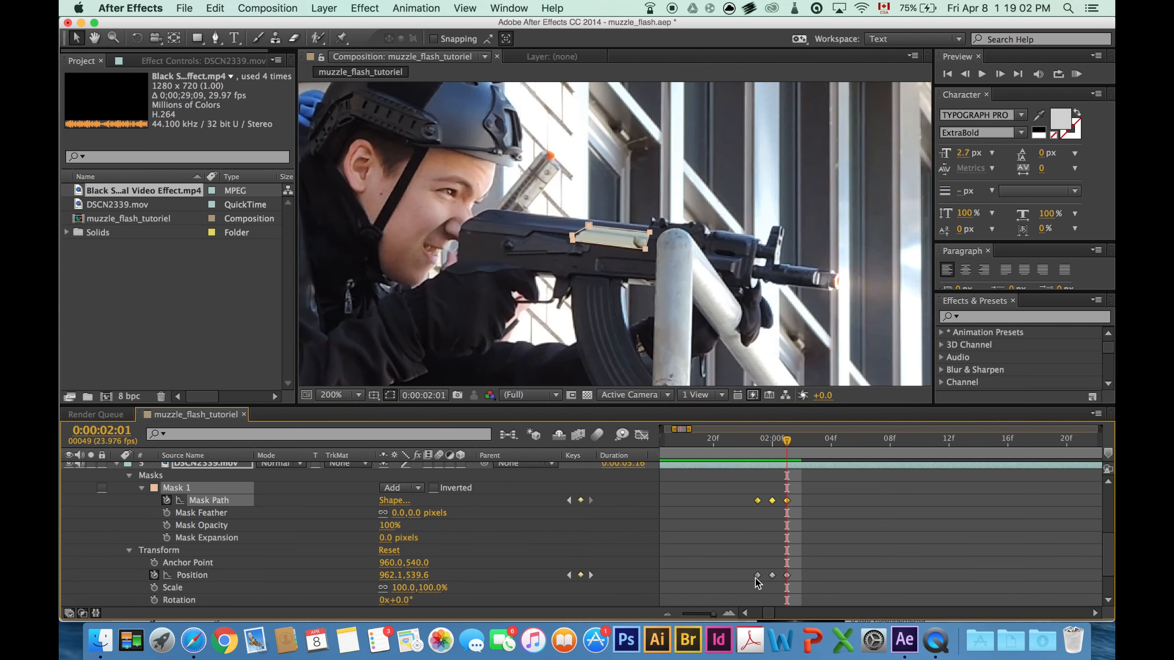
{"action": "left_click", "coordinate": [192, 575], "text": "shift"}
{"action": "left_click_drag", "start_coordinate": [787, 575], "coordinate": [802, 575]}
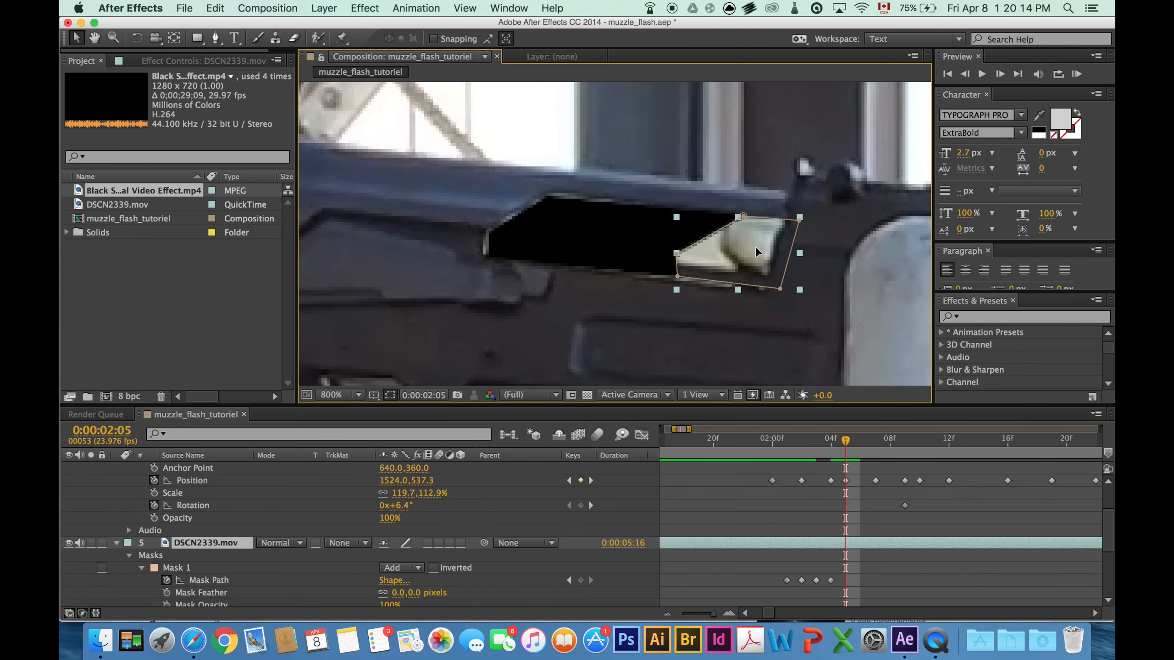
- At 0:00:02:05, extend Mask 1's corners across the whole opening to its left edge, and save the project
{"action": "left_click_drag", "start_coordinate": [779, 289], "coordinate": [779, 294]}
{"action": "left_click_drag", "start_coordinate": [799, 221], "coordinate": [792, 211]}
{"action": "left_click_drag", "start_coordinate": [743, 216], "coordinate": [534, 191]}
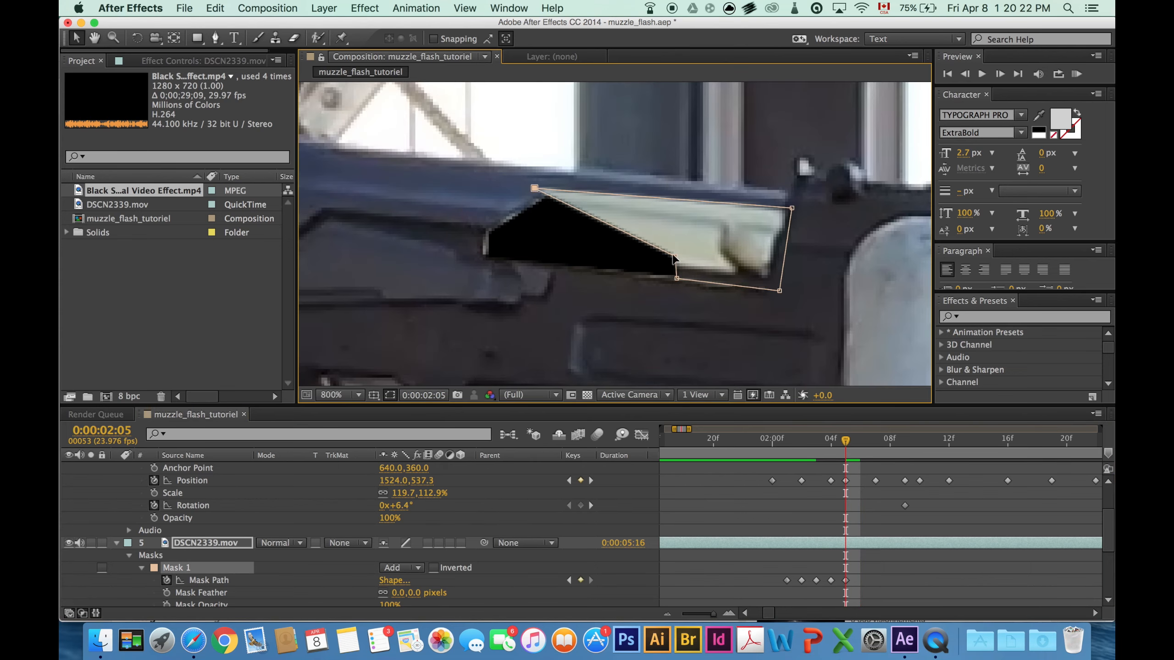
{"action": "left_click_drag", "start_coordinate": [677, 254], "coordinate": [474, 226]}
{"action": "left_click_drag", "start_coordinate": [678, 277], "coordinate": [476, 259]}
{"action": "left_click", "coordinate": [625, 234]}
{"action": "scroll", "coordinate": [624, 234], "scroll_direction": "down", "scroll_amount": 2}
{"action": "mouse_move", "coordinate": [845, 441]}
{"action": "left_mouse_down"}
{"action": "mouse_move", "coordinate": [812, 443]}
{"action": "mouse_move", "coordinate": [874, 446]}
{"action": "mouse_move", "coordinate": [859, 446]}
{"action": "left_mouse_up"}
{"action": "scroll", "coordinate": [629, 264], "scroll_direction": "up", "scroll_amount": 1}
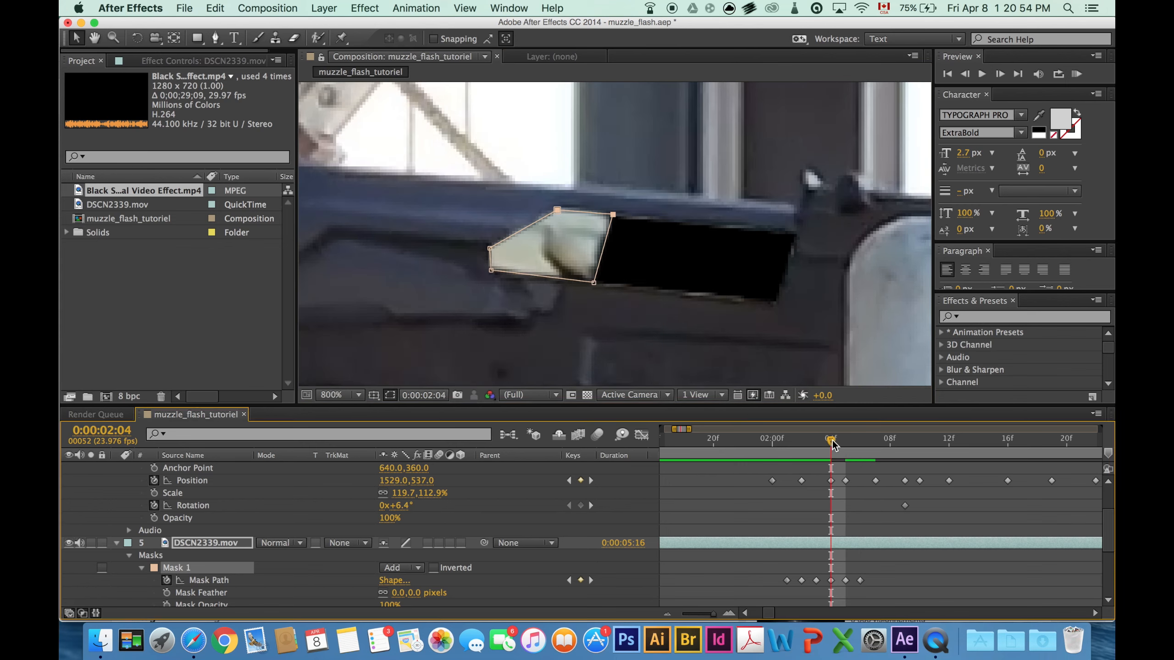
{"action": "key", "text": "ctrl+s"}
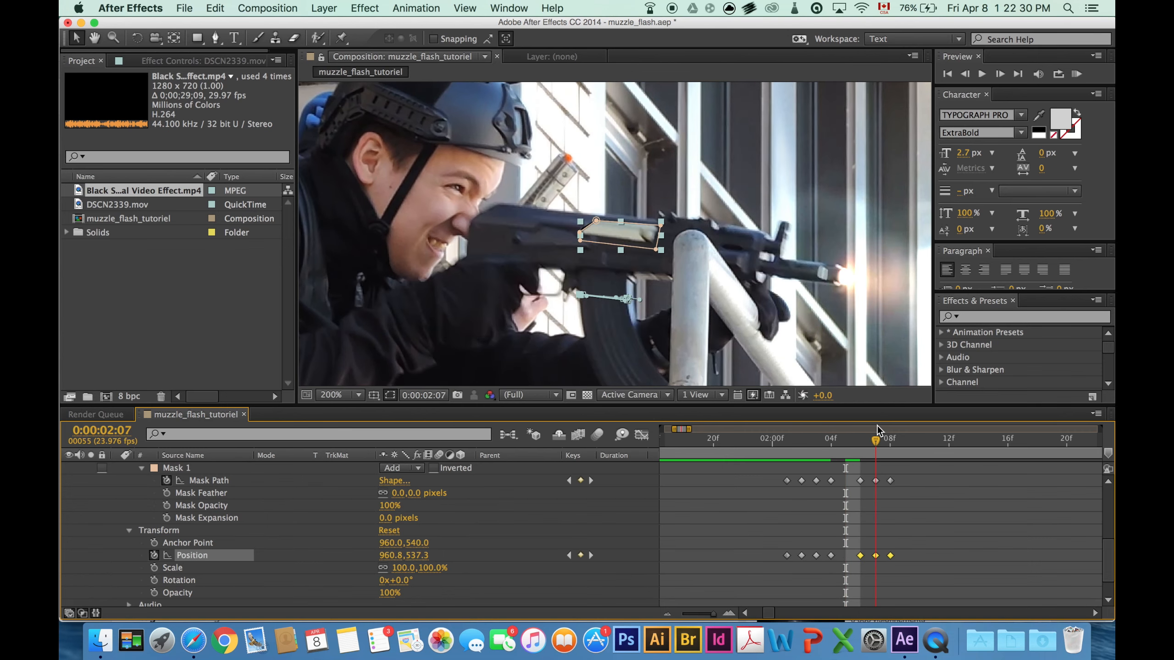
- Adjust Mask 1's corners on the upper footage layer at 0:00:02:07 and 0:00:02:08, extending the mask over the bolt opening
{"action": "left_click_drag", "start_coordinate": [845, 440], "coordinate": [875, 442]}
{"action": "scroll", "coordinate": [552, 237], "scroll_direction": "up", "scroll_amount": 2}
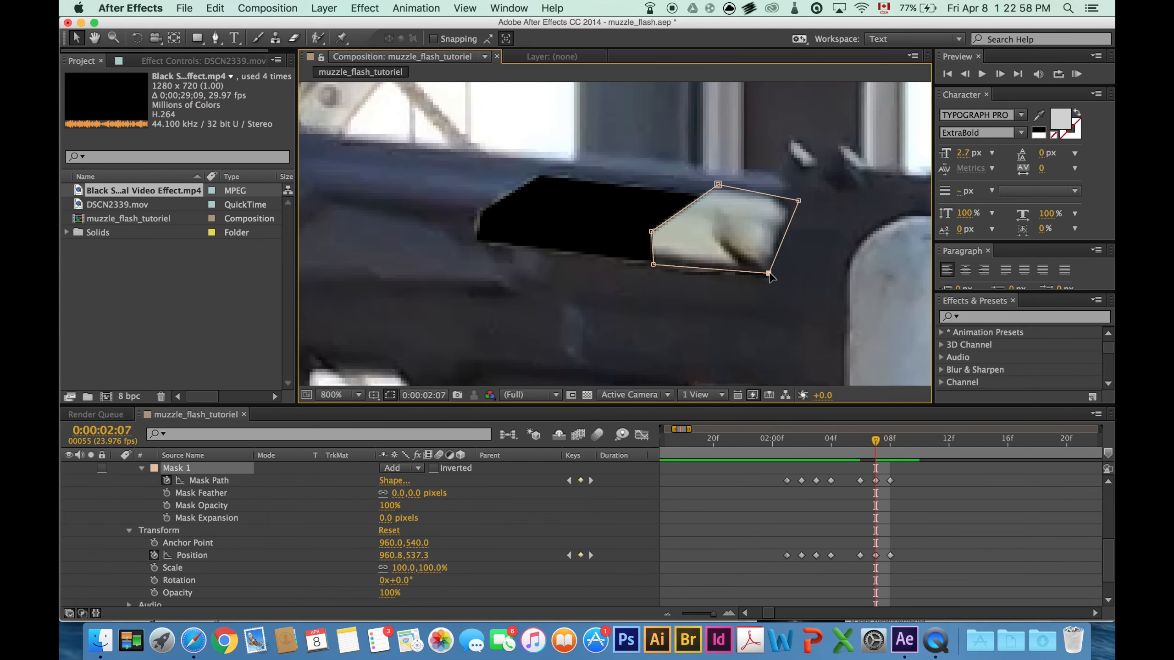
{"action": "scroll", "coordinate": [666, 237], "scroll_direction": "down", "scroll_amount": 2}
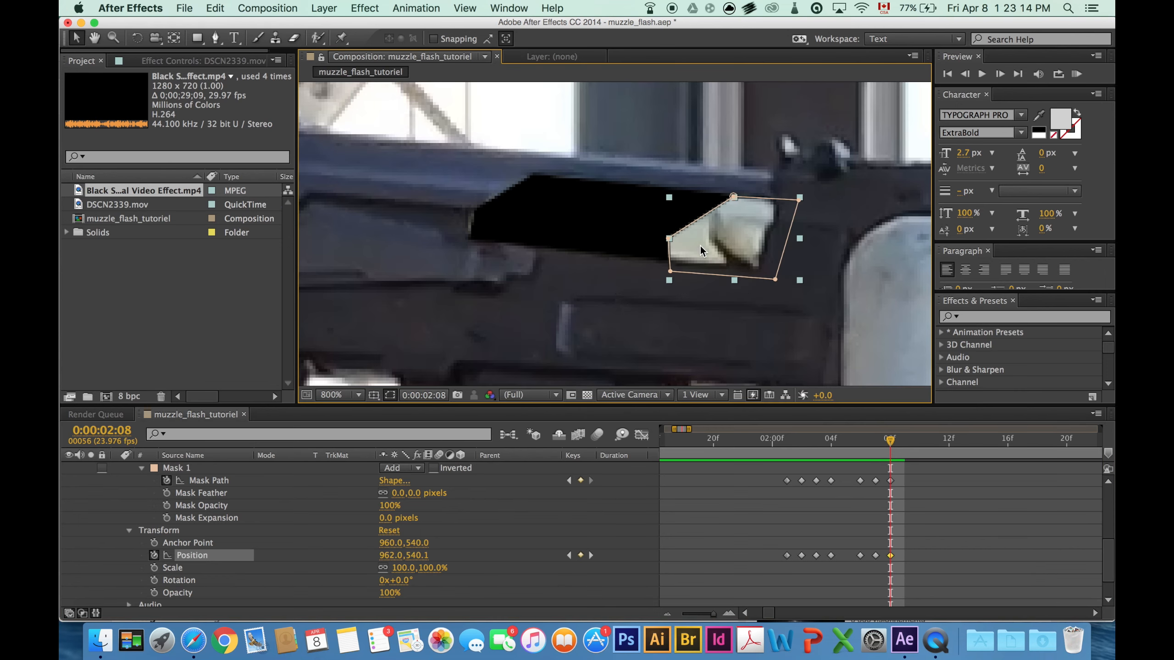
{"action": "left_click_drag", "start_coordinate": [700, 244], "coordinate": [617, 164]}
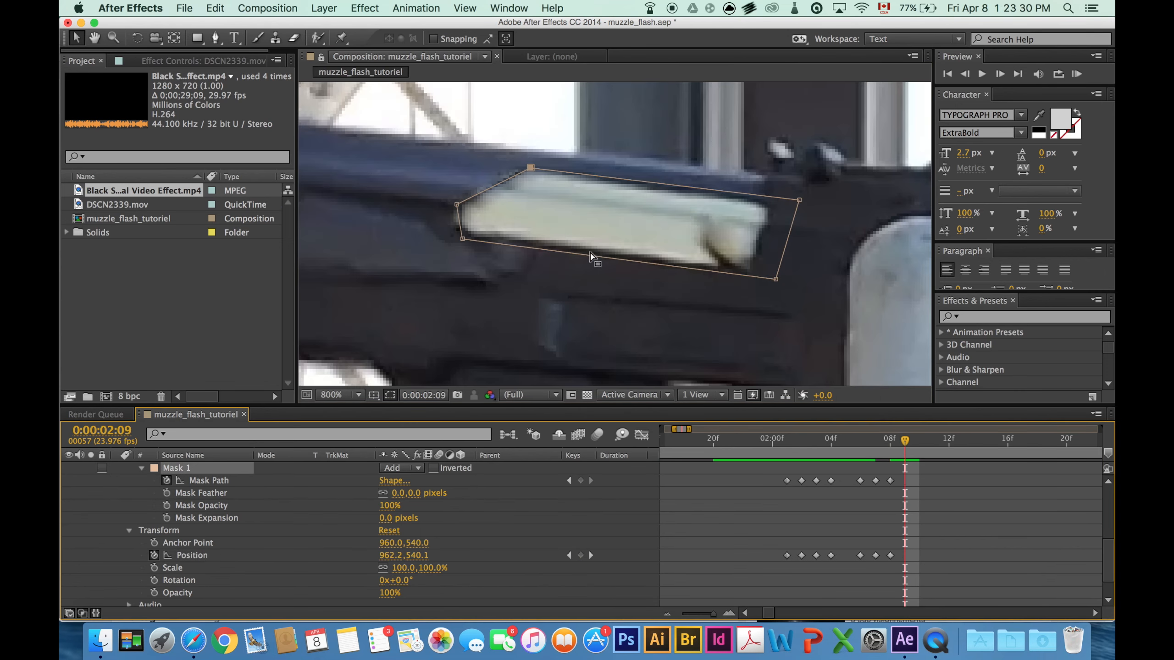
- At 0:00:02:09, narrow Mask 1 around the bolt handle and slide the upper footage layer left to draw the bolt back
{"action": "left_click_drag", "start_coordinate": [594, 257], "coordinate": [738, 191]}
{"action": "left_click_drag", "start_coordinate": [727, 231], "coordinate": [518, 205]}
- At 0:00:02:11, extend Mask 1's left corners to the opening's left edge, and fine-tune the mask at 0:00:02:10
{"action": "left_click", "coordinate": [904, 442]}
{"action": "left_click_drag", "start_coordinate": [904, 442], "coordinate": [913, 442]}
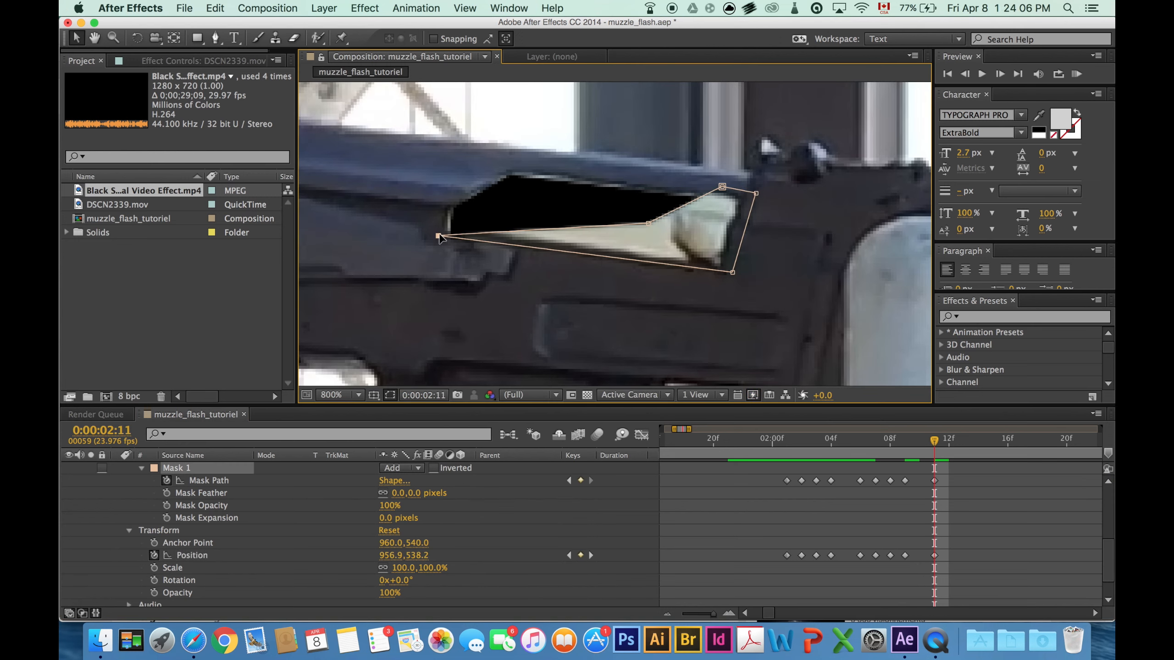
{"action": "left_click_drag", "start_coordinate": [717, 187], "coordinate": [496, 164]}
{"action": "left_click_drag", "start_coordinate": [768, 613], "coordinate": [771, 613]}
{"action": "mouse_move", "coordinate": [775, 442]}
{"action": "left_mouse_down"}
{"action": "mouse_move", "coordinate": [746, 445]}
{"action": "mouse_move", "coordinate": [759, 444]}
{"action": "left_mouse_up"}
{"action": "left_click_drag", "start_coordinate": [634, 224], "coordinate": [620, 223]}
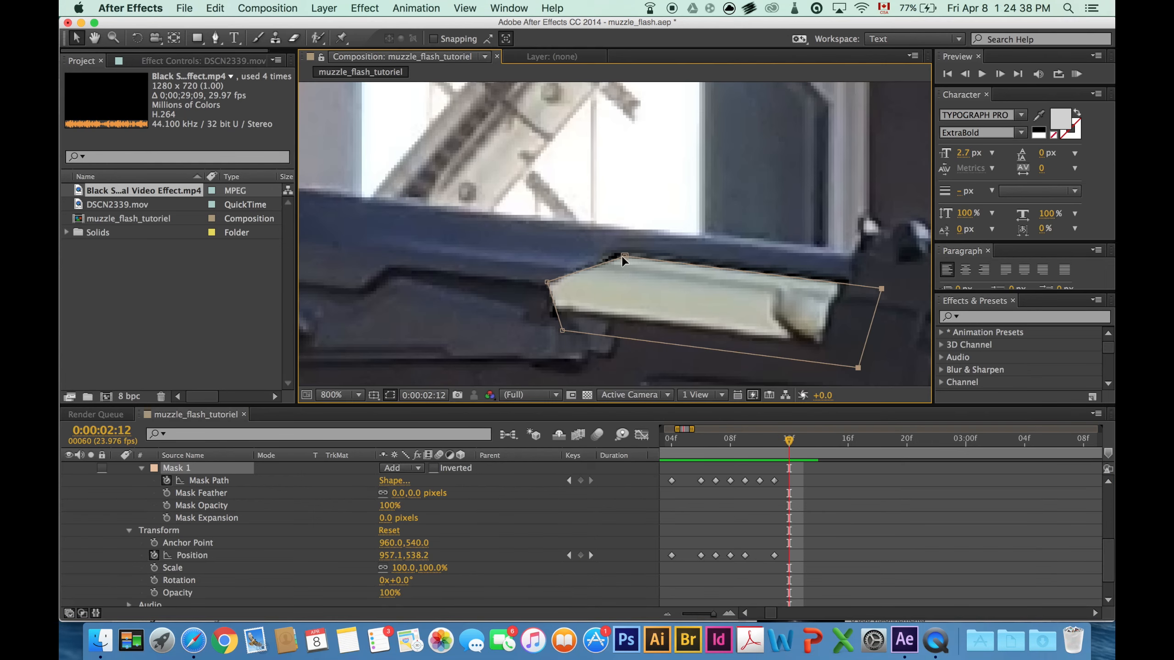
- At 0:00:02:12, narrow Mask 1 around the bolt handle and slide the upper footage layer left to about 901, 532
{"action": "left_click_drag", "start_coordinate": [621, 255], "coordinate": [713, 327]}
{"action": "left_click_drag", "start_coordinate": [729, 287], "coordinate": [718, 311]}
{"action": "left_click_drag", "start_coordinate": [858, 367], "coordinate": [820, 348]}
{"action": "left_click_drag", "start_coordinate": [713, 327], "coordinate": [712, 338]}
{"action": "left_click_drag", "start_coordinate": [881, 288], "coordinate": [663, 283]}
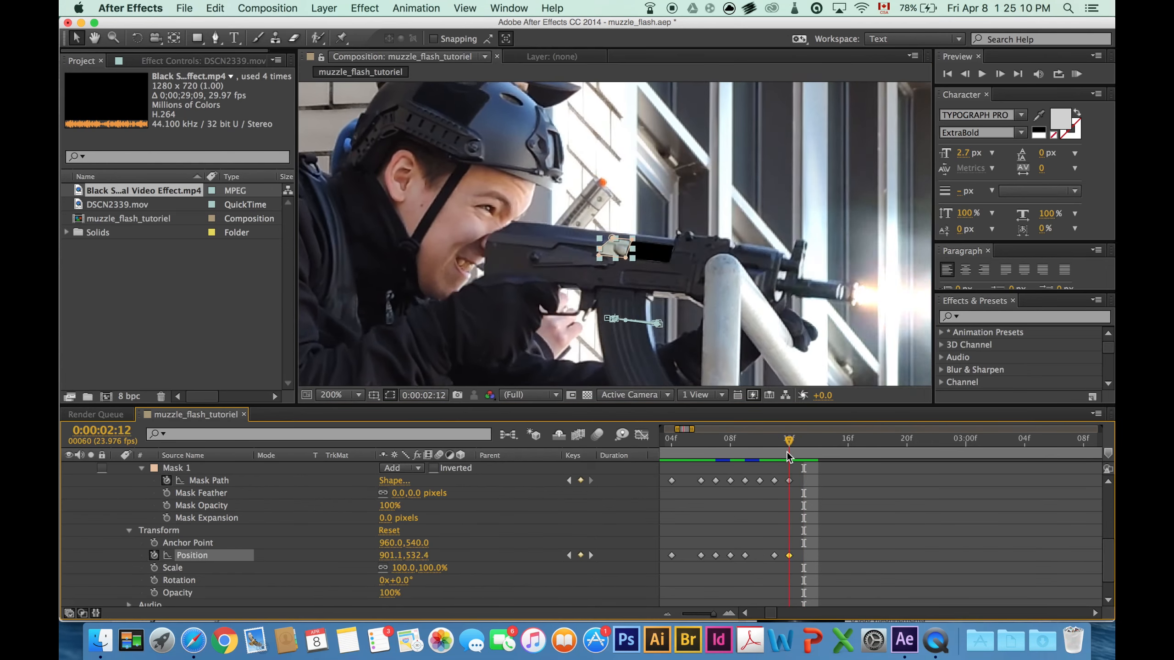
- At 0:00:02:14, return the upper footage layer to about 962, 541 and extend Mask 1's left corners across the opening
{"action": "left_click_drag", "start_coordinate": [786, 451], "coordinate": [819, 453]}
{"action": "scroll", "coordinate": [614, 250], "scroll_direction": "up", "scroll_amount": 2}
{"action": "left_click_drag", "start_coordinate": [600, 292], "coordinate": [797, 316]}
{"action": "left_click_drag", "start_coordinate": [860, 279], "coordinate": [867, 254]}
{"action": "left_click_drag", "start_coordinate": [820, 308], "coordinate": [821, 302]}
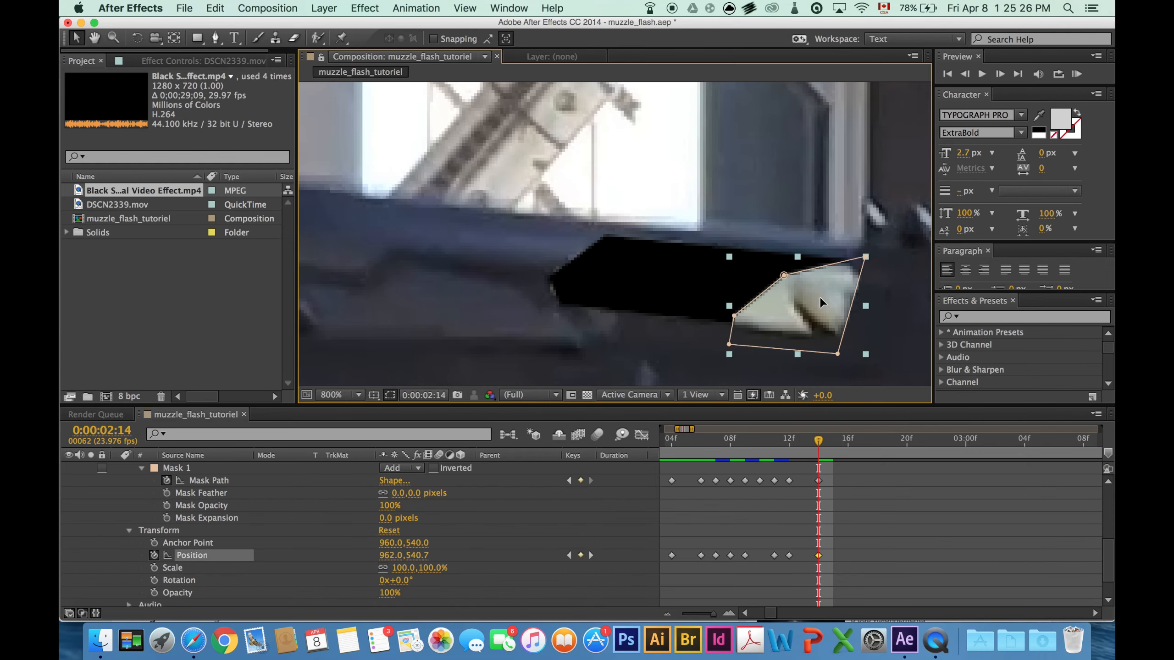
{"action": "left_click_drag", "start_coordinate": [780, 268], "coordinate": [597, 232]}
- At 0:00:02:13, trim Mask 1's left corners inward to match the opening's left edge
{"action": "key", "text": "Page_Up"}
{"action": "scroll", "coordinate": [757, 365], "scroll_direction": "down", "scroll_amount": 1}
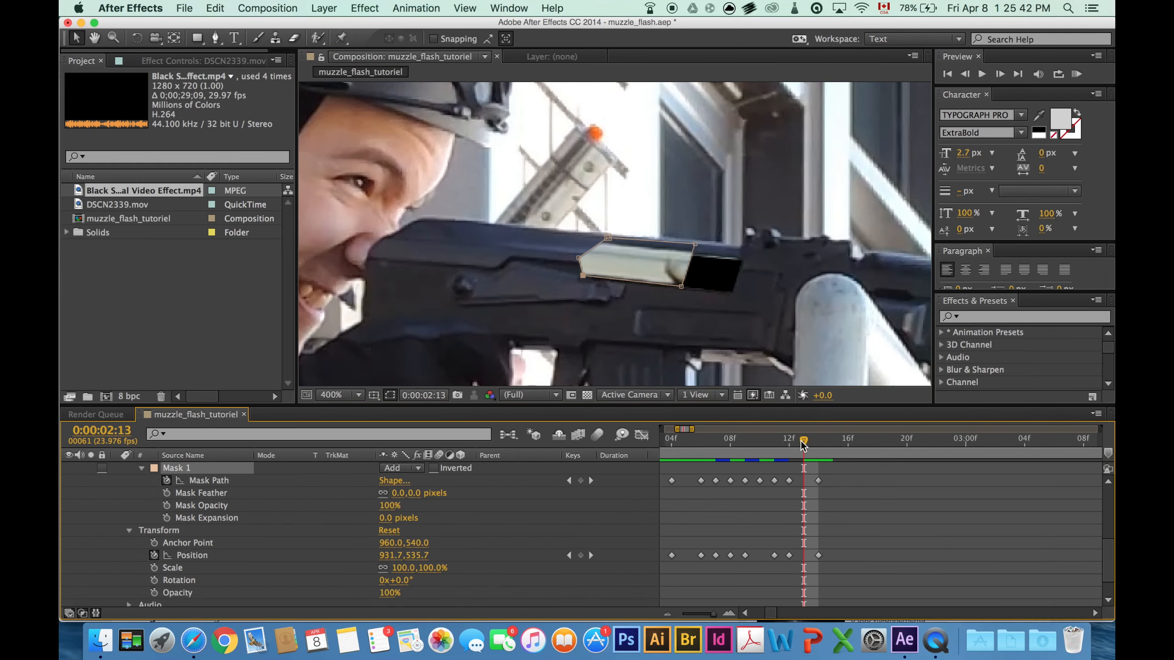
{"action": "mouse_move", "coordinate": [801, 441]}
{"action": "left_mouse_down"}
{"action": "mouse_move", "coordinate": [787, 450]}
{"action": "mouse_move", "coordinate": [803, 449]}
{"action": "left_mouse_up"}
{"action": "scroll", "coordinate": [615, 234], "scroll_direction": "down", "scroll_amount": 1}
{"action": "scroll", "coordinate": [615, 233], "scroll_direction": "up", "scroll_amount": 2}
{"action": "left_click_drag", "start_coordinate": [542, 282], "coordinate": [571, 298]}
{"action": "left_click_drag", "start_coordinate": [550, 319], "coordinate": [570, 322]}
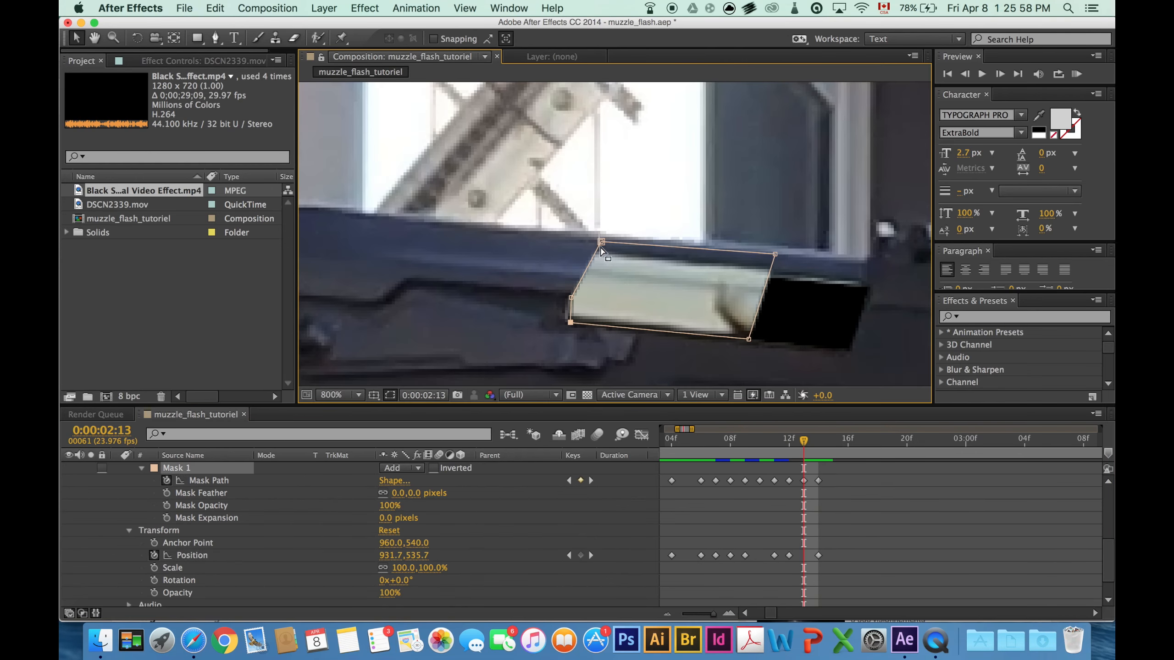
{"action": "left_click", "coordinate": [814, 452]}
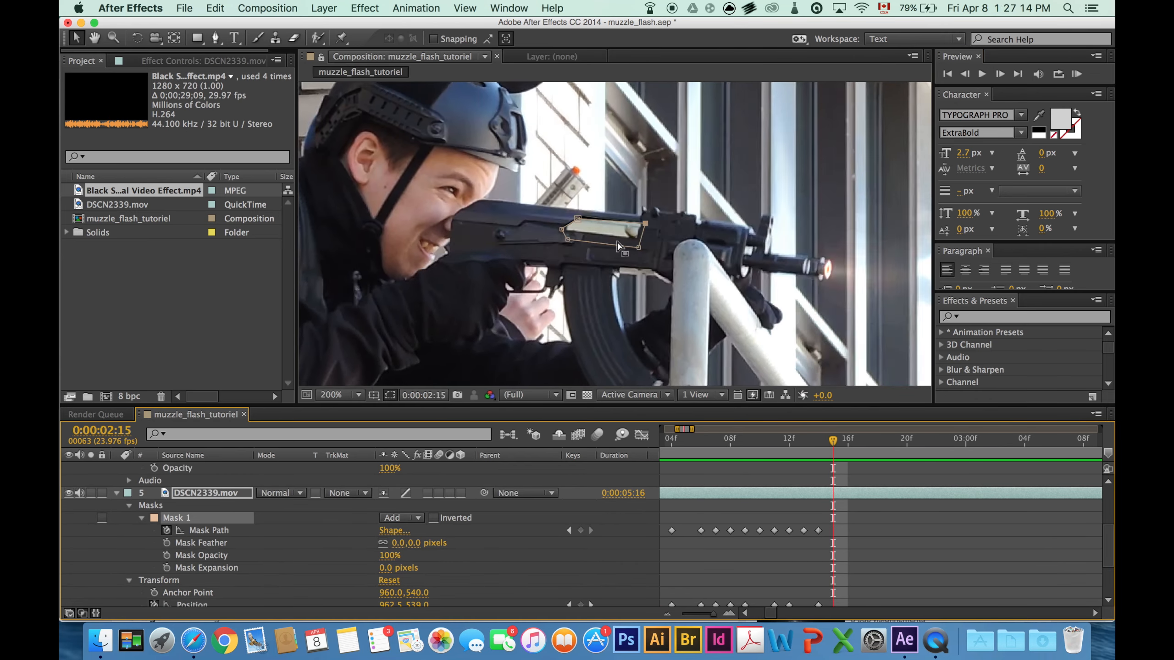
- At 0:00:02:15, tighten all of Mask 1's corners closely around the closed bolt
{"action": "scroll", "coordinate": [617, 242], "scroll_direction": "up", "scroll_amount": 2}
{"action": "left_click_drag", "start_coordinate": [478, 179], "coordinate": [490, 158]}
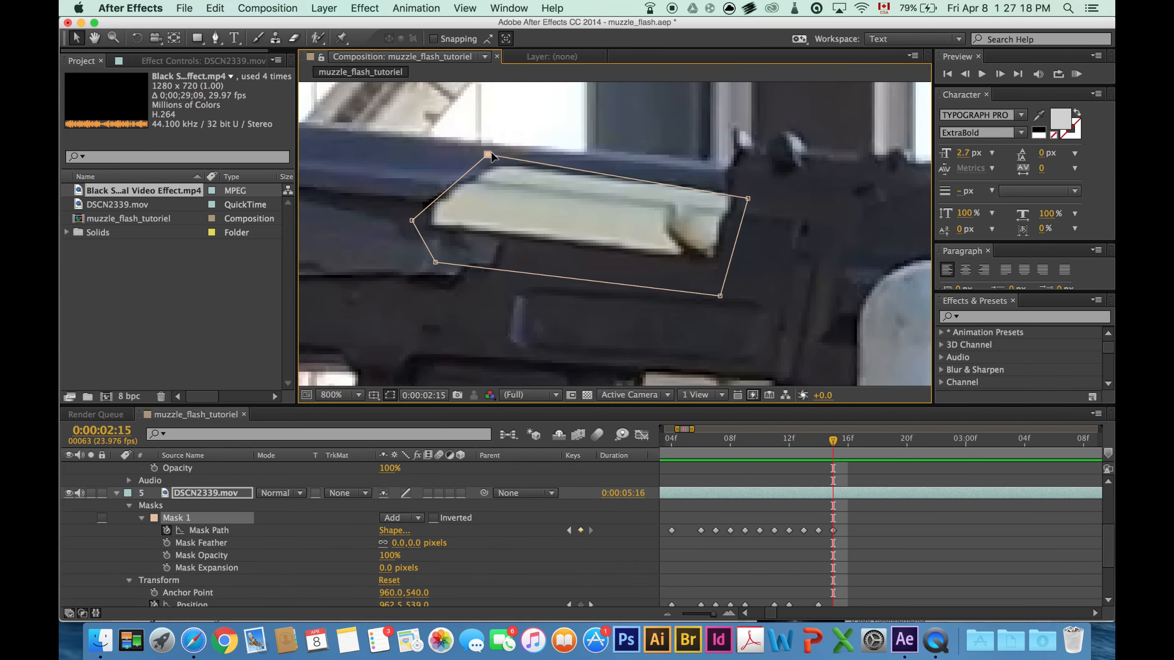
{"action": "left_click_drag", "start_coordinate": [412, 224], "coordinate": [429, 205]}
{"action": "left_click_drag", "start_coordinate": [436, 262], "coordinate": [426, 232]}
{"action": "left_click_drag", "start_coordinate": [747, 201], "coordinate": [738, 189]}
{"action": "left_click_drag", "start_coordinate": [721, 296], "coordinate": [717, 263]}
- Slide the upper footage layer to about 887, 528 at 0:00:02:16 and 938, 538 at 0:00:02:17, fitting Mask 1 to the opening
{"action": "left_click_drag", "start_coordinate": [508, 249], "coordinate": [411, 153]}
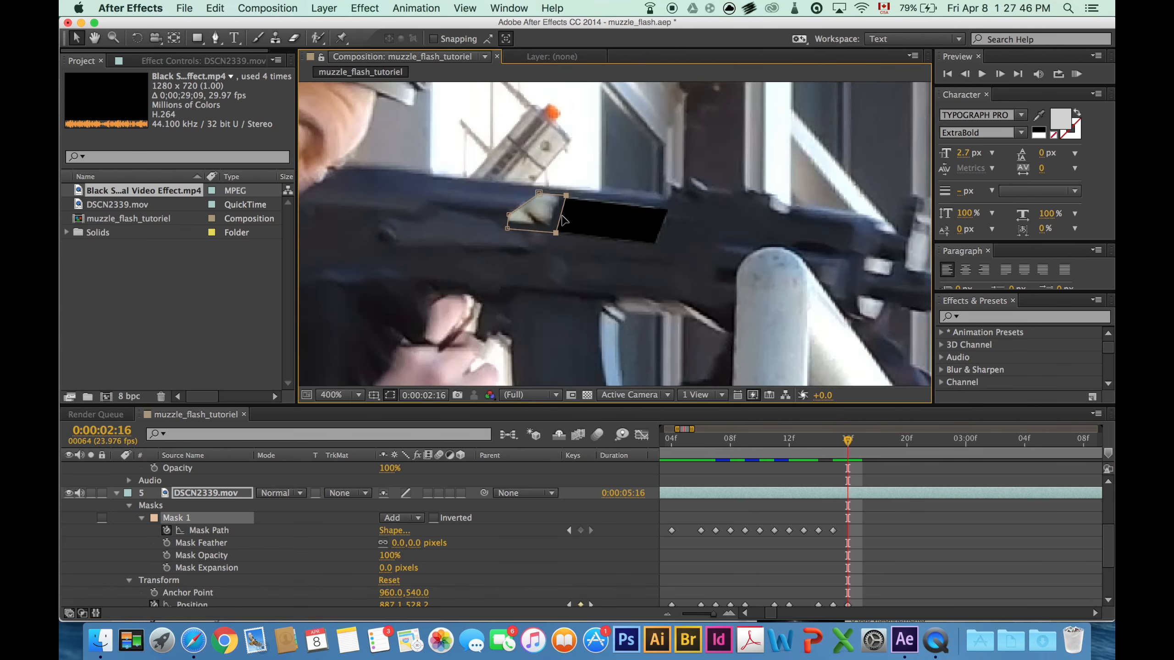
{"action": "left_click_drag", "start_coordinate": [562, 216], "coordinate": [600, 197]}
{"action": "scroll", "coordinate": [524, 199], "scroll_direction": "up", "scroll_amount": 1}
{"action": "scroll", "coordinate": [614, 234], "scroll_direction": "down", "scroll_amount": 1}
{"action": "left_click", "coordinate": [859, 437]}
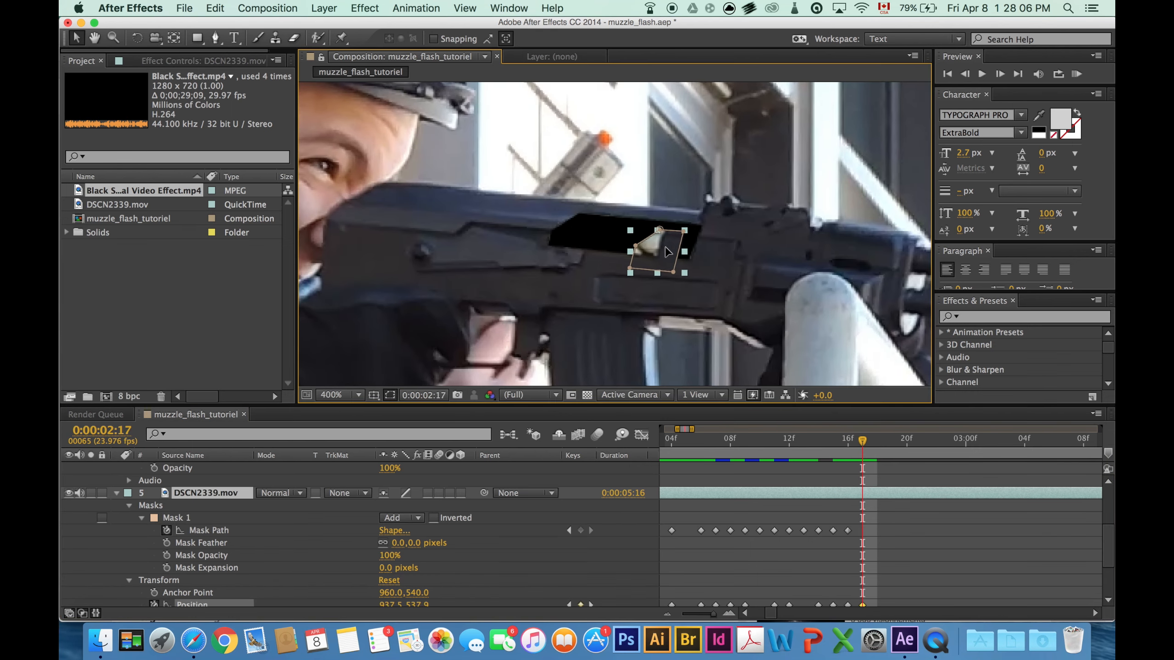
{"action": "left_click_drag", "start_coordinate": [562, 234], "coordinate": [547, 243]}
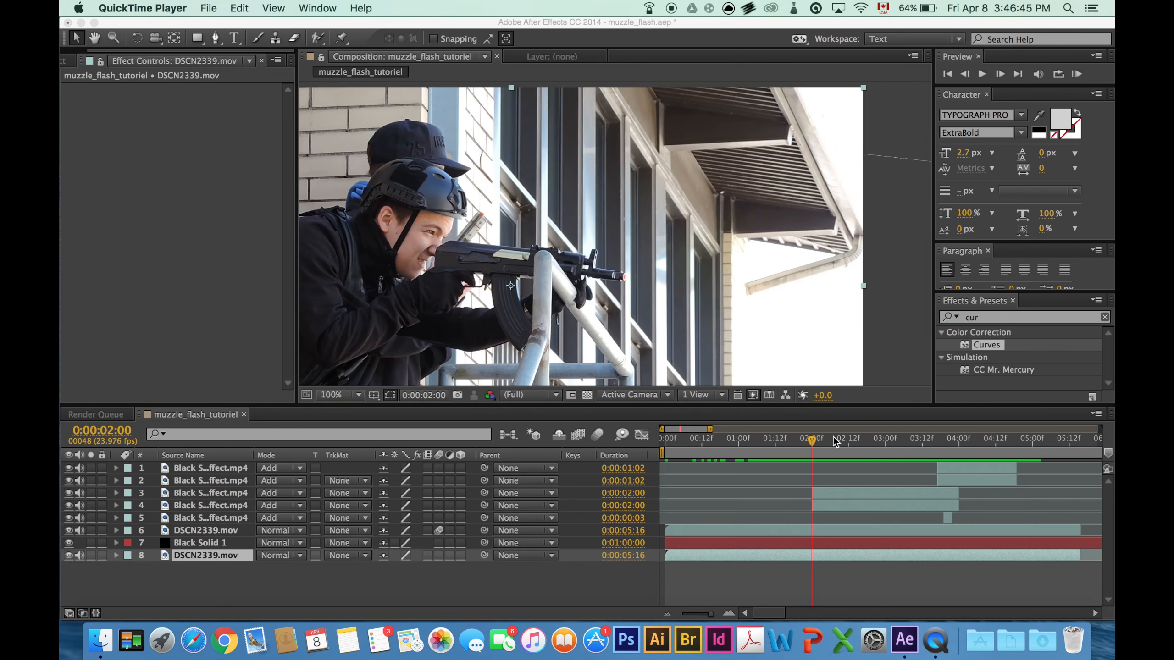
- Duplicate the bottom DSCN2339.mov layer and apply the Curves effect to the upper copy
{"action": "left_click", "coordinate": [837, 443]}
{"action": "mouse_move", "coordinate": [814, 447]}
{"action": "left_mouse_down"}
{"action": "mouse_move", "coordinate": [946, 443]}
{"action": "mouse_move", "coordinate": [813, 444]}
{"action": "left_mouse_up"}
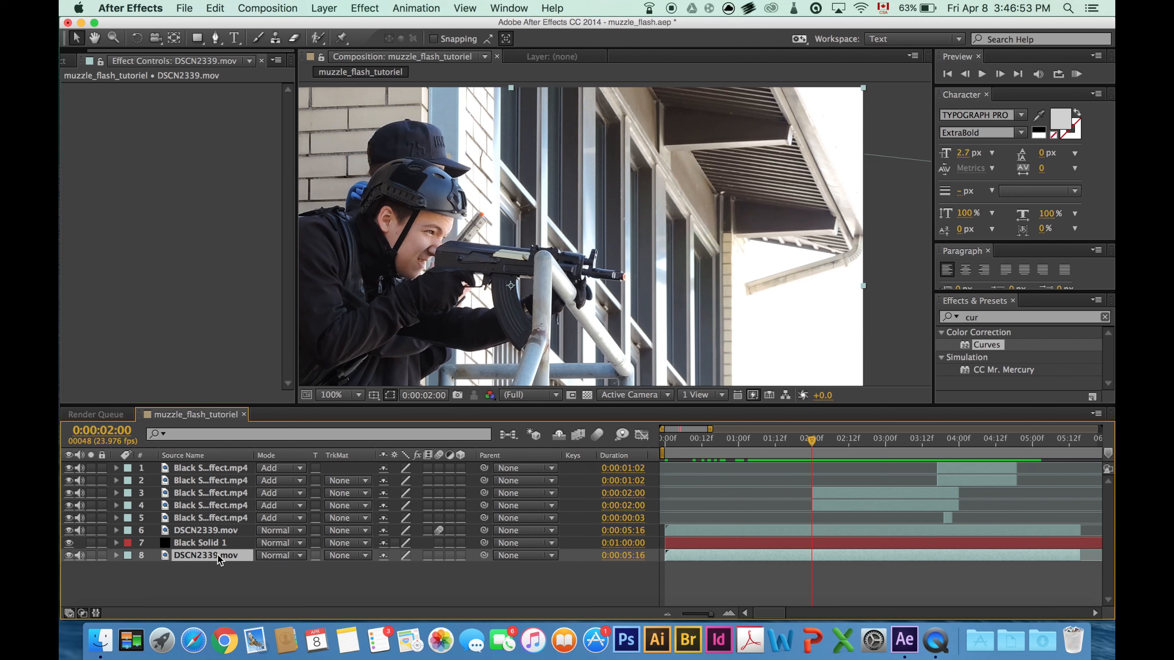
{"action": "key", "text": "super+d"}
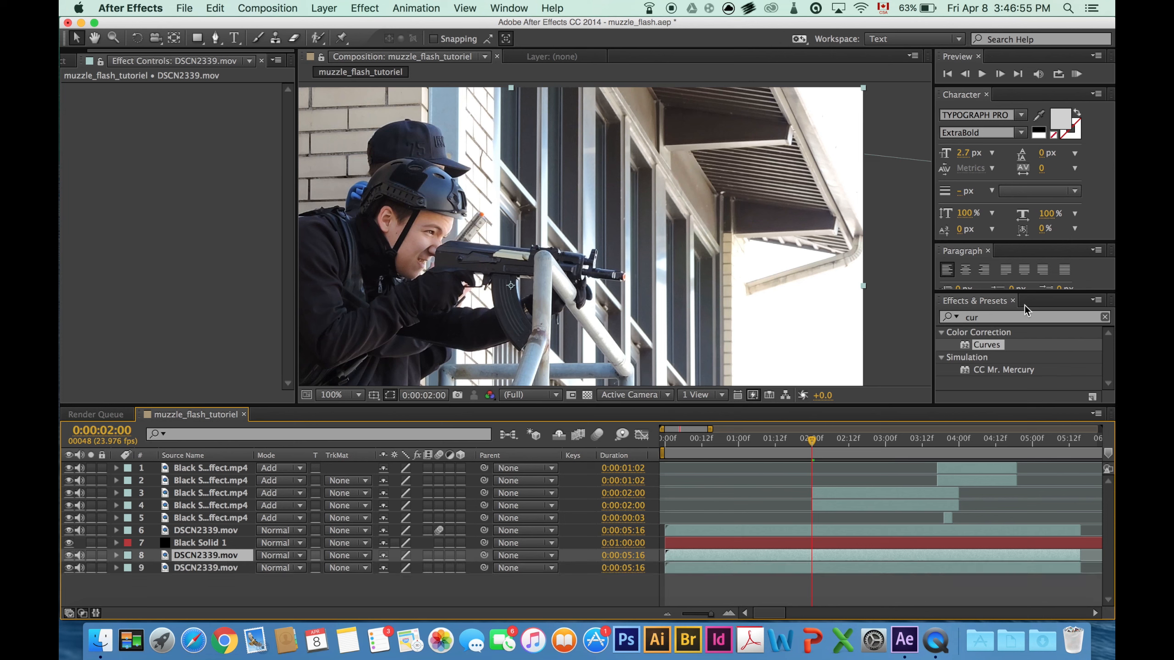
{"action": "double_click", "coordinate": [993, 349]}
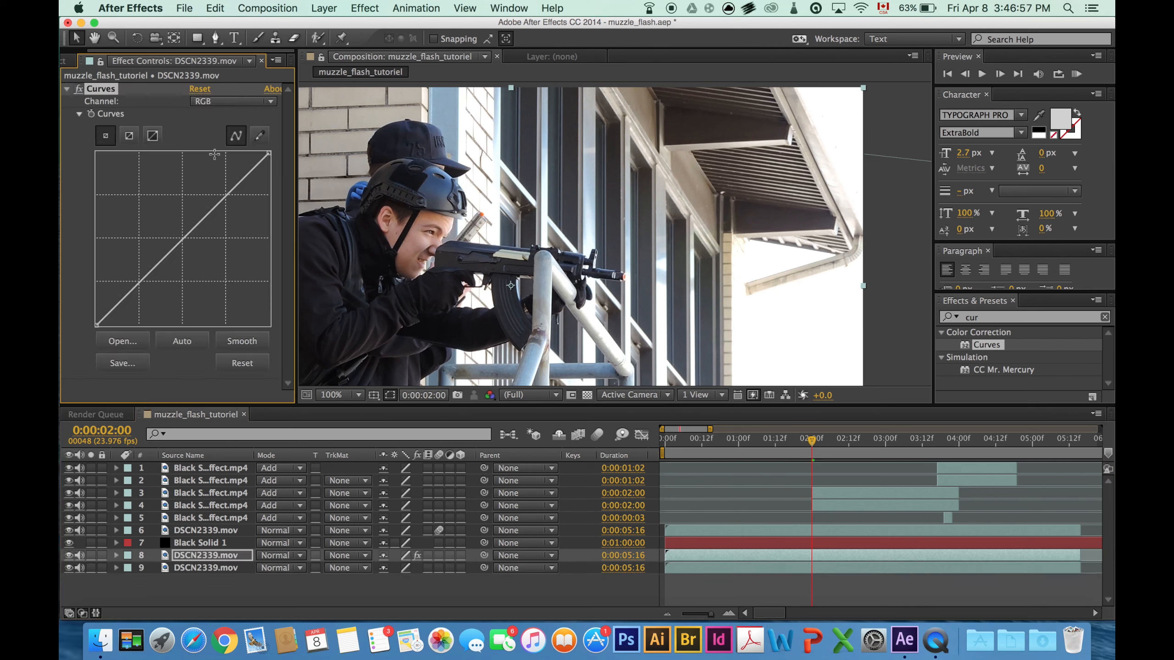
- Raise the midtones of the Red channel in the duplicated footage layer's Curves effect
{"action": "left_click", "coordinate": [215, 110]}
{"action": "left_click", "coordinate": [214, 130]}
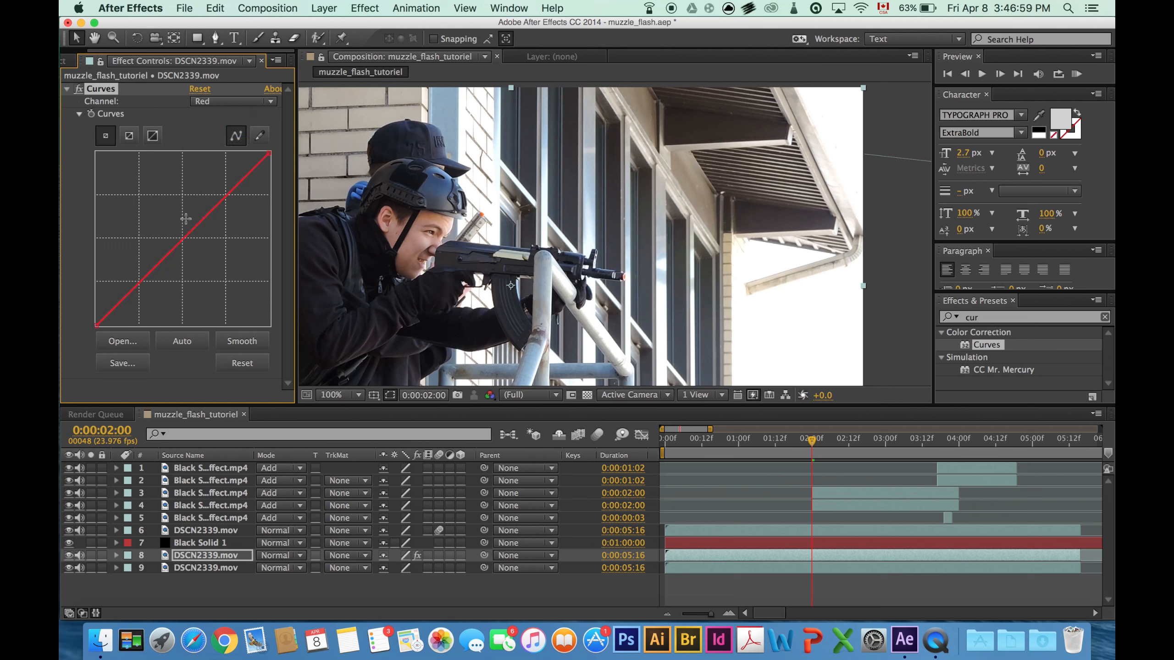
{"action": "left_click_drag", "start_coordinate": [196, 225], "coordinate": [190, 215]}
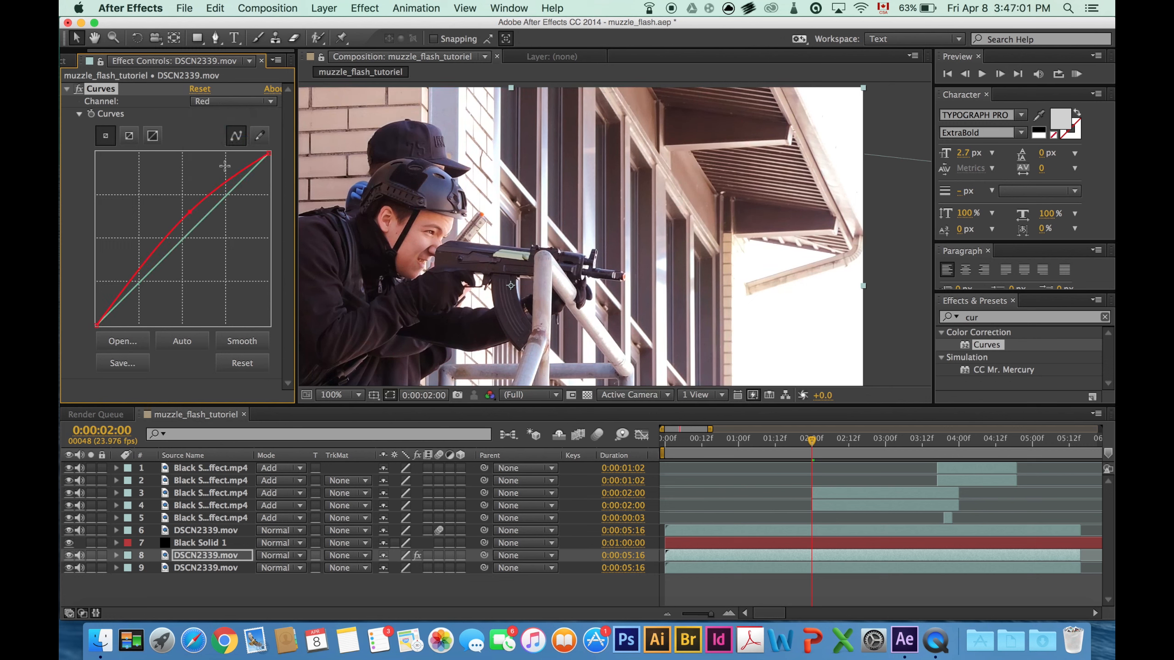
- Lower the Green curve slightly and the Blue curve more strongly to give the duplicated footage a warm orange tint
{"action": "left_click", "coordinate": [221, 107]}
{"action": "left_click", "coordinate": [219, 143]}
{"action": "left_click_drag", "start_coordinate": [219, 202], "coordinate": [229, 203]}
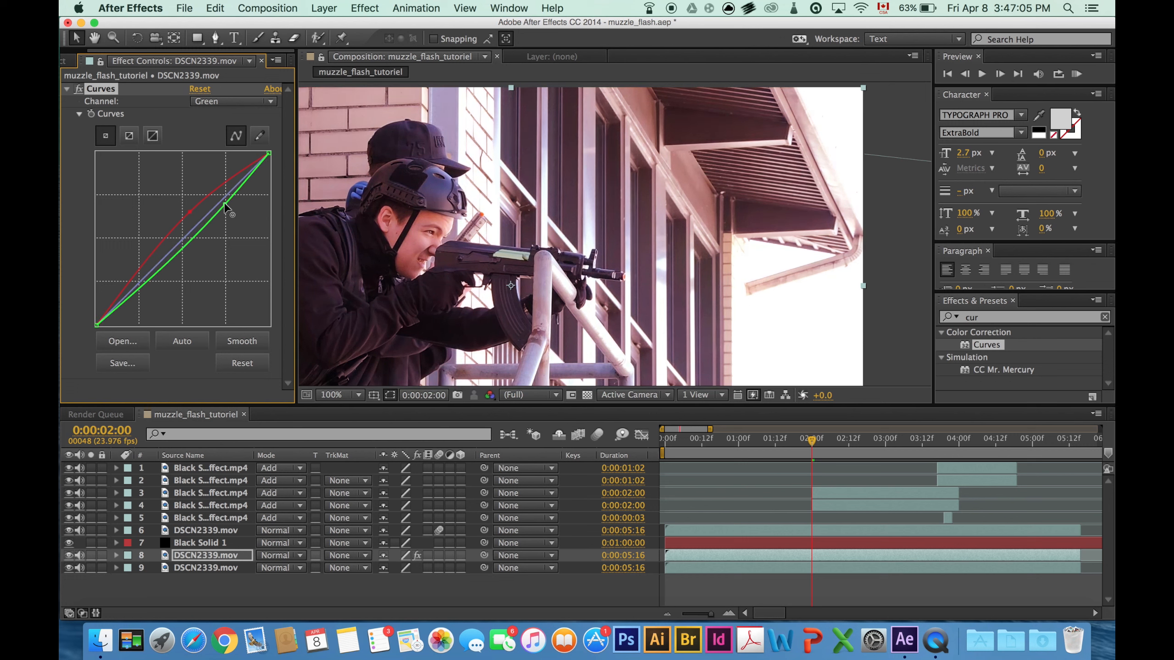
{"action": "left_click", "coordinate": [226, 104]}
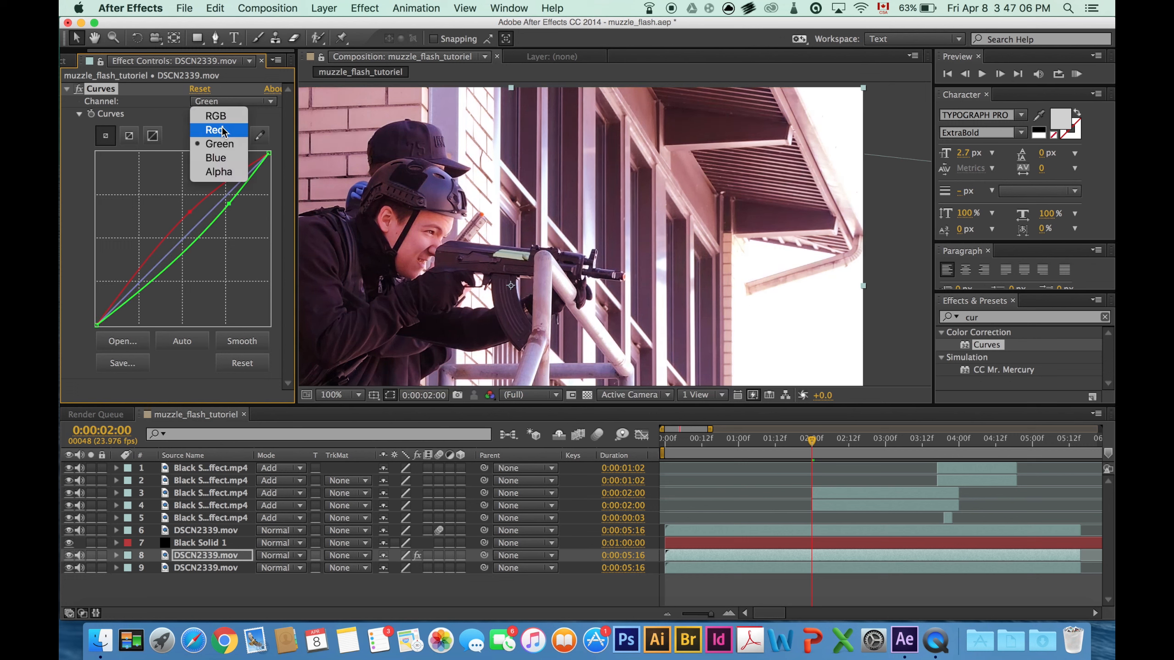
{"action": "left_click", "coordinate": [226, 157]}
{"action": "left_click_drag", "start_coordinate": [240, 192], "coordinate": [247, 194]}
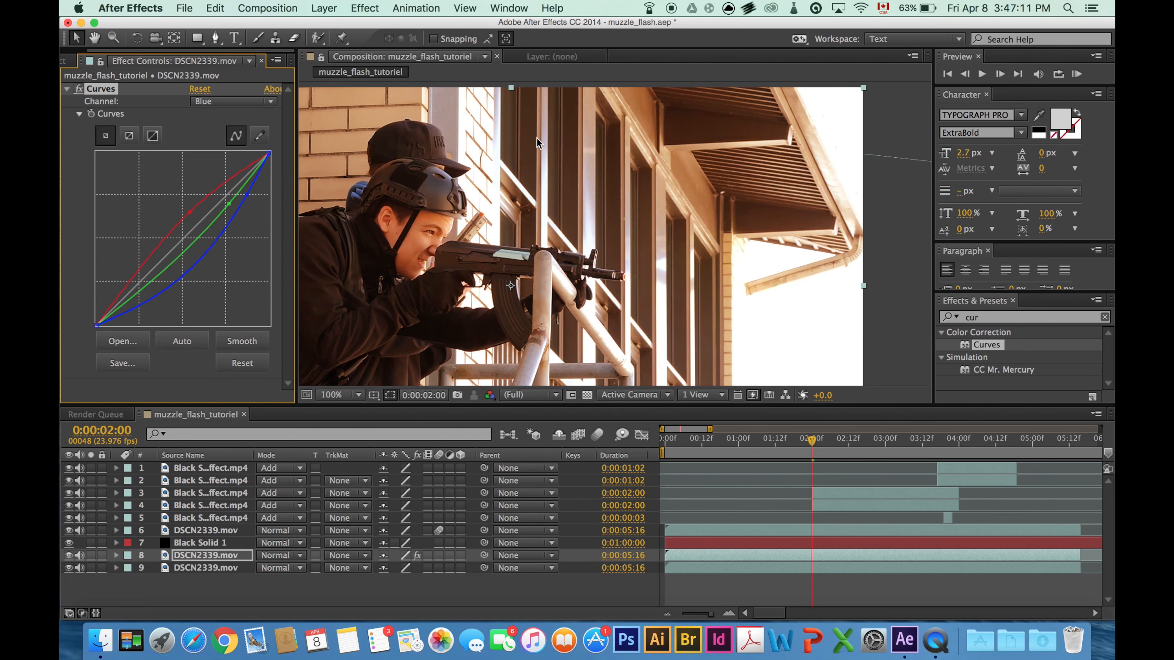
- Select the tinted DSCN2339.mov copy beneath the black solid and hide it
{"action": "left_click", "coordinate": [225, 592]}
{"action": "left_click", "coordinate": [238, 554]}
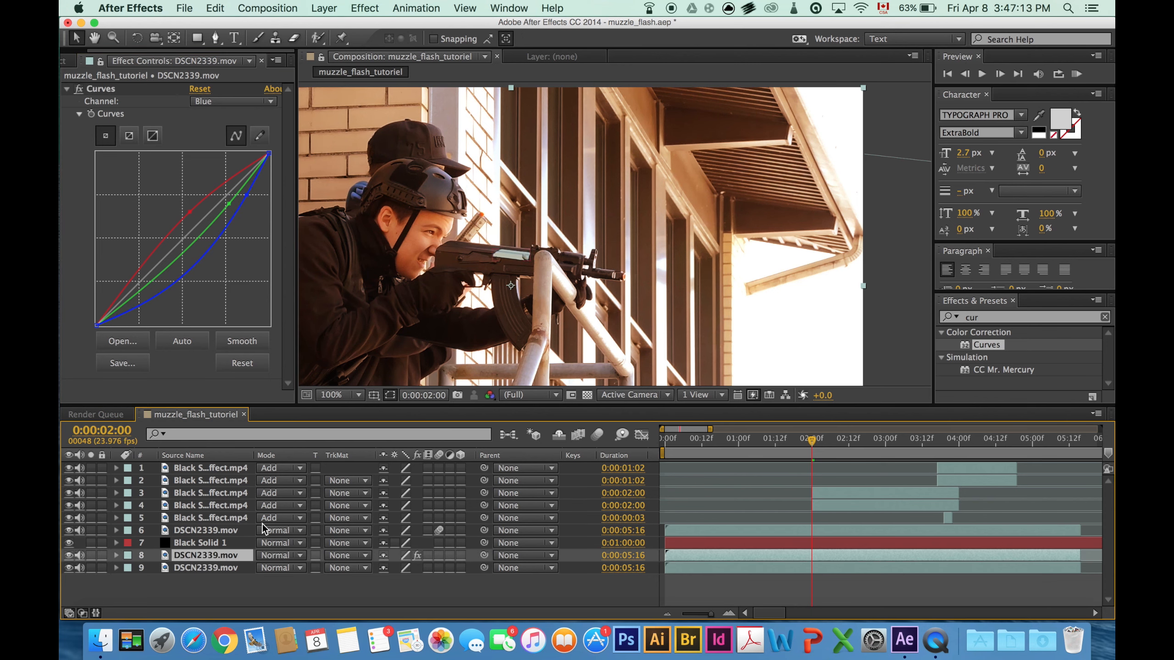
{"action": "scroll", "coordinate": [477, 203], "scroll_direction": "up", "scroll_amount": 1}
{"action": "scroll", "coordinate": [577, 269], "scroll_direction": "down", "scroll_amount": 1}
{"action": "left_click", "coordinate": [67, 555]}
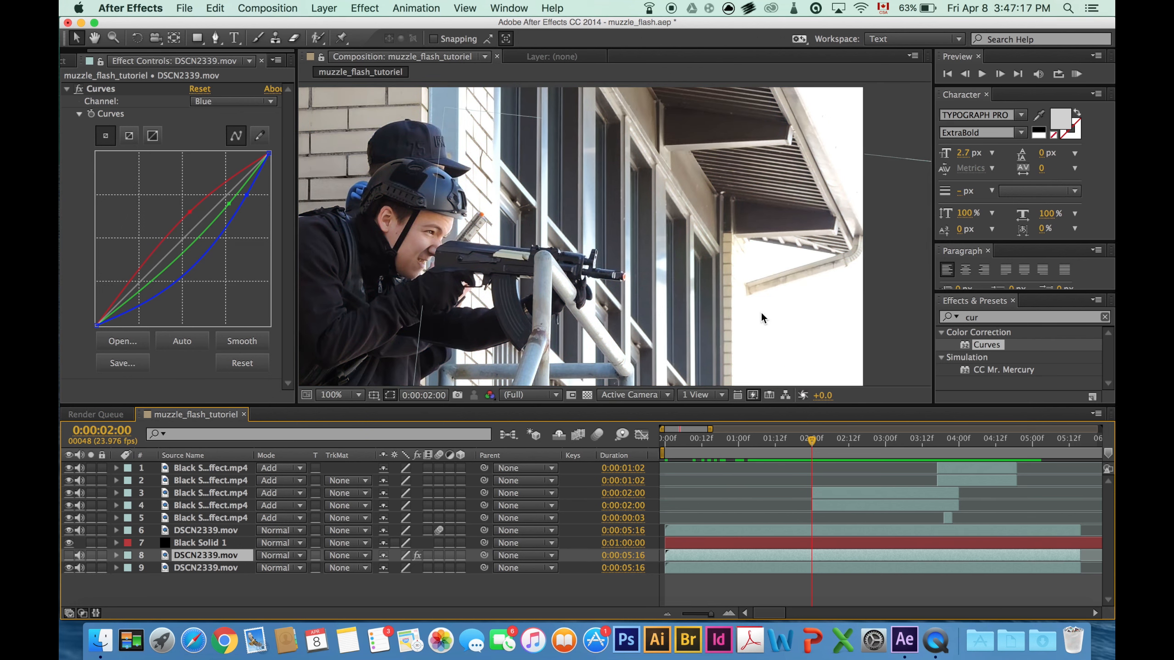
- At 0:00:02:02, start a Pen tool mask on the tinted footage copy, tracing from the muzzle back along the barrel's underside
{"action": "left_click", "coordinate": [728, 614]}
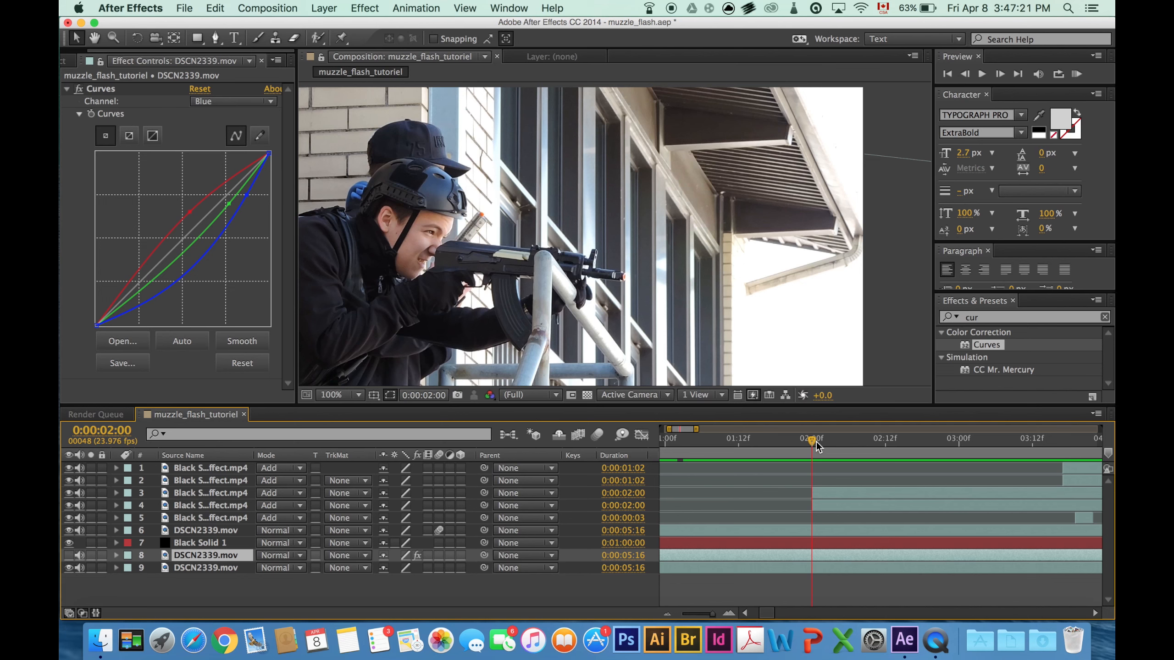
{"action": "left_click_drag", "start_coordinate": [812, 445], "coordinate": [823, 449]}
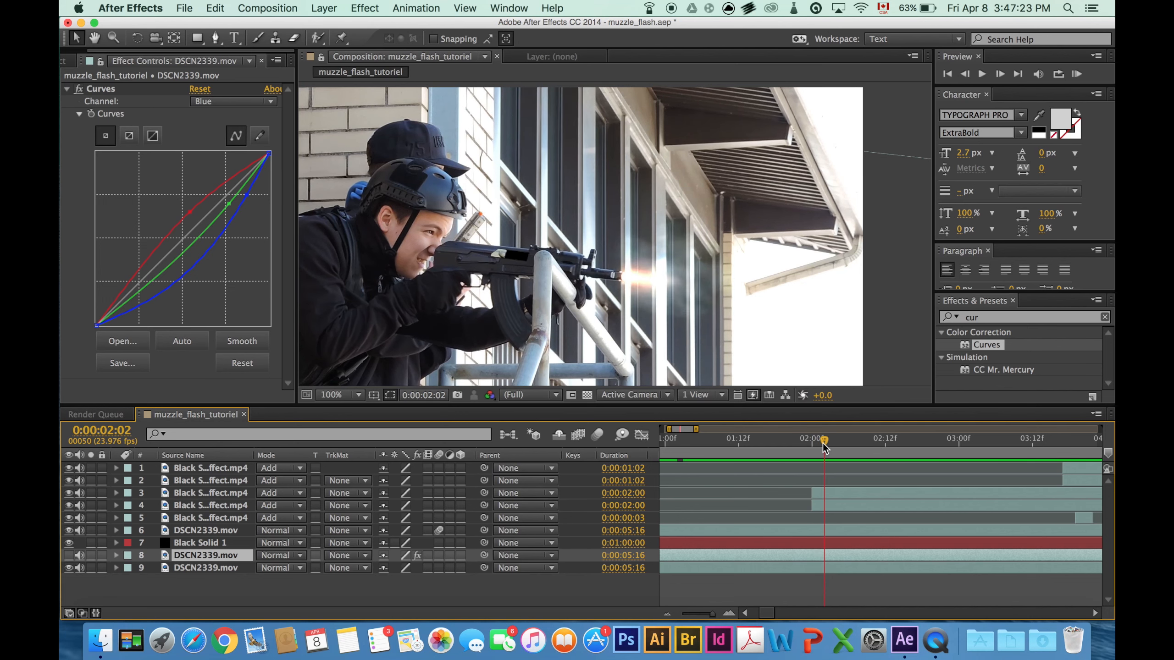
{"action": "key", "text": "period"}
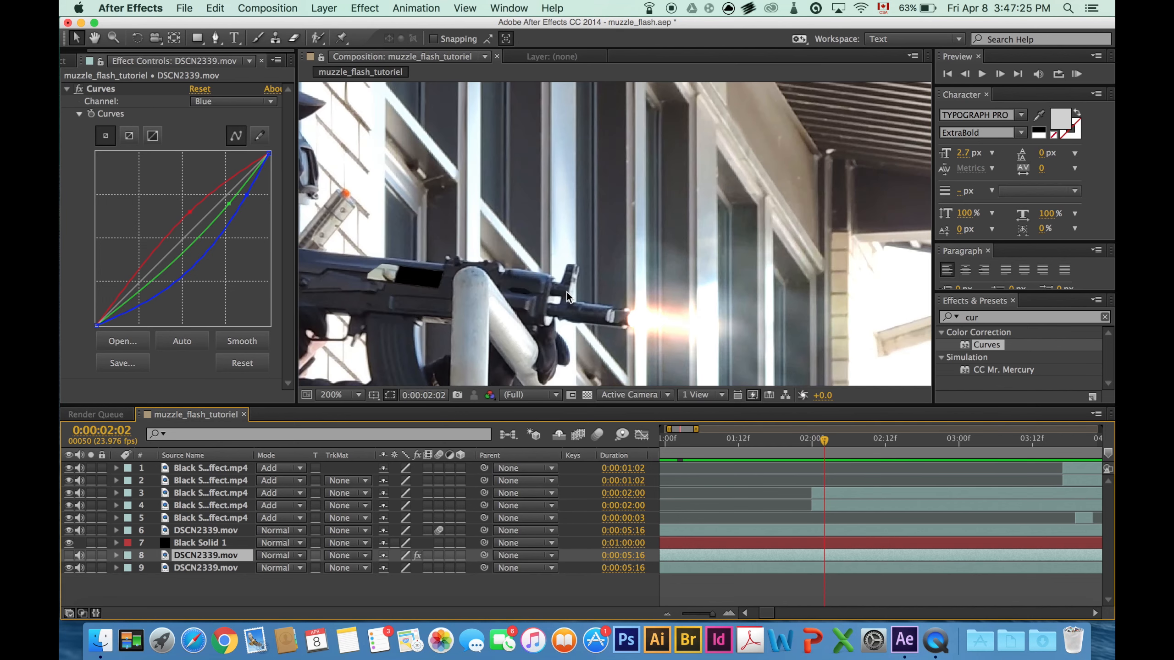
{"action": "left_click_drag", "start_coordinate": [567, 292], "coordinate": [573, 252]}
{"action": "left_click", "coordinate": [216, 39]}
{"action": "key", "text": "period"}
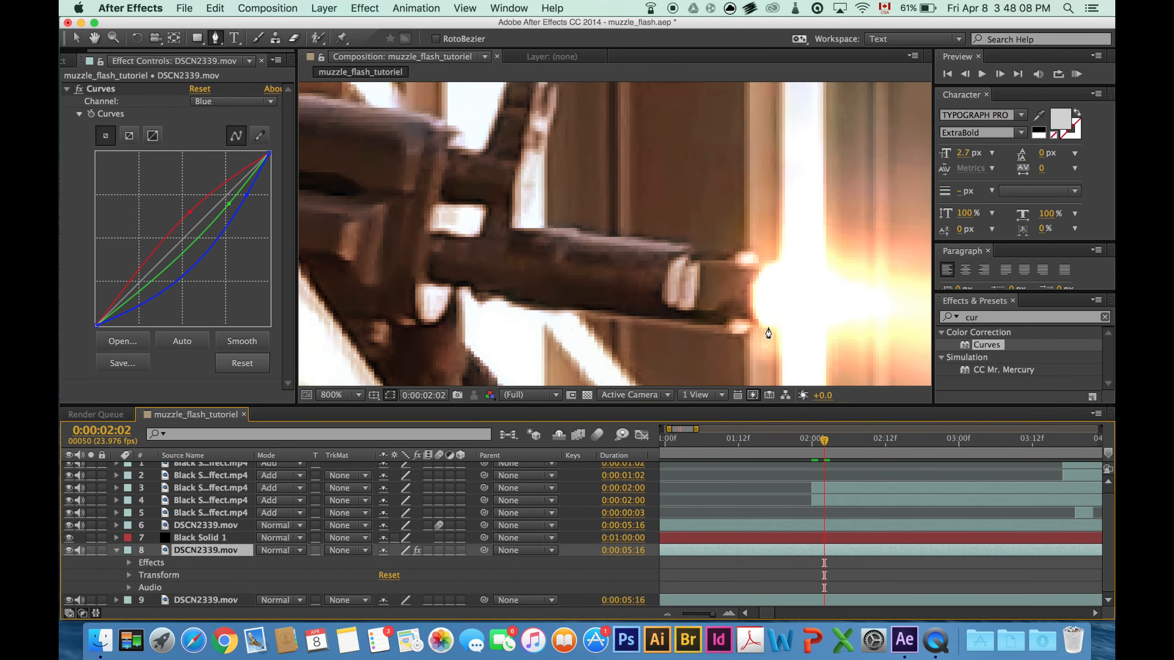
{"action": "left_click", "coordinate": [767, 326]}
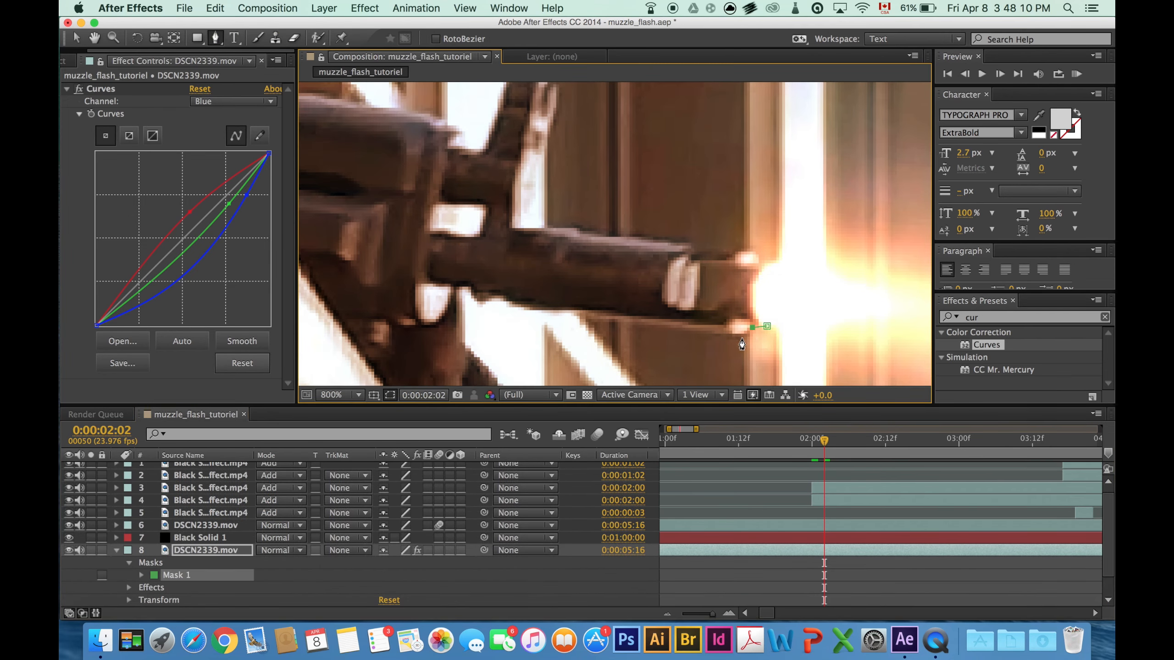
{"action": "left_click", "coordinate": [574, 308]}
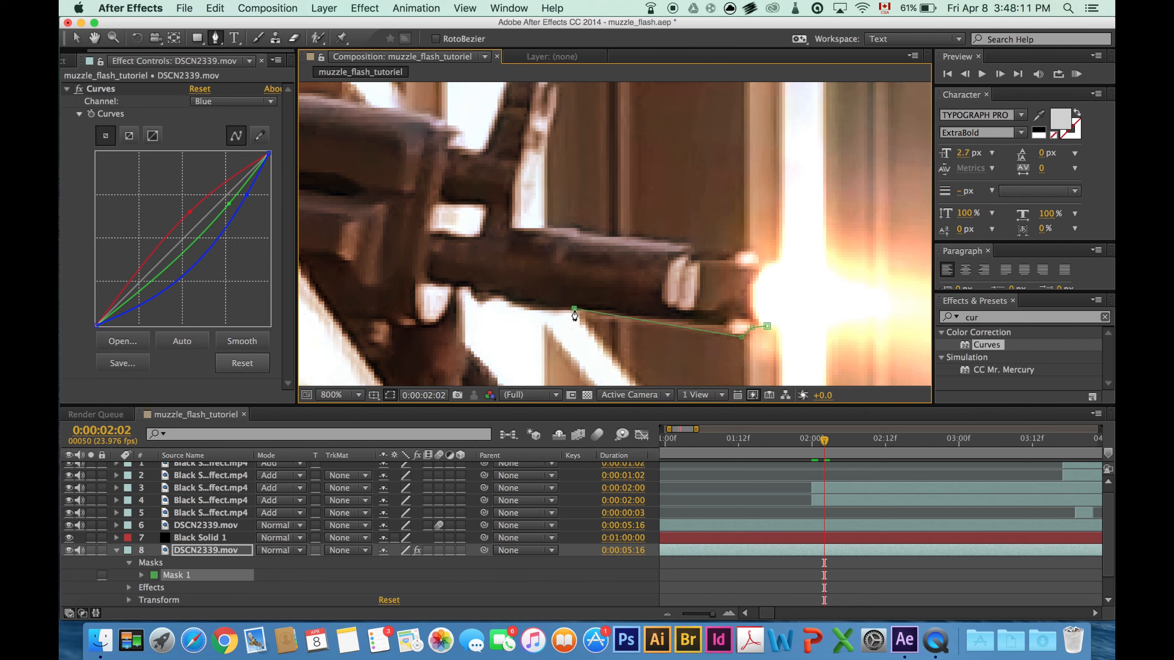
{"action": "left_click", "coordinate": [534, 309]}
{"action": "left_click", "coordinate": [443, 317]}
{"action": "left_click", "coordinate": [426, 321]}
- Continue the tinted footage's mask up the rear edge of the barrel assembly and around the front sight
{"action": "left_click", "coordinate": [403, 290]}
{"action": "left_click", "coordinate": [403, 253]}
{"action": "left_click", "coordinate": [399, 234]}
{"action": "left_click", "coordinate": [409, 202]}
{"action": "left_click", "coordinate": [415, 187]}
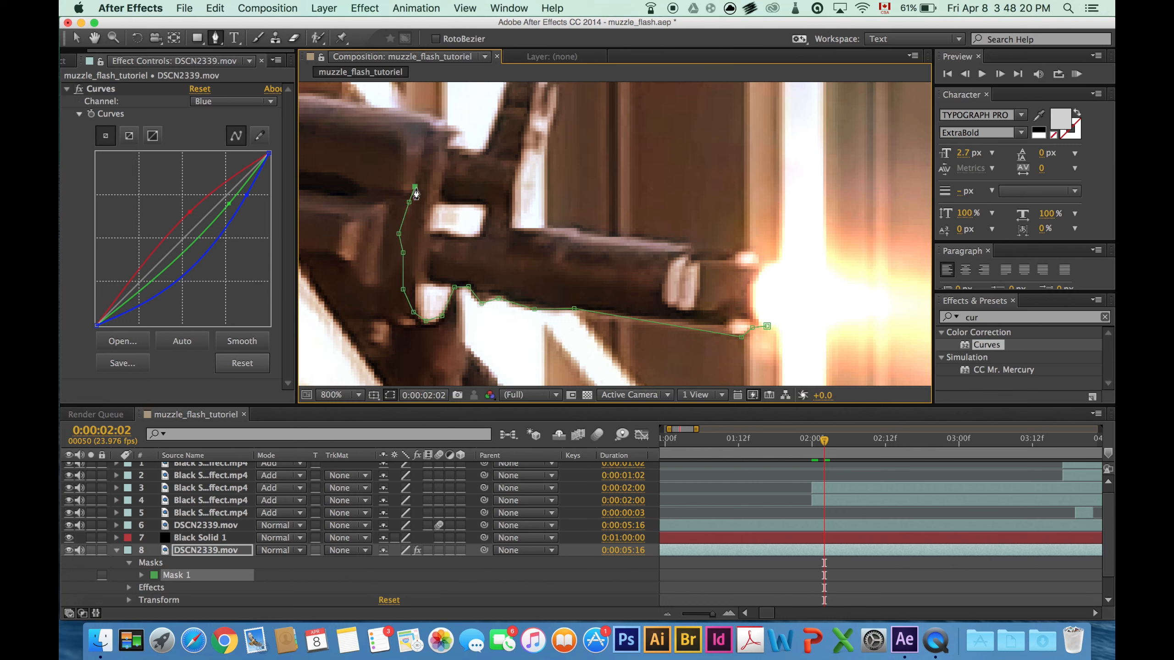
{"action": "left_click", "coordinate": [420, 165]}
{"action": "left_click", "coordinate": [489, 134]}
{"action": "scroll", "coordinate": [477, 242], "scroll_direction": "up", "scroll_amount": 5}
{"action": "left_click", "coordinate": [484, 216]}
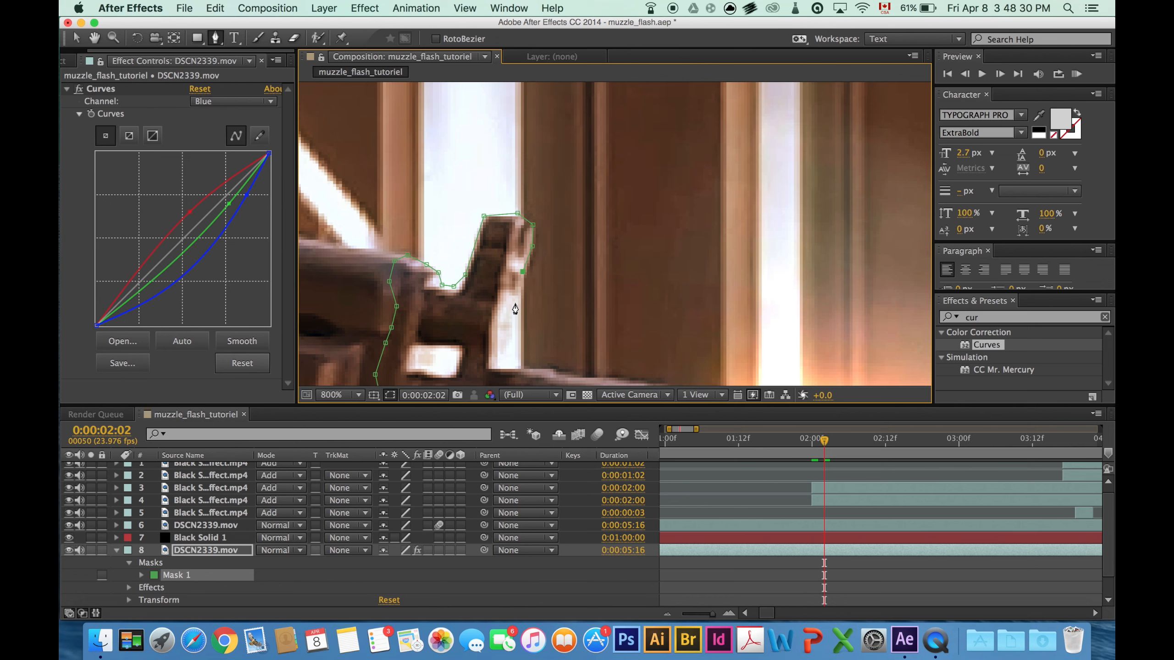
{"action": "scroll", "coordinate": [515, 309], "scroll_direction": "down", "scroll_amount": 3}
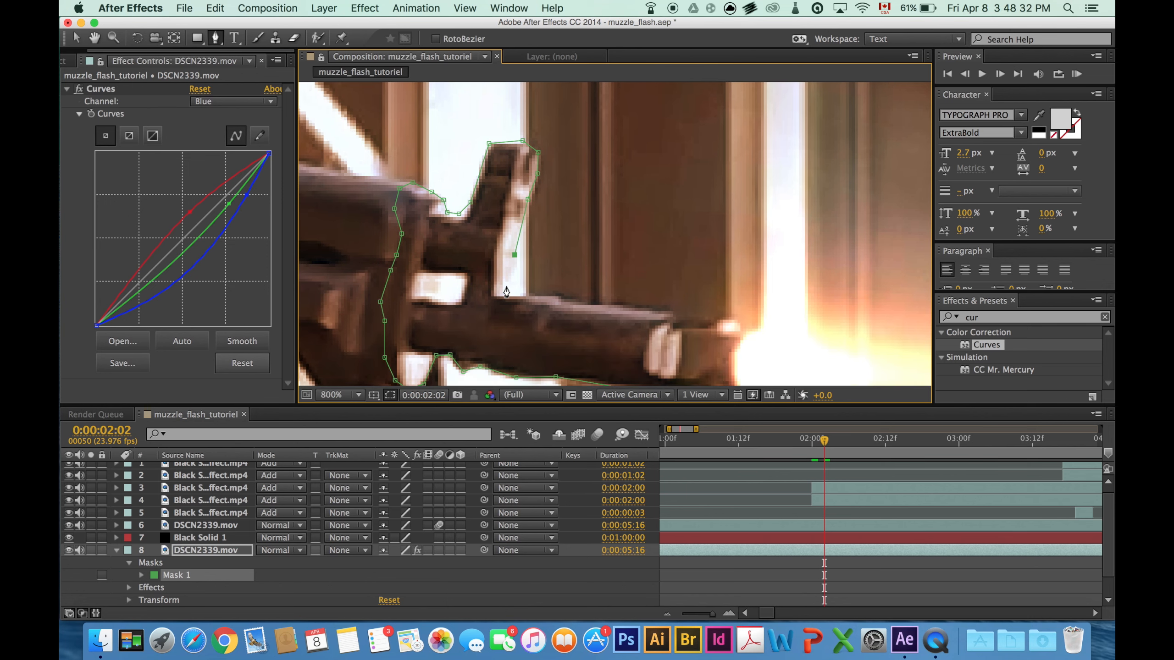
- Trace the barrel's upper edge out to the muzzle and close the mask at its starting point
{"action": "left_click", "coordinate": [553, 291]}
{"action": "left_click", "coordinate": [579, 300]}
{"action": "left_click", "coordinate": [657, 304]}
{"action": "left_click", "coordinate": [677, 313]}
{"action": "left_click", "coordinate": [687, 325]}
{"action": "left_click_drag", "start_coordinate": [731, 332], "coordinate": [596, 240]}
{"action": "left_click", "coordinate": [621, 243]}
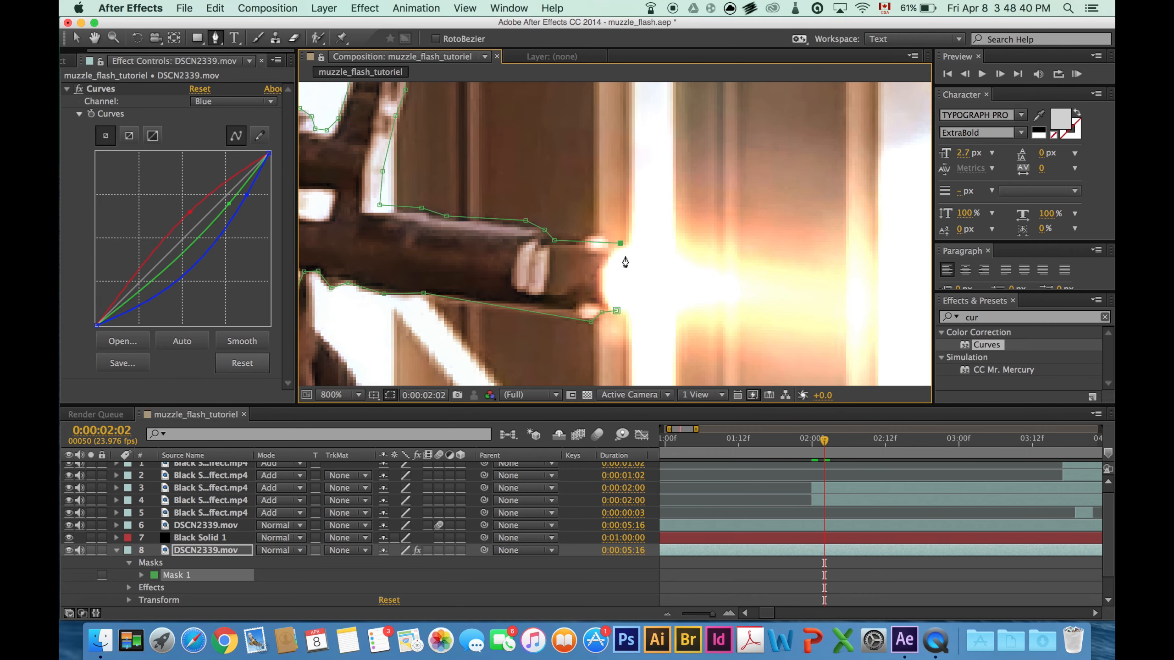
{"action": "left_click", "coordinate": [617, 312]}
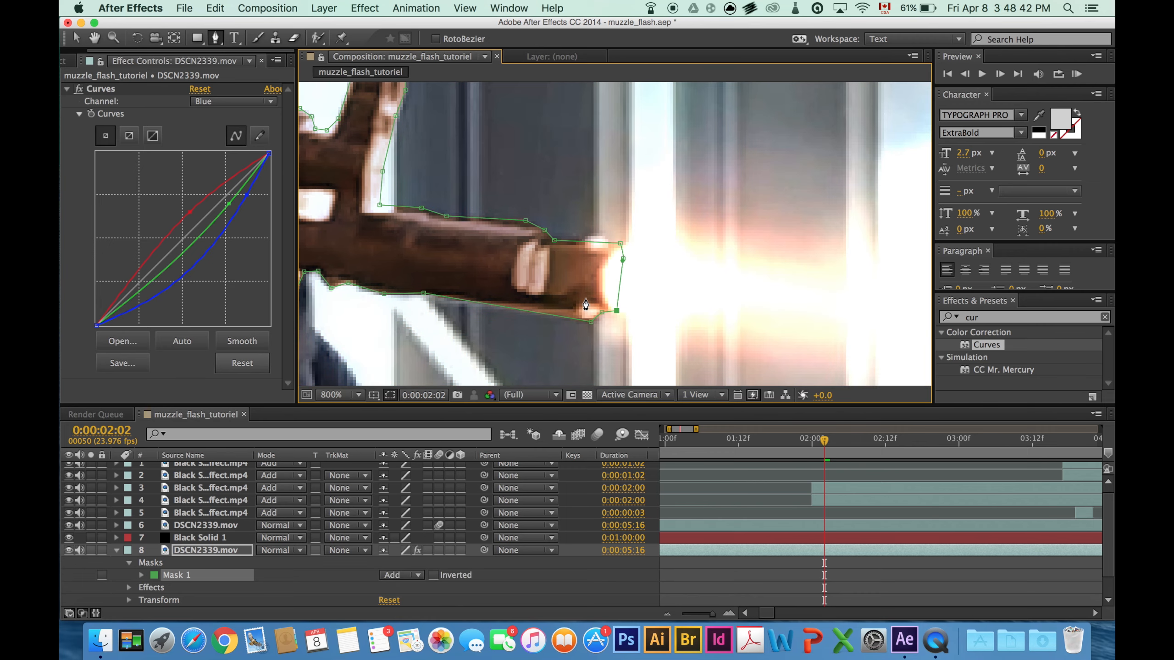
{"action": "key", "text": "comma"}
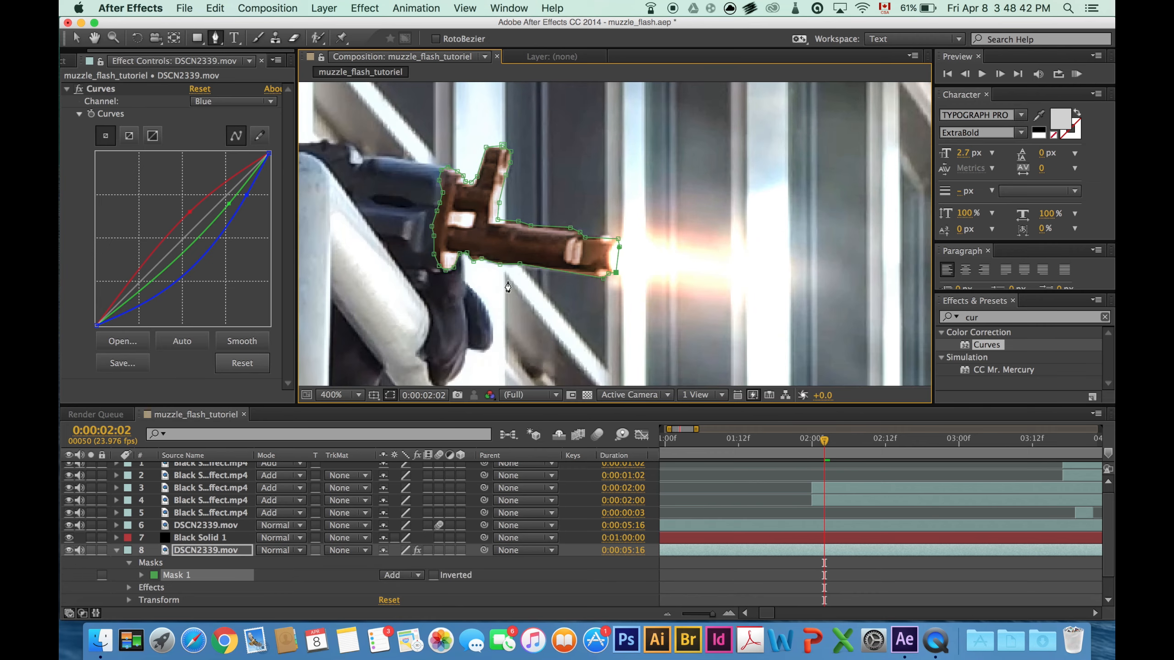
- Set the Mask Feather of Mask 1 to 29 pixels
{"action": "left_click", "coordinate": [142, 574]}
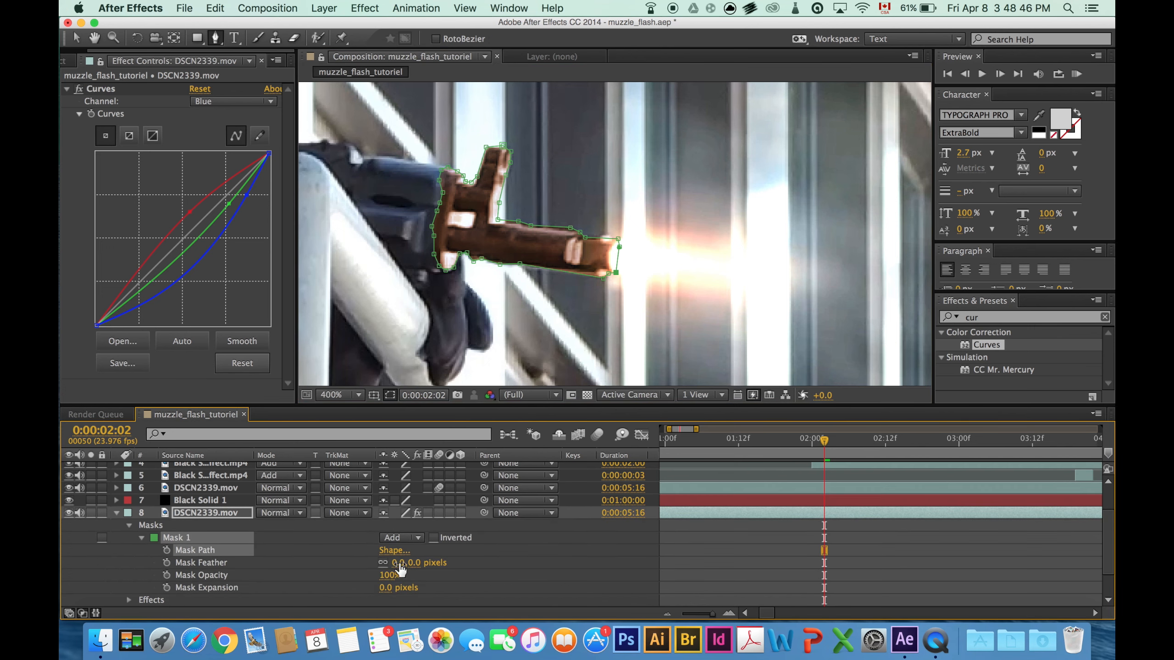
{"action": "left_click_drag", "start_coordinate": [405, 564], "coordinate": [418, 562]}
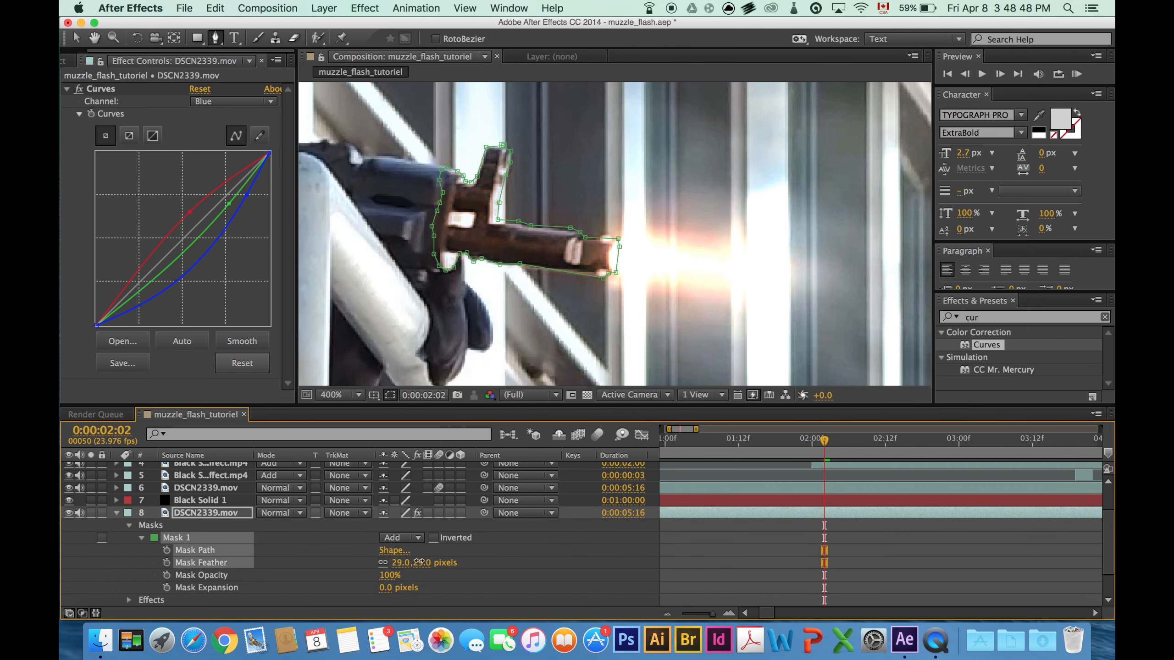
{"action": "scroll", "coordinate": [513, 238], "scroll_direction": "down", "scroll_amount": 3}
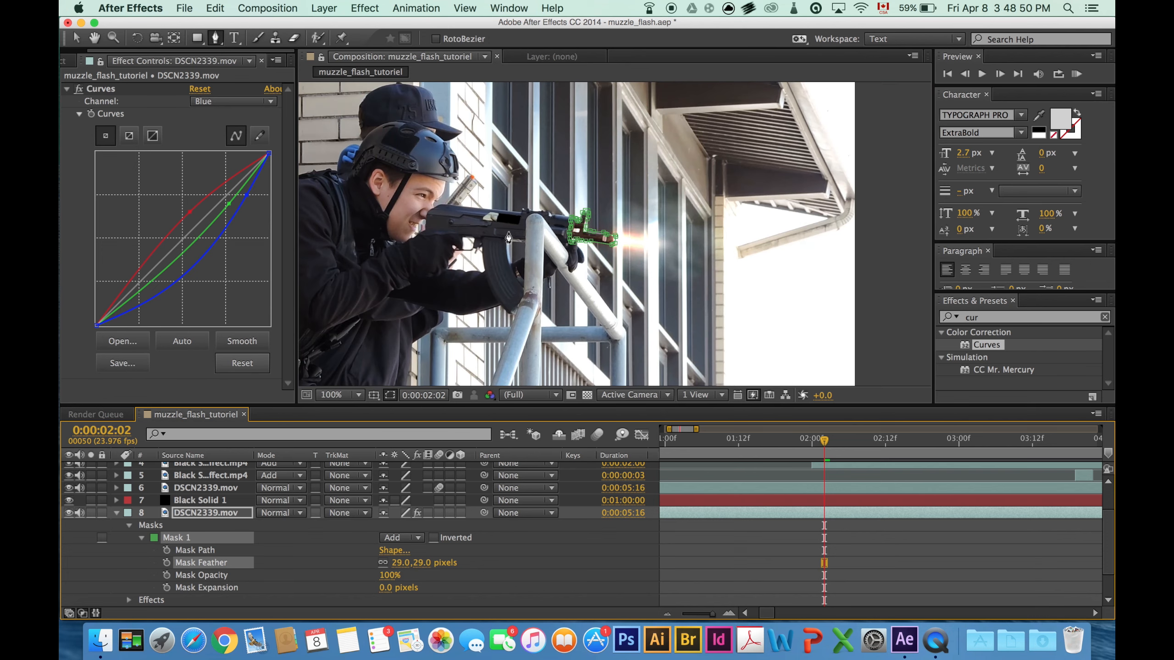
{"action": "scroll", "coordinate": [614, 240], "scroll_direction": "up", "scroll_amount": 3}
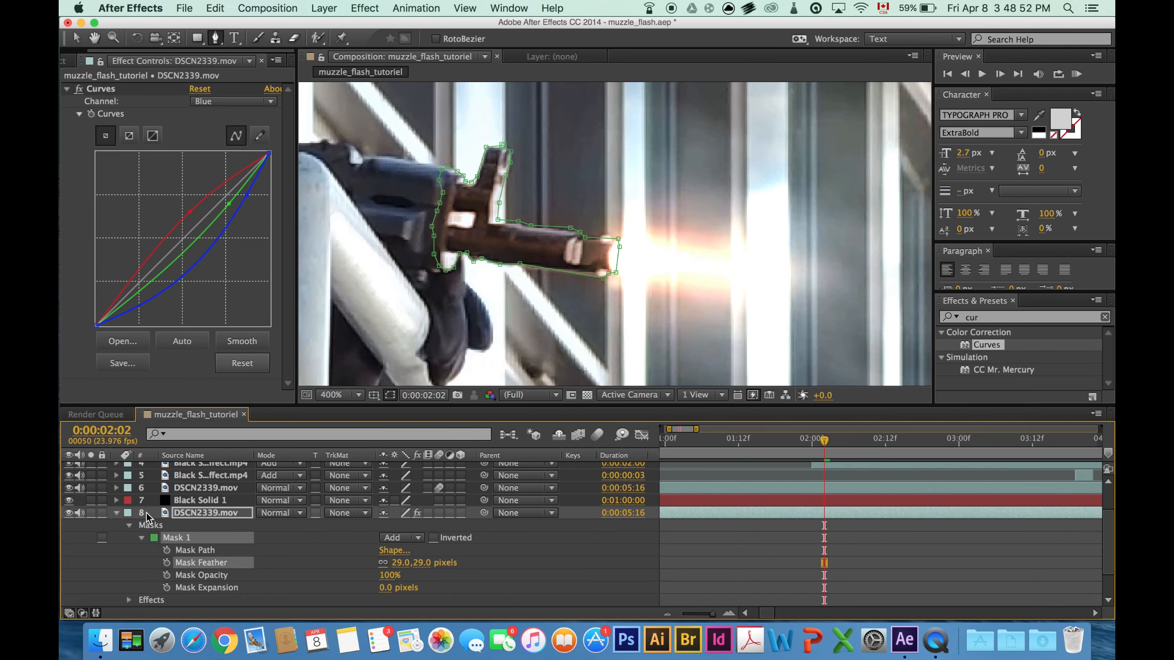
- Collapse and deselect the tinted footage layer to inspect how the feathered light blends on the barrel
{"action": "left_click", "coordinate": [116, 512]}
{"action": "left_click", "coordinate": [187, 595]}
{"action": "scroll", "coordinate": [586, 237], "scroll_direction": "down", "scroll_amount": 2}
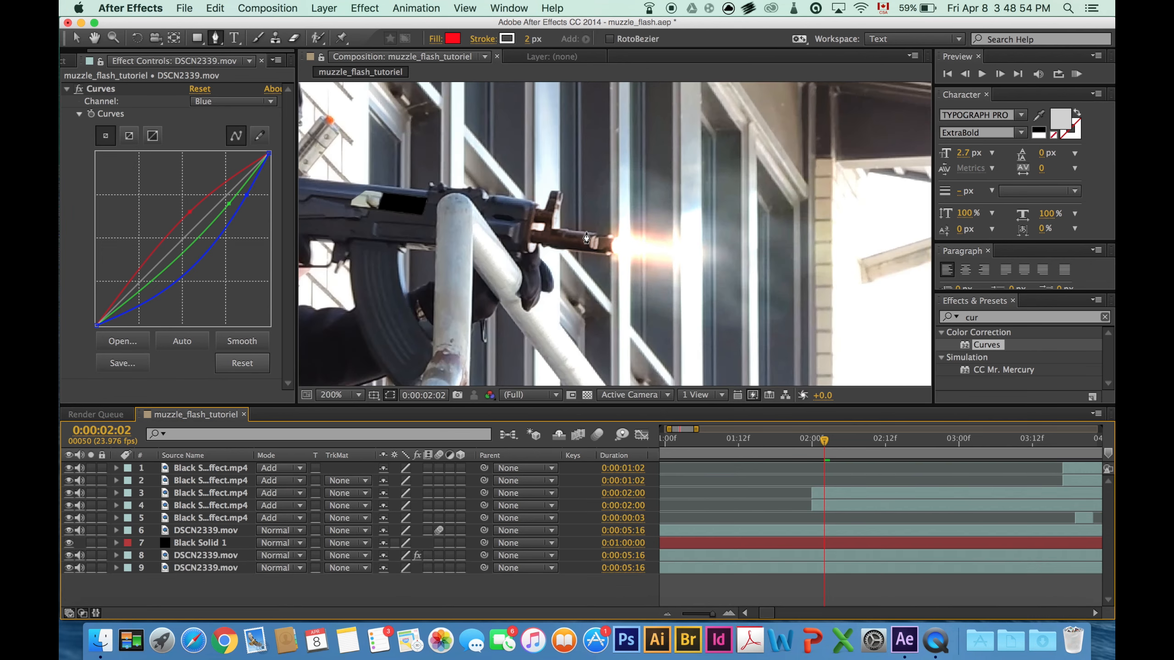
{"action": "scroll", "coordinate": [587, 240], "scroll_direction": "down", "scroll_amount": 2}
{"action": "scroll", "coordinate": [586, 240], "scroll_direction": "up", "scroll_amount": 4}
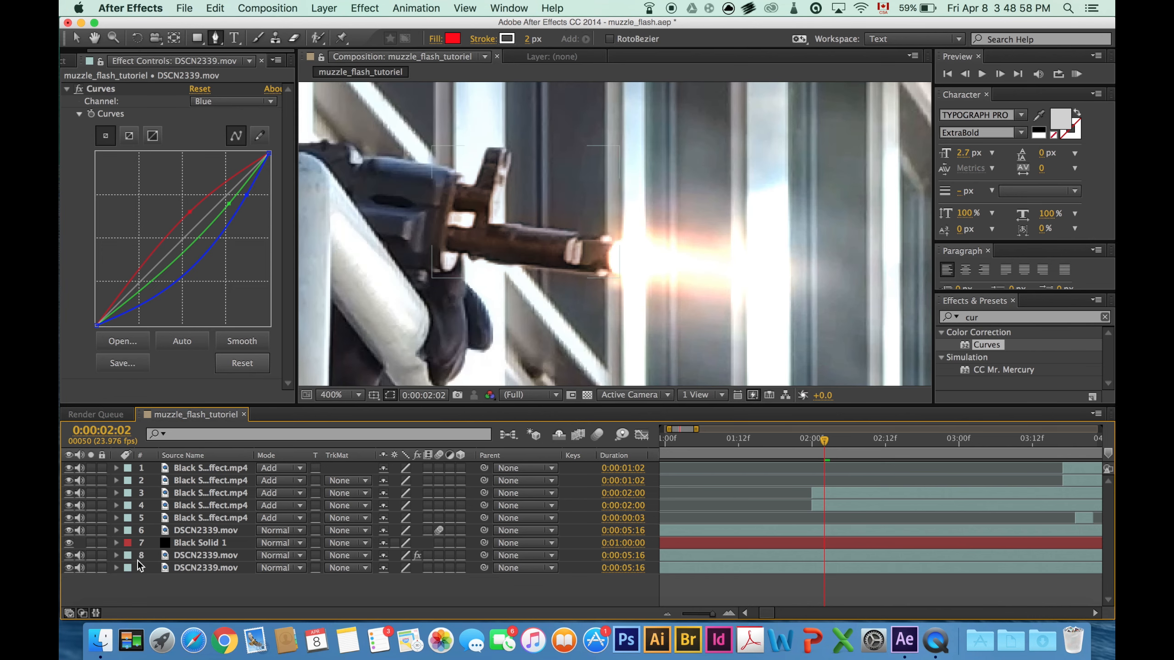
- Reopen the tinted layer's mask properties and add a Mask Path keyframe for Mask 1 at 0:00:02:02
{"action": "left_click", "coordinate": [116, 555]}
{"action": "left_click", "coordinate": [203, 487]}
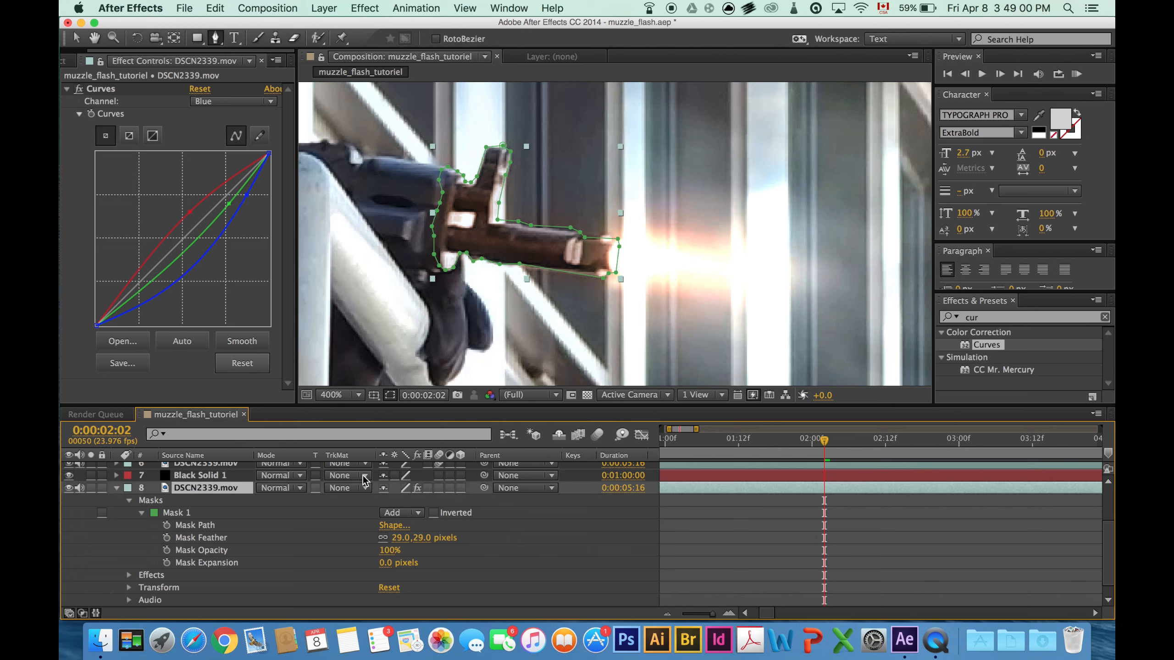
{"action": "scroll", "coordinate": [302, 530], "scroll_direction": "down", "scroll_amount": 1}
{"action": "scroll", "coordinate": [231, 536], "scroll_direction": "up", "scroll_amount": 2}
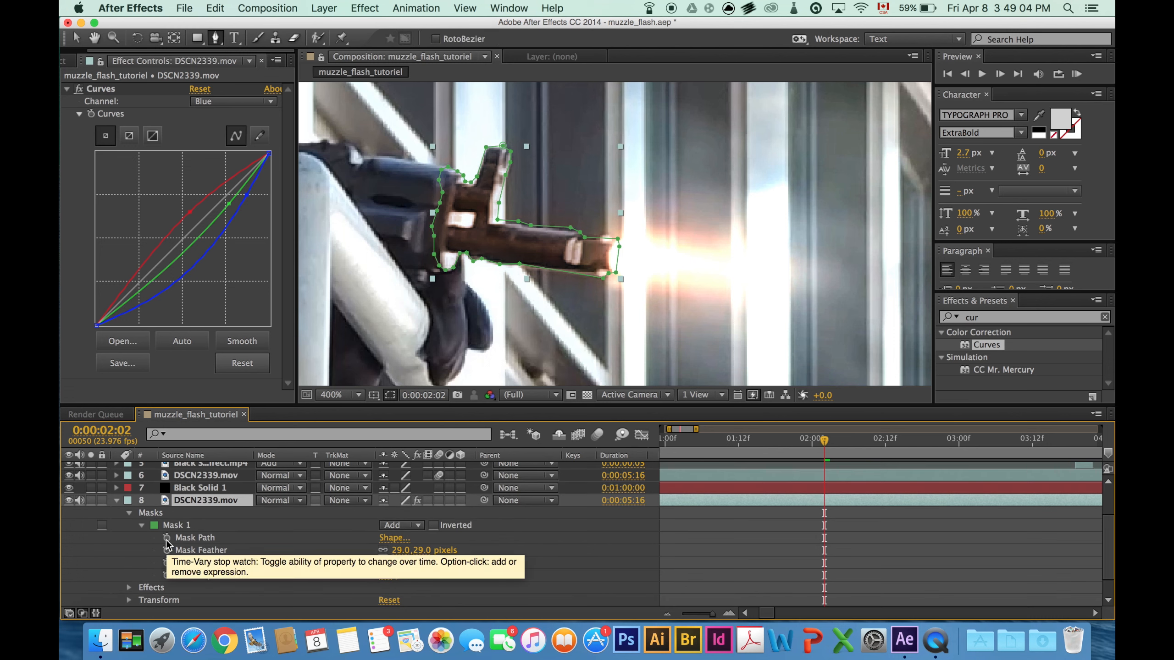
{"action": "left_click", "coordinate": [166, 538]}
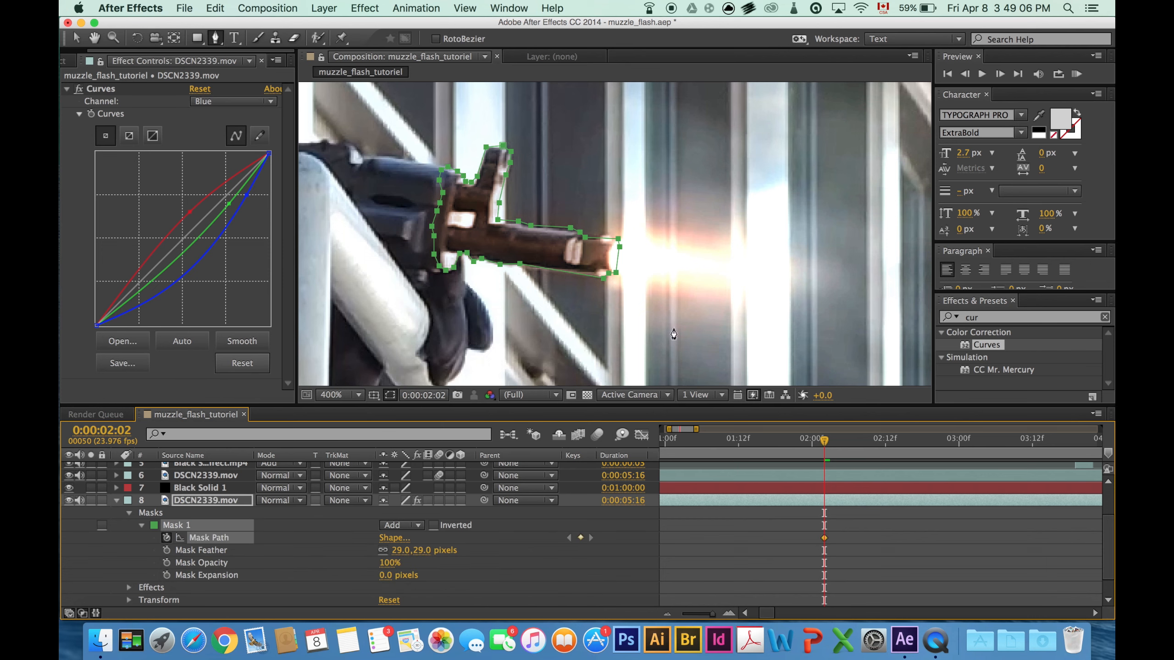
- Draw a small closed second mask around the light patch on the handguard behind the first mask
{"action": "left_click_drag", "start_coordinate": [482, 214], "coordinate": [652, 241]}
{"action": "key", "text": "g"}
{"action": "key", "text": "period"}
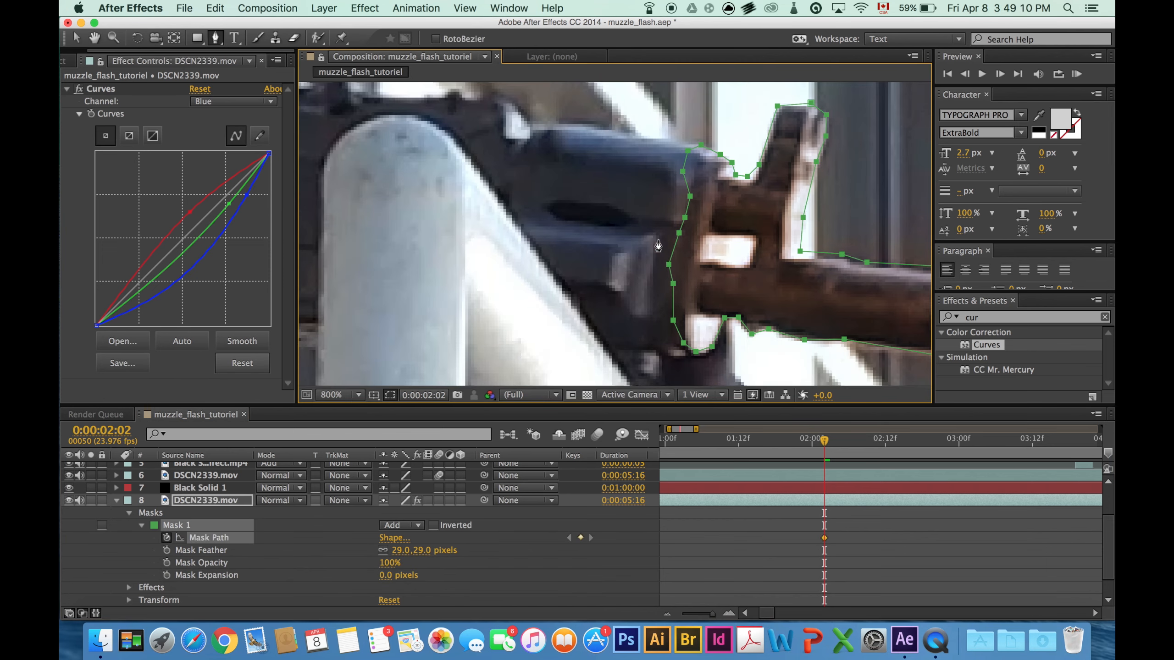
{"action": "left_click", "coordinate": [596, 249]}
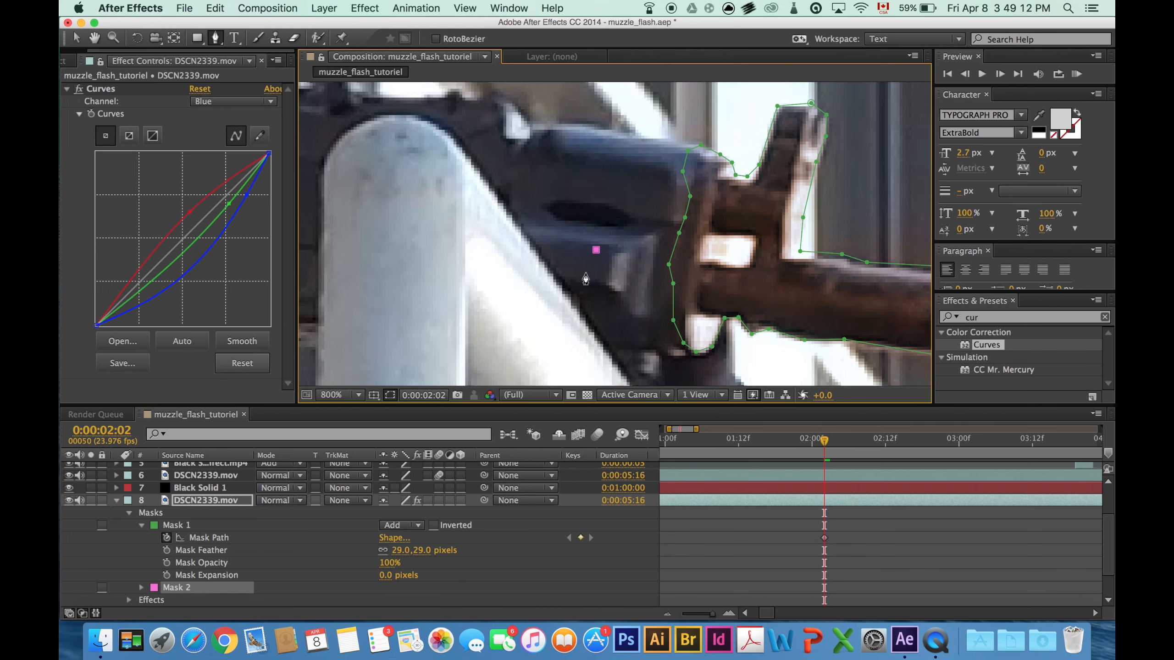
{"action": "left_click", "coordinate": [633, 313]}
{"action": "left_click", "coordinate": [648, 242]}
{"action": "left_click", "coordinate": [595, 250]}
- Keyframe the Mask Path of Mask 2 at 0:00:02:02 and set its feather to 20 pixels
{"action": "left_click", "coordinate": [141, 588]}
{"action": "scroll", "coordinate": [309, 542], "scroll_direction": "down", "scroll_amount": 3}
{"action": "left_click", "coordinate": [167, 538]}
{"action": "left_click_drag", "start_coordinate": [397, 551], "coordinate": [405, 548]}
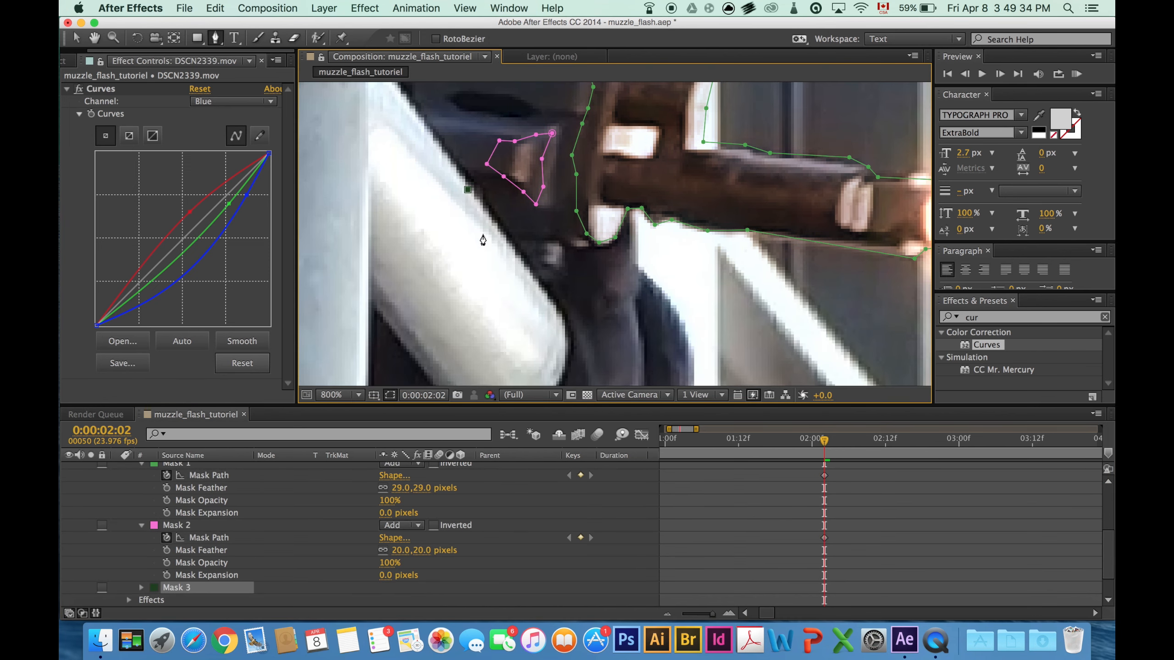
{"action": "left_click_drag", "start_coordinate": [470, 243], "coordinate": [321, 332]}
{"action": "scroll", "coordinate": [538, 253], "scroll_direction": "down", "scroll_amount": 1}
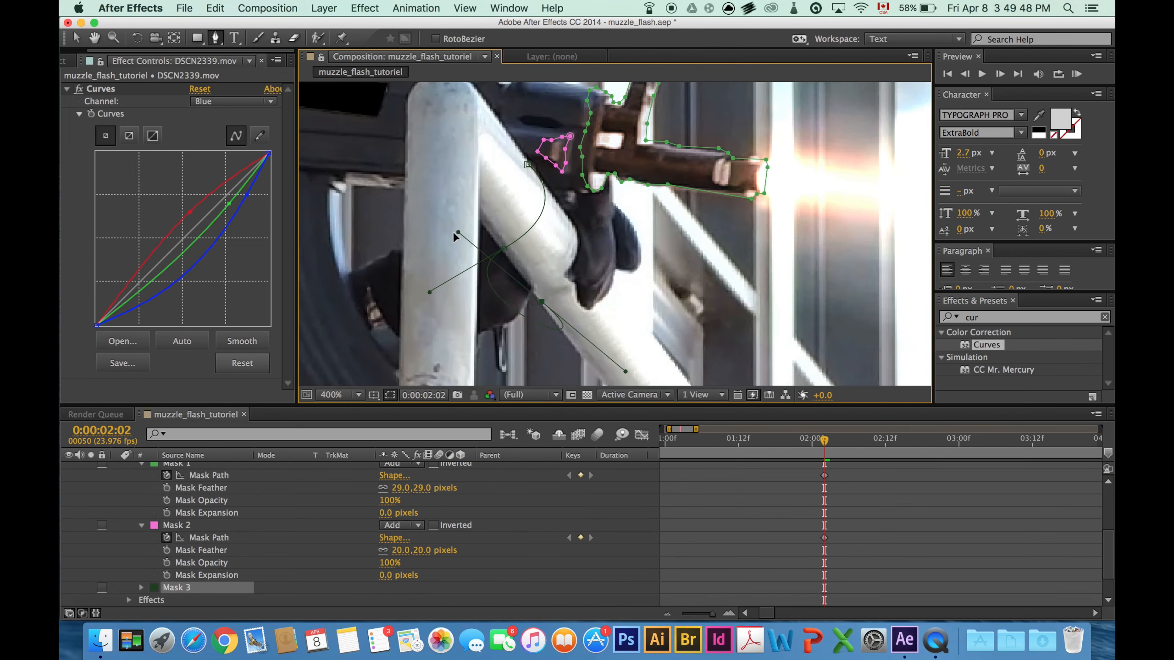
{"action": "key", "text": "super+z"}
- Trace Mask 3 with straight segments down across the diagonal handrail below the handguard, undoing the last point
{"action": "left_click", "coordinate": [536, 181]}
{"action": "left_click", "coordinate": [538, 198]}
{"action": "left_click", "coordinate": [530, 210]}
{"action": "left_click", "coordinate": [519, 222]}
{"action": "left_click", "coordinate": [509, 232]}
{"action": "left_click", "coordinate": [505, 245]}
{"action": "key", "text": "super+z"}
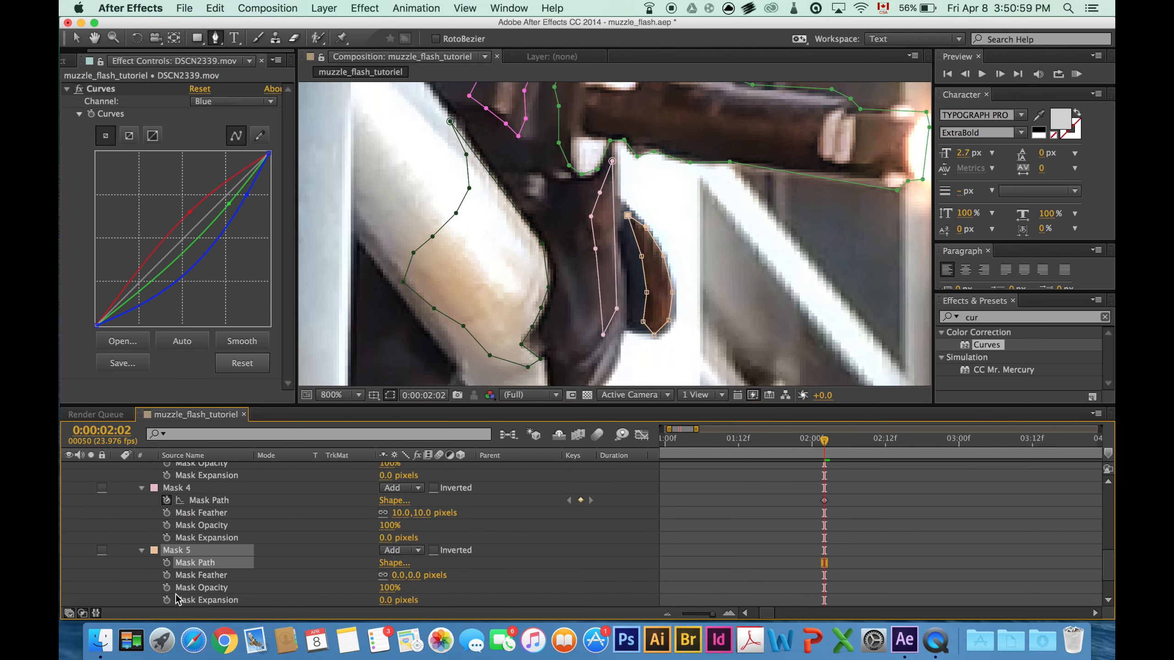
- Save the project, and collapse and deselect the tinted footage layer
{"action": "key", "text": "super+s"}
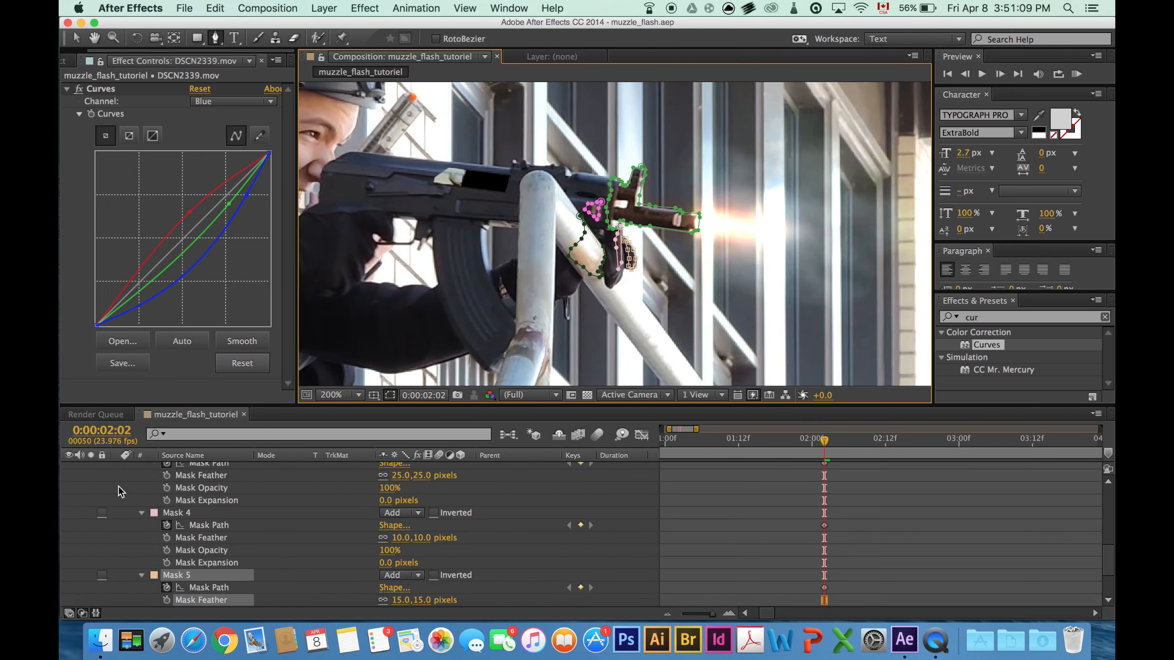
{"action": "scroll", "coordinate": [118, 487], "scroll_direction": "up", "scroll_amount": 10}
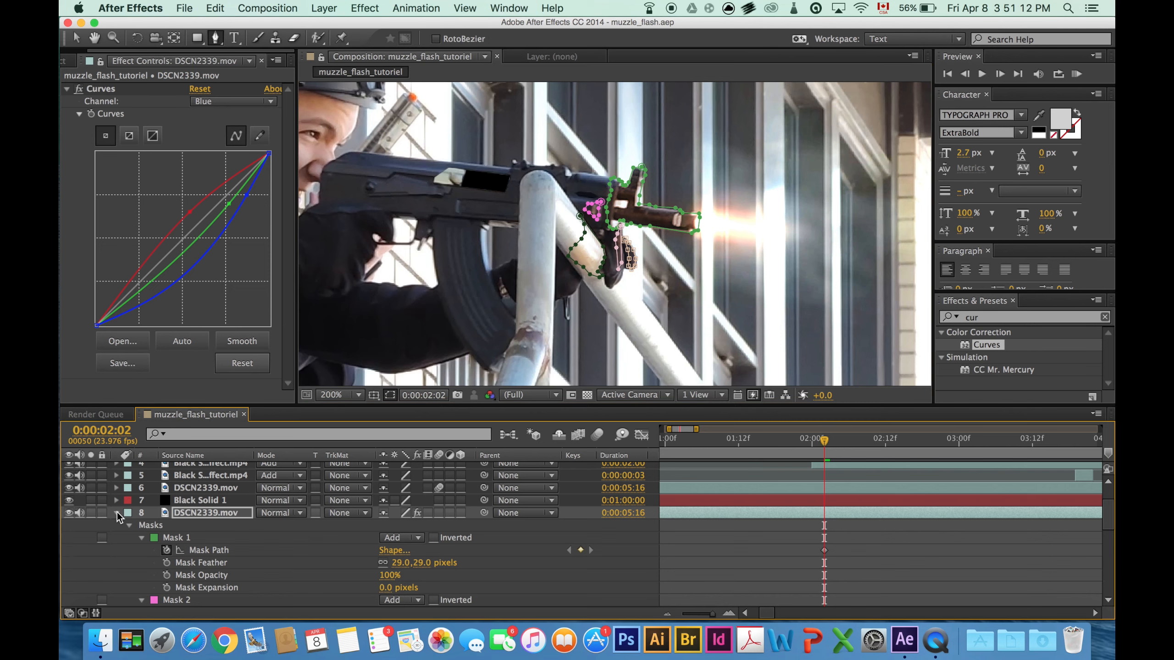
{"action": "left_click", "coordinate": [116, 512]}
{"action": "left_click", "coordinate": [220, 593]}
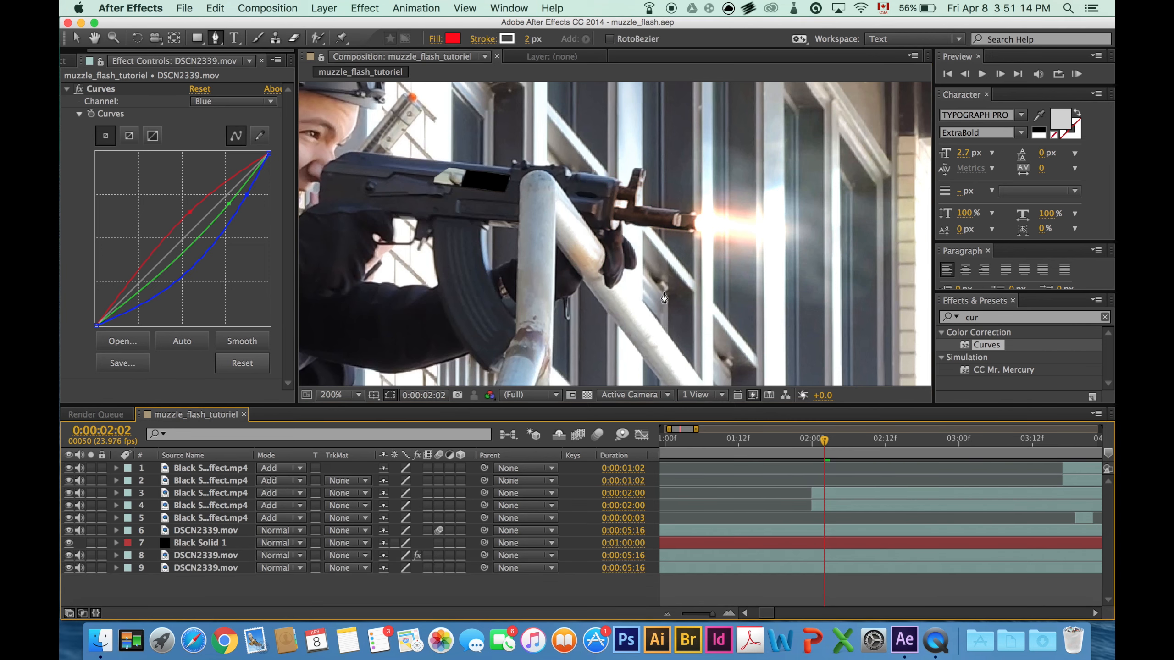
- Examine the masked flash light on the barrel, handrail and glove around 0:00:02:02
{"action": "key", "text": "comma"}
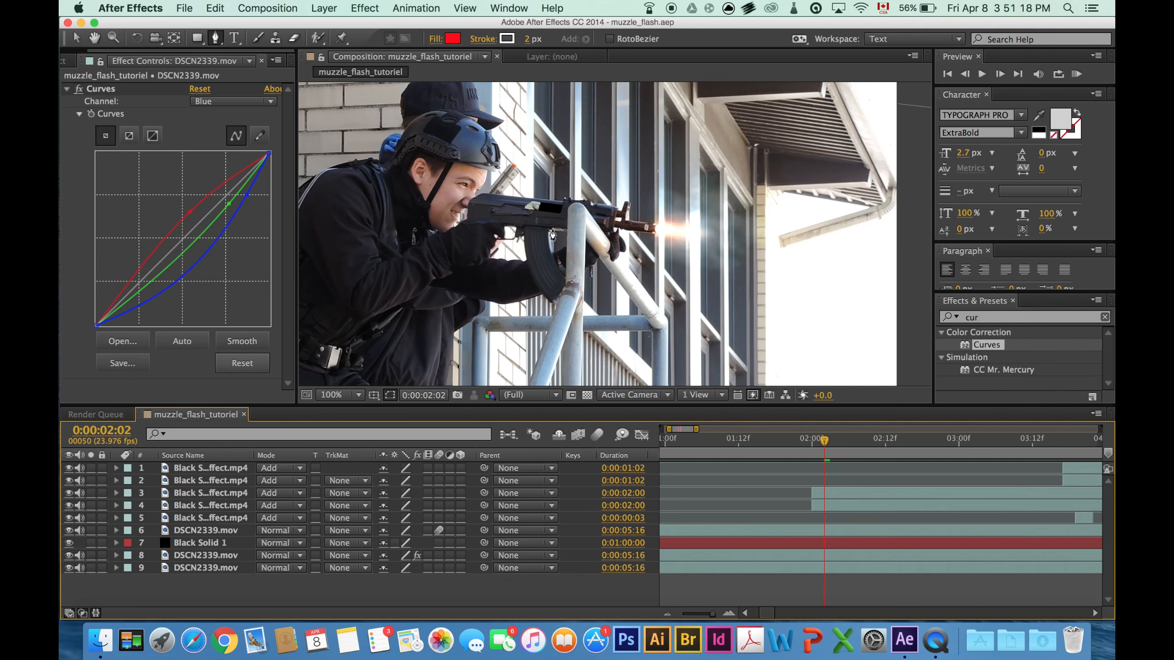
{"action": "key", "text": "period"}
{"action": "left_click_drag", "start_coordinate": [549, 208], "coordinate": [644, 287]}
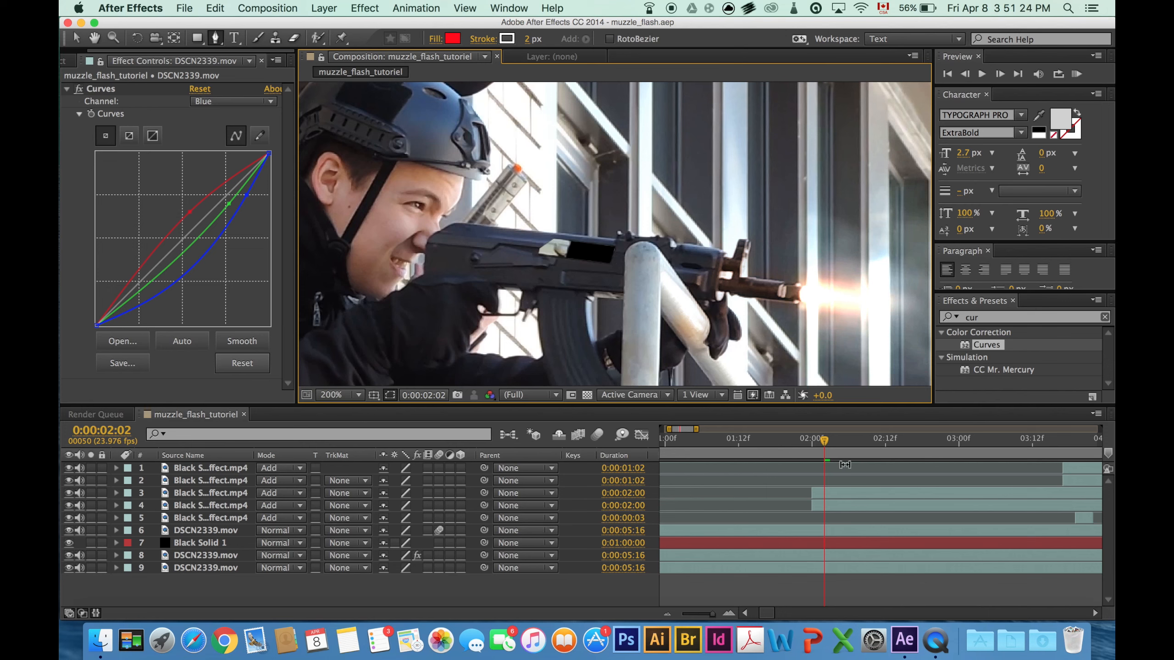
{"action": "left_click_drag", "start_coordinate": [824, 439], "coordinate": [824, 441]}
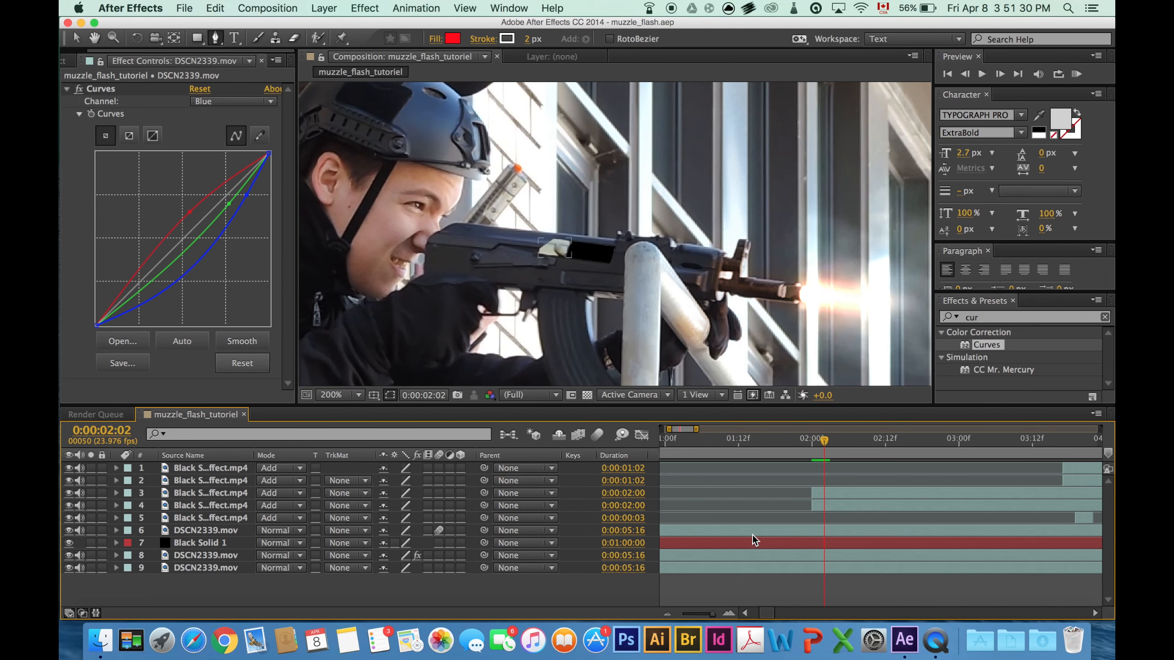
- Split the tinted footage layer at 0:00:02:02 and delete the portion before that frame
{"action": "left_click", "coordinate": [737, 555]}
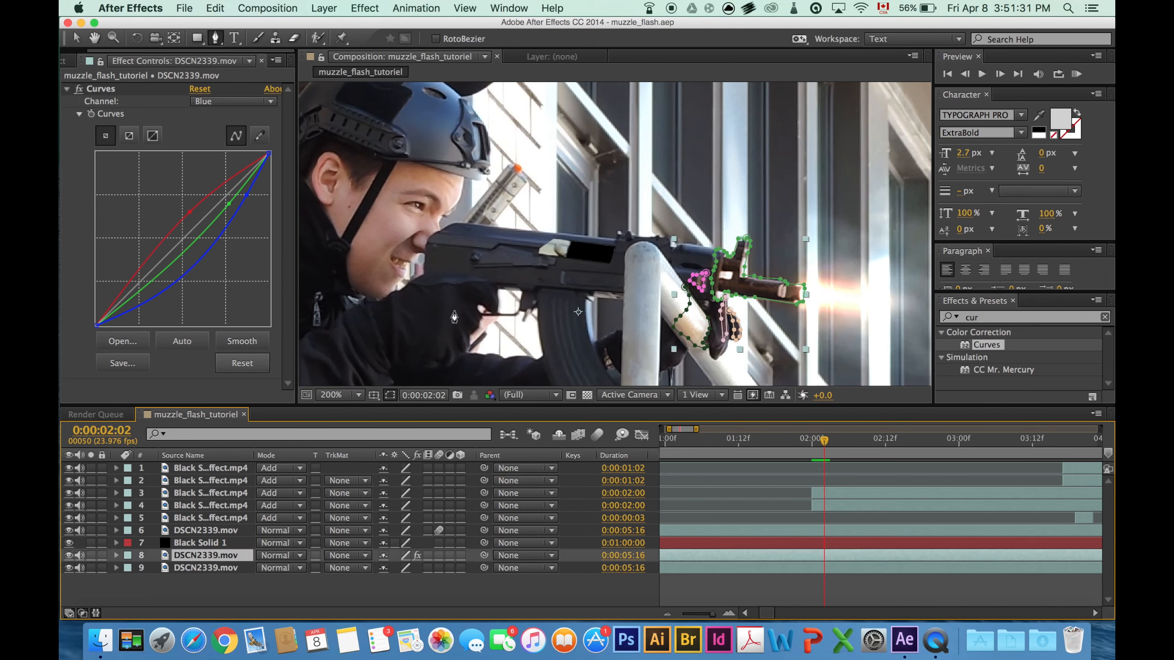
{"action": "left_click", "coordinate": [215, 8]}
{"action": "left_click", "coordinate": [240, 183]}
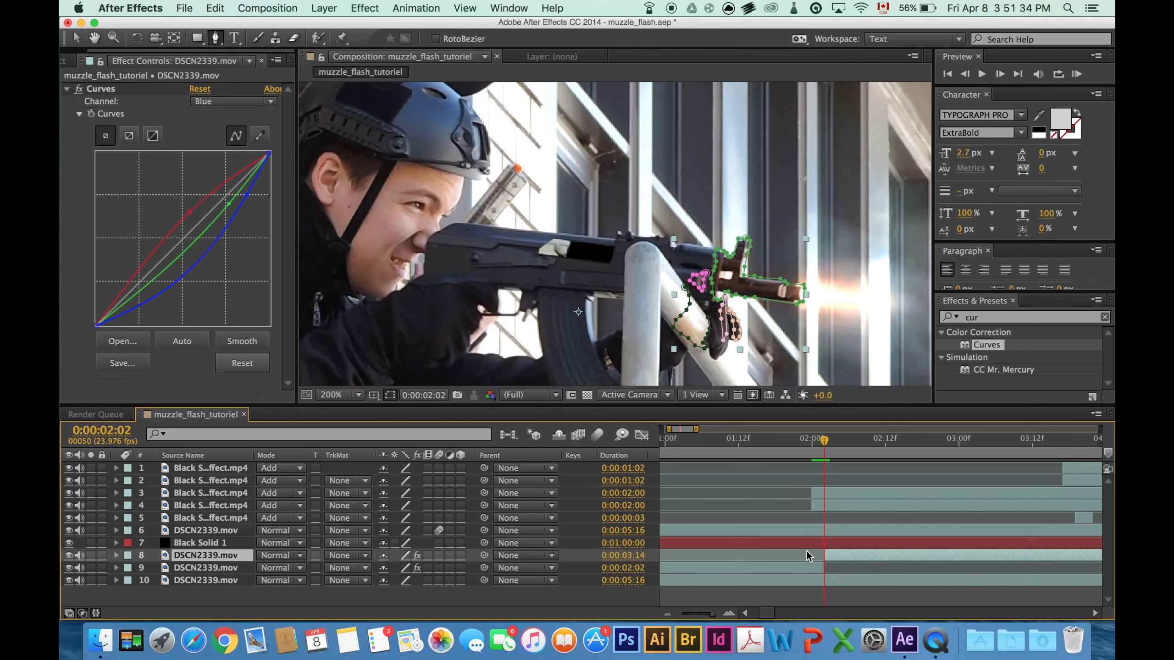
{"action": "left_click", "coordinate": [812, 572]}
{"action": "key", "text": "Delete"}
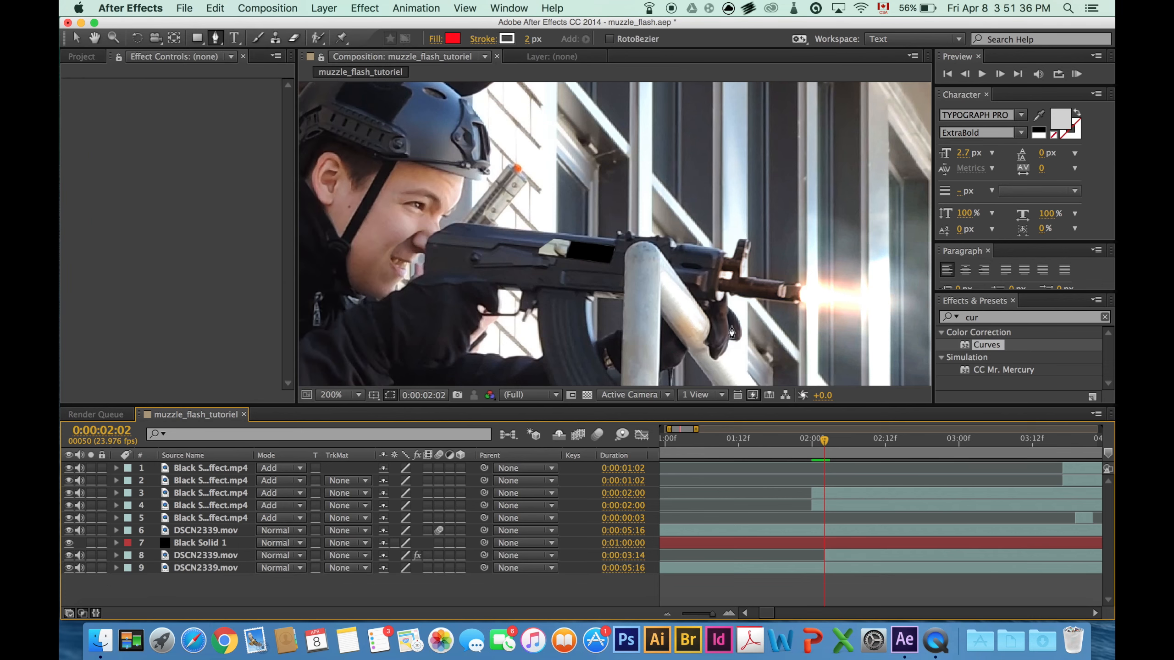
- Start a new mask on the trimmed tinted layer, tracing down the front edge of the rifle's magazine
{"action": "key", "text": "."}
{"action": "key", "text": "h"}
{"action": "mouse_move", "coordinate": [794, 303]}
{"action": "left_mouse_down"}
{"action": "mouse_move", "coordinate": [698, 180]}
{"action": "mouse_move", "coordinate": [661, 168]}
{"action": "left_mouse_up"}
{"action": "key", "text": "g"}
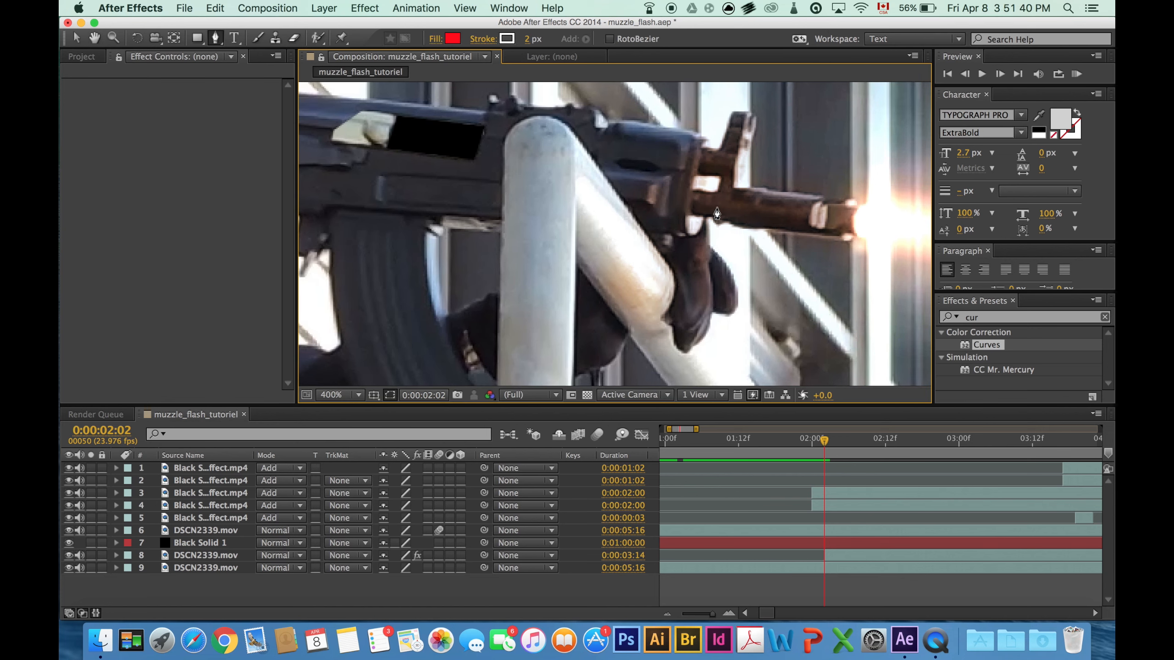
{"action": "left_click_drag", "start_coordinate": [716, 213], "coordinate": [648, 194]}
{"action": "left_click", "coordinate": [836, 553]}
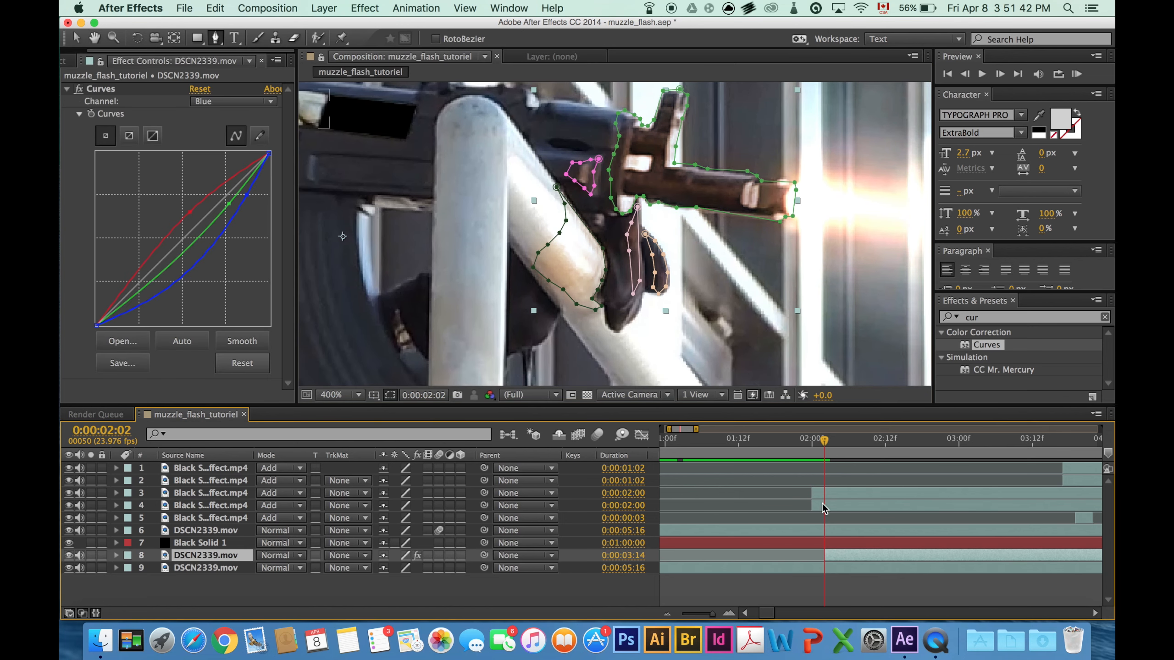
{"action": "left_click", "coordinate": [116, 555]}
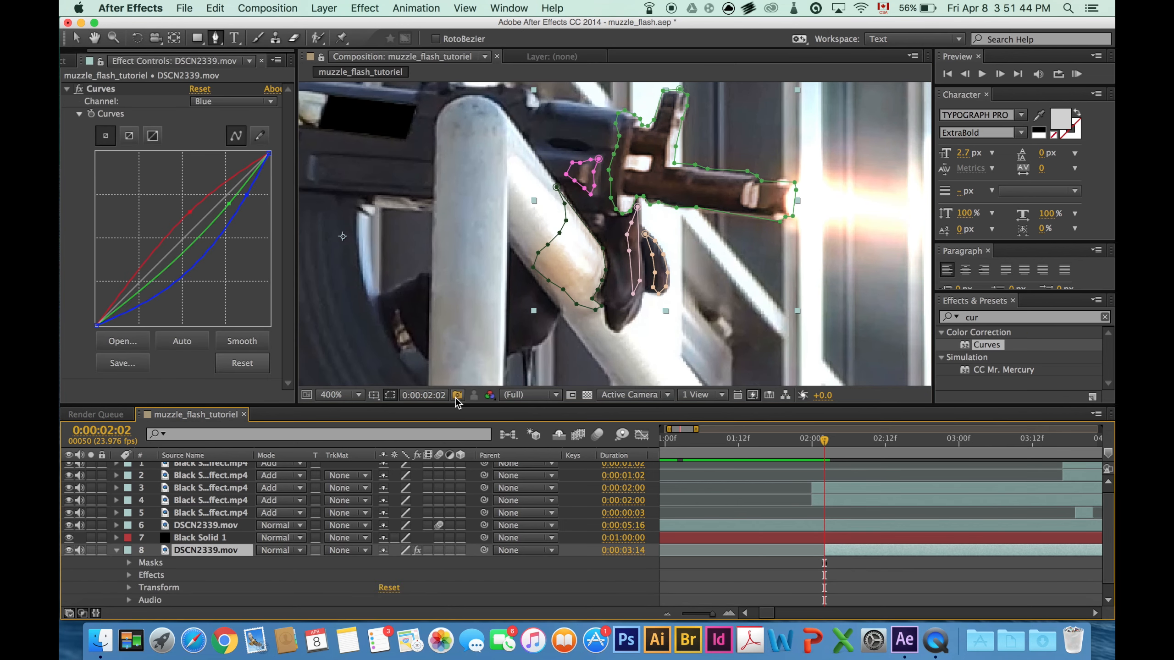
{"action": "left_click_drag", "start_coordinate": [374, 320], "coordinate": [718, 232]}
{"action": "key", "text": "period"}
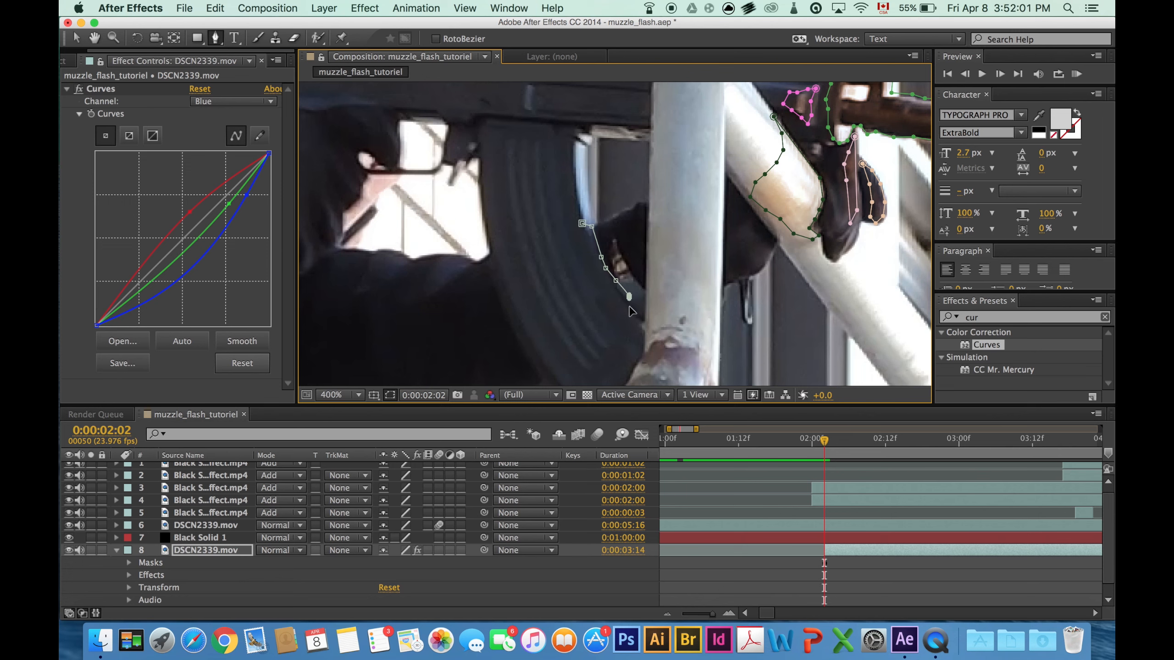
- Extend the open mask path along the upper edge of the rifle's receiver towards the rear sight
{"action": "scroll", "coordinate": [105, 572], "scroll_direction": "down", "scroll_amount": 1}
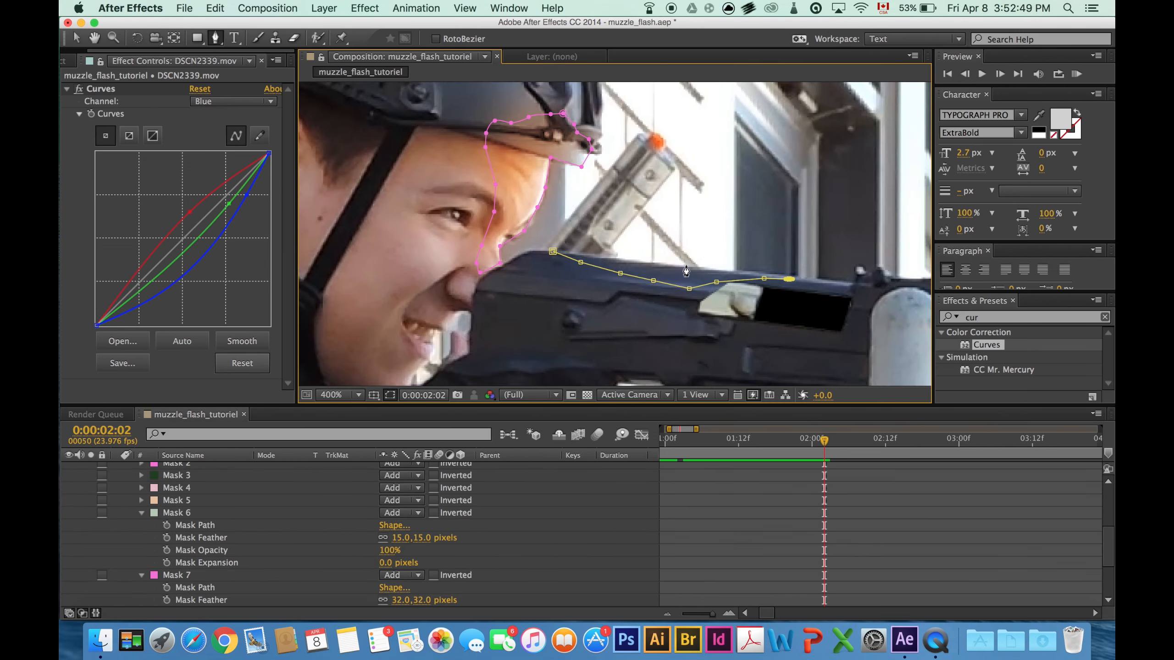
{"action": "left_click", "coordinate": [769, 278]}
{"action": "left_click", "coordinate": [856, 287]}
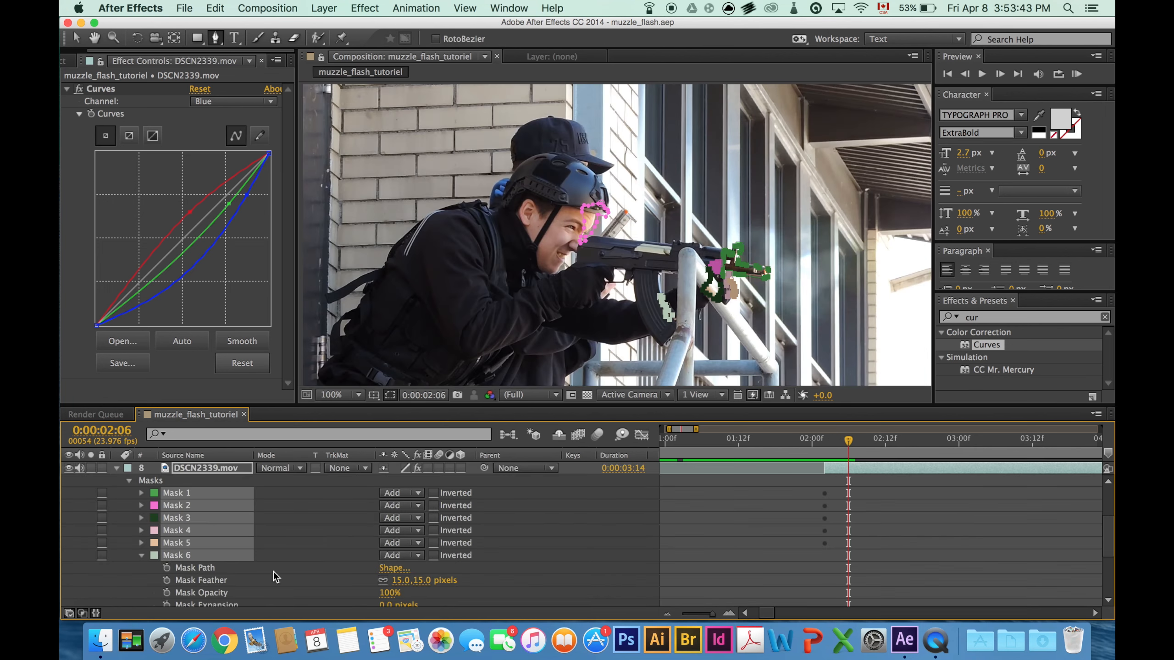
- Turn on path keyframing for Mask 6, with its first keyframe at 0:00:02:02, and advance to 0:00:02:03
{"action": "left_click", "coordinate": [166, 567]}
{"action": "left_click", "coordinate": [141, 555]}
{"action": "left_click_drag", "start_coordinate": [848, 442], "coordinate": [824, 441]}
{"action": "left_click", "coordinate": [167, 580]}
{"action": "key", "text": "k"}
{"action": "left_click", "coordinate": [141, 556]}
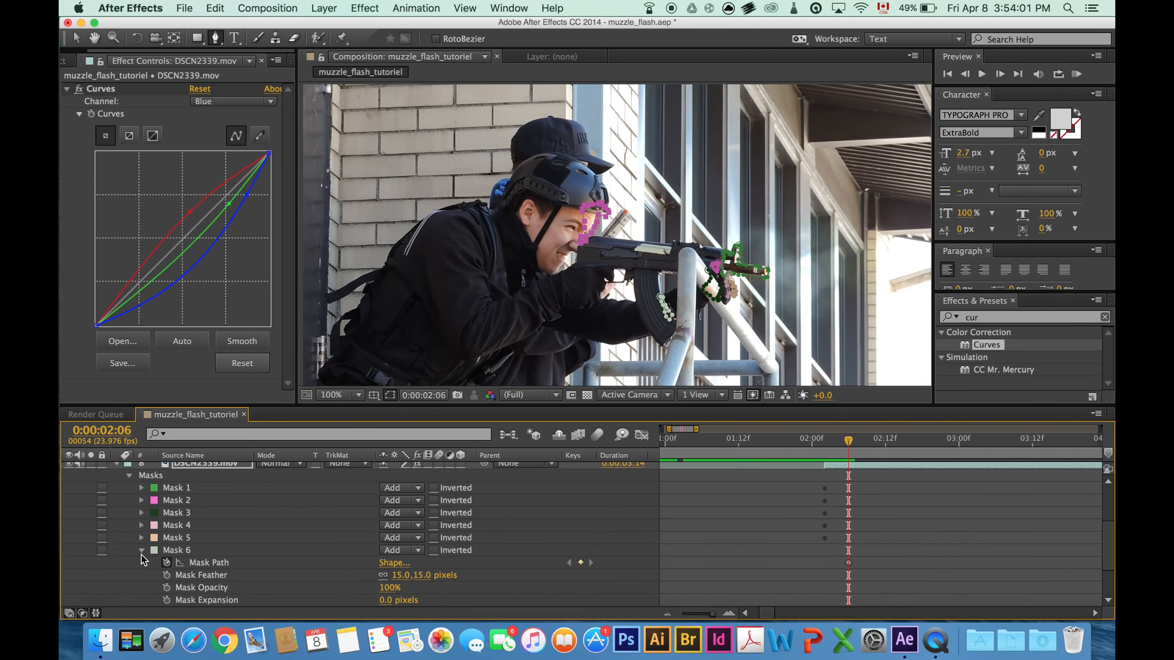
{"action": "key", "text": "j"}
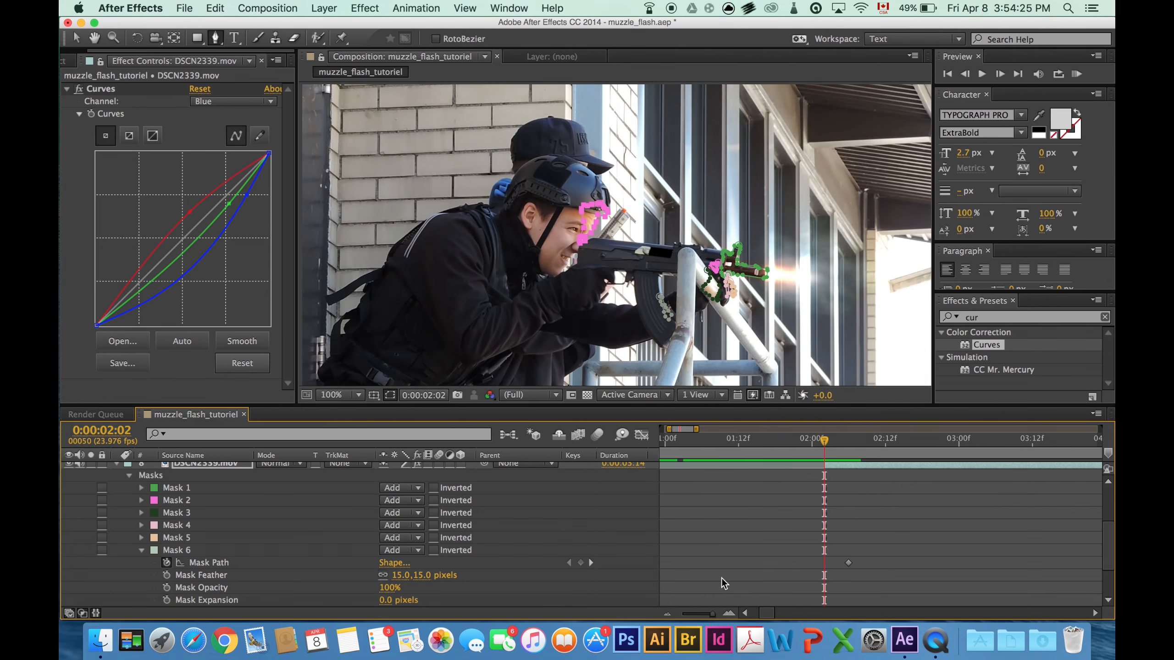
{"action": "key", "text": "Page_Down"}
{"action": "scroll", "coordinate": [832, 497], "scroll_direction": "up", "scroll_amount": 2}
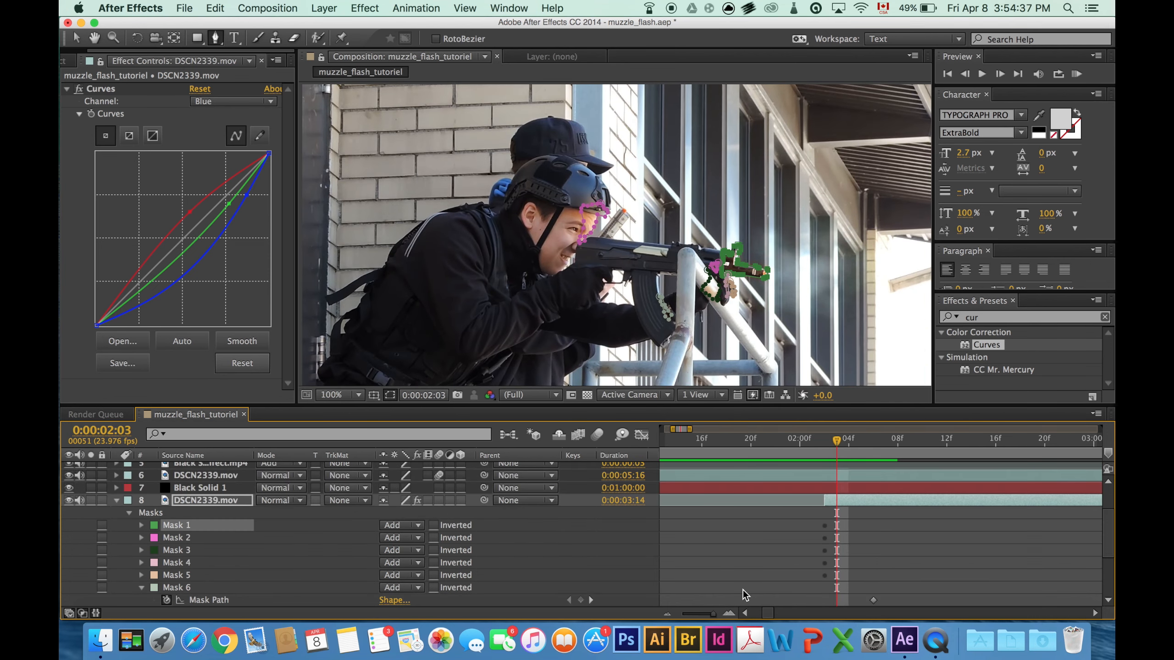
{"action": "left_click", "coordinate": [176, 587]}
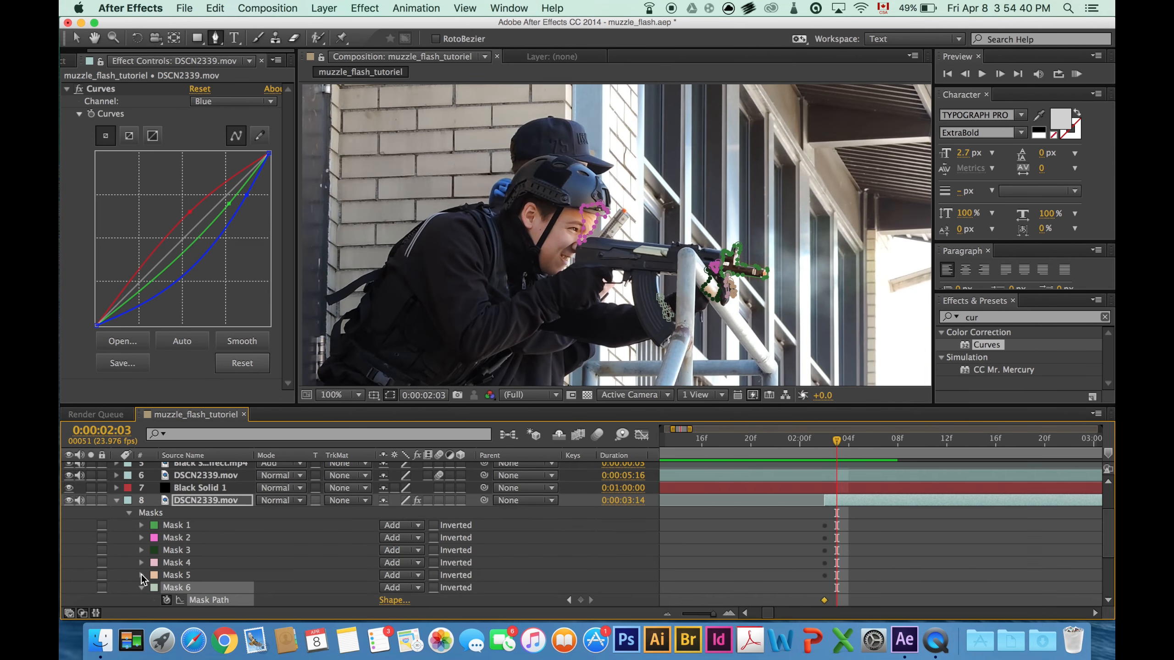
- Collapse the individual mask properties, select Masks 1 to 7 and move them all outside the picture at 0:00:02:03
{"action": "left_click", "coordinate": [141, 574]}
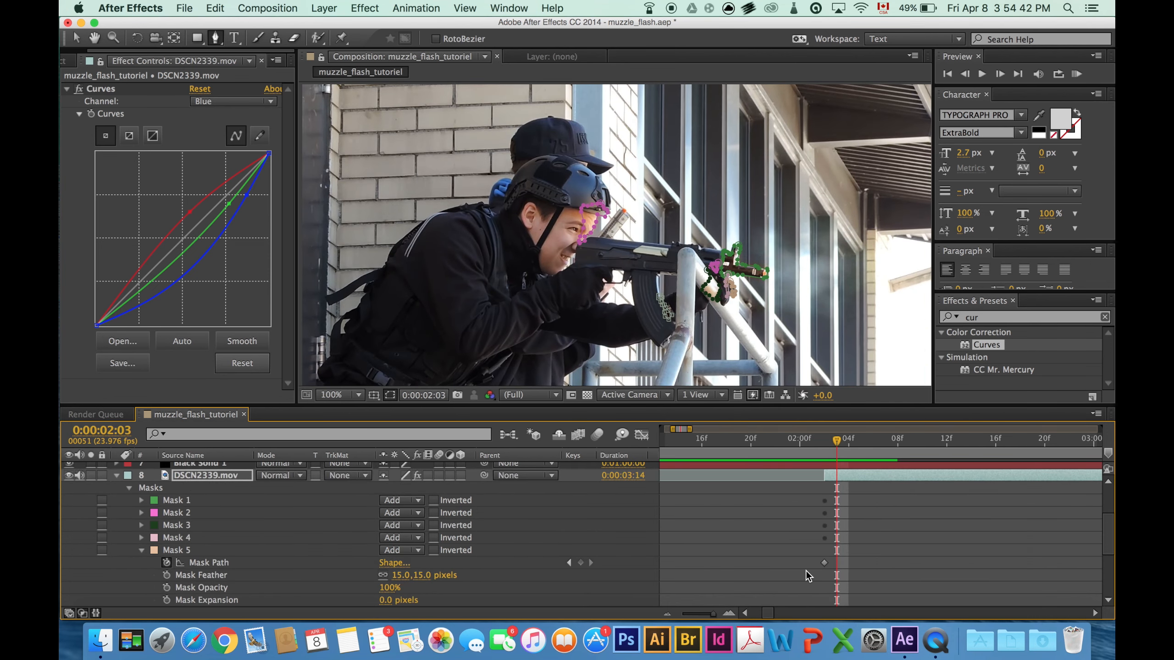
{"action": "left_click", "coordinate": [746, 554]}
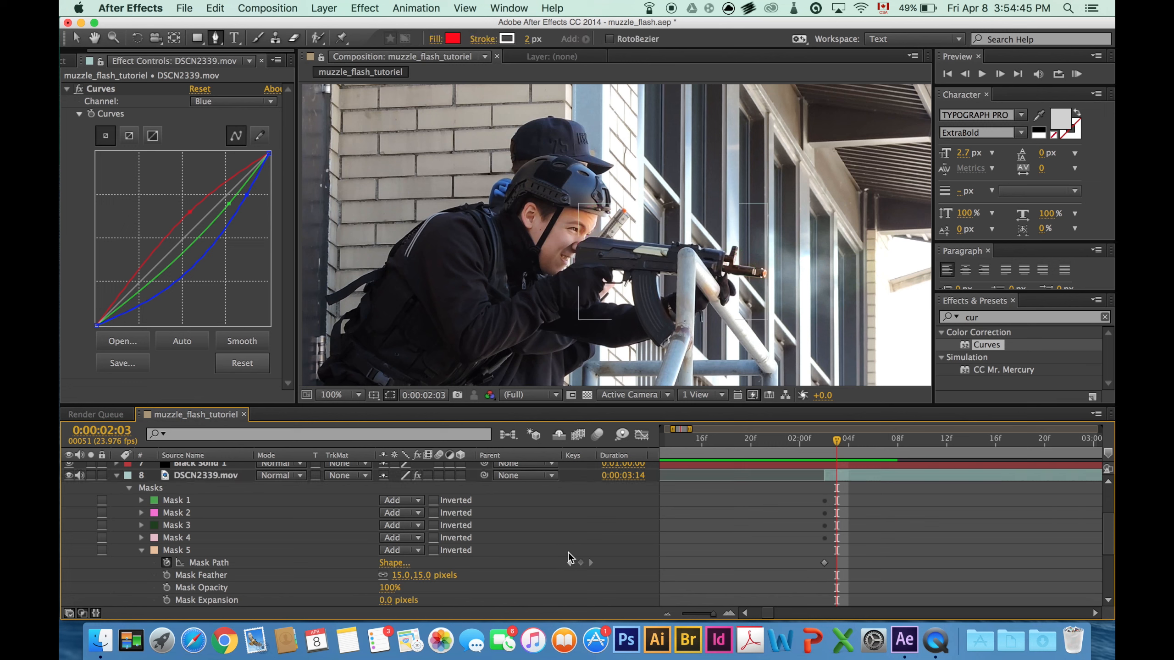
{"action": "left_click", "coordinate": [190, 551]}
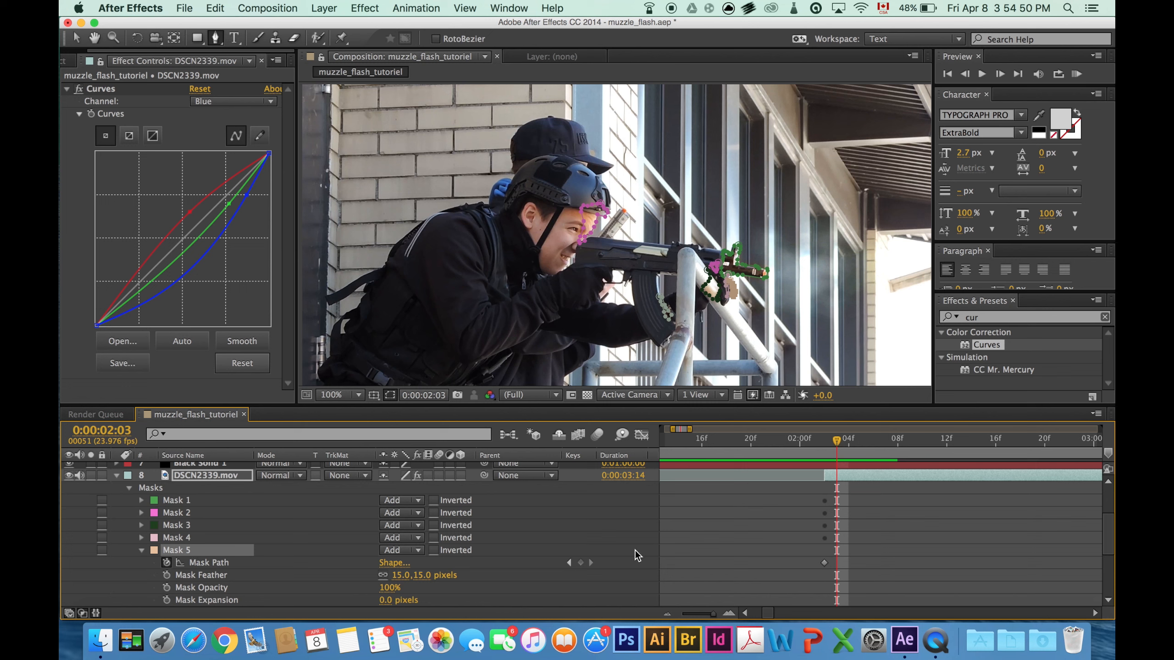
{"action": "left_click", "coordinate": [141, 550]}
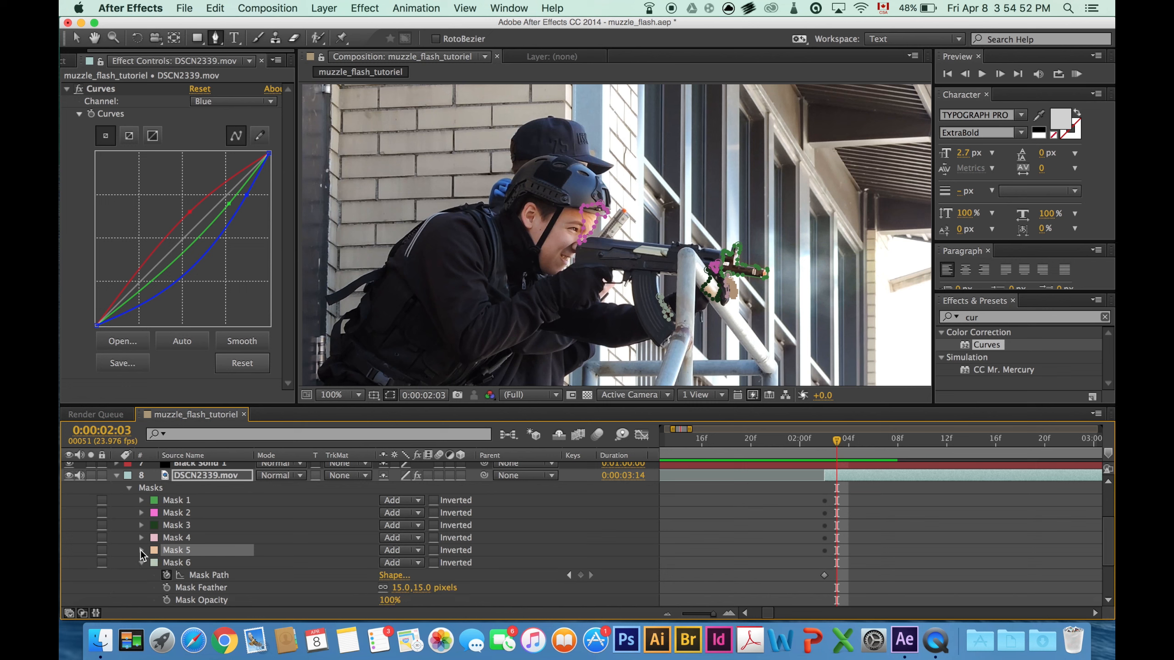
{"action": "left_click", "coordinate": [141, 562]}
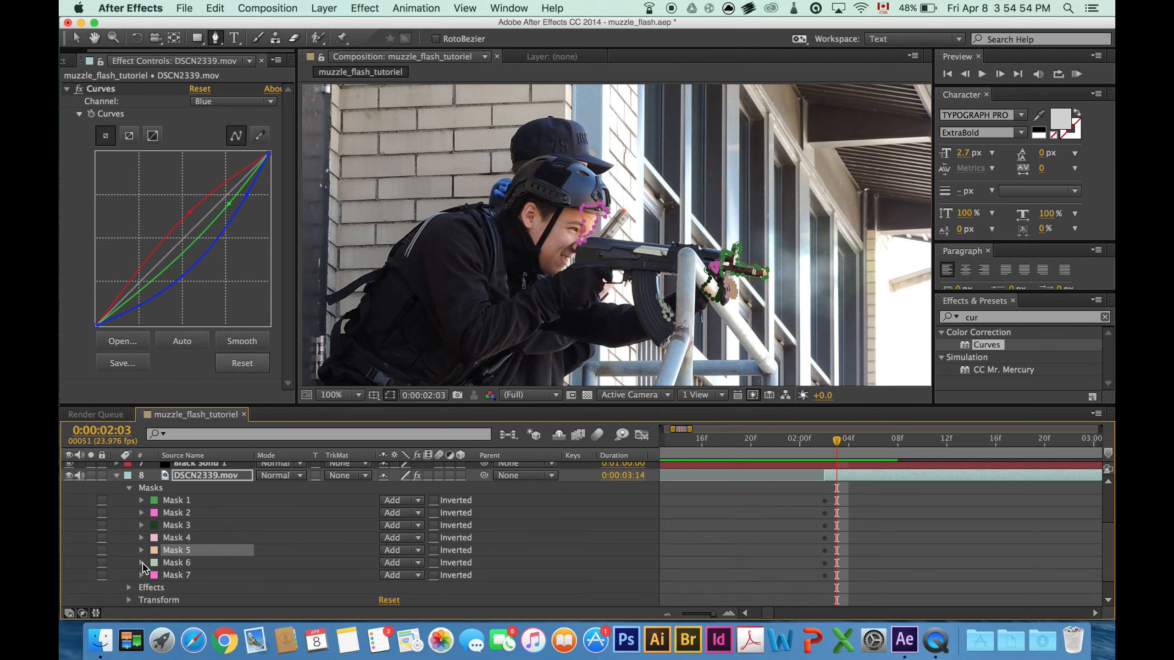
{"action": "left_click", "coordinate": [191, 502]}
{"action": "left_click", "coordinate": [193, 572], "text": "shift"}
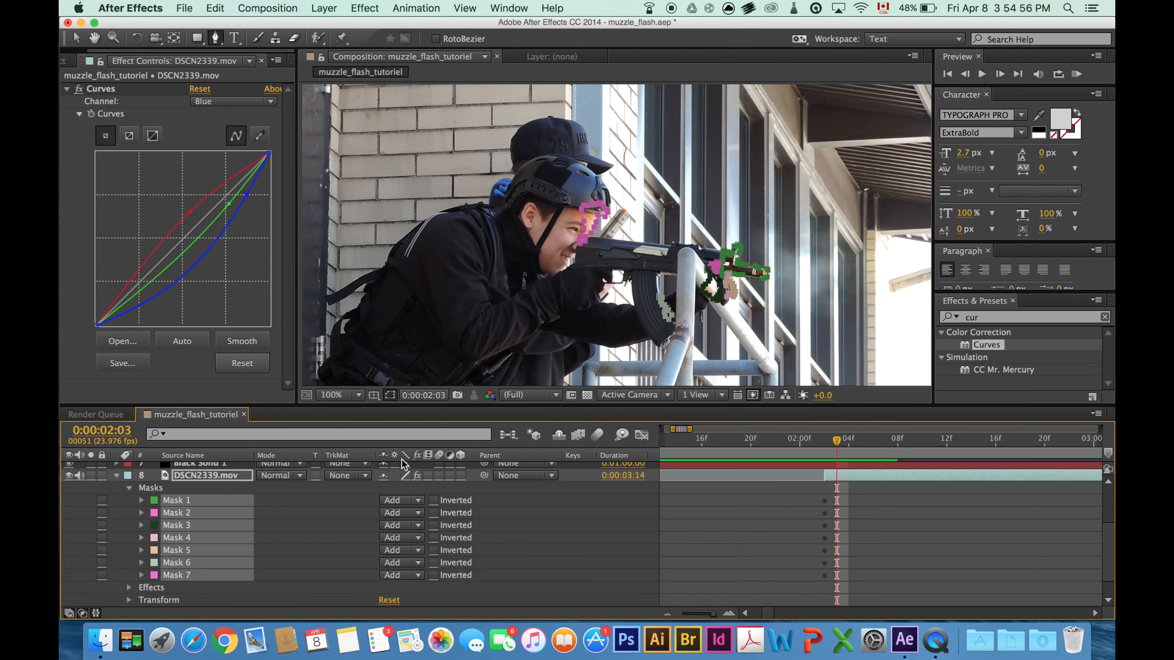
{"action": "key", "text": "comma"}
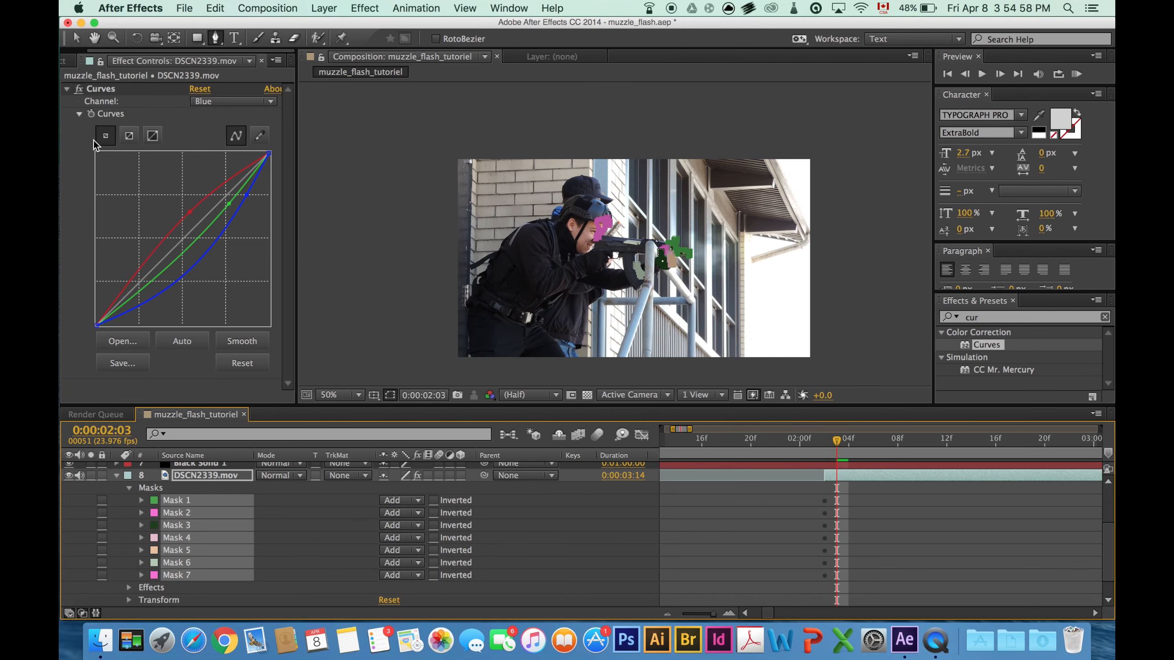
{"action": "left_click", "coordinate": [76, 38]}
{"action": "left_click_drag", "start_coordinate": [600, 239], "coordinate": [288, 195]}
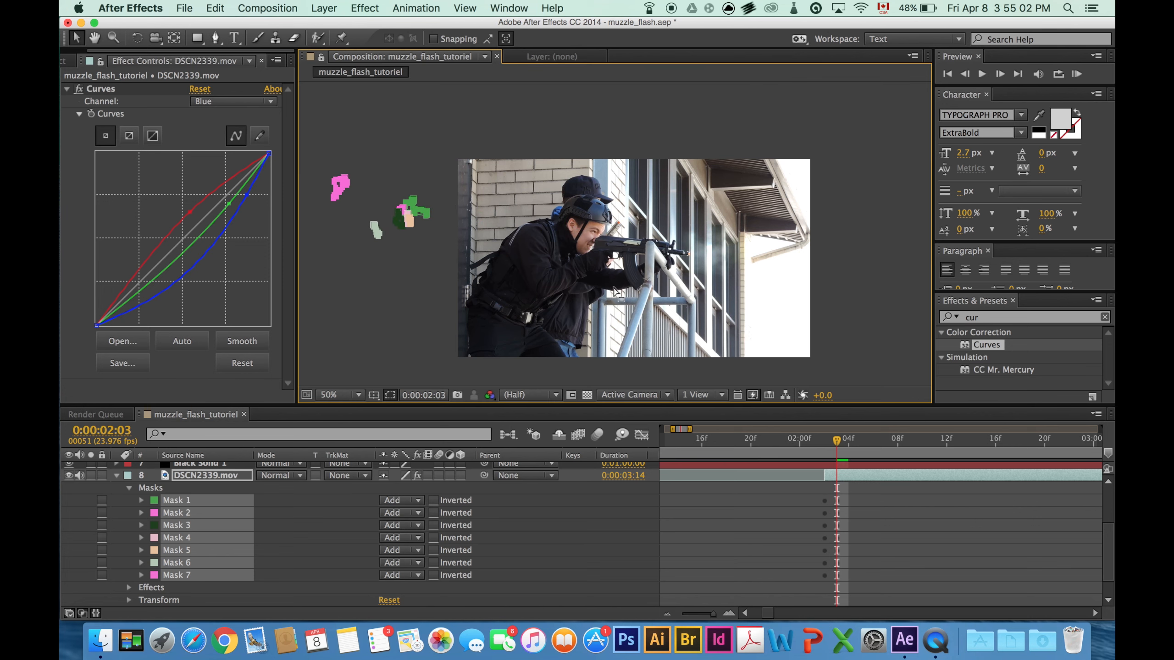
{"action": "key", "text": "period"}
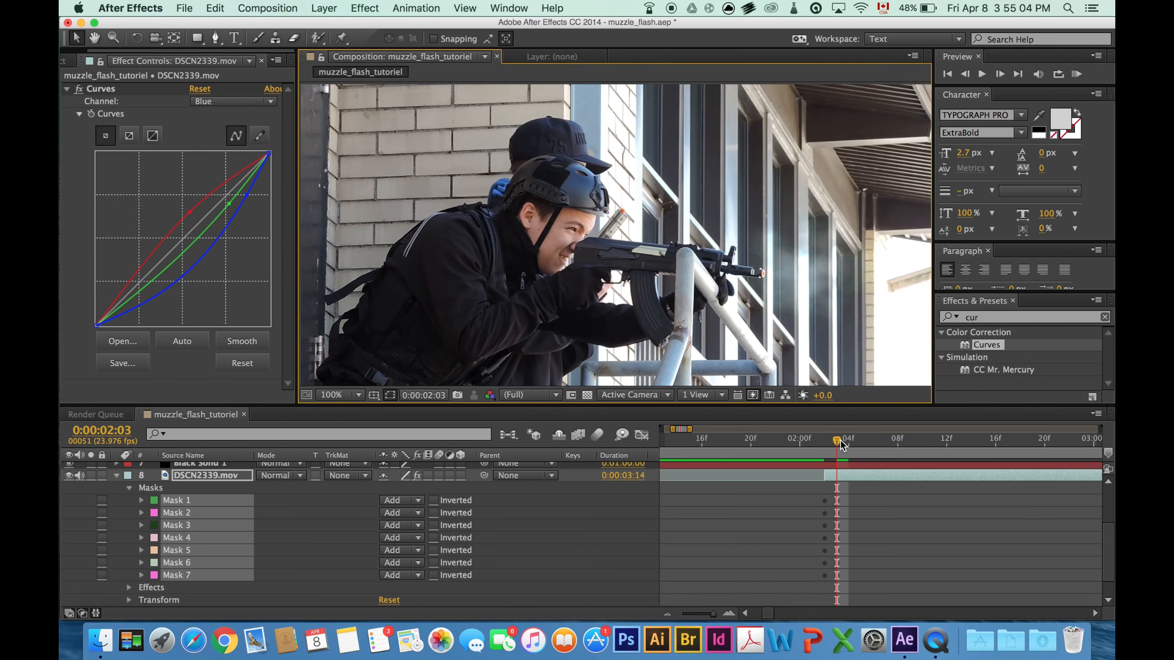
- At 0:00:02:04, move all seven masks back over the picture and align them with the barrel, handrail, glove, magazine and face
{"action": "left_click_drag", "start_coordinate": [840, 440], "coordinate": [848, 443]}
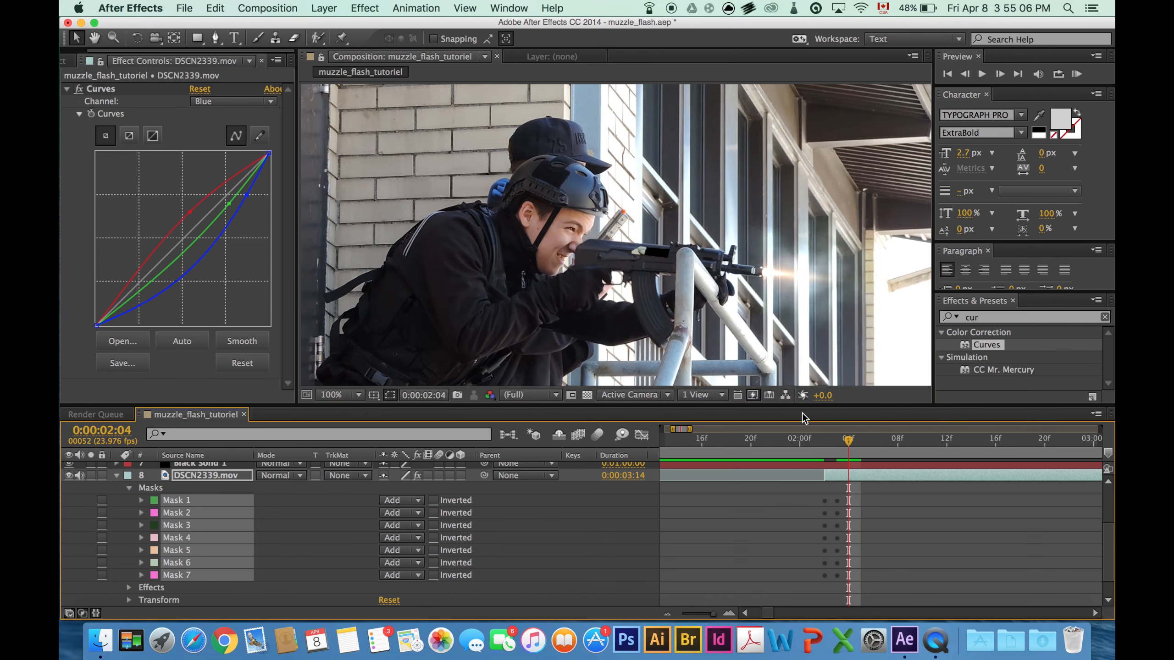
{"action": "key", "text": "comma"}
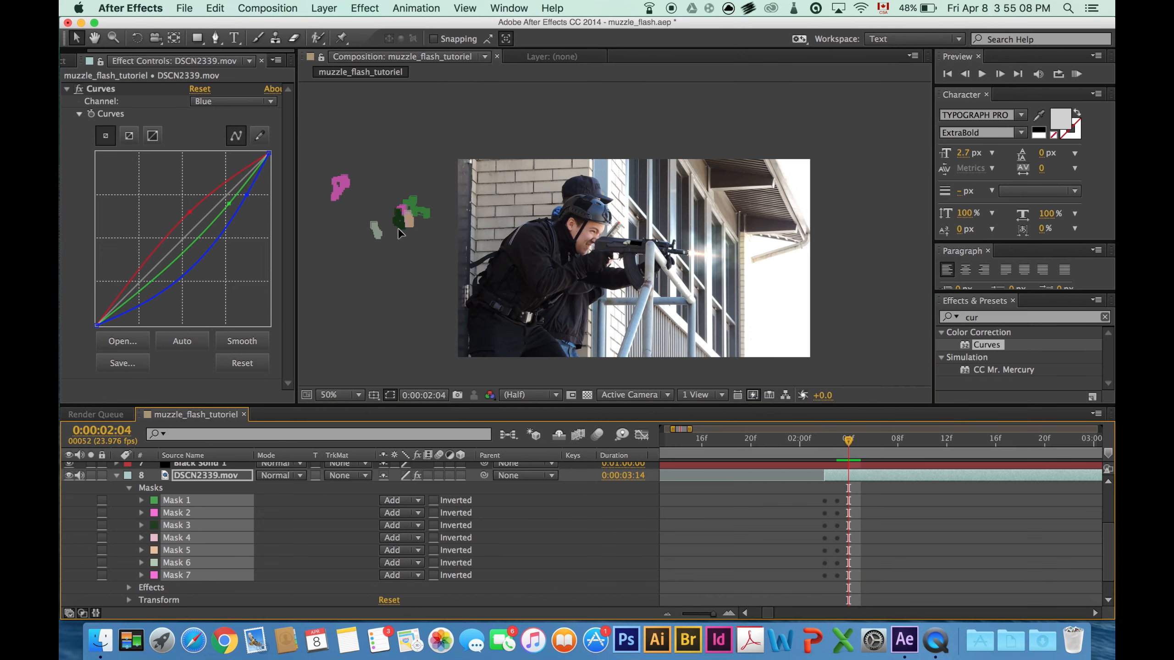
{"action": "left_click_drag", "start_coordinate": [398, 227], "coordinate": [575, 232]}
{"action": "scroll", "coordinate": [661, 276], "scroll_direction": "up", "scroll_amount": 6}
{"action": "key", "text": "space"}
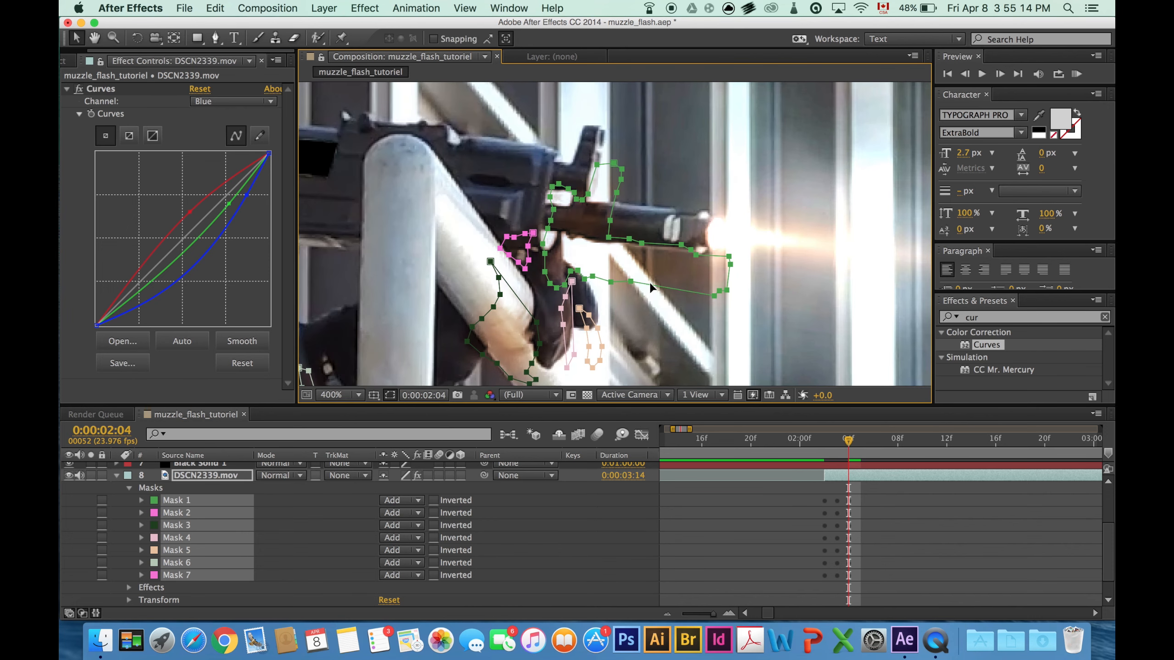
{"action": "left_click_drag", "start_coordinate": [650, 282], "coordinate": [636, 246]}
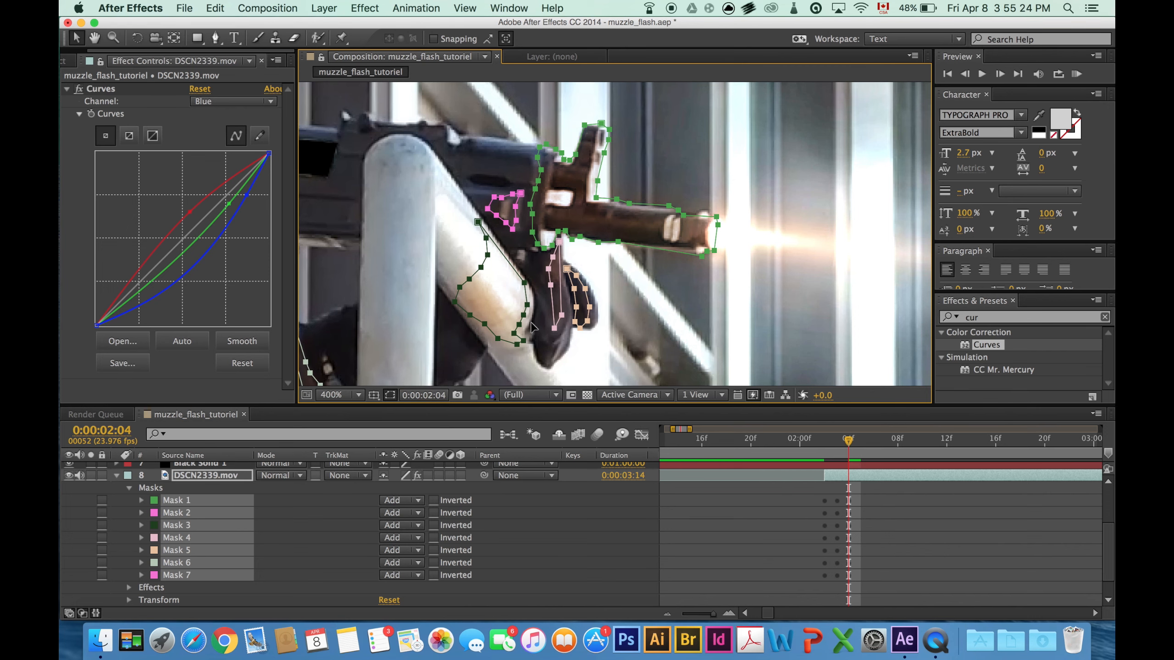
{"action": "scroll", "coordinate": [657, 316], "scroll_direction": "down", "scroll_amount": 2}
{"action": "left_click_drag", "start_coordinate": [465, 236], "coordinate": [490, 247]}
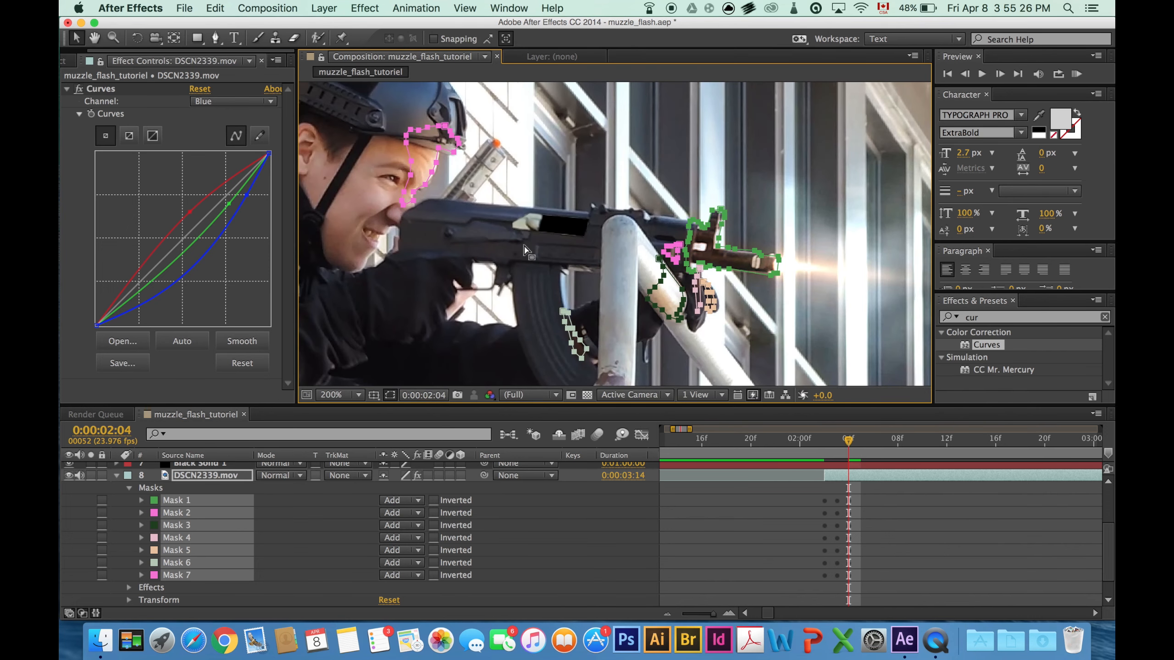
{"action": "scroll", "coordinate": [541, 264], "scroll_direction": "down", "scroll_amount": 1}
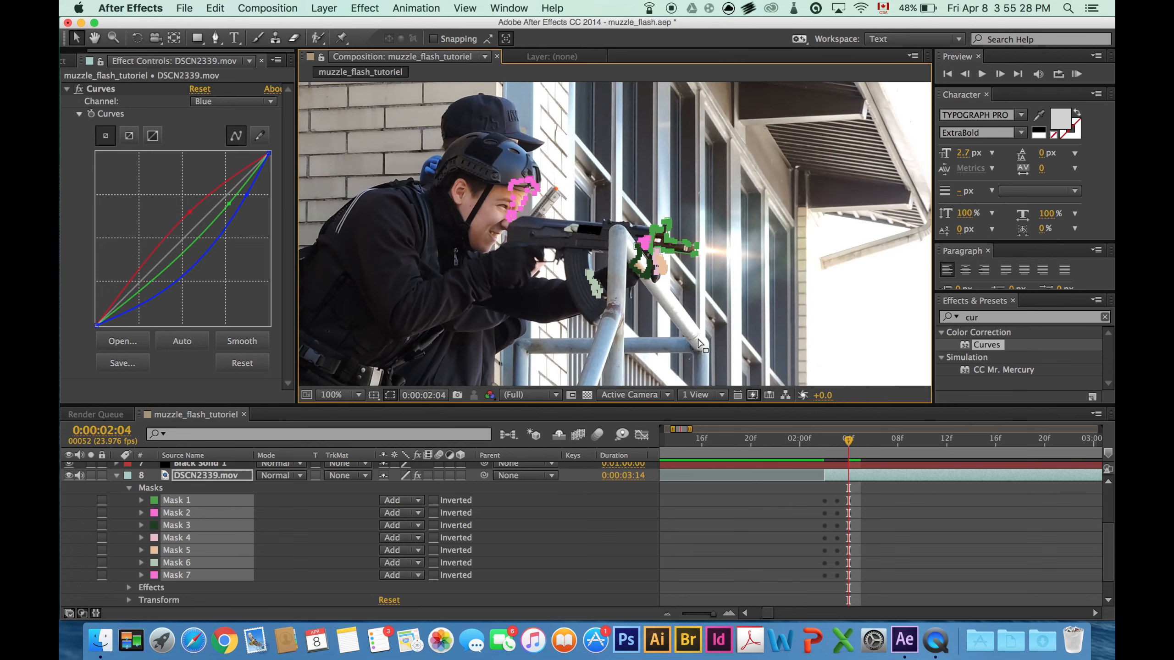
- At 0:00:02:06, move all seven masks outside the picture again
{"action": "left_click_drag", "start_coordinate": [849, 445], "coordinate": [870, 444]}
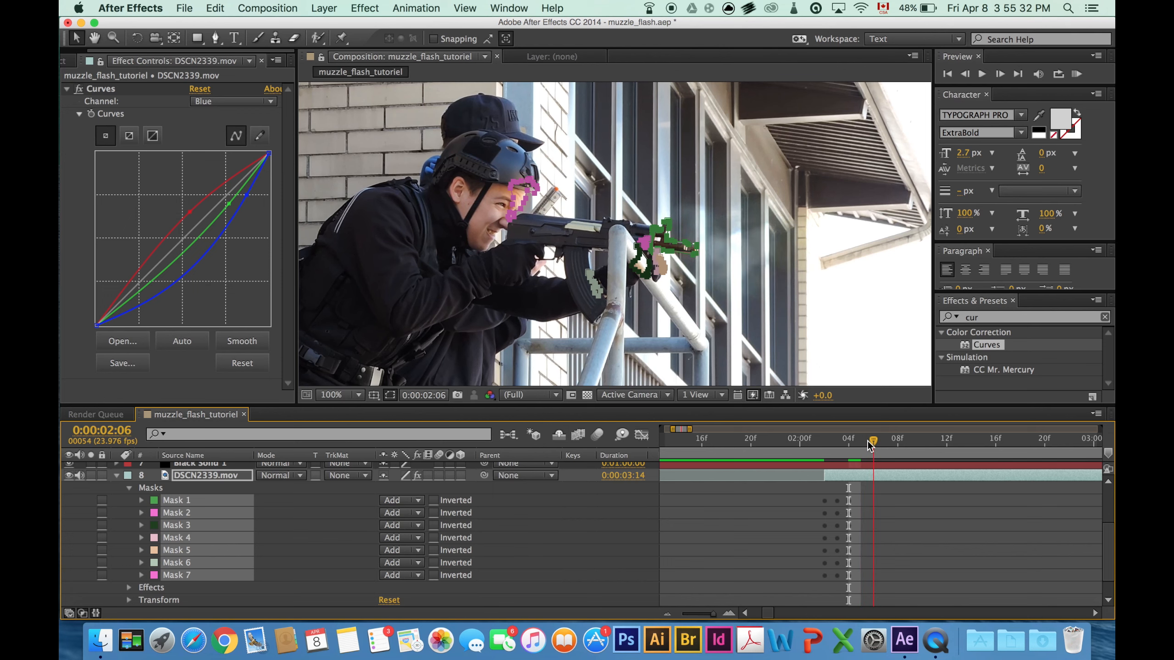
{"action": "scroll", "coordinate": [576, 223], "scroll_direction": "down", "scroll_amount": 1}
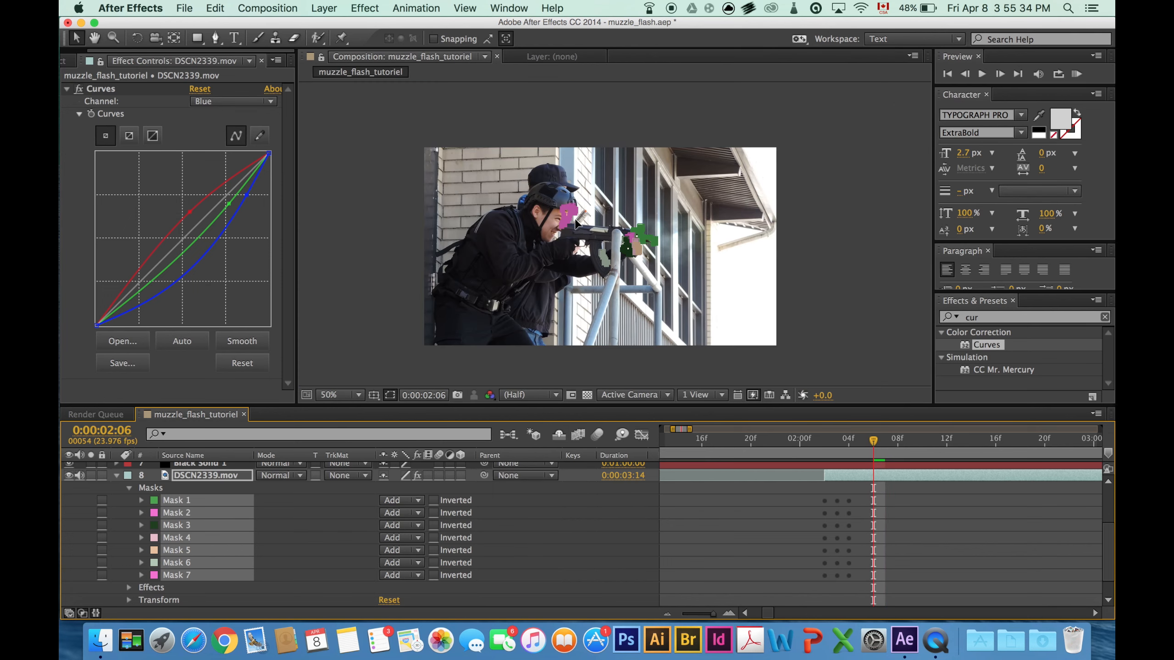
{"action": "left_click_drag", "start_coordinate": [568, 224], "coordinate": [336, 166]}
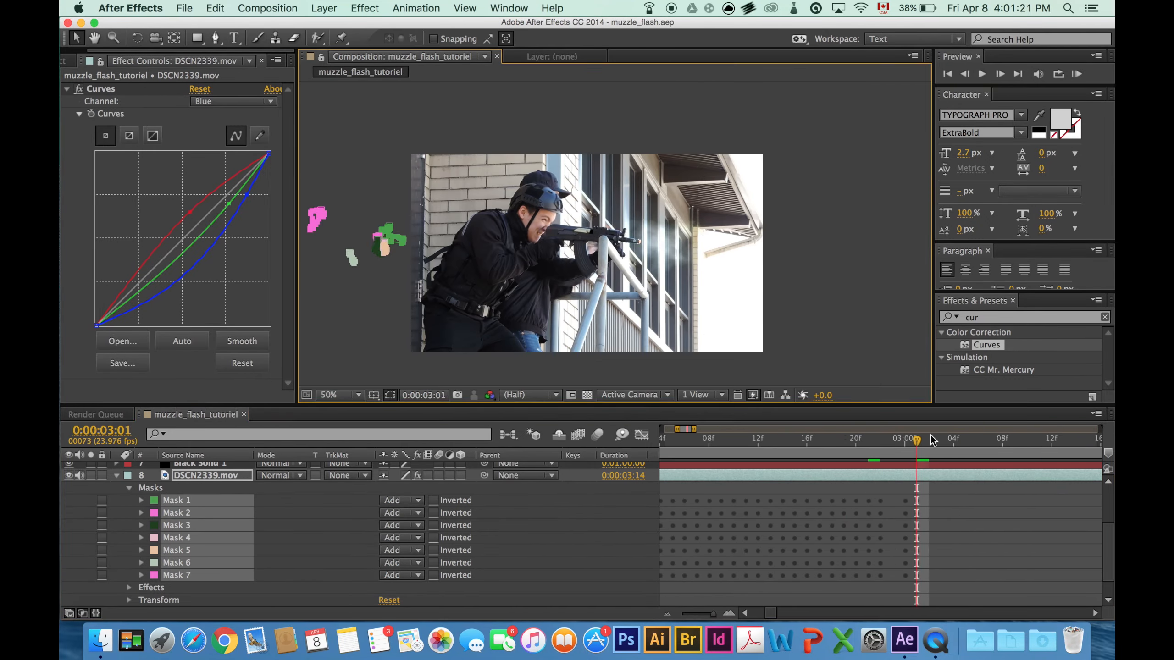
- Advance to 0:00:03:19 and keyframe Mask 3's opacity at 0%
{"action": "key", "text": "Page_Down"}
{"action": "key", "text": "Page_Down"}
{"action": "scroll", "coordinate": [614, 234], "scroll_direction": "up", "scroll_amount": 2}
{"action": "key", "text": "Page_Down"}
{"action": "scroll", "coordinate": [408, 218], "scroll_direction": "down", "scroll_amount": 2}
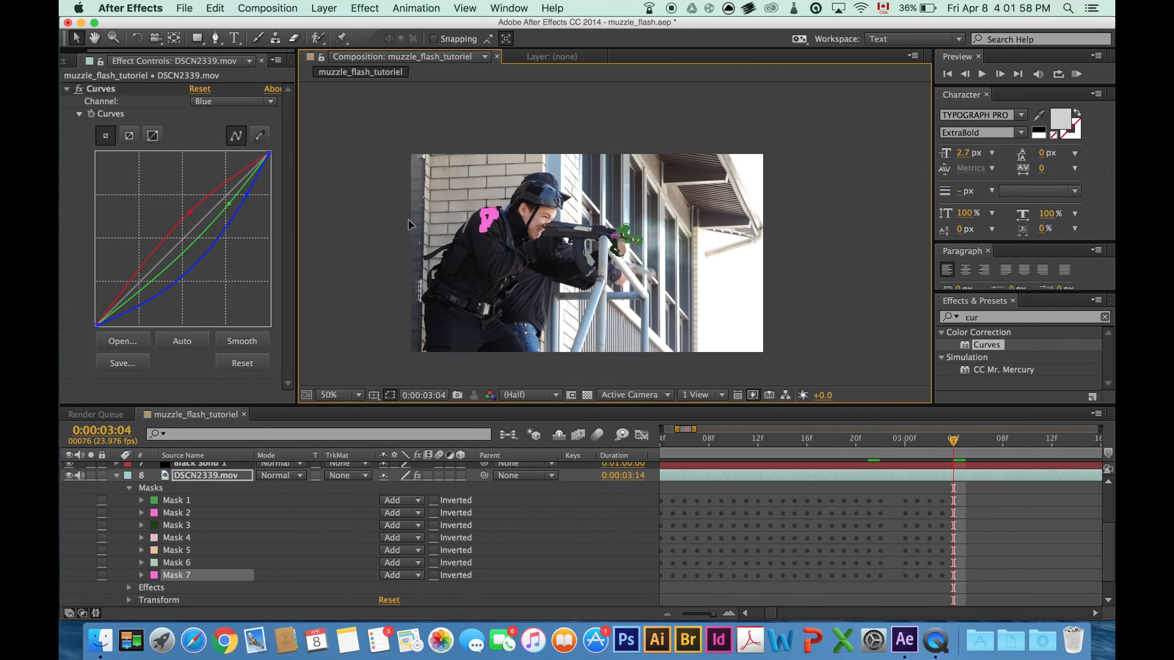
{"action": "key", "text": "Page_Down"}
{"action": "key", "text": "Page_Down"}
{"action": "key", "text": "Page_Down"}
{"action": "key", "text": "Page_Down"}
{"action": "key", "text": "Page_Down"}
{"action": "key", "text": "Page_Down"}
{"action": "key", "text": "Page_Down"}
{"action": "key", "text": "Page_Down"}
{"action": "key", "text": "Page_Down"}
{"action": "key", "text": "Page_Down"}
{"action": "key", "text": "Page_Down"}
{"action": "key", "text": "Page_Down"}
{"action": "key", "text": "Page_Down"}
{"action": "key", "text": "Page_Down"}
{"action": "key", "text": "Page_Down"}
{"action": "scroll", "coordinate": [614, 234], "scroll_direction": "up", "scroll_amount": 2}
{"action": "left_click", "coordinate": [141, 525]}
{"action": "left_click", "coordinate": [395, 562]}
{"action": "scroll", "coordinate": [614, 234], "scroll_direction": "down", "scroll_amount": 2}
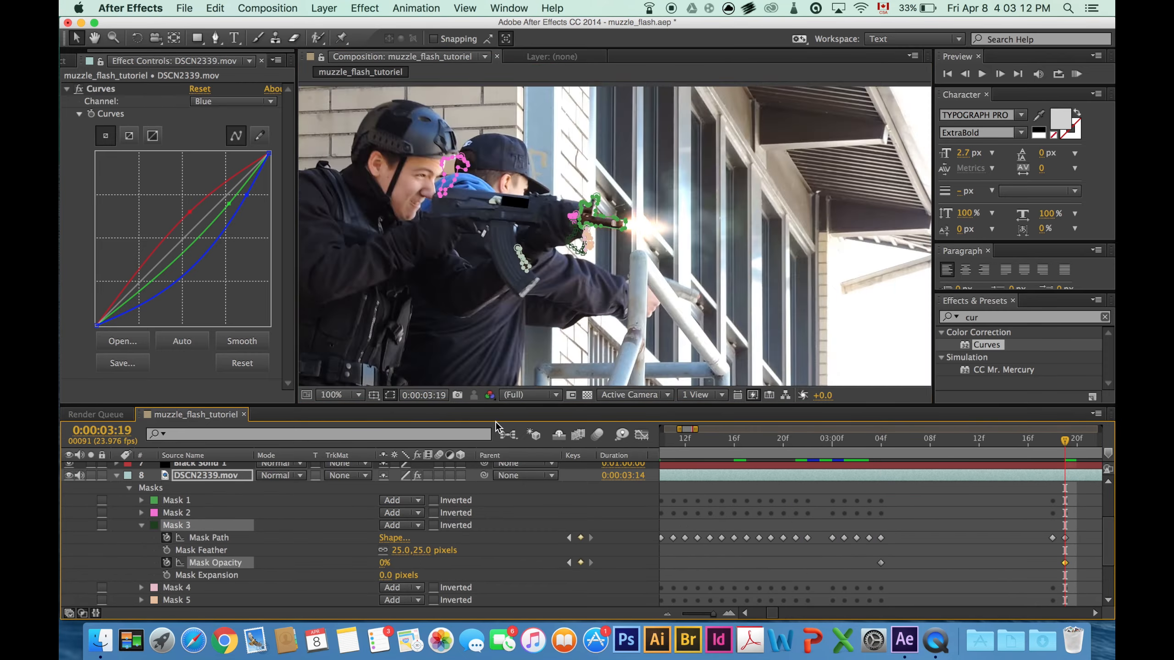
{"action": "left_click", "coordinate": [141, 526]}
- Select Masks 3 to 5 and move them away from the rifle's front end at 0:00:03:19
{"action": "left_click", "coordinate": [176, 525]}
{"action": "left_click", "coordinate": [176, 551], "text": "shift"}
{"action": "left_click_drag", "start_coordinate": [618, 244], "coordinate": [417, 262]}
{"action": "left_click_drag", "start_coordinate": [589, 254], "coordinate": [418, 284]}
- Adjust the points of Mask 1 so its outline follows the rifle's barrel and front sight at 0:00:03:19
{"action": "scroll", "coordinate": [555, 202], "scroll_direction": "up", "scroll_amount": 3}
{"action": "left_click", "coordinate": [524, 160]}
{"action": "left_click", "coordinate": [495, 295]}
{"action": "left_click", "coordinate": [524, 309]}
{"action": "scroll", "coordinate": [573, 261], "scroll_direction": "up", "scroll_amount": 1}
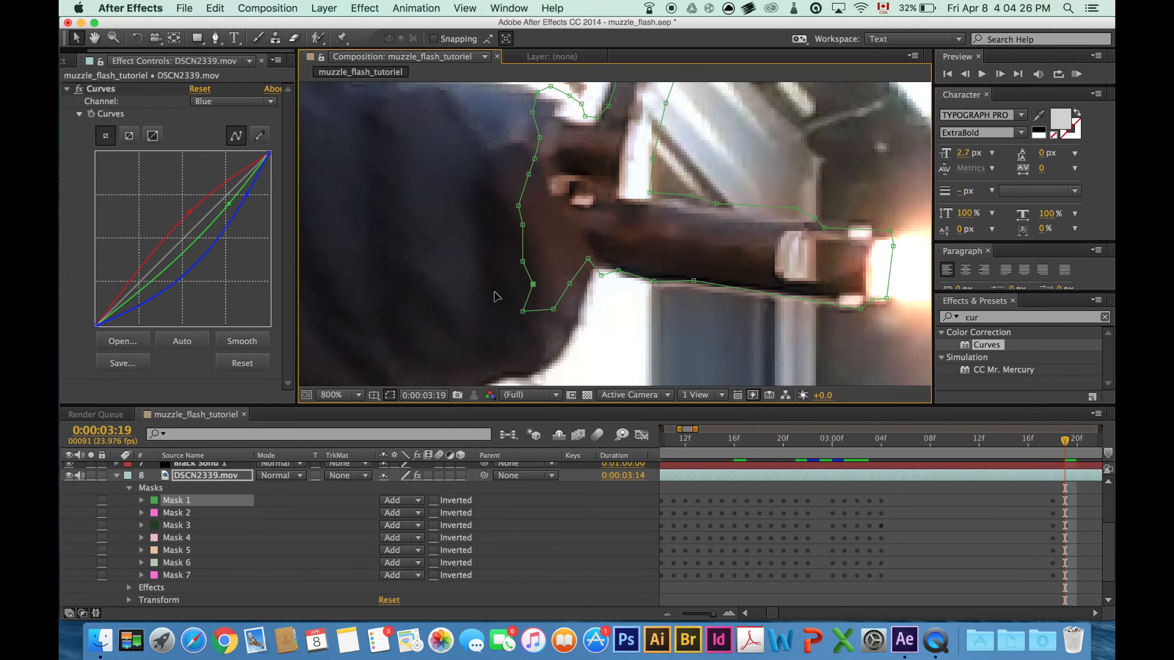
{"action": "left_click_drag", "start_coordinate": [593, 126], "coordinate": [670, 234]}
{"action": "scroll", "coordinate": [545, 220], "scroll_direction": "down", "scroll_amount": 2}
{"action": "left_click", "coordinate": [569, 272]}
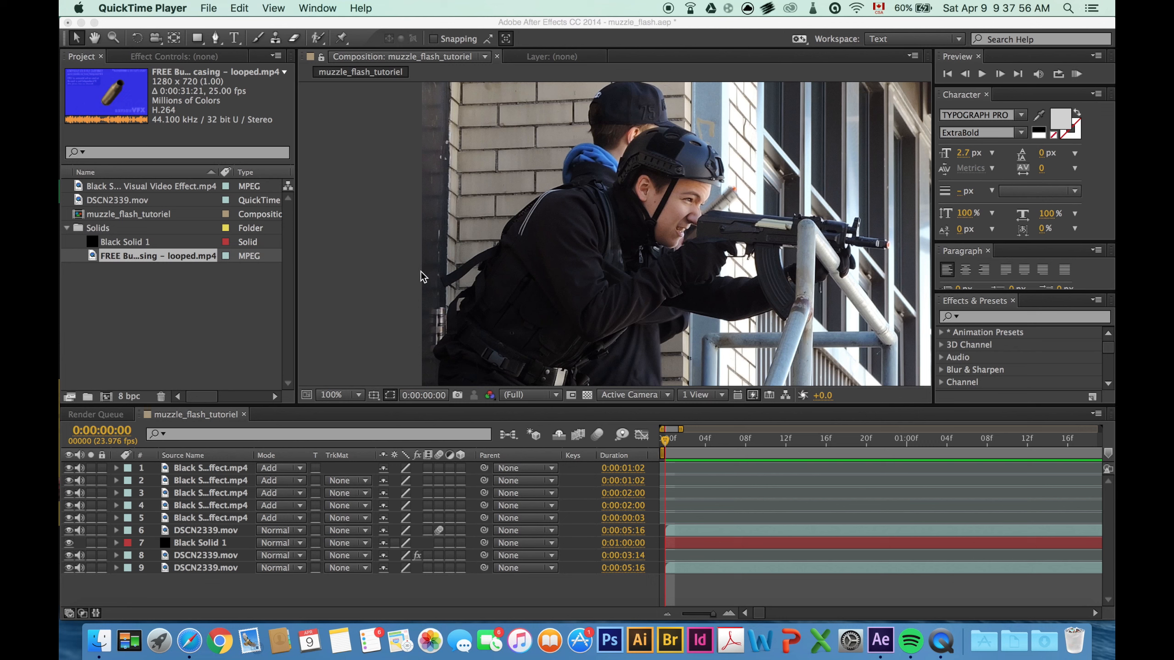
- Add the looped bullet casing clip to the composition as the topmost layer and bring the whole clip into view
{"action": "left_click", "coordinate": [128, 257]}
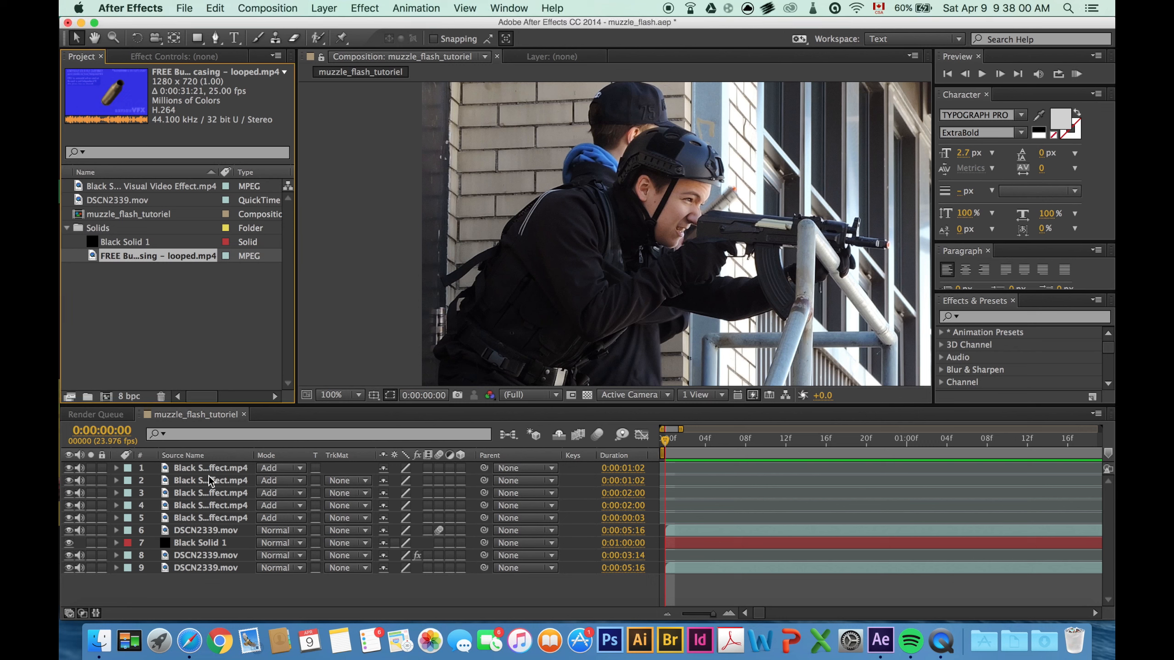
{"action": "left_click_drag", "start_coordinate": [143, 255], "coordinate": [211, 465]}
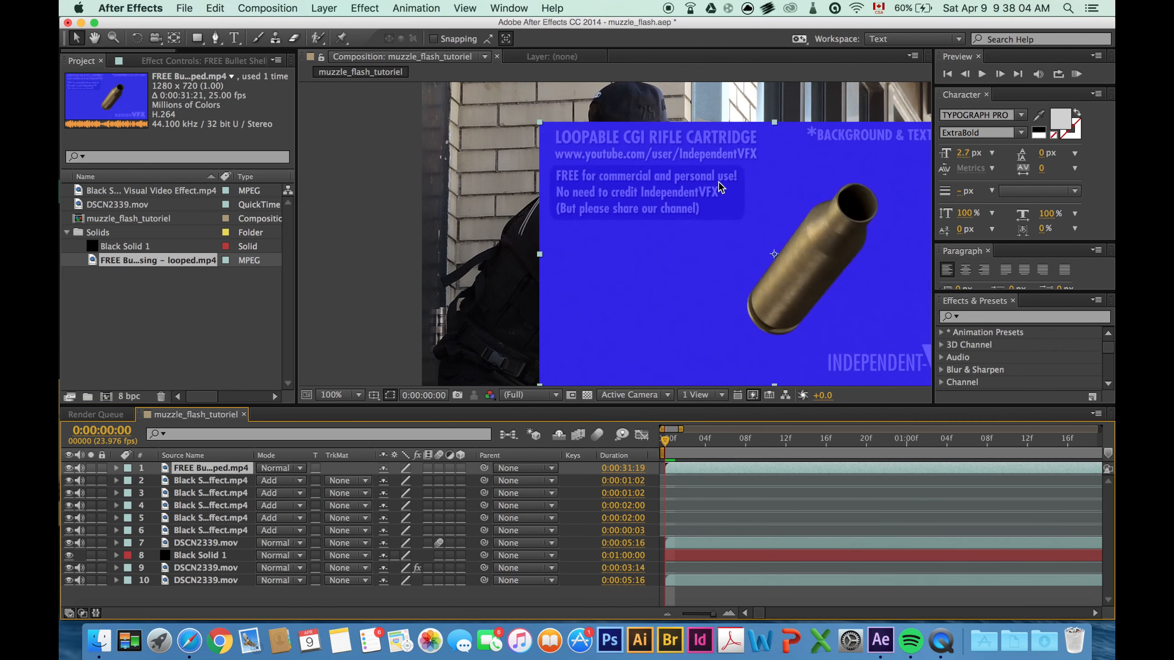
{"action": "scroll", "coordinate": [718, 181], "scroll_direction": "up", "scroll_amount": 1}
{"action": "left_click_drag", "start_coordinate": [698, 184], "coordinate": [636, 282]}
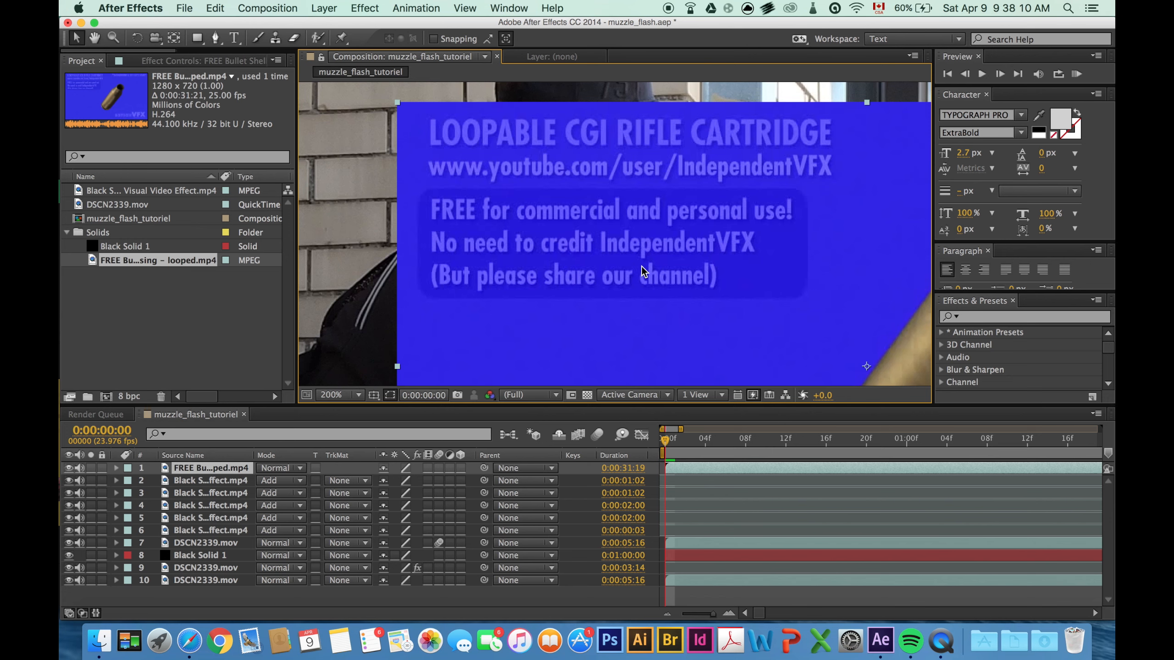
{"action": "scroll", "coordinate": [683, 274], "scroll_direction": "down", "scroll_amount": 1}
{"action": "left_click_drag", "start_coordinate": [686, 272], "coordinate": [546, 206]}
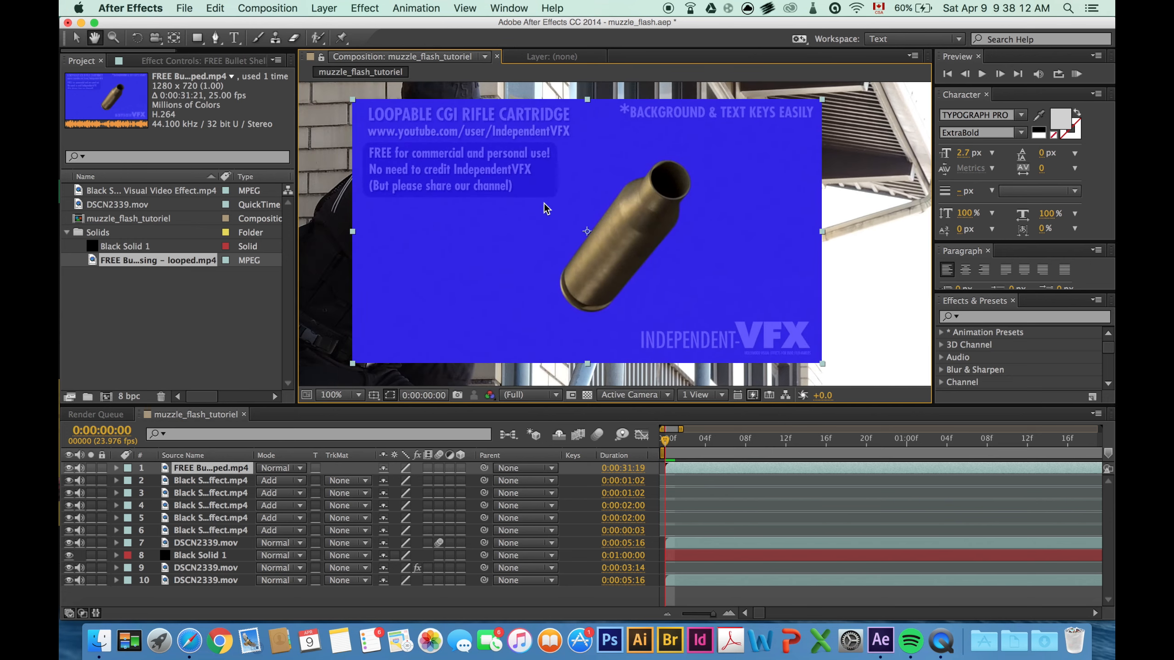
- Find the Keylight (1.2) effect and apply it to the bullet casing layer
{"action": "left_click", "coordinate": [1022, 316]}
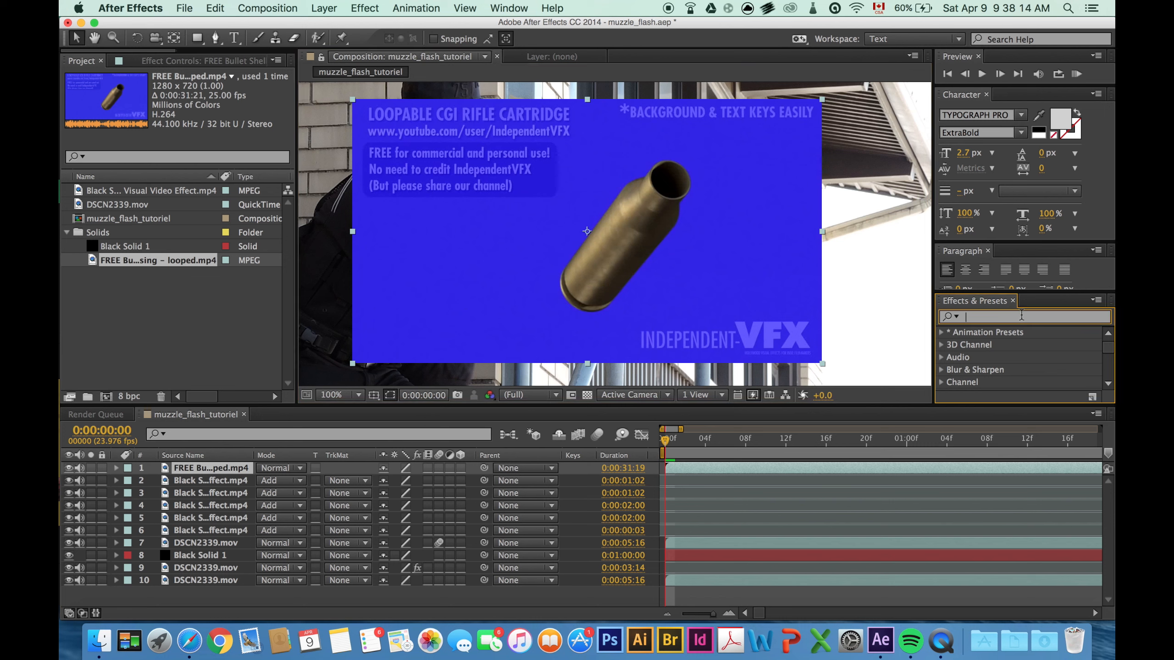
{"action": "type", "text": "keyligh"}
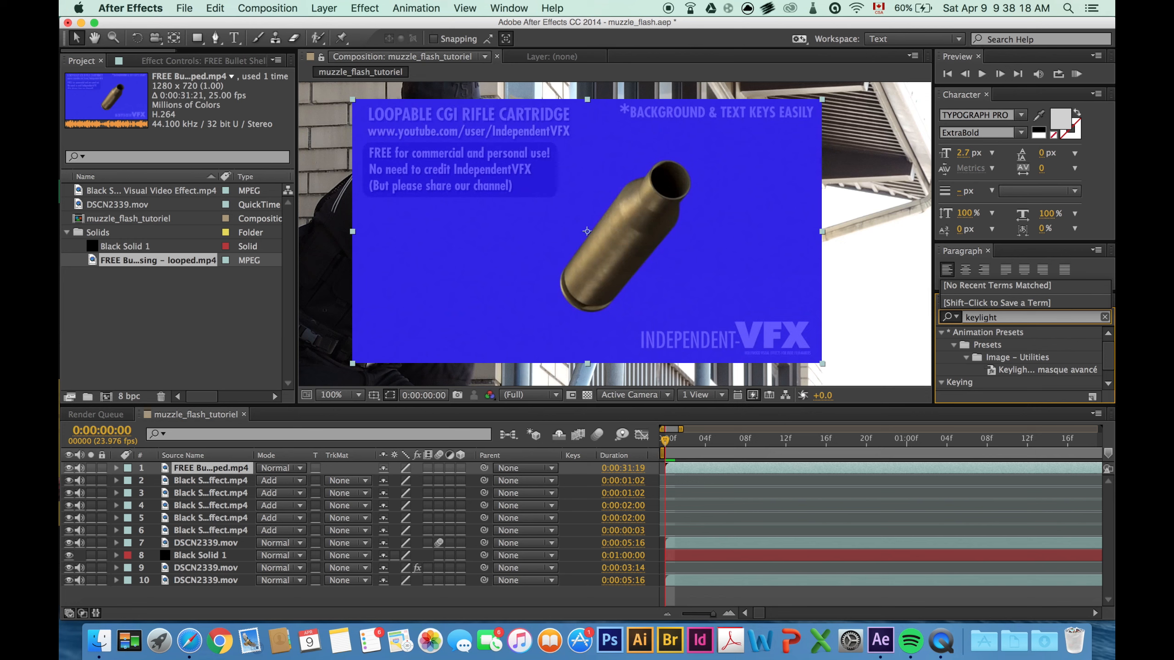
{"action": "type", "text": "t"}
{"action": "left_click_drag", "start_coordinate": [998, 383], "coordinate": [649, 268]}
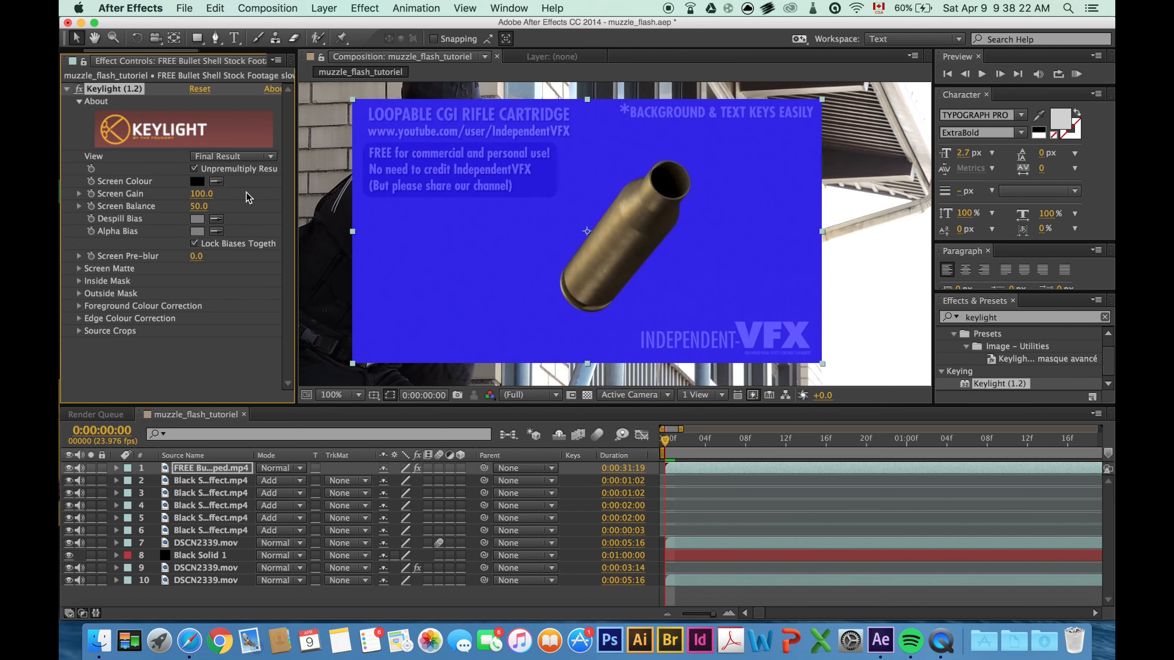
- Sample the Keylight screen colour 2E3446 to key out the casing clip's blue background
{"action": "left_click", "coordinate": [197, 181]}
{"action": "left_click", "coordinate": [691, 413]}
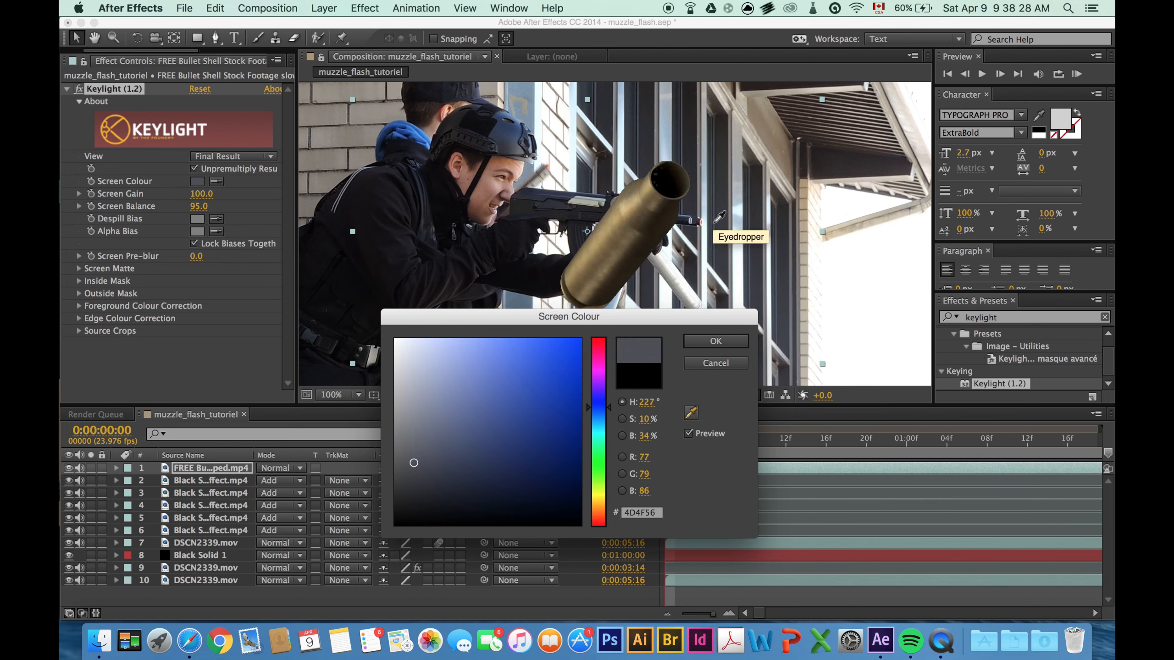
{"action": "left_click", "coordinate": [542, 193]}
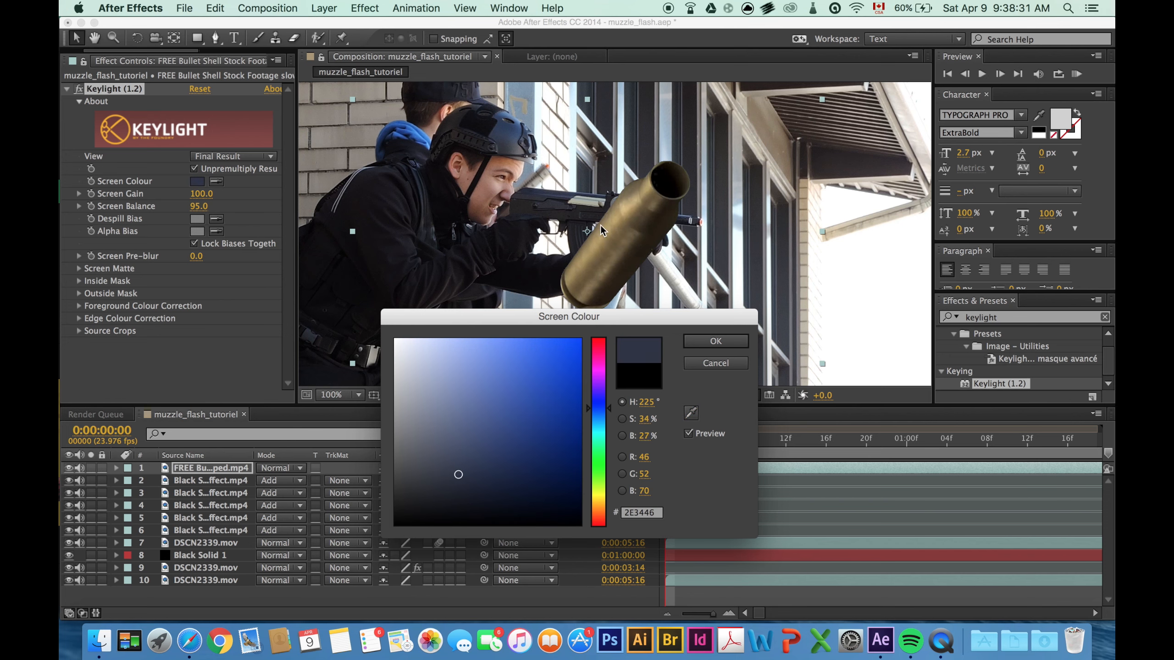
{"action": "left_click", "coordinate": [715, 341]}
- Scale the keyed bullet casing layer down to a small shell beside the rifle's trigger and magazine
{"action": "key", "text": "comma"}
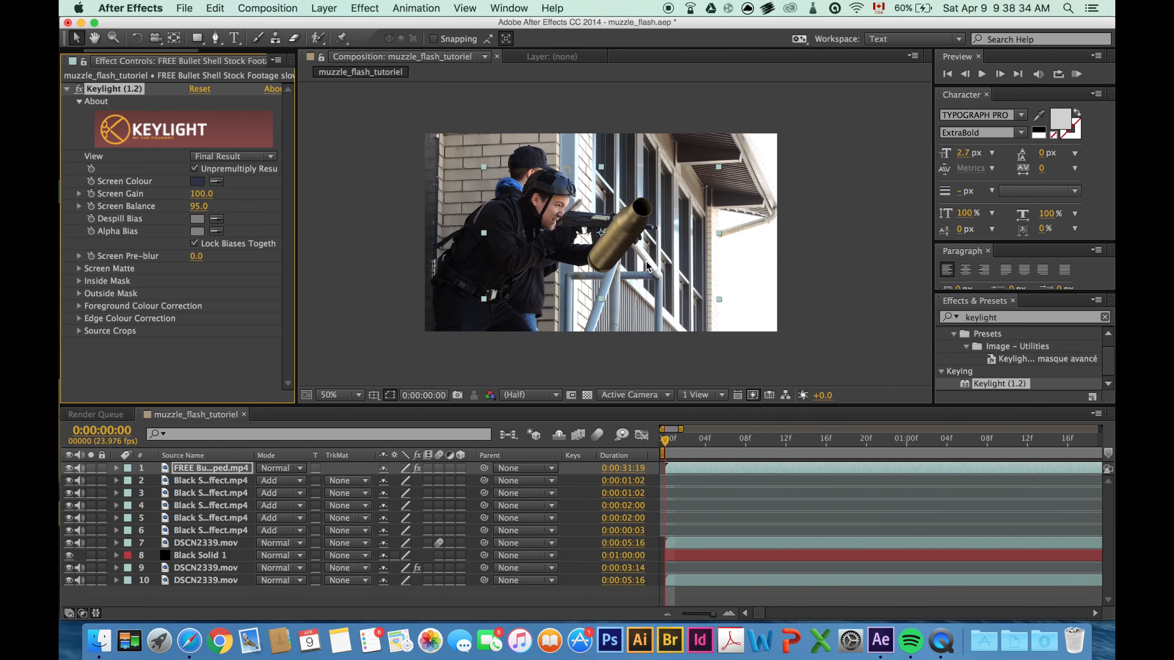
{"action": "key", "text": "period"}
{"action": "mouse_move", "coordinate": [583, 220]}
{"action": "left_mouse_down"}
{"action": "mouse_move", "coordinate": [622, 204]}
{"action": "mouse_move", "coordinate": [620, 171]}
{"action": "mouse_move", "coordinate": [579, 218]}
{"action": "mouse_move", "coordinate": [627, 199]}
{"action": "mouse_move", "coordinate": [663, 257]}
{"action": "mouse_move", "coordinate": [582, 220]}
{"action": "left_mouse_up"}
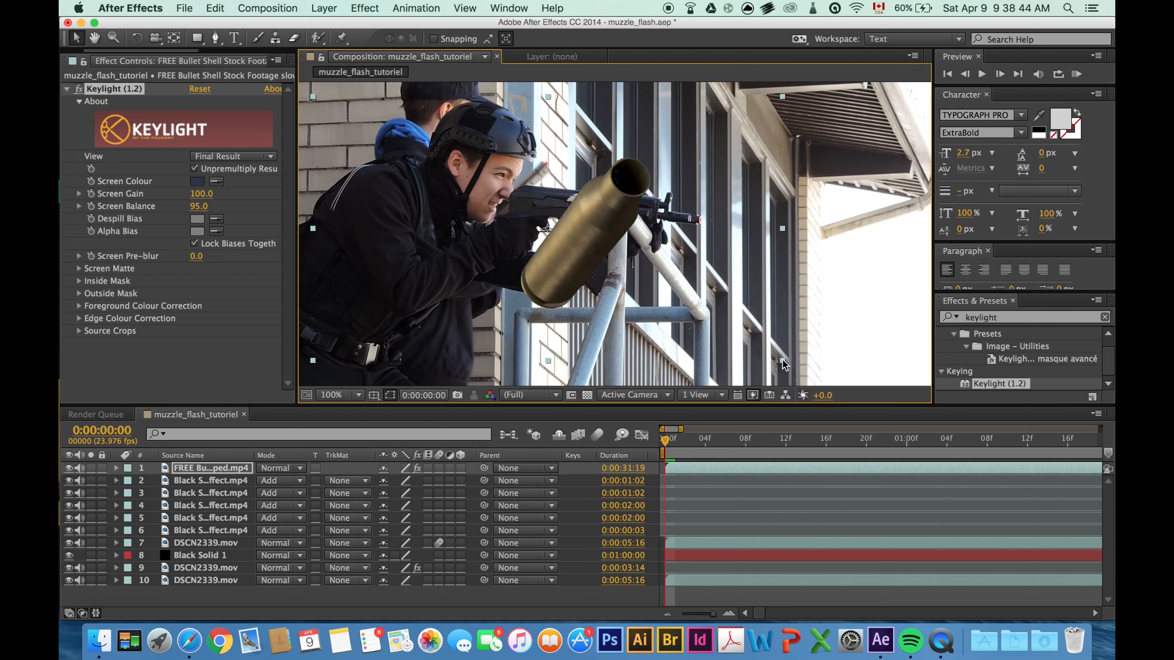
{"action": "left_click_drag", "start_coordinate": [782, 360], "coordinate": [603, 260]}
{"action": "scroll", "coordinate": [561, 216], "scroll_direction": "up", "scroll_amount": 4}
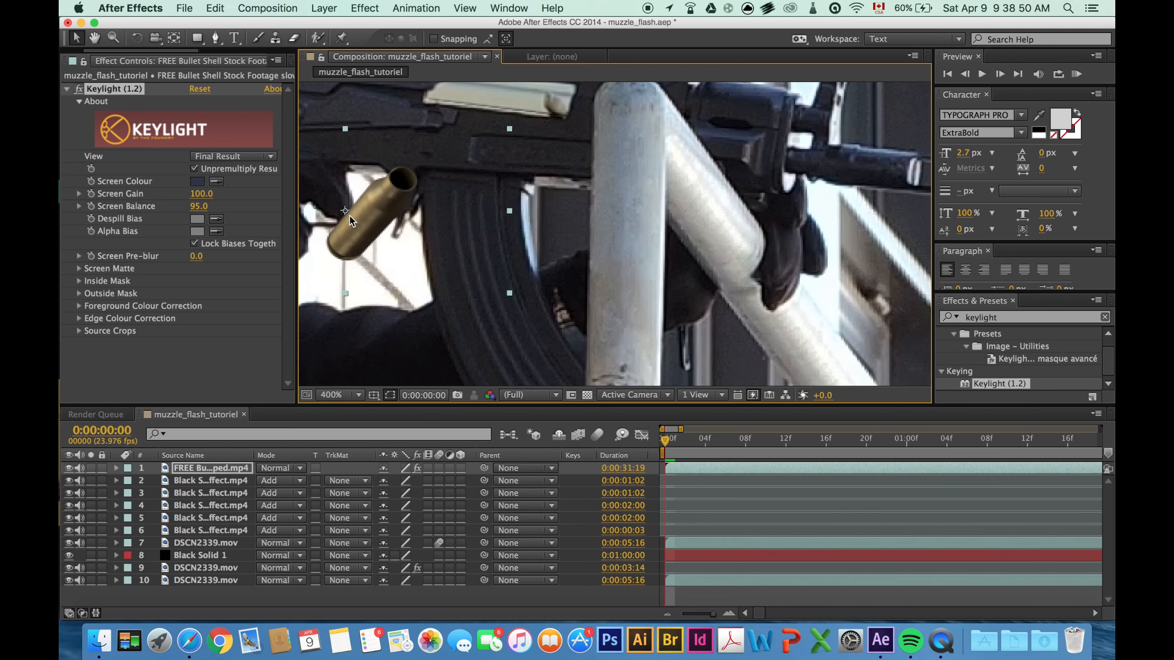
- Scale the bullet shell layer down to suit the rifle and move it onto the upper part of the magazine
{"action": "left_click_drag", "start_coordinate": [349, 216], "coordinate": [495, 250]}
{"action": "key", "text": "v"}
{"action": "left_click_drag", "start_coordinate": [647, 326], "coordinate": [566, 292]}
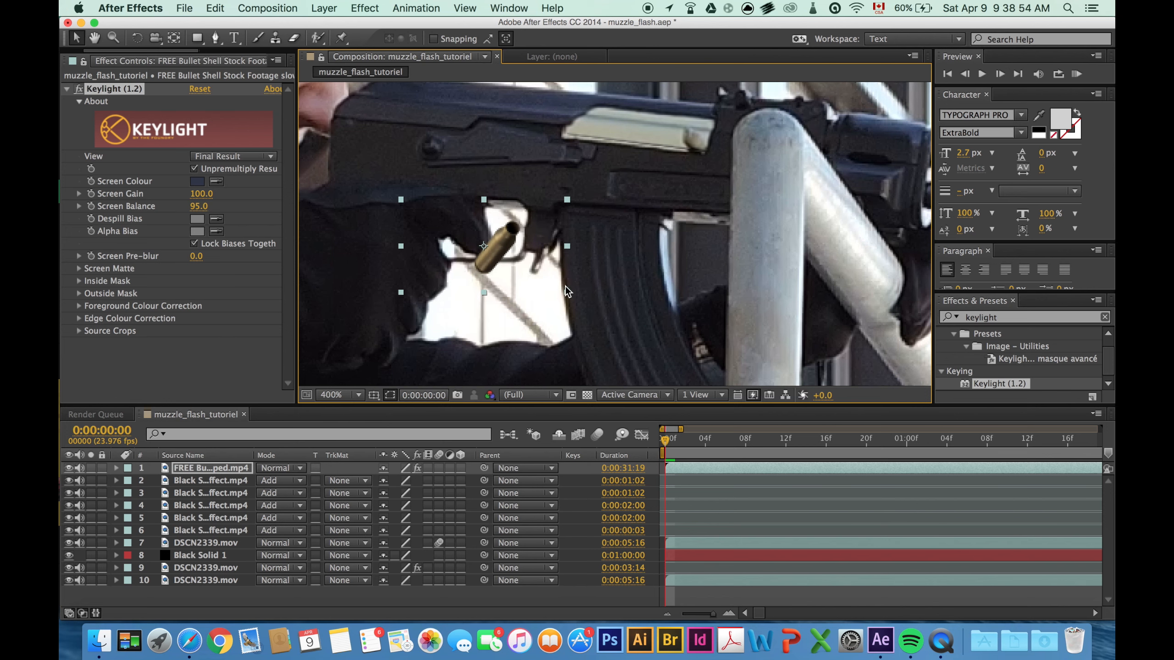
{"action": "scroll", "coordinate": [545, 284], "scroll_direction": "up", "scroll_amount": 2}
{"action": "left_click_drag", "start_coordinate": [504, 267], "coordinate": [633, 239]}
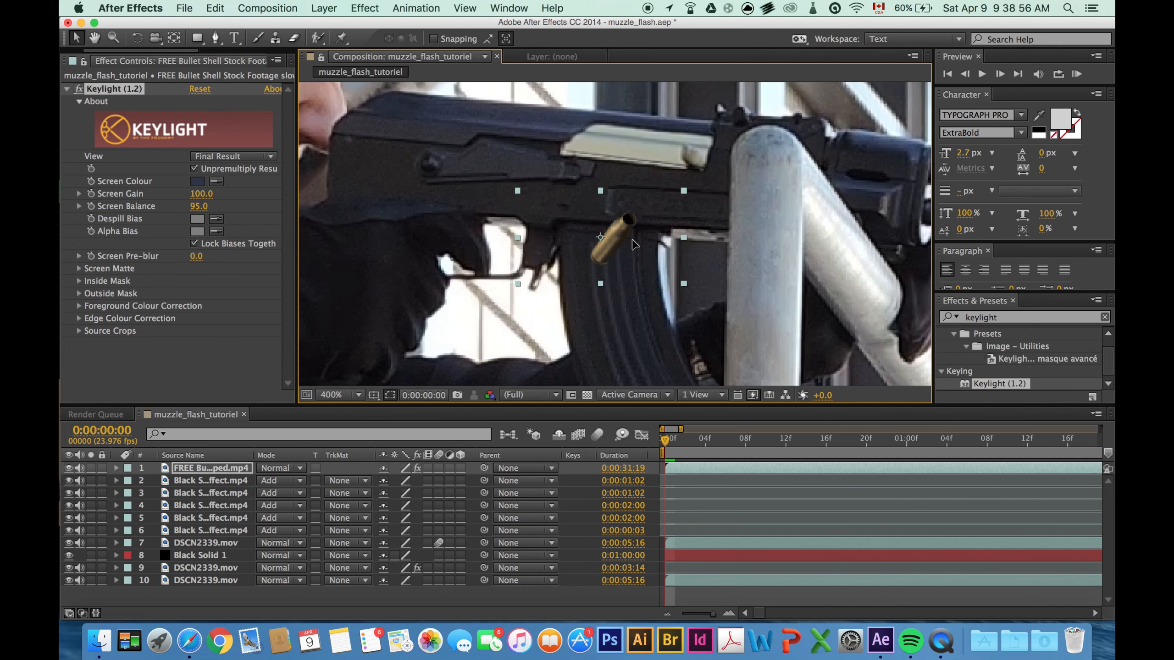
- Rotate the shell to about 49° so it lies along the barrel, and place it over the rifle's ejection port
{"action": "key", "text": "w"}
{"action": "left_click_drag", "start_coordinate": [654, 188], "coordinate": [794, 271]}
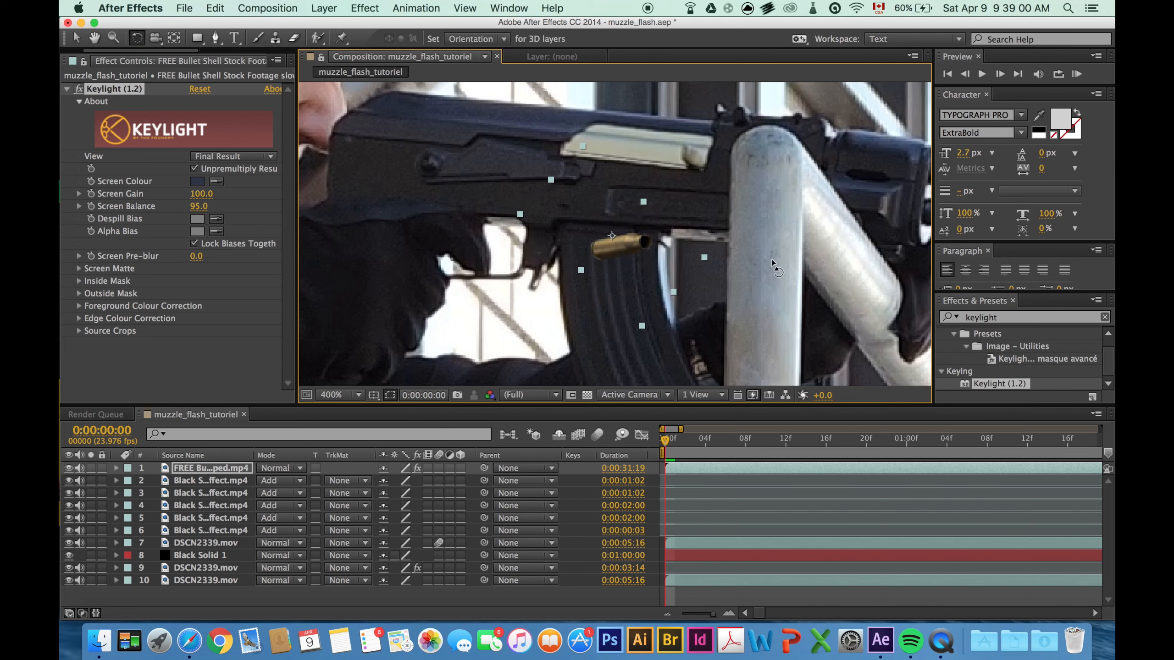
{"action": "left_click", "coordinate": [77, 38]}
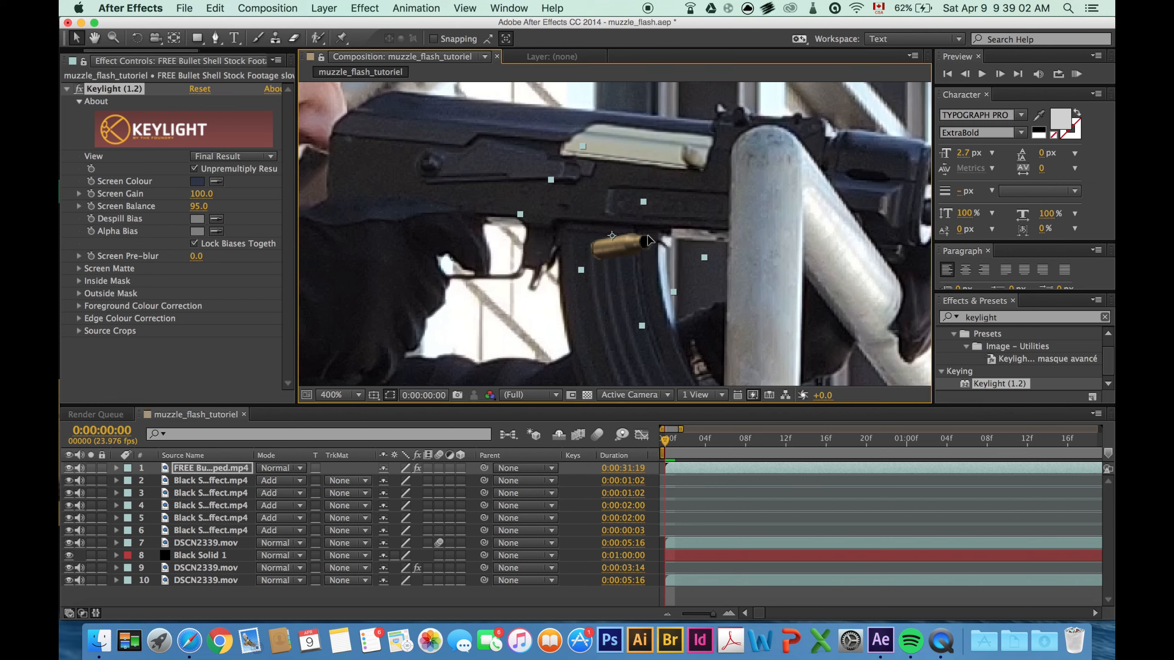
{"action": "left_click_drag", "start_coordinate": [637, 249], "coordinate": [692, 153]}
{"action": "left_click", "coordinate": [137, 38]}
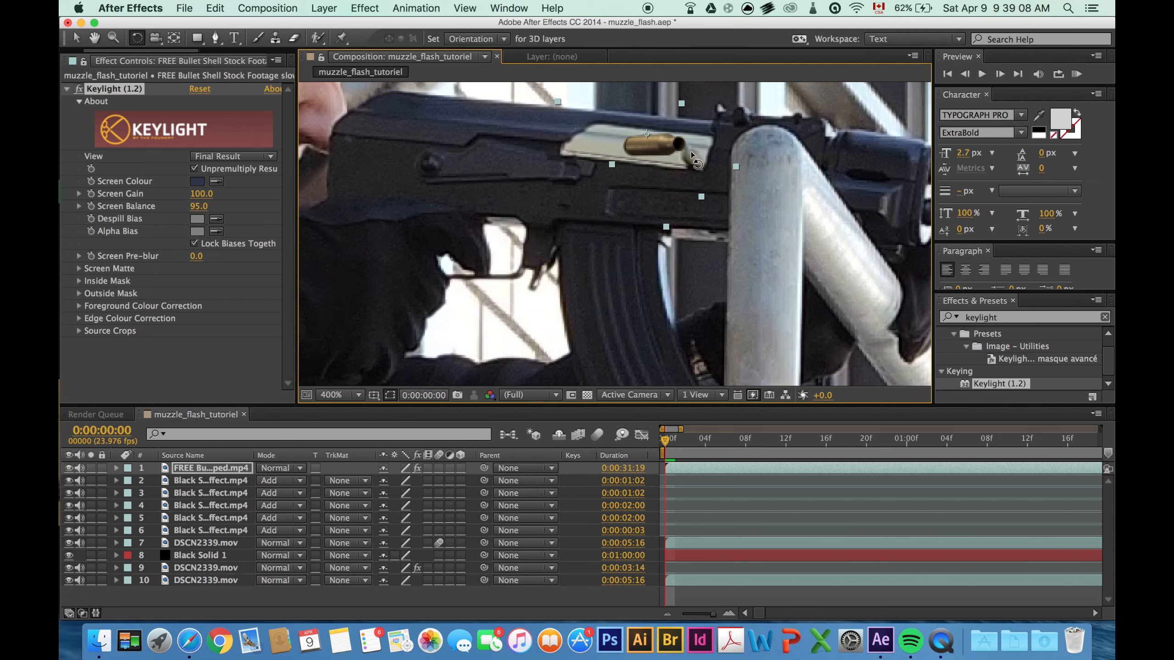
{"action": "left_click", "coordinate": [76, 39]}
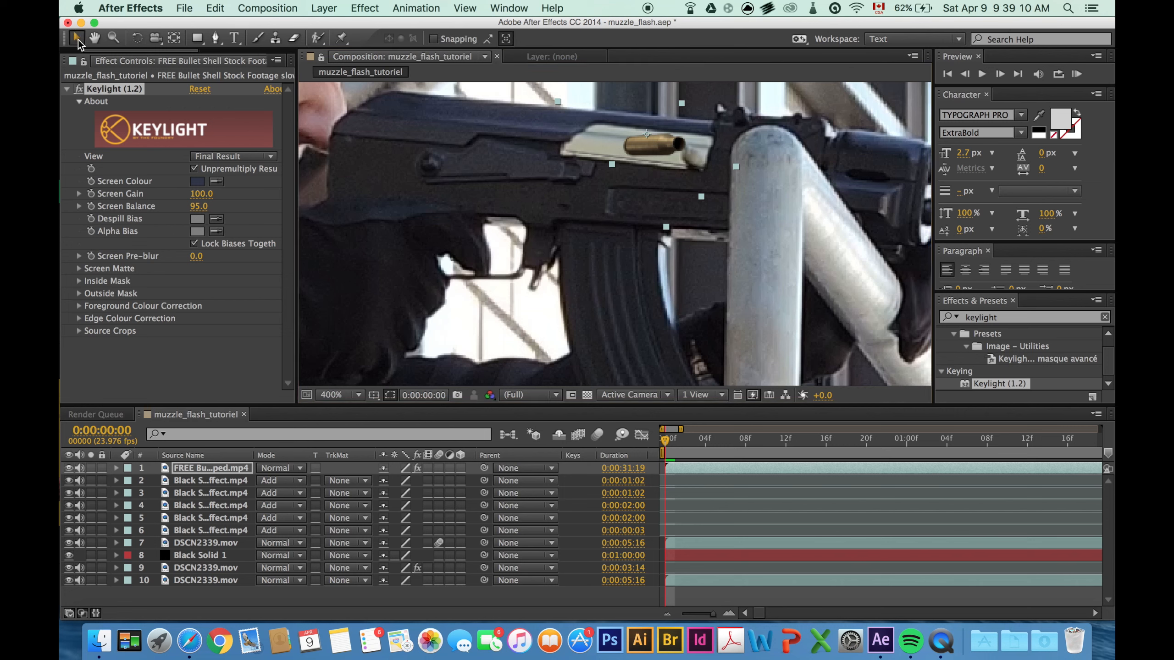
- Enable motion blur on the bullet shell layer and trim its duration to 0:00:01:00
{"action": "left_click", "coordinate": [438, 466]}
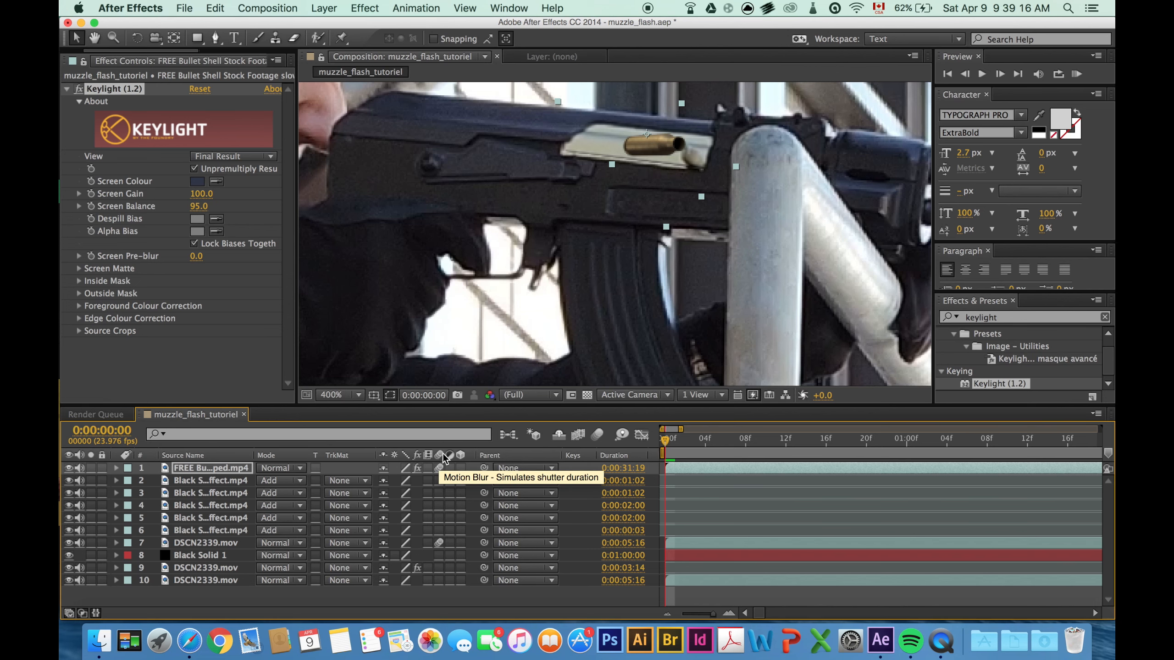
{"action": "left_click_drag", "start_coordinate": [640, 252], "coordinate": [651, 279]}
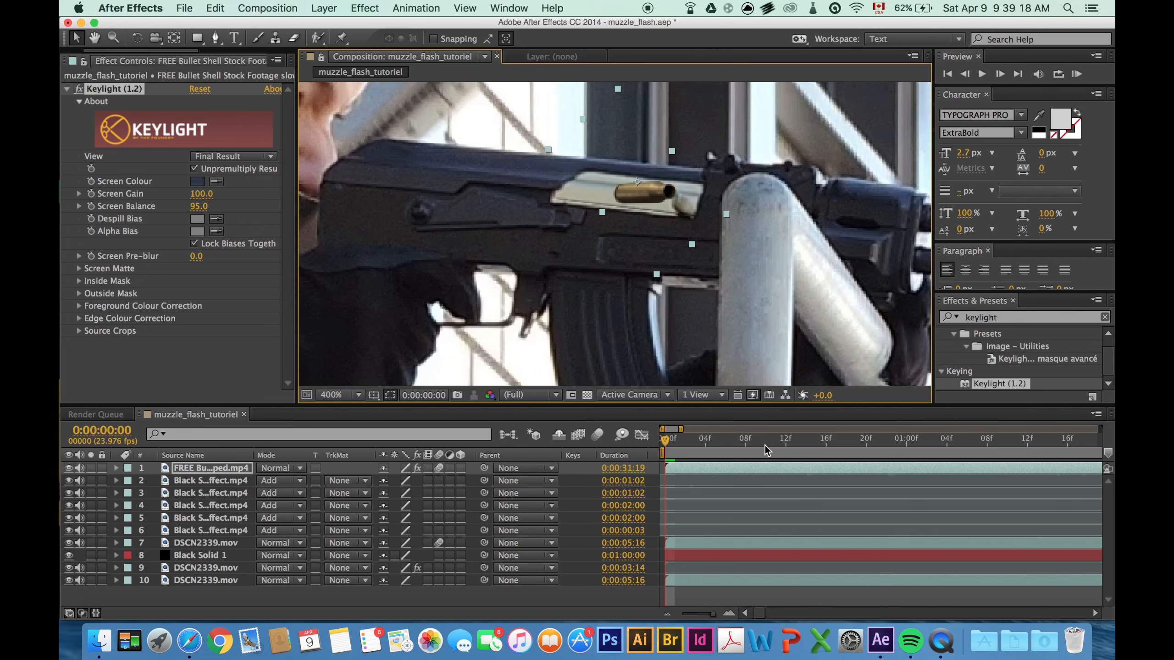
{"action": "left_click_drag", "start_coordinate": [638, 475], "coordinate": [92, 475]}
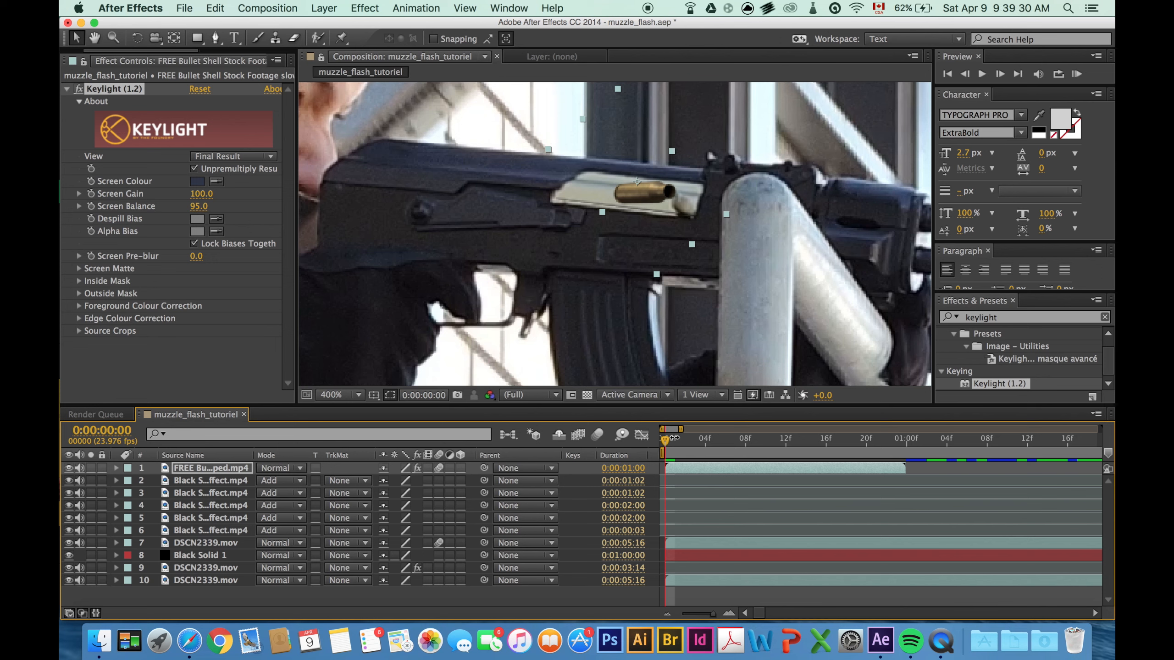
- Shift the shell layer to start at 0:00:02:02 and align the shell with the open ejection port at that frame
{"action": "scroll", "coordinate": [760, 614], "scroll_direction": "right", "scroll_amount": 5}
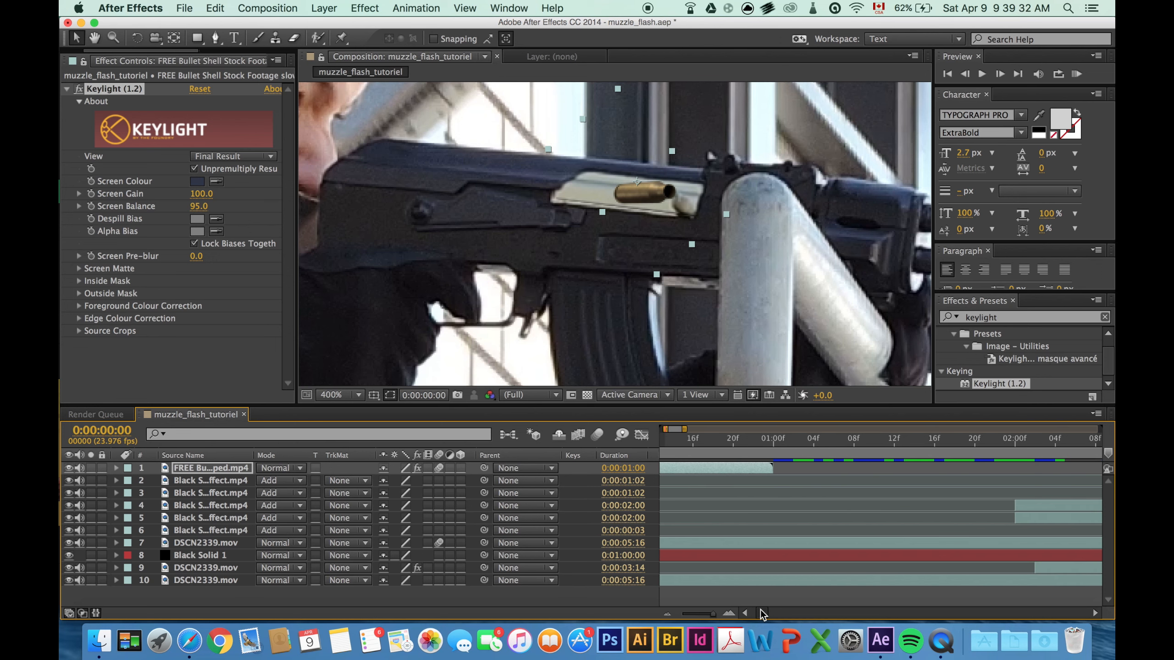
{"action": "left_click_drag", "start_coordinate": [731, 471], "coordinate": [987, 471]}
{"action": "left_click_drag", "start_coordinate": [893, 468], "coordinate": [1078, 466]}
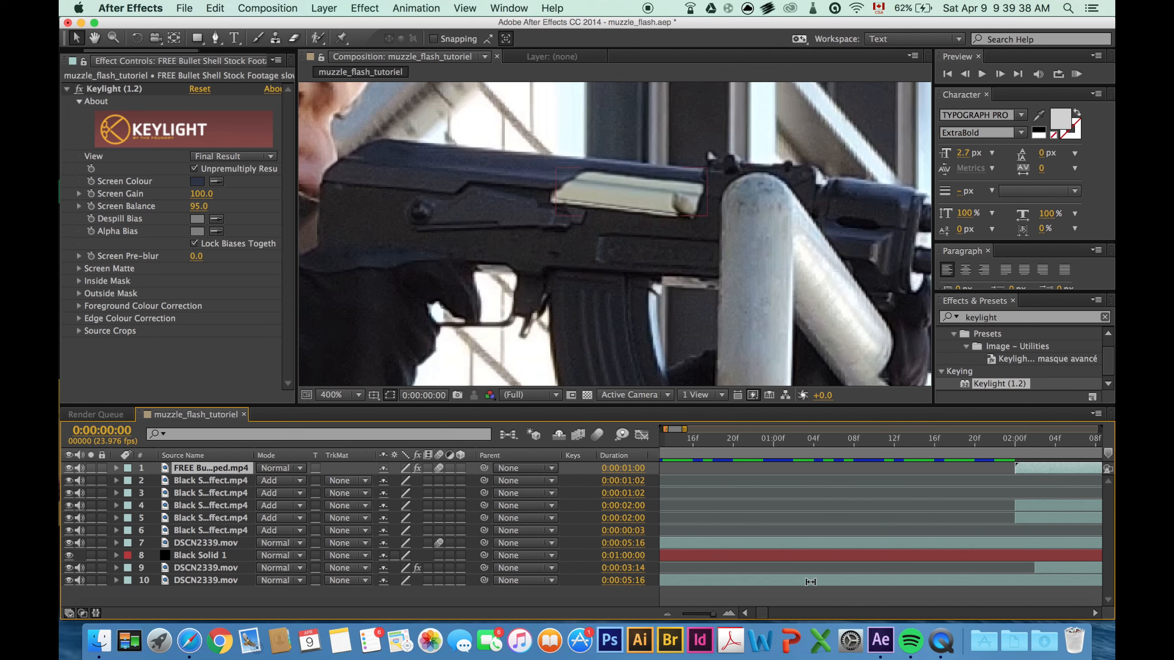
{"action": "left_click", "coordinate": [769, 611]}
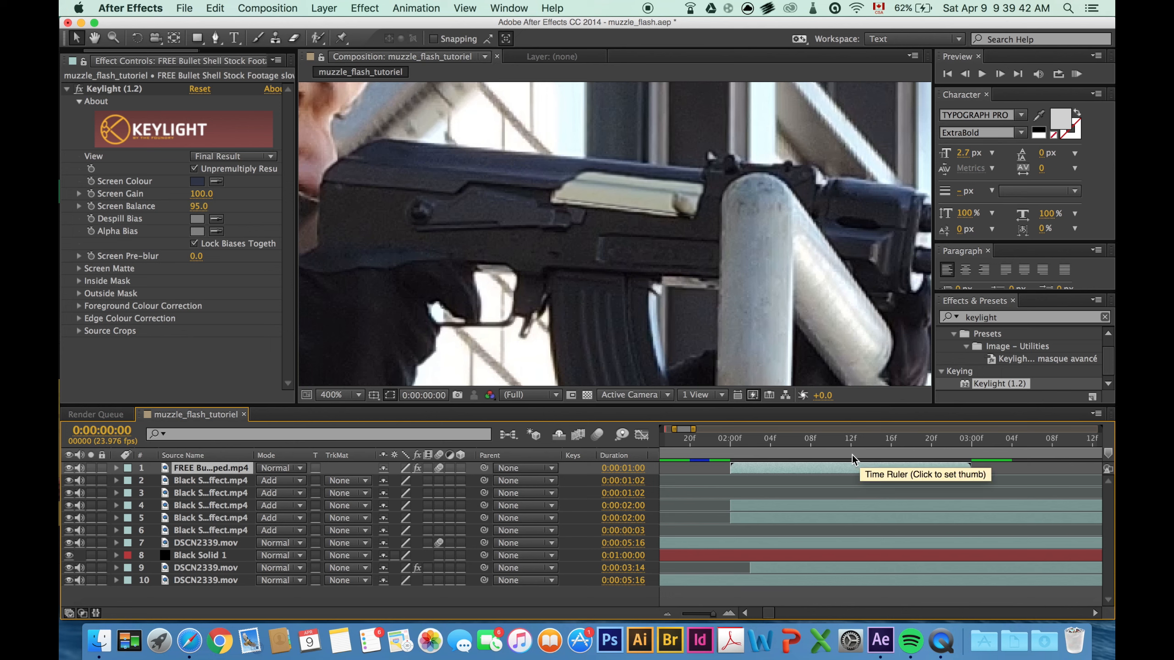
{"action": "left_click_drag", "start_coordinate": [735, 447], "coordinate": [769, 470]}
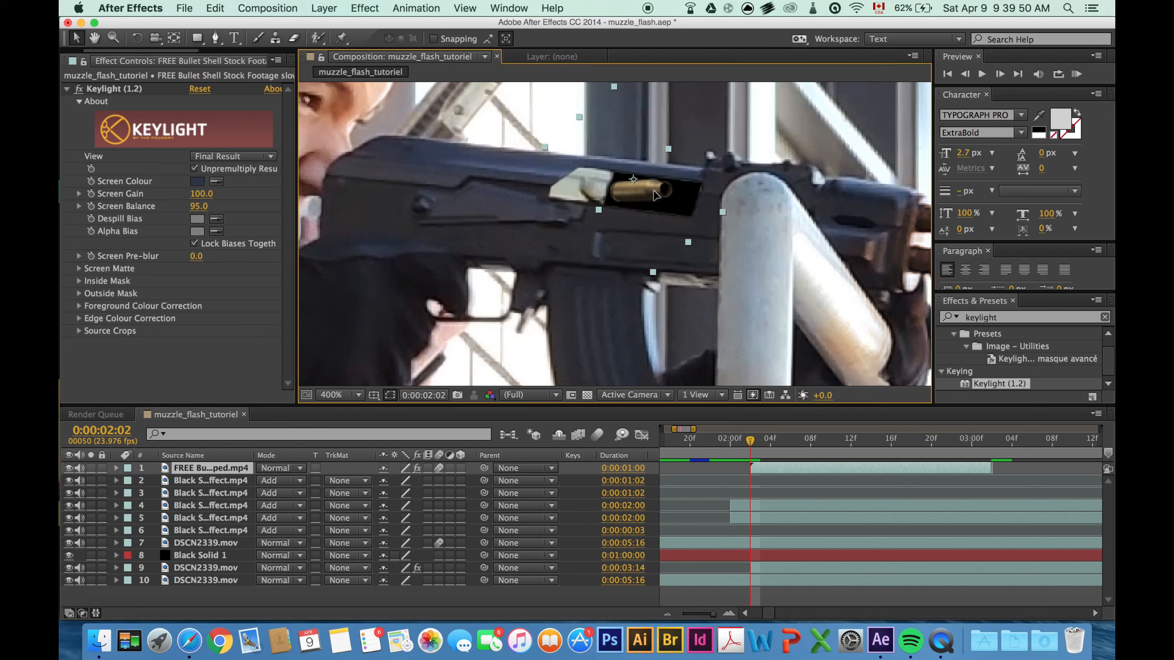
{"action": "left_click_drag", "start_coordinate": [646, 177], "coordinate": [640, 174]}
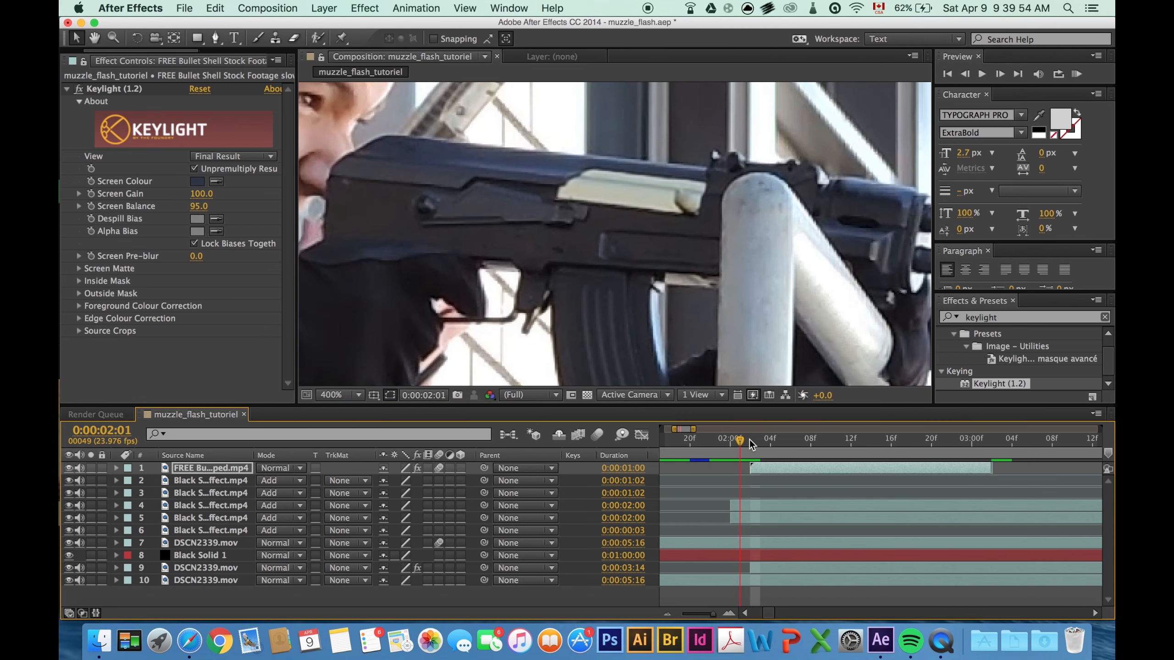
{"action": "mouse_move", "coordinate": [751, 441]}
{"action": "left_mouse_down"}
{"action": "mouse_move", "coordinate": [789, 435]}
{"action": "mouse_move", "coordinate": [755, 440]}
{"action": "left_mouse_up"}
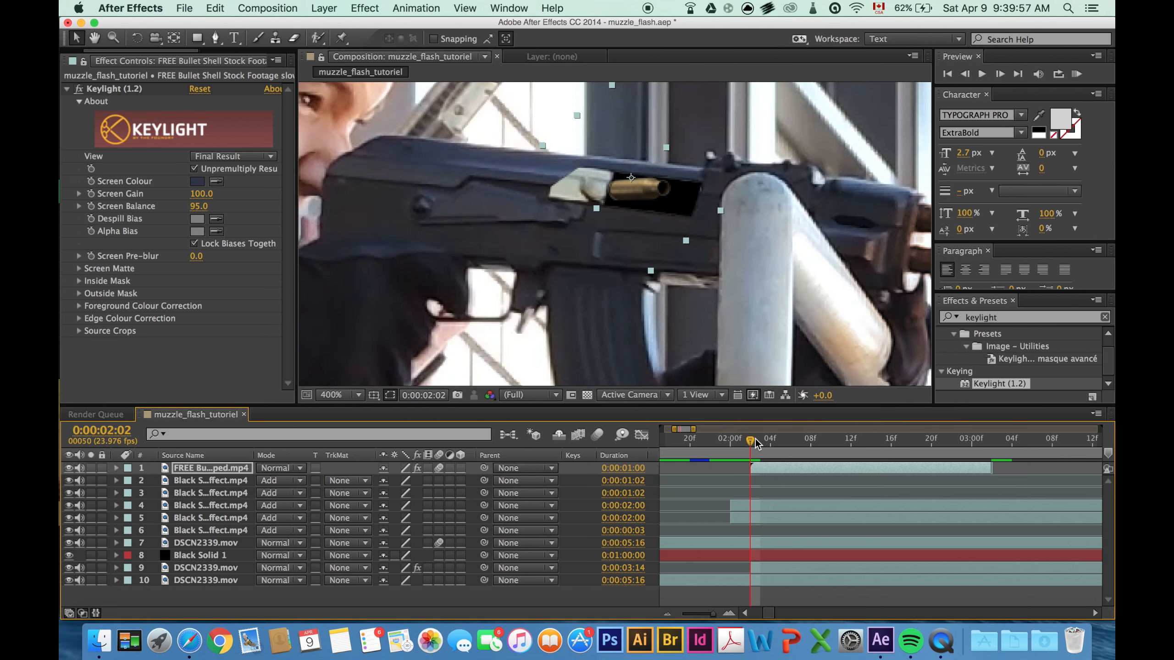
- Show the shell layer's Transform properties and set a Position keyframe of 962.0, 447.5 at 0:00:02:02
{"action": "left_click", "coordinate": [116, 468]}
{"action": "left_click", "coordinate": [128, 493]}
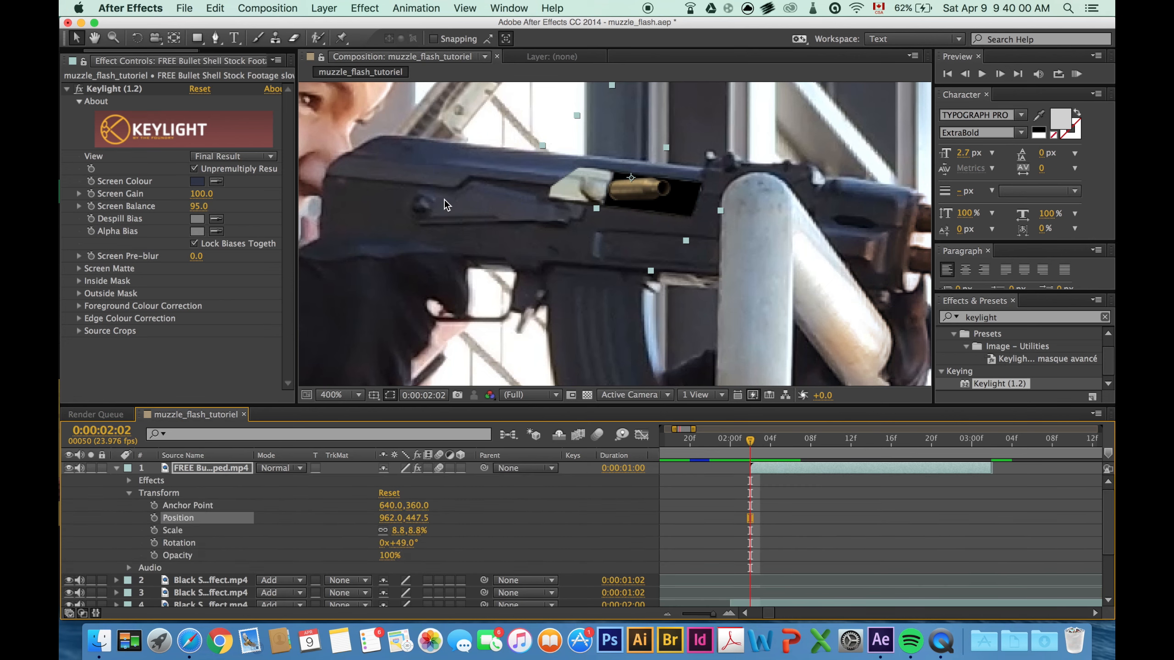
{"action": "scroll", "coordinate": [444, 201], "scroll_direction": "down", "scroll_amount": 1}
{"action": "left_click_drag", "start_coordinate": [471, 222], "coordinate": [492, 233]}
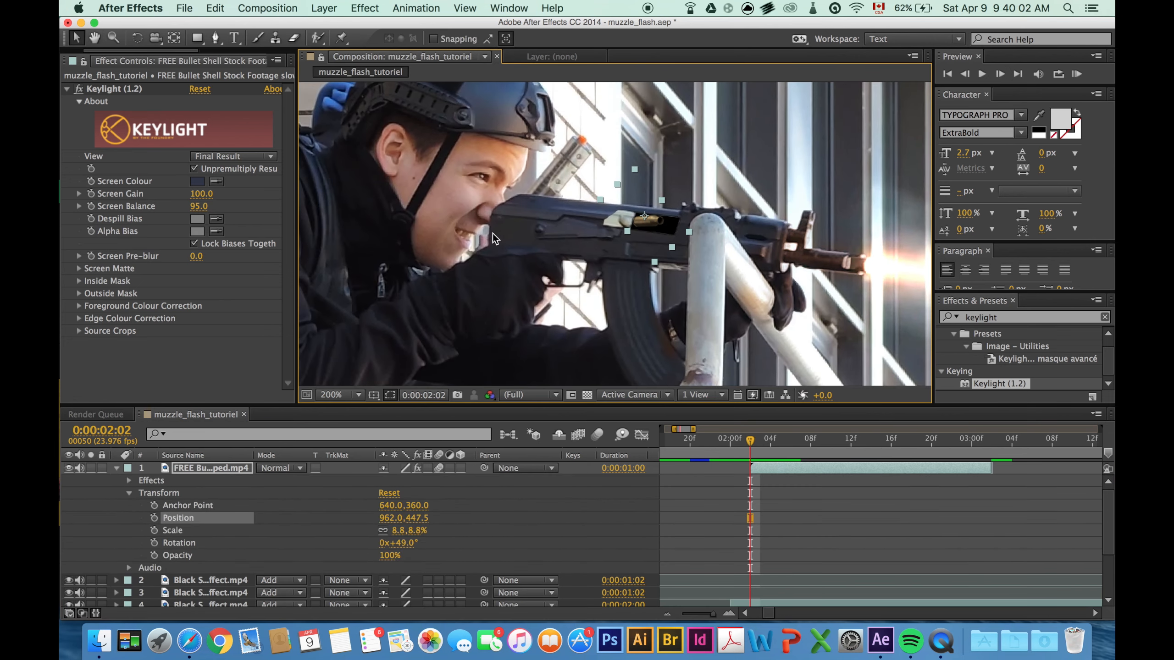
{"action": "scroll", "coordinate": [591, 259], "scroll_direction": "down", "scroll_amount": 2}
{"action": "scroll", "coordinate": [591, 259], "scroll_direction": "left", "scroll_amount": 1}
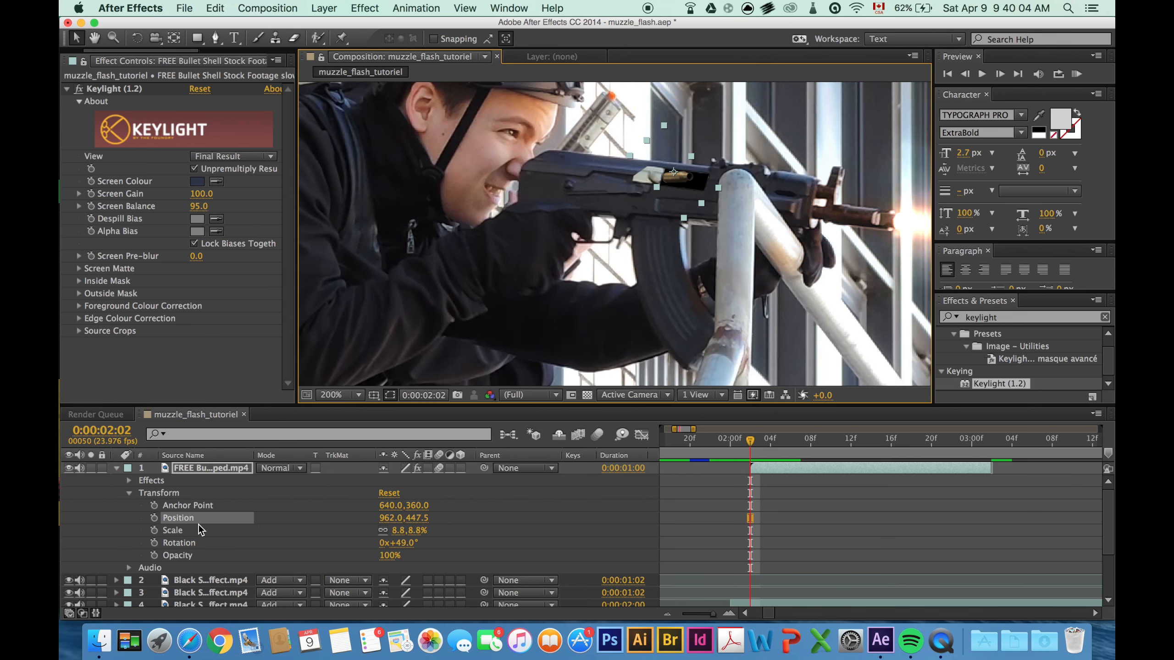
{"action": "left_click", "coordinate": [155, 518]}
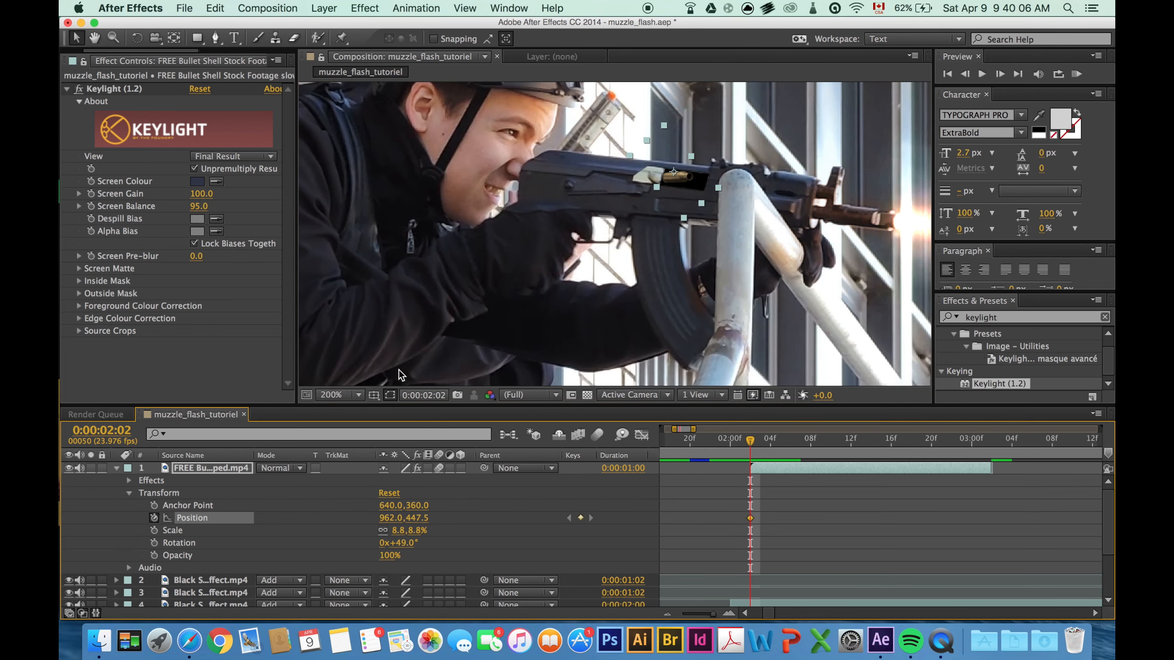
- At 0:00:02:09, move the shell out of the frame beyond its lower-left corner, keyframing Position at -158.0, 889.5
{"action": "left_click_drag", "start_coordinate": [616, 218], "coordinate": [703, 139]}
{"action": "key", "text": "super+z"}
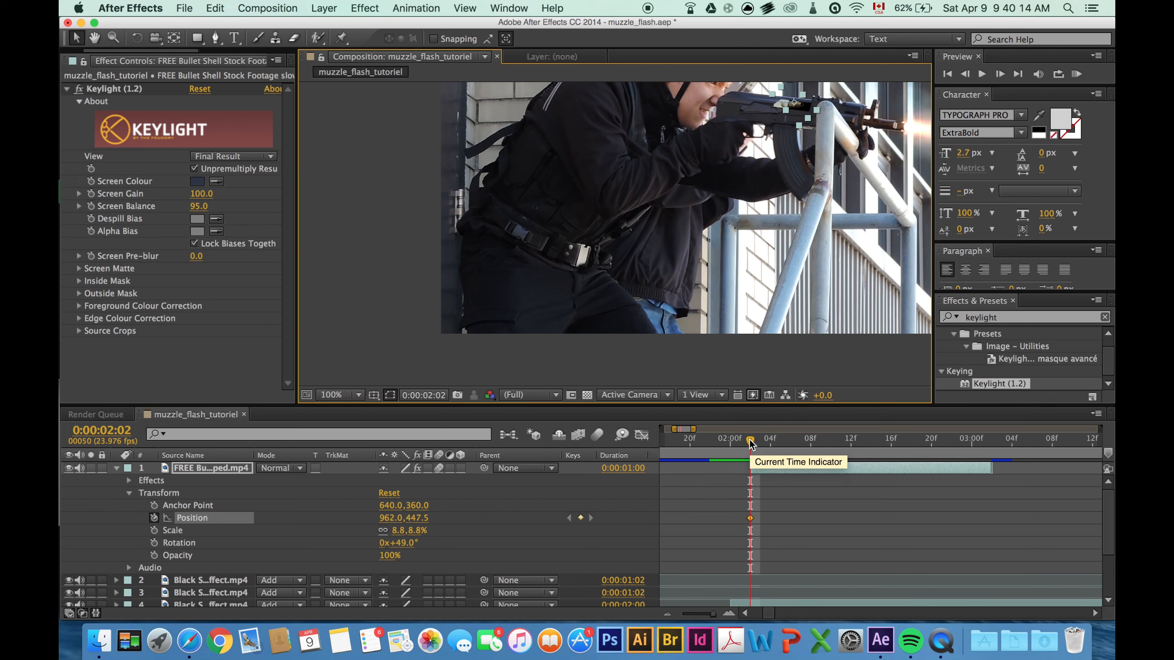
{"action": "left_click_drag", "start_coordinate": [751, 442], "coordinate": [824, 437]}
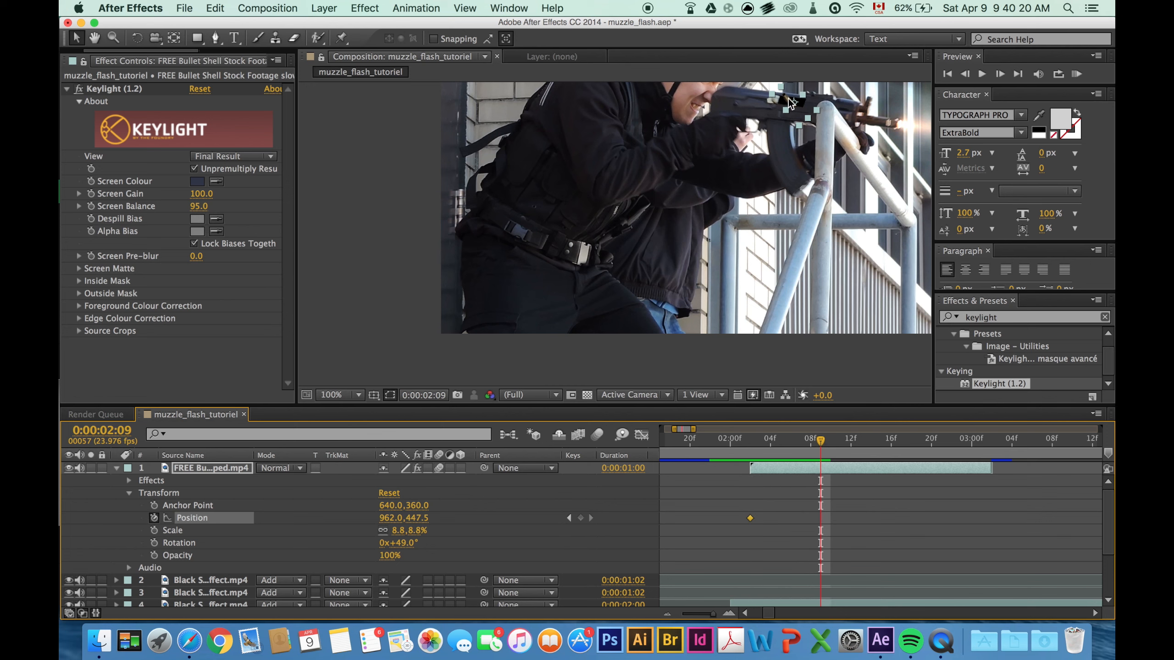
{"action": "left_click_drag", "start_coordinate": [789, 103], "coordinate": [367, 267]}
- Bend the shell's motion path into a high arc over the shooter by pulling the first keyframe's handle above the frame
{"action": "left_click_drag", "start_coordinate": [722, 172], "coordinate": [705, 260]}
{"action": "left_click_drag", "start_coordinate": [708, 216], "coordinate": [663, 4]}
{"action": "left_click_drag", "start_coordinate": [679, 98], "coordinate": [686, 207]}
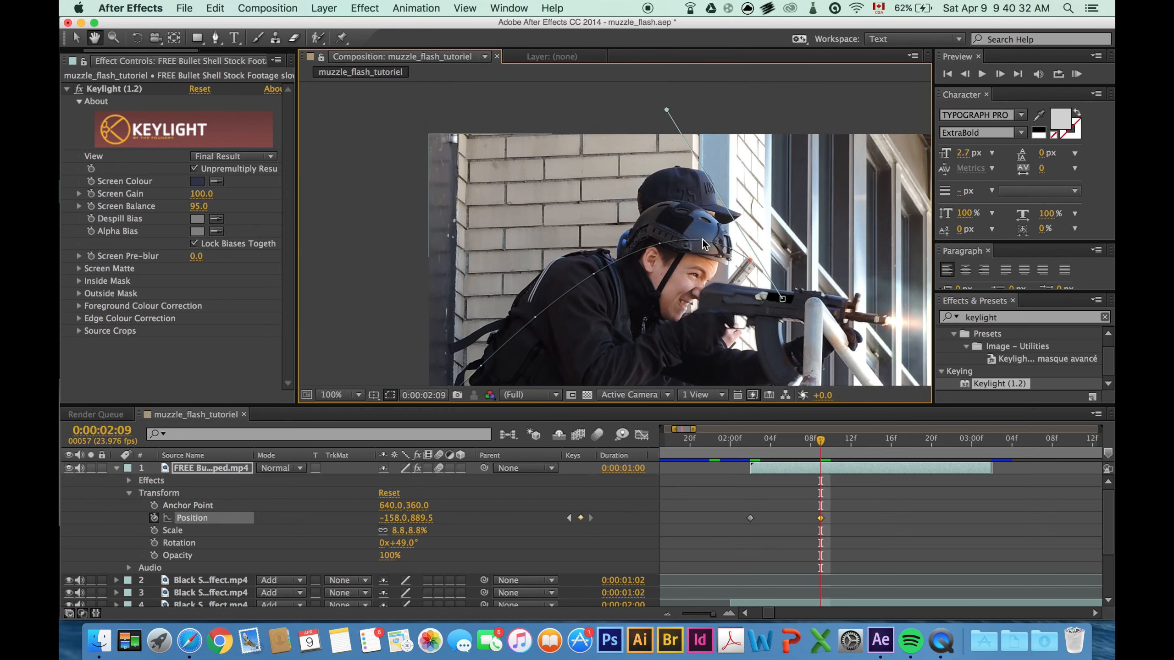
{"action": "left_click_drag", "start_coordinate": [666, 111], "coordinate": [670, 99]}
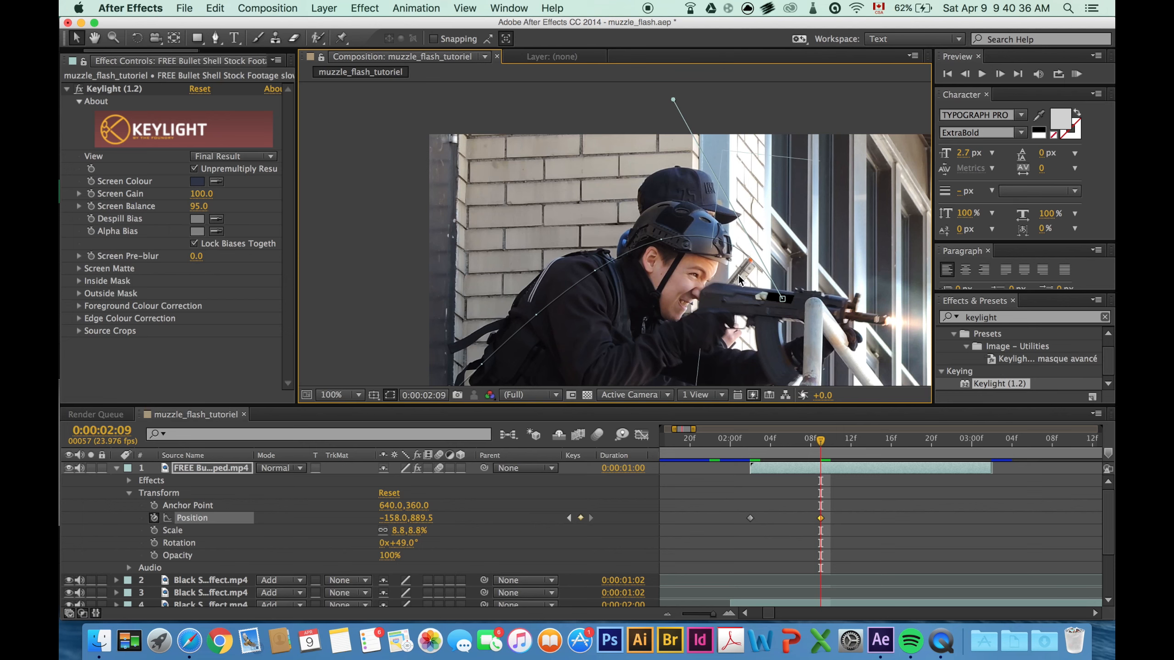
{"action": "scroll", "coordinate": [707, 261], "scroll_direction": "down", "scroll_amount": 3}
{"action": "scroll", "coordinate": [707, 260], "scroll_direction": "right", "scroll_amount": 3}
{"action": "scroll", "coordinate": [707, 261], "scroll_direction": "up", "scroll_amount": 2}
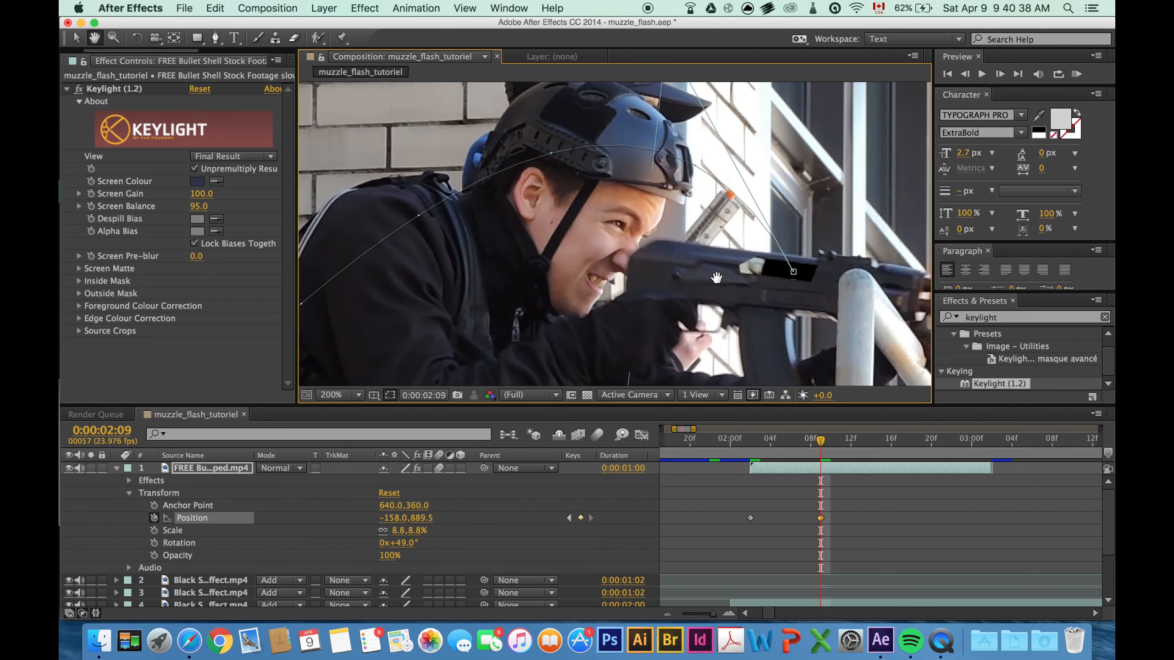
- Return to 0:00:02:02, collapse the shell layer's properties and save the project
{"action": "left_click_drag", "start_coordinate": [821, 440], "coordinate": [754, 434]}
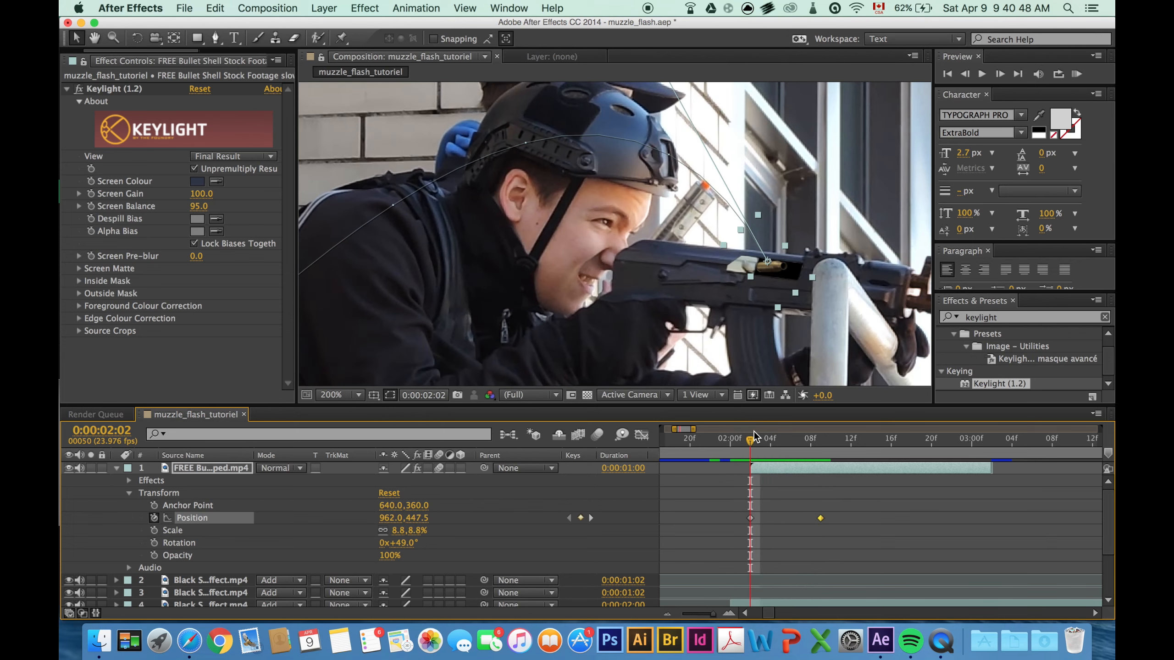
{"action": "left_click", "coordinate": [104, 466]}
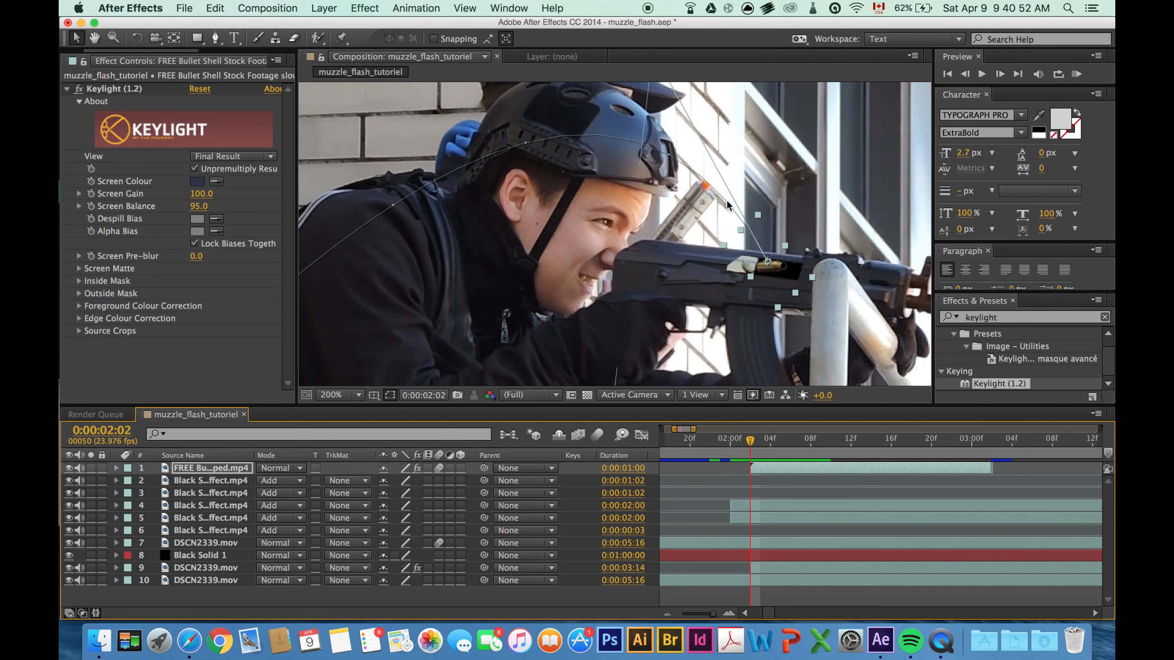
{"action": "key", "text": "super+s"}
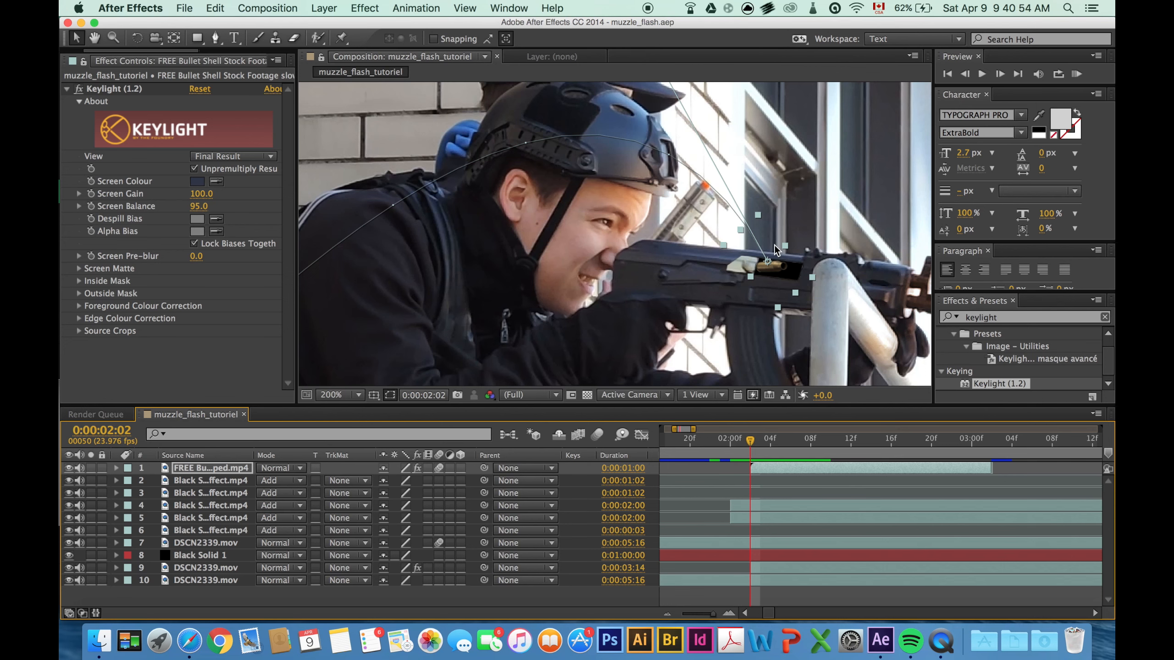
- Duplicate the bullet shell layer and offset the copy to start at 0:00:02:04
{"action": "left_click_drag", "start_coordinate": [752, 443], "coordinate": [780, 469]}
{"action": "key", "text": "super+d"}
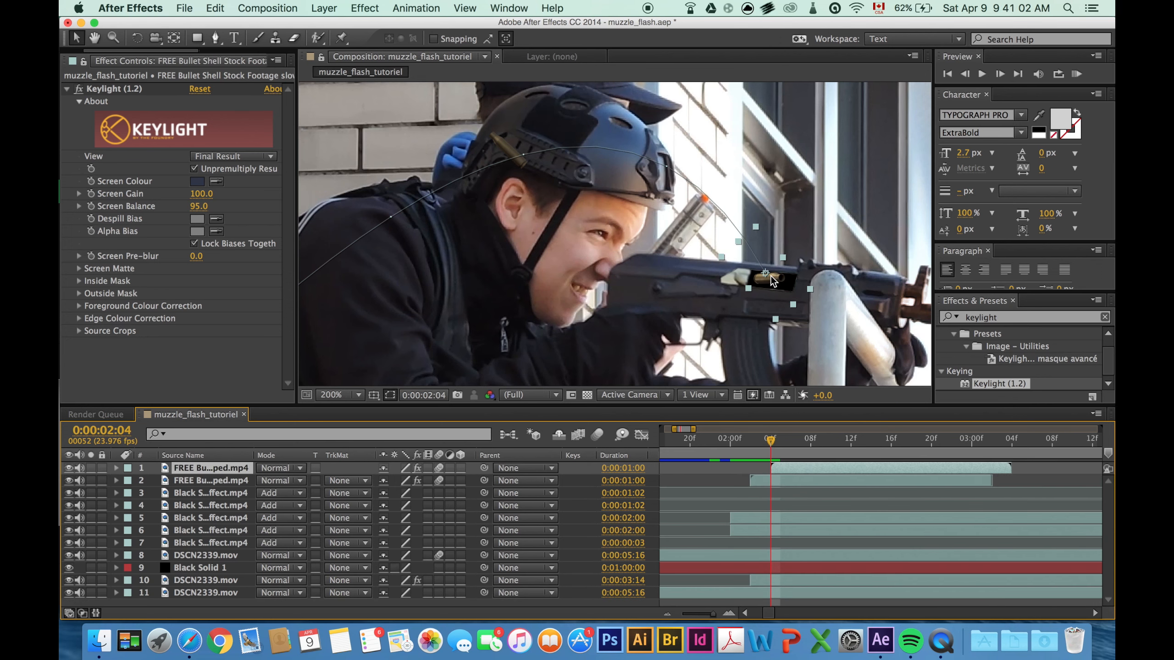
{"action": "key", "text": "period"}
{"action": "key", "text": "space"}
{"action": "left_click_drag", "start_coordinate": [746, 307], "coordinate": [645, 276]}
{"action": "left_click_drag", "start_coordinate": [827, 300], "coordinate": [819, 300]}
{"action": "key", "text": "comma"}
{"action": "key", "text": "comma"}
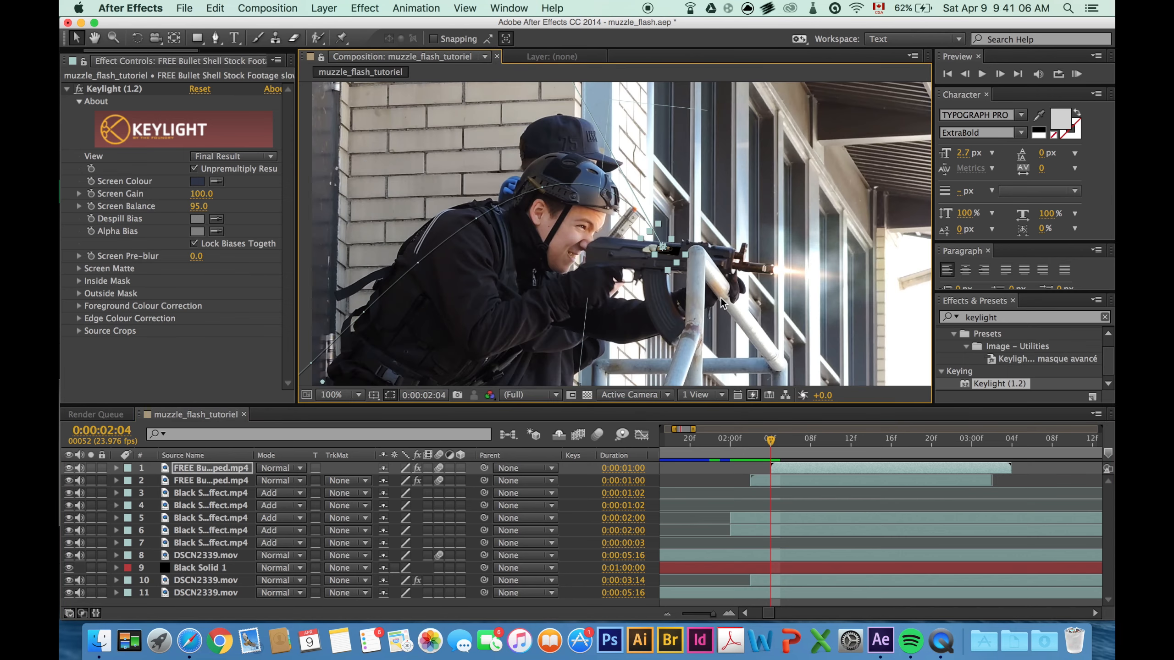
- At 0:00:02:05, reshape the duplicate shell's motion path by shifting its upper handle toward the barrel for a steeper ejection
{"action": "key", "text": "space"}
{"action": "left_click_drag", "start_coordinate": [660, 308], "coordinate": [683, 290]}
{"action": "mouse_move", "coordinate": [770, 441]}
{"action": "left_mouse_down"}
{"action": "mouse_move", "coordinate": [737, 449]}
{"action": "mouse_move", "coordinate": [780, 438]}
{"action": "left_mouse_up"}
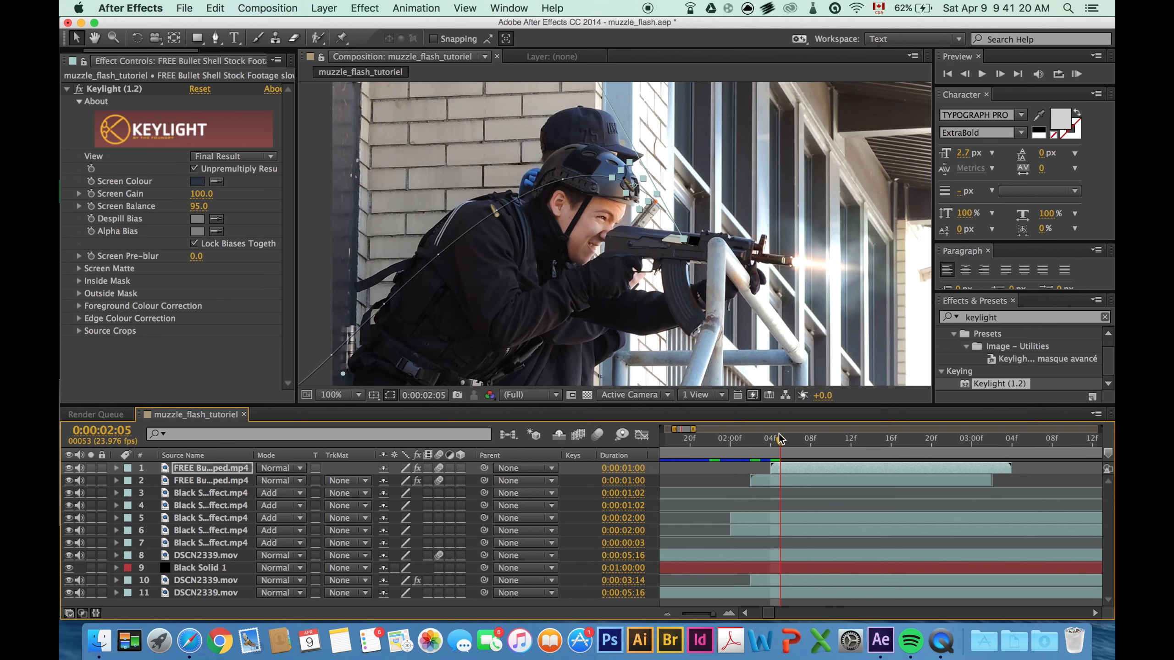
{"action": "key", "text": "space"}
{"action": "left_click_drag", "start_coordinate": [609, 113], "coordinate": [617, 194]}
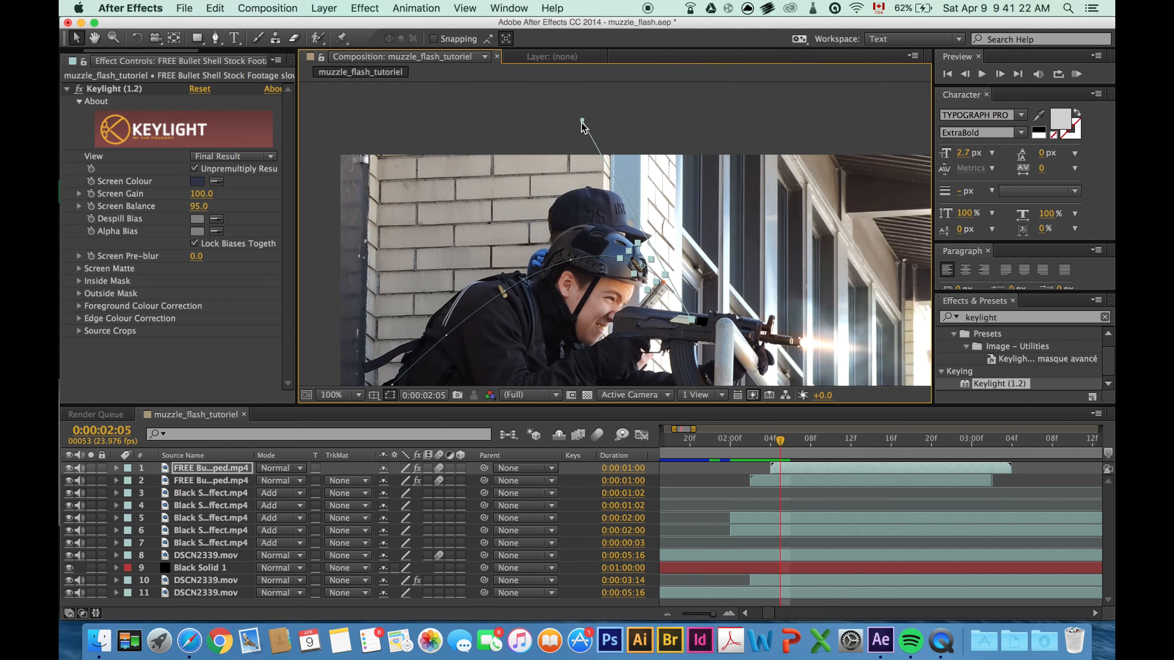
{"action": "left_click_drag", "start_coordinate": [582, 123], "coordinate": [655, 121]}
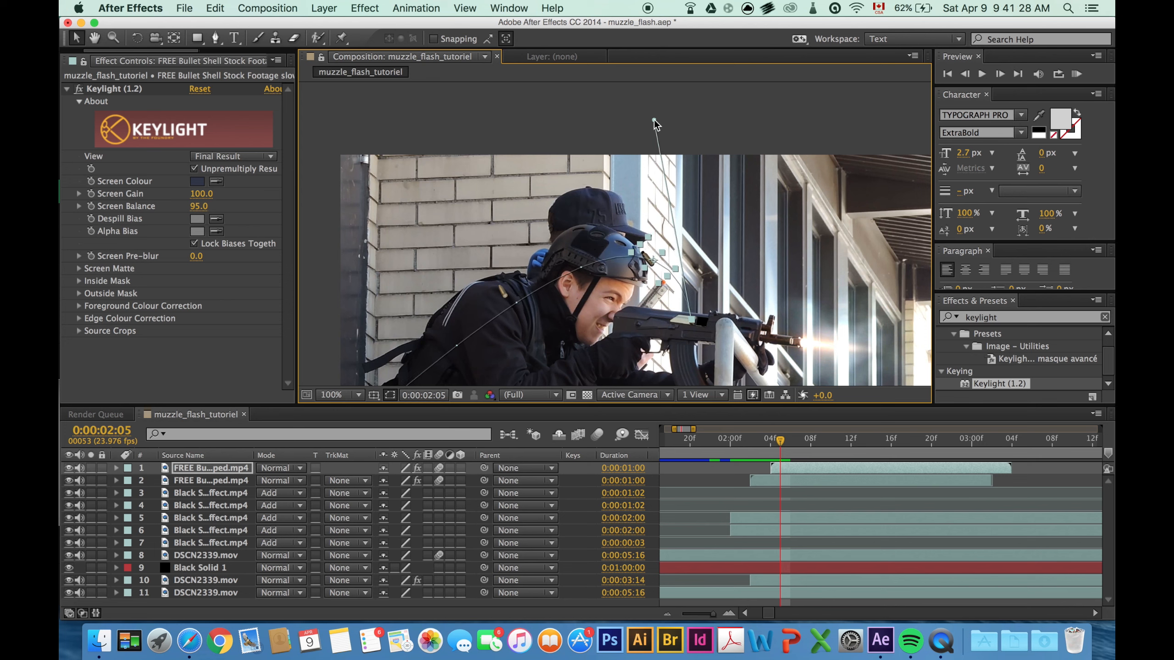
{"action": "left_click_drag", "start_coordinate": [779, 442], "coordinate": [789, 442]}
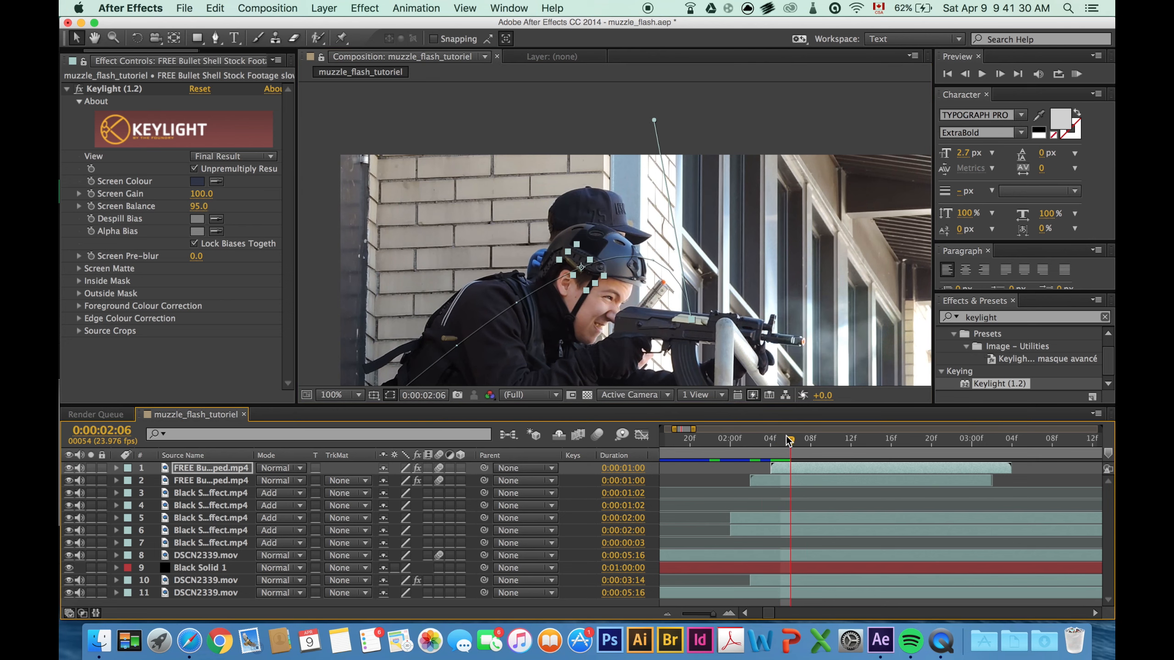
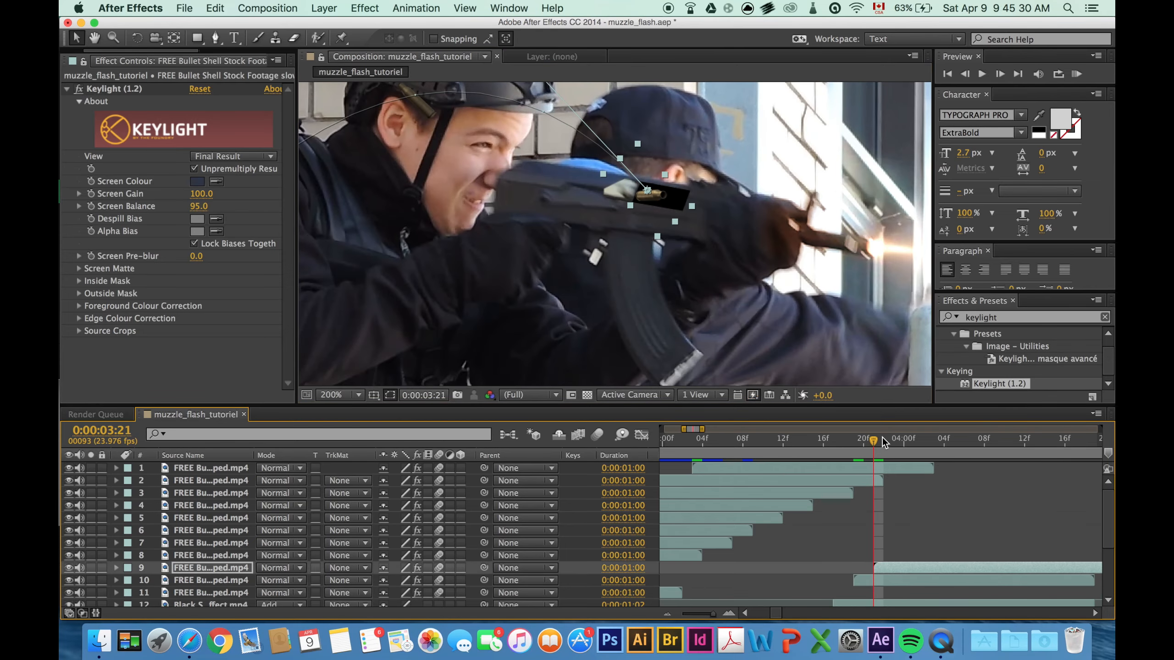
- Scrub forward from 0:00:03:21 to check the flight of the ejected shell
{"action": "left_click_drag", "start_coordinate": [882, 437], "coordinate": [943, 443]}
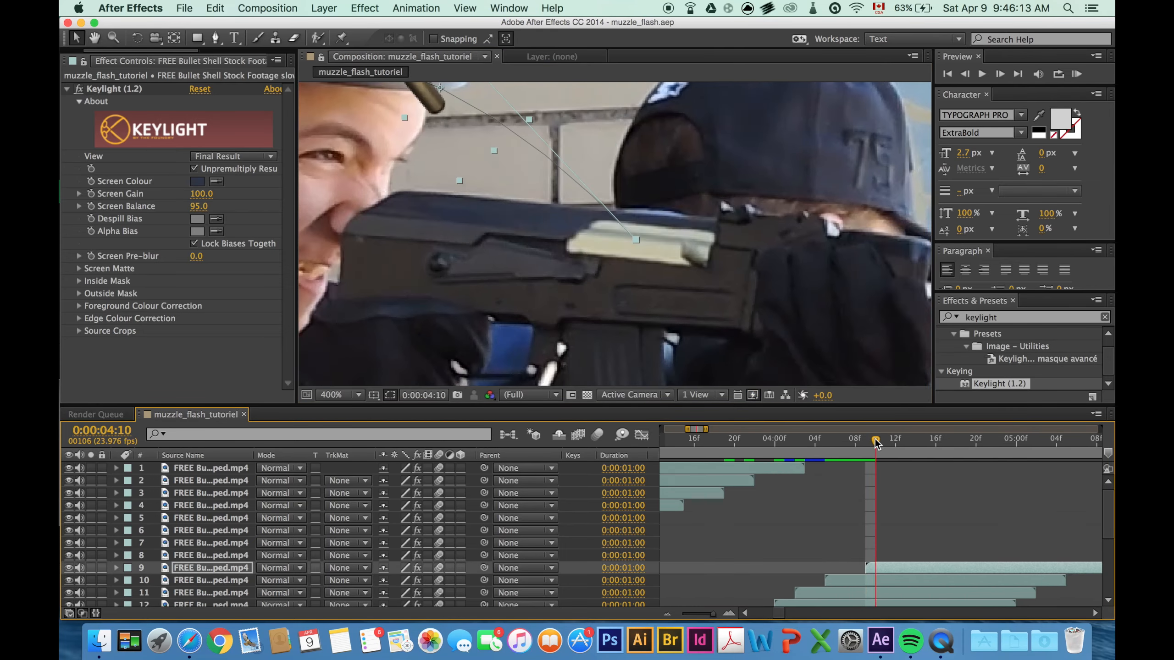
- At 0:00:04:16, reshape the layer 9 shell's motion path by extending its upper handle well above the frame, and save the project
{"action": "left_click_drag", "start_coordinate": [875, 439], "coordinate": [988, 444]}
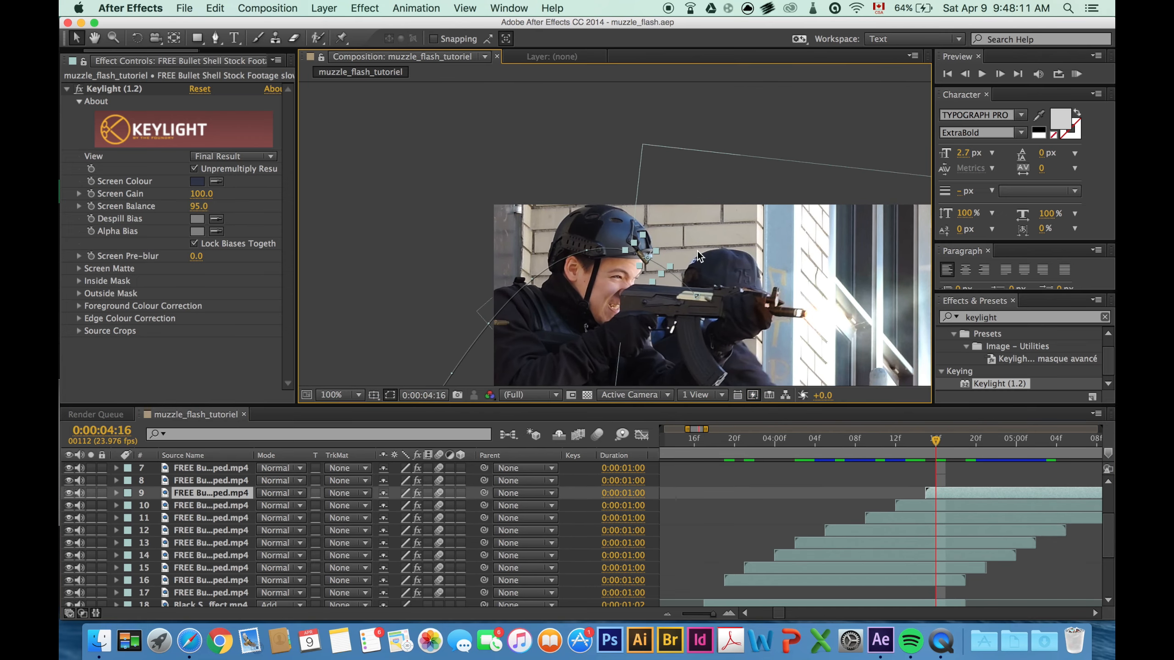
{"action": "left_click_drag", "start_coordinate": [701, 301], "coordinate": [585, 114]}
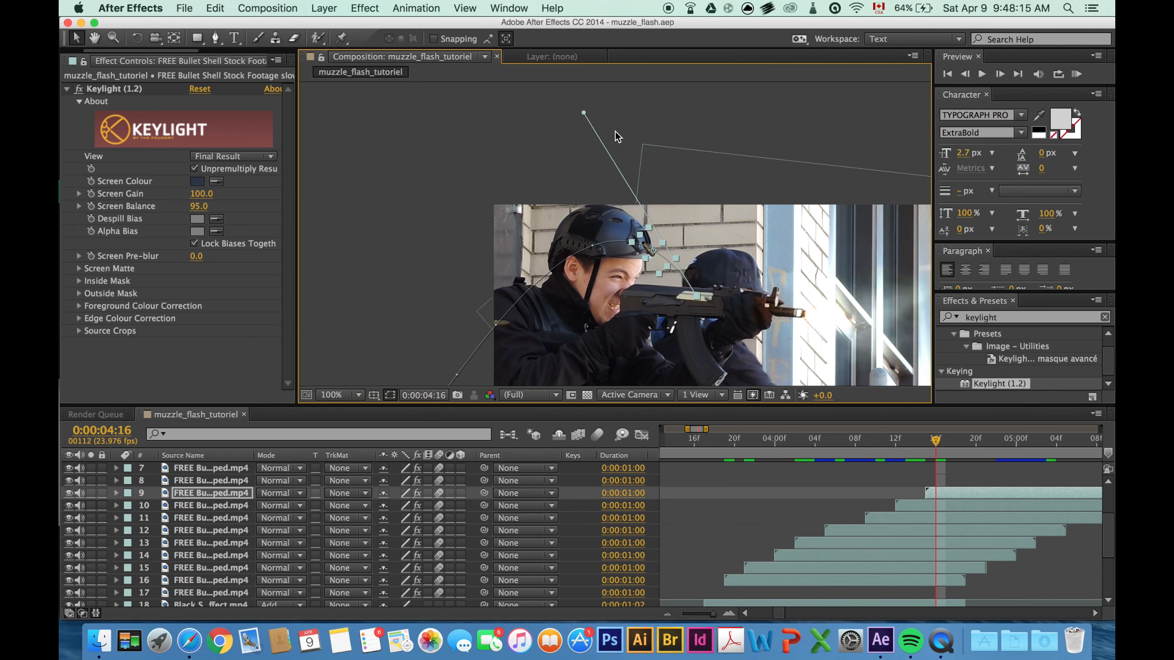
{"action": "mouse_move", "coordinate": [583, 112]}
{"action": "left_mouse_down"}
{"action": "mouse_move", "coordinate": [567, 158]}
{"action": "mouse_move", "coordinate": [576, 99]}
{"action": "left_mouse_up"}
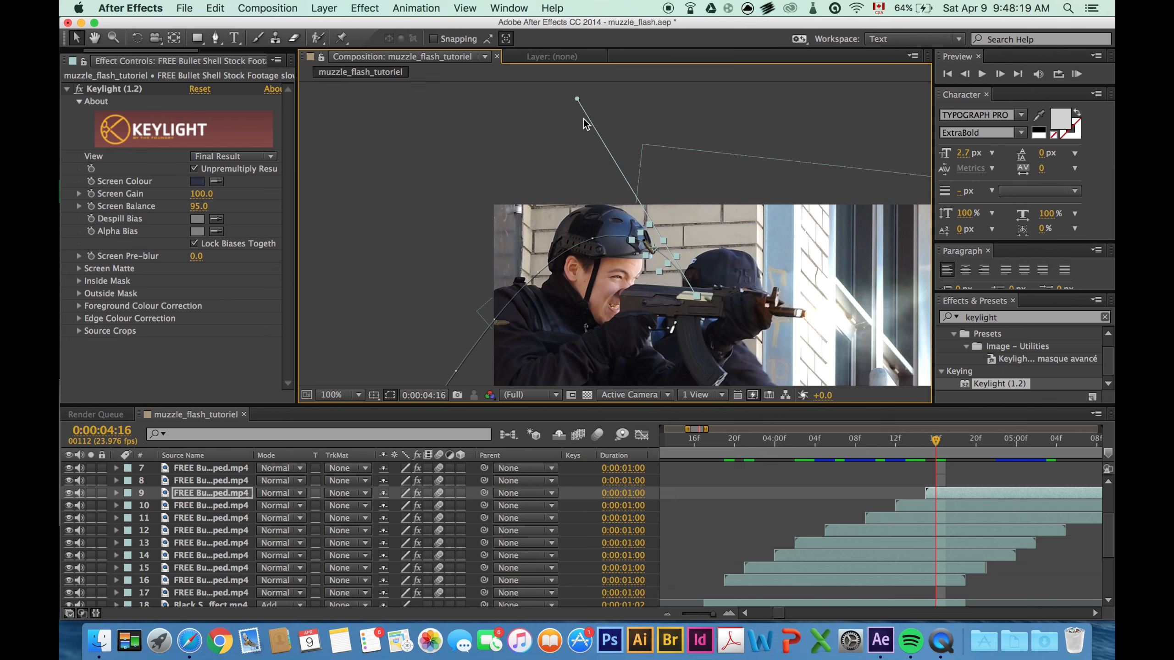
{"action": "key", "text": "super+s"}
{"action": "scroll", "coordinate": [634, 202], "scroll_direction": "down", "scroll_amount": 2}
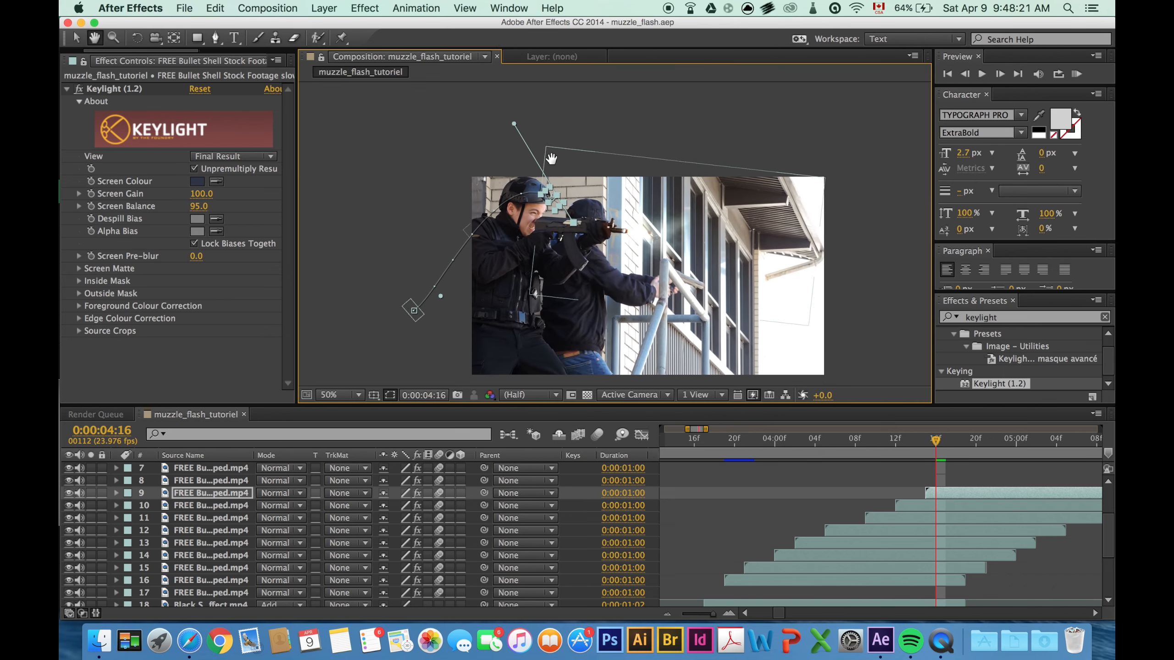
- Pre-compose all the bullet shell layers, 1 through 17, into a new composition named bullet_shells, moving all attributes into it
{"action": "scroll", "coordinate": [173, 518], "scroll_direction": "down", "scroll_amount": 5}
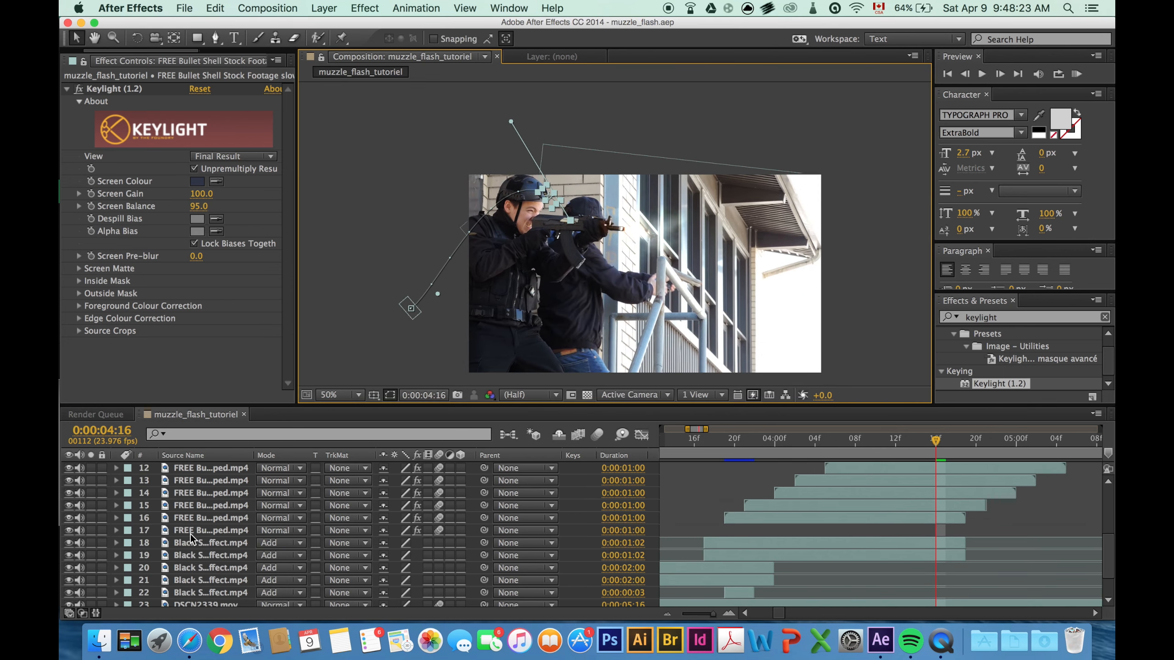
{"action": "left_click", "coordinate": [193, 530]}
{"action": "scroll", "coordinate": [212, 506], "scroll_direction": "up", "scroll_amount": 3}
{"action": "scroll", "coordinate": [213, 500], "scroll_direction": "up", "scroll_amount": 4}
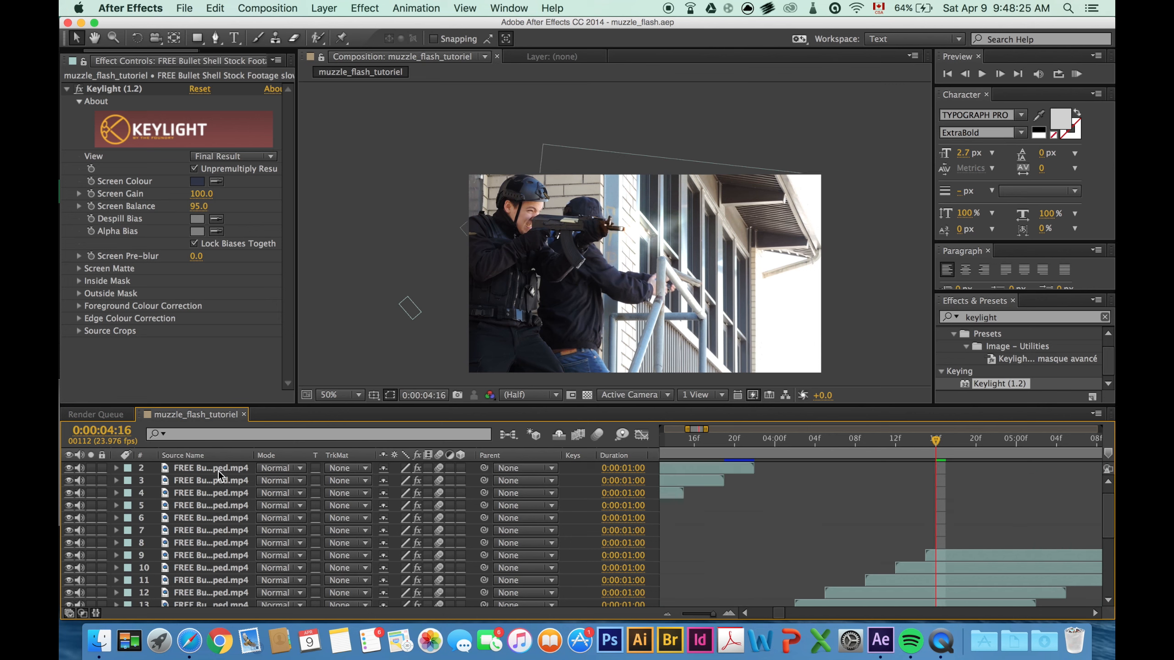
{"action": "left_click", "coordinate": [215, 470], "text": "shift"}
{"action": "right_click", "coordinate": [215, 471]}
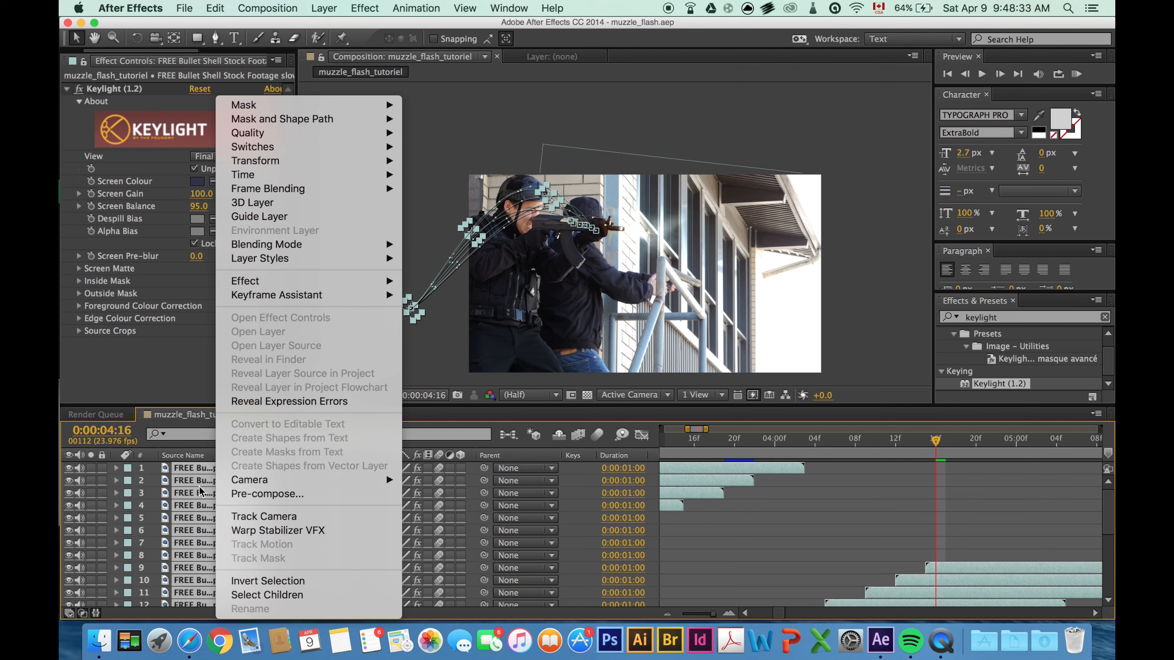
{"action": "key", "text": "Escape"}
{"action": "scroll", "coordinate": [198, 486], "scroll_direction": "down", "scroll_amount": 4}
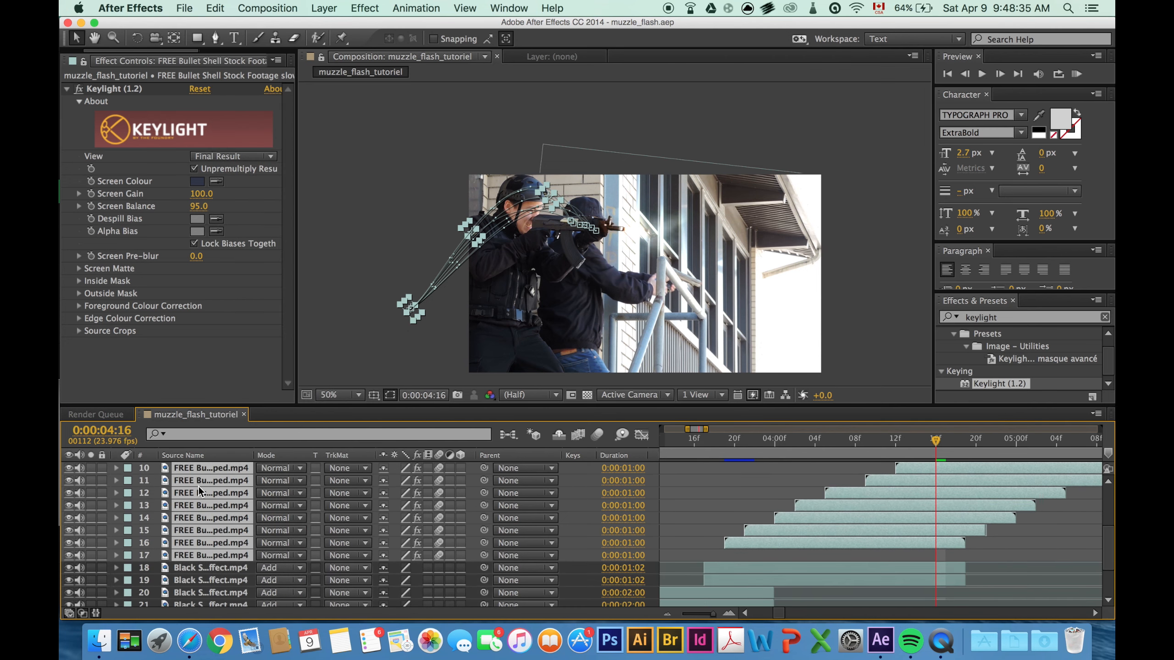
{"action": "right_click", "coordinate": [198, 486]}
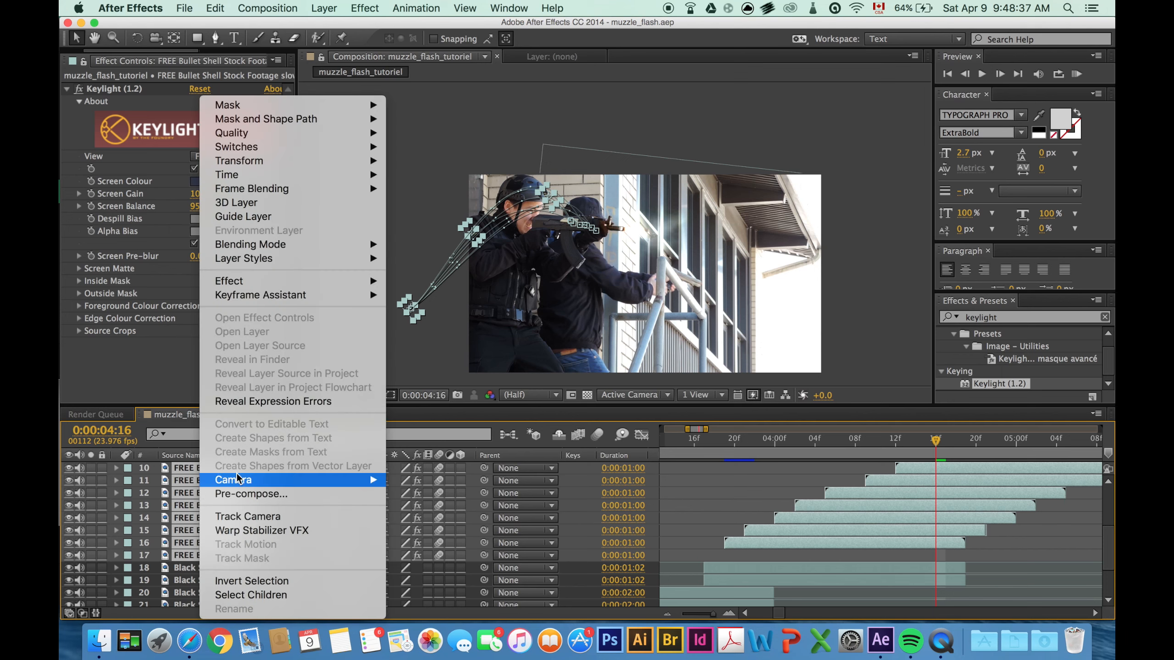
{"action": "left_click", "coordinate": [249, 494]}
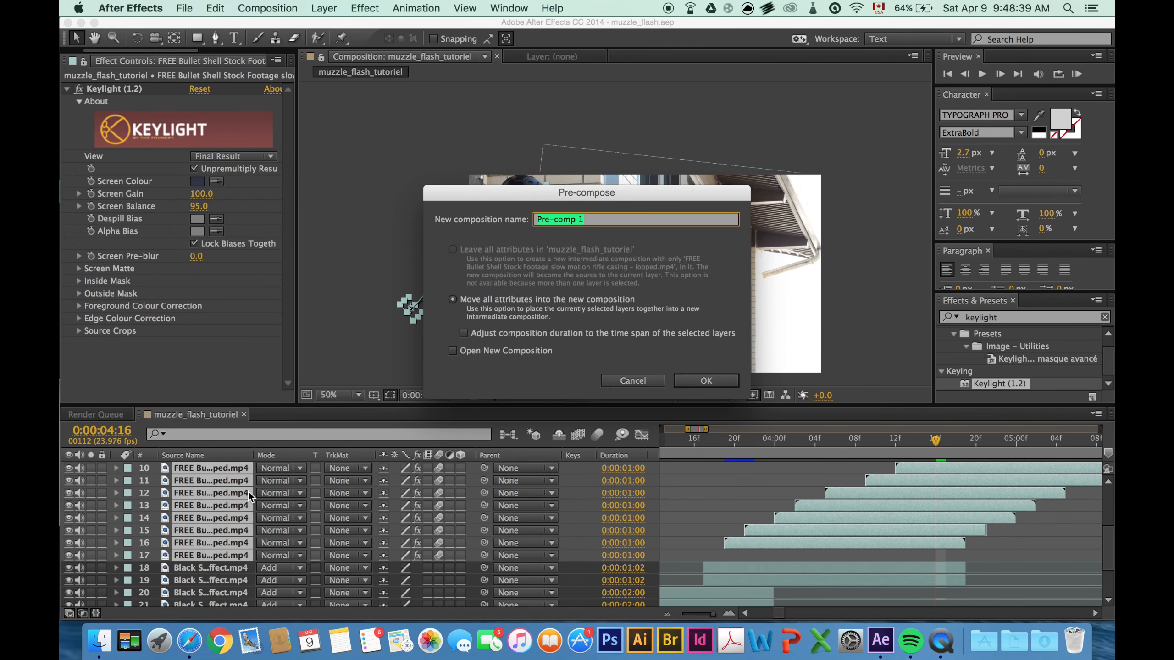
{"action": "type", "text": "bullet_shells"}
{"action": "key", "text": "Return"}
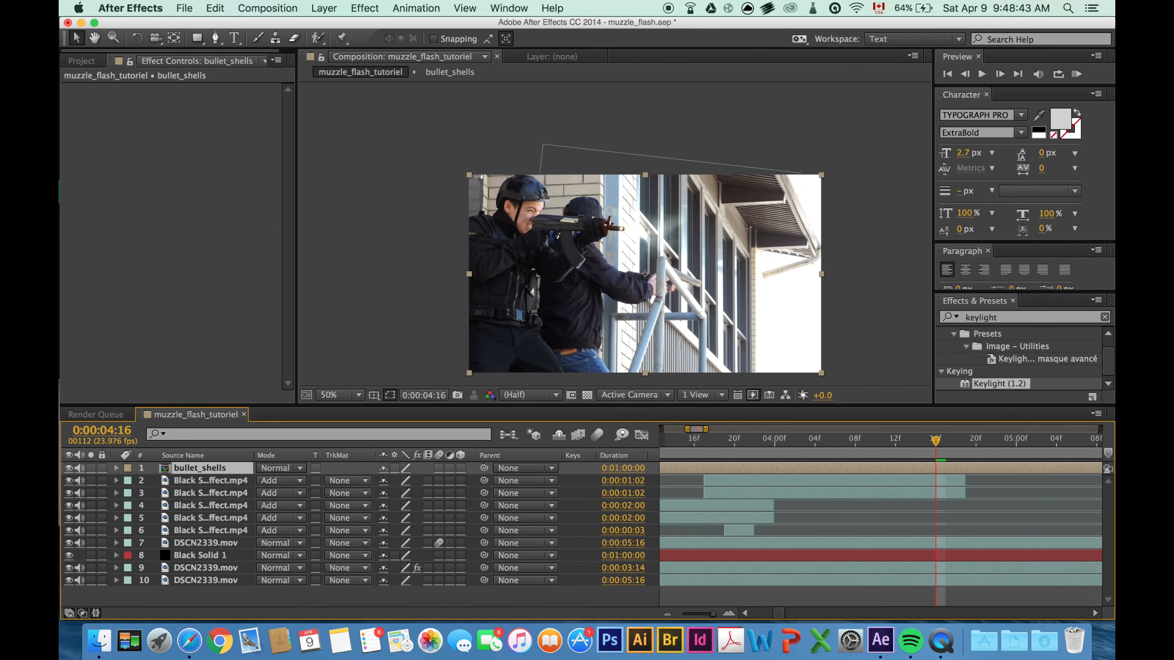
- Open the bullet_shells composition and apply the CC Radial Blur effect to the shell on layer 1
{"action": "double_click", "coordinate": [202, 469]}
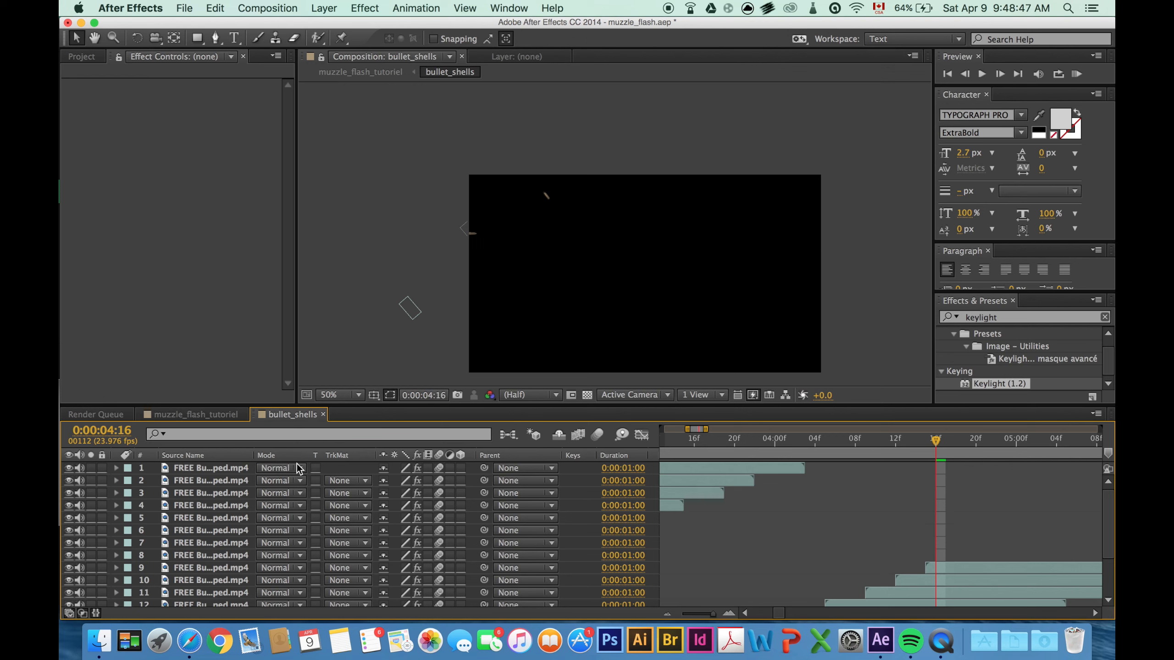
{"action": "scroll", "coordinate": [467, 191], "scroll_direction": "up", "scroll_amount": 3}
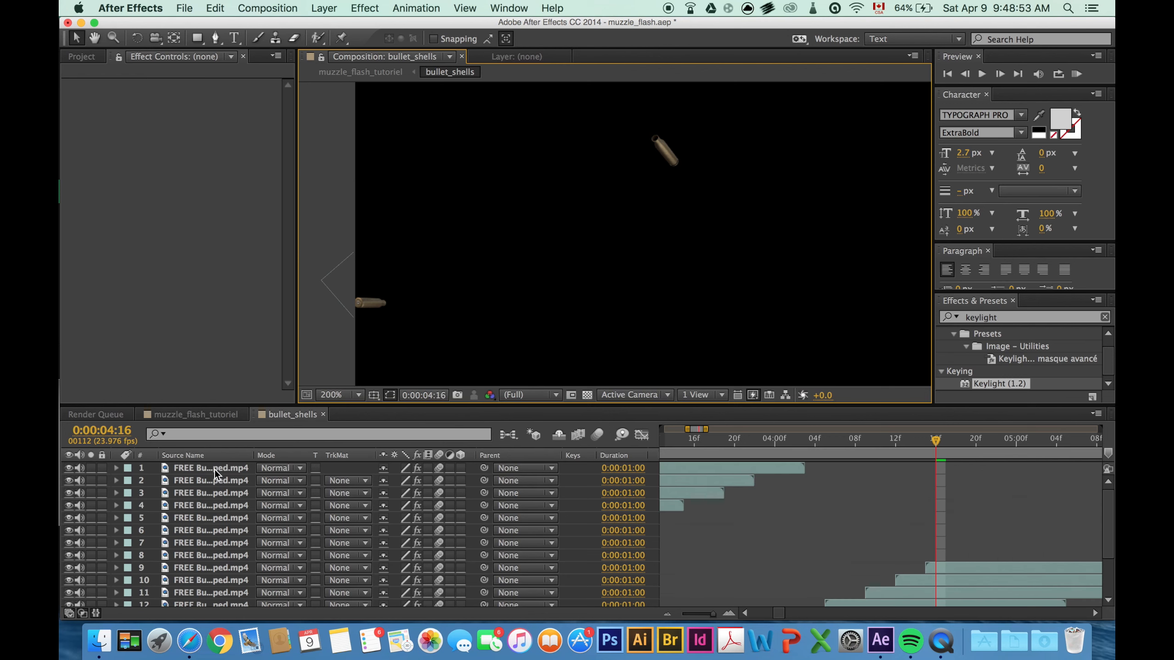
{"action": "left_click", "coordinate": [1104, 317]}
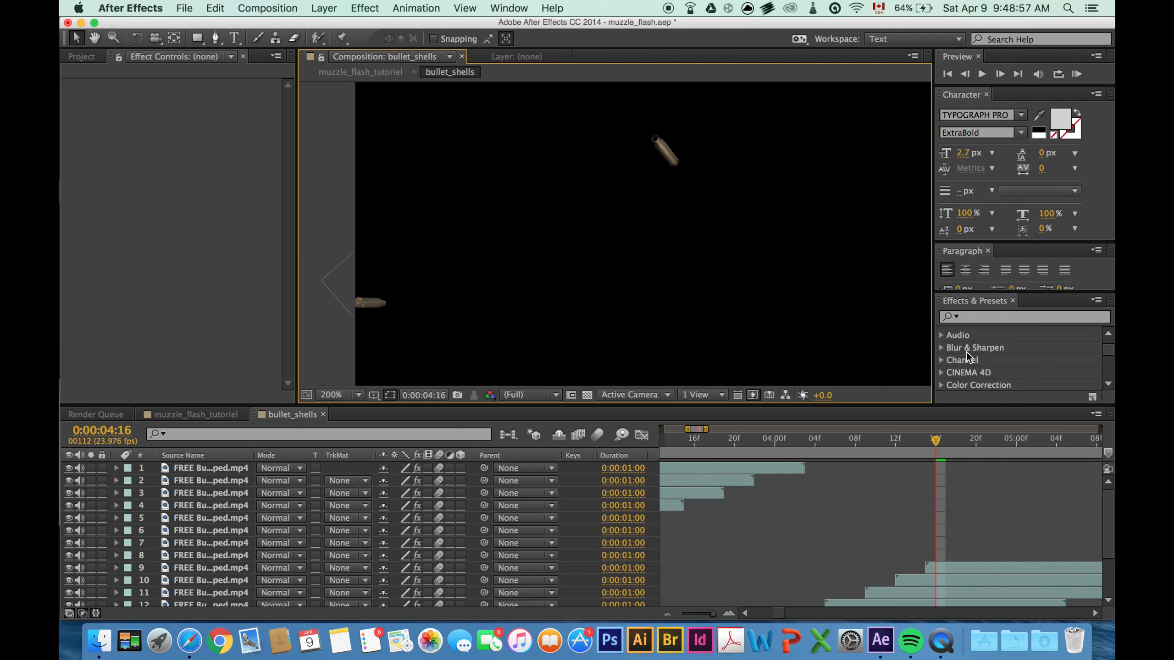
{"action": "scroll", "coordinate": [967, 353], "scroll_direction": "down", "scroll_amount": 5}
{"action": "scroll", "coordinate": [965, 358], "scroll_direction": "up", "scroll_amount": 3}
{"action": "scroll", "coordinate": [966, 358], "scroll_direction": "up", "scroll_amount": 2}
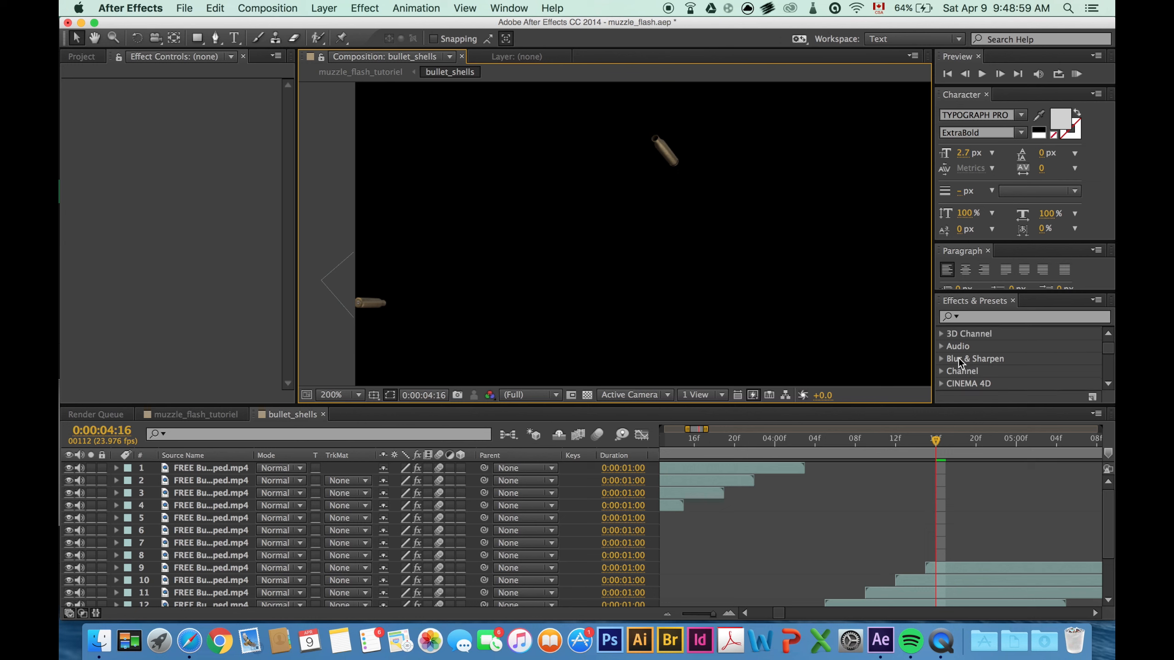
{"action": "left_click", "coordinate": [941, 362]}
{"action": "scroll", "coordinate": [943, 362], "scroll_direction": "down", "scroll_amount": 4}
{"action": "scroll", "coordinate": [946, 361], "scroll_direction": "down", "scroll_amount": 1}
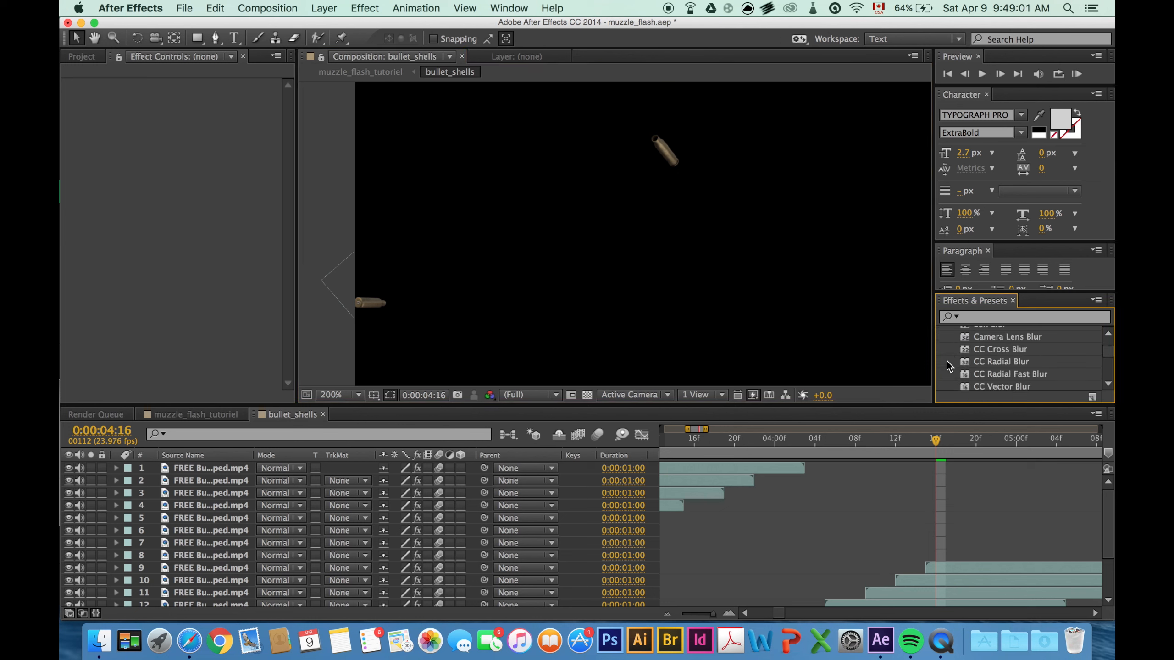
{"action": "left_click", "coordinate": [969, 361]}
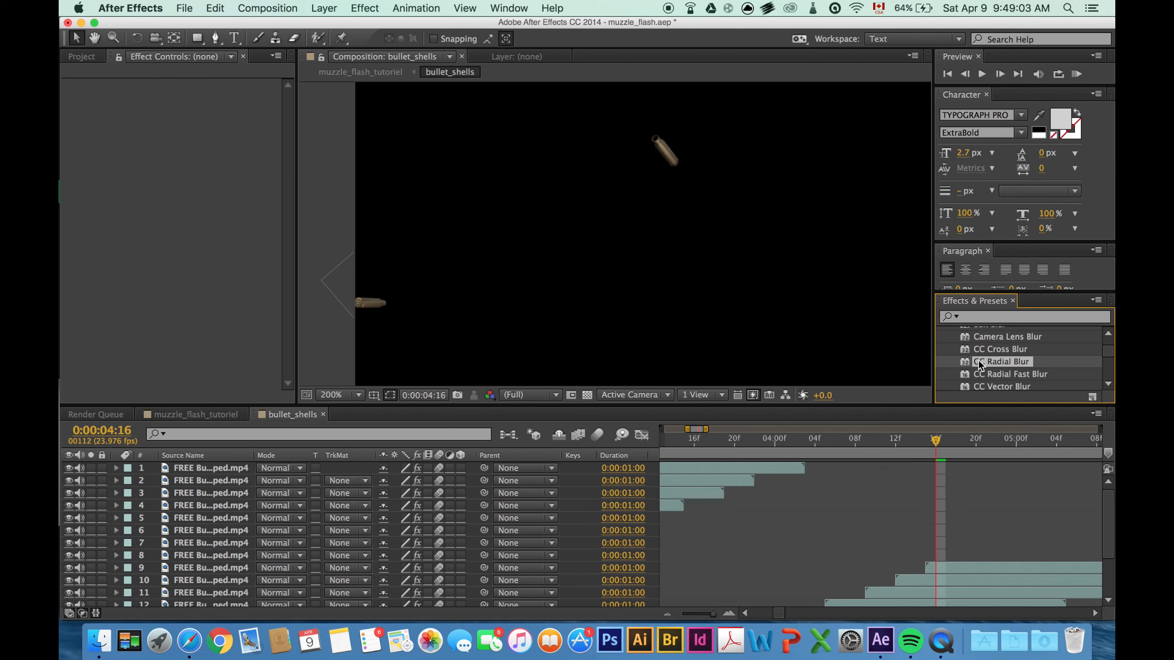
{"action": "left_click_drag", "start_coordinate": [983, 359], "coordinate": [195, 465]}
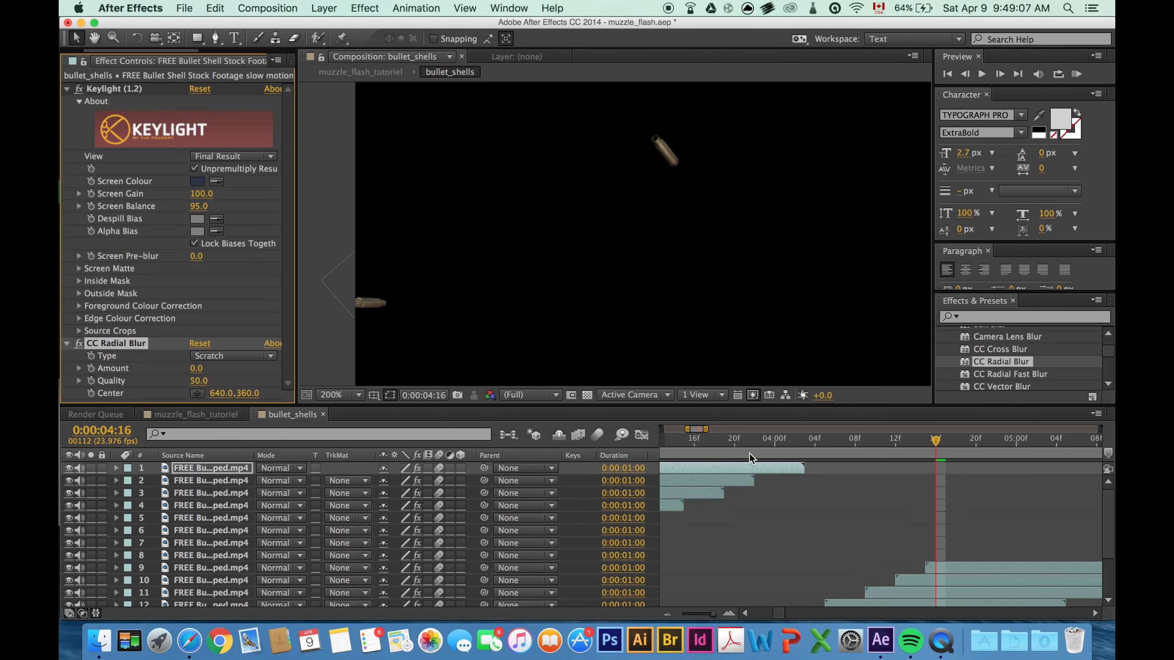
- At 0:00:03:06, set the CC Radial Blur amount on the layer 1 shell to 13.0
{"action": "left_click_drag", "start_coordinate": [929, 431], "coordinate": [724, 434]}
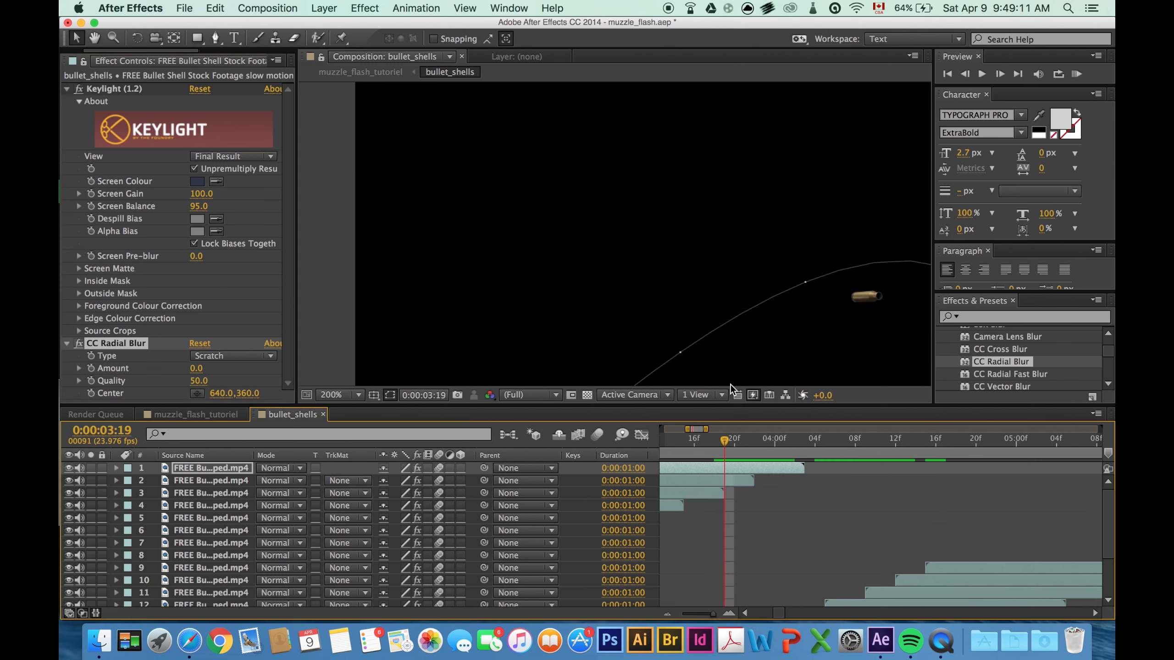
{"action": "scroll", "coordinate": [717, 332], "scroll_direction": "down", "scroll_amount": 1}
{"action": "left_click_drag", "start_coordinate": [765, 374], "coordinate": [747, 295]}
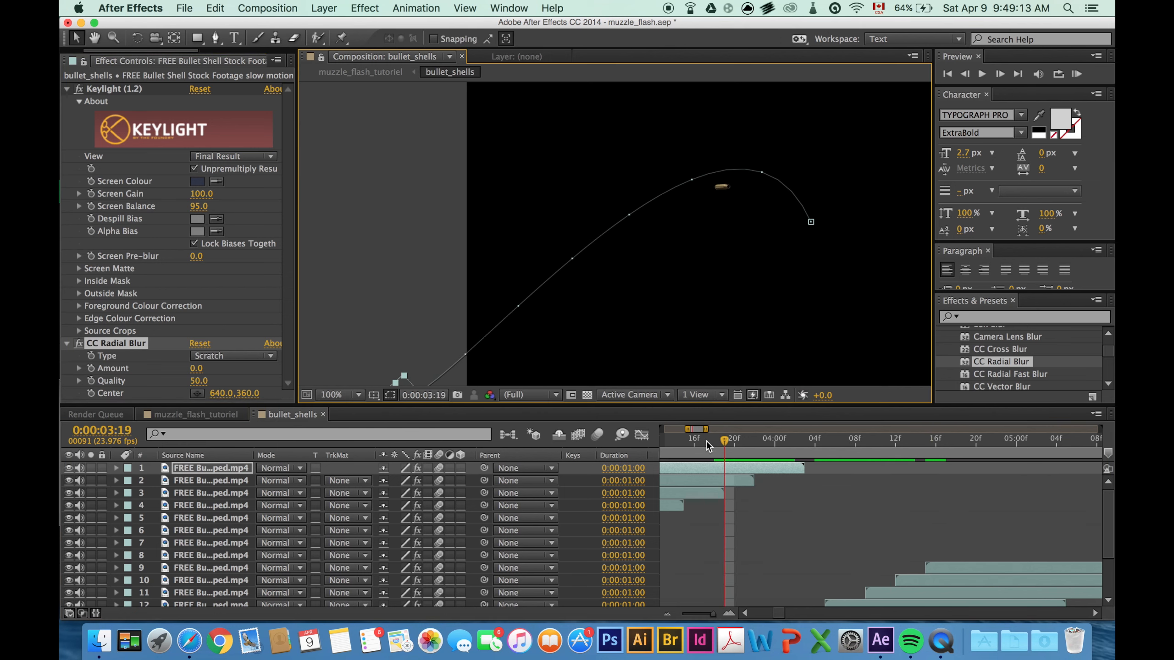
{"action": "left_click_drag", "start_coordinate": [706, 440], "coordinate": [668, 447]}
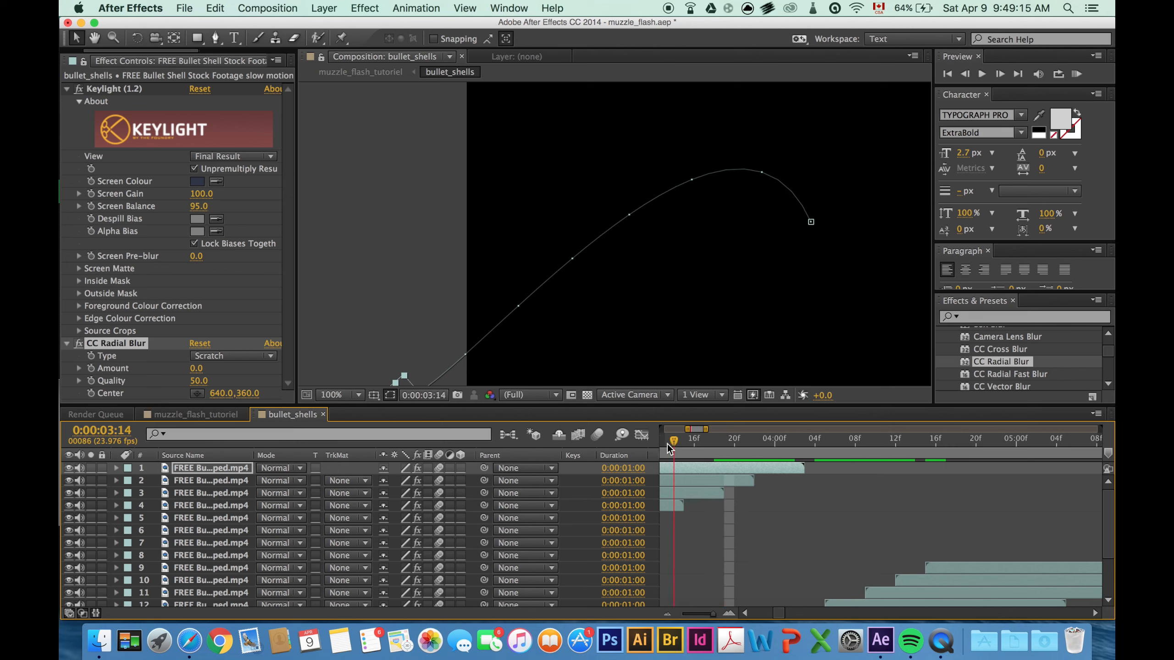
{"action": "left_click_drag", "start_coordinate": [776, 613], "coordinate": [769, 612]}
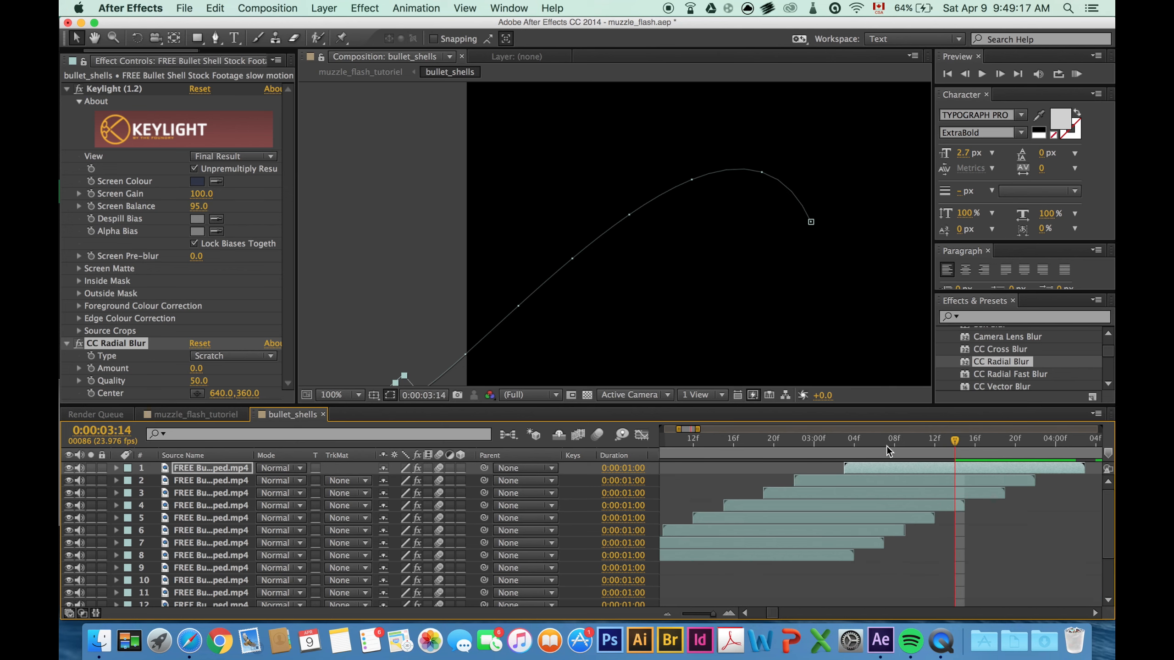
{"action": "left_click", "coordinate": [874, 443]}
{"action": "scroll", "coordinate": [607, 189], "scroll_direction": "up", "scroll_amount": 2}
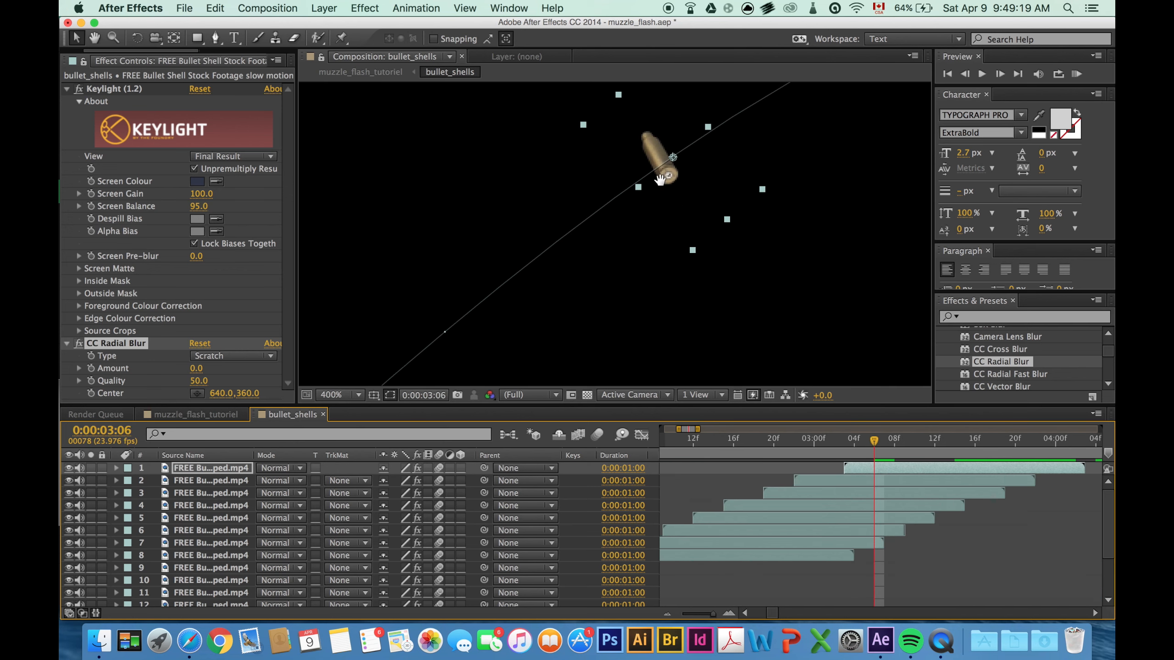
{"action": "left_click_drag", "start_coordinate": [660, 179], "coordinate": [638, 277]}
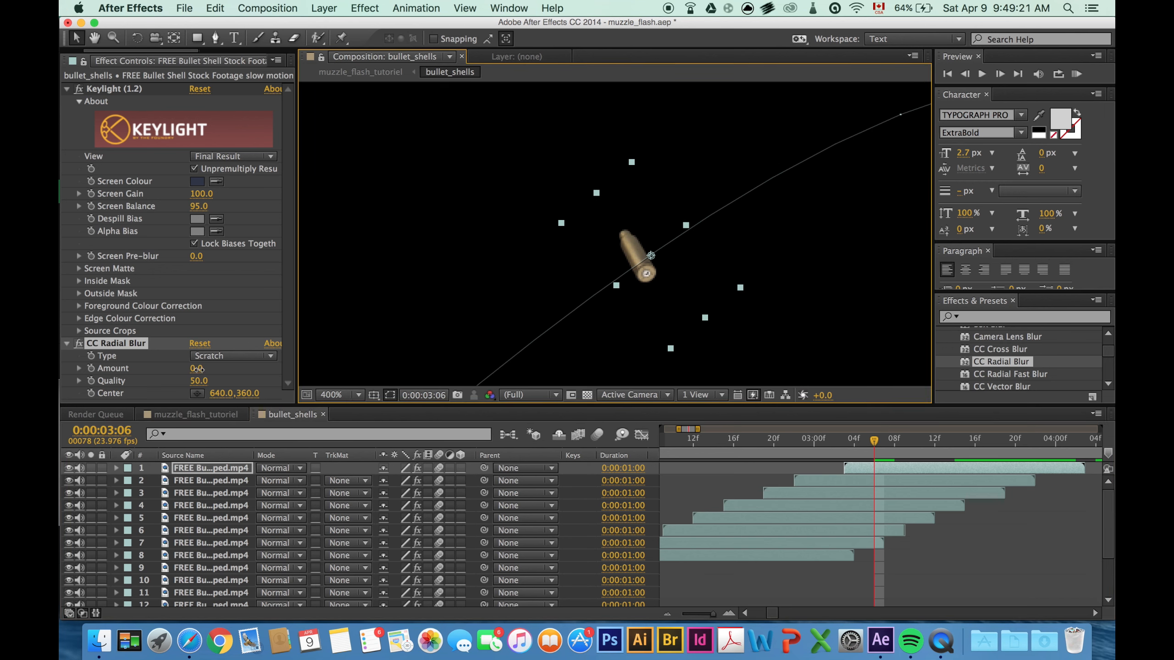
{"action": "left_click_drag", "start_coordinate": [198, 369], "coordinate": [213, 372]}
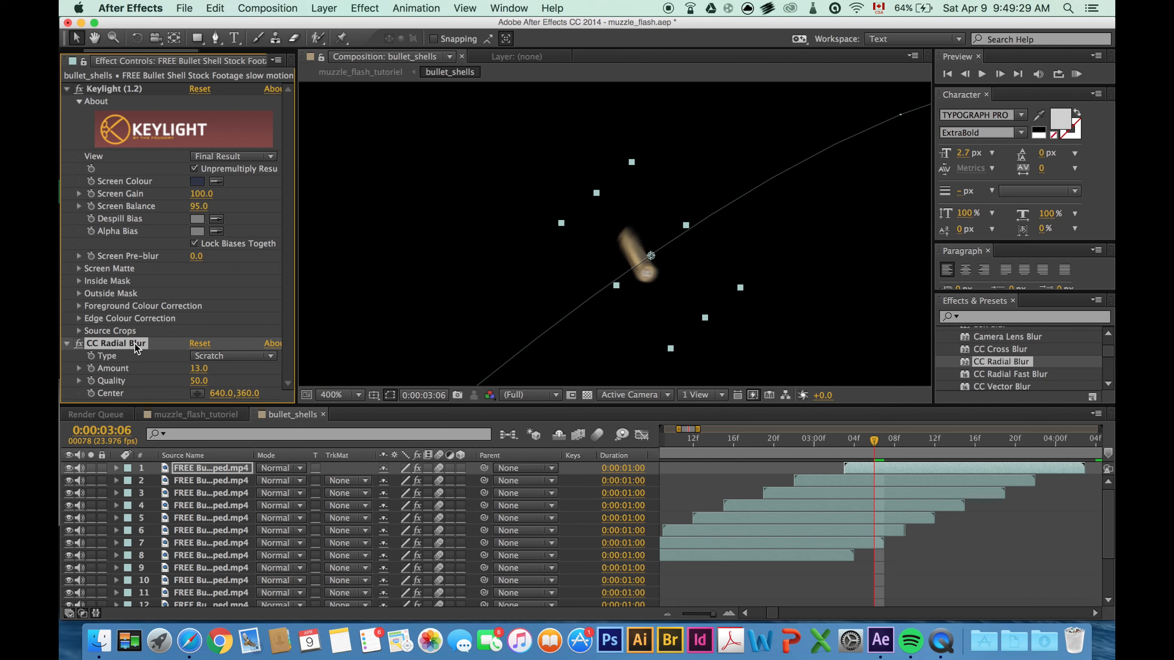
- Copy the CC Radial Blur effect from layer 1 onto each of the other shell layers, 2 through 17
{"action": "left_click", "coordinate": [211, 484]}
{"action": "left_click", "coordinate": [213, 497]}
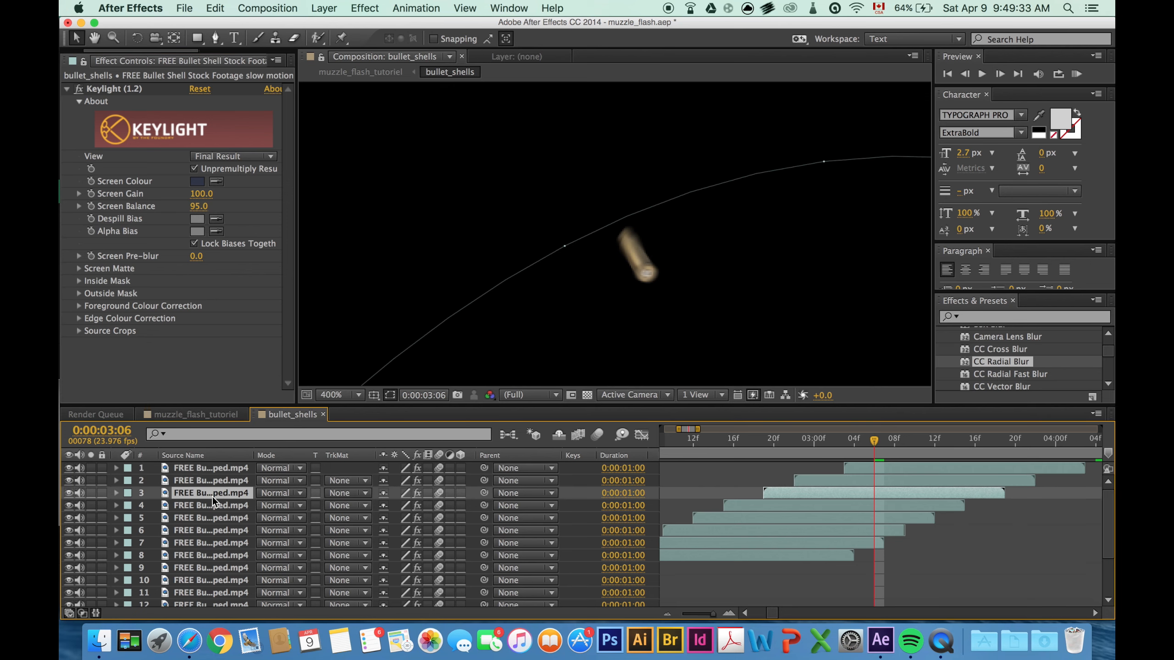
{"action": "left_click", "coordinate": [217, 508]}
{"action": "left_click", "coordinate": [227, 520]}
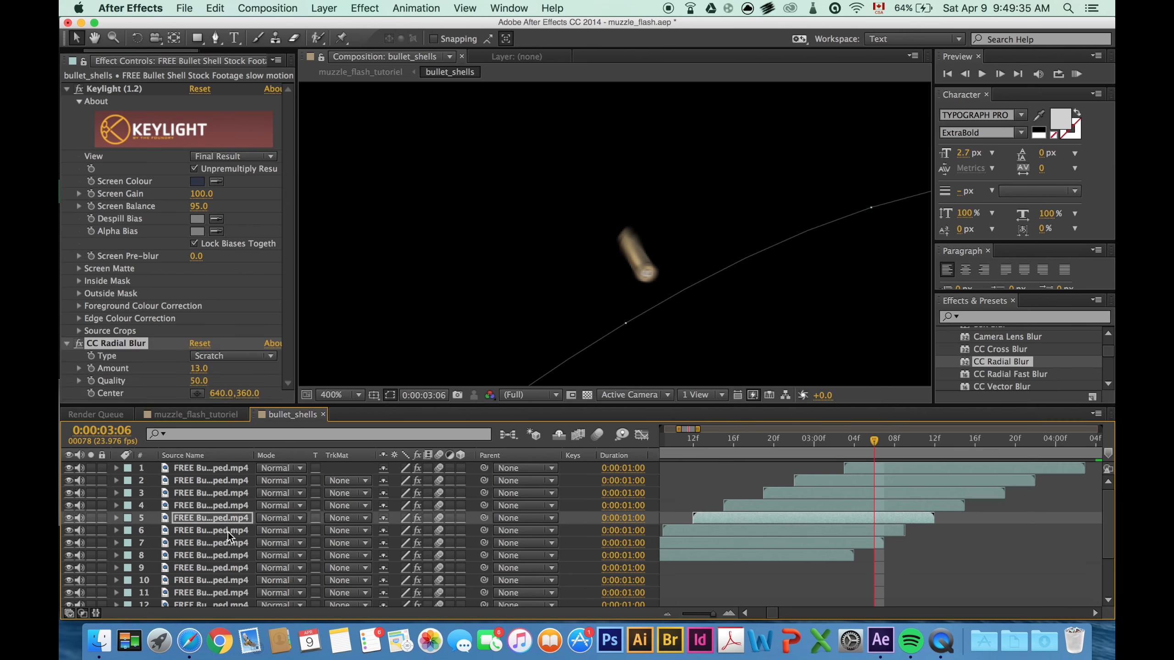
{"action": "left_click", "coordinate": [227, 531]}
{"action": "left_click", "coordinate": [227, 542]}
{"action": "left_click", "coordinate": [229, 557]}
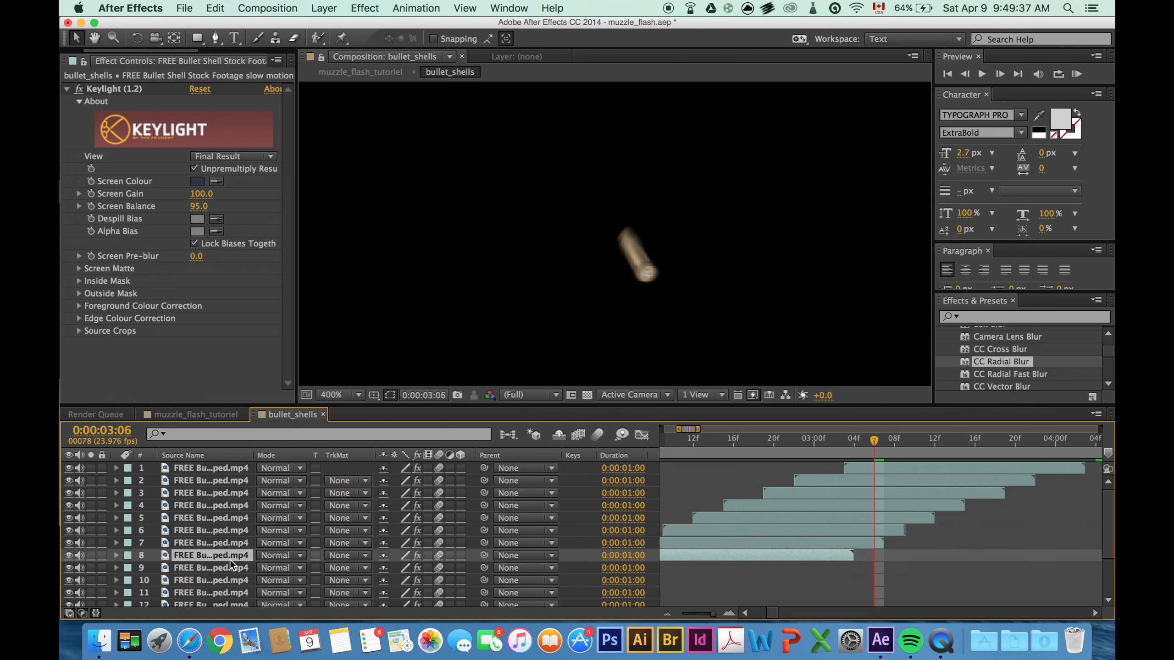
{"action": "left_click", "coordinate": [231, 566]}
{"action": "left_click", "coordinate": [236, 582]}
{"action": "key", "text": "super+v"}
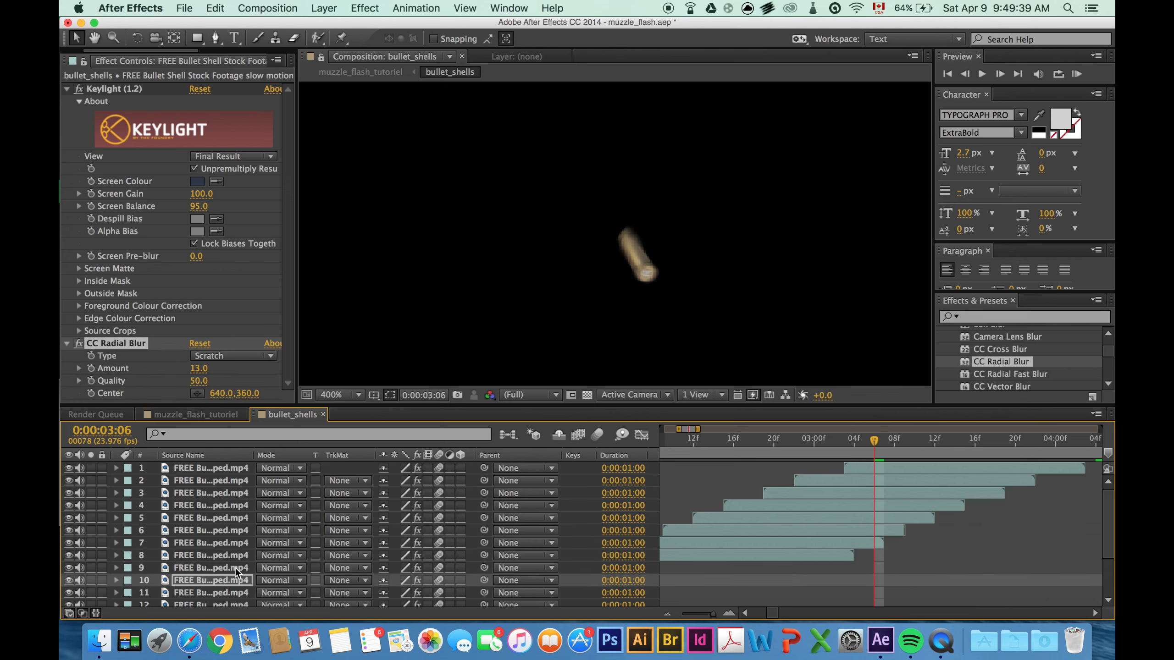
{"action": "scroll", "coordinate": [233, 568], "scroll_direction": "down", "scroll_amount": 5}
{"action": "left_click", "coordinate": [230, 527]}
{"action": "key", "text": "super+v"}
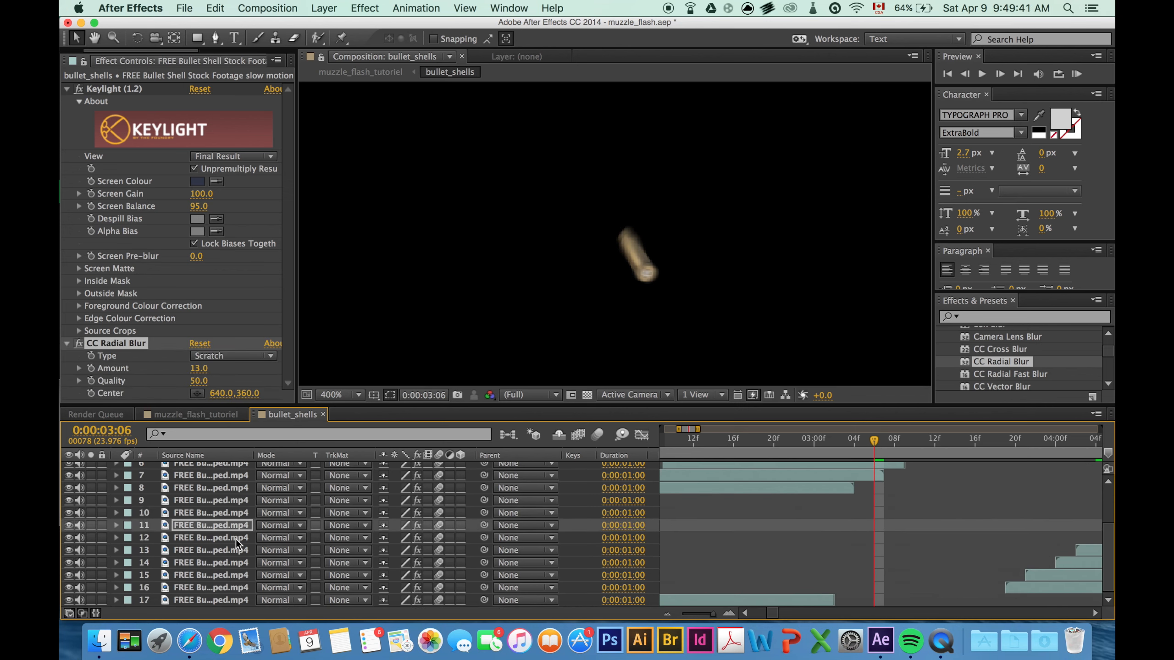
{"action": "left_click", "coordinate": [236, 539]}
{"action": "key", "text": "super+v"}
{"action": "left_click", "coordinate": [240, 550]}
{"action": "key", "text": "super+v"}
{"action": "left_click", "coordinate": [241, 563]}
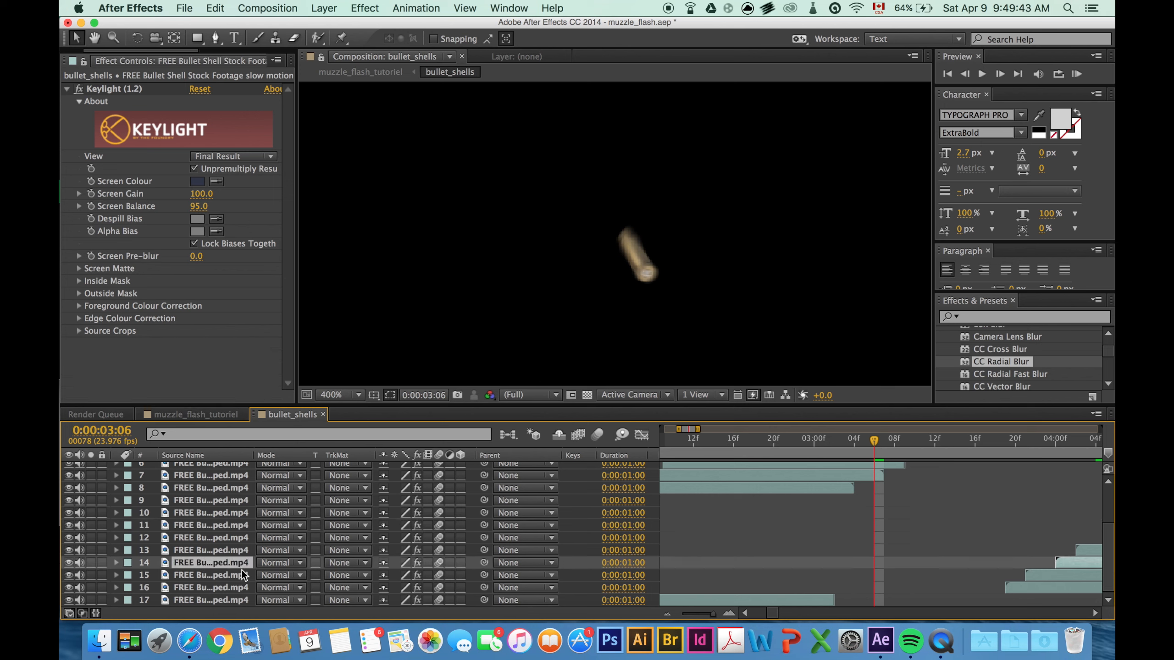
{"action": "key", "text": "super+v"}
{"action": "left_click", "coordinate": [242, 575]}
{"action": "key", "text": "super+v"}
{"action": "left_click", "coordinate": [244, 587]}
{"action": "key", "text": "super+v"}
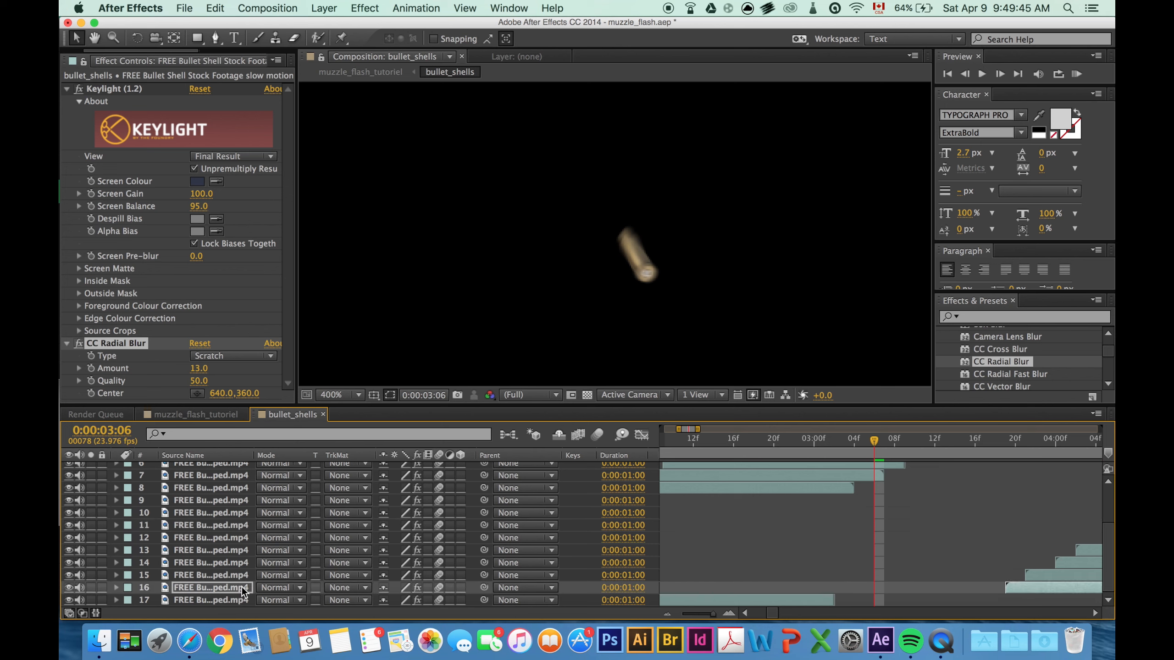
{"action": "left_click", "coordinate": [239, 600]}
{"action": "key", "text": "super+v"}
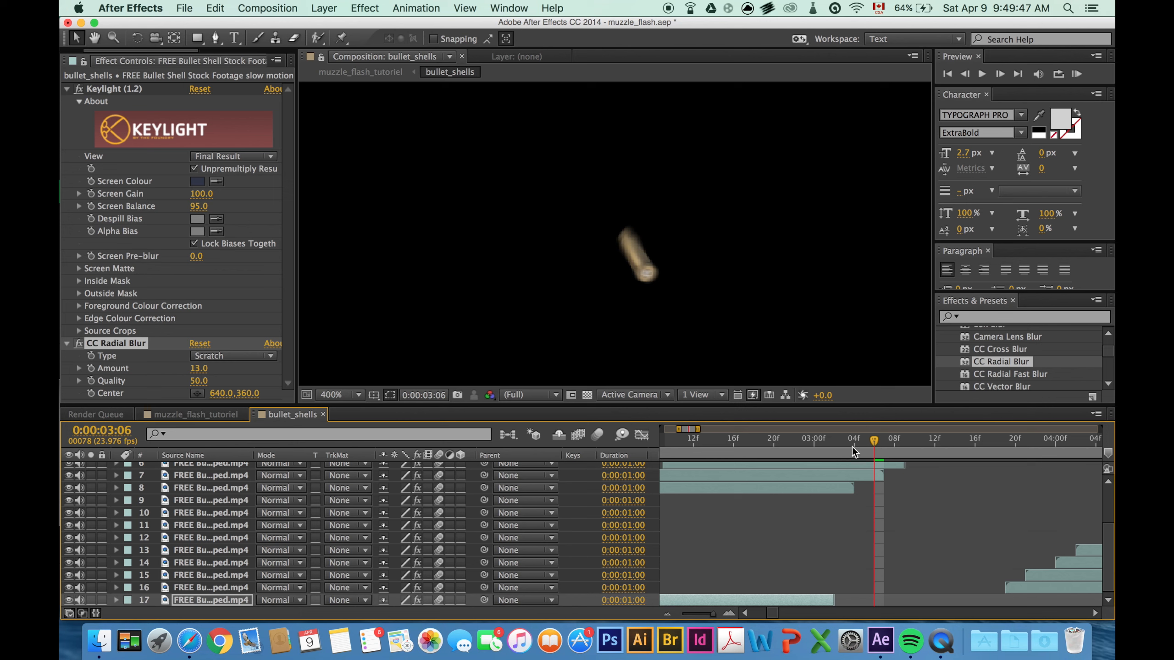
- Check the blurred shells at 0:00:03:00 and return to the muzzle_flash_tutoriel composition
{"action": "left_click_drag", "start_coordinate": [843, 442], "coordinate": [814, 439]}
{"action": "scroll", "coordinate": [713, 220], "scroll_direction": "down", "scroll_amount": 6}
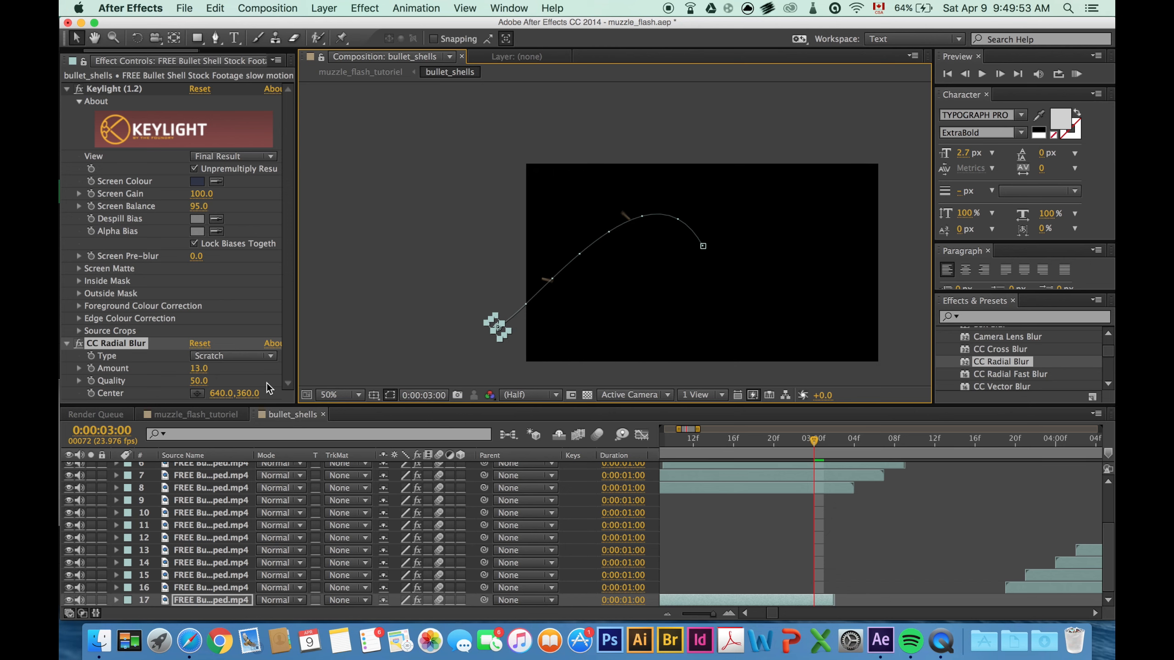
{"action": "left_click", "coordinate": [224, 415]}
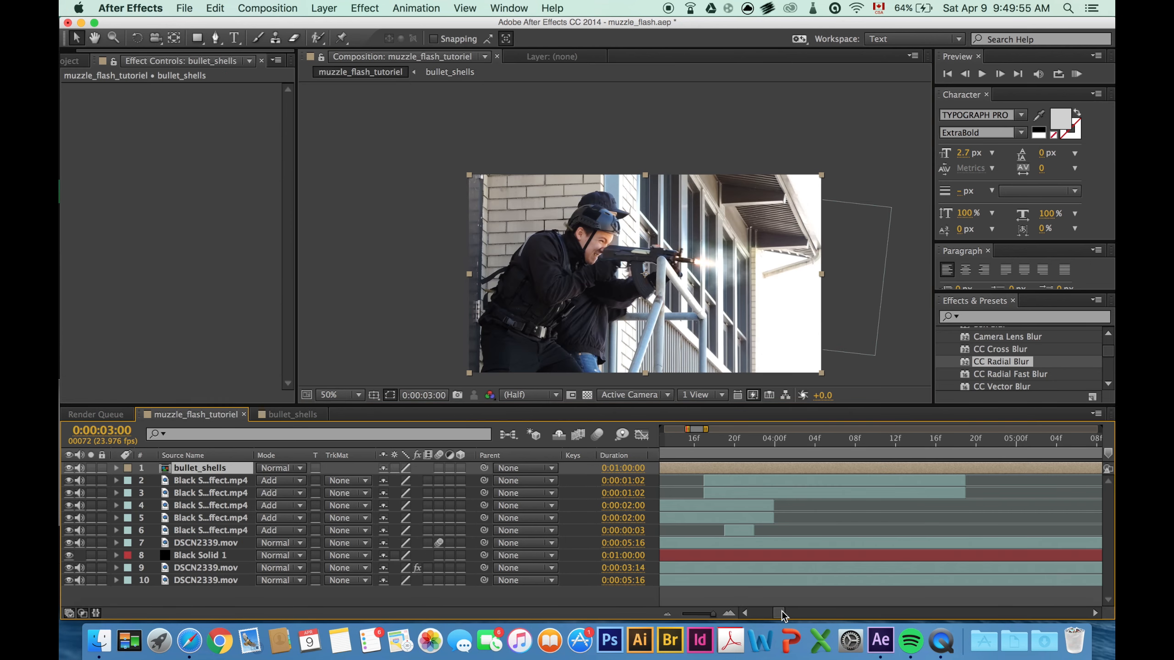
- Preview the muzzle_flash_tutoriel composition from 0:00:02:00 to check the blurred bullet shells at full resolution
{"action": "mouse_move", "coordinate": [781, 612]}
{"action": "left_mouse_down"}
{"action": "mouse_move", "coordinate": [759, 612]}
{"action": "mouse_move", "coordinate": [770, 611]}
{"action": "left_mouse_up"}
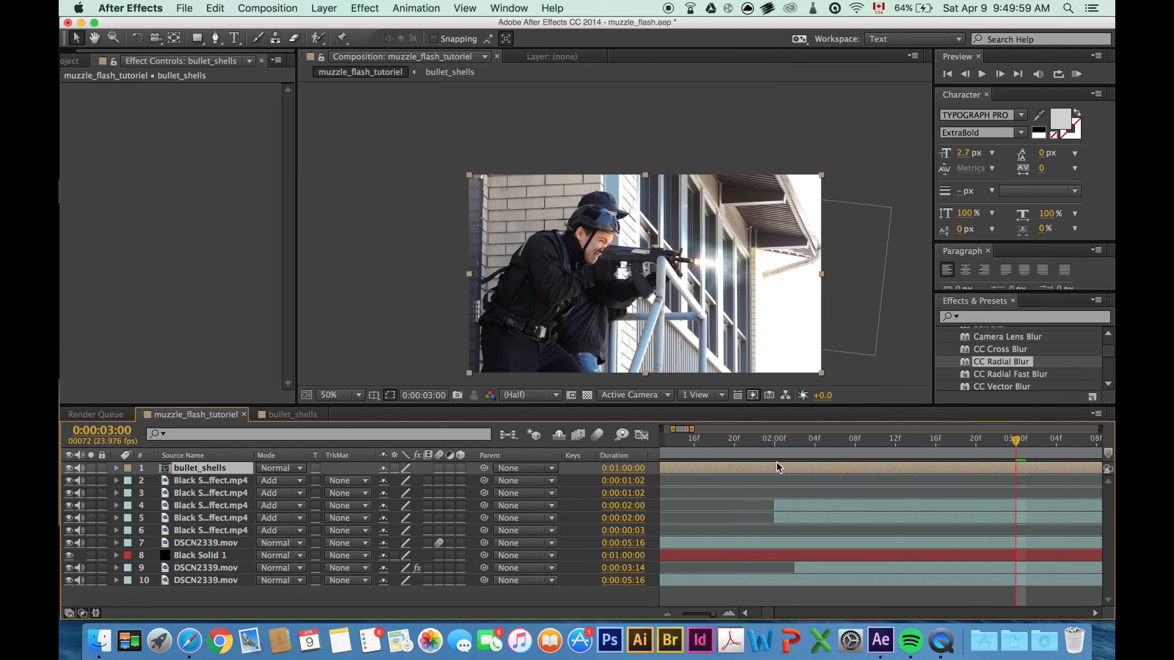
{"action": "mouse_move", "coordinate": [774, 445]}
{"action": "left_mouse_down"}
{"action": "mouse_move", "coordinate": [785, 443]}
{"action": "mouse_move", "coordinate": [775, 443]}
{"action": "left_mouse_up"}
{"action": "scroll", "coordinate": [637, 217], "scroll_direction": "up", "scroll_amount": 2}
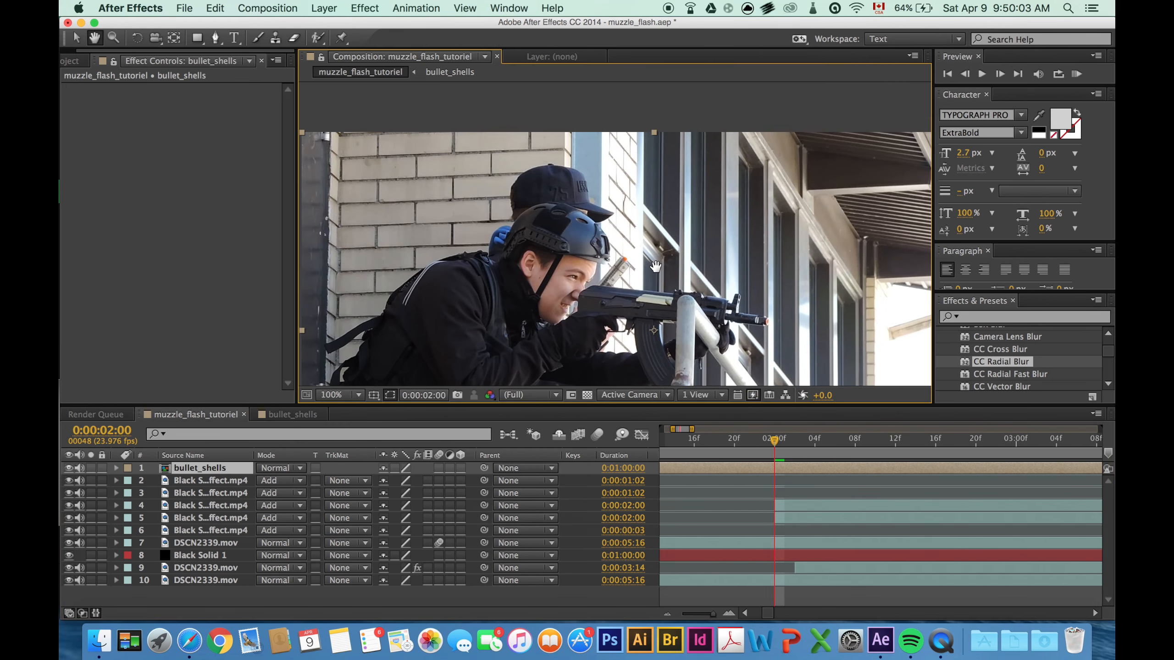
{"action": "left_click", "coordinate": [1077, 73]}
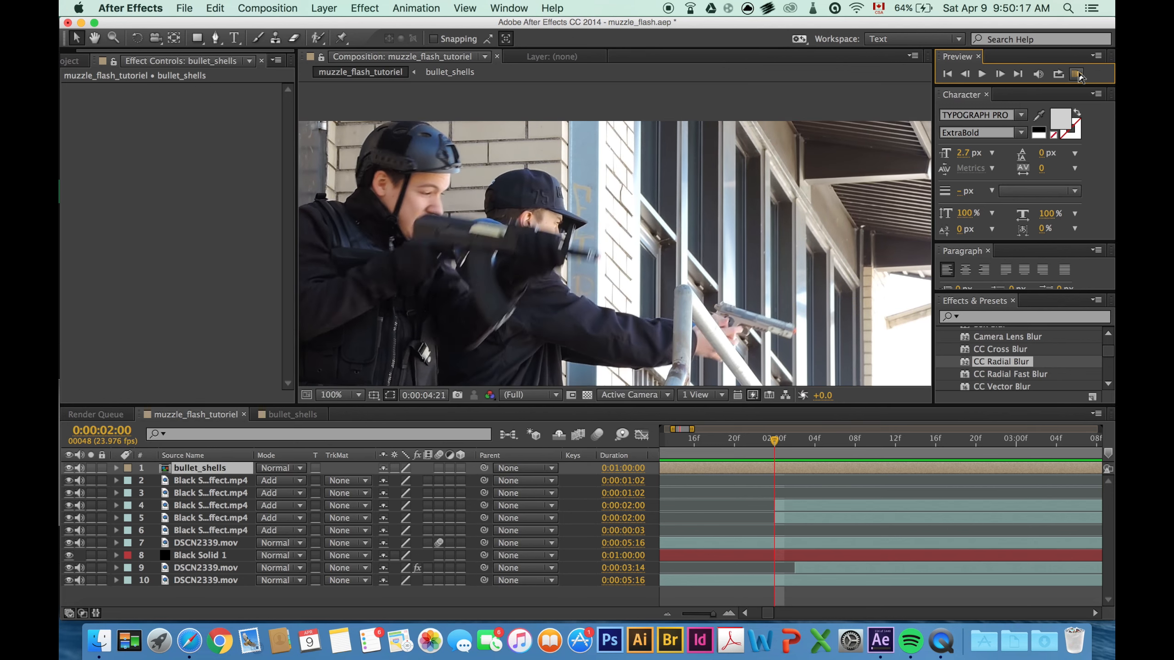
{"action": "left_click", "coordinate": [1077, 71]}
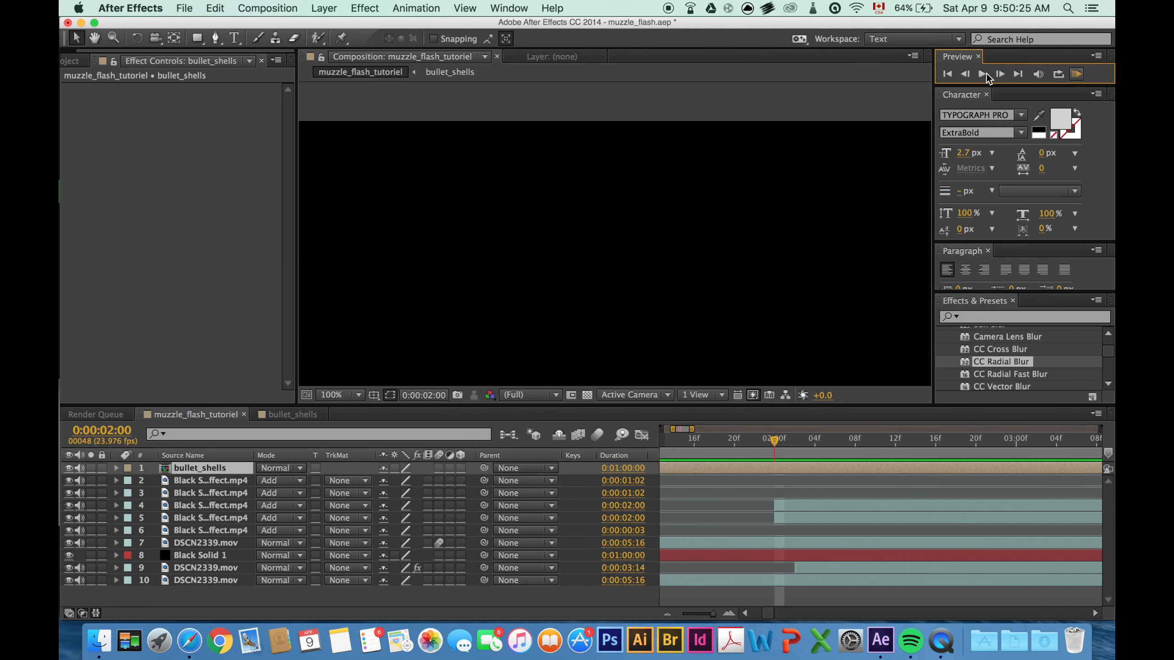
{"action": "left_click", "coordinate": [982, 74]}
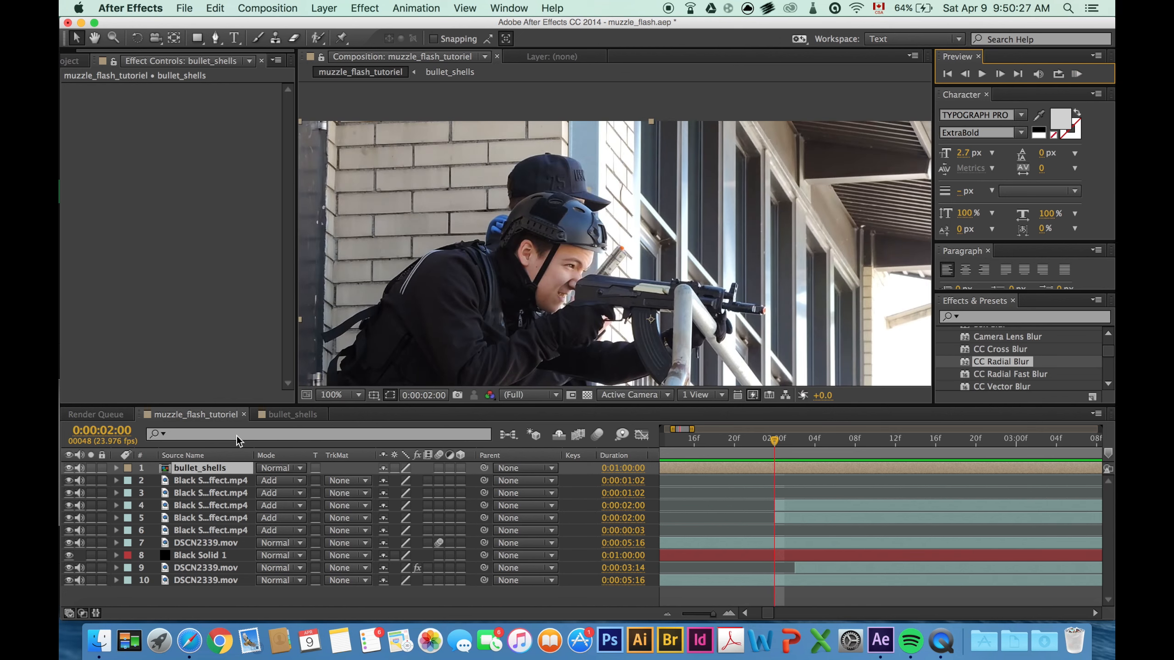
- Open the bullet_shells composition and stretch shell layers 1 through 8 to a duration of 0:00:02:04
{"action": "left_click", "coordinate": [312, 414]}
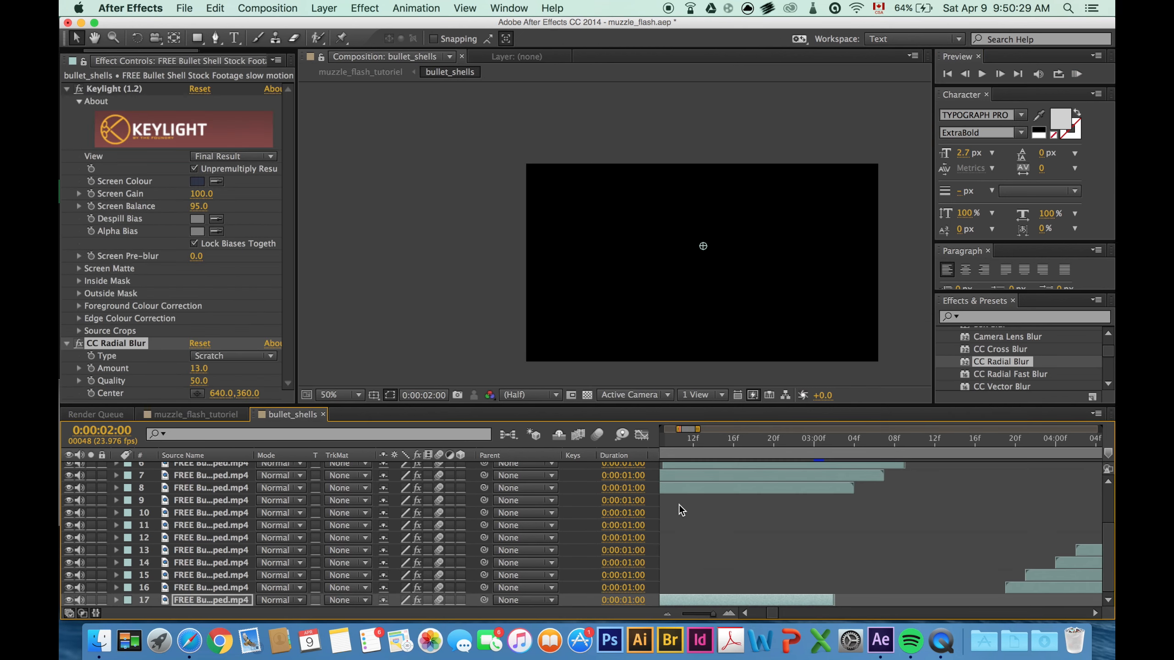
{"action": "scroll", "coordinate": [679, 506], "scroll_direction": "up", "scroll_amount": 3}
{"action": "left_click", "coordinate": [871, 470]}
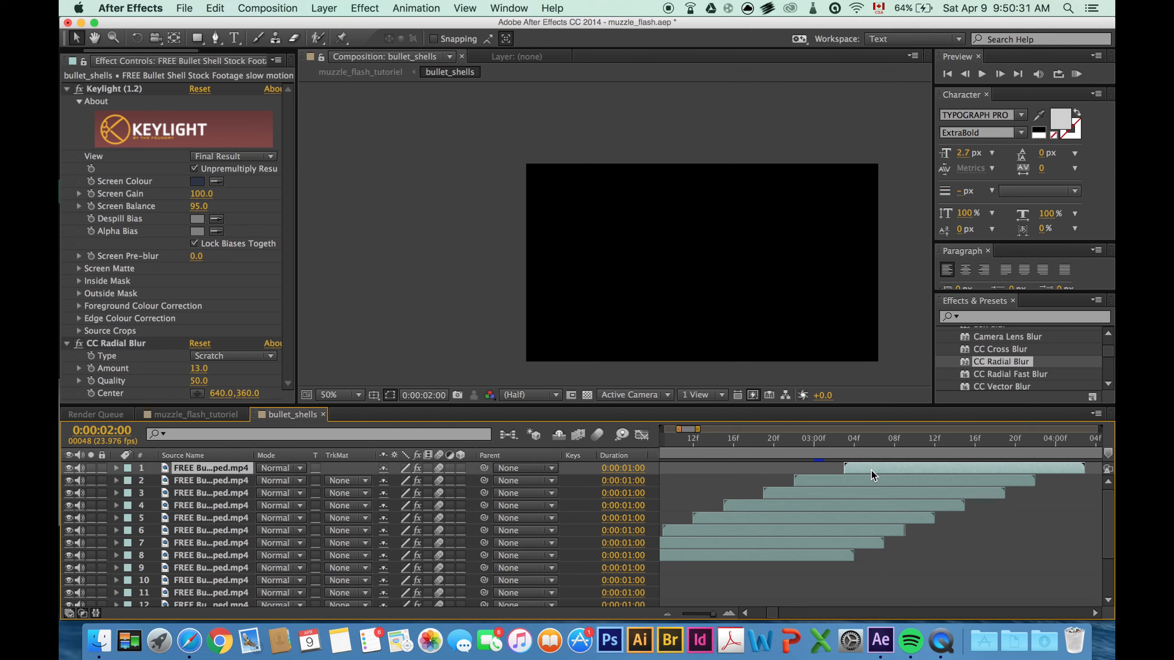
{"action": "left_click", "coordinate": [748, 556], "text": "shift"}
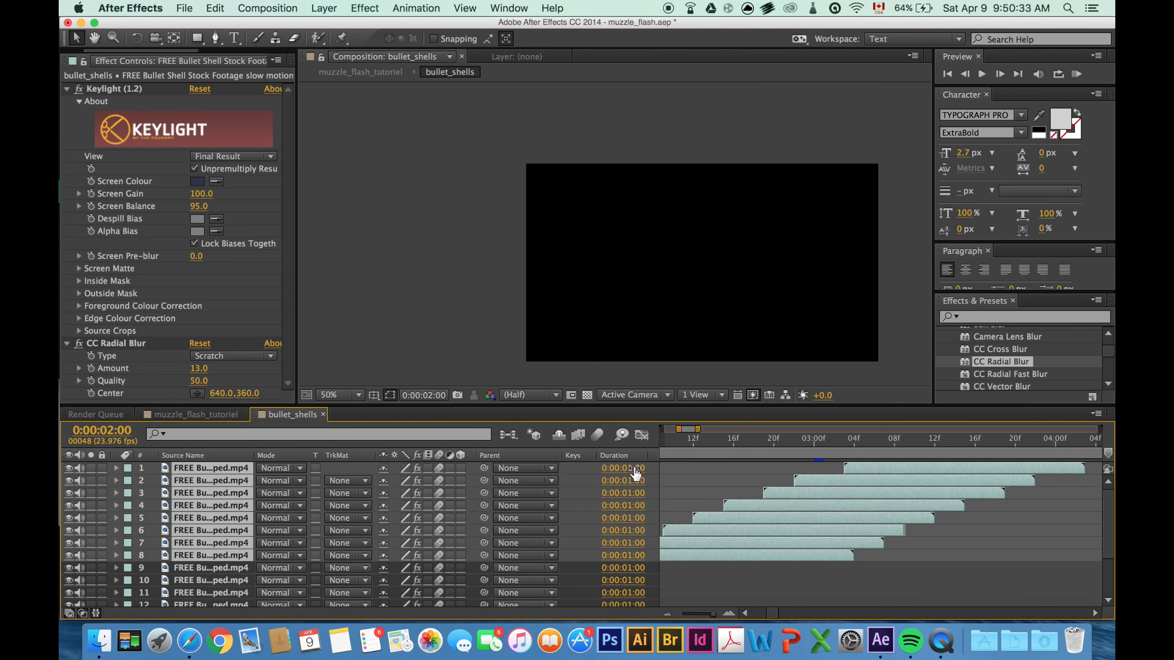
{"action": "left_click_drag", "start_coordinate": [636, 472], "coordinate": [654, 472]}
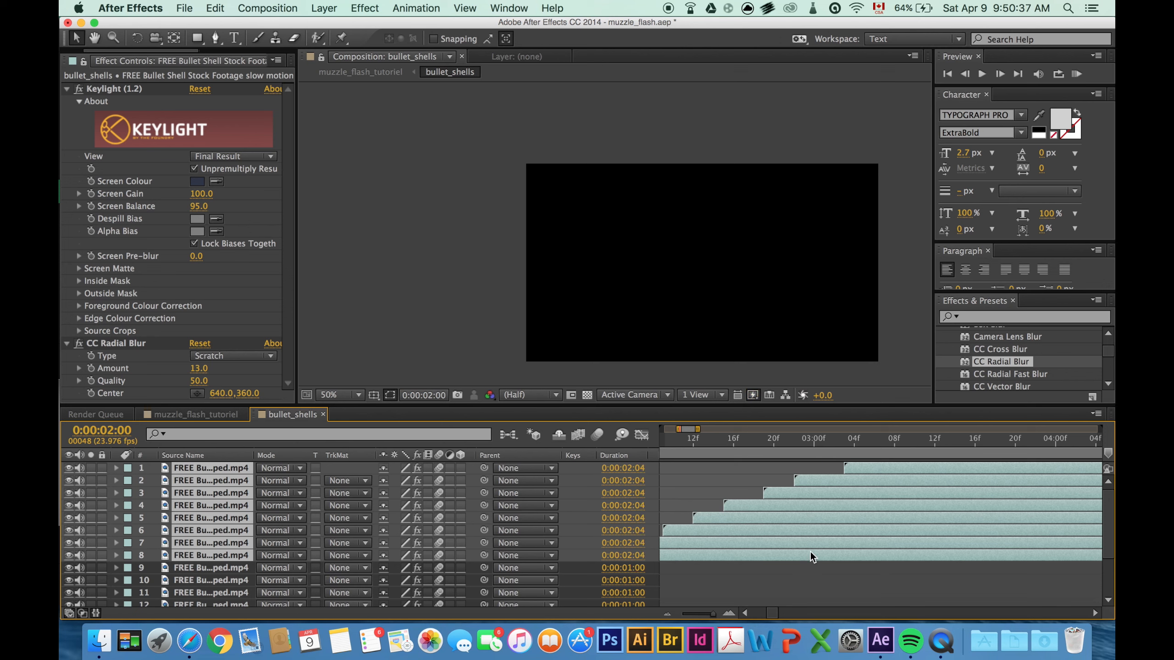
- Stretch shell layers 9 through 17 to a duration of 0:00:02:04 and check the shells' motion at 0:00:04:07
{"action": "left_click_drag", "start_coordinate": [775, 609], "coordinate": [787, 608]}
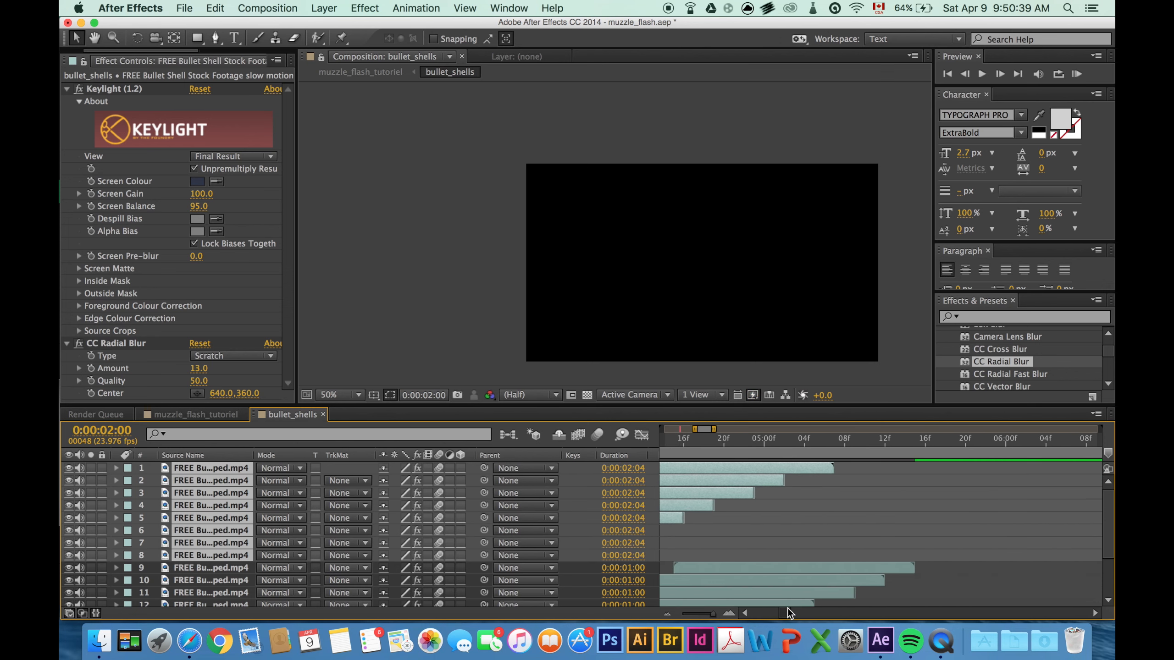
{"action": "scroll", "coordinate": [756, 541], "scroll_direction": "down", "scroll_amount": 5}
{"action": "scroll", "coordinate": [755, 542], "scroll_direction": "down", "scroll_amount": 1}
{"action": "left_click", "coordinate": [242, 498]}
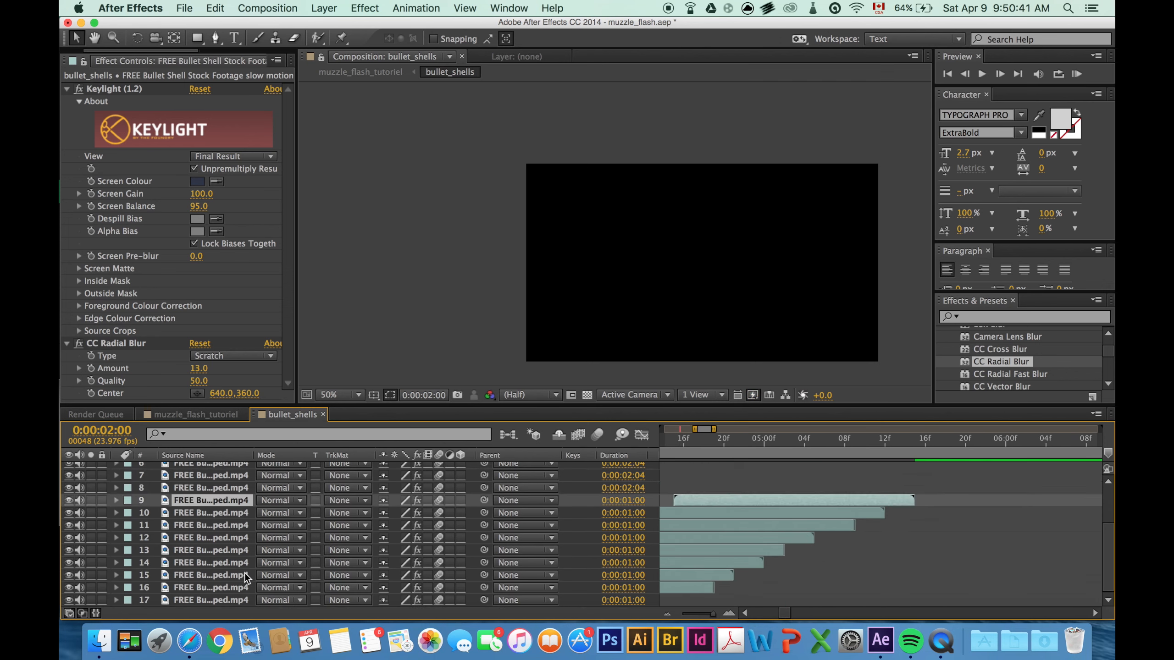
{"action": "left_click", "coordinate": [238, 599], "text": "shift"}
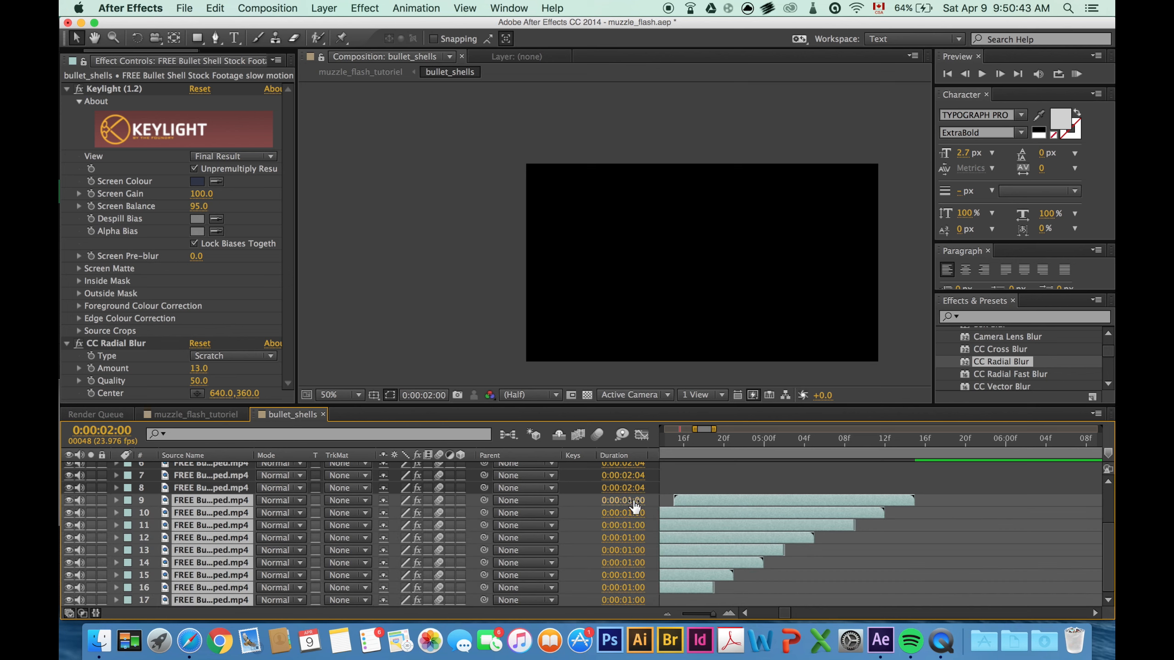
{"action": "left_click_drag", "start_coordinate": [634, 507], "coordinate": [655, 503]}
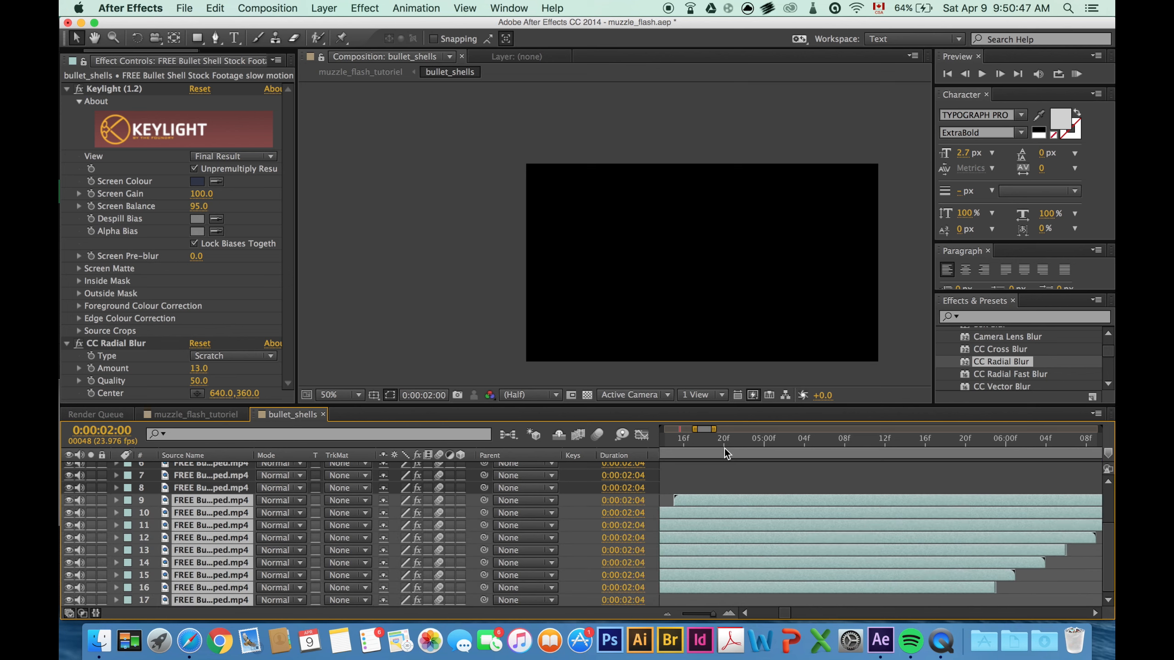
{"action": "left_click_drag", "start_coordinate": [732, 443], "coordinate": [847, 464]}
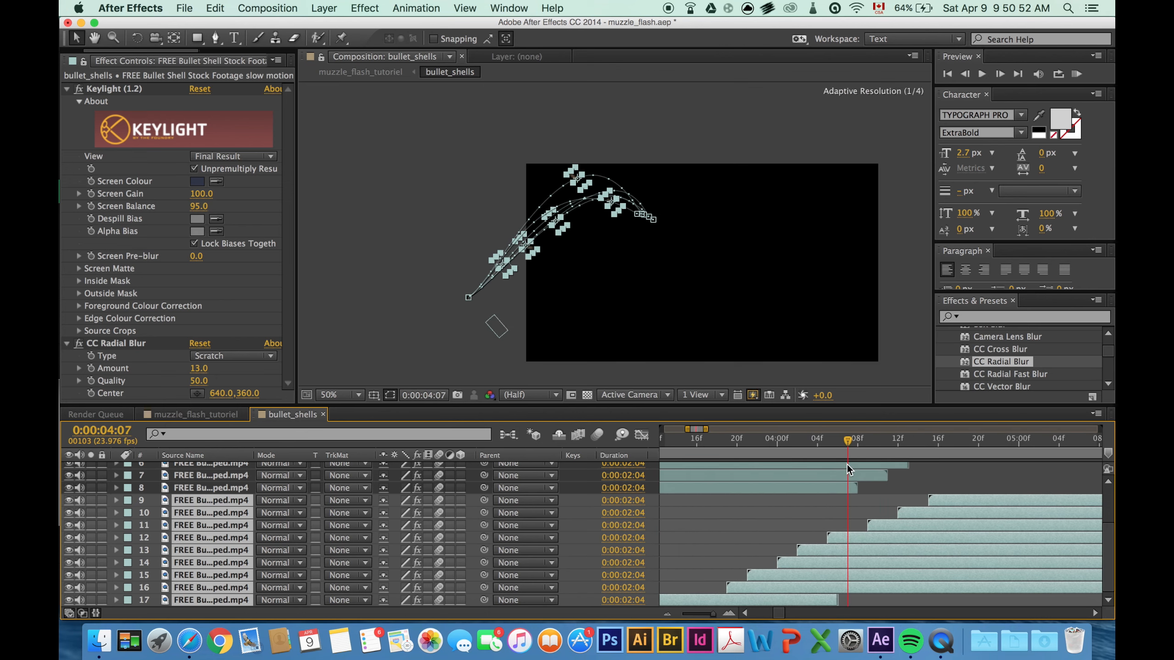
- Return to the muzzle_flash_tutoriel composition and preview the slowed shells from 0:00:01:23
{"action": "left_click", "coordinate": [224, 419]}
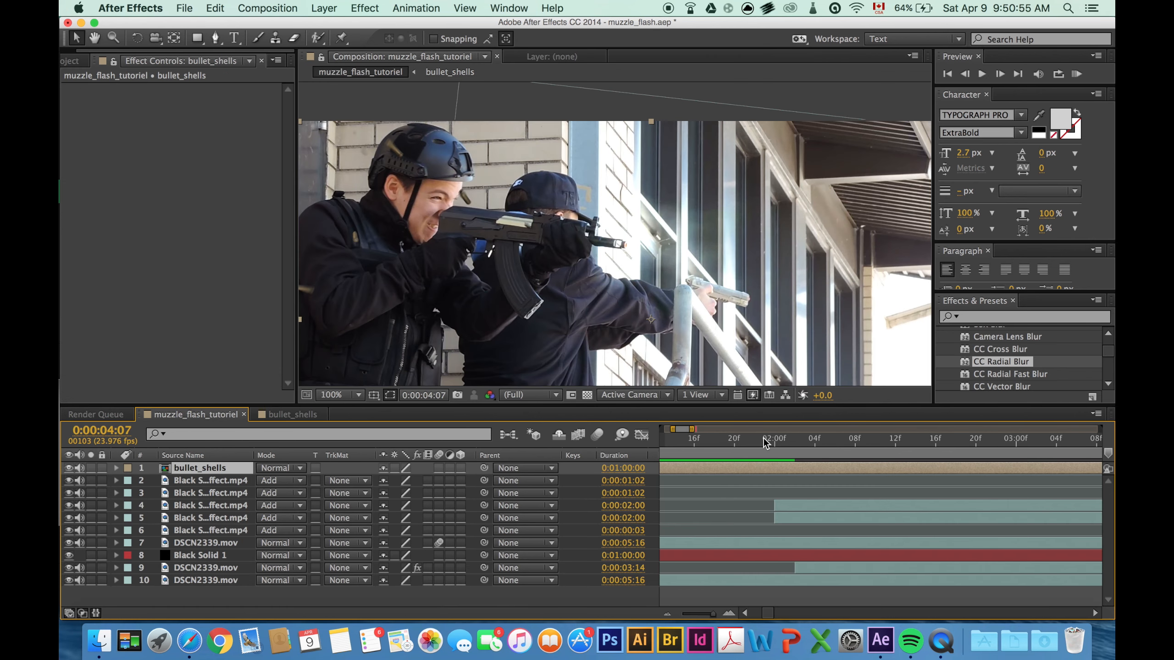
{"action": "left_click", "coordinate": [764, 441]}
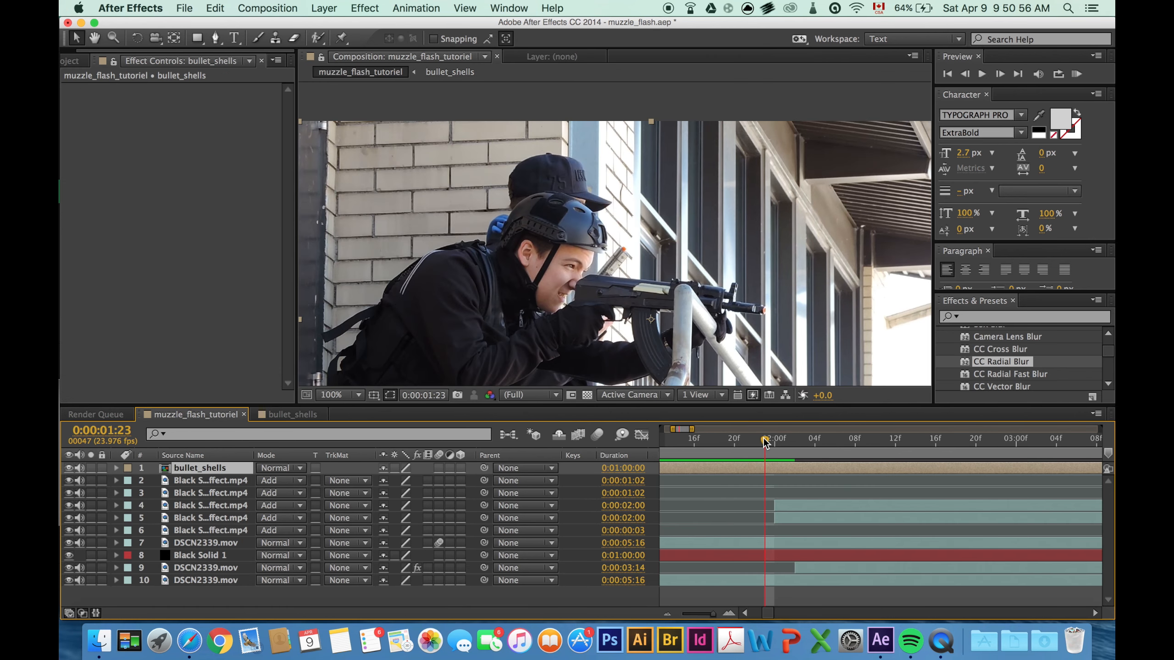
{"action": "left_click", "coordinate": [1077, 76]}
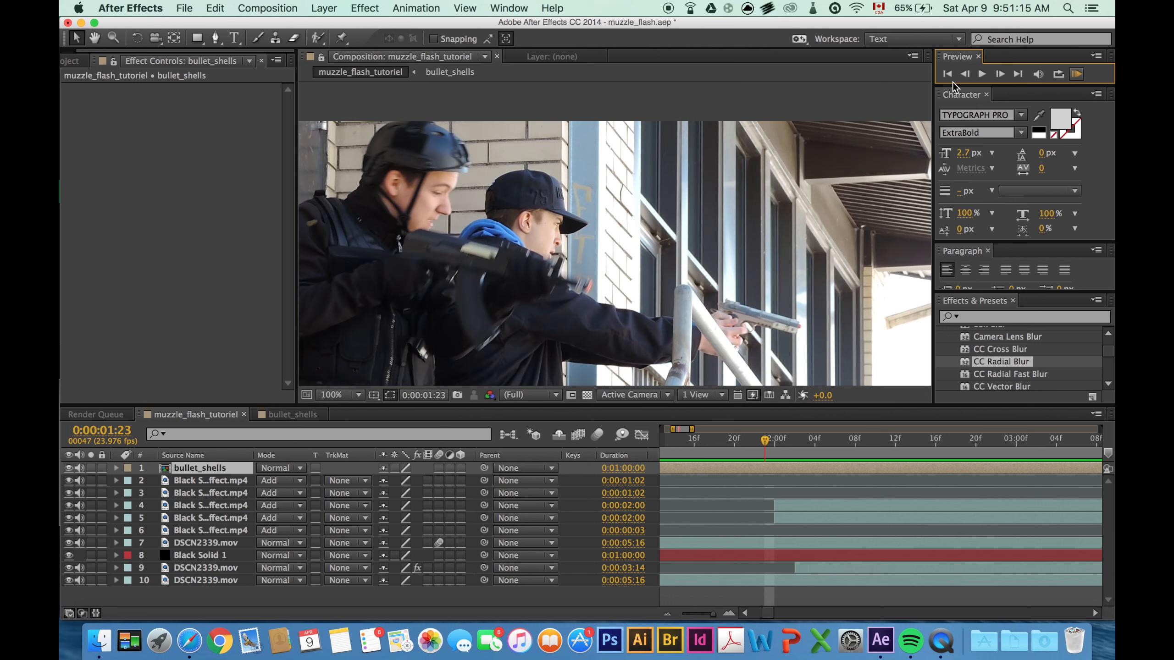
{"action": "left_click", "coordinate": [979, 76]}
- Set the duration of all shell layers in bullet_shells to 0:00:03:19 and preview the result in muzzle_flash_tutoriel
{"action": "left_click", "coordinate": [293, 414]}
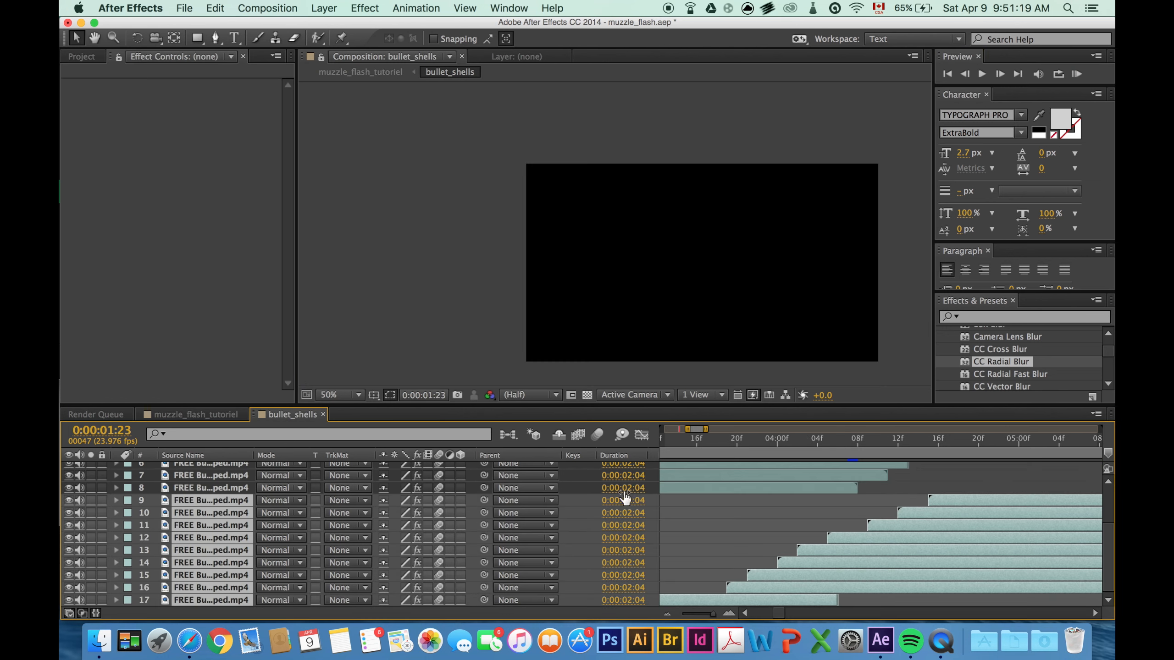
{"action": "left_click_drag", "start_coordinate": [640, 472], "coordinate": [657, 473]}
{"action": "left_click", "coordinate": [189, 415]}
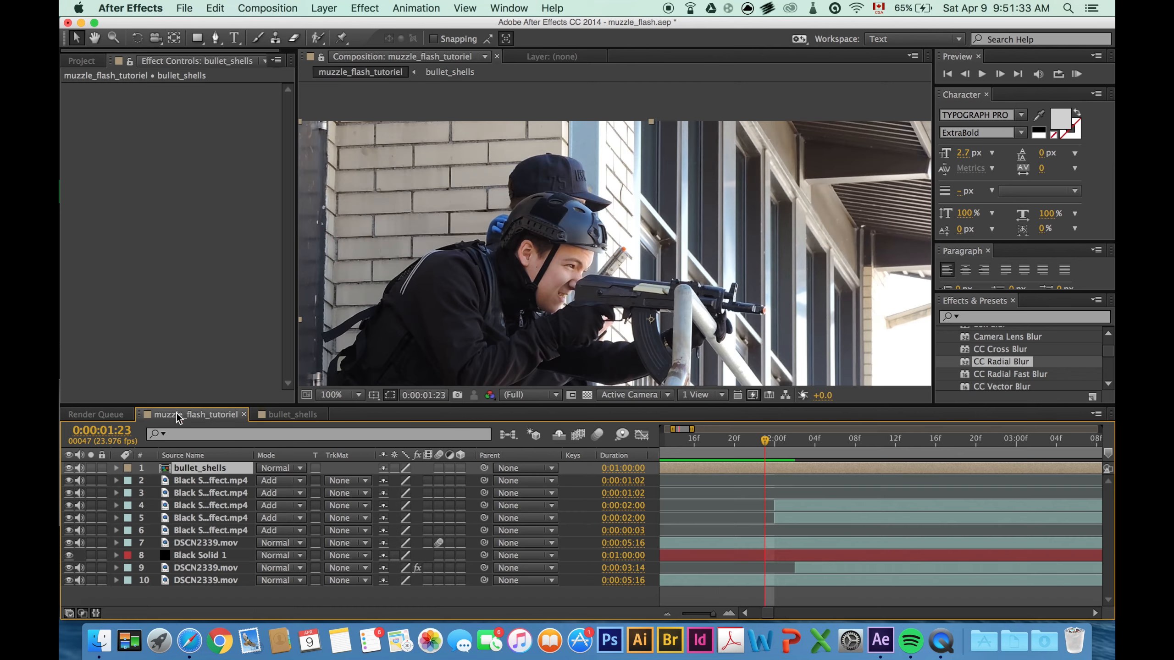
{"action": "left_click", "coordinate": [1077, 74]}
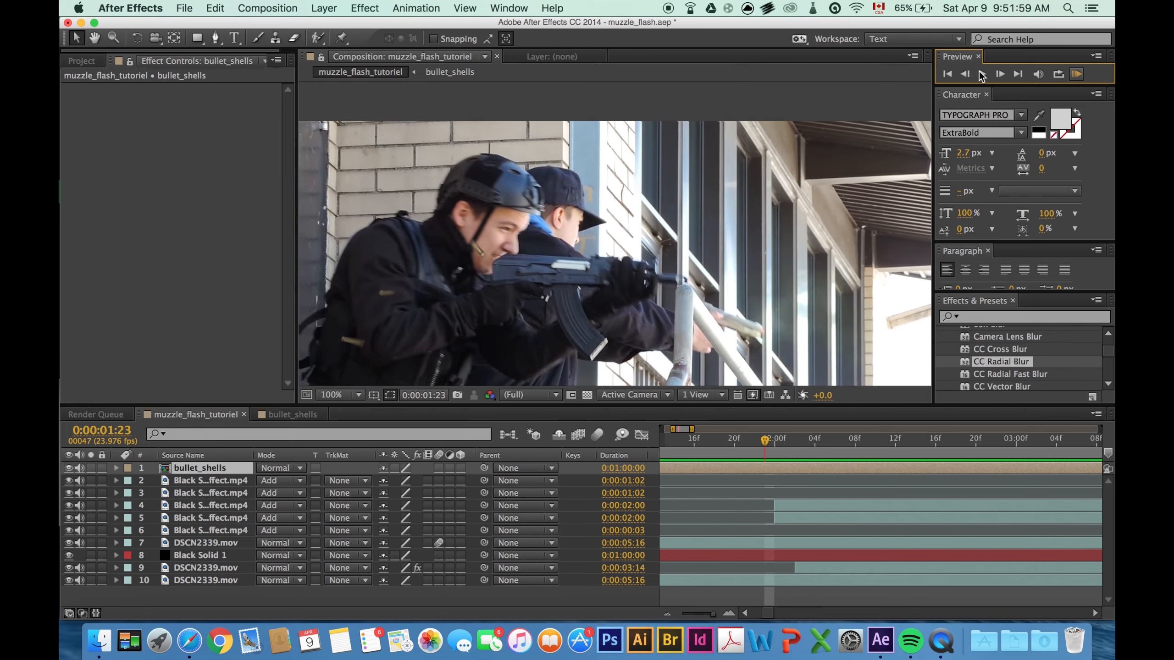
{"action": "left_click", "coordinate": [980, 73]}
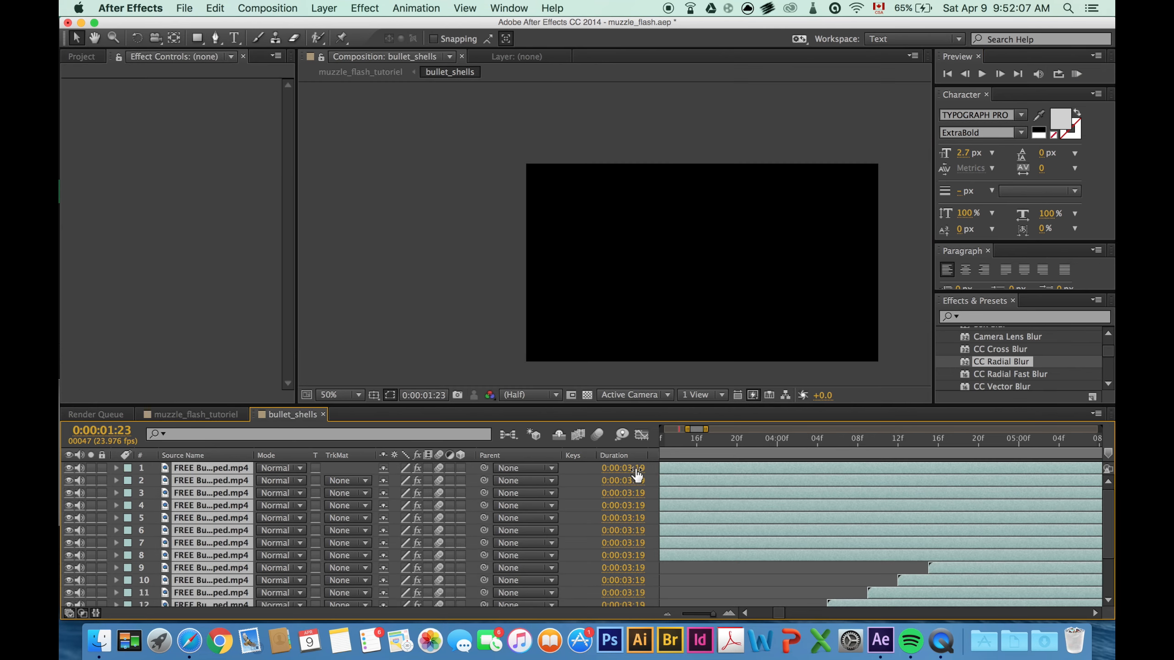
- Preview the ejecting shells in muzzle_flash_tutoriel and examine them close up beside the rifle at 0:00:02:07
{"action": "left_click", "coordinate": [1077, 74]}
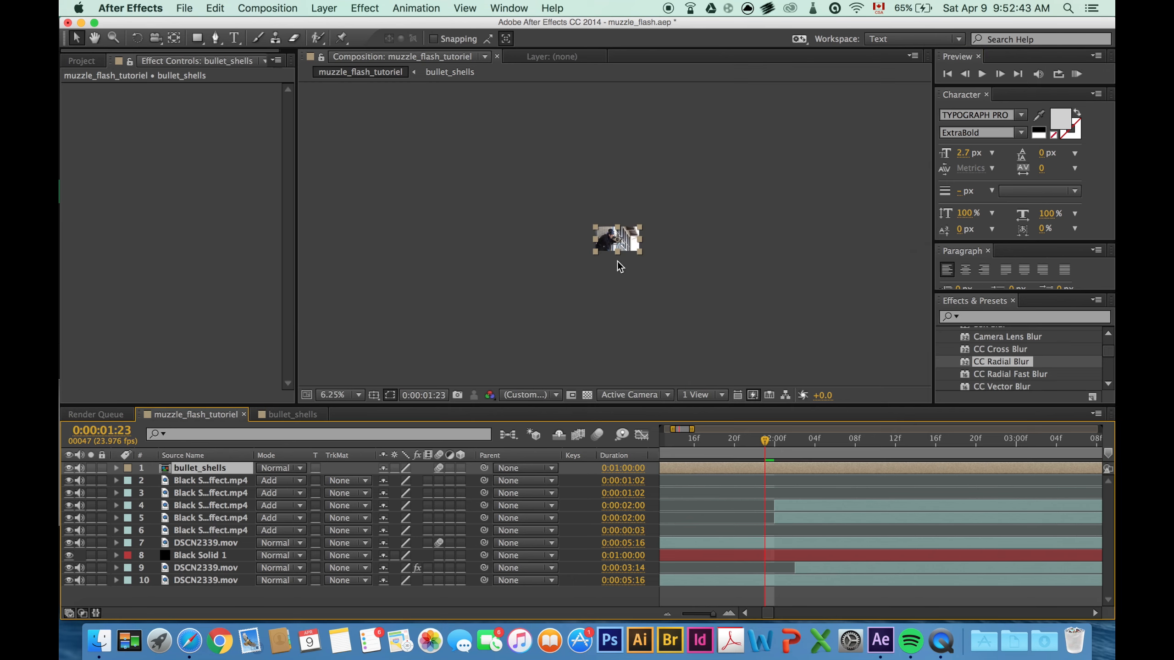
{"action": "scroll", "coordinate": [607, 244], "scroll_direction": "up", "scroll_amount": 8}
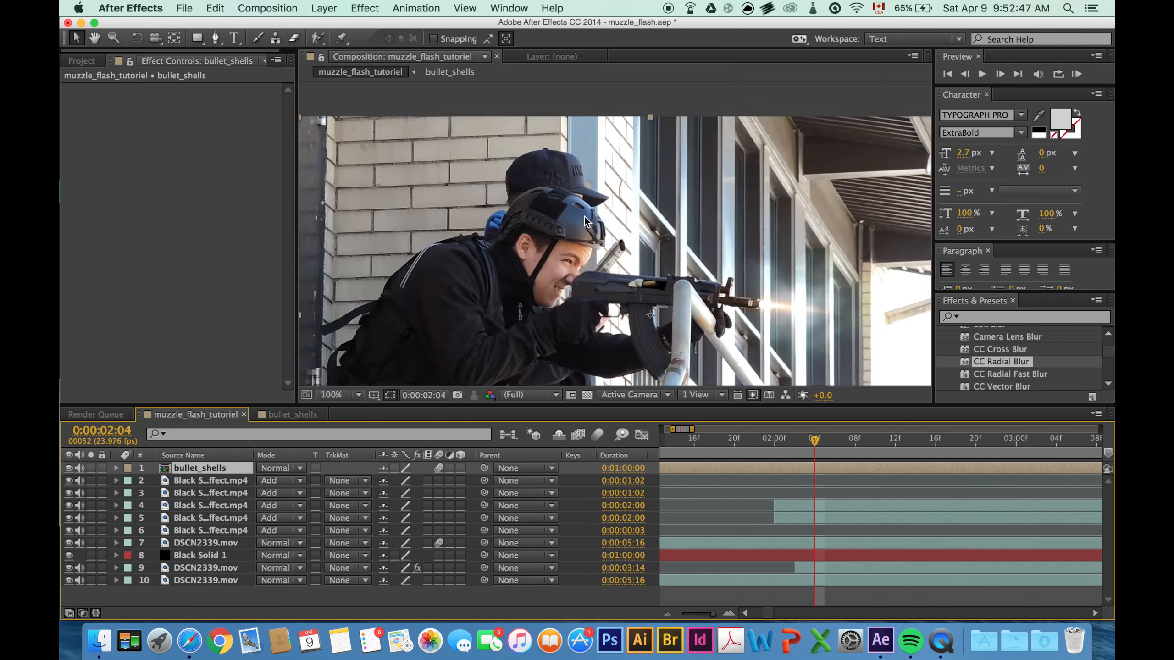
{"action": "left_click_drag", "start_coordinate": [765, 439], "coordinate": [831, 443]}
{"action": "left_click", "coordinate": [1077, 74]}
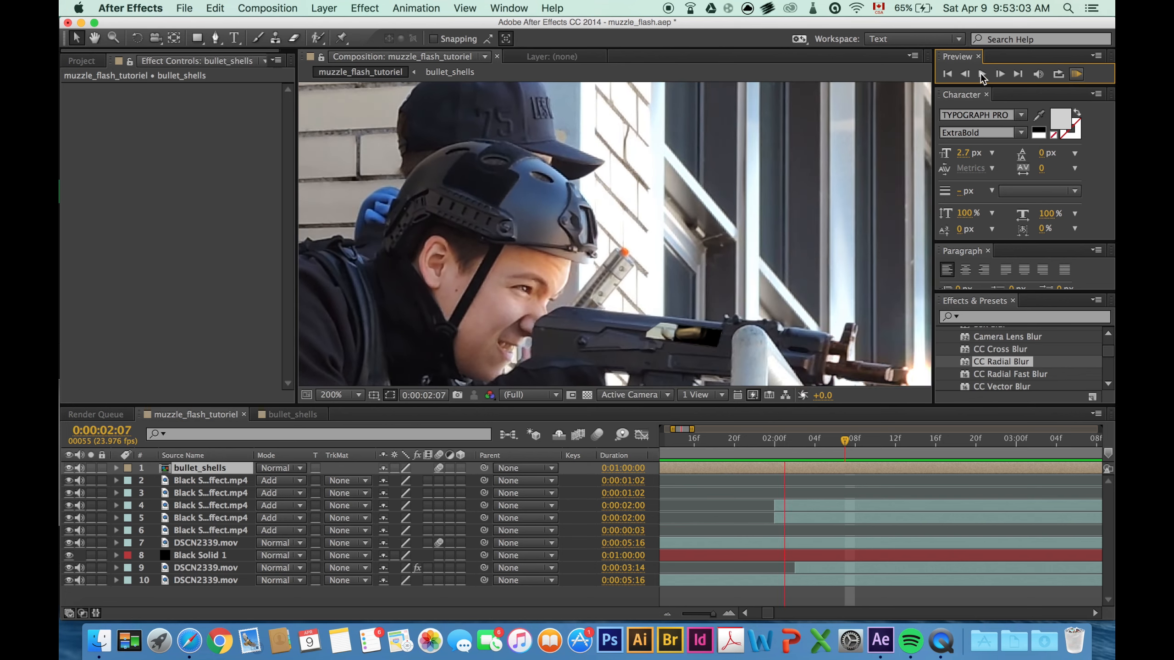
{"action": "left_click", "coordinate": [981, 74]}
- Open bullet_shells, select only the layer 1 shell and examine its blur up close at 0:00:03:19
{"action": "left_click", "coordinate": [293, 414]}
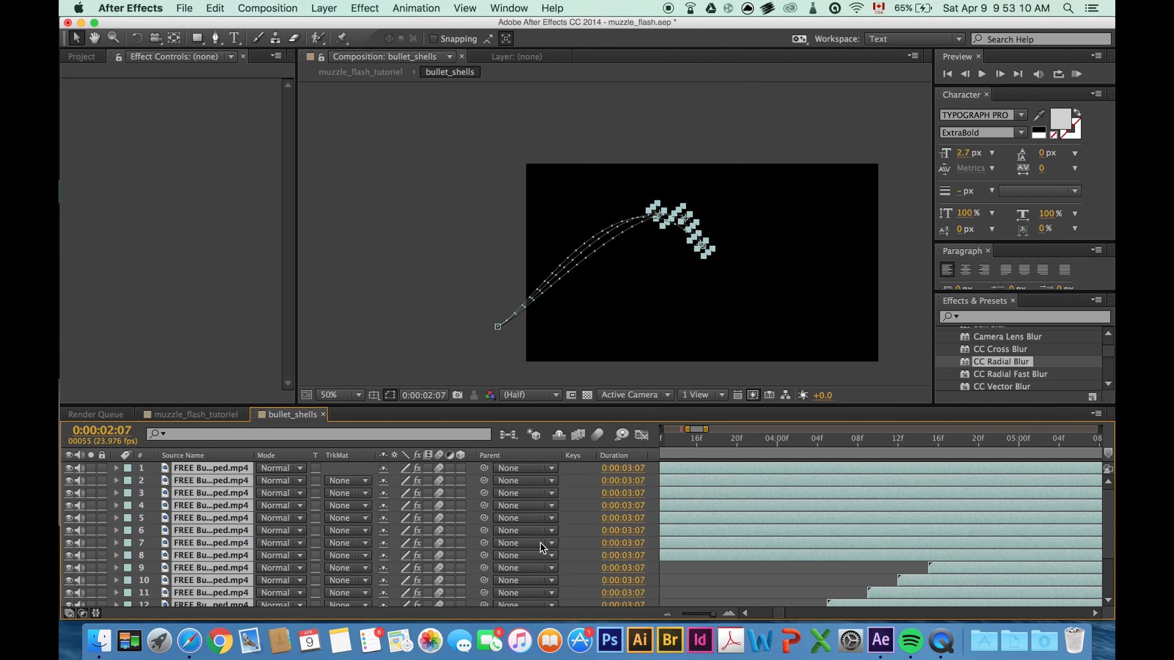
{"action": "scroll", "coordinate": [123, 511], "scroll_direction": "down", "scroll_amount": 5}
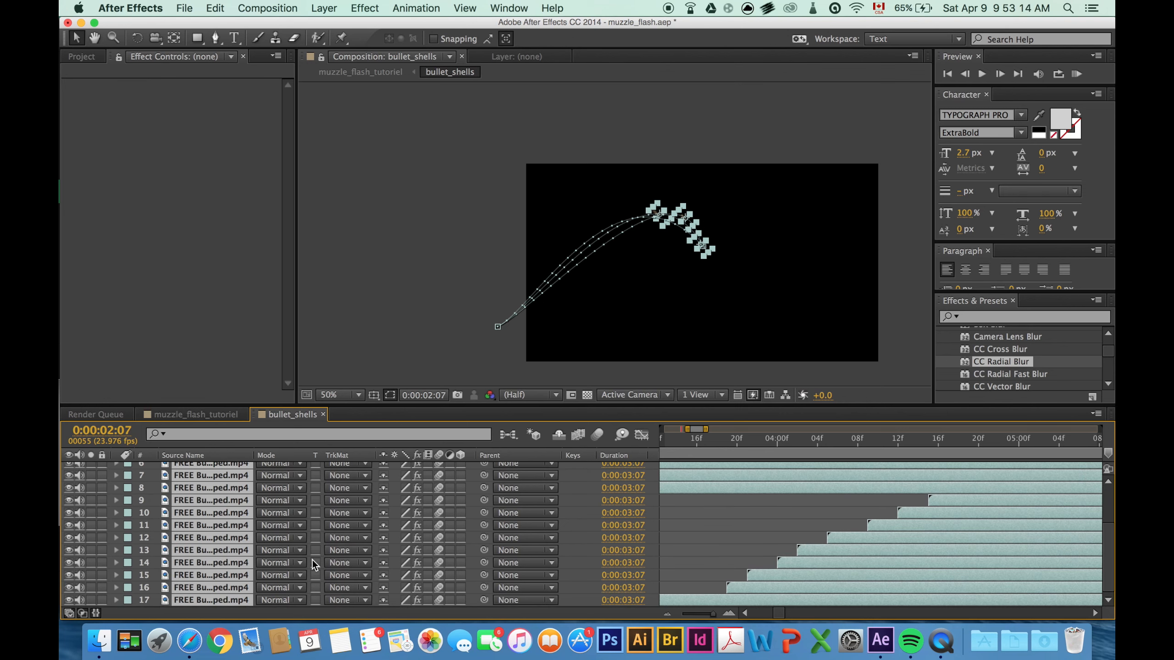
{"action": "left_click", "coordinate": [738, 499]}
{"action": "scroll", "coordinate": [281, 530], "scroll_direction": "up", "scroll_amount": 5}
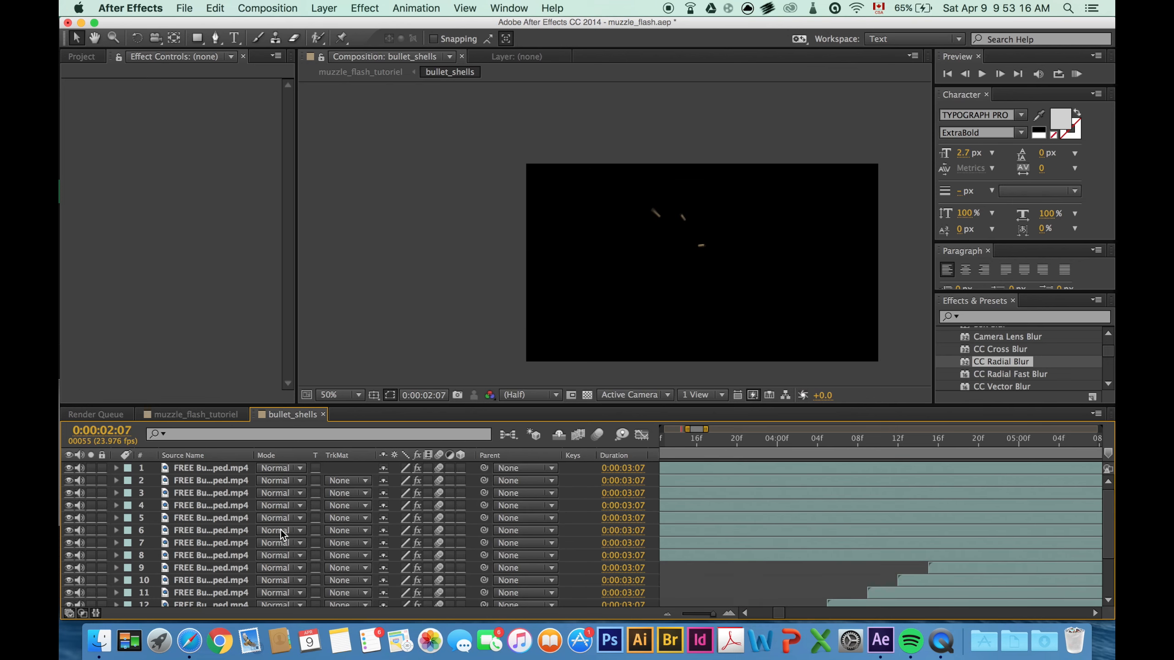
{"action": "left_click", "coordinate": [232, 470]}
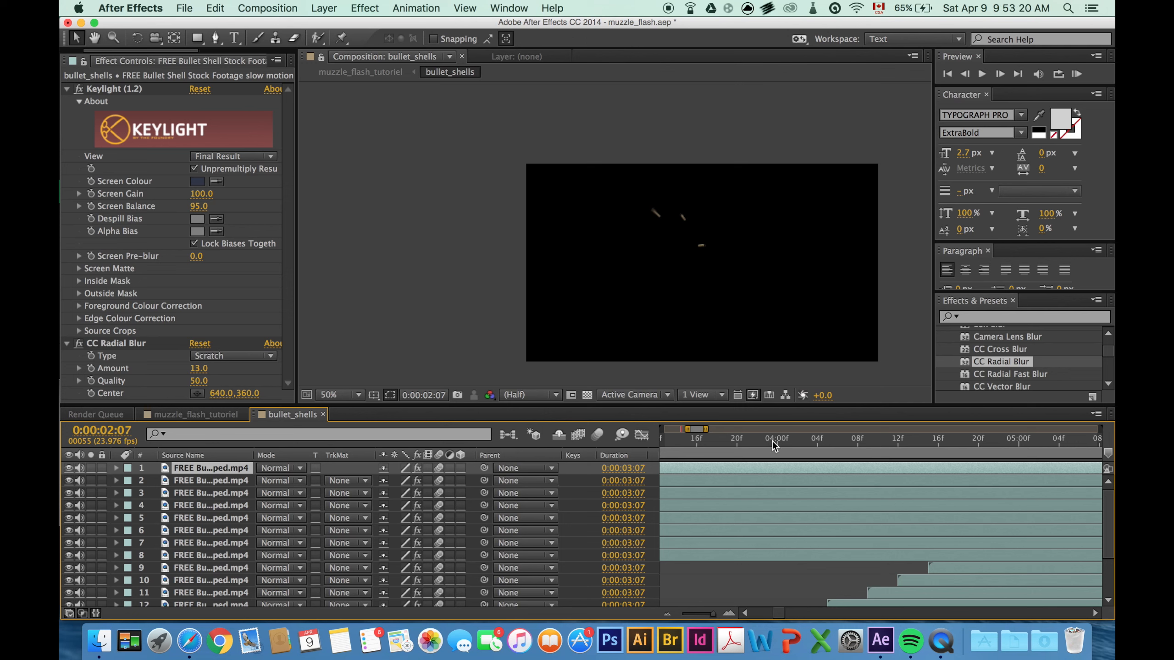
{"action": "left_click_drag", "start_coordinate": [756, 443], "coordinate": [727, 442]}
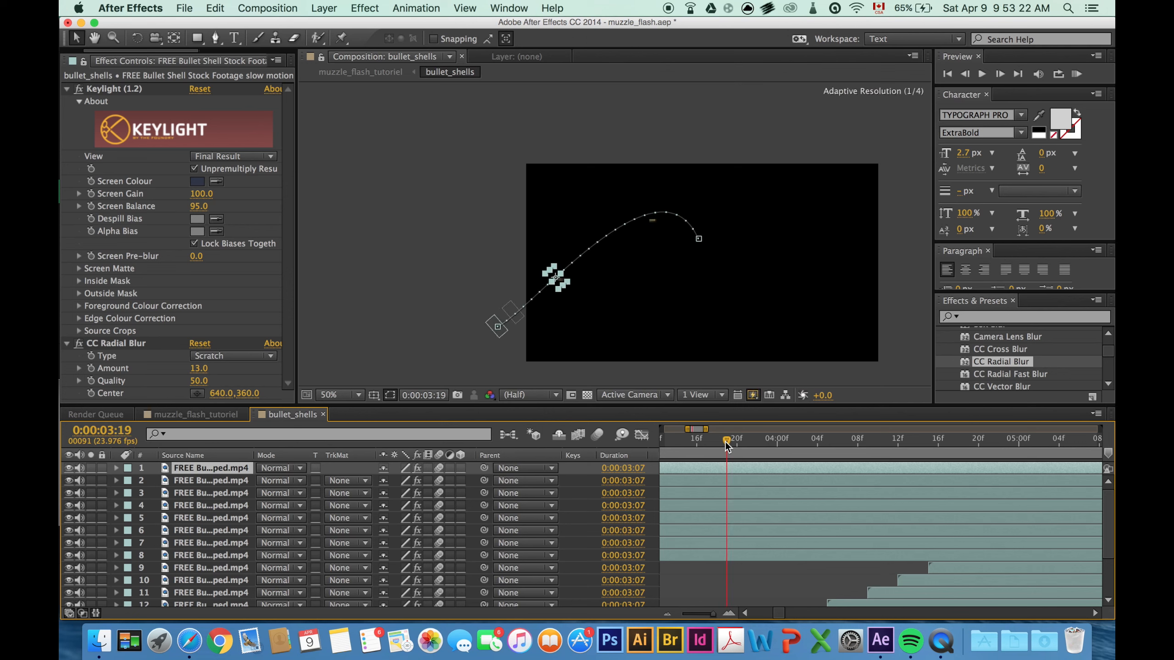
{"action": "scroll", "coordinate": [543, 265], "scroll_direction": "up", "scroll_amount": 2}
{"action": "left_click_drag", "start_coordinate": [577, 234], "coordinate": [811, 101]}
{"action": "scroll", "coordinate": [644, 288], "scroll_direction": "up", "scroll_amount": 2}
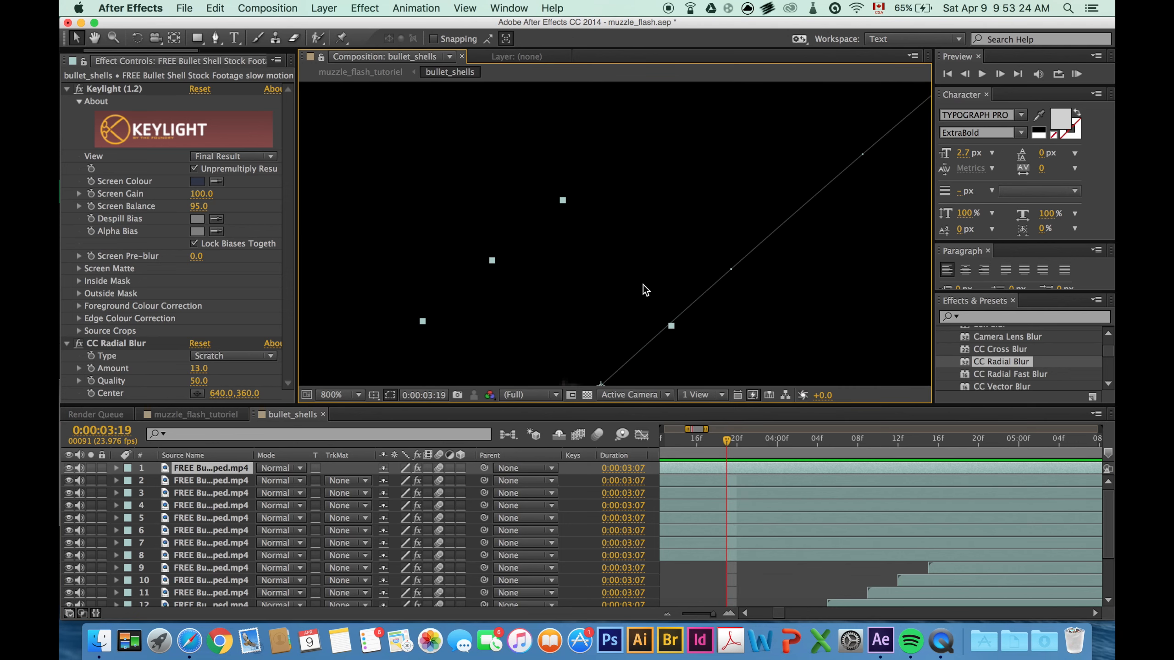
{"action": "left_click_drag", "start_coordinate": [632, 226], "coordinate": [595, 71]}
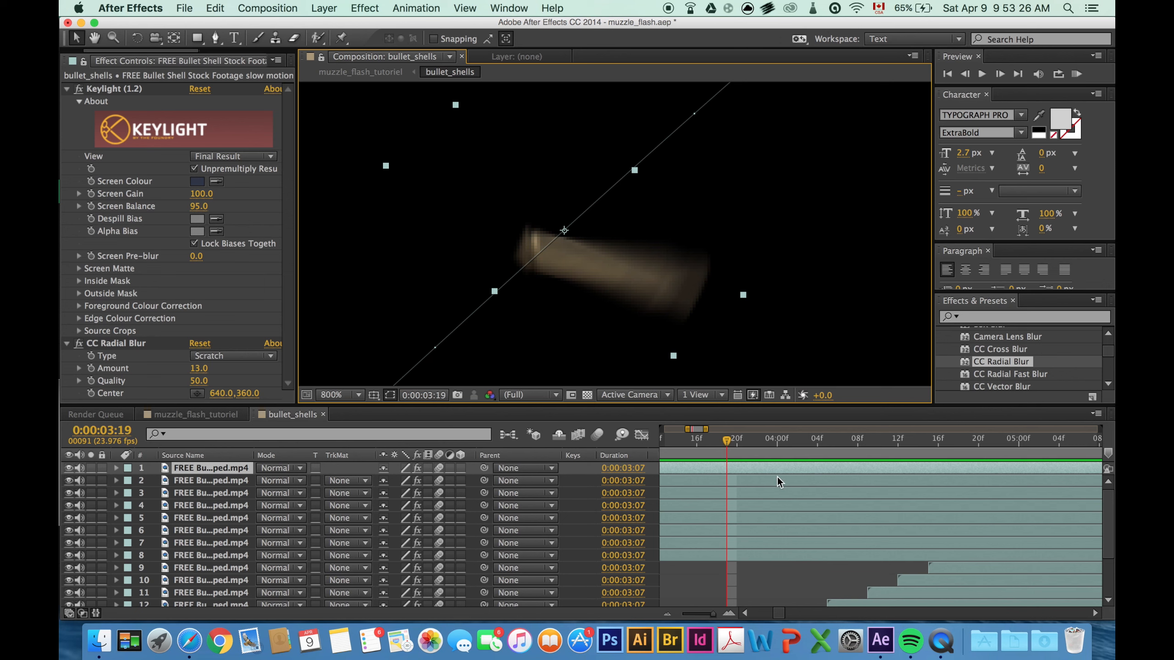
- Examine the layer 1 shell's blur at 0:00:03:18 and near the start of its flight at 0:00:03:04
{"action": "mouse_move", "coordinate": [726, 442]}
{"action": "left_mouse_down"}
{"action": "mouse_move", "coordinate": [742, 442]}
{"action": "mouse_move", "coordinate": [719, 442]}
{"action": "left_mouse_up"}
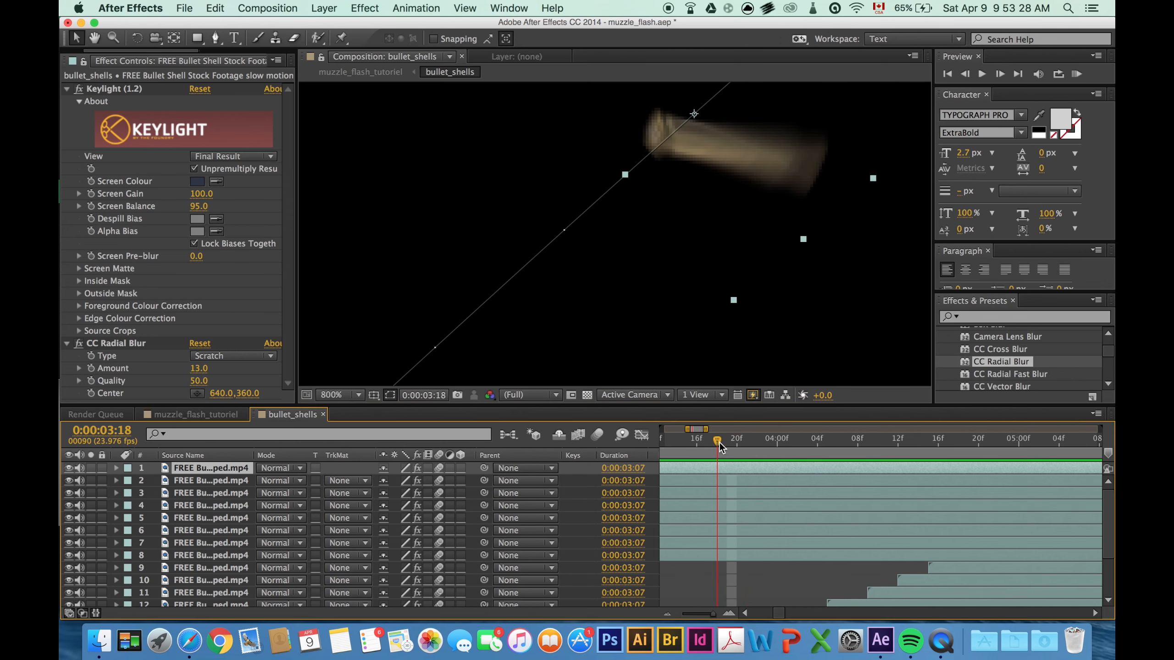
{"action": "scroll", "coordinate": [693, 250], "scroll_direction": "down", "scroll_amount": 1}
{"action": "left_click_drag", "start_coordinate": [693, 250], "coordinate": [592, 295]}
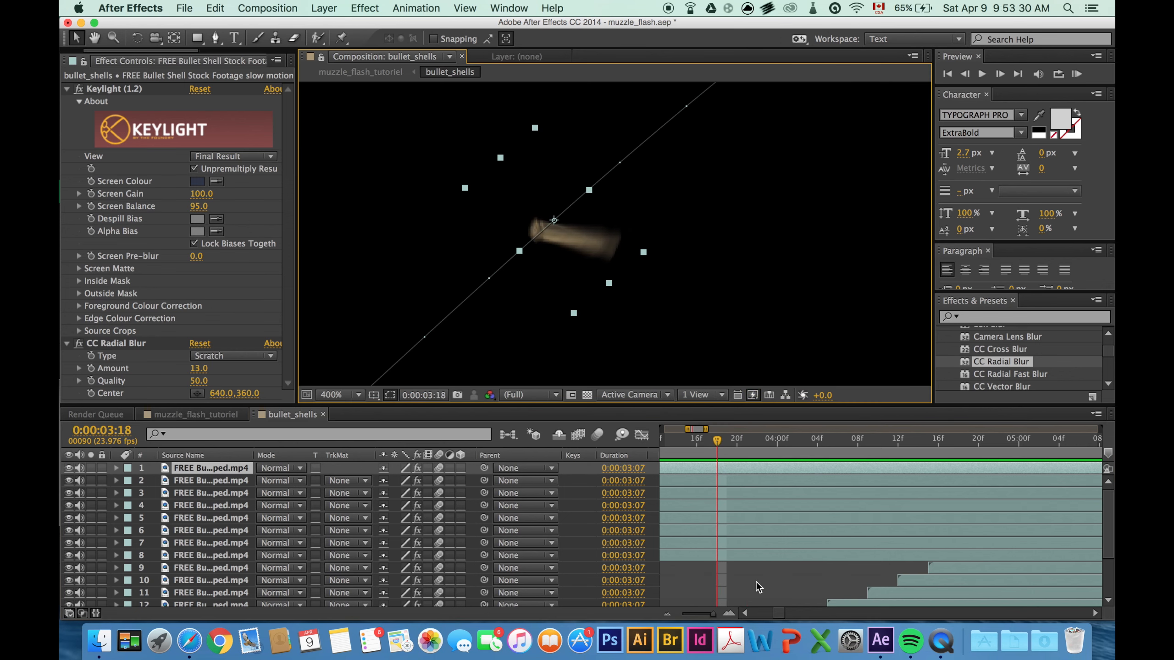
{"action": "scroll", "coordinate": [774, 613], "scroll_direction": "left", "scroll_amount": 3}
{"action": "left_click_drag", "start_coordinate": [756, 439], "coordinate": [743, 439]}
{"action": "left_click_drag", "start_coordinate": [731, 280], "coordinate": [616, 425]}
{"action": "mouse_move", "coordinate": [741, 442]}
{"action": "left_mouse_down"}
{"action": "mouse_move", "coordinate": [723, 448]}
{"action": "mouse_move", "coordinate": [744, 442]}
{"action": "mouse_move", "coordinate": [731, 441]}
{"action": "left_mouse_up"}
{"action": "scroll", "coordinate": [683, 213], "scroll_direction": "down", "scroll_amount": 2}
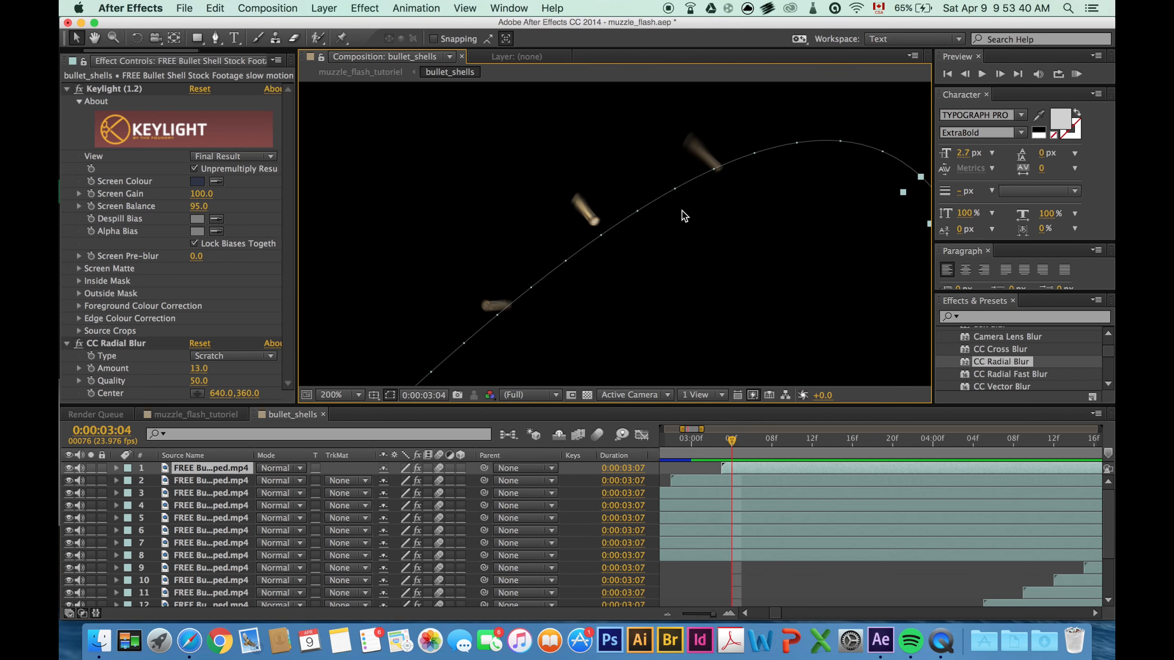
{"action": "scroll", "coordinate": [737, 165], "scroll_direction": "up", "scroll_amount": 3}
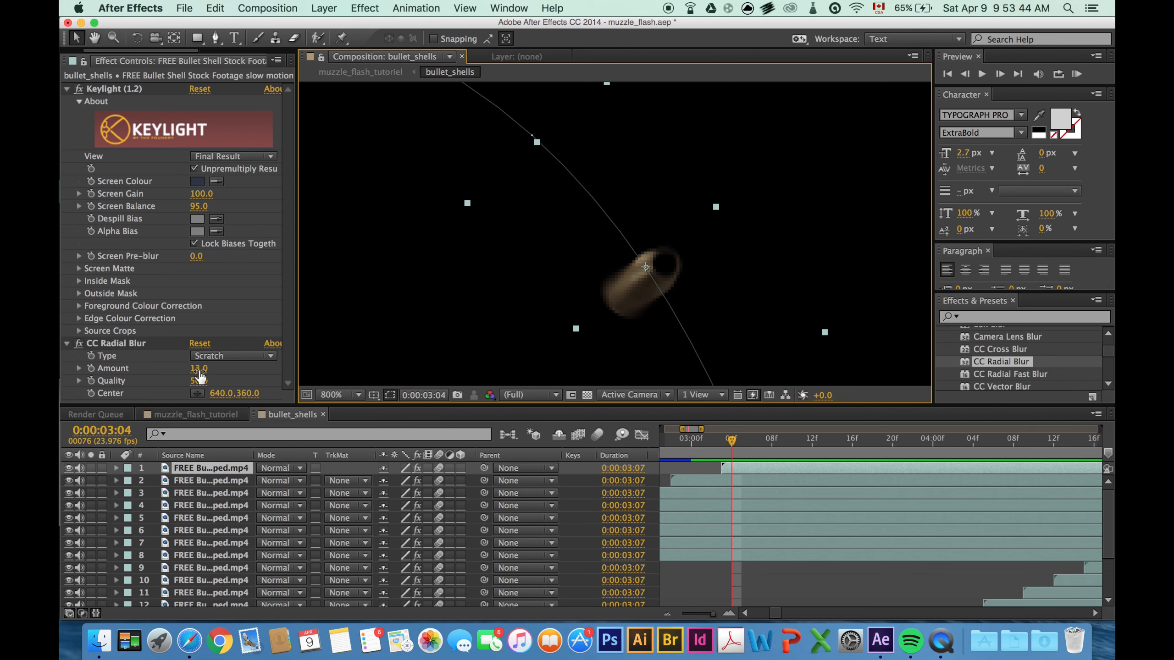
- Set the layer 1 shell's CC Radial Blur to an Amount of 15 and a Quality of 45.1
{"action": "mouse_move", "coordinate": [199, 372]}
{"action": "left_mouse_down"}
{"action": "mouse_move", "coordinate": [211, 367]}
{"action": "mouse_move", "coordinate": [216, 379]}
{"action": "mouse_move", "coordinate": [160, 380]}
{"action": "mouse_move", "coordinate": [214, 366]}
{"action": "left_mouse_up"}
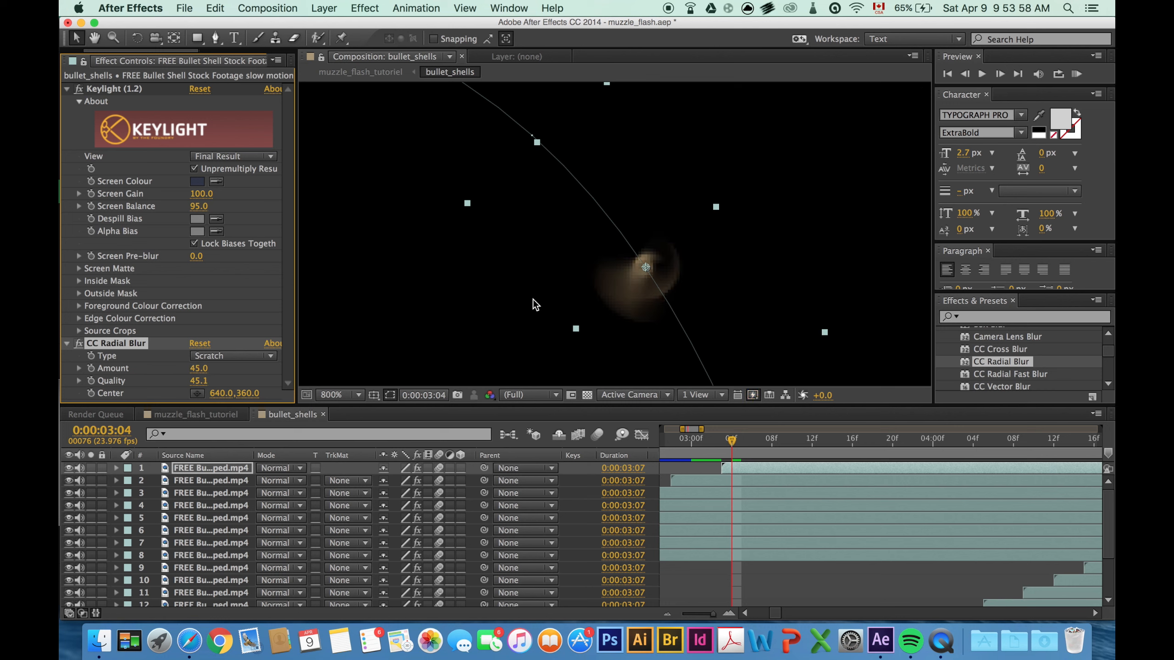
{"action": "left_click_drag", "start_coordinate": [190, 368], "coordinate": [170, 370]}
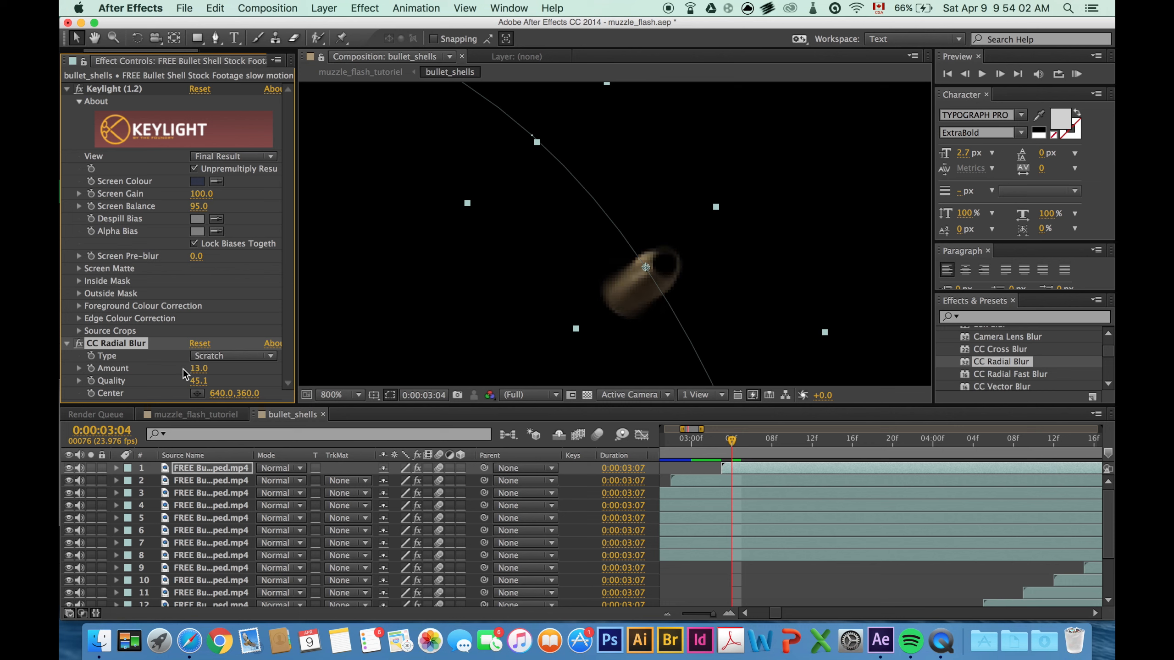
{"action": "left_click", "coordinate": [202, 369]}
{"action": "key", "text": "Return"}
{"action": "left_click", "coordinate": [198, 479]}
{"action": "left_click", "coordinate": [200, 468]}
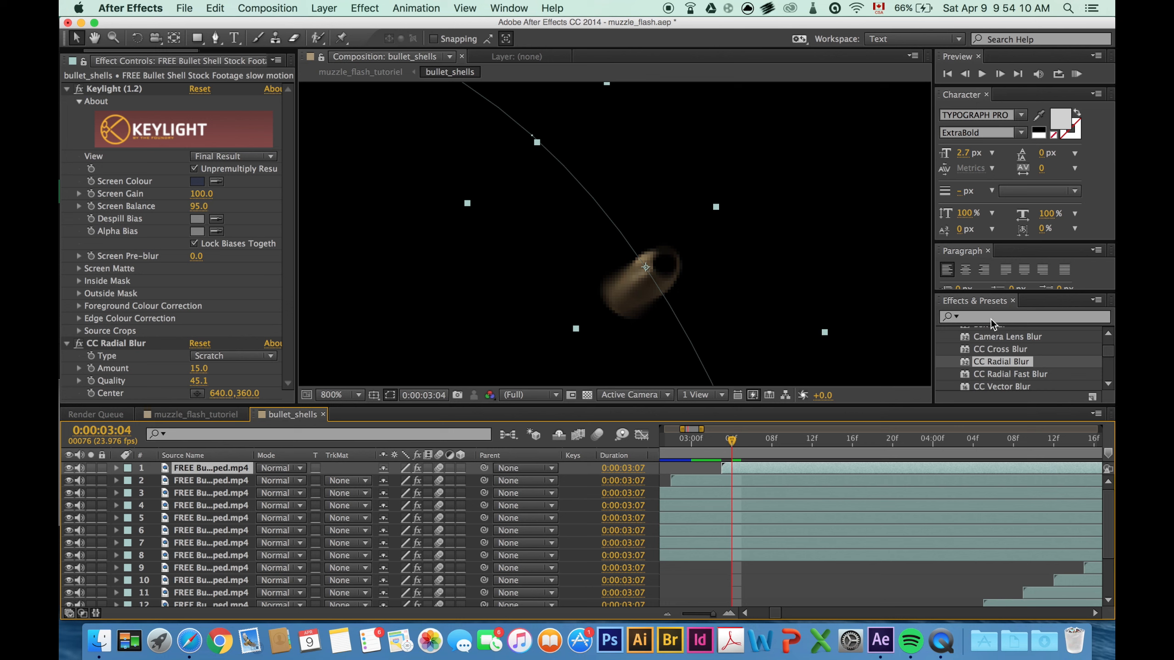
- Try a Fast Blur with a Blurriness of 49 on the layer 1 shell and remove the effect
{"action": "scroll", "coordinate": [1016, 345], "scroll_direction": "down", "scroll_amount": 3}
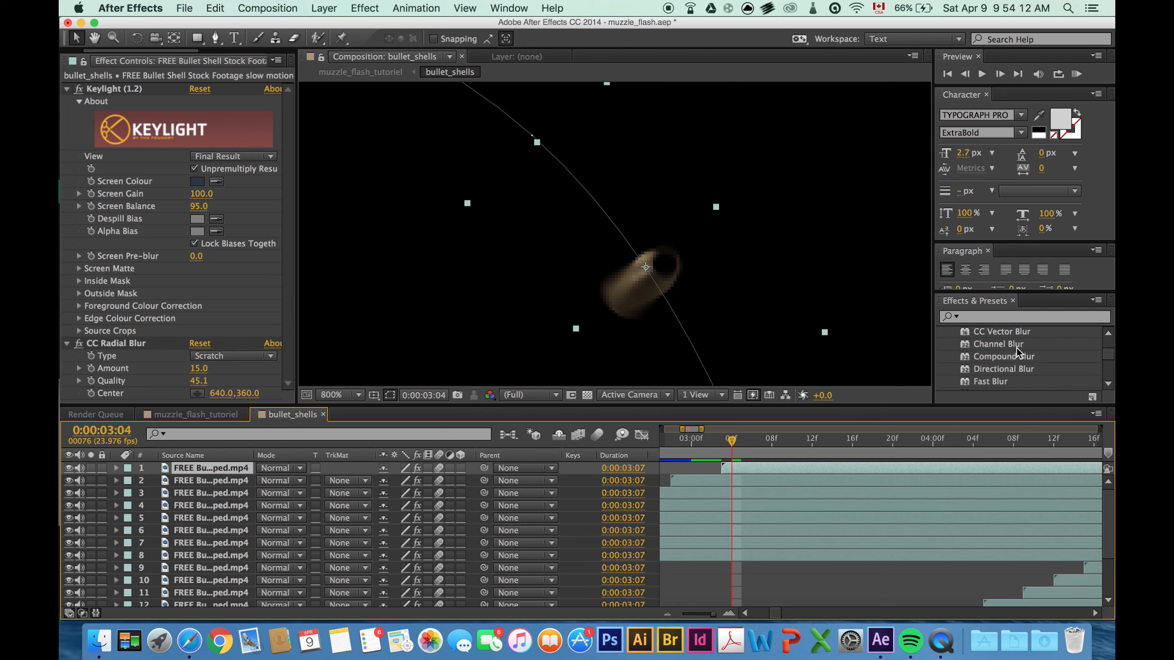
{"action": "scroll", "coordinate": [1016, 347], "scroll_direction": "down", "scroll_amount": 1}
{"action": "left_click", "coordinate": [989, 372]}
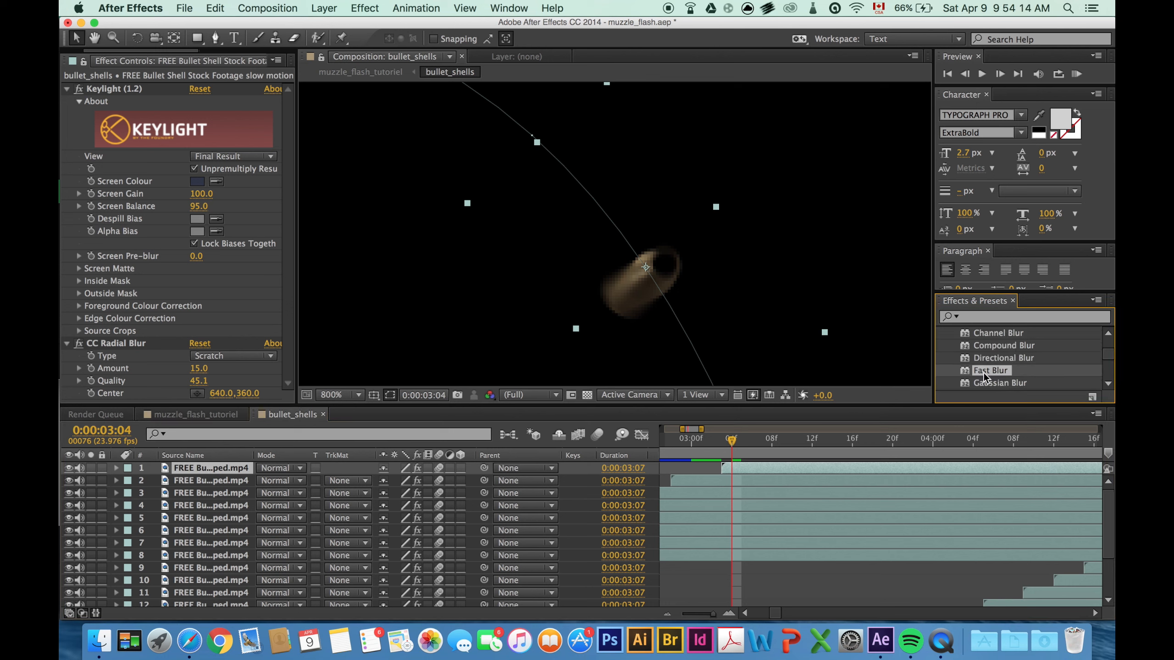
{"action": "left_click_drag", "start_coordinate": [242, 458], "coordinate": [228, 471]}
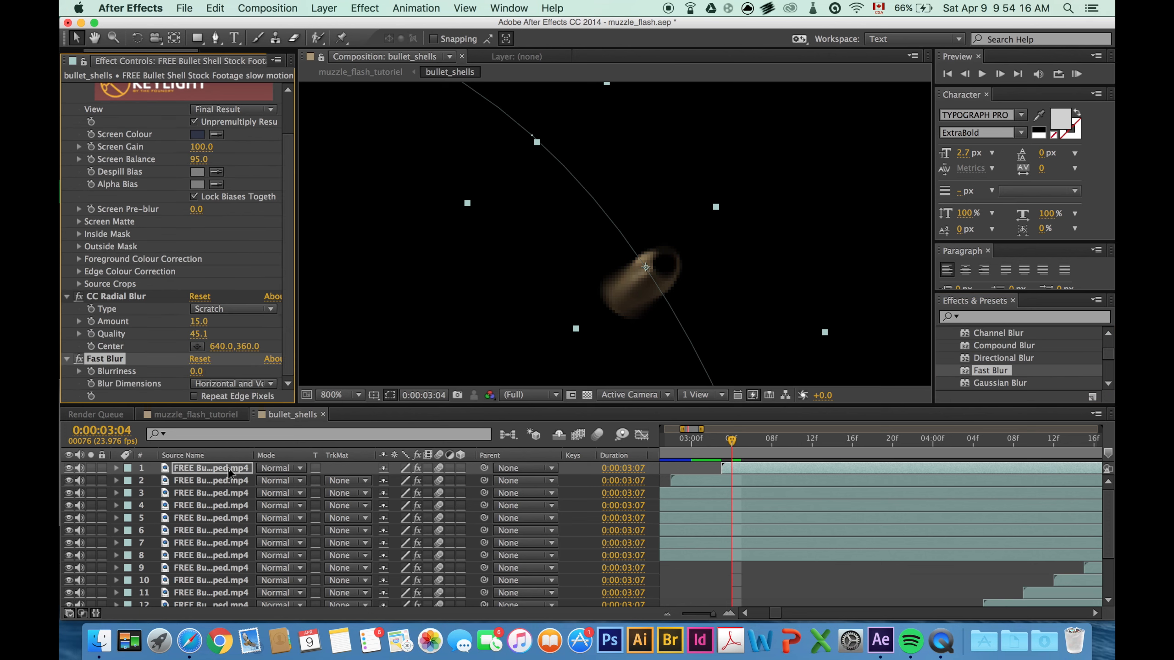
{"action": "left_click_drag", "start_coordinate": [198, 371], "coordinate": [223, 373]}
{"action": "key", "text": "super+z"}
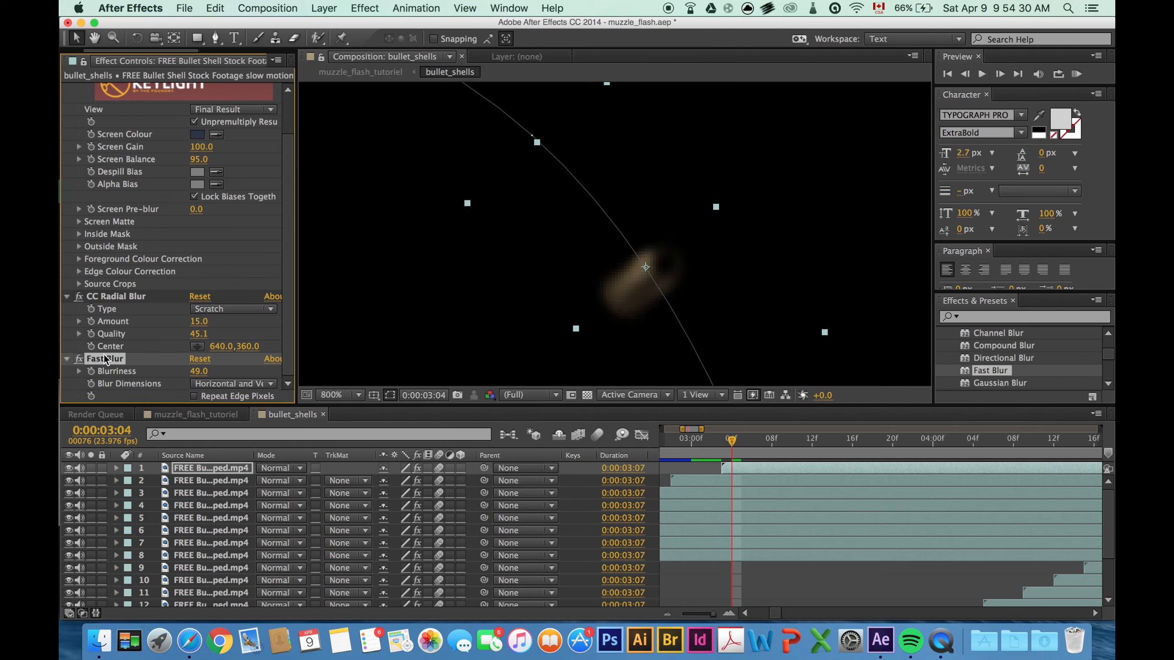
{"action": "key", "text": "Delete"}
- Apply Directional Blur to the layer 1 shell with a Direction of -56° and a Blur Length of 1.3
{"action": "left_click", "coordinate": [1020, 360]}
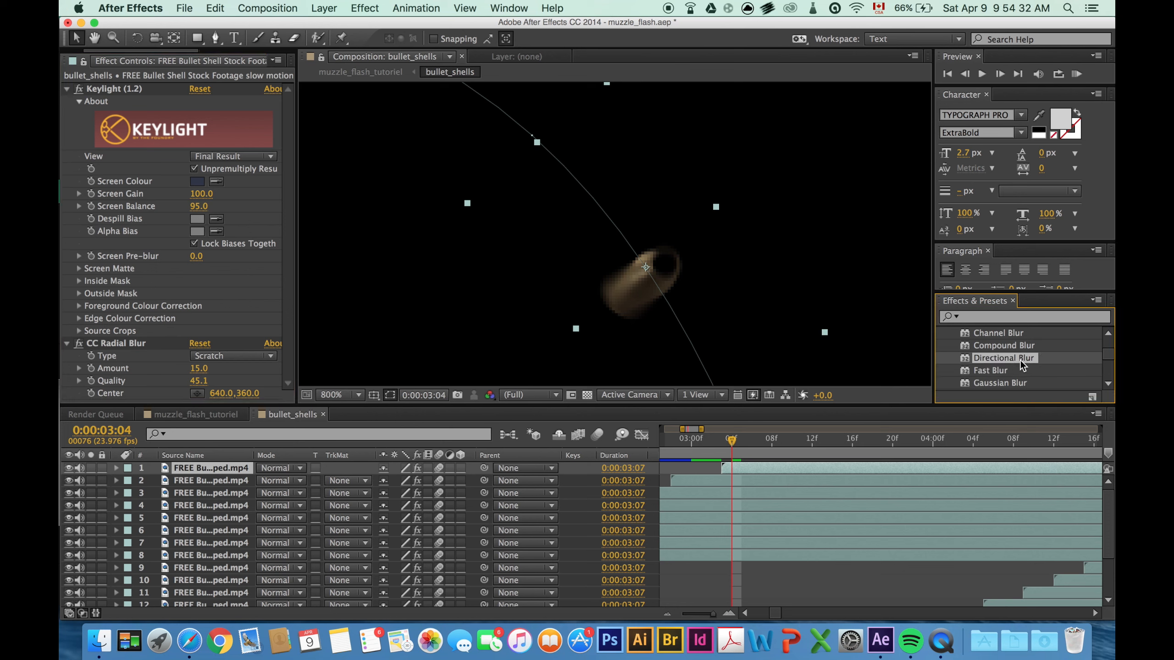
{"action": "left_click_drag", "start_coordinate": [1002, 360], "coordinate": [199, 462]}
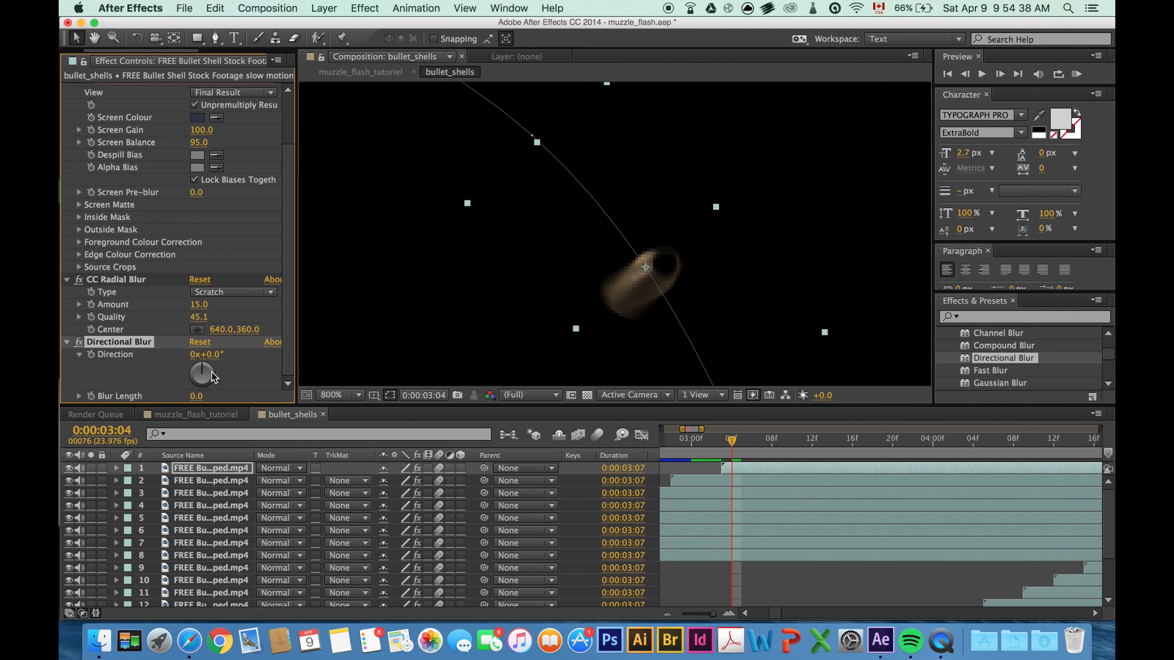
{"action": "left_click_drag", "start_coordinate": [213, 377], "coordinate": [141, 313]}
{"action": "left_click_drag", "start_coordinate": [211, 394], "coordinate": [206, 396]}
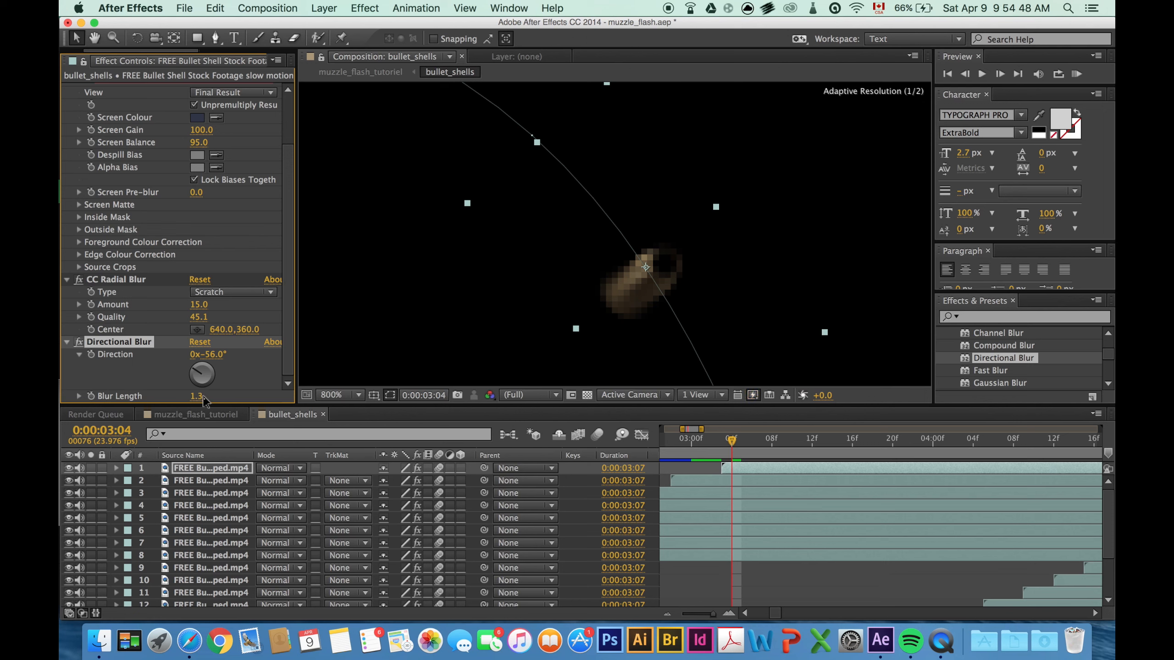
{"action": "left_click_drag", "start_coordinate": [595, 291], "coordinate": [584, 238]}
{"action": "scroll", "coordinate": [585, 246], "scroll_direction": "down", "scroll_amount": 2}
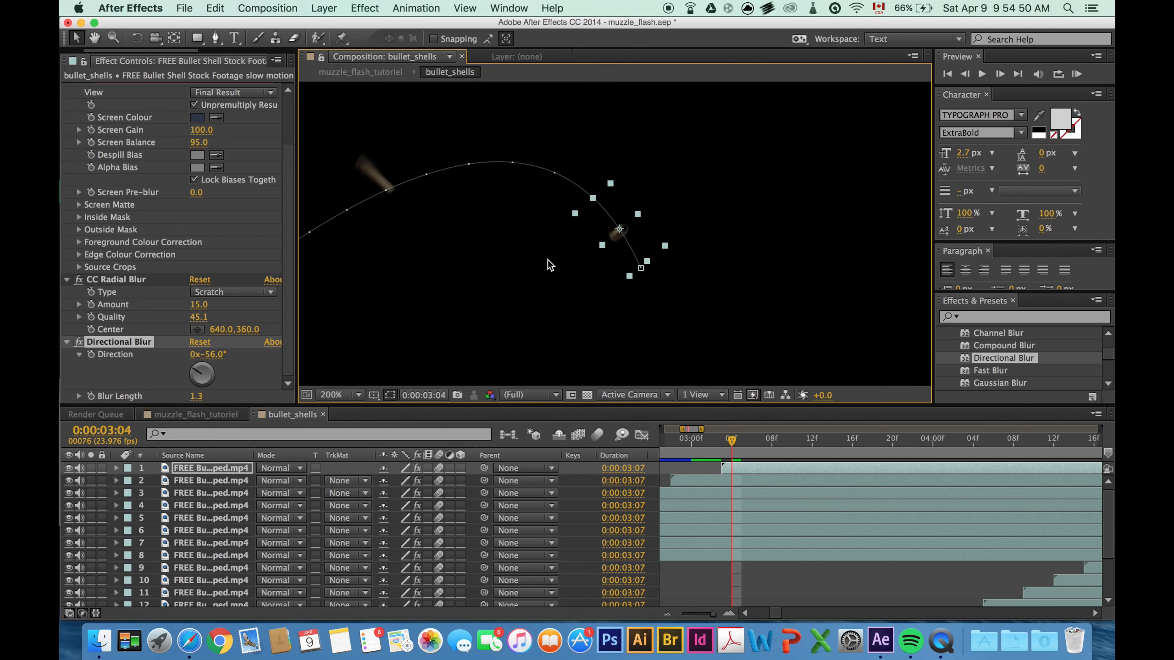
{"action": "scroll", "coordinate": [602, 255], "scroll_direction": "up", "scroll_amount": 2}
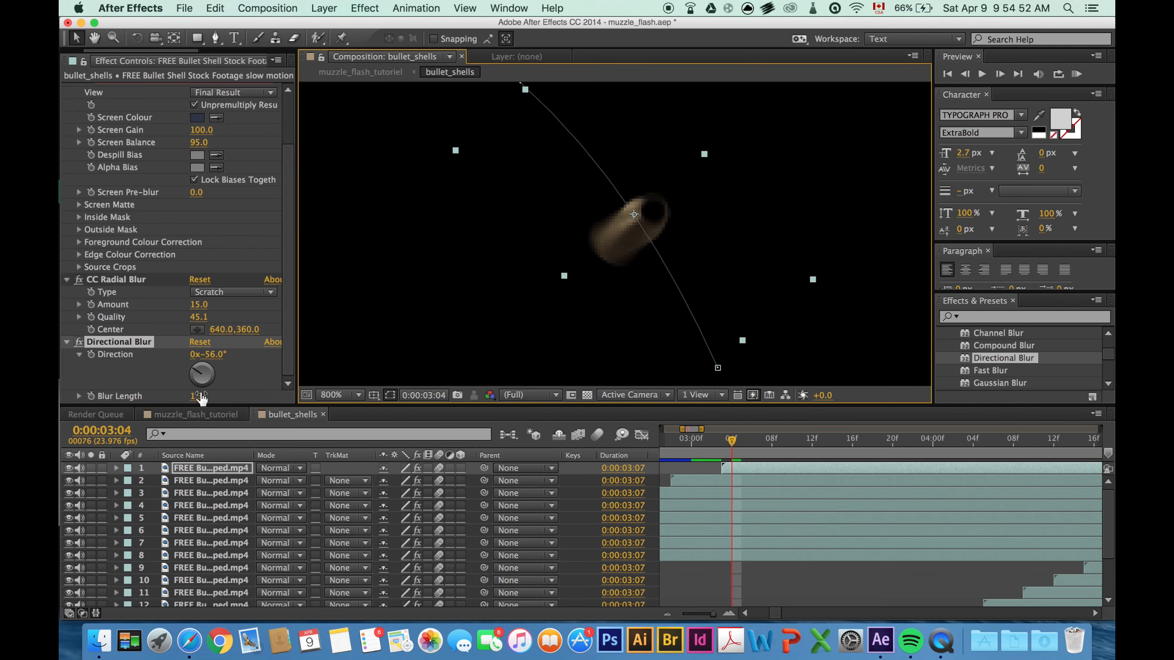
- Increase the Directional Blur's Blur Length on the layer 1 shell to 15.9
{"action": "left_click", "coordinate": [78, 396]}
{"action": "scroll", "coordinate": [186, 370], "scroll_direction": "down", "scroll_amount": 1}
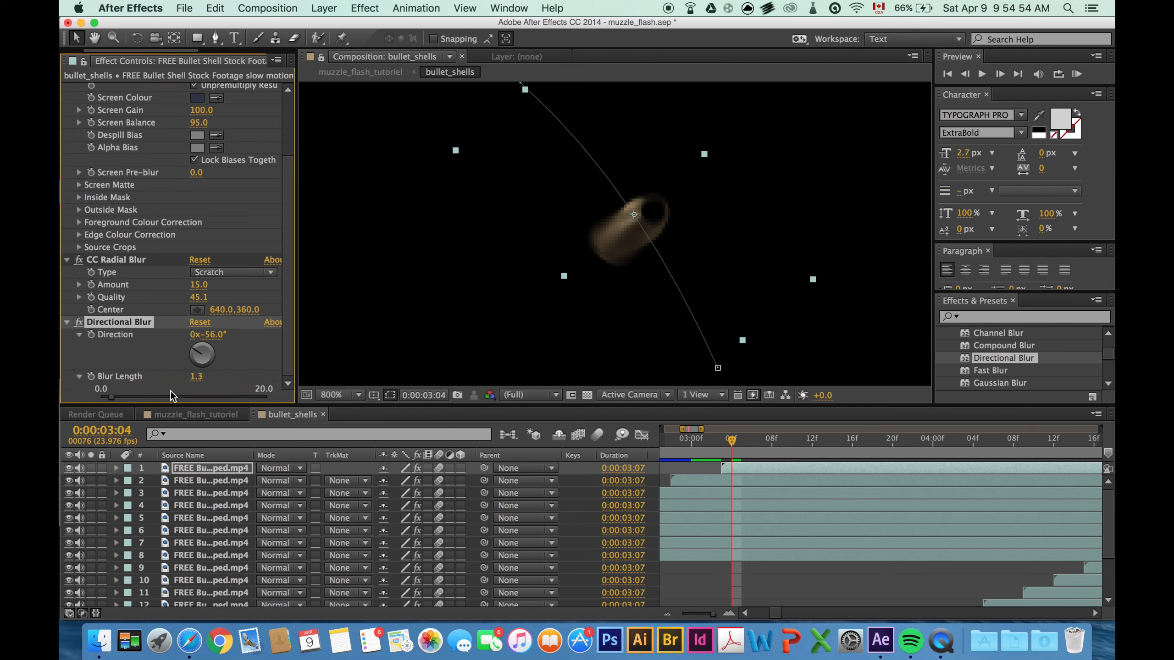
{"action": "left_click_drag", "start_coordinate": [116, 398], "coordinate": [117, 398]}
{"action": "left_click", "coordinate": [135, 399]}
{"action": "left_click_drag", "start_coordinate": [123, 396], "coordinate": [165, 394]}
{"action": "mouse_move", "coordinate": [197, 376]}
{"action": "left_mouse_down"}
{"action": "mouse_move", "coordinate": [219, 376]}
{"action": "mouse_move", "coordinate": [213, 384]}
{"action": "left_mouse_up"}
{"action": "left_click_drag", "start_coordinate": [200, 399], "coordinate": [235, 398]}
{"action": "key", "text": "comma"}
{"action": "key", "text": "comma"}
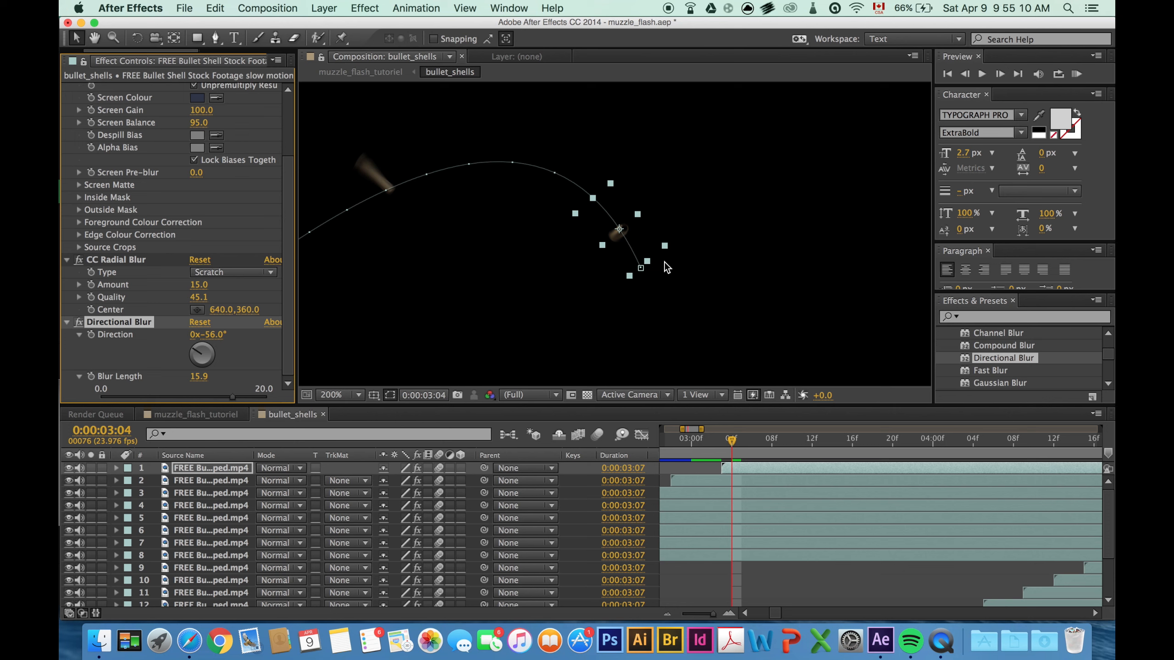
- Scrub muzzle_flash_tutoriel to 0:00:02:16 to check the ejecting shells against the footage, and return to bullet_shells
{"action": "left_click_drag", "start_coordinate": [760, 446], "coordinate": [853, 446]}
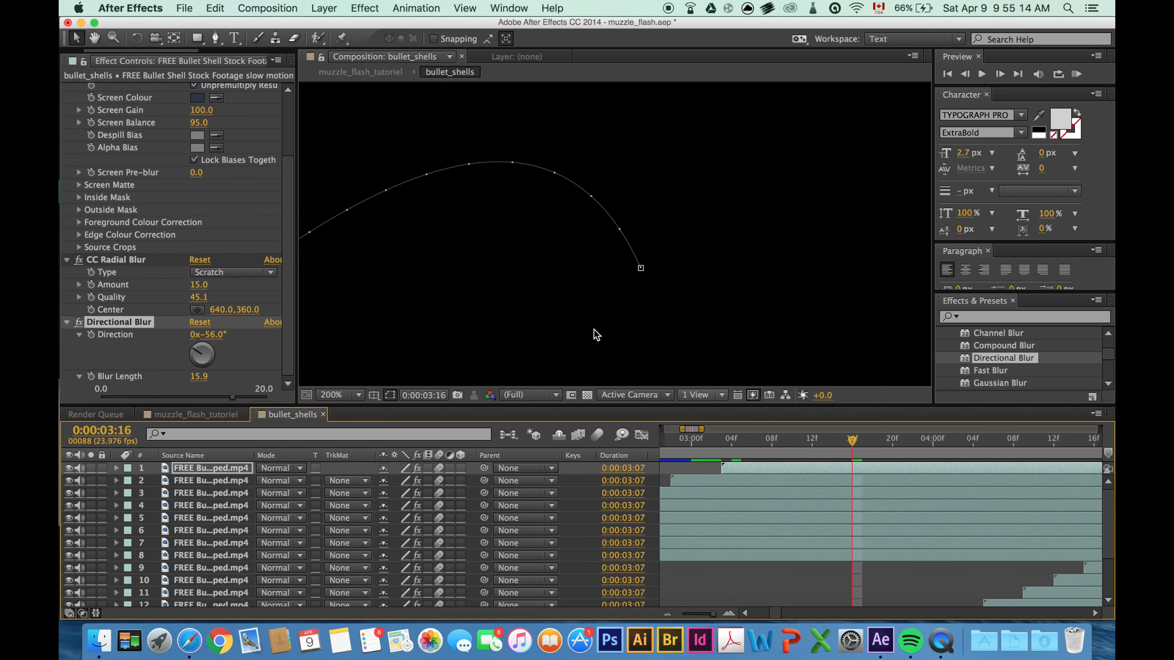
{"action": "left_click", "coordinate": [194, 415]}
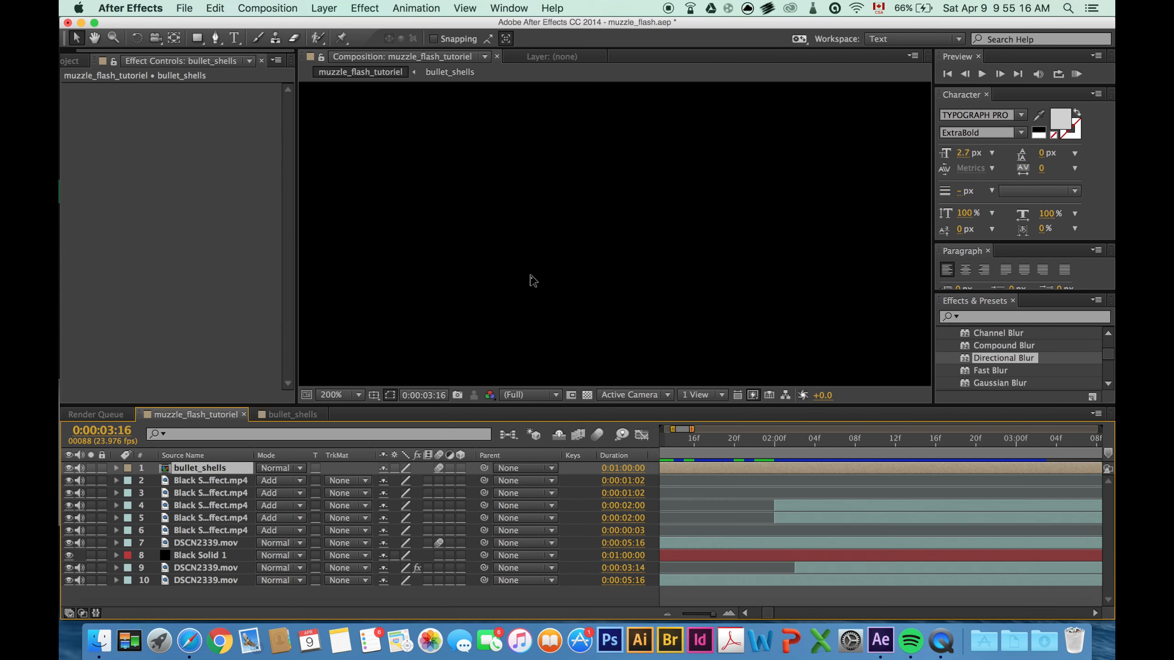
{"action": "scroll", "coordinate": [534, 272], "scroll_direction": "down", "scroll_amount": 6}
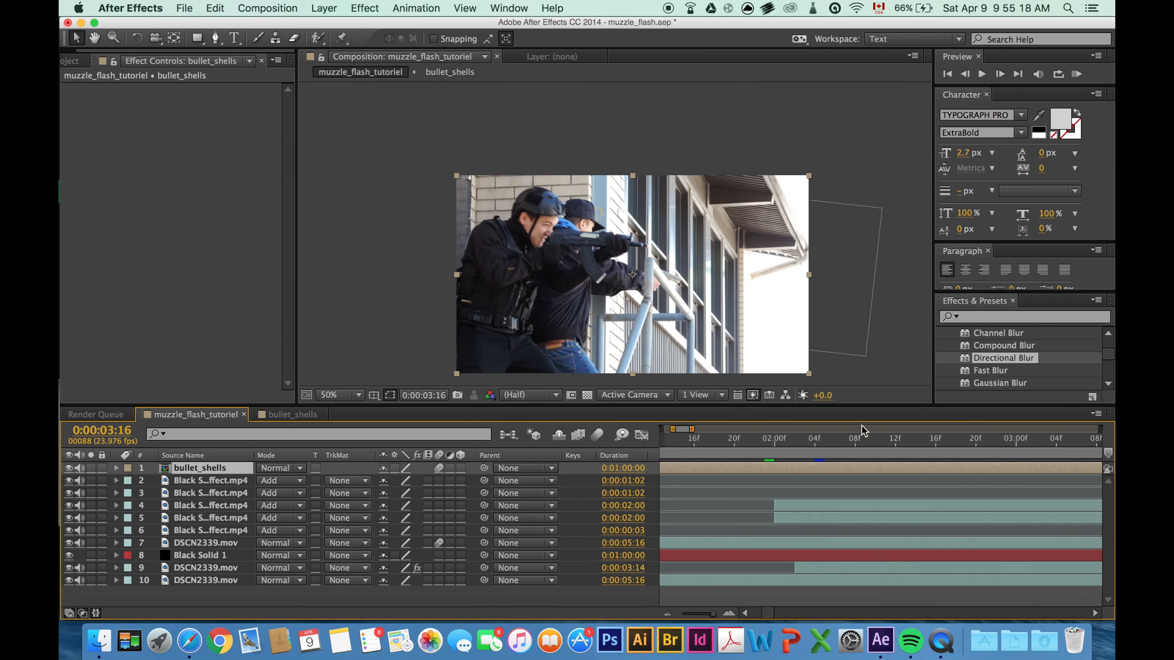
{"action": "left_click", "coordinate": [795, 444]}
{"action": "left_click_drag", "start_coordinate": [795, 445], "coordinate": [936, 464]}
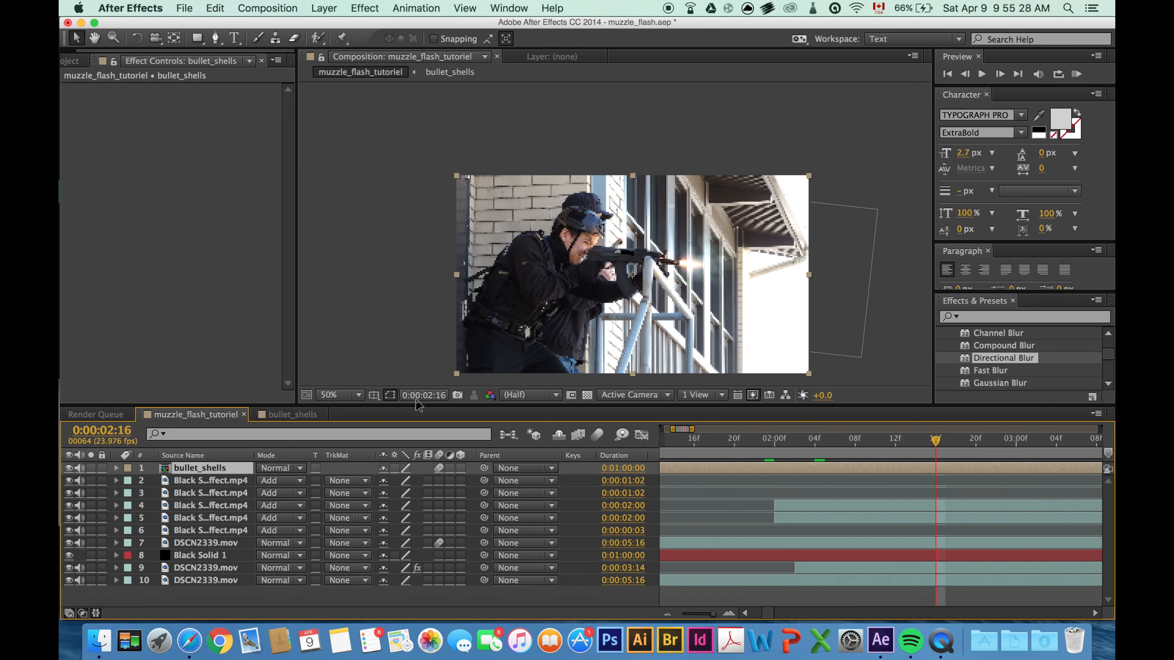
{"action": "left_click", "coordinate": [316, 414]}
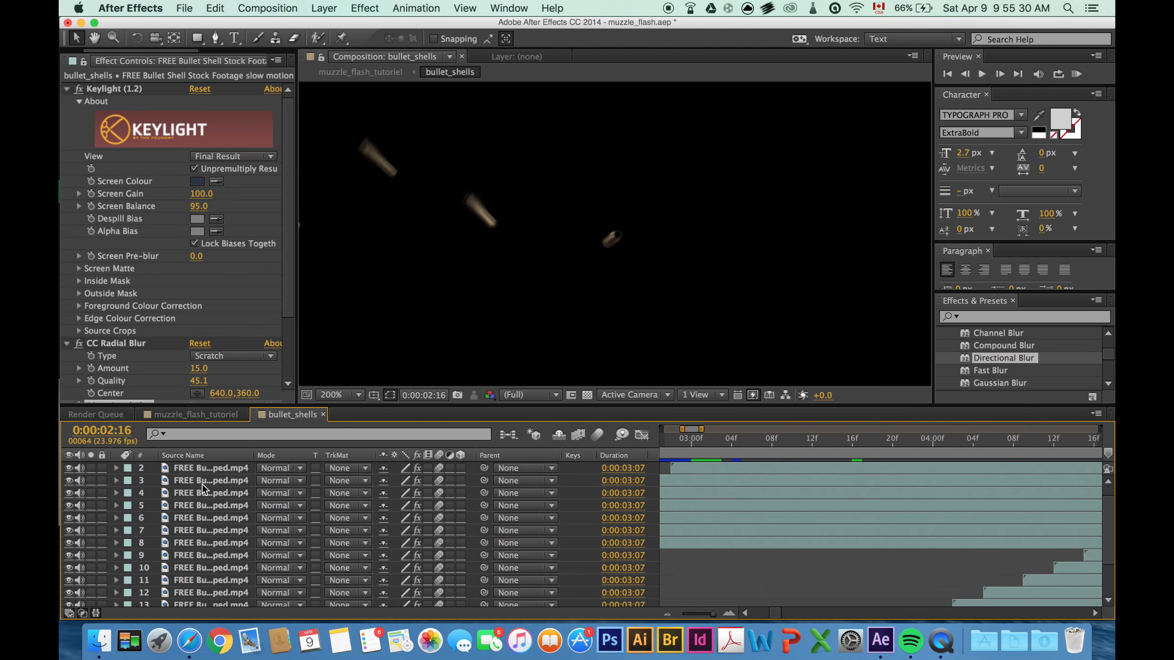
- Try to move the end points of all shell layers' motion paths together, and undo the move
{"action": "scroll", "coordinate": [217, 555], "scroll_direction": "down", "scroll_amount": 3}
{"action": "key", "text": "super+a"}
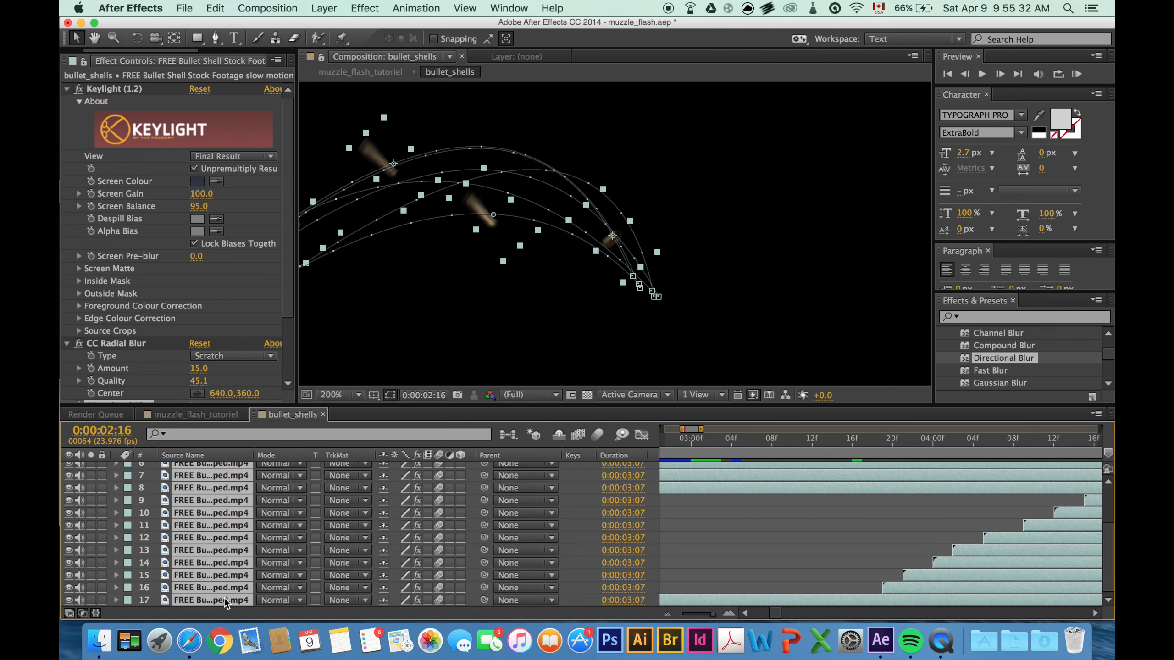
{"action": "scroll", "coordinate": [569, 295], "scroll_direction": "down", "scroll_amount": 5}
{"action": "scroll", "coordinate": [500, 270], "scroll_direction": "up", "scroll_amount": 4}
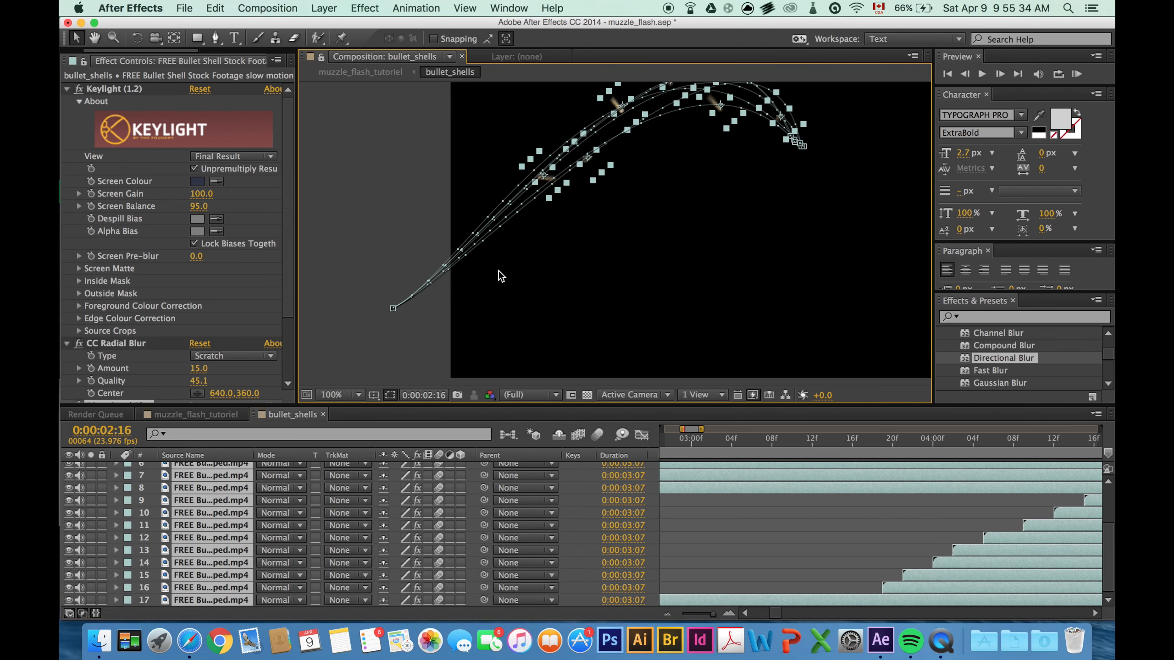
{"action": "left_click_drag", "start_coordinate": [392, 309], "coordinate": [361, 290]}
{"action": "key", "text": "super+z"}
- At 0:00:02:23, move the end point of the layer 8 shell's motion path down to just below the frame
{"action": "scroll", "coordinate": [184, 478], "scroll_direction": "up", "scroll_amount": 5}
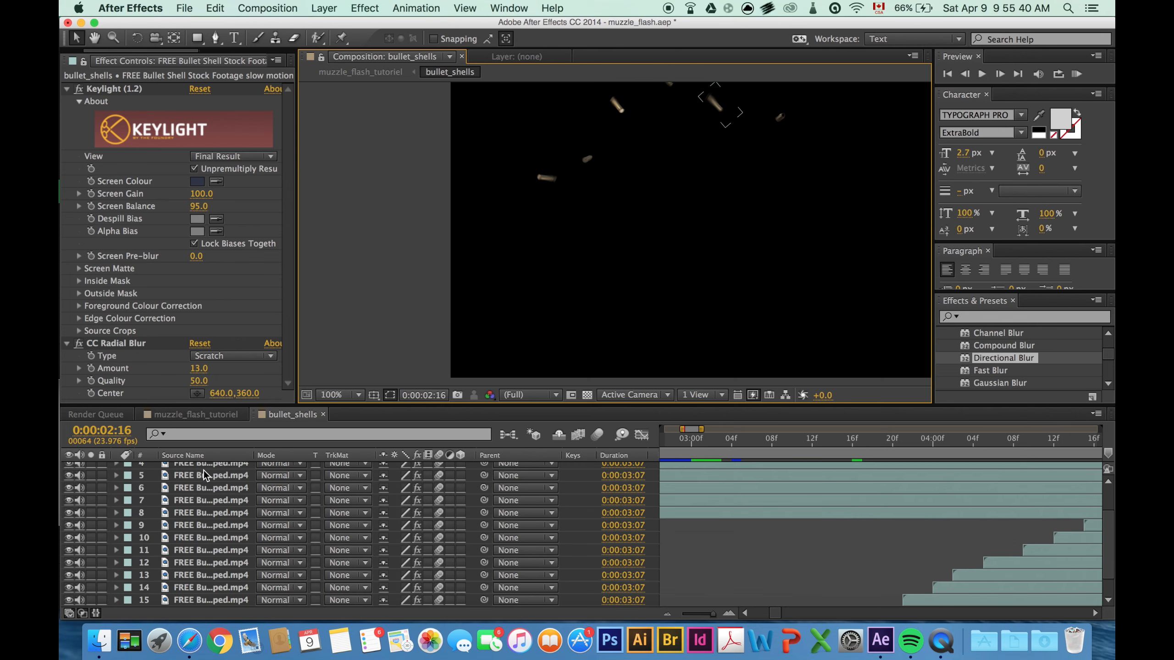
{"action": "left_click", "coordinate": [208, 469]}
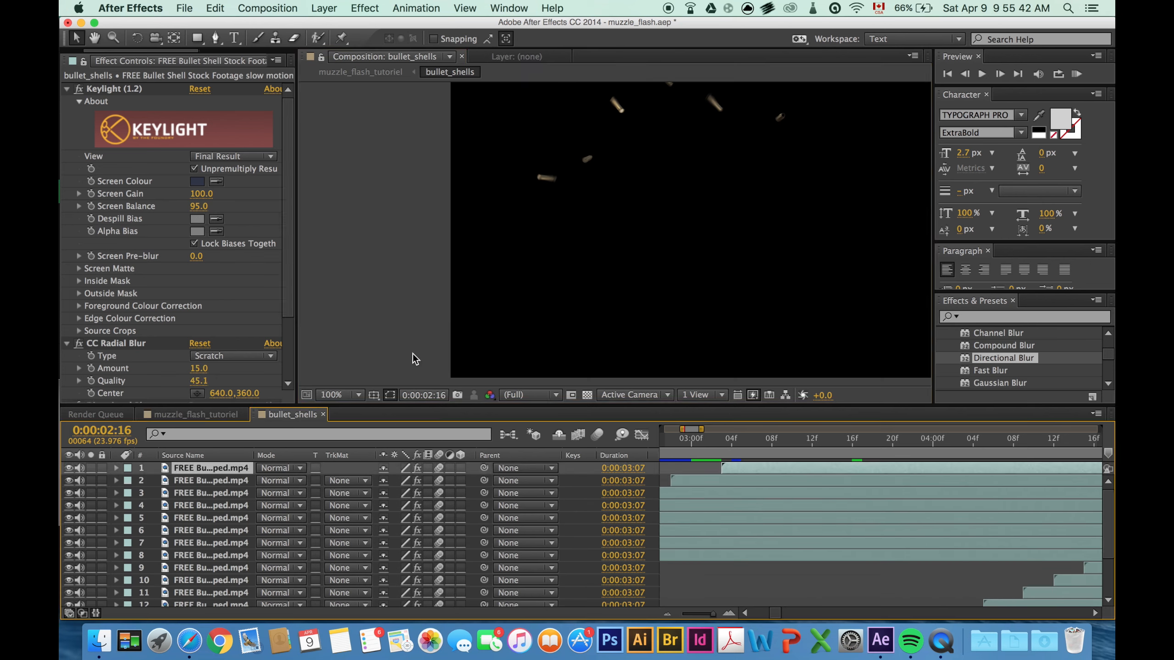
{"action": "scroll", "coordinate": [590, 204], "scroll_direction": "down", "scroll_amount": 2}
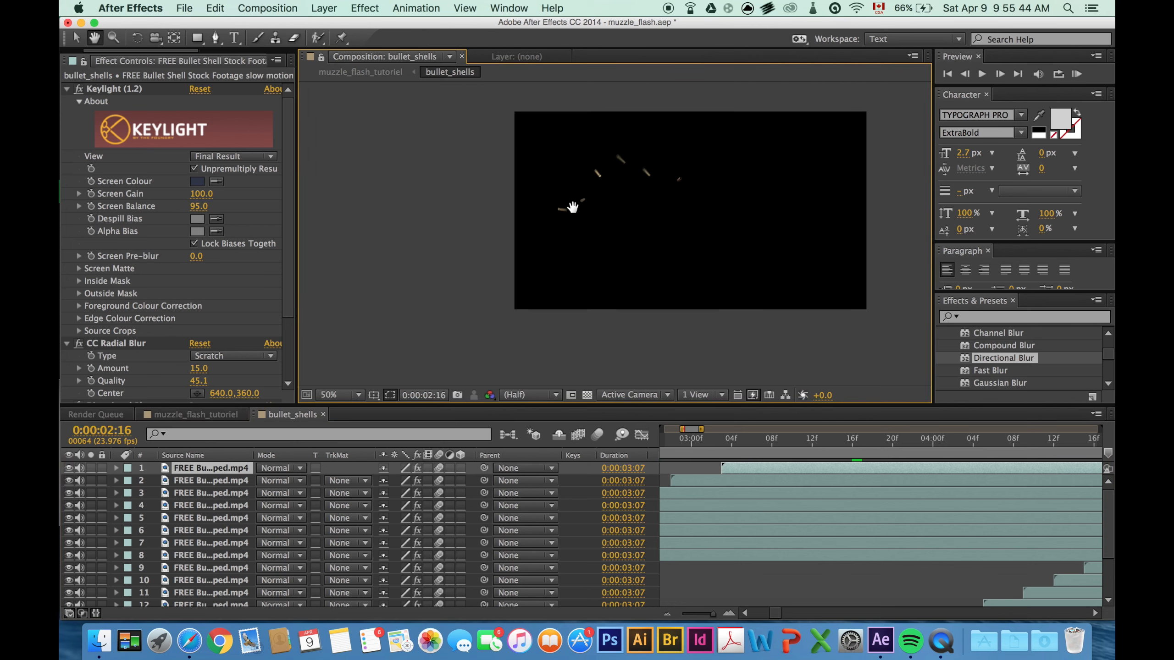
{"action": "left_click_drag", "start_coordinate": [783, 439], "coordinate": [1052, 452]}
{"action": "scroll", "coordinate": [181, 473], "scroll_direction": "down", "scroll_amount": 1}
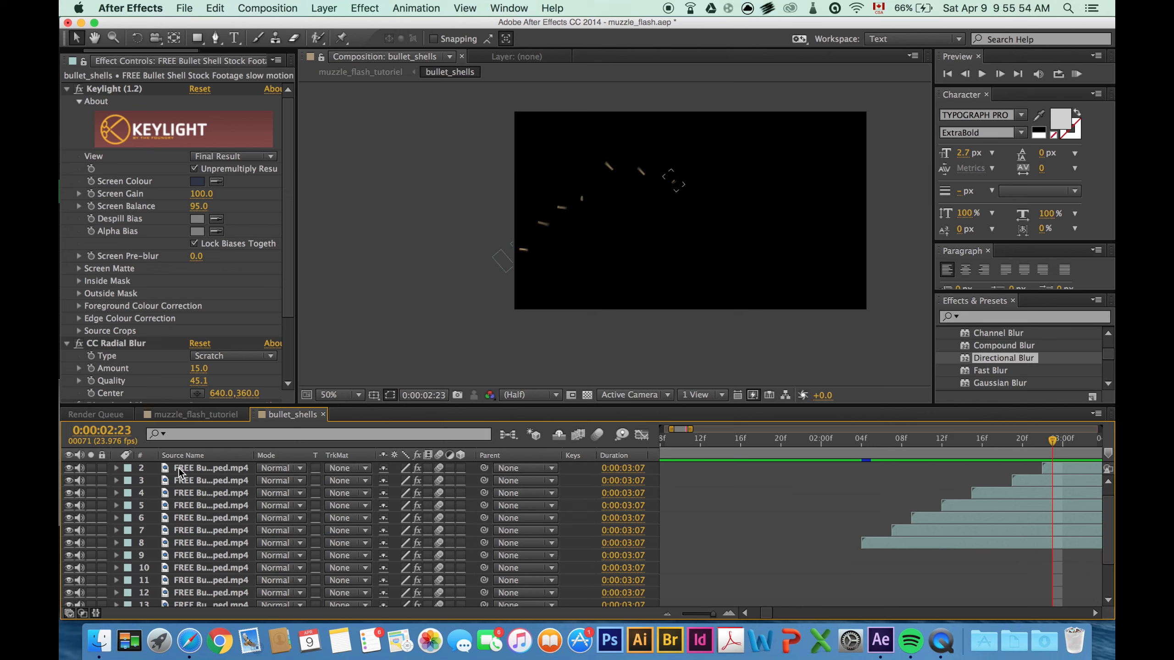
{"action": "scroll", "coordinate": [187, 474], "scroll_direction": "up", "scroll_amount": 1}
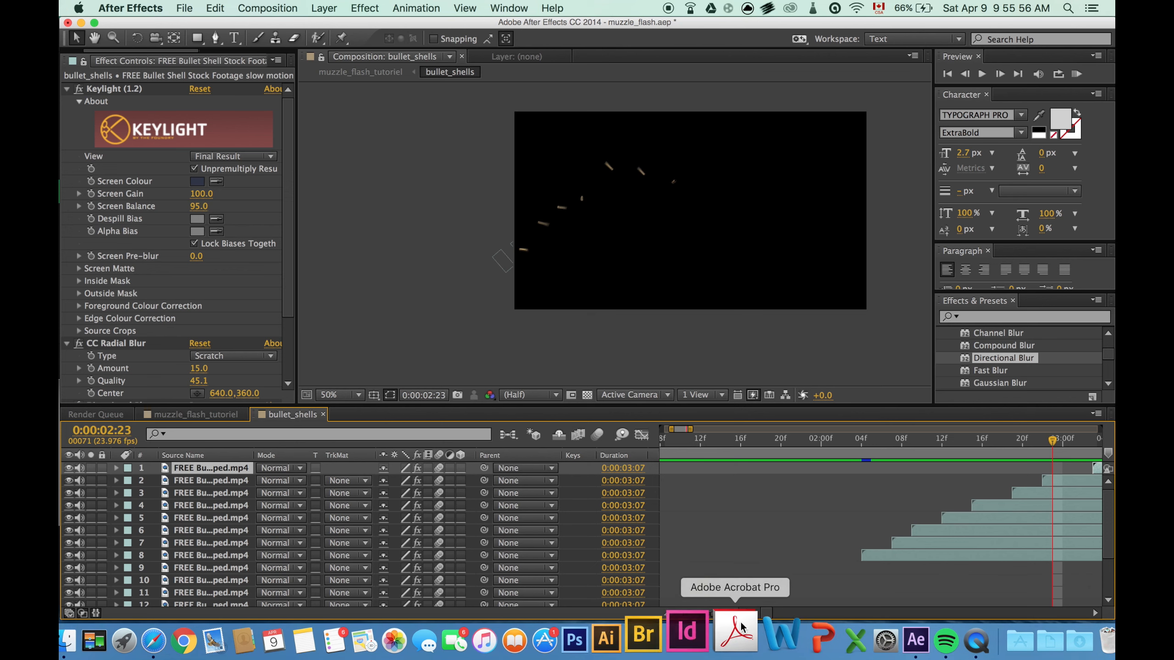
{"action": "left_click", "coordinate": [897, 556]}
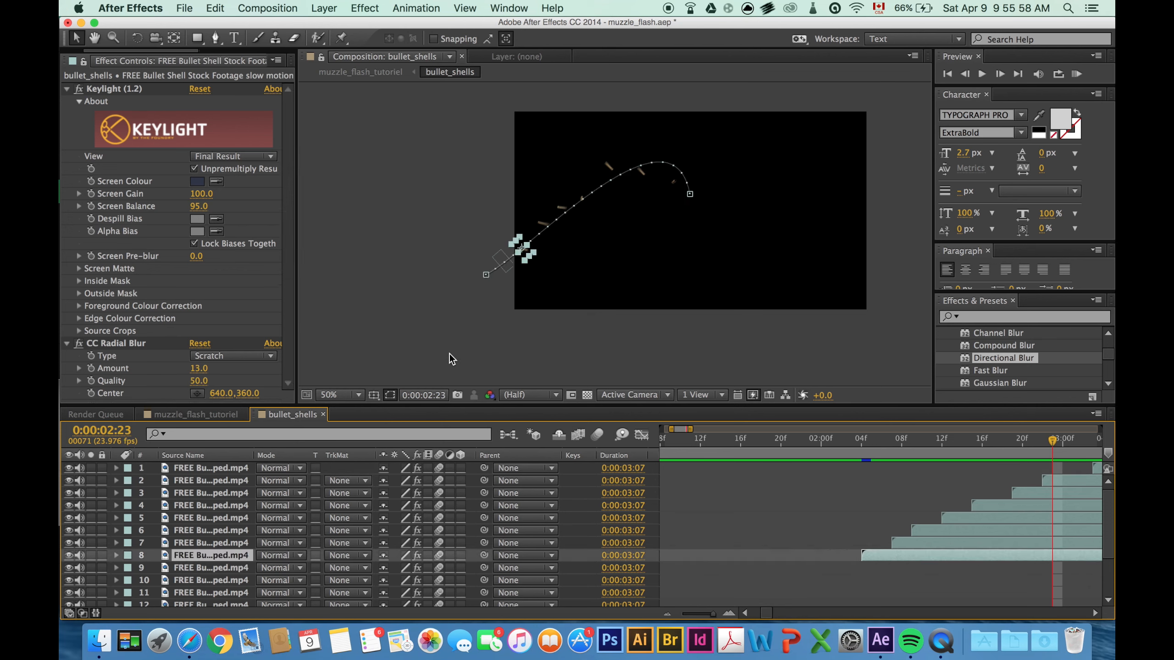
{"action": "left_click_drag", "start_coordinate": [484, 276], "coordinate": [506, 320]}
- At 0:00:03:05, move the end point of the layer 1 shell's motion path down below the frame's lower-left corner
{"action": "left_click", "coordinate": [245, 468]}
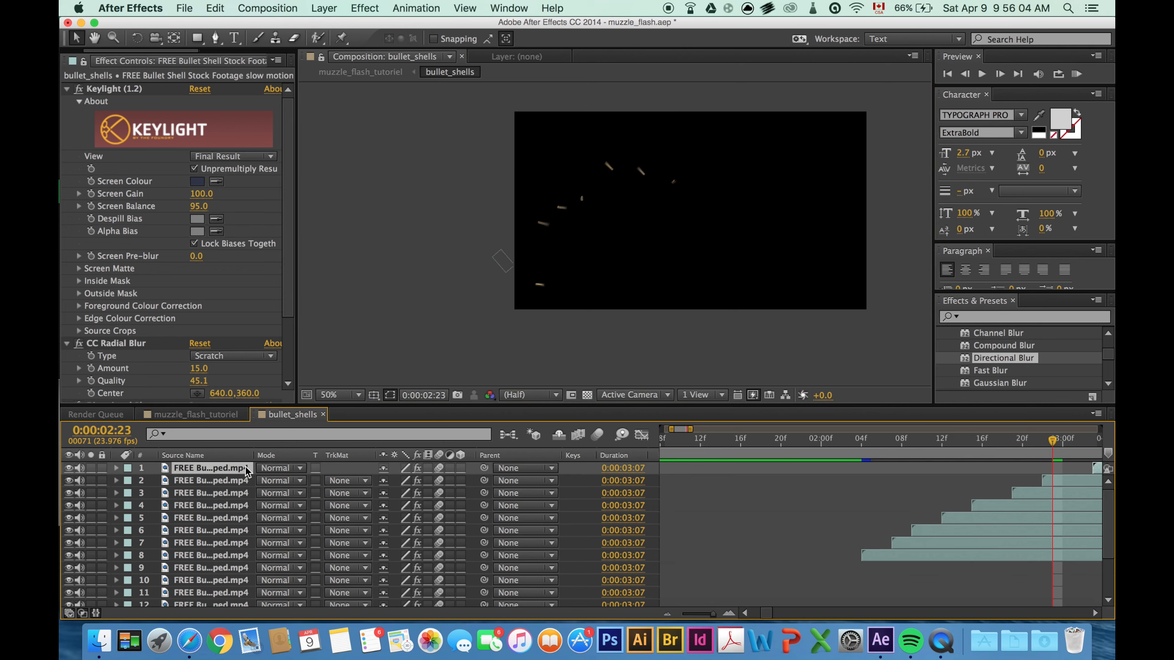
{"action": "left_click", "coordinate": [923, 439]}
{"action": "left_click_drag", "start_coordinate": [769, 612], "coordinate": [774, 609]}
{"action": "left_click", "coordinate": [736, 440]}
{"action": "left_click_drag", "start_coordinate": [488, 278], "coordinate": [513, 322]}
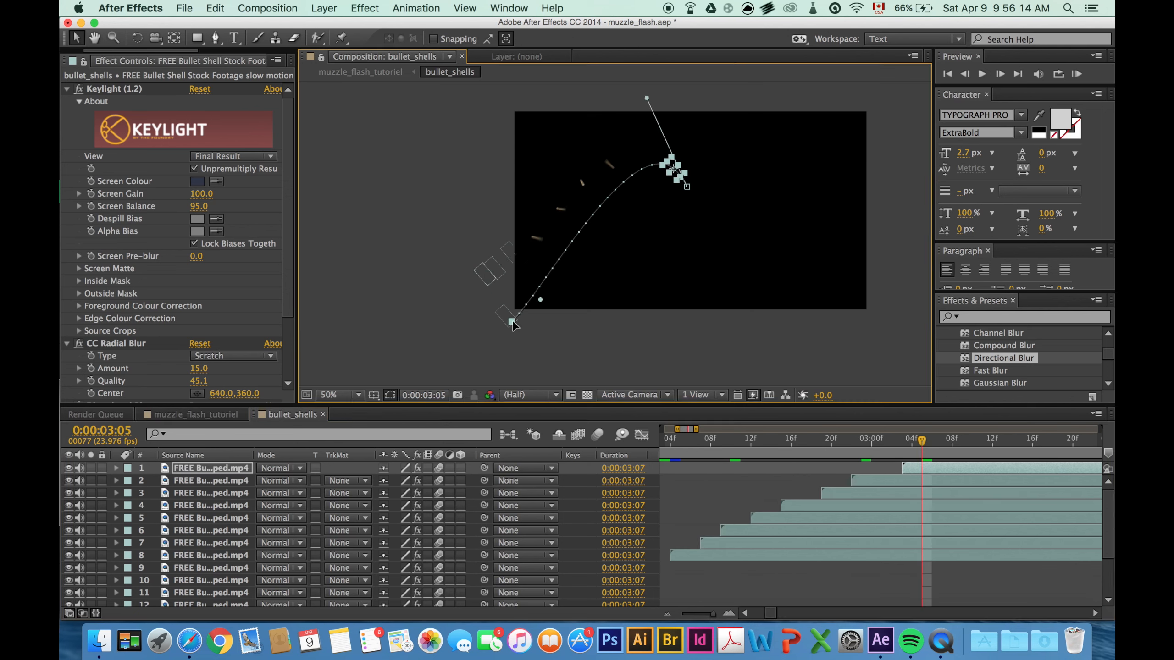
- At 0:00:03:00, lower the end point of the layer 2 shell's motion path to just below the frame
{"action": "double_click", "coordinate": [213, 479]}
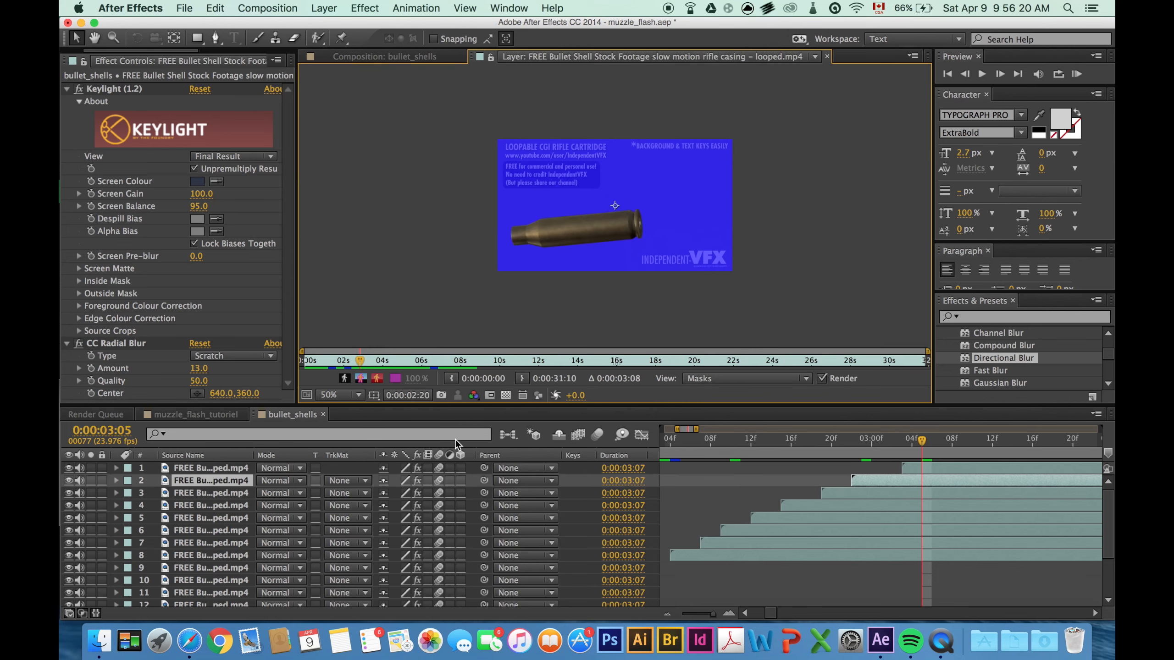
{"action": "left_click", "coordinate": [905, 448]}
{"action": "left_click_drag", "start_coordinate": [905, 448], "coordinate": [731, 439]}
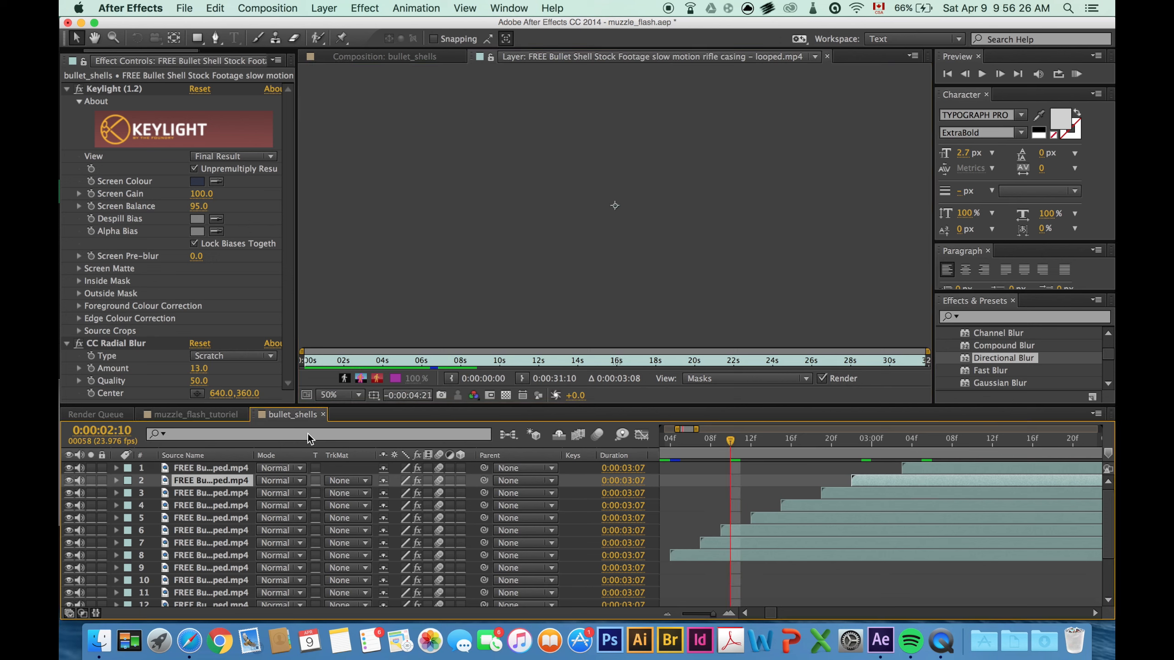
{"action": "left_click", "coordinate": [431, 57]}
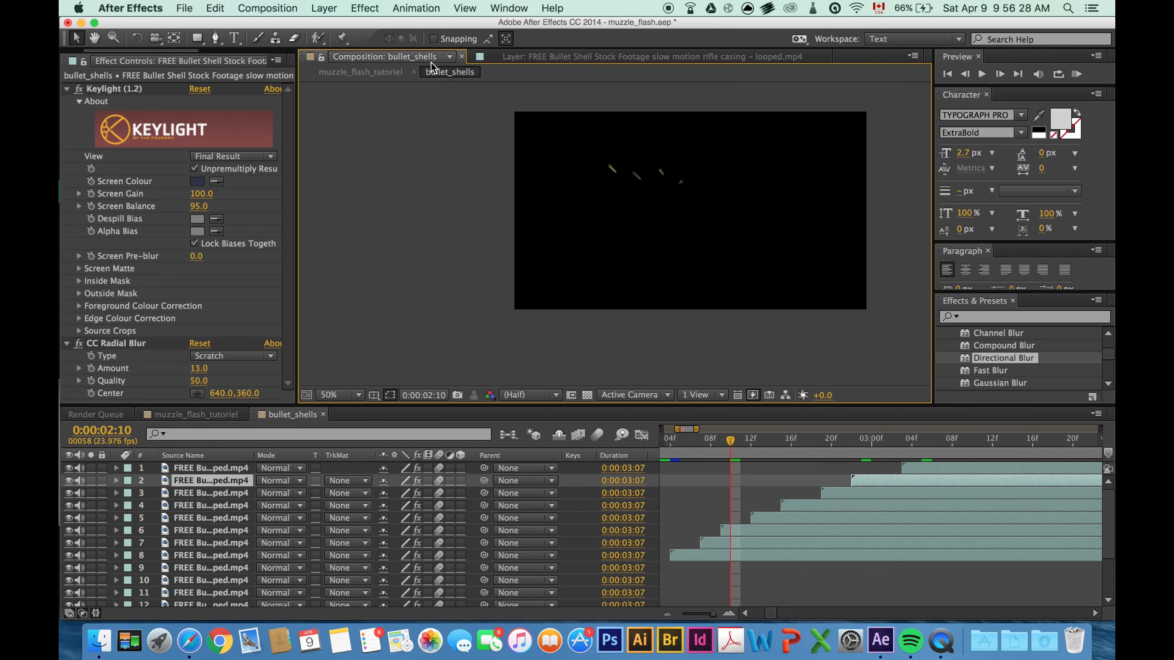
{"action": "left_click_drag", "start_coordinate": [741, 440], "coordinate": [873, 443]}
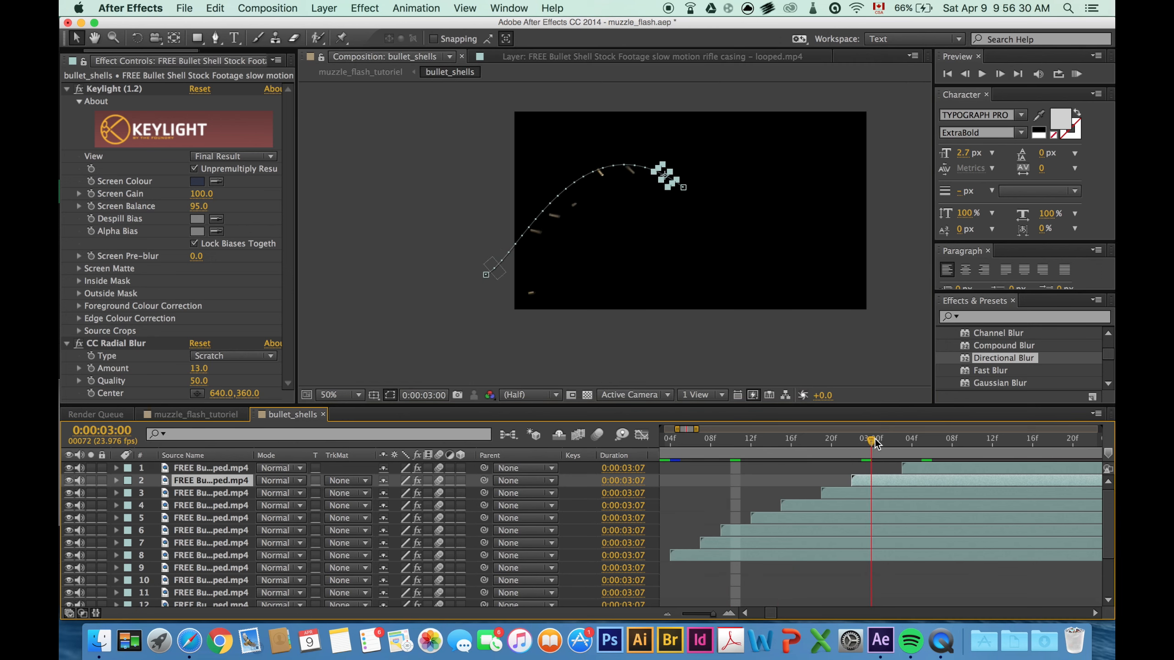
{"action": "left_click_drag", "start_coordinate": [494, 283], "coordinate": [503, 322]}
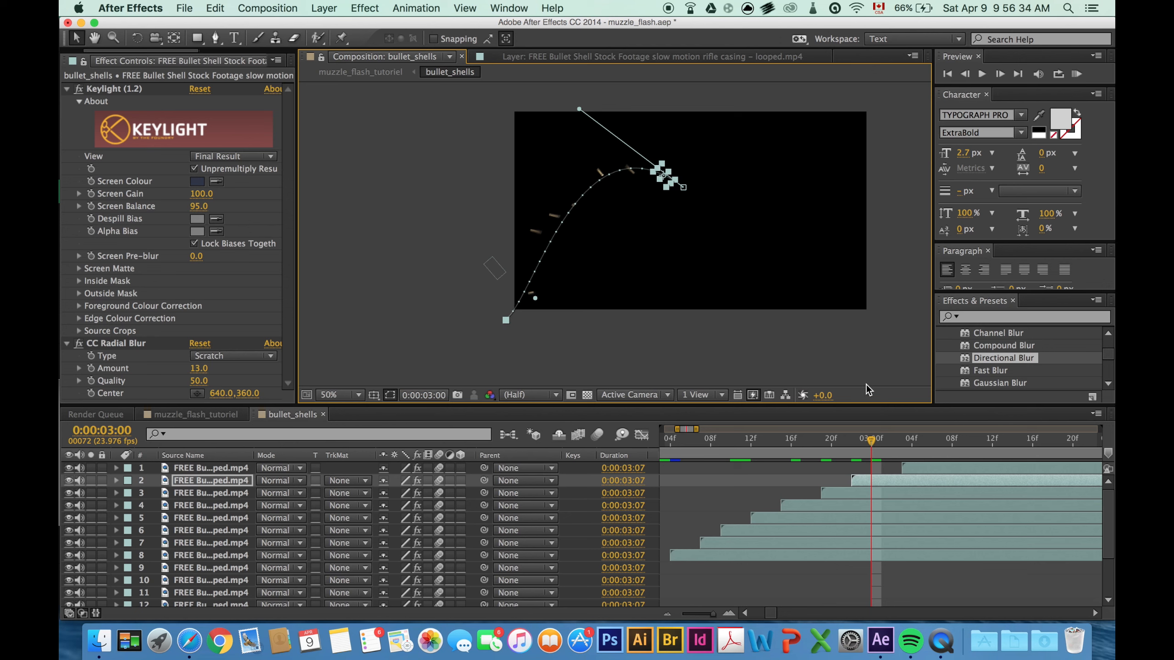
- At 0:00:03:00, lower the end points of the layer 3 and layer 4 shells' motion paths to just below the frame
{"action": "left_click", "coordinate": [846, 498]}
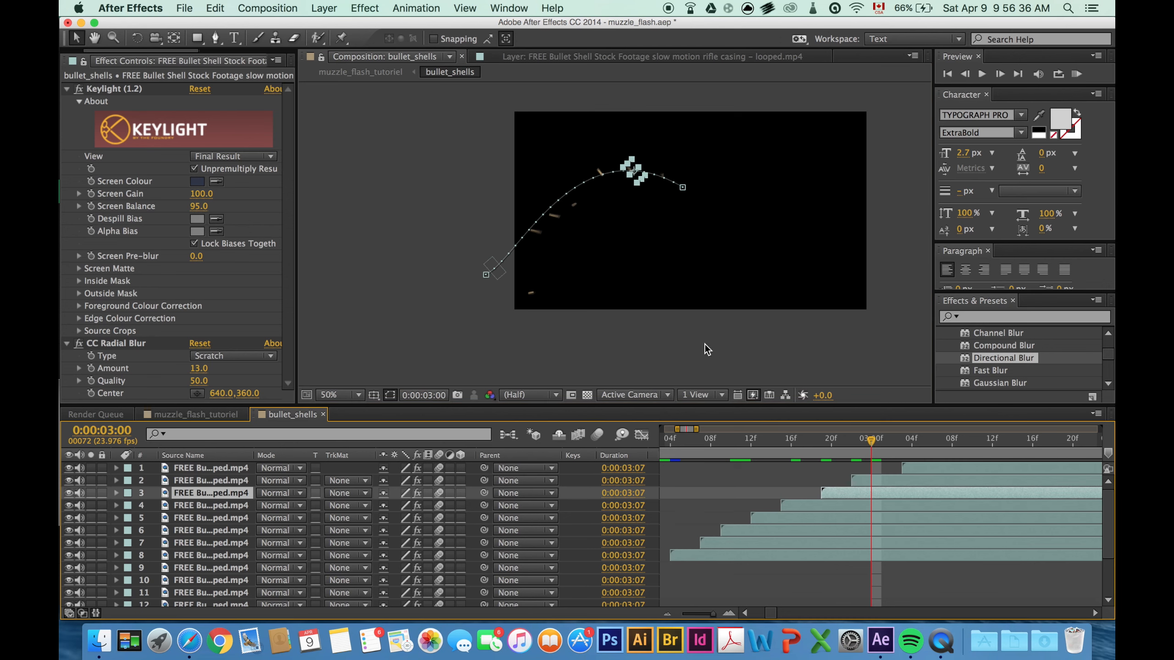
{"action": "left_click_drag", "start_coordinate": [486, 279], "coordinate": [503, 329]}
{"action": "left_click", "coordinate": [848, 504]}
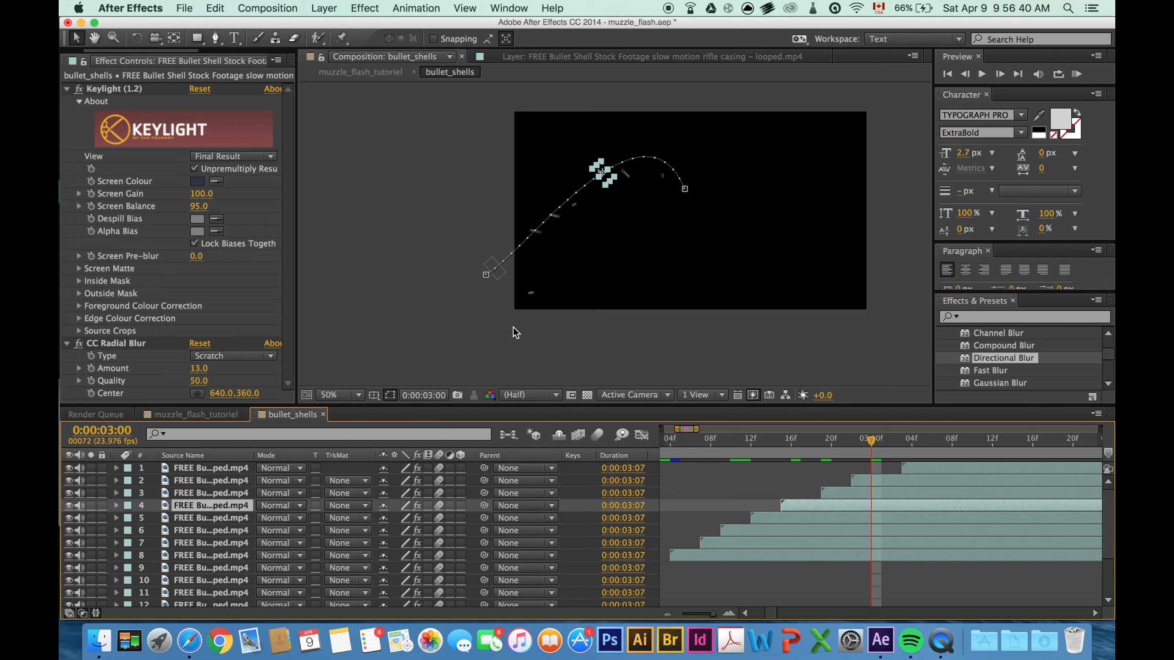
{"action": "left_click_drag", "start_coordinate": [487, 278], "coordinate": [499, 327]}
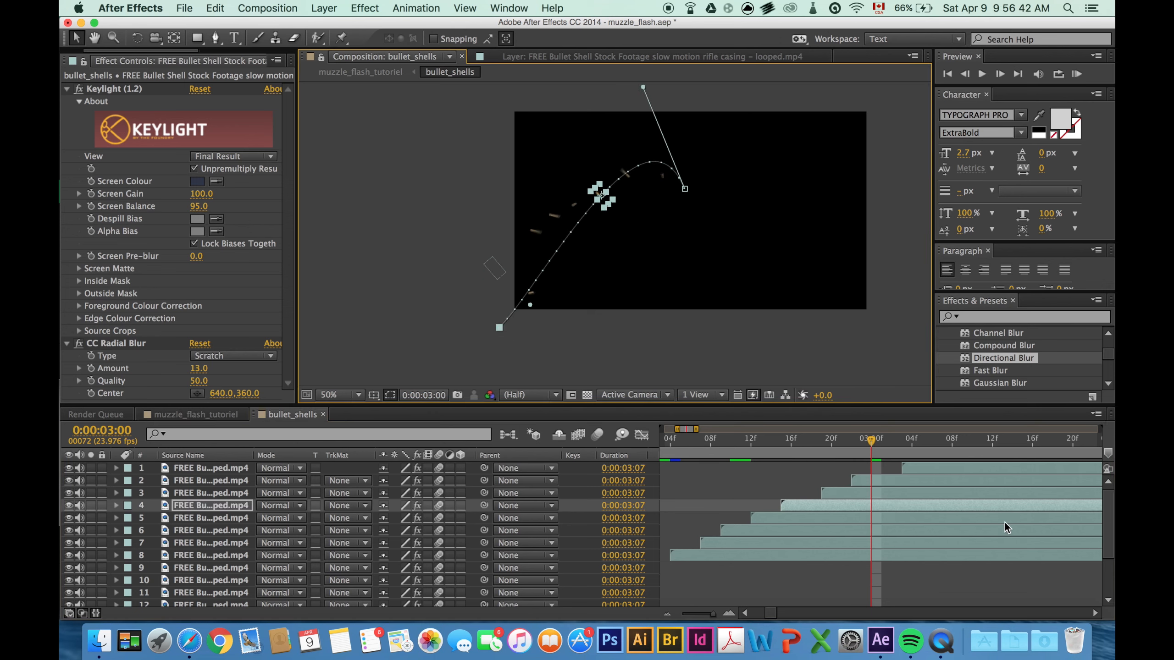
- Lower the end points of the layer 5, 6 and 7 shells' motion paths below the frame's lower-left corner
{"action": "left_click", "coordinate": [776, 518]}
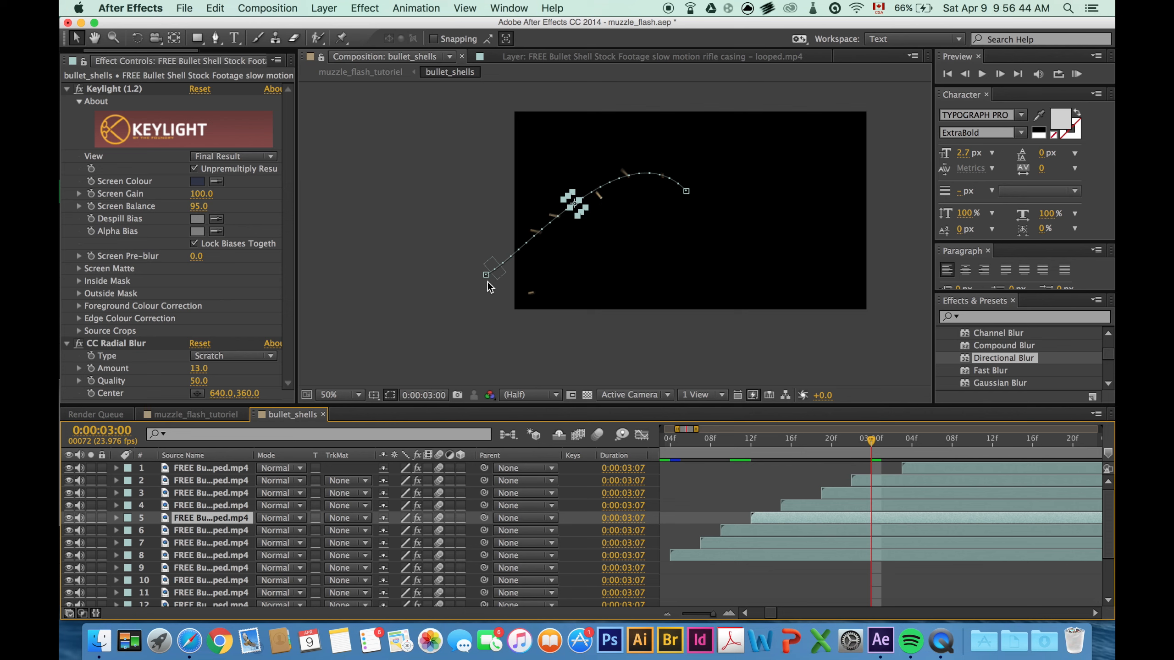
{"action": "left_click", "coordinate": [758, 530]}
{"action": "left_click_drag", "start_coordinate": [486, 275], "coordinate": [502, 324]}
{"action": "left_click", "coordinate": [749, 543]}
{"action": "left_click_drag", "start_coordinate": [487, 276], "coordinate": [507, 322]}
{"action": "left_click", "coordinate": [740, 555]}
- At 0:00:03:04, inspect the motion paths of the layer 1, 2, 3, 4 and 6 shells
{"action": "left_click_drag", "start_coordinate": [771, 613], "coordinate": [772, 613]}
{"action": "left_click_drag", "start_coordinate": [811, 442], "coordinate": [848, 444]}
{"action": "left_click", "coordinate": [780, 493]}
{"action": "left_click", "coordinate": [785, 506]}
{"action": "left_click", "coordinate": [790, 531]}
{"action": "left_click", "coordinate": [846, 468]}
{"action": "left_click", "coordinate": [834, 481]}
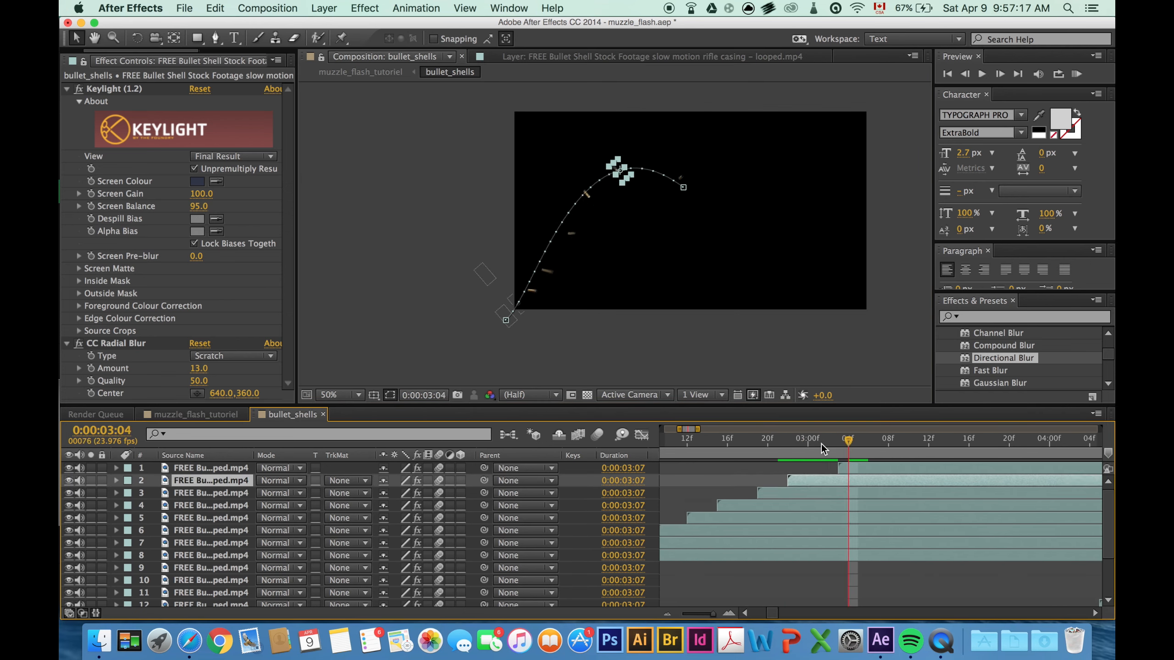
- At 0:00:04:18, lower the end points of the layer 9, 10 and 11 shells' motion paths to near the frame's bottom edge level
{"action": "left_click_drag", "start_coordinate": [770, 613], "coordinate": [780, 613]}
{"action": "scroll", "coordinate": [800, 551], "scroll_direction": "down", "scroll_amount": 5}
{"action": "left_click", "coordinate": [899, 441]}
{"action": "left_click", "coordinate": [882, 500]}
{"action": "left_click_drag", "start_coordinate": [475, 273], "coordinate": [483, 305]}
{"action": "left_click", "coordinate": [855, 513]}
{"action": "left_click_drag", "start_coordinate": [456, 247], "coordinate": [482, 304]}
{"action": "left_click", "coordinate": [883, 500]}
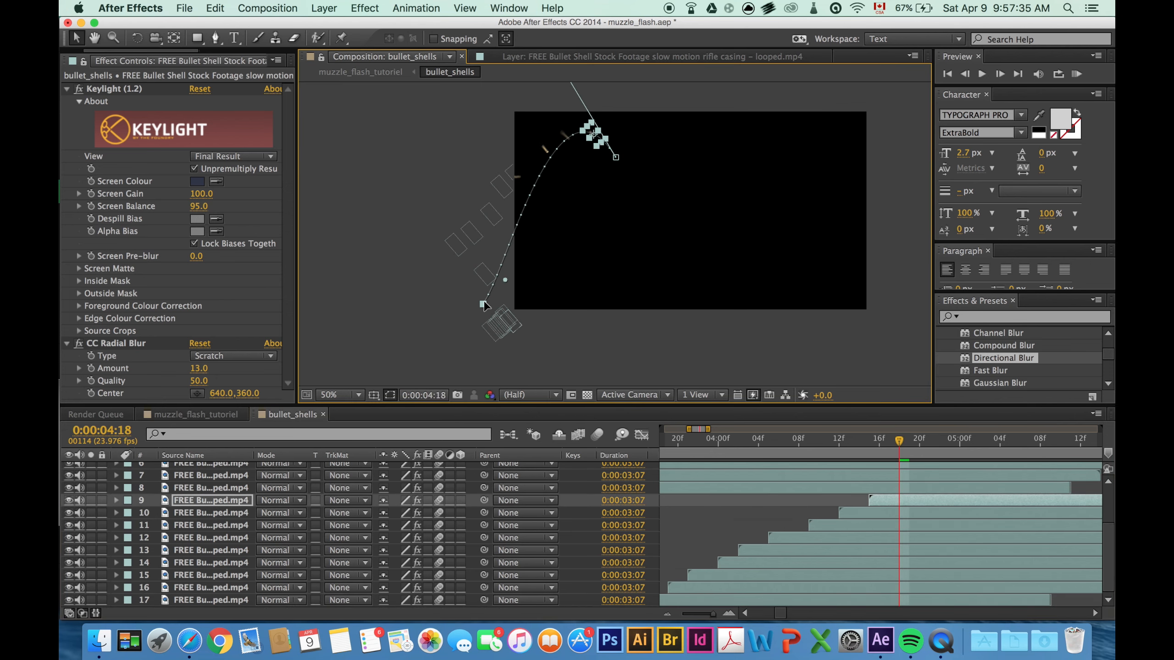
{"action": "left_click", "coordinate": [891, 525]}
{"action": "left_click_drag", "start_coordinate": [457, 245], "coordinate": [483, 294]}
- Go through the layer 12 to 16 shells and lower the end point of the layer 16 shell's motion path
{"action": "left_click", "coordinate": [811, 538]}
{"action": "left_click", "coordinate": [764, 550]}
{"action": "left_click", "coordinate": [744, 562]}
{"action": "left_click", "coordinate": [740, 575]}
{"action": "left_click", "coordinate": [721, 587]}
{"action": "key", "text": "period"}
{"action": "left_click_drag", "start_coordinate": [373, 198], "coordinate": [430, 301]}
{"action": "key", "text": "comma"}
- Examine the layer 17 shell's motion path and scrub bullet_shells to check where the shells leave the frame
{"action": "left_click", "coordinate": [721, 600]}
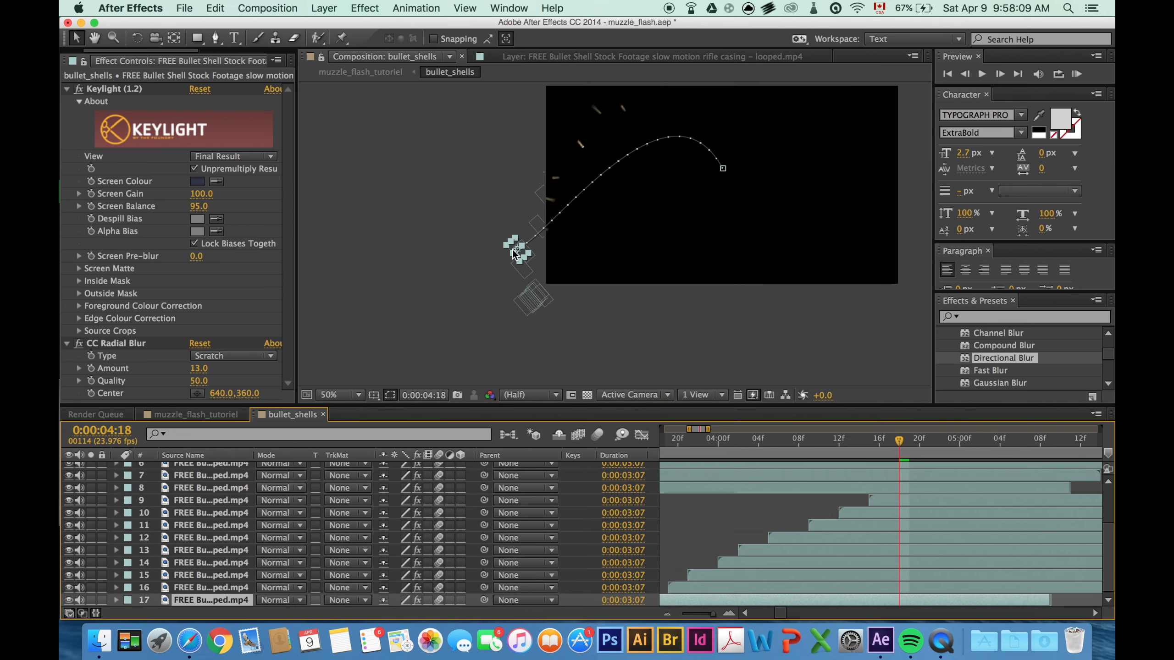
{"action": "left_click", "coordinate": [513, 251]}
{"action": "key", "text": "period"}
{"action": "key", "text": "comma"}
{"action": "key", "text": "comma"}
{"action": "left_click_drag", "start_coordinate": [898, 440], "coordinate": [950, 468]}
{"action": "key", "text": "period"}
{"action": "left_click_drag", "start_coordinate": [721, 185], "coordinate": [650, 235]}
{"action": "scroll", "coordinate": [825, 446], "scroll_direction": "left", "scroll_amount": 3}
{"action": "left_click", "coordinate": [781, 442]}
{"action": "left_click_drag", "start_coordinate": [777, 612], "coordinate": [770, 612]}
- Open the muzzle_flash_tutoriel composition and scrub through the shot to review the ejecting shells
{"action": "left_click", "coordinate": [195, 415]}
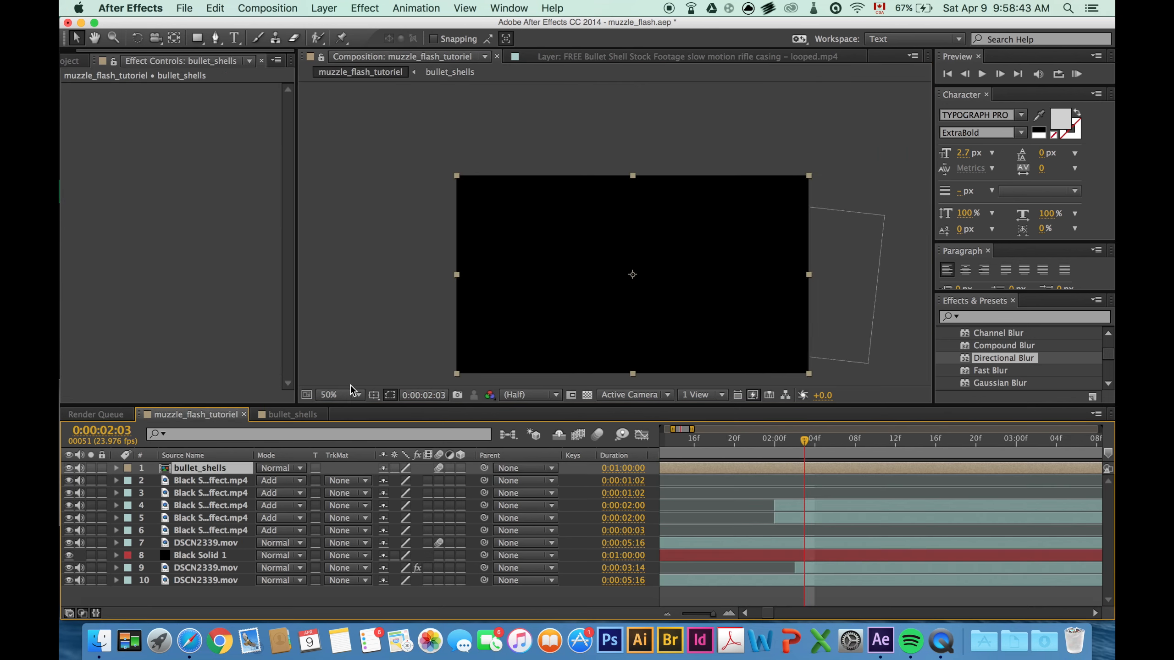
{"action": "key", "text": "period"}
{"action": "mouse_move", "coordinate": [804, 441]}
{"action": "left_mouse_down"}
{"action": "mouse_move", "coordinate": [768, 446]}
{"action": "mouse_move", "coordinate": [794, 446]}
{"action": "left_mouse_up"}
{"action": "left_click_drag", "start_coordinate": [767, 612], "coordinate": [764, 613]}
{"action": "left_click_drag", "start_coordinate": [710, 444], "coordinate": [1032, 447]}
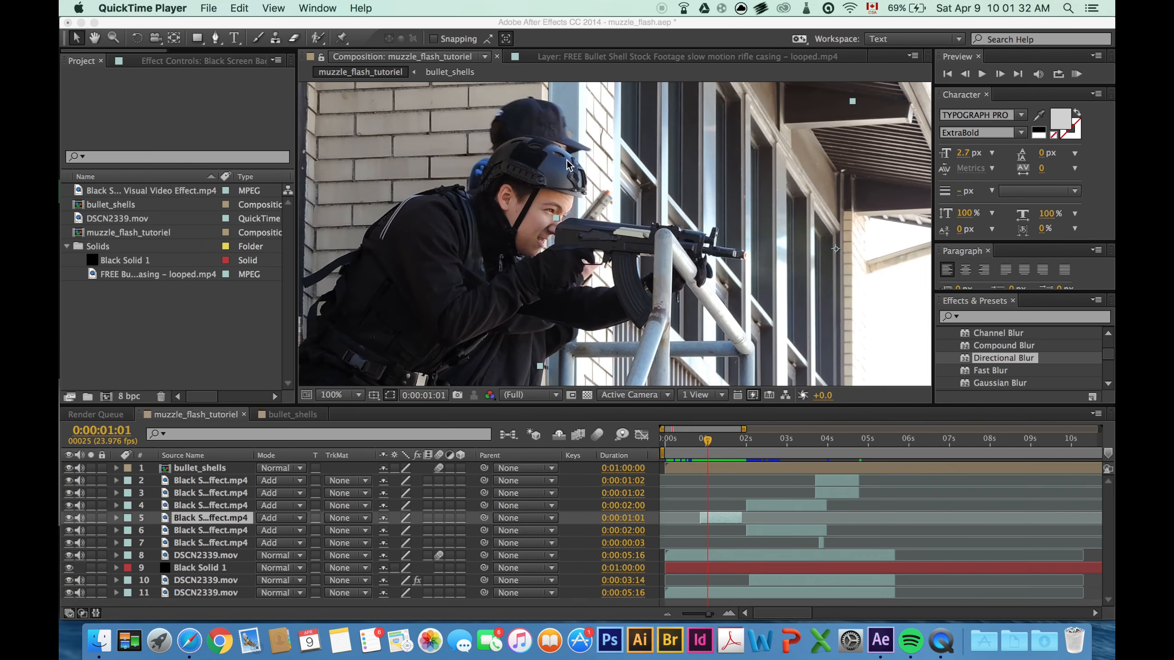
- Switch to After Effects and save the muzzle_flash project
{"action": "left_click", "coordinate": [563, 23]}
{"action": "key", "text": "super+s"}
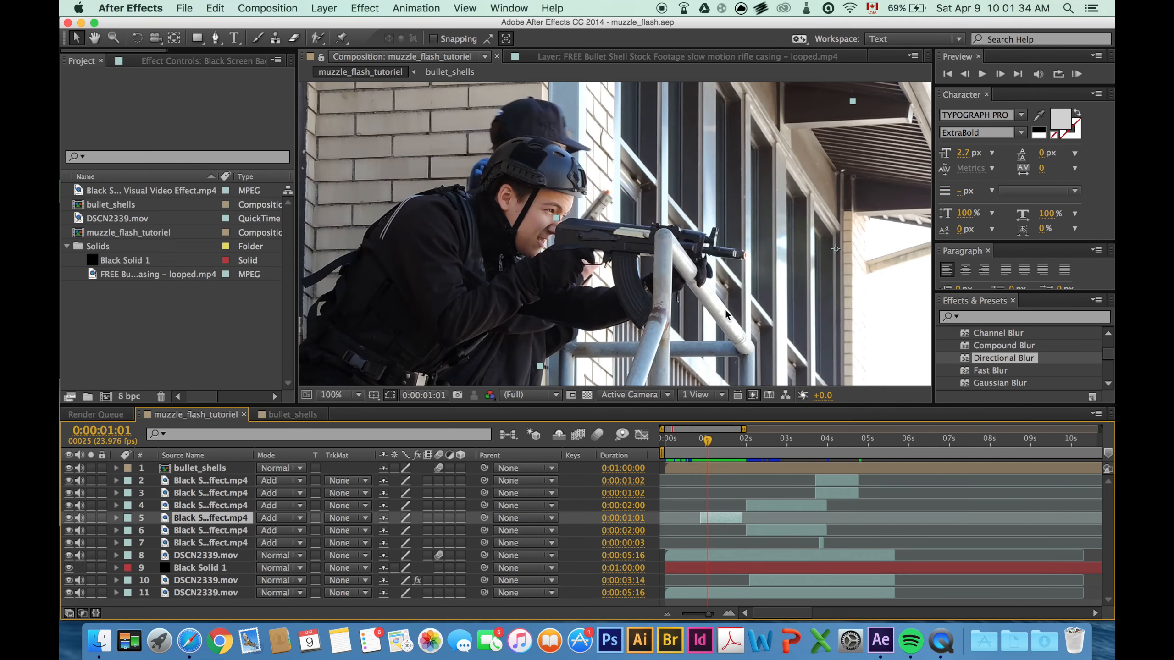
- Extend the layer 5 flash clip's start to a 0:00:01:02 duration and step through its first frames to 0:00:00:22
{"action": "scroll", "coordinate": [725, 315], "scroll_direction": "up", "scroll_amount": 4}
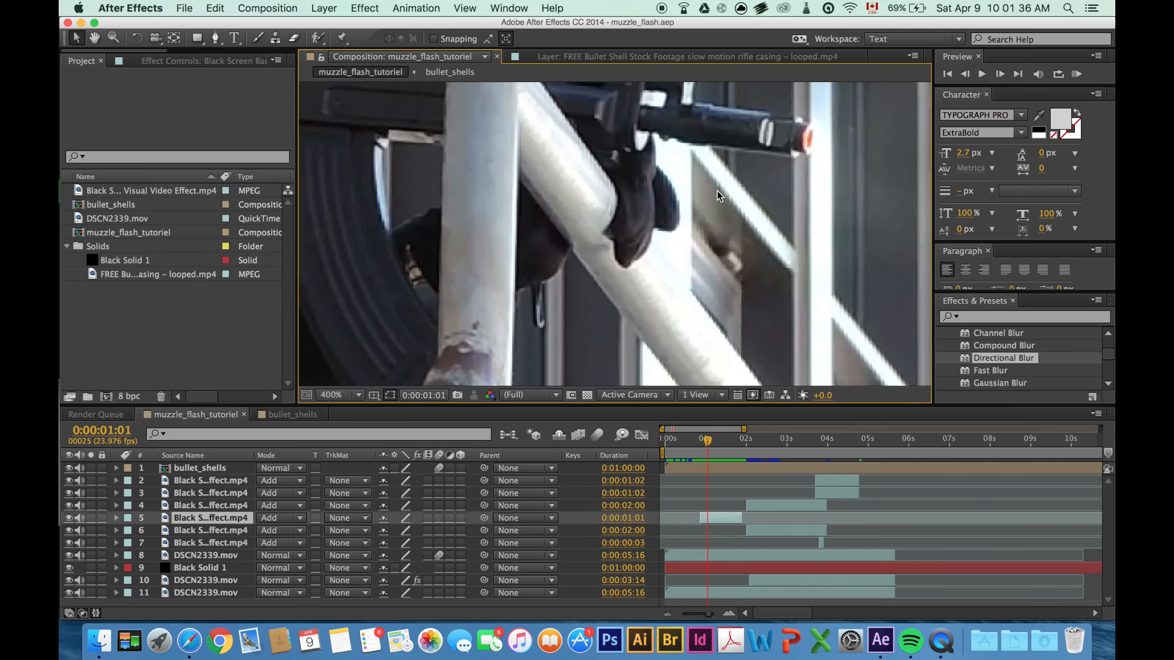
{"action": "left_click_drag", "start_coordinate": [718, 191], "coordinate": [694, 245]}
{"action": "mouse_move", "coordinate": [720, 445]}
{"action": "left_mouse_down"}
{"action": "mouse_move", "coordinate": [696, 441]}
{"action": "mouse_move", "coordinate": [706, 442]}
{"action": "left_mouse_up"}
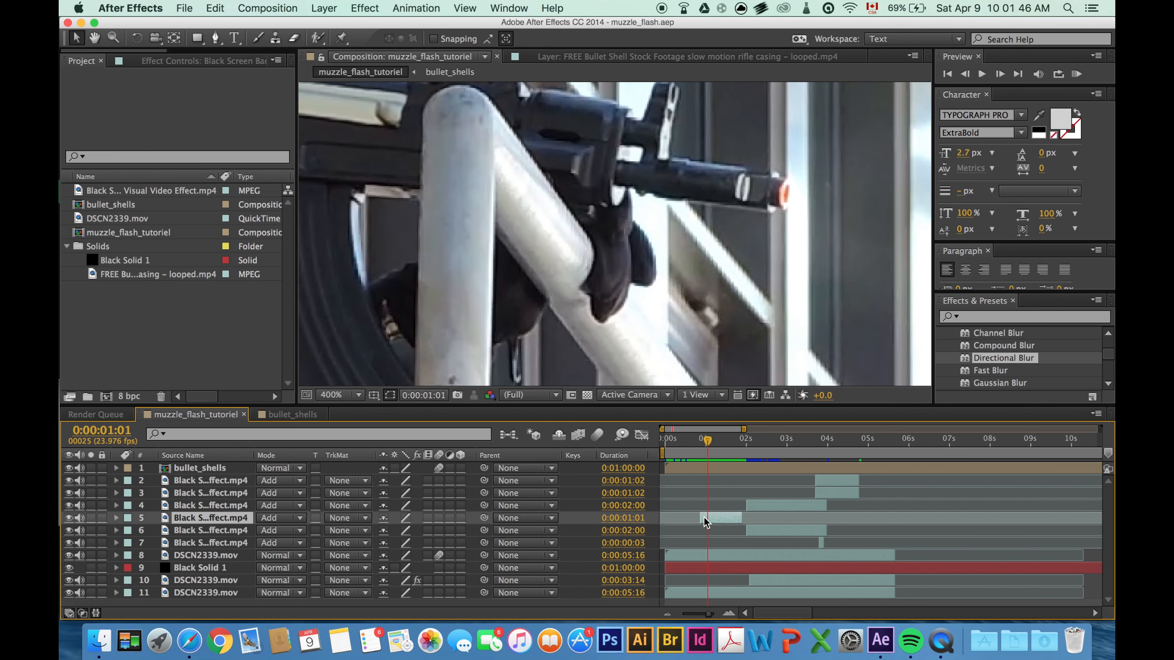
{"action": "left_click_drag", "start_coordinate": [704, 521], "coordinate": [674, 518]}
{"action": "left_click_drag", "start_coordinate": [708, 440], "coordinate": [703, 474]}
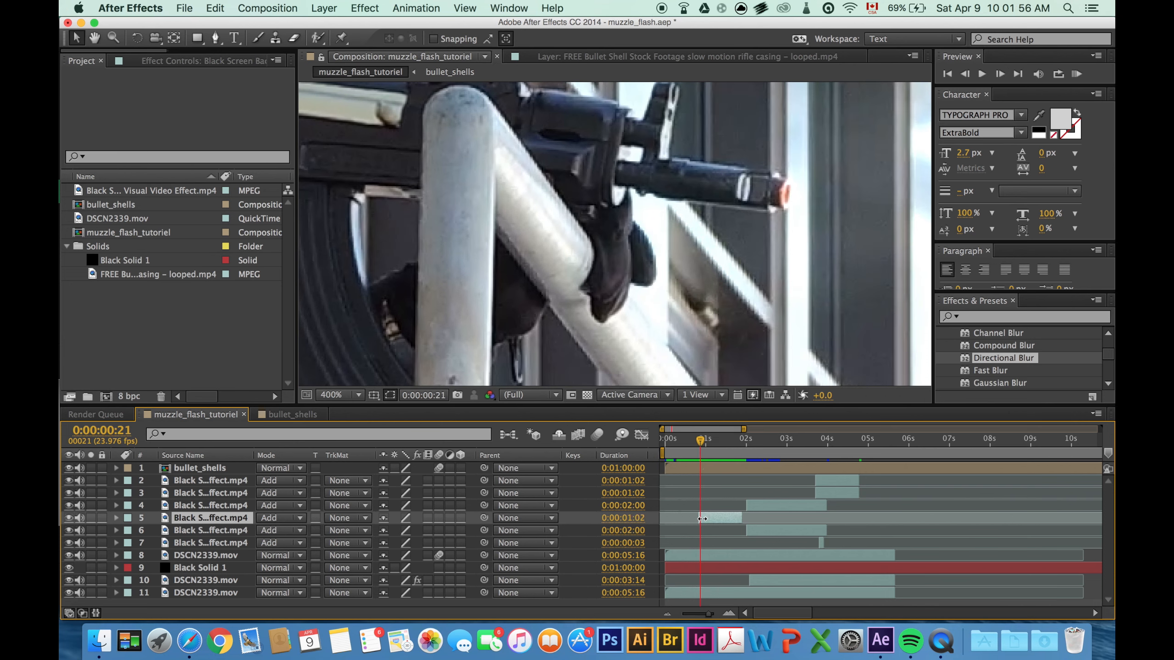
{"action": "left_click", "coordinate": [728, 613]}
{"action": "left_click", "coordinate": [728, 613]}
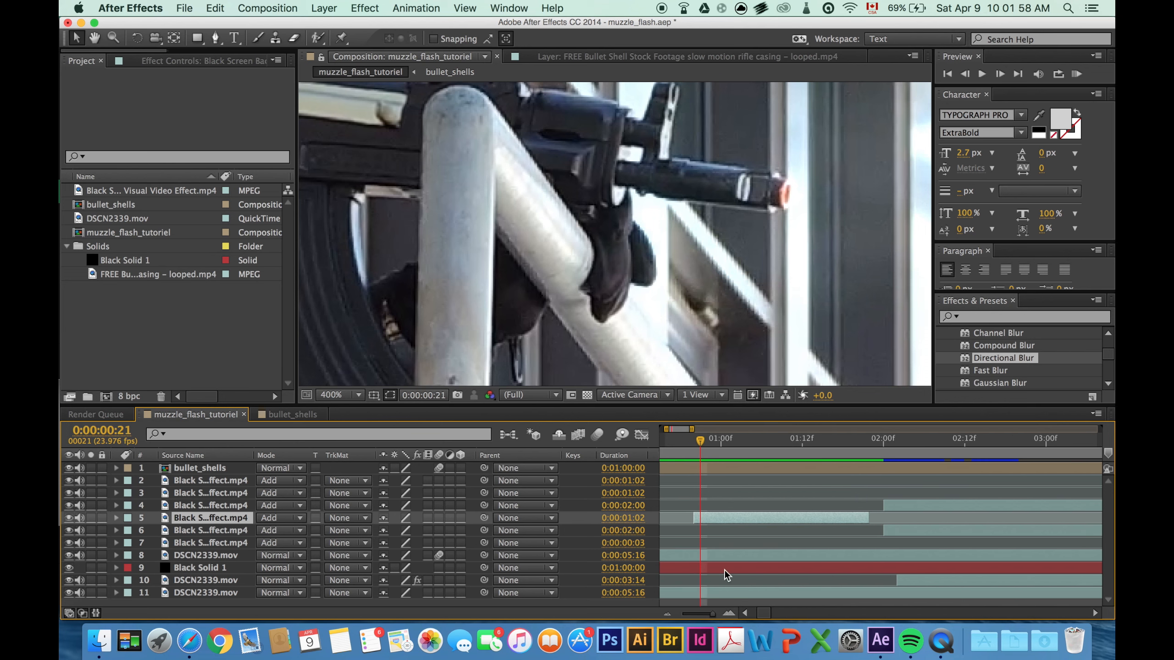
{"action": "left_click_drag", "start_coordinate": [700, 447], "coordinate": [708, 445]}
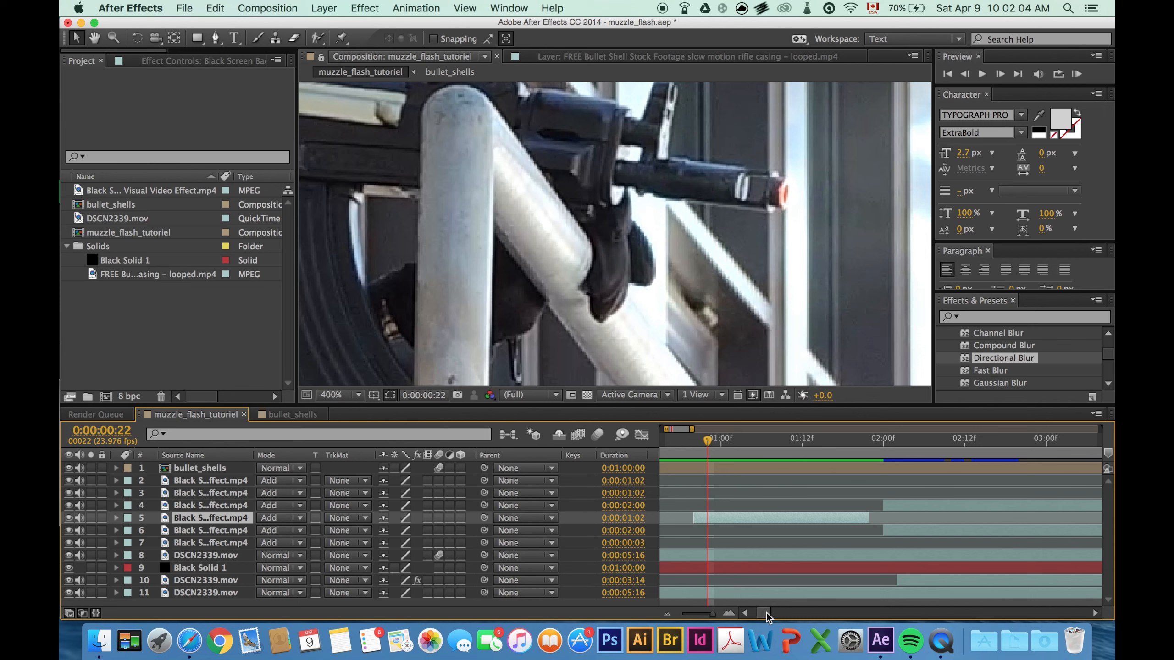
- Move the layer 5 flash clip to start at 0:00:02:00 and place it directly beneath bullet_shells in the layer order
{"action": "left_click_drag", "start_coordinate": [711, 519], "coordinate": [901, 518]}
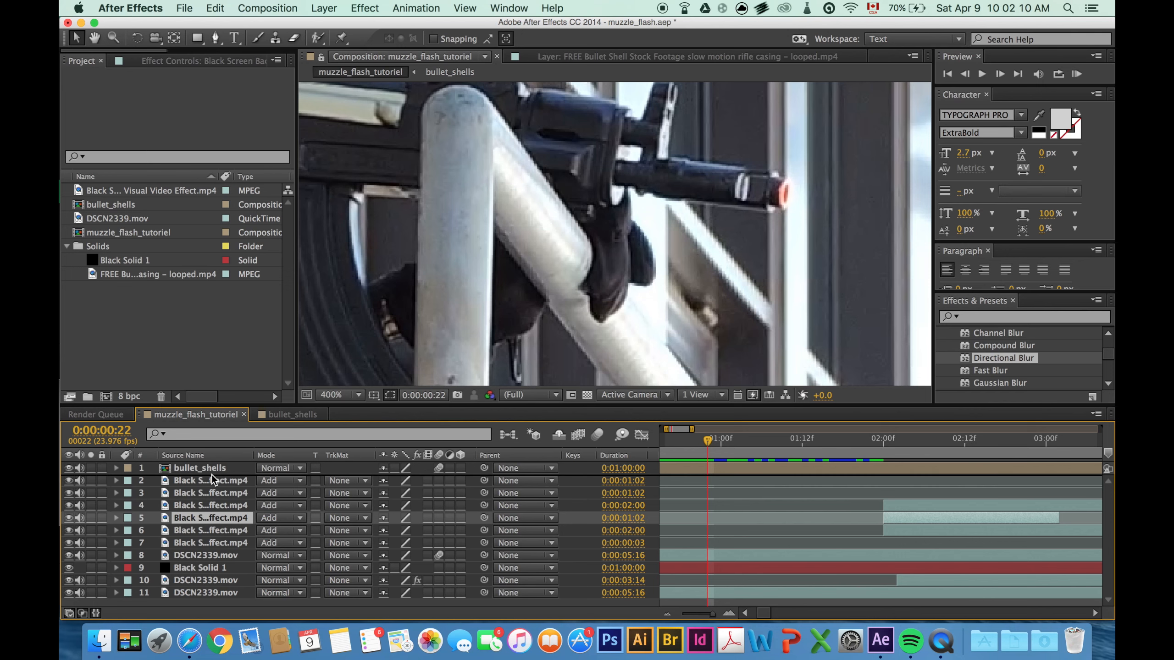
{"action": "left_click_drag", "start_coordinate": [211, 475], "coordinate": [211, 475]}
{"action": "scroll", "coordinate": [711, 235], "scroll_direction": "down", "scroll_amount": 2}
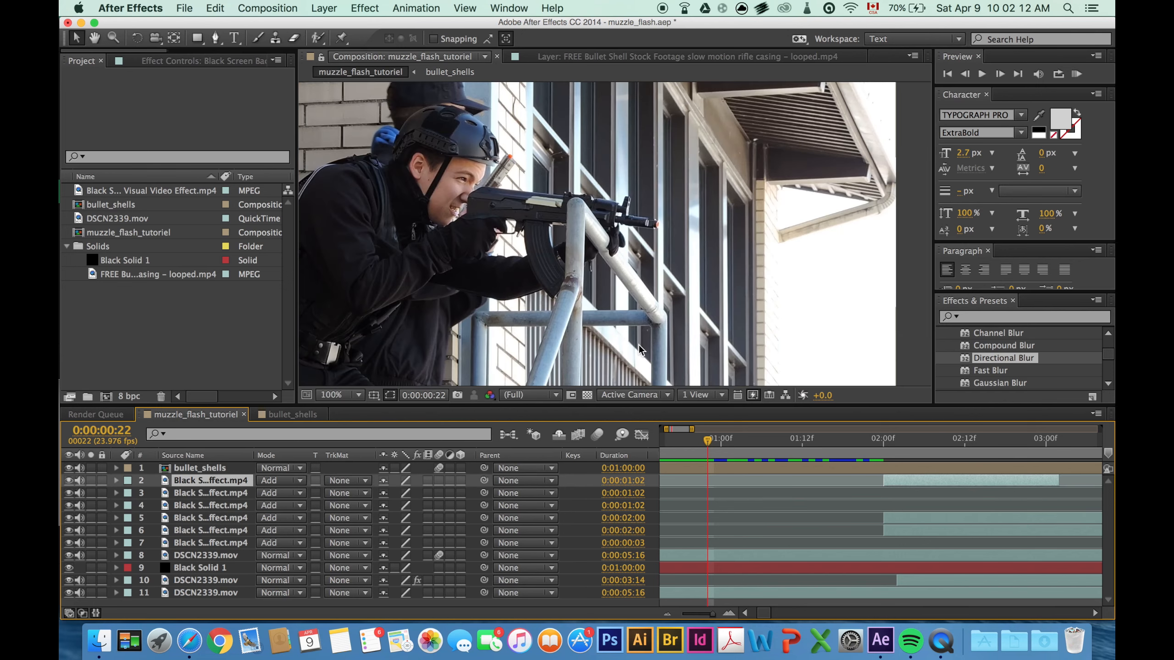
- At 0:00:02:00, shift the layer 2 flash clip back toward the rifle in the frame
{"action": "scroll", "coordinate": [589, 252], "scroll_direction": "down", "scroll_amount": 1}
{"action": "left_click", "coordinate": [883, 451]}
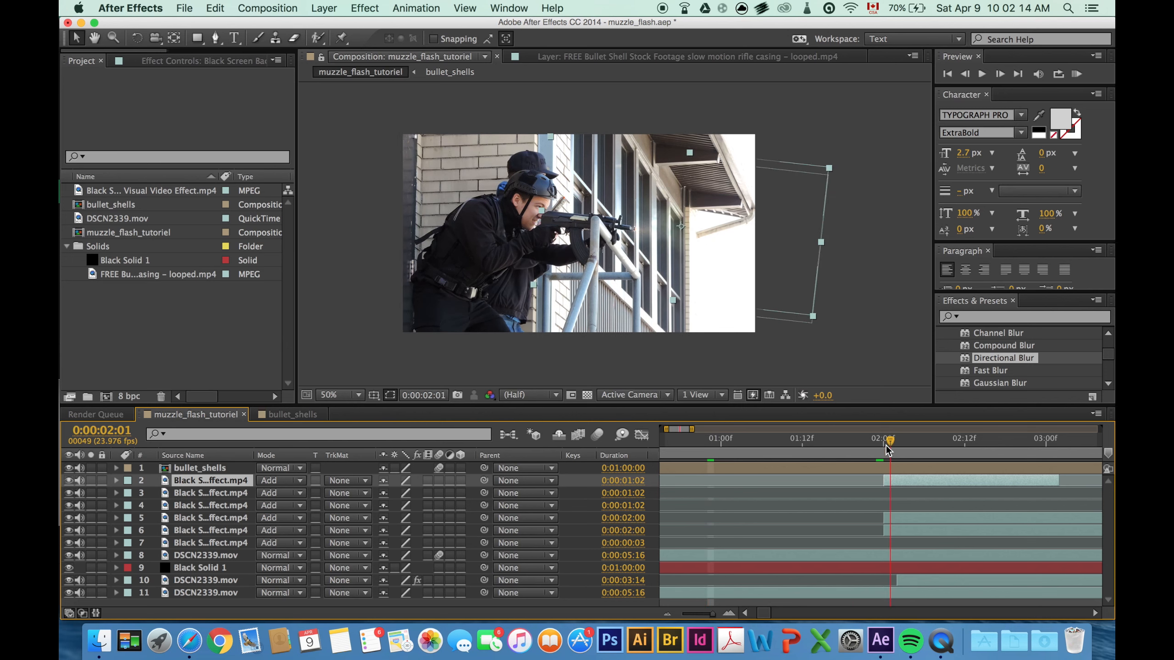
{"action": "scroll", "coordinate": [657, 237], "scroll_direction": "up", "scroll_amount": 3}
{"action": "scroll", "coordinate": [657, 236], "scroll_direction": "down", "scroll_amount": 1}
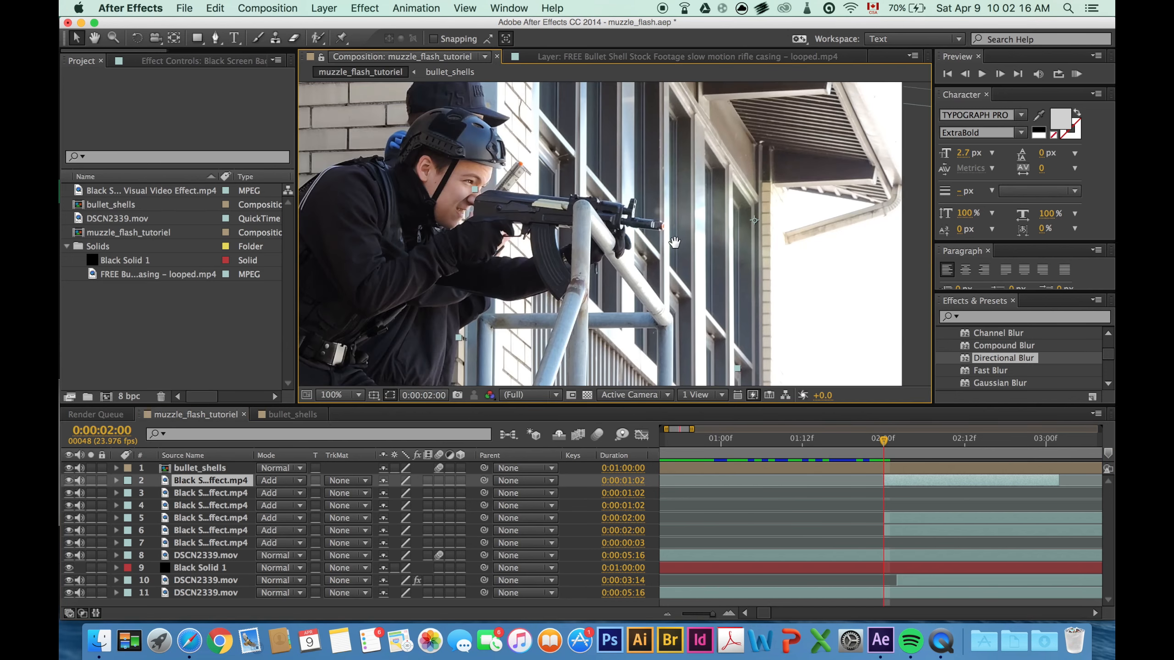
{"action": "left_click_drag", "start_coordinate": [578, 268], "coordinate": [577, 222]}
- Rotate the layer 2 flash clip further clockwise and position its flash over the rifle's ejection port
{"action": "left_click", "coordinate": [136, 38]}
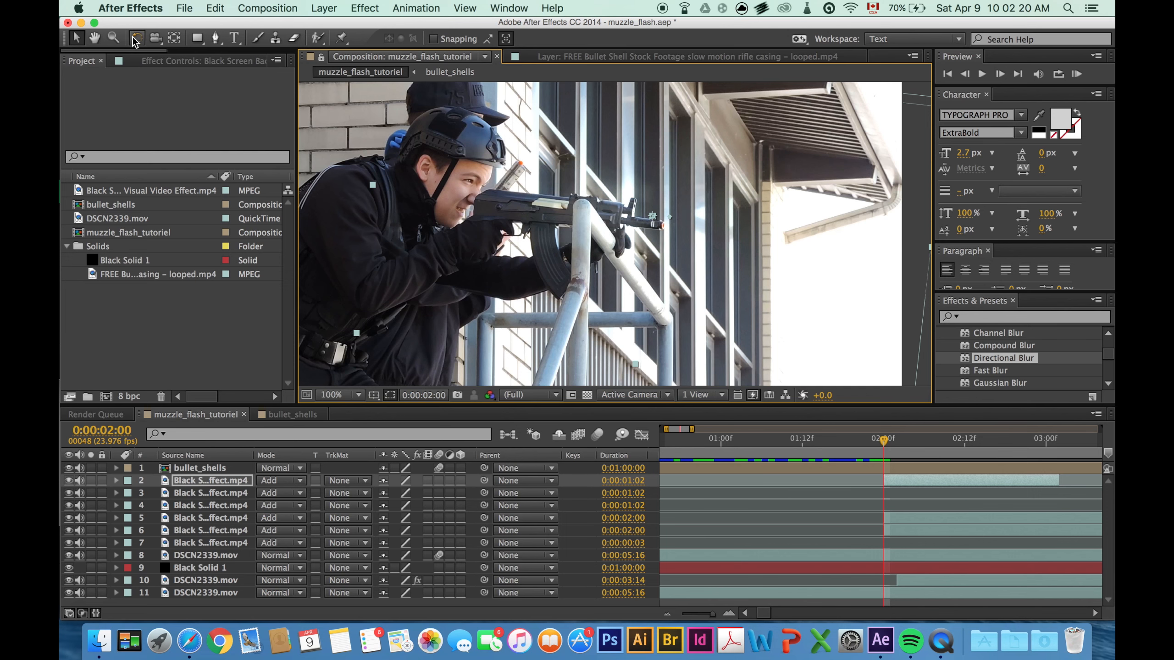
{"action": "key", "text": "comma"}
{"action": "left_click_drag", "start_coordinate": [687, 251], "coordinate": [497, 185]}
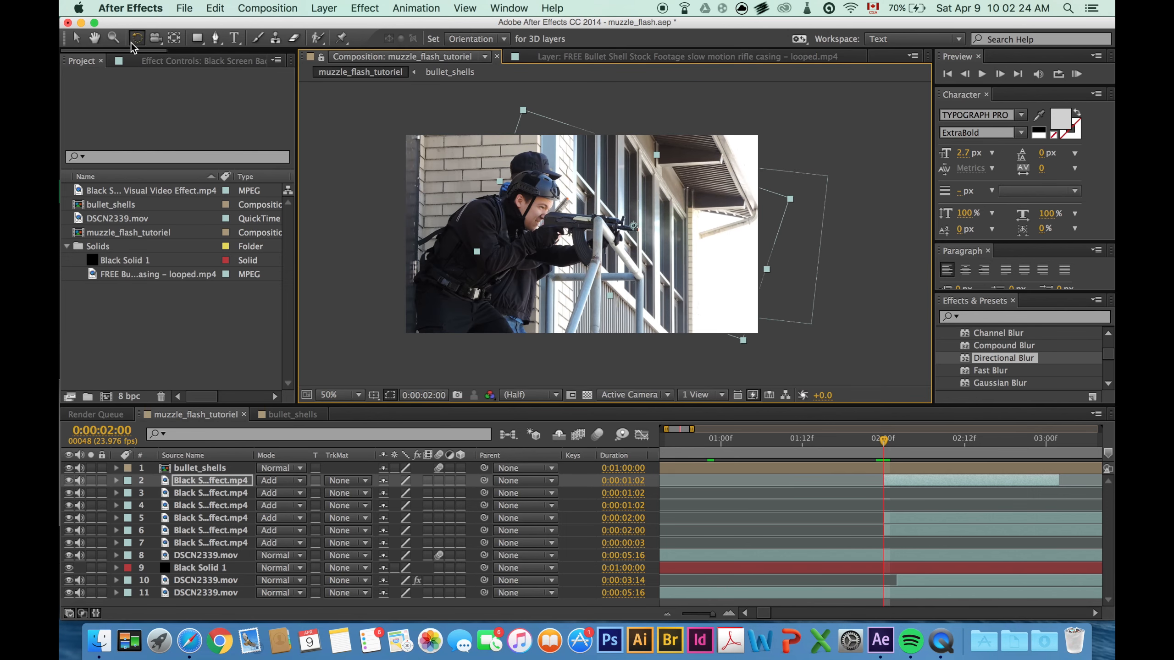
{"action": "left_click", "coordinate": [76, 38]}
{"action": "key", "text": "period"}
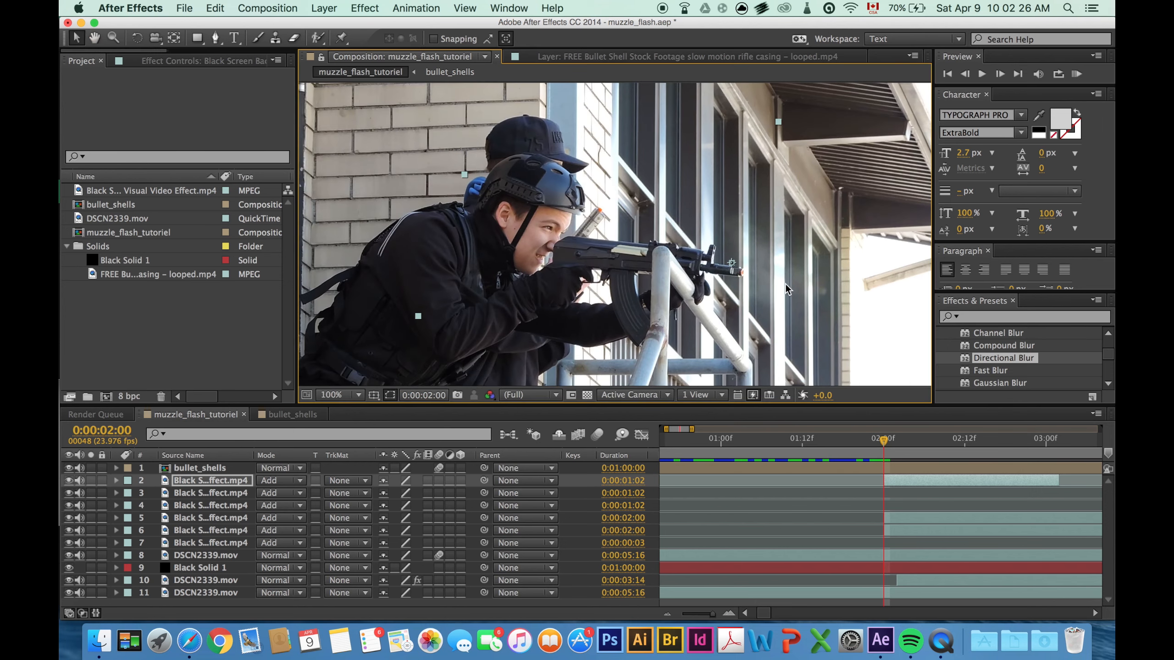
{"action": "left_click_drag", "start_coordinate": [787, 289], "coordinate": [619, 251]}
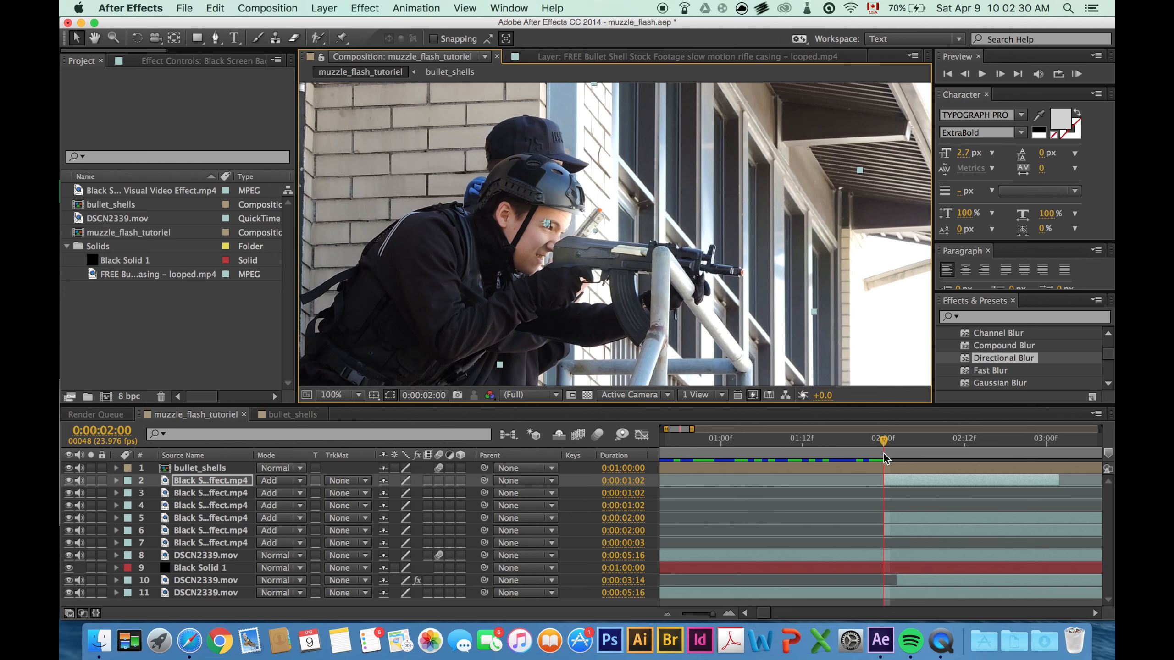
- Move the layer 2 flash clip on the timeline so it starts at 0:00:02:02
{"action": "left_click", "coordinate": [729, 614]}
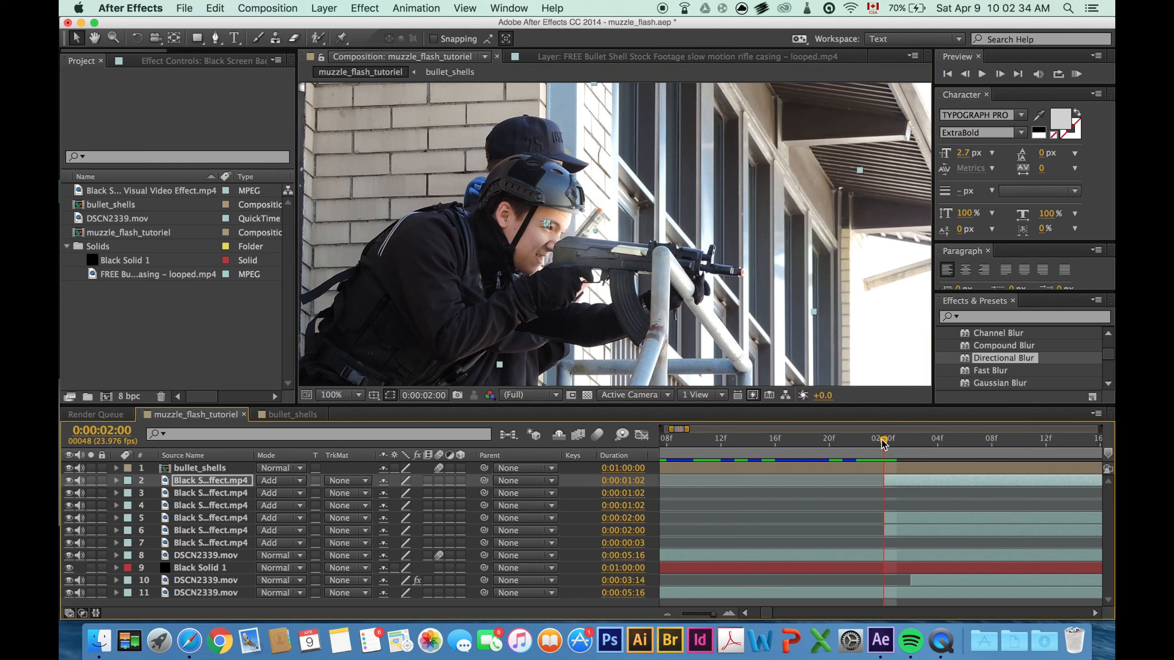
{"action": "left_click_drag", "start_coordinate": [887, 444], "coordinate": [911, 443]}
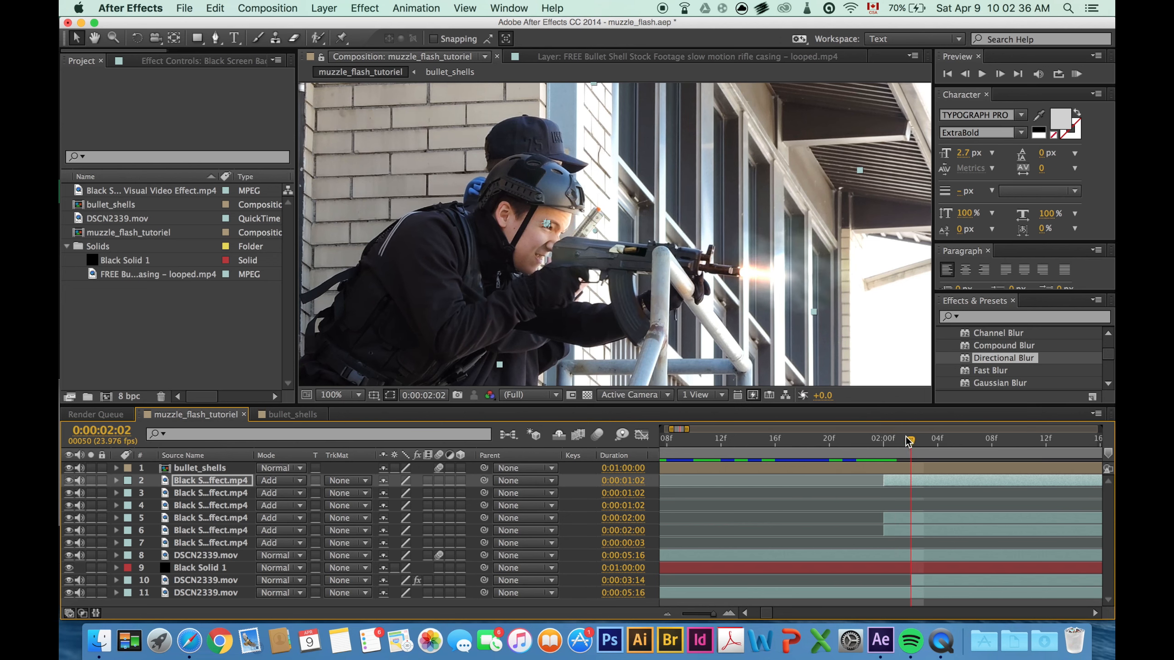
{"action": "scroll", "coordinate": [686, 271], "scroll_direction": "up", "scroll_amount": 1}
{"action": "left_click_drag", "start_coordinate": [898, 486], "coordinate": [919, 483]}
- Duplicate the layer 2 flash clip, check the effect up to 0:00:02:03, and delete the copy
{"action": "key", "text": "super+d"}
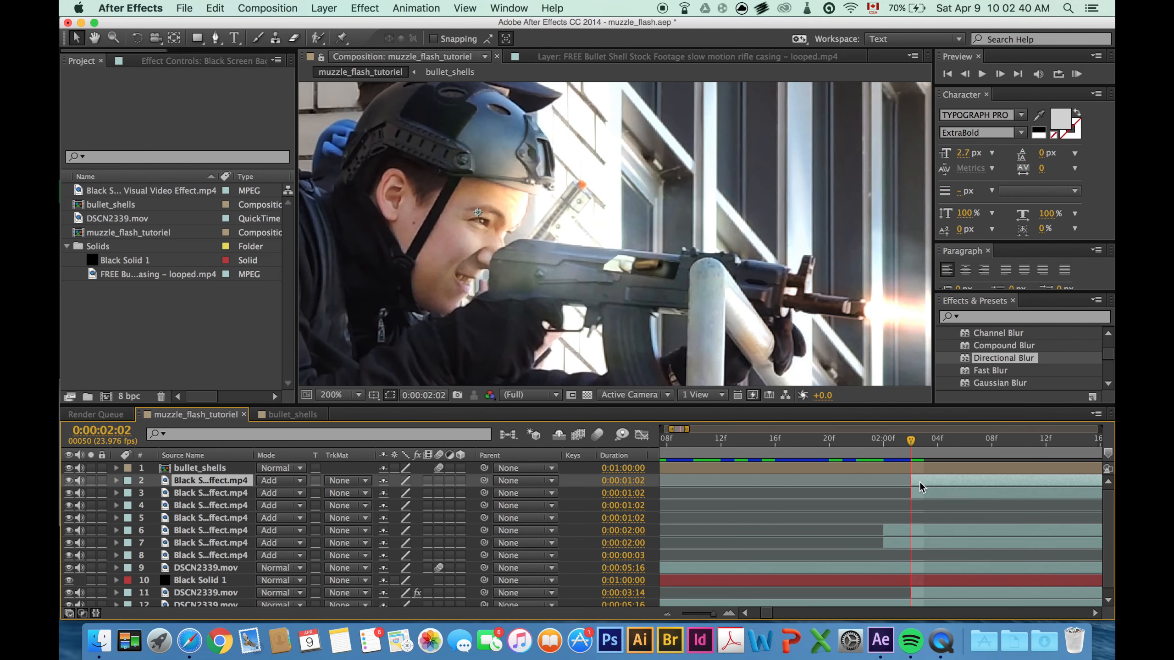
{"action": "scroll", "coordinate": [620, 256], "scroll_direction": "down", "scroll_amount": 1}
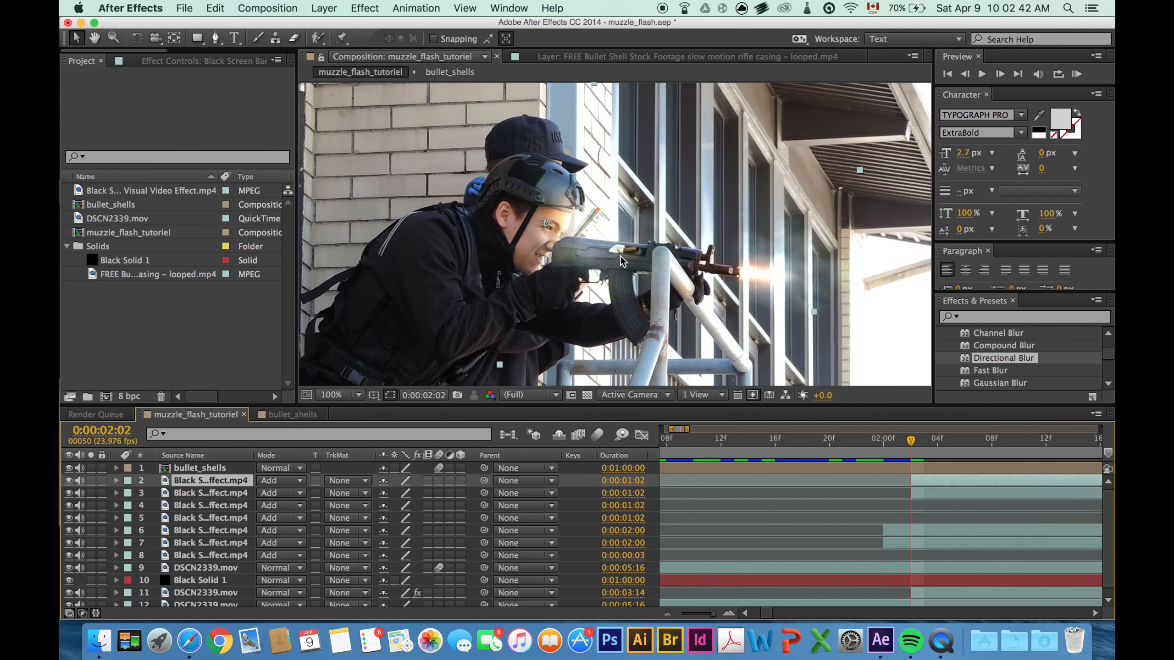
{"action": "scroll", "coordinate": [620, 256], "scroll_direction": "up", "scroll_amount": 1}
{"action": "mouse_move", "coordinate": [911, 440]}
{"action": "left_mouse_down"}
{"action": "mouse_move", "coordinate": [947, 429]}
{"action": "mouse_move", "coordinate": [907, 438]}
{"action": "mouse_move", "coordinate": [913, 429]}
{"action": "mouse_move", "coordinate": [954, 426]}
{"action": "mouse_move", "coordinate": [900, 442]}
{"action": "mouse_move", "coordinate": [963, 445]}
{"action": "mouse_move", "coordinate": [892, 442]}
{"action": "mouse_move", "coordinate": [940, 439]}
{"action": "mouse_move", "coordinate": [896, 442]}
{"action": "mouse_move", "coordinate": [921, 444]}
{"action": "left_mouse_up"}
{"action": "key", "text": "Delete"}
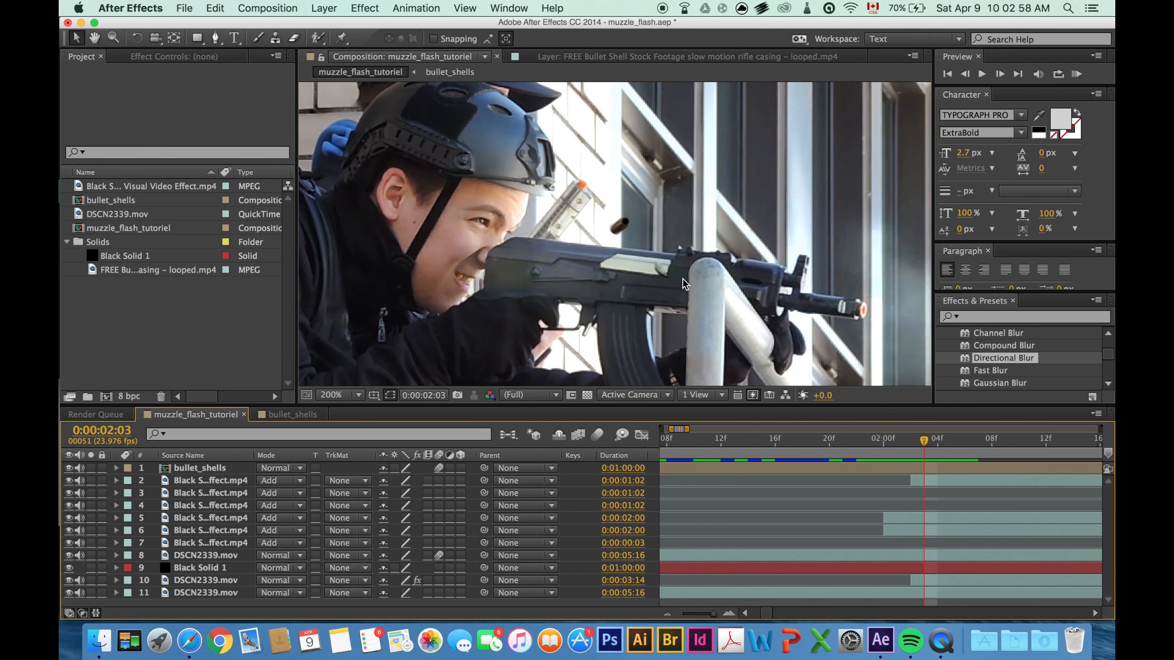
- At 0:00:02:03, try enlarging and shifting the layer 2 flash clip, and undo the changes
{"action": "scroll", "coordinate": [683, 279], "scroll_direction": "down", "scroll_amount": 2}
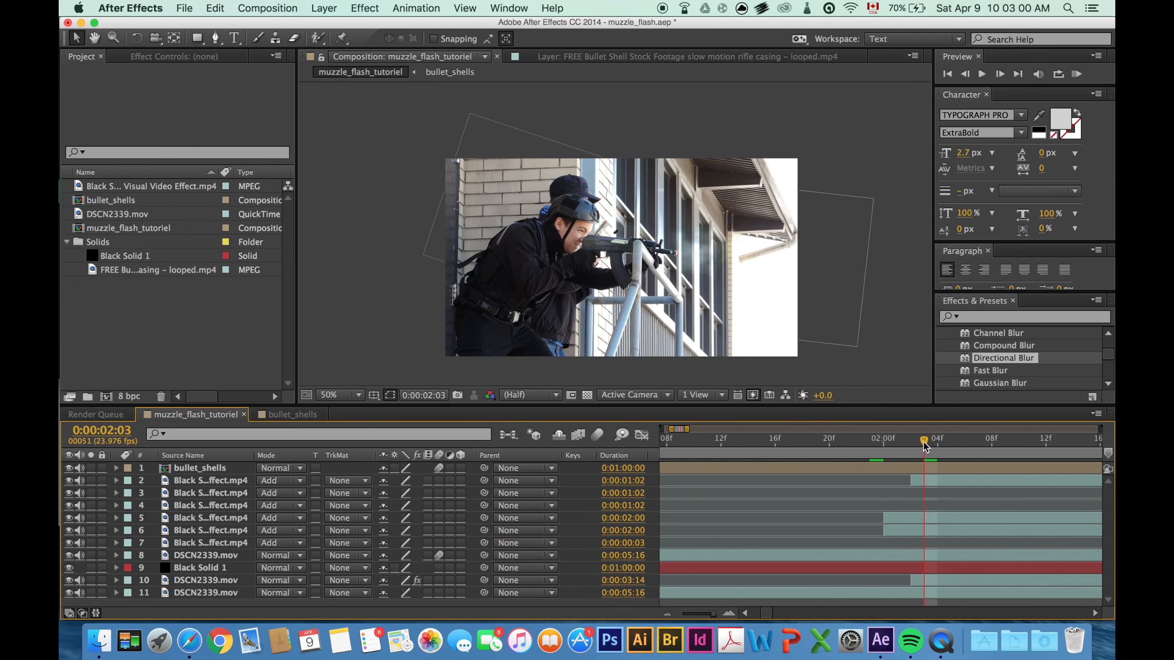
{"action": "left_click", "coordinate": [922, 481]}
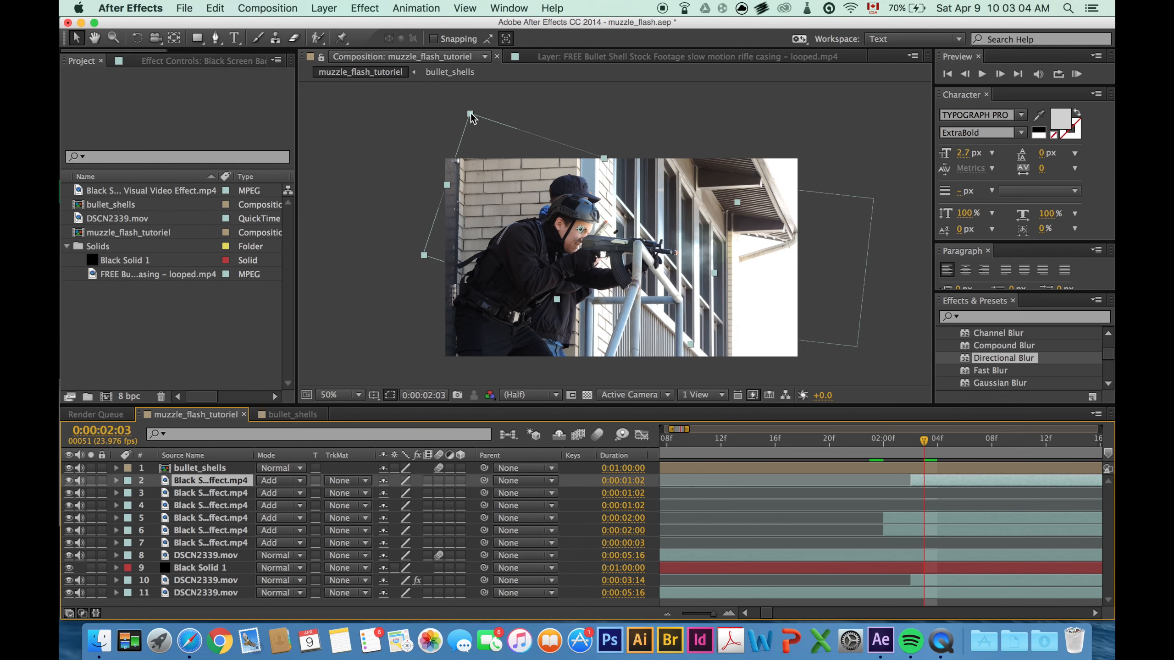
{"action": "left_click_drag", "start_coordinate": [471, 116], "coordinate": [417, 43]}
{"action": "scroll", "coordinate": [617, 227], "scroll_direction": "up", "scroll_amount": 2}
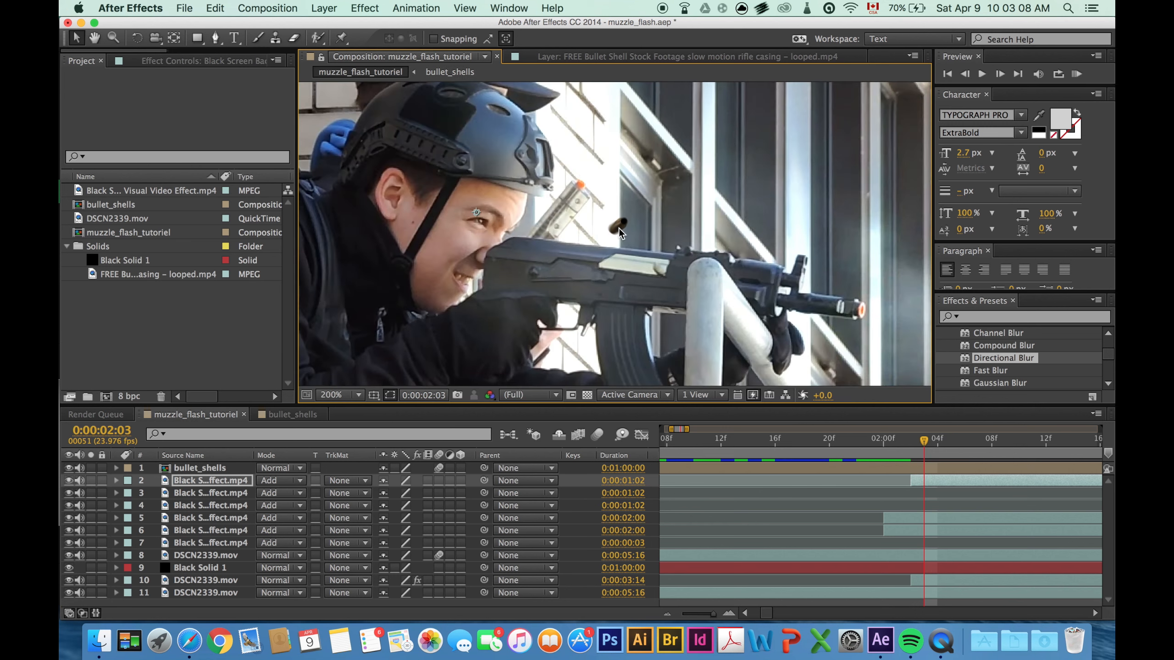
{"action": "mouse_move", "coordinate": [633, 256]}
{"action": "left_mouse_down"}
{"action": "mouse_move", "coordinate": [572, 224]}
{"action": "mouse_move", "coordinate": [536, 231]}
{"action": "mouse_move", "coordinate": [700, 288]}
{"action": "mouse_move", "coordinate": [496, 260]}
{"action": "mouse_move", "coordinate": [697, 271]}
{"action": "mouse_move", "coordinate": [640, 276]}
{"action": "left_mouse_up"}
{"action": "key", "text": "super+z"}
- Duplicate the layer 2 flash clip and start the copy at 0:00:02:04
{"action": "mouse_move", "coordinate": [925, 440]}
{"action": "left_mouse_down"}
{"action": "mouse_move", "coordinate": [910, 441]}
{"action": "mouse_move", "coordinate": [937, 433]}
{"action": "left_mouse_up"}
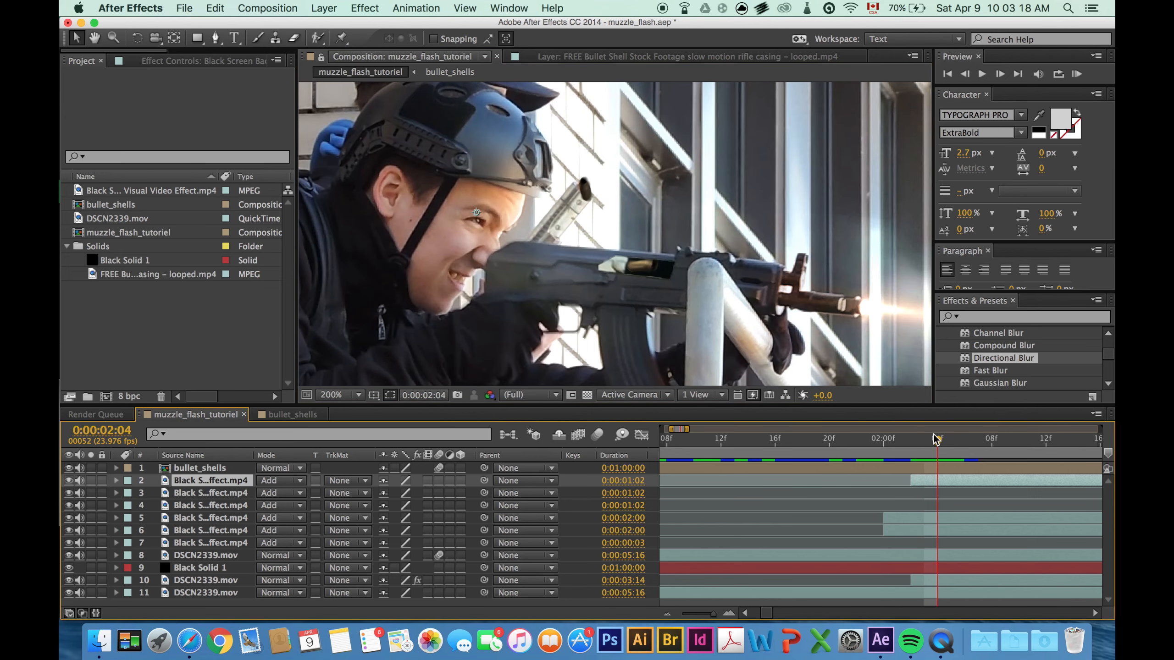
{"action": "key", "text": "comma"}
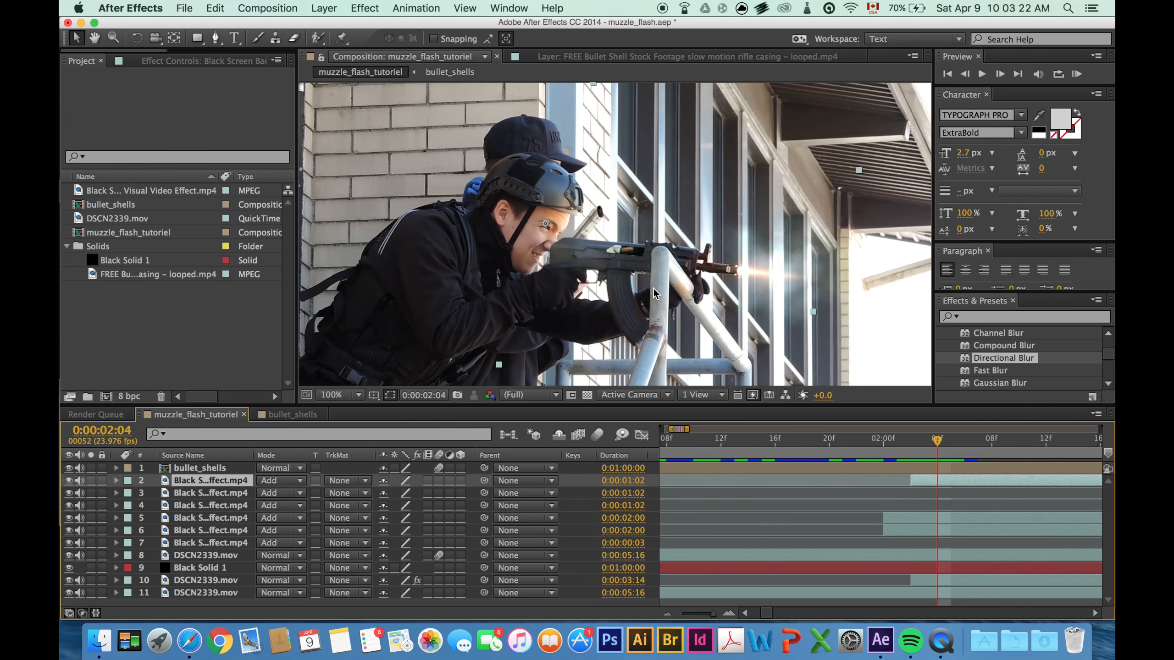
{"action": "key", "text": "super+d"}
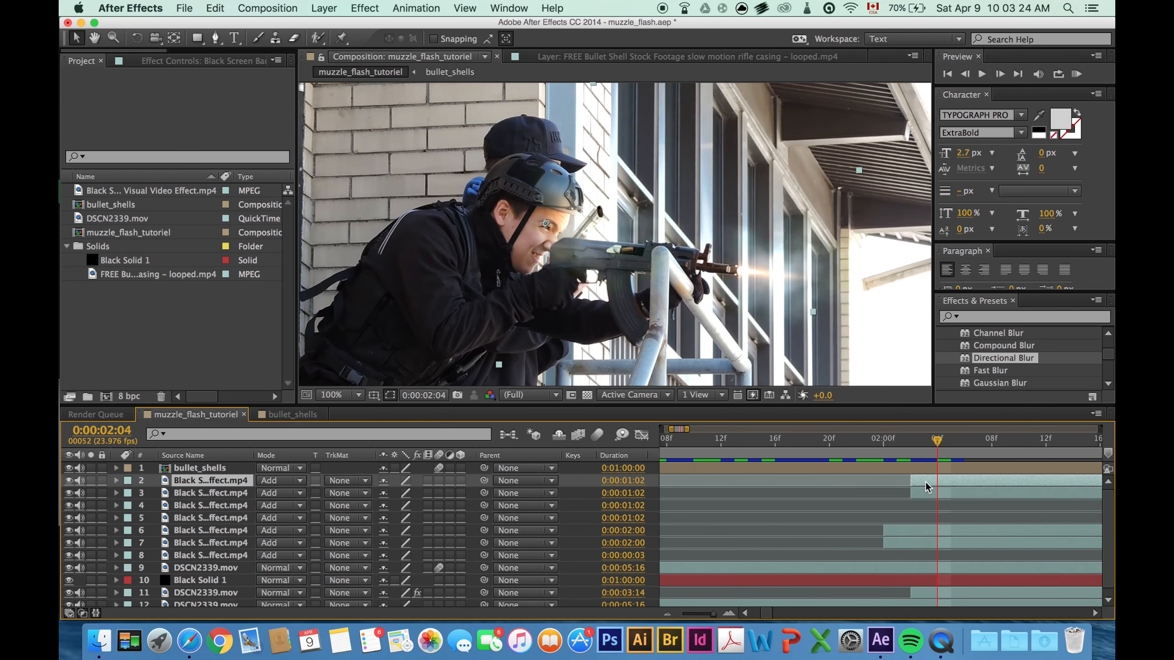
{"action": "key", "text": "bracketleft"}
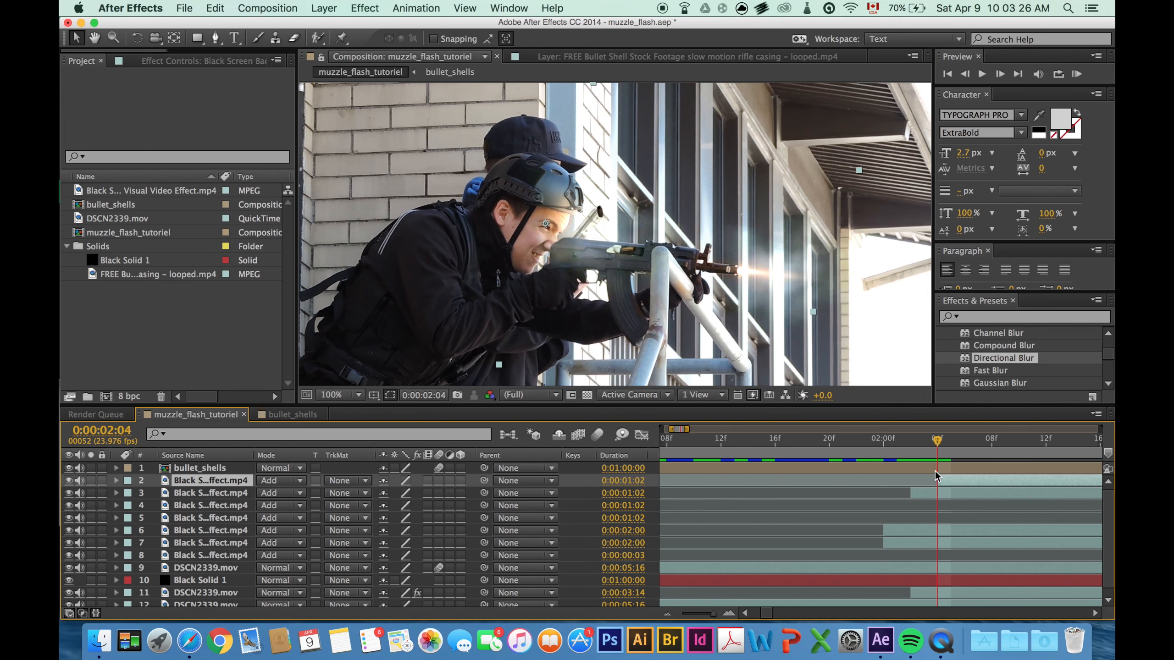
- Duplicate the layer 2 flash clip again and start the copy at 0:00:02:06
{"action": "key", "text": "super+d"}
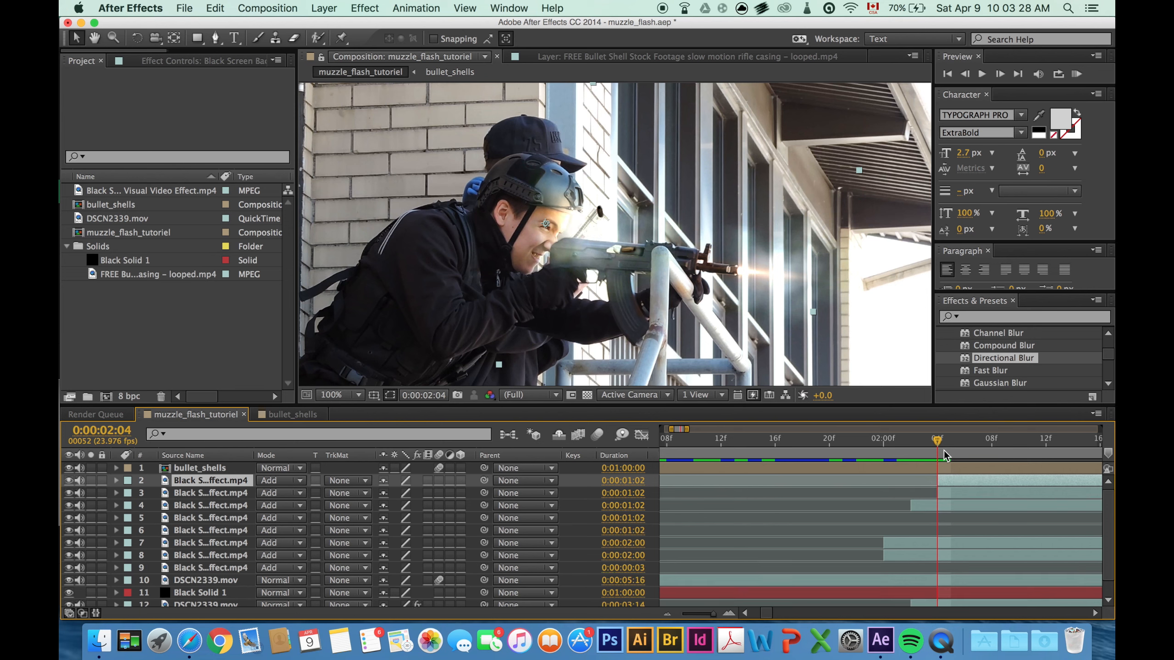
{"action": "left_click_drag", "start_coordinate": [936, 447], "coordinate": [975, 442]}
{"action": "mouse_move", "coordinate": [954, 482]}
{"action": "left_mouse_down"}
{"action": "mouse_move", "coordinate": [986, 477]}
{"action": "mouse_move", "coordinate": [972, 480]}
{"action": "left_mouse_up"}
{"action": "left_click_drag", "start_coordinate": [765, 612], "coordinate": [770, 613]}
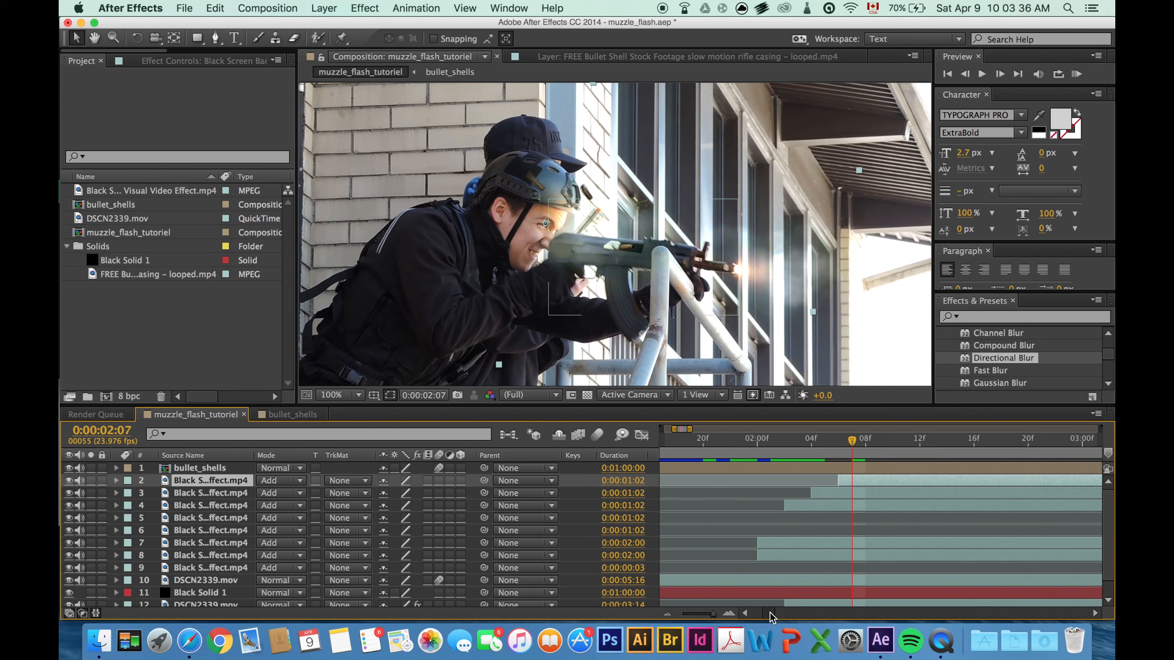
- Try moving the three flash clips on layers 2 to 4 into the bullet_shells composition, starting at 0:00:02:02
{"action": "left_click", "coordinate": [810, 502]}
{"action": "left_click", "coordinate": [861, 476], "text": "shift"}
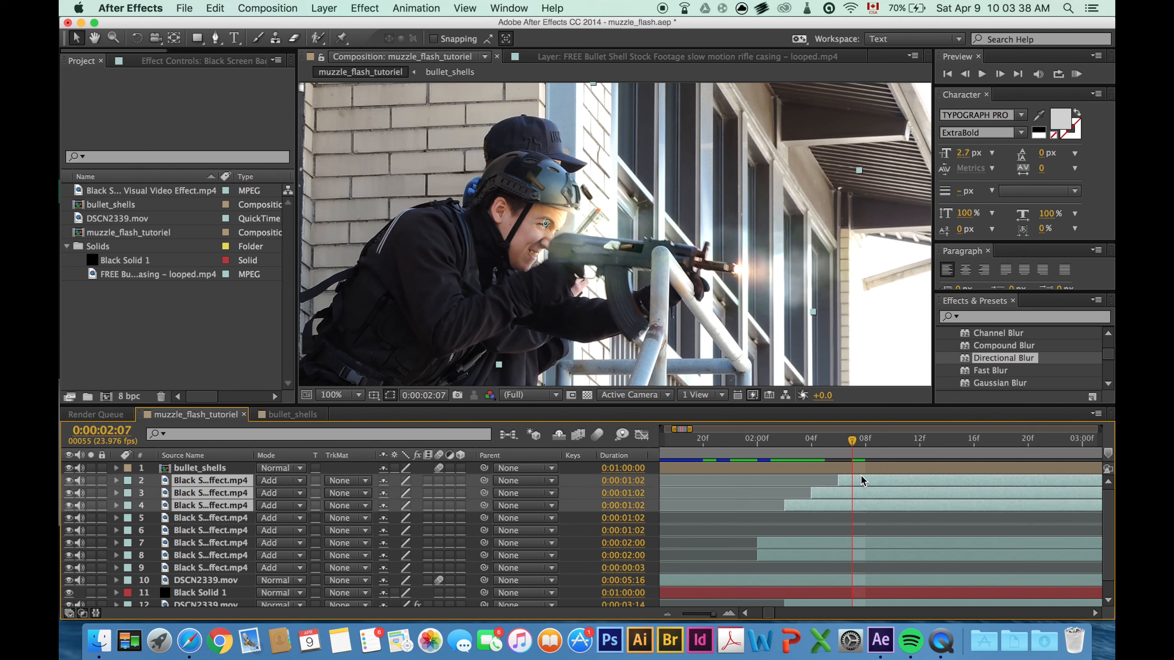
{"action": "key", "text": "Delete"}
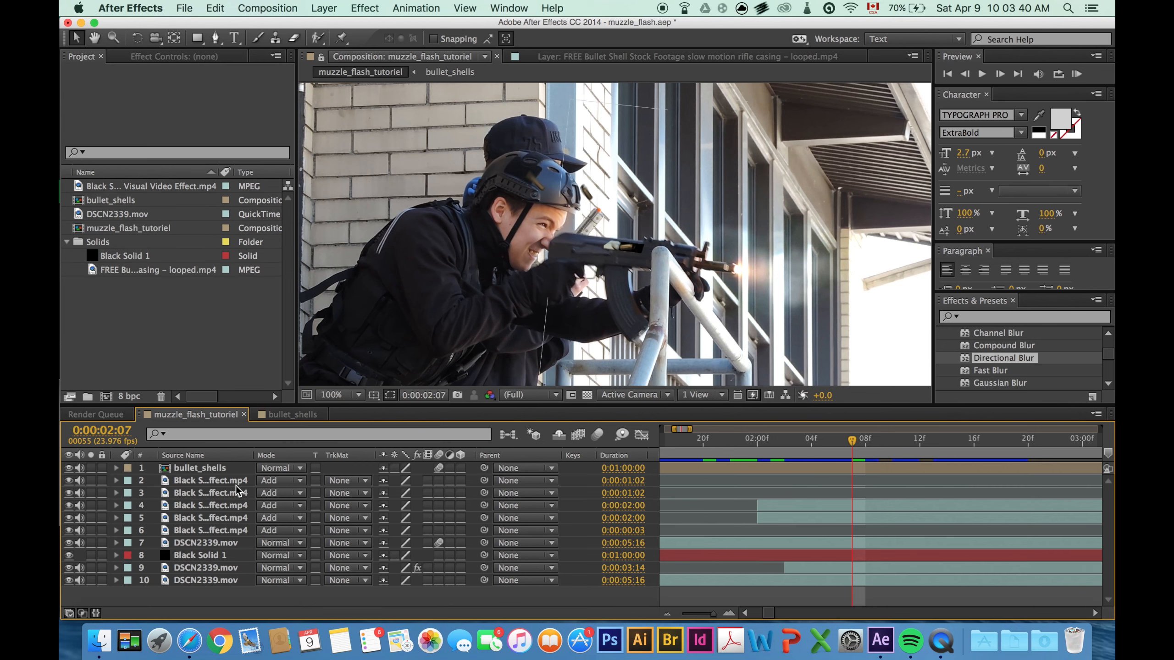
{"action": "left_click", "coordinate": [296, 414]}
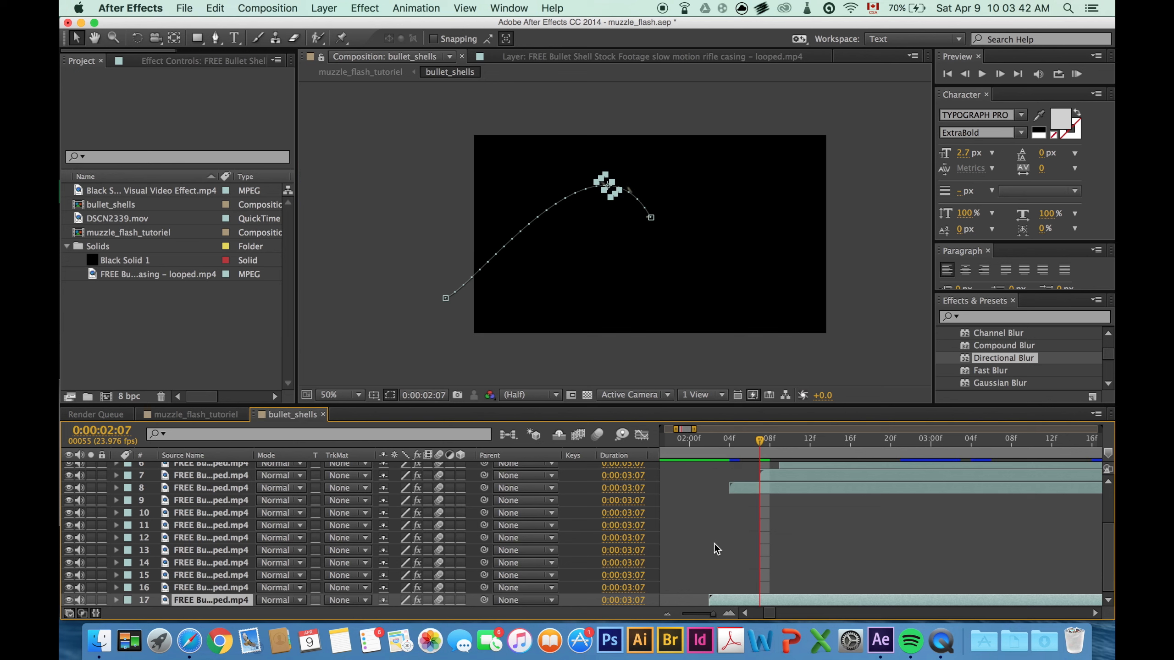
{"action": "scroll", "coordinate": [745, 538], "scroll_direction": "up", "scroll_amount": 5}
{"action": "scroll", "coordinate": [746, 536], "scroll_direction": "down", "scroll_amount": 5}
{"action": "scroll", "coordinate": [750, 539], "scroll_direction": "up", "scroll_amount": 5}
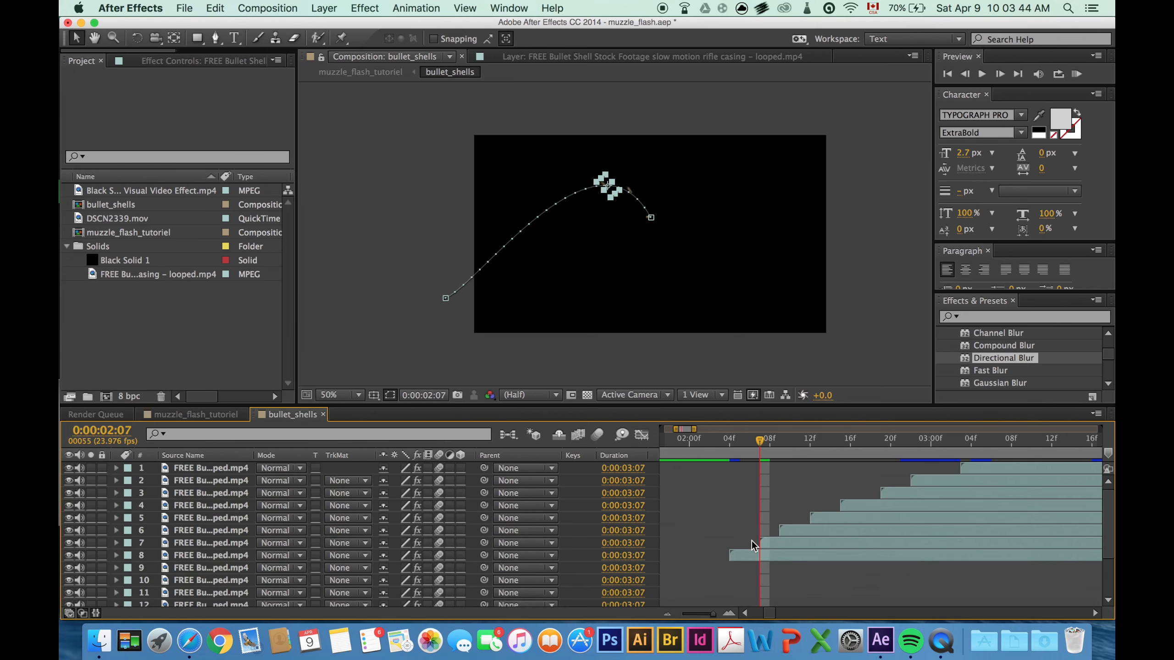
{"action": "scroll", "coordinate": [747, 502], "scroll_direction": "down", "scroll_amount": 5}
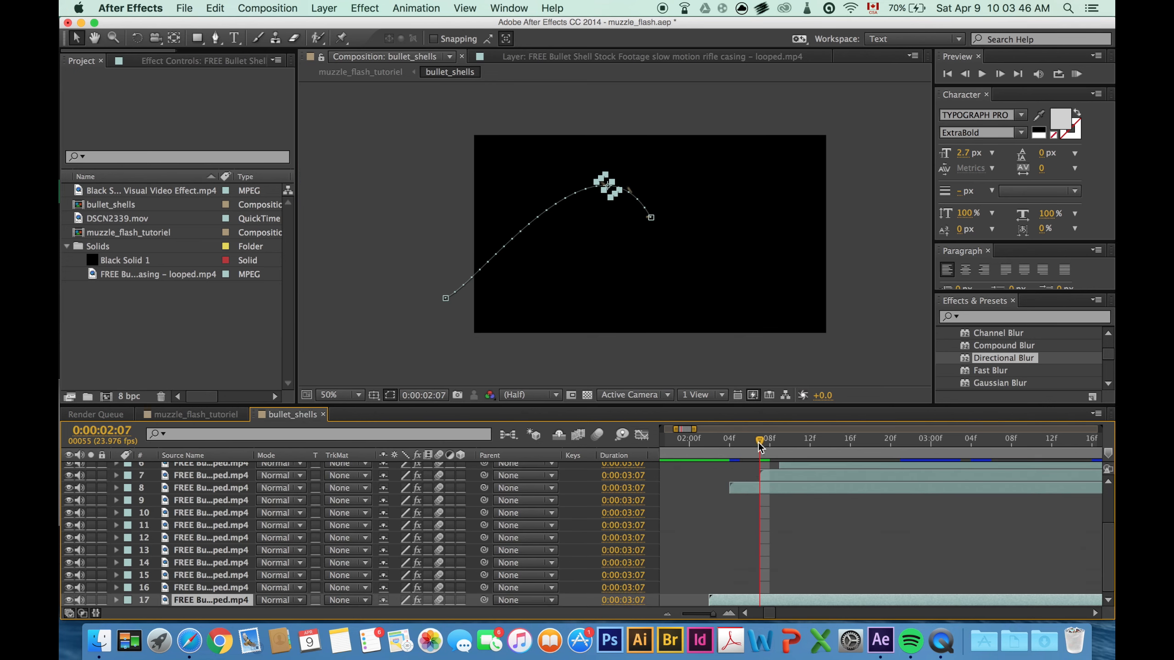
{"action": "left_click_drag", "start_coordinate": [760, 443], "coordinate": [717, 445]}
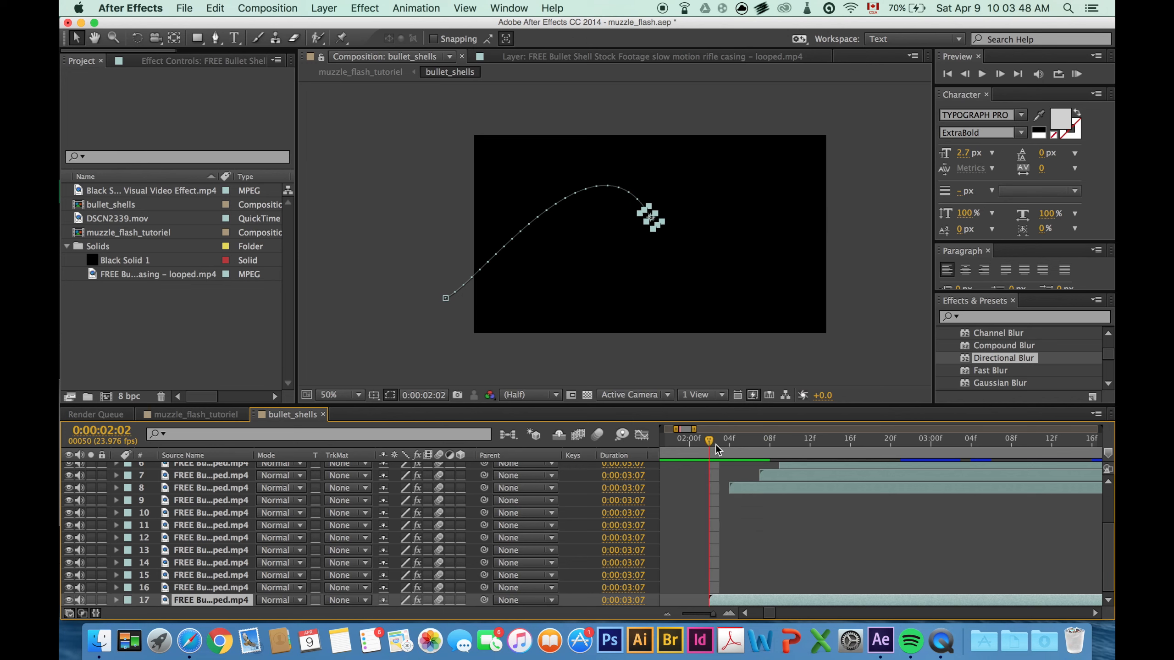
{"action": "key", "text": "super+v"}
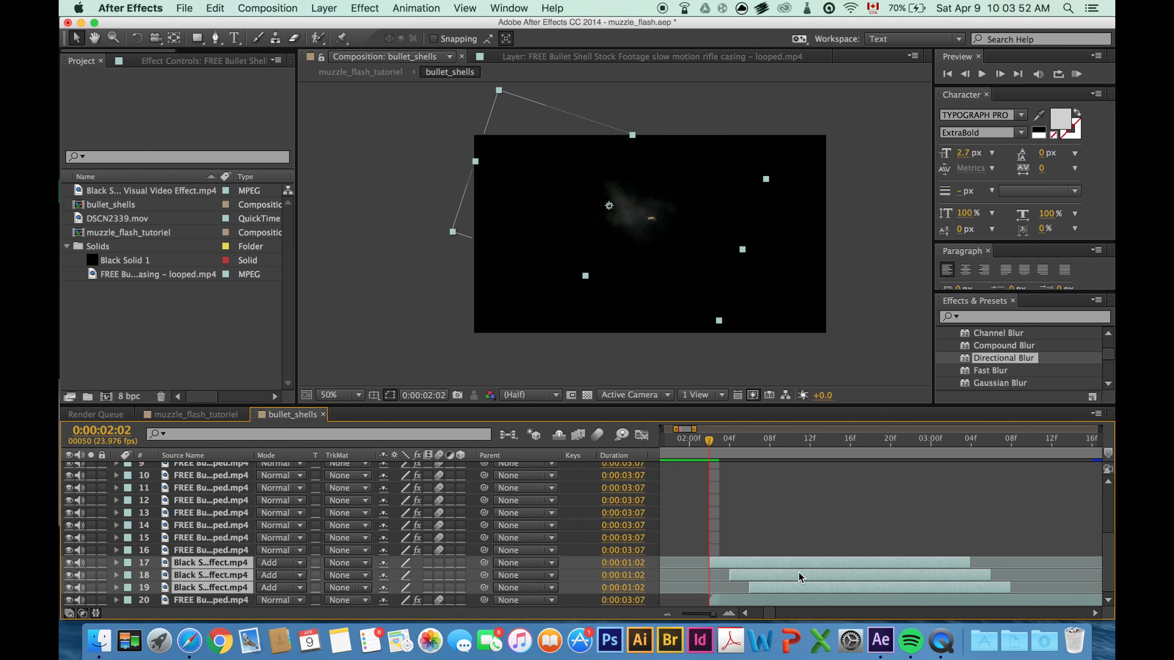
- Check the pasted clips in bullet_shells, and undo the move to restore the three flash clips in muzzle_flash_tutoriel
{"action": "scroll", "coordinate": [774, 557], "scroll_direction": "up", "scroll_amount": 2}
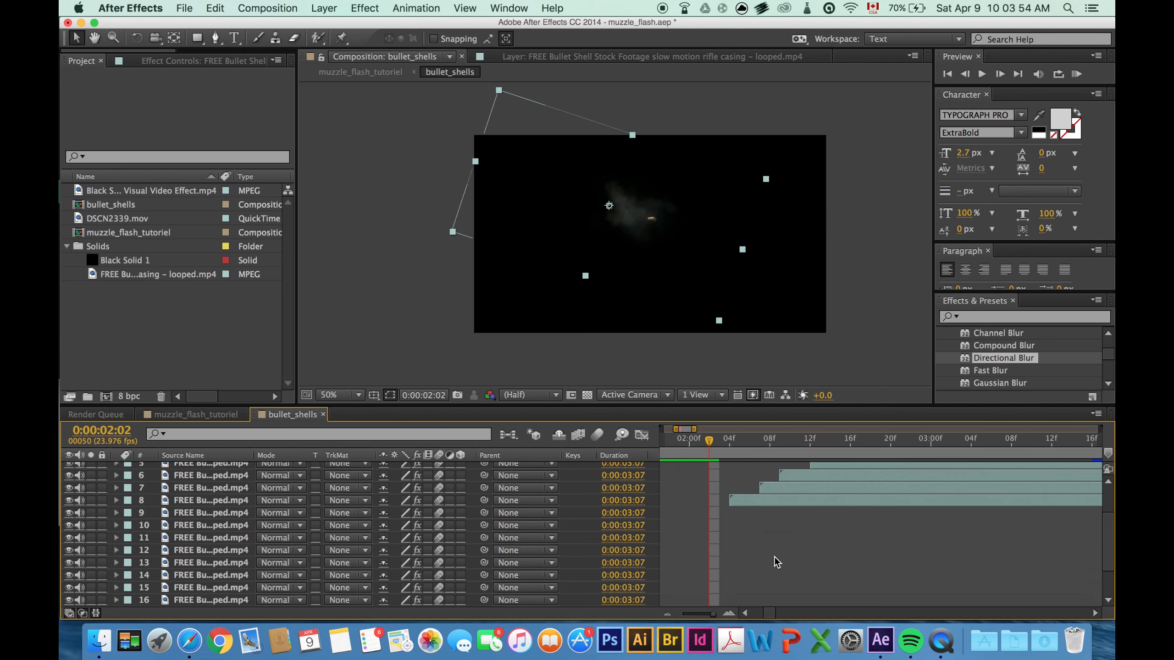
{"action": "scroll", "coordinate": [771, 552], "scroll_direction": "down", "scroll_amount": 2}
{"action": "key", "text": "slash"}
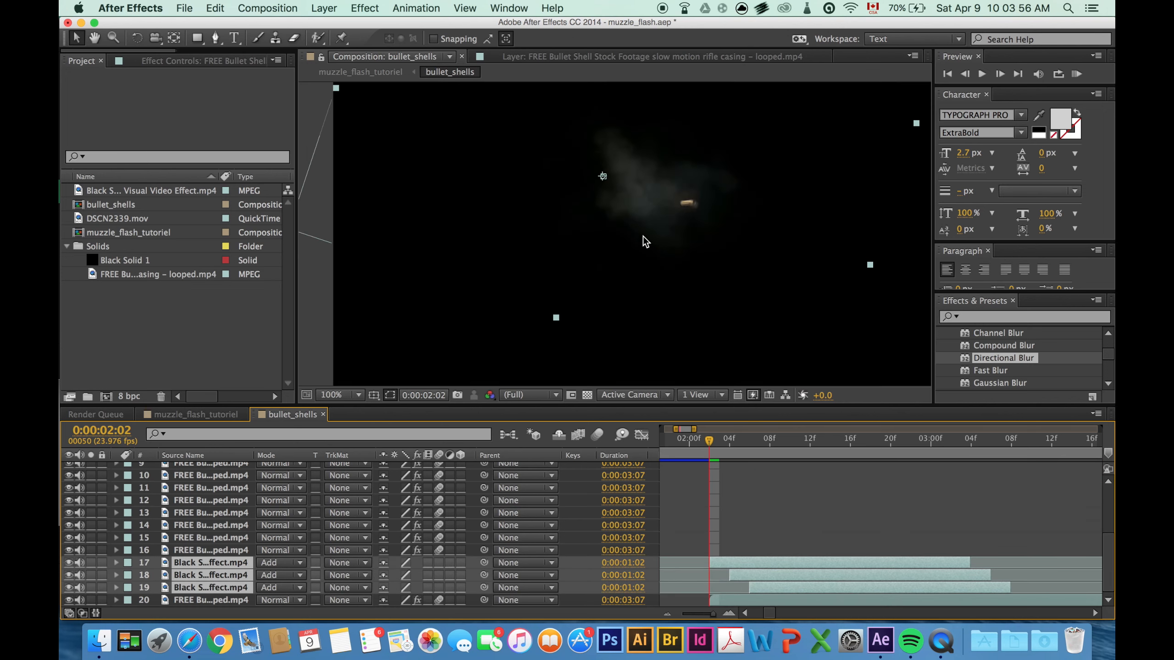
{"action": "left_click_drag", "start_coordinate": [705, 439], "coordinate": [785, 434]}
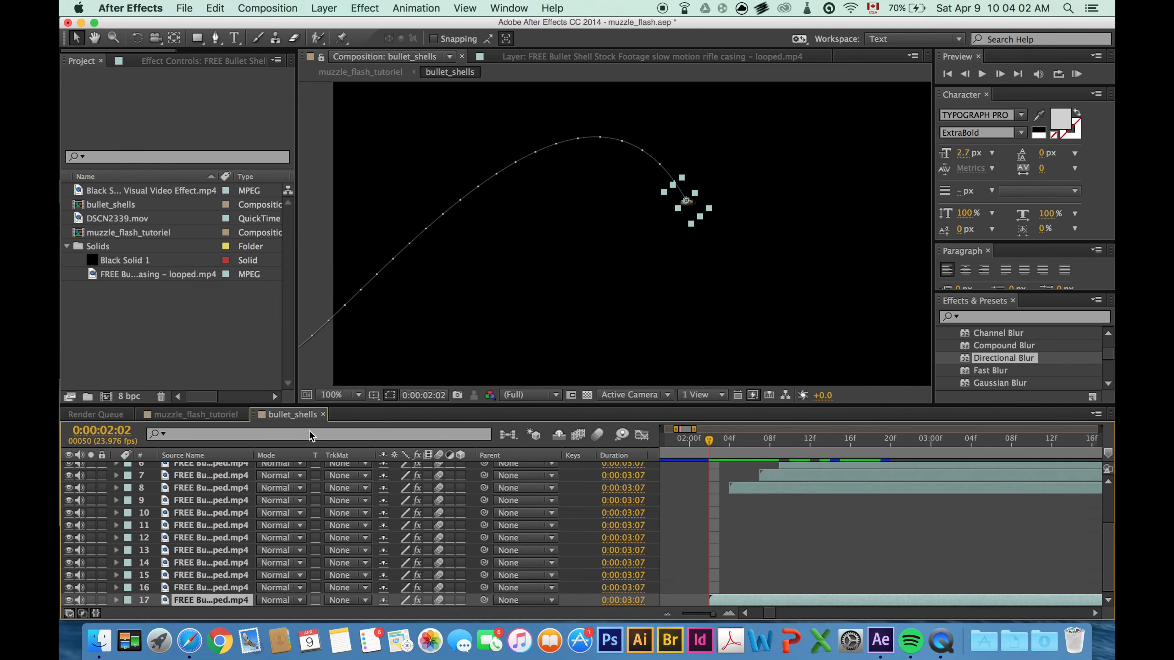
{"action": "left_click", "coordinate": [218, 415]}
{"action": "key", "text": "super+z"}
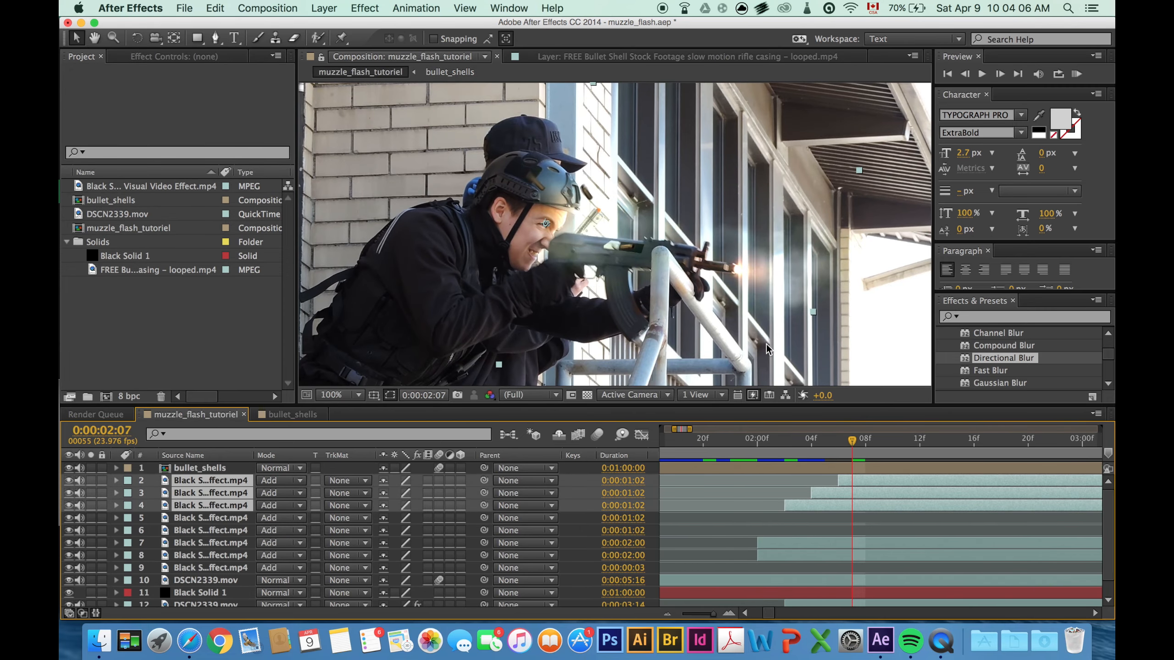
- Duplicate only the layer 2 flash clip and start the copy at 0:00:02:09
{"action": "left_click_drag", "start_coordinate": [853, 443], "coordinate": [865, 443]}
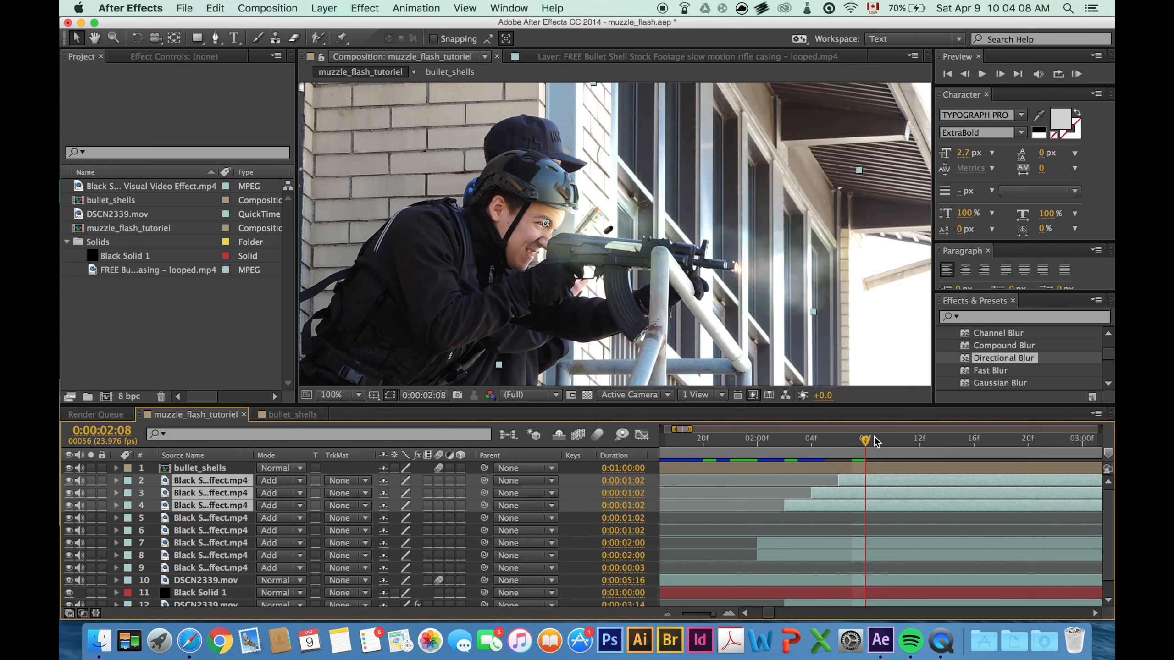
{"action": "left_click", "coordinate": [875, 442]}
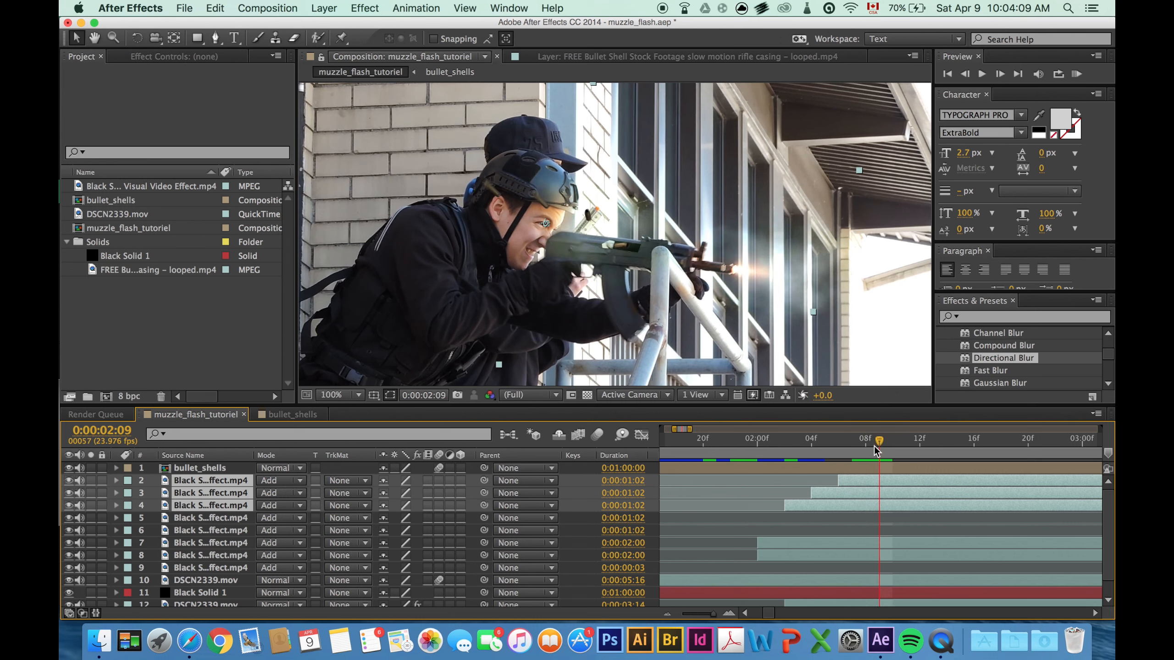
{"action": "left_click", "coordinate": [880, 546]}
{"action": "left_click", "coordinate": [887, 479]}
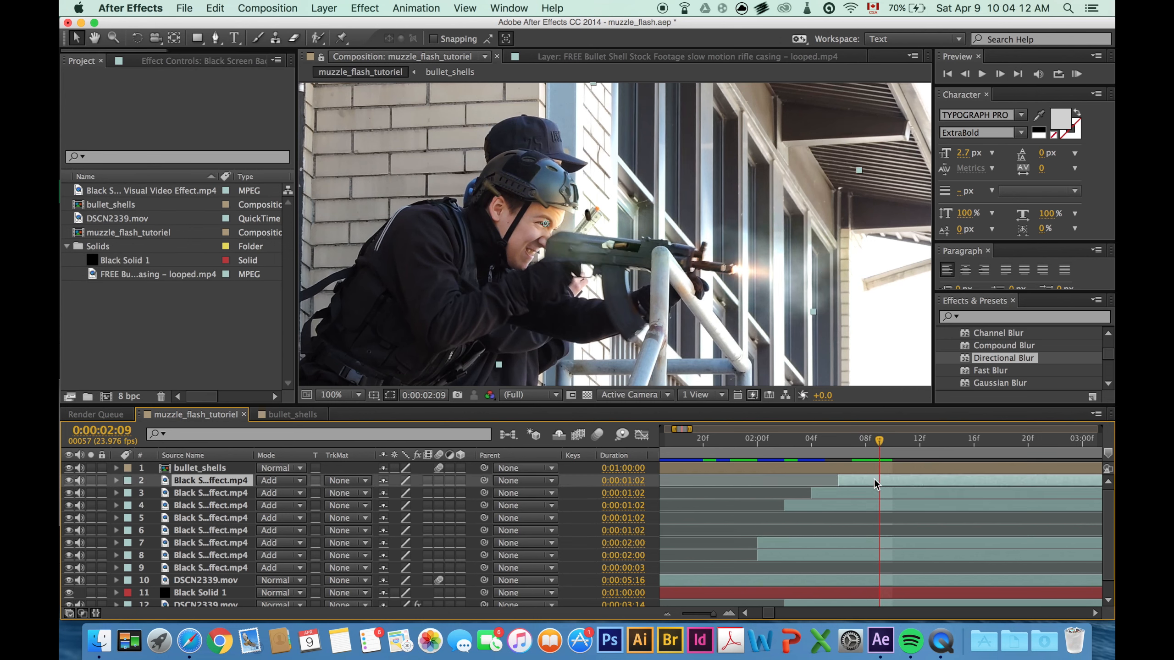
{"action": "key", "text": "super+d"}
{"action": "key", "text": "bracketleft"}
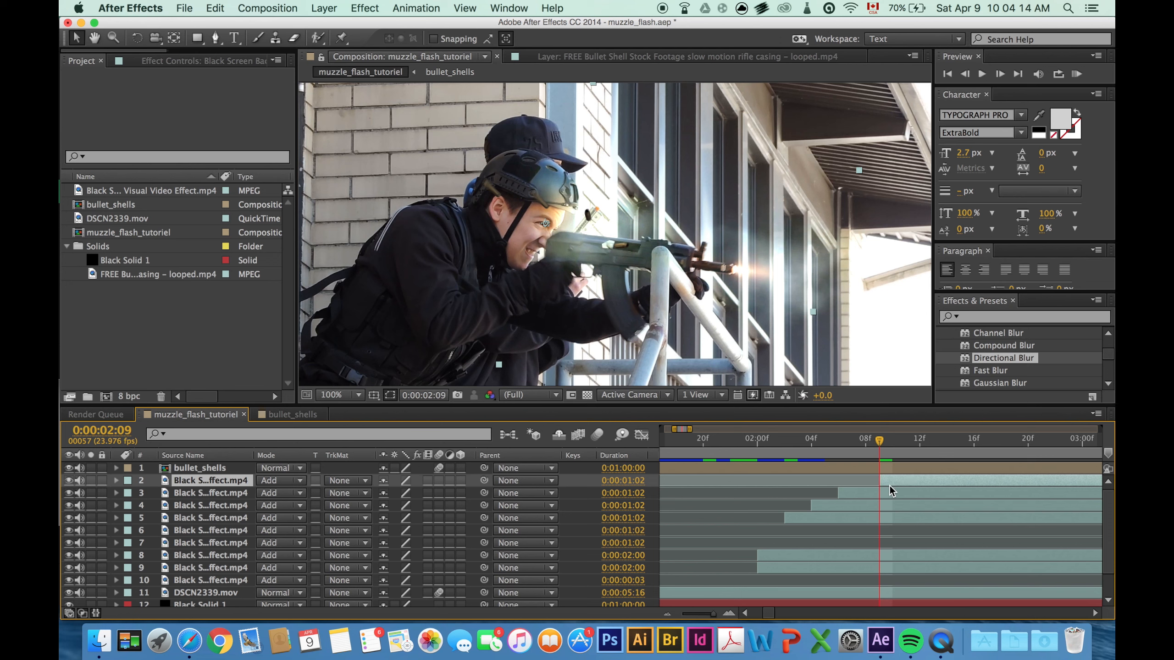
- Keep duplicating the flash clip for each shot after 0:00:03:19, starting every copy at its shot's frame up to 0:00:04:15
{"action": "left_click_drag", "start_coordinate": [770, 612], "coordinate": [772, 611]}
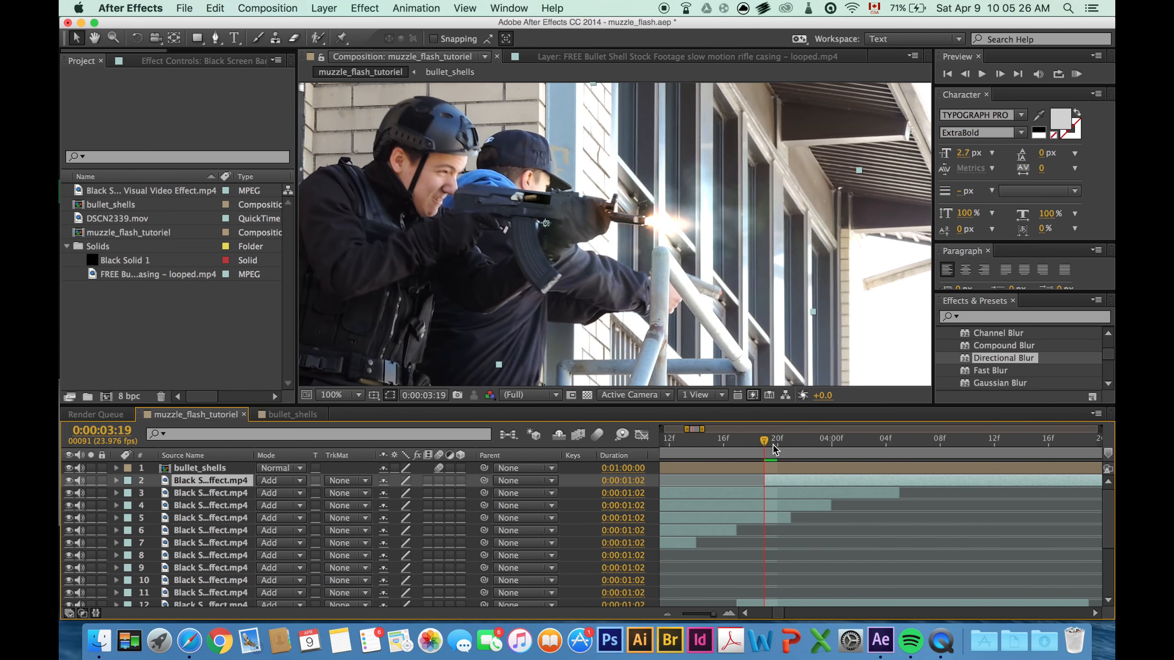
{"action": "key", "text": "super+d"}
{"action": "key", "text": "["}
{"action": "left_click_drag", "start_coordinate": [773, 446], "coordinate": [941, 441]}
{"action": "key", "text": "super+d"}
{"action": "scroll", "coordinate": [940, 441], "scroll_direction": "right", "scroll_amount": 2}
{"action": "left_click_drag", "start_coordinate": [835, 441], "coordinate": [914, 475]}
{"action": "key", "text": "["}
{"action": "key", "text": "super+d"}
{"action": "scroll", "coordinate": [915, 474], "scroll_direction": "right", "scroll_amount": 3}
{"action": "left_click_drag", "start_coordinate": [739, 442], "coordinate": [1015, 443]}
- Save the project with the duplicated flash clips
{"action": "scroll", "coordinate": [710, 470], "scroll_direction": "left", "scroll_amount": 10}
{"action": "left_click", "coordinate": [709, 471]}
{"action": "key", "text": "super+s"}
- Examine the flash clips' timing and placement at the rifle's ejection port across the shots, including close up around 0:00:02:13
{"action": "scroll", "coordinate": [790, 601], "scroll_direction": "right", "scroll_amount": 4}
{"action": "left_click", "coordinate": [229, 482]}
{"action": "scroll", "coordinate": [229, 482], "scroll_direction": "down", "scroll_amount": 8}
{"action": "scroll", "coordinate": [835, 462], "scroll_direction": "right", "scroll_amount": 3}
{"action": "scroll", "coordinate": [1008, 435], "scroll_direction": "right", "scroll_amount": 3}
{"action": "left_click_drag", "start_coordinate": [797, 441], "coordinate": [1081, 442]}
{"action": "scroll", "coordinate": [1081, 442], "scroll_direction": "right", "scroll_amount": 5}
{"action": "left_click_drag", "start_coordinate": [728, 440], "coordinate": [753, 455]}
{"action": "scroll", "coordinate": [785, 532], "scroll_direction": "up", "scroll_amount": 5}
{"action": "left_click_drag", "start_coordinate": [781, 613], "coordinate": [772, 613]}
{"action": "left_click", "coordinate": [714, 445]}
{"action": "scroll", "coordinate": [599, 257], "scroll_direction": "up", "scroll_amount": 1}
{"action": "left_click", "coordinate": [599, 258]}
{"action": "scroll", "coordinate": [785, 531], "scroll_direction": "left", "scroll_amount": 4}
{"action": "left_click_drag", "start_coordinate": [970, 441], "coordinate": [1024, 452]}
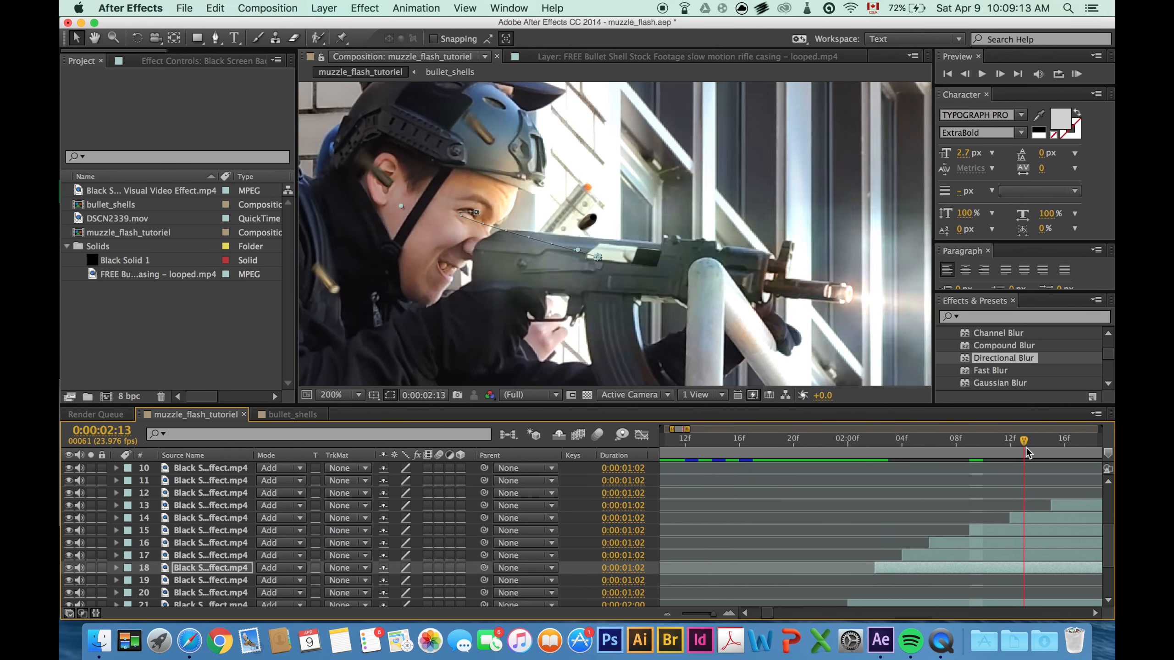
- At 0:00:04:16, select the flash clips on layers 2 to 9 and expand their properties
{"action": "scroll", "coordinate": [836, 505], "scroll_direction": "up", "scroll_amount": 5}
{"action": "scroll", "coordinate": [836, 506], "scroll_direction": "right", "scroll_amount": 6}
{"action": "left_click", "coordinate": [854, 441]}
{"action": "left_click", "coordinate": [211, 481]}
{"action": "left_click", "coordinate": [210, 568], "text": "shift"}
{"action": "scroll", "coordinate": [600, 258], "scroll_direction": "down", "scroll_amount": 1}
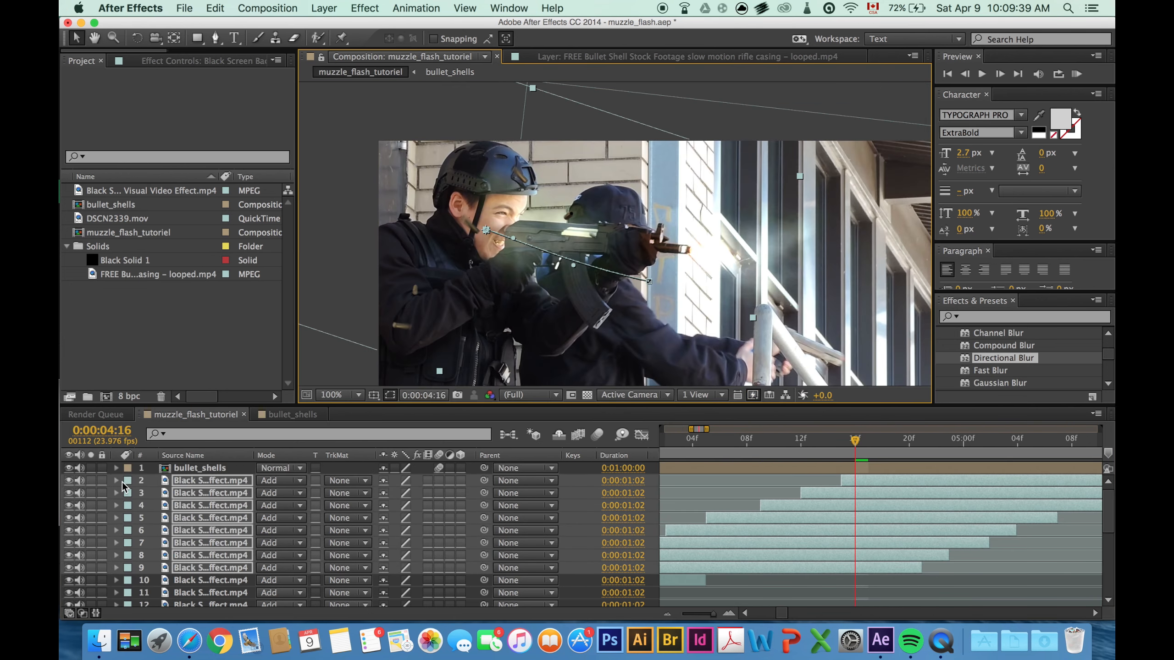
{"action": "left_click", "coordinate": [117, 481]}
{"action": "scroll", "coordinate": [411, 525], "scroll_direction": "down", "scroll_amount": 1}
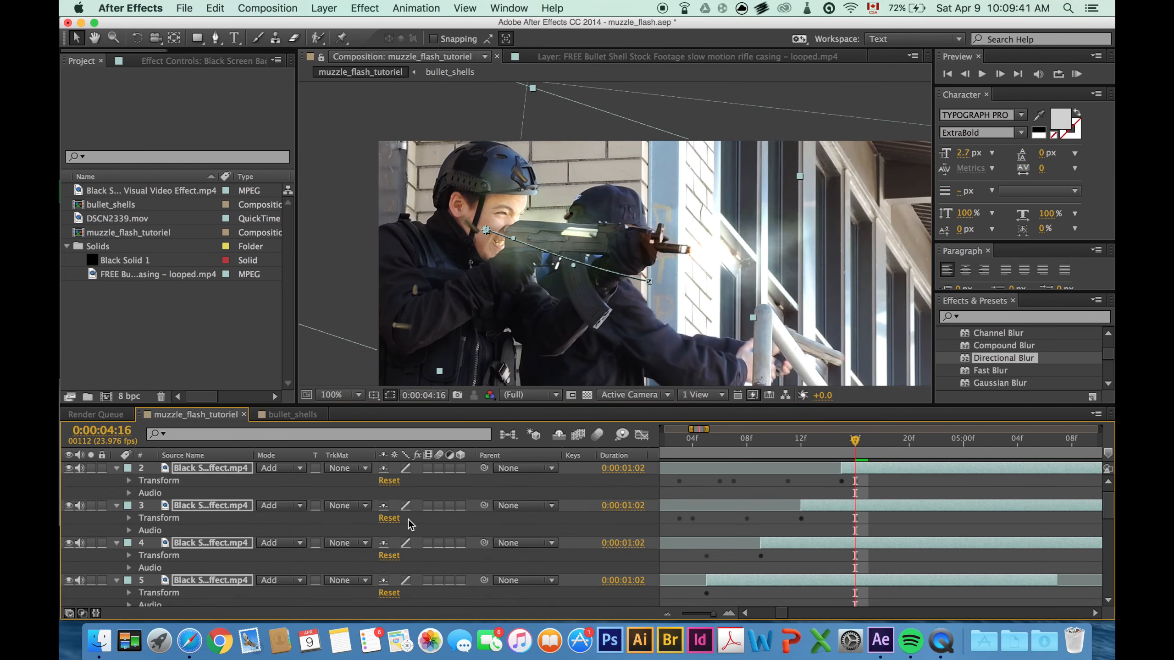
- Turn off Position keyframing for the layer 2 flash clip at 0:00:04:16, removing its Position keyframes
{"action": "left_click", "coordinate": [128, 481]}
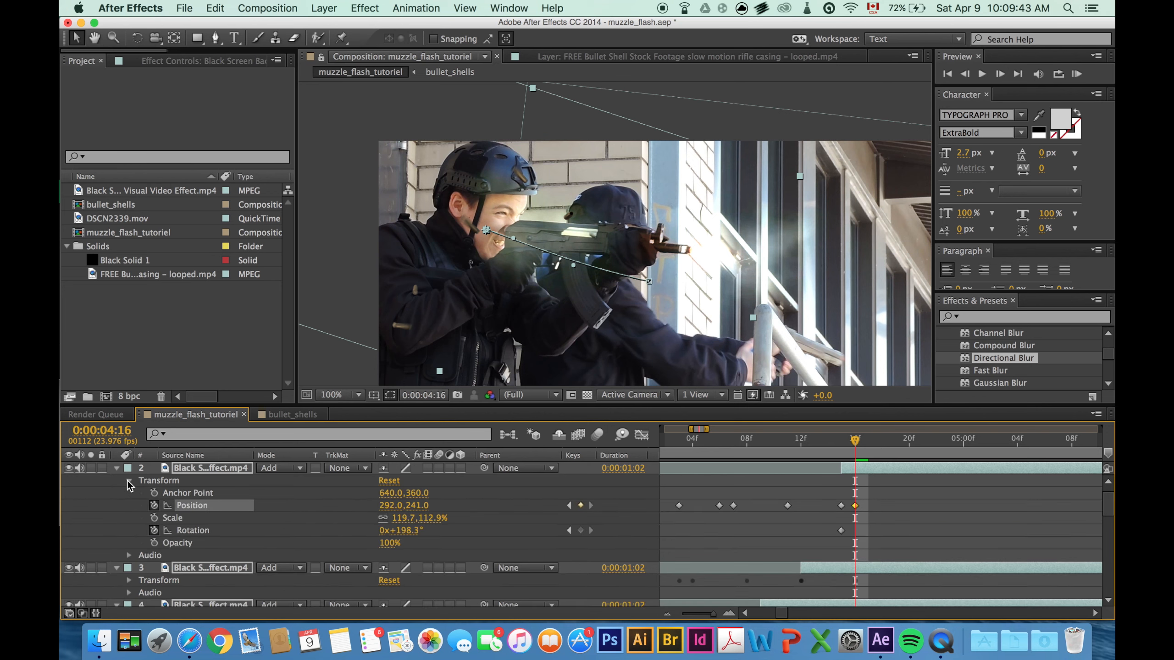
{"action": "scroll", "coordinate": [130, 486], "scroll_direction": "down", "scroll_amount": 1}
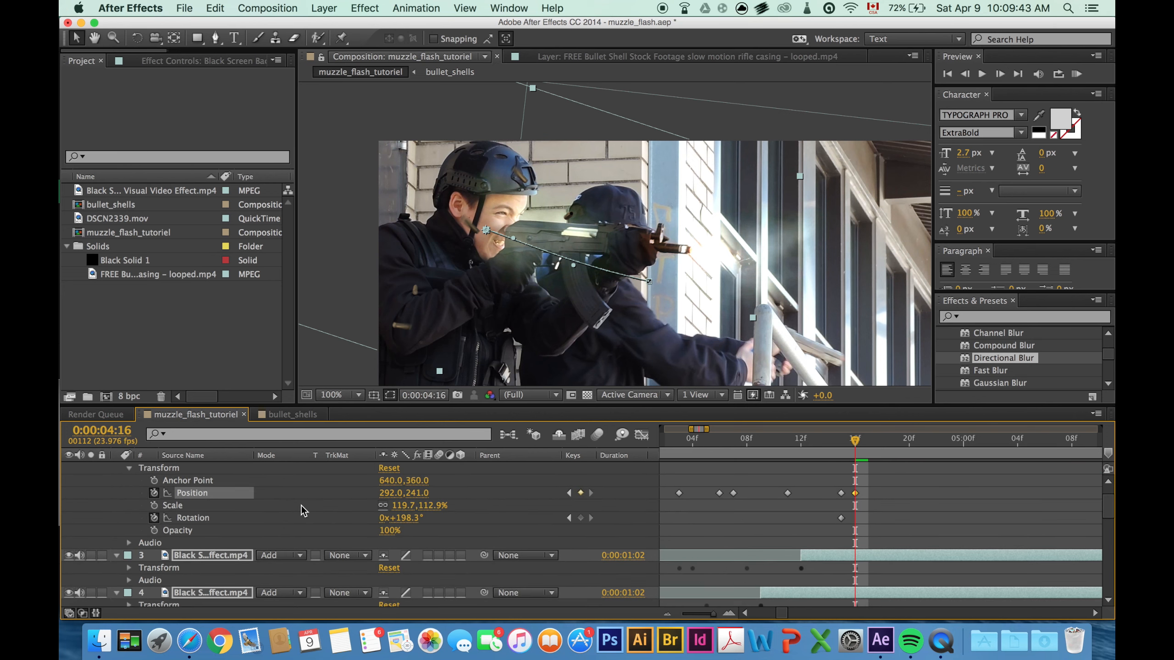
{"action": "left_click", "coordinate": [840, 493]}
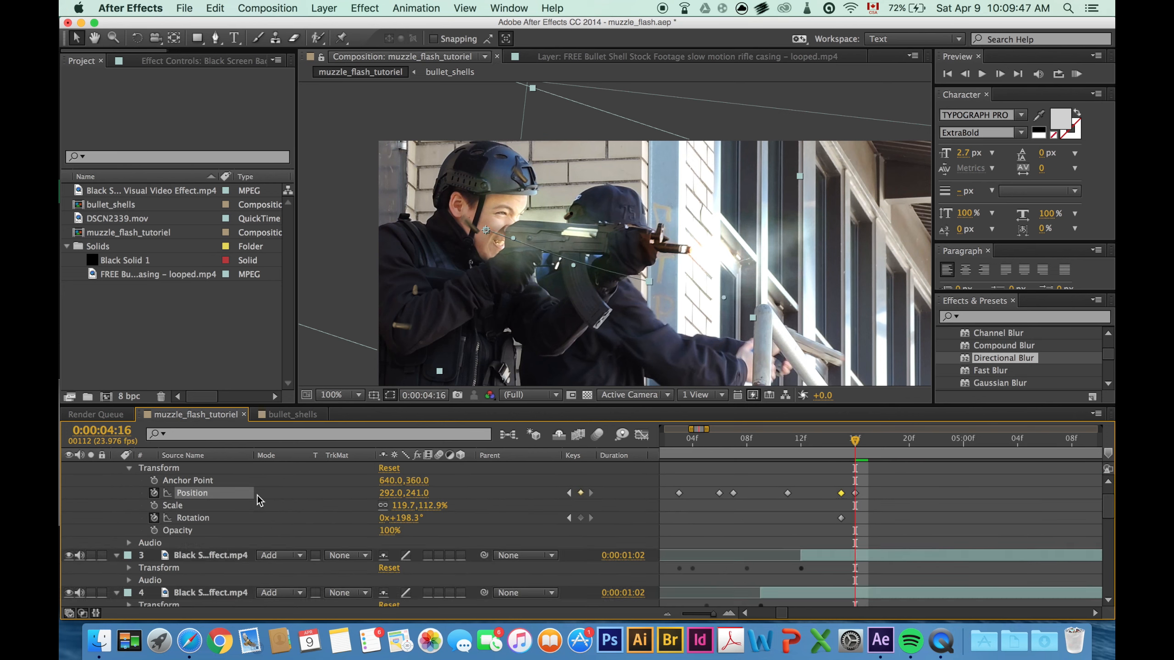
{"action": "left_click", "coordinate": [154, 493]}
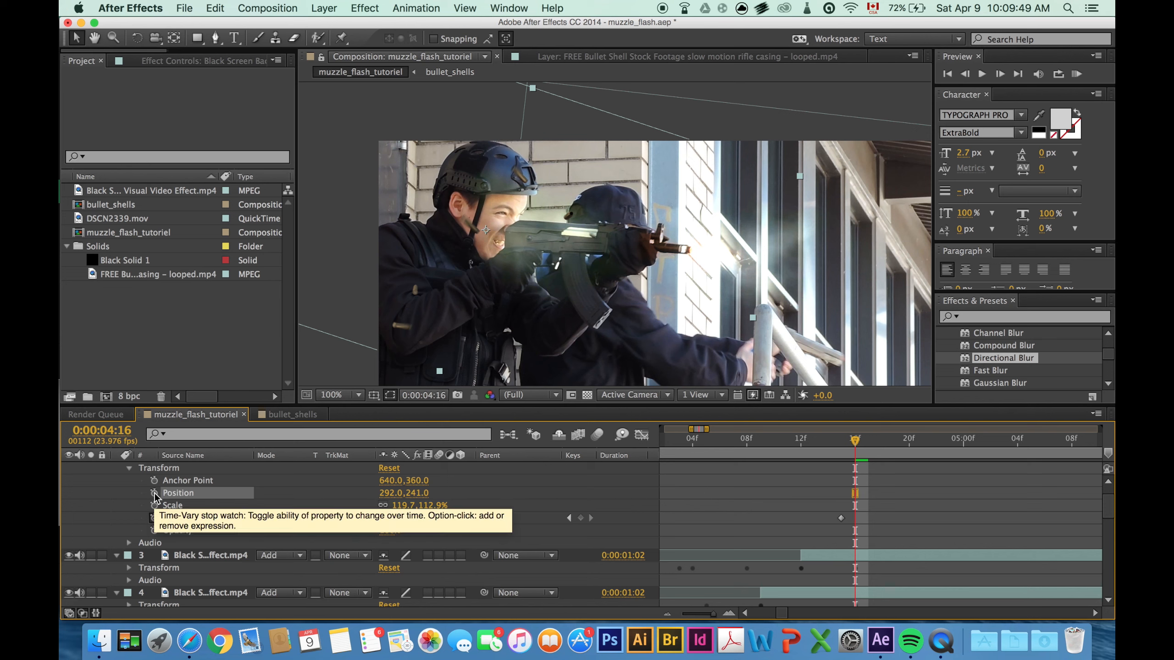
- Remove the Position keyframes from the flash clips on layers 3 and 4 by disabling Position animation
{"action": "scroll", "coordinate": [143, 518], "scroll_direction": "down", "scroll_amount": 3}
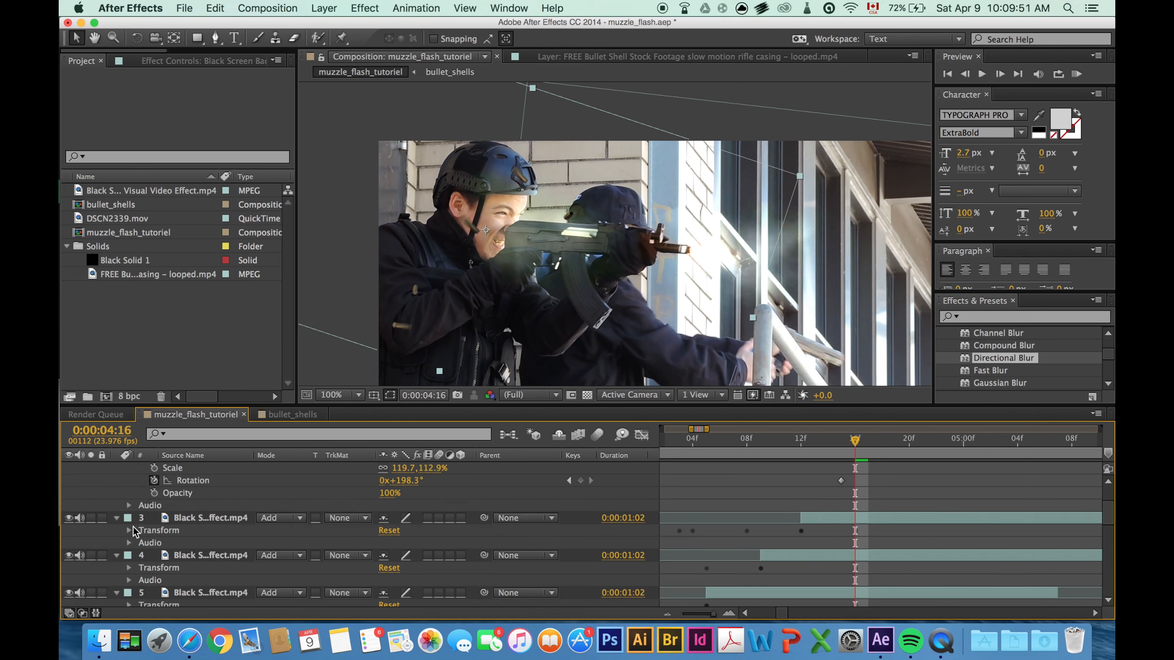
{"action": "left_click", "coordinate": [130, 530]}
{"action": "left_click", "coordinate": [155, 555]}
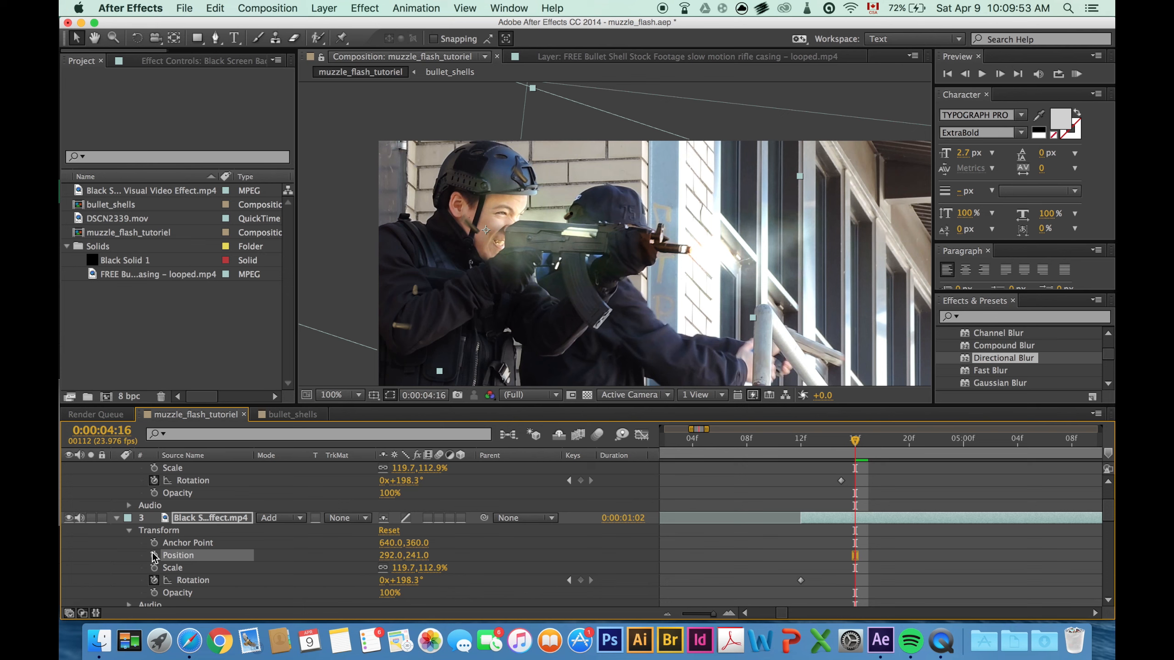
{"action": "scroll", "coordinate": [149, 554], "scroll_direction": "down", "scroll_amount": 5}
{"action": "left_click", "coordinate": [130, 531]}
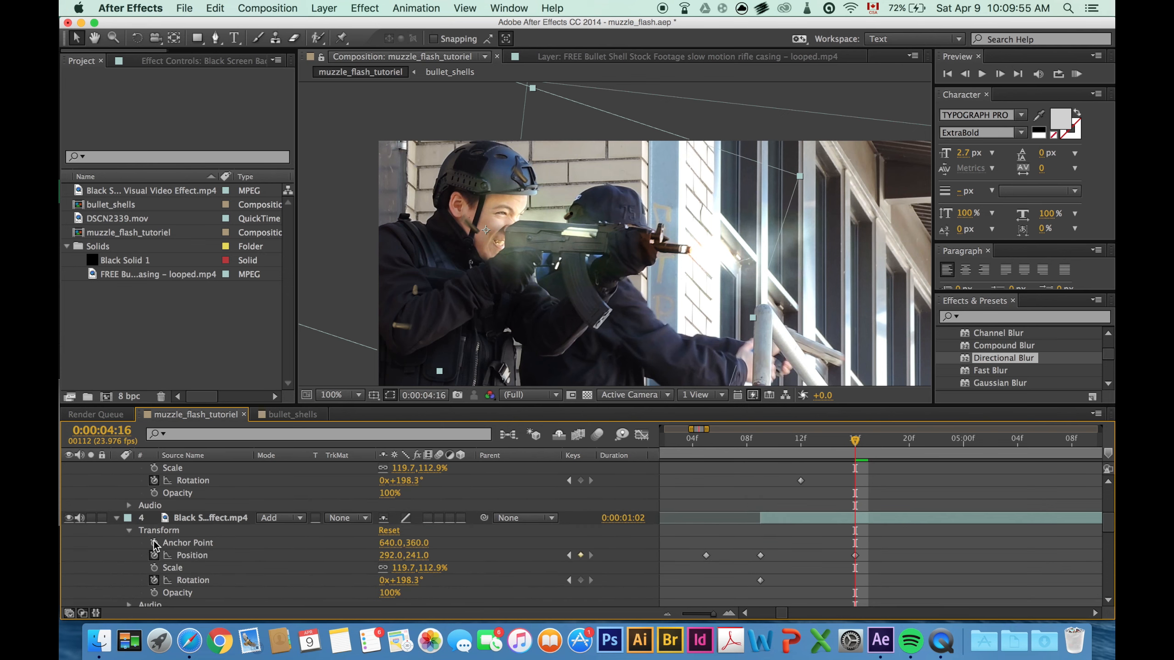
{"action": "left_click", "coordinate": [154, 555]}
- Disable Position animation on the flash clips on layers 5 and 6 so their keyframes are removed
{"action": "scroll", "coordinate": [151, 557], "scroll_direction": "down", "scroll_amount": 4}
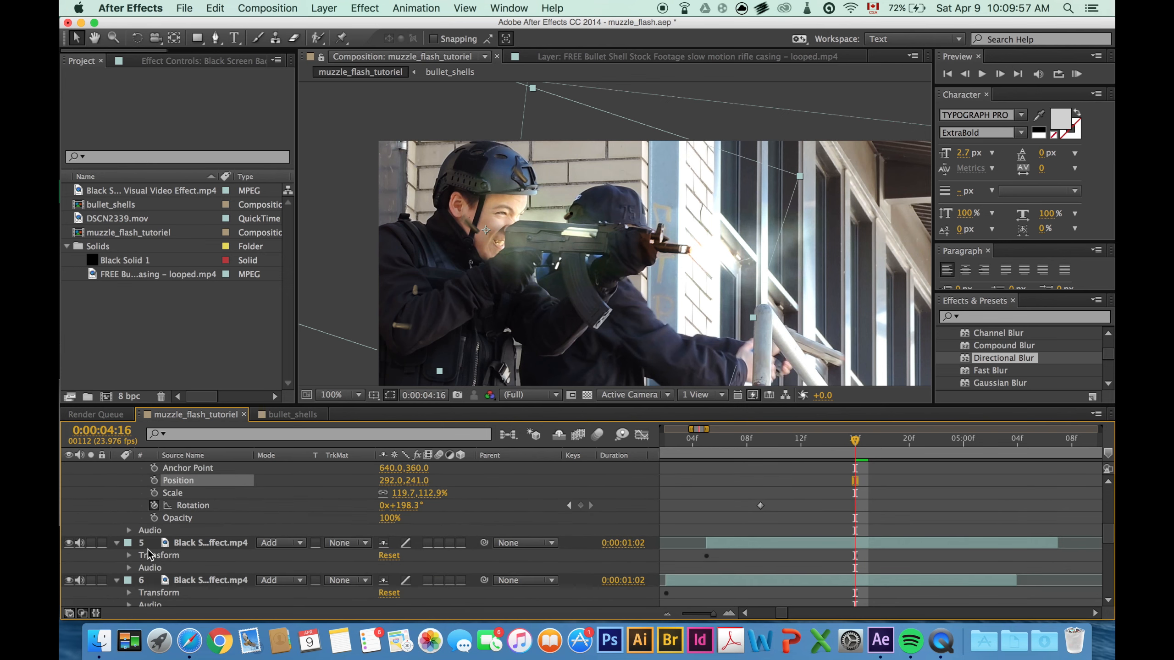
{"action": "left_click", "coordinate": [130, 555]}
{"action": "scroll", "coordinate": [149, 555], "scroll_direction": "down", "scroll_amount": 2}
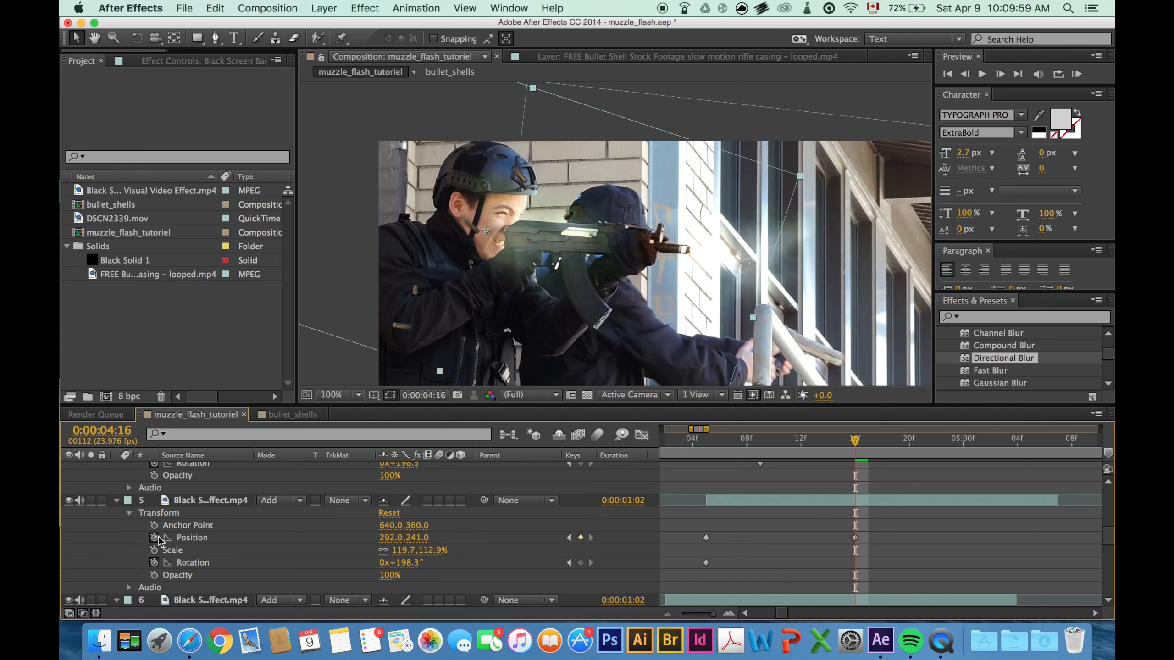
{"action": "left_click", "coordinate": [154, 538]}
{"action": "scroll", "coordinate": [139, 550], "scroll_direction": "down", "scroll_amount": 3}
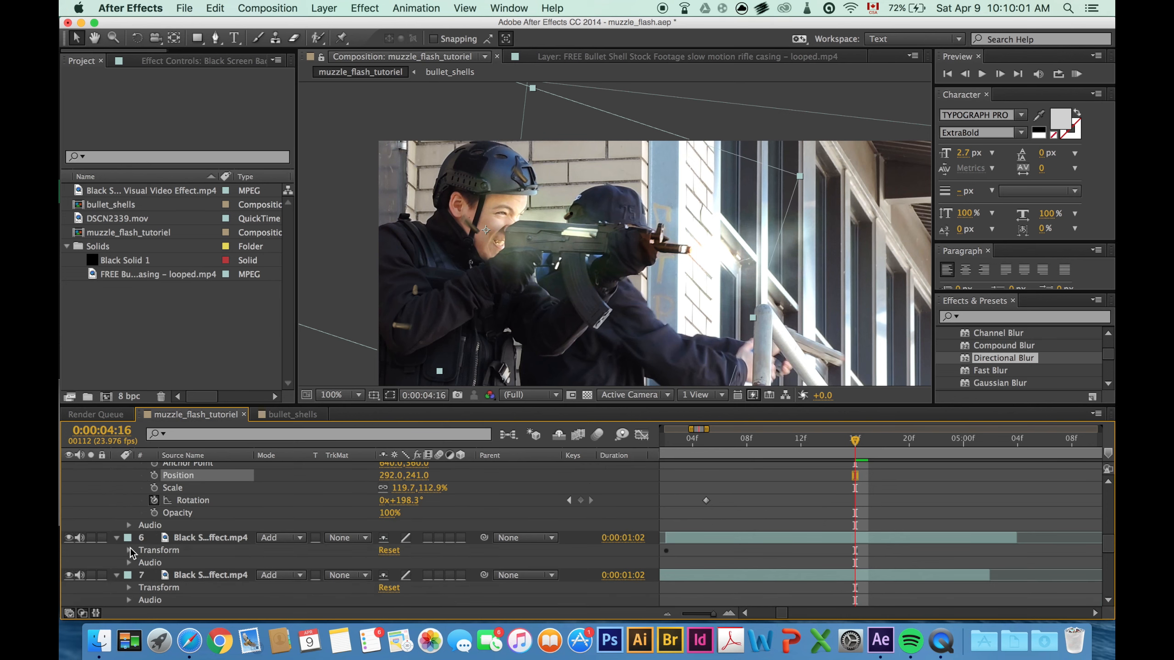
{"action": "left_click", "coordinate": [129, 550]}
{"action": "scroll", "coordinate": [136, 554], "scroll_direction": "down", "scroll_amount": 1}
{"action": "left_click", "coordinate": [154, 549]}
- Remove the Position keyframes from the layer 7 flash clip
{"action": "scroll", "coordinate": [148, 559], "scroll_direction": "down", "scroll_amount": 3}
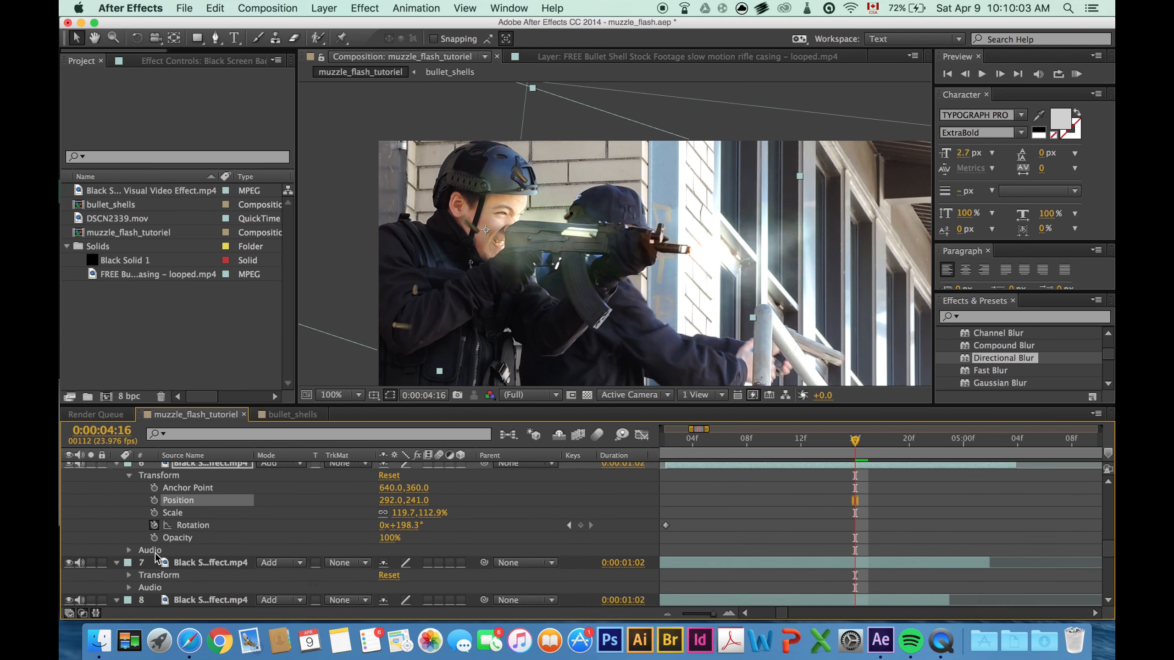
{"action": "left_click", "coordinate": [129, 551]}
{"action": "scroll", "coordinate": [133, 555], "scroll_direction": "down", "scroll_amount": 2}
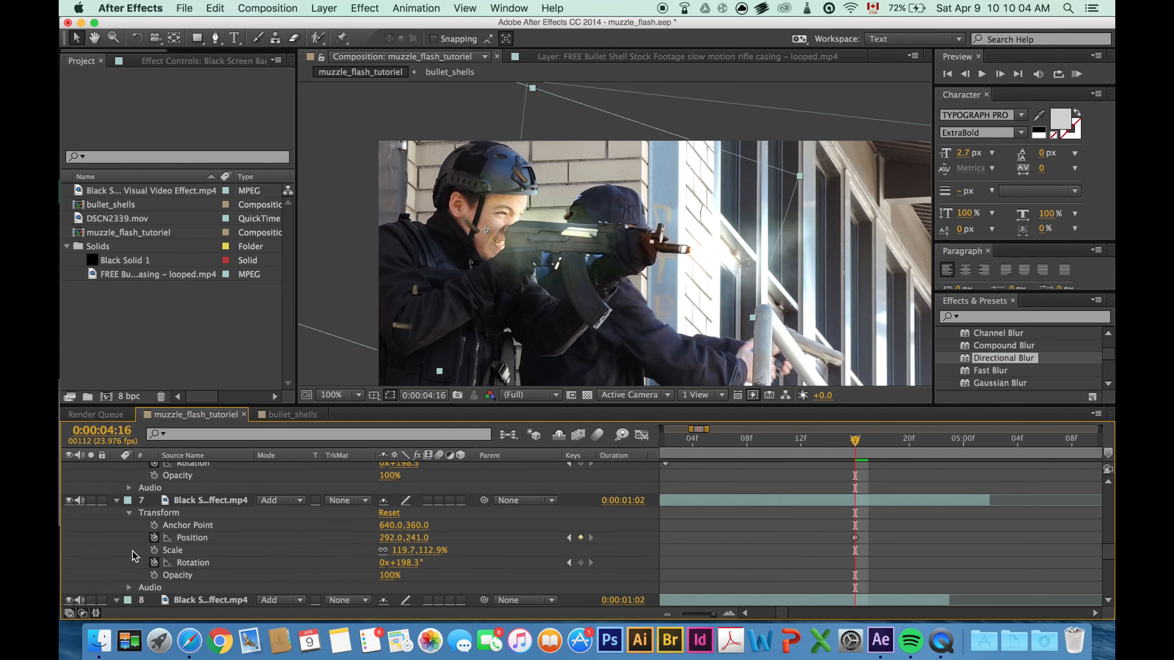
{"action": "left_click", "coordinate": [154, 537]}
- Turn off Position keyframing for the flash clip on layer 8
{"action": "scroll", "coordinate": [138, 555], "scroll_direction": "down", "scroll_amount": 2}
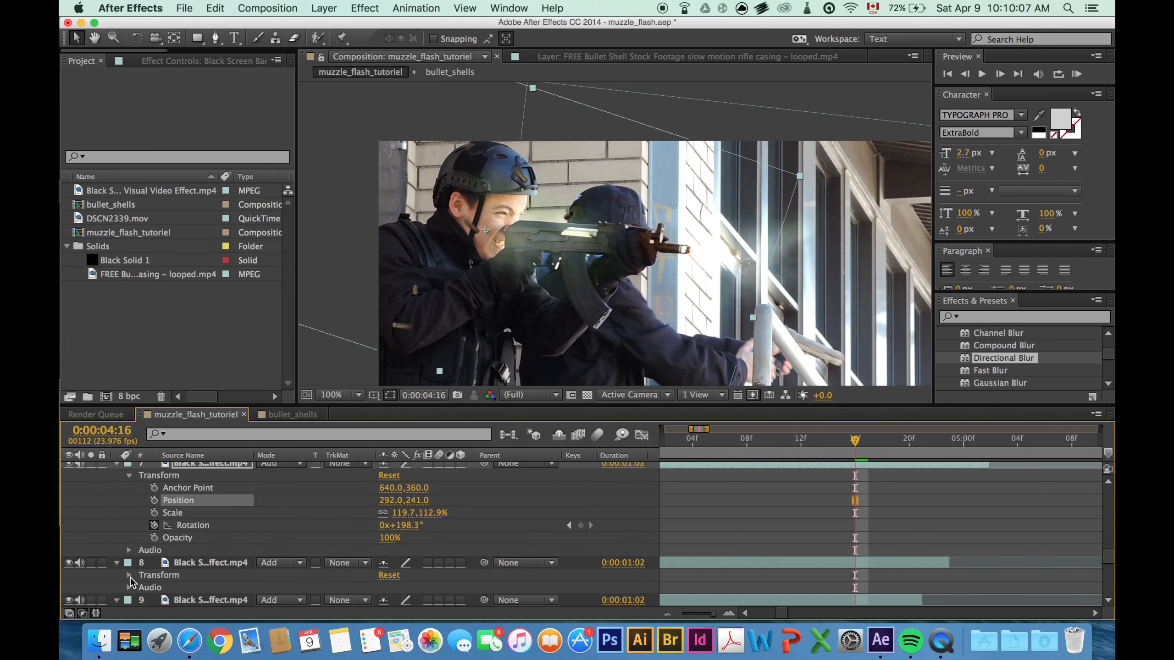
{"action": "left_click", "coordinate": [129, 576]}
{"action": "scroll", "coordinate": [137, 578], "scroll_direction": "down", "scroll_amount": 3}
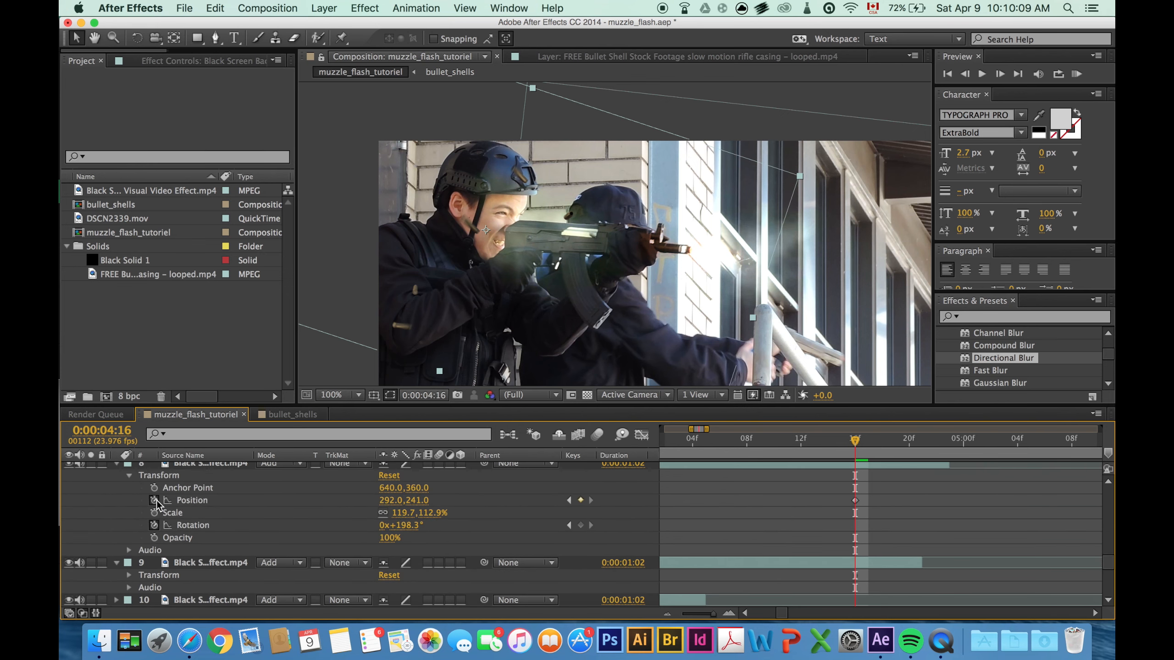
{"action": "left_click", "coordinate": [154, 500]}
{"action": "scroll", "coordinate": [157, 511], "scroll_direction": "down", "scroll_amount": 3}
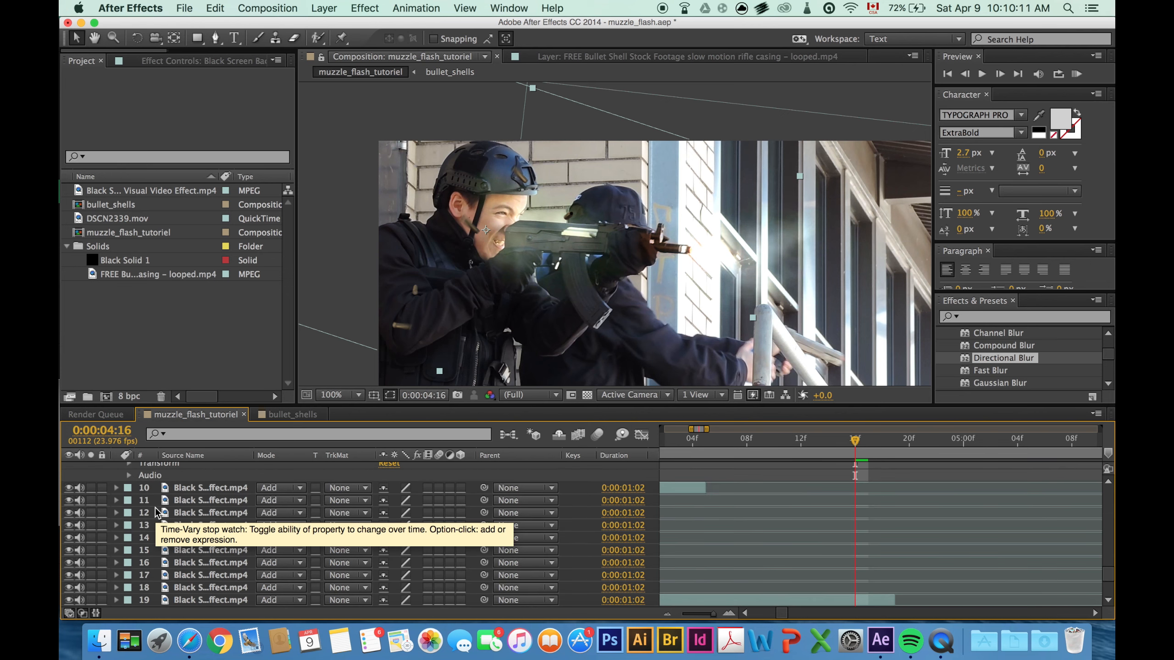
- Remove the Position keyframes from the layer 9 flash clip by disabling its Position animation
{"action": "scroll", "coordinate": [157, 513], "scroll_direction": "down", "scroll_amount": 3}
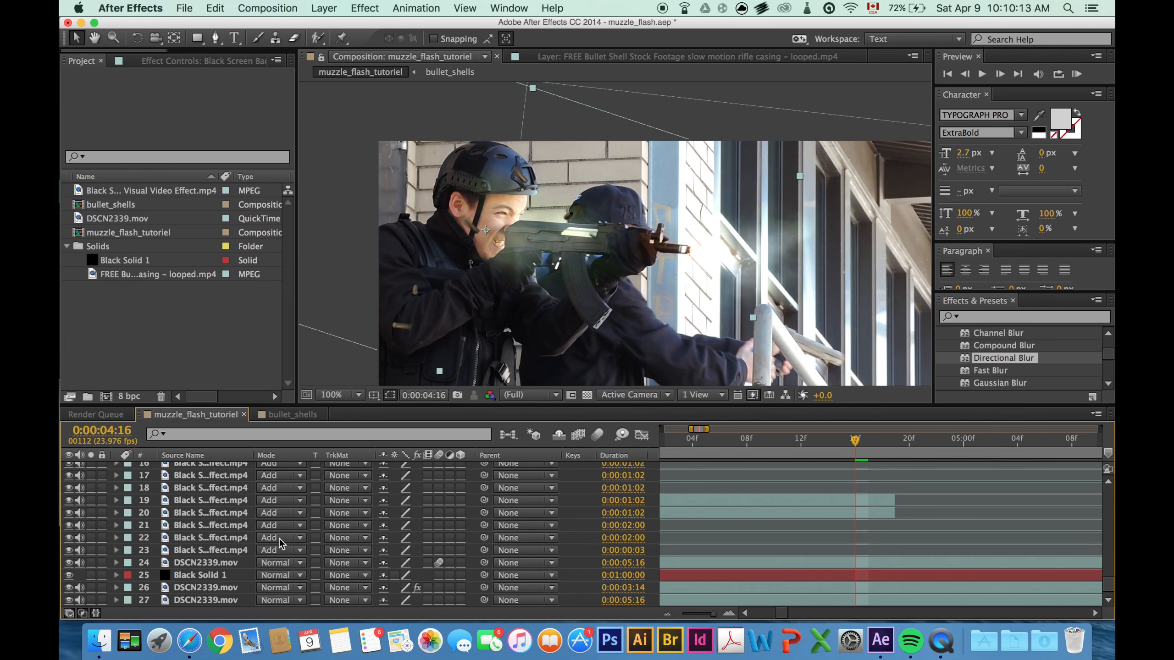
{"action": "scroll", "coordinate": [279, 536], "scroll_direction": "up", "scroll_amount": 3}
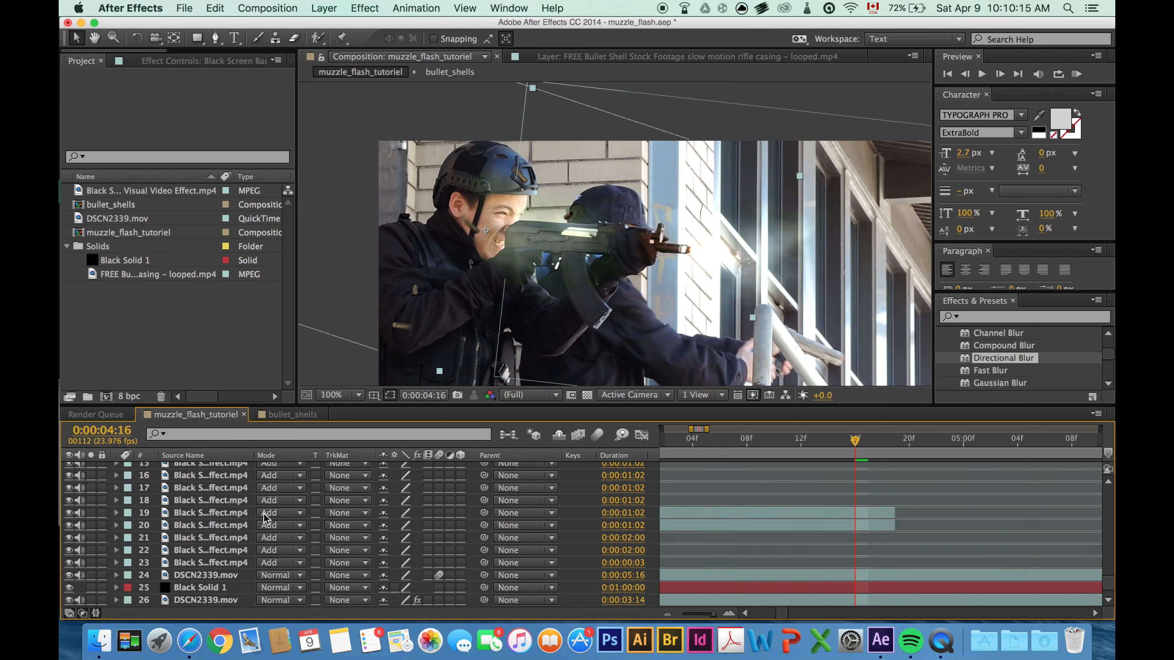
{"action": "scroll", "coordinate": [138, 485], "scroll_direction": "up", "scroll_amount": 2}
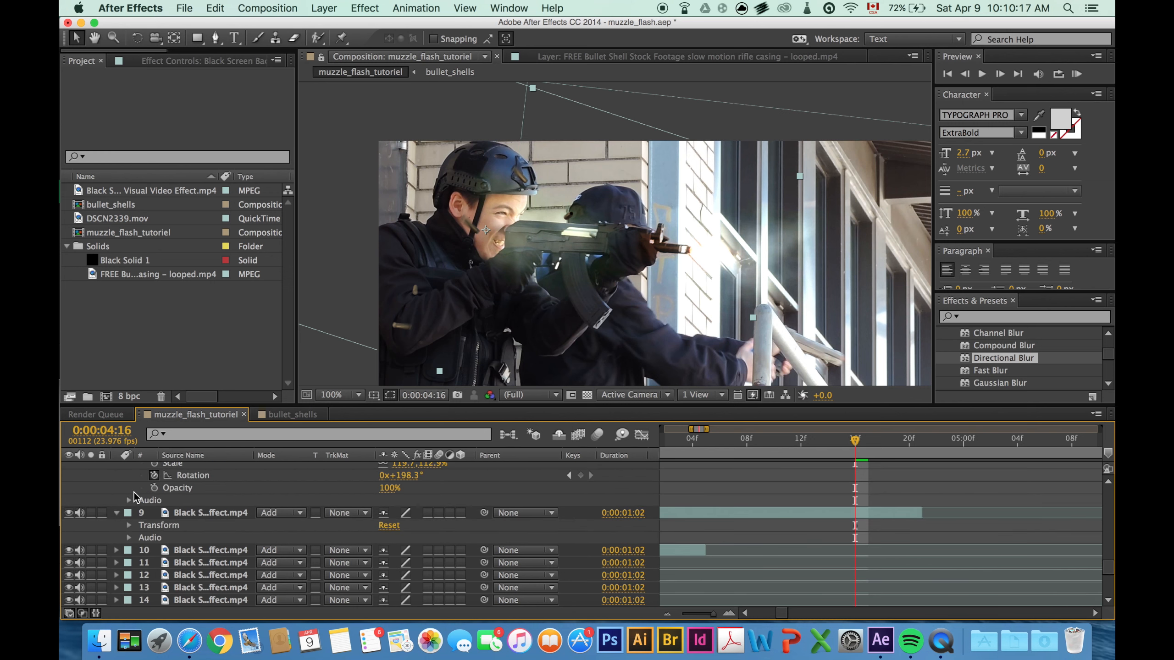
{"action": "left_click", "coordinate": [129, 526]}
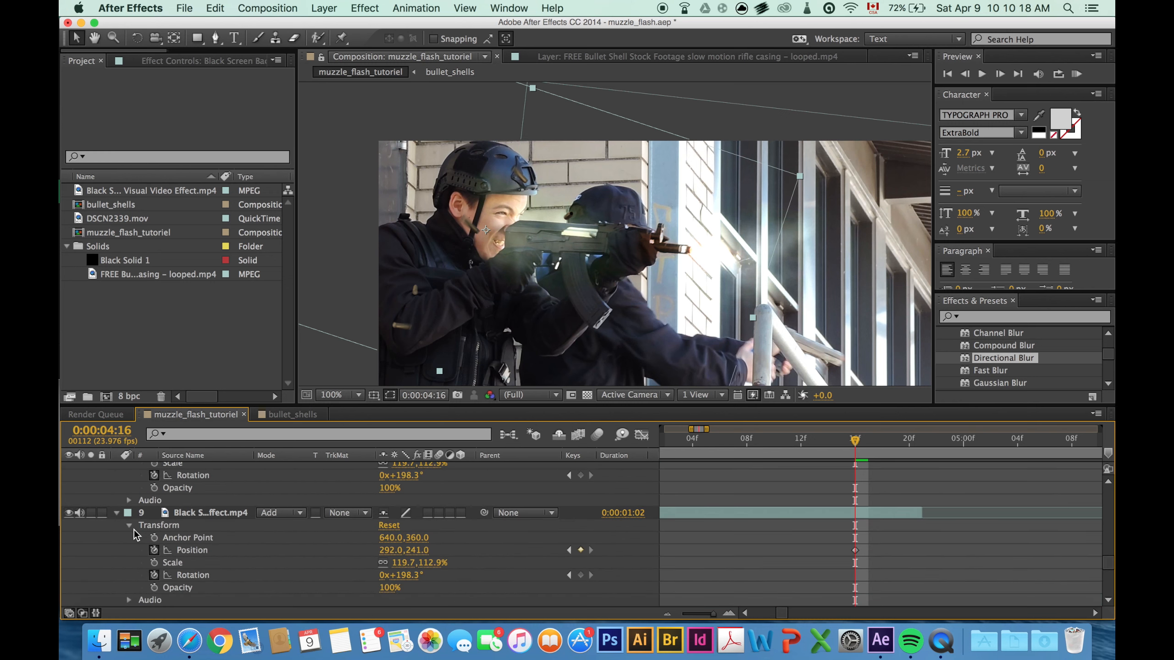
{"action": "left_click", "coordinate": [155, 550]}
{"action": "scroll", "coordinate": [135, 553], "scroll_direction": "down", "scroll_amount": 3}
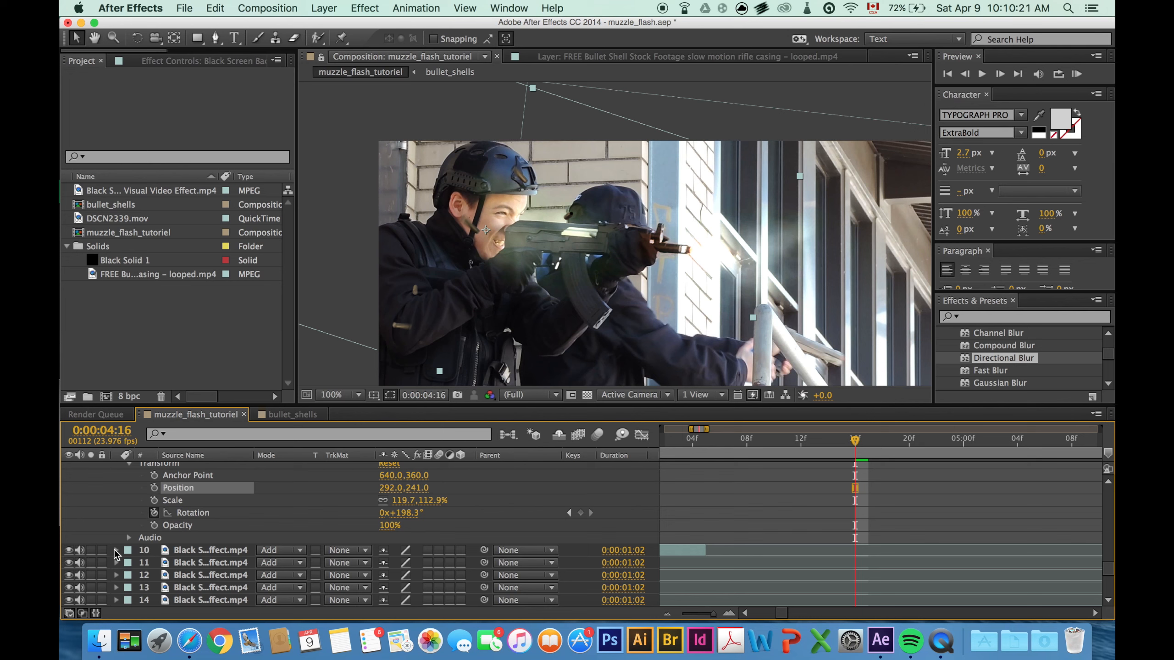
- Disable Position animation on the layer 10 flash clip so its Position keyframes are deleted
{"action": "left_click", "coordinate": [116, 550]}
{"action": "scroll", "coordinate": [134, 536], "scroll_direction": "down", "scroll_amount": 2}
{"action": "left_click", "coordinate": [128, 513]}
{"action": "left_click", "coordinate": [155, 538]}
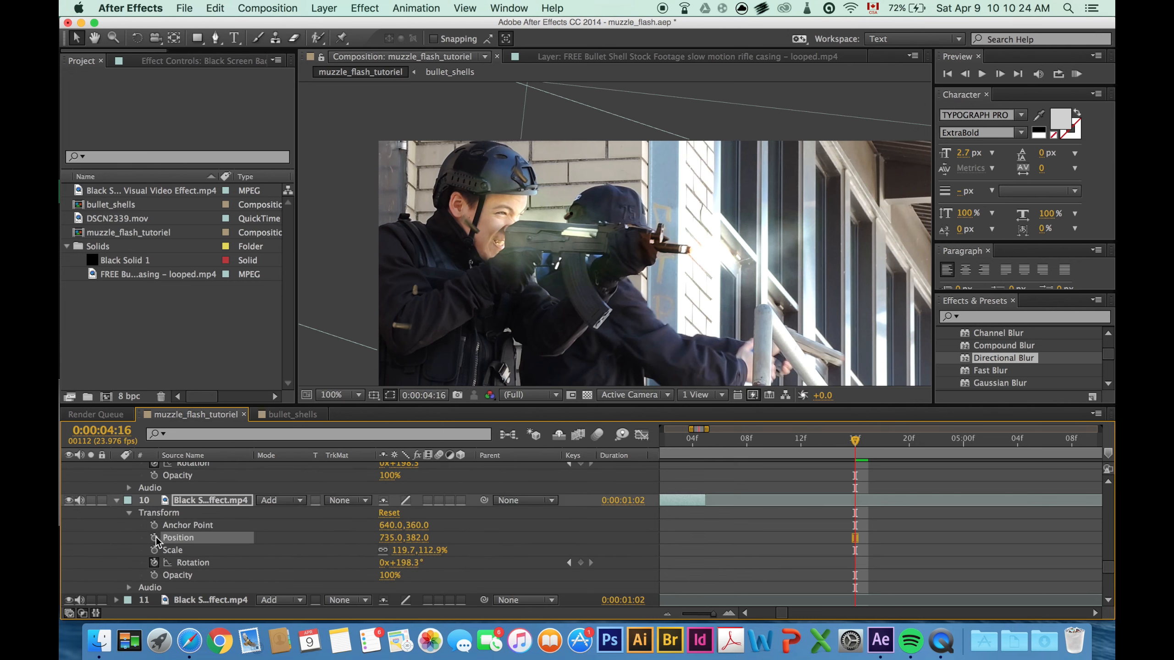
- Disable Position animation on the flash clips on layers 11 through 14, removing their Position keyframes
{"action": "scroll", "coordinate": [148, 537], "scroll_direction": "down", "scroll_amount": 3}
{"action": "left_click", "coordinate": [116, 512]}
{"action": "left_click", "coordinate": [128, 512]}
{"action": "left_click", "coordinate": [155, 538]}
{"action": "scroll", "coordinate": [148, 537], "scroll_direction": "down", "scroll_amount": 3}
{"action": "left_click", "coordinate": [116, 500]}
{"action": "left_click", "coordinate": [116, 562]}
{"action": "scroll", "coordinate": [141, 539], "scroll_direction": "down", "scroll_amount": 3}
{"action": "left_click", "coordinate": [155, 538]}
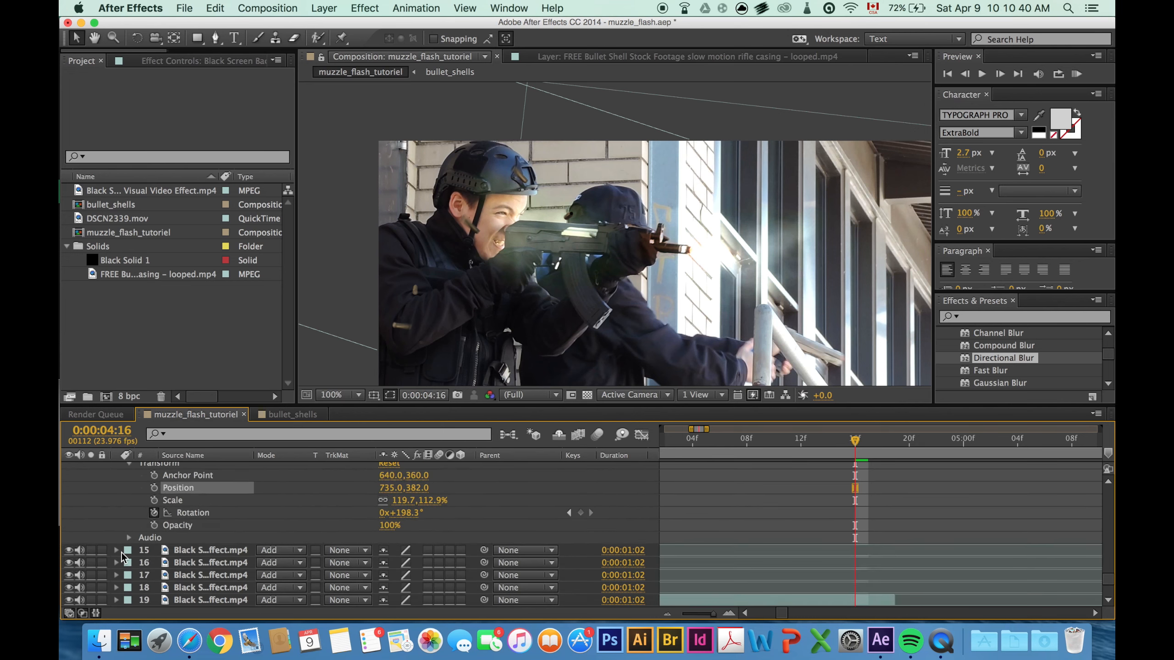
- Turn off Position keyframing for the flash clips on layers 15 through 18
{"action": "left_click", "coordinate": [116, 550]}
{"action": "left_click", "coordinate": [155, 525]}
{"action": "left_click", "coordinate": [116, 538]}
{"action": "scroll", "coordinate": [128, 550], "scroll_direction": "down", "scroll_amount": 4}
{"action": "left_click", "coordinate": [116, 500]}
{"action": "scroll", "coordinate": [162, 533], "scroll_direction": "down", "scroll_amount": 3}
{"action": "left_click", "coordinate": [116, 575]}
{"action": "left_click", "coordinate": [129, 588]}
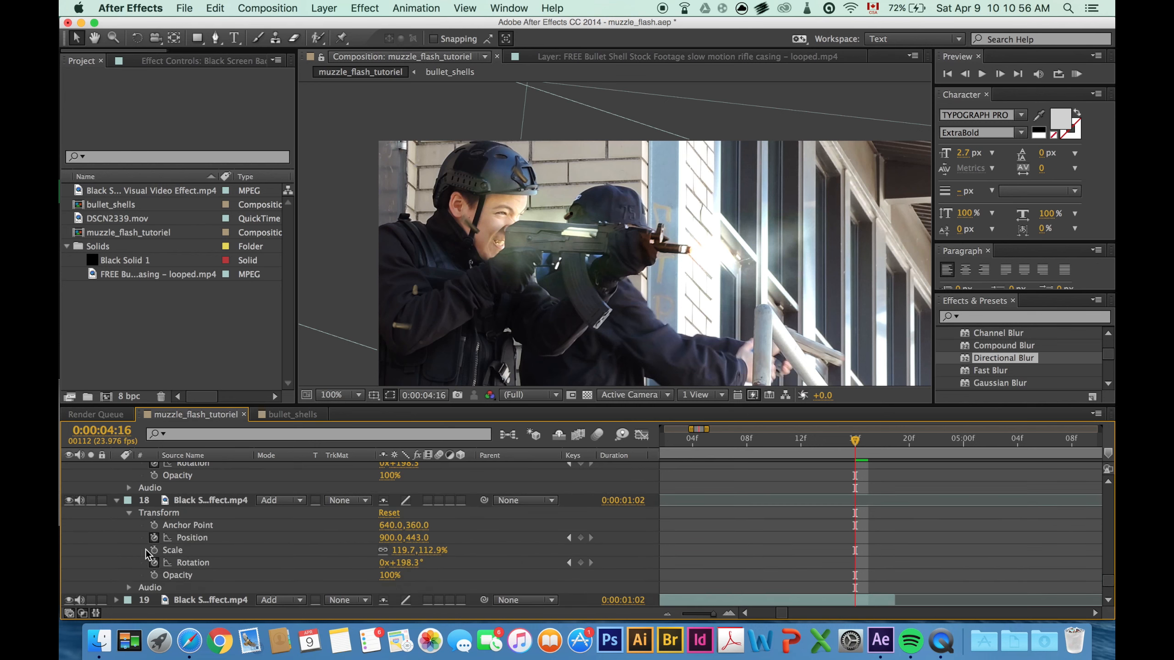
{"action": "scroll", "coordinate": [145, 550], "scroll_direction": "down", "scroll_amount": 3}
- Check the Transform properties of the layer 19 flash clip for Position keyframes
{"action": "left_click", "coordinate": [116, 500]}
{"action": "left_click", "coordinate": [129, 512]}
{"action": "left_click_drag", "start_coordinate": [784, 613], "coordinate": [782, 613]}
{"action": "scroll", "coordinate": [739, 530], "scroll_direction": "down", "scroll_amount": 4}
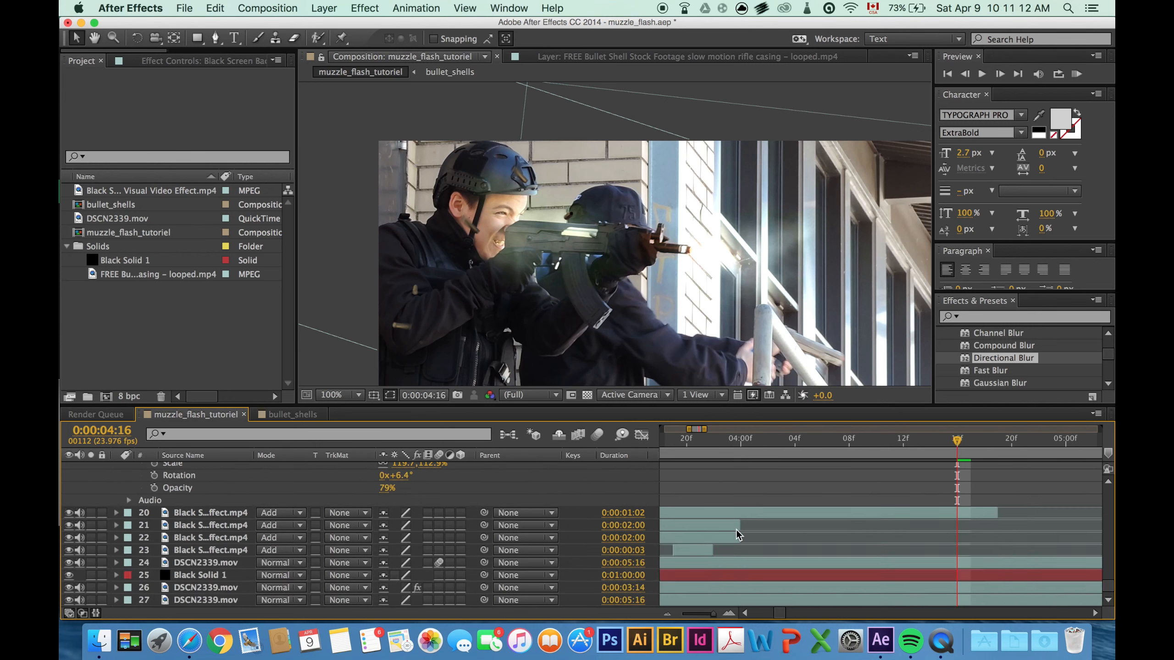
- Collapse the expanded properties of the flash clip layers, from layer 19 up to layer 2
{"action": "scroll", "coordinate": [739, 531], "scroll_direction": "up", "scroll_amount": 3}
{"action": "left_click", "coordinate": [116, 487]}
{"action": "scroll", "coordinate": [117, 532], "scroll_direction": "up", "scroll_amount": 5}
{"action": "left_click", "coordinate": [116, 560]}
{"action": "scroll", "coordinate": [118, 509], "scroll_direction": "up", "scroll_amount": 15}
{"action": "left_click", "coordinate": [117, 480]}
{"action": "left_click", "coordinate": [117, 493]}
{"action": "left_click", "coordinate": [117, 505]}
{"action": "left_click", "coordinate": [116, 517]}
{"action": "left_click", "coordinate": [117, 530]}
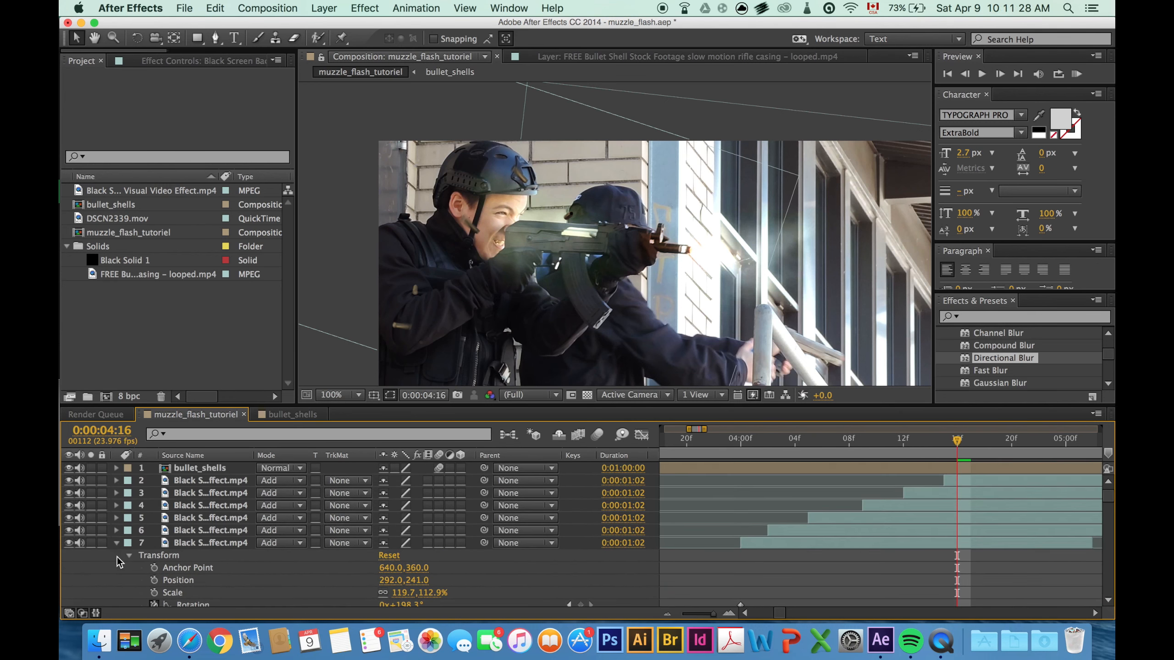
{"action": "left_click", "coordinate": [116, 543]}
- Select the layer 18 flash clip that starts at 0:00:02:02
{"action": "scroll", "coordinate": [117, 560], "scroll_direction": "down", "scroll_amount": 8}
{"action": "scroll", "coordinate": [747, 545], "scroll_direction": "left", "scroll_amount": 5}
{"action": "left_click", "coordinate": [729, 508]}
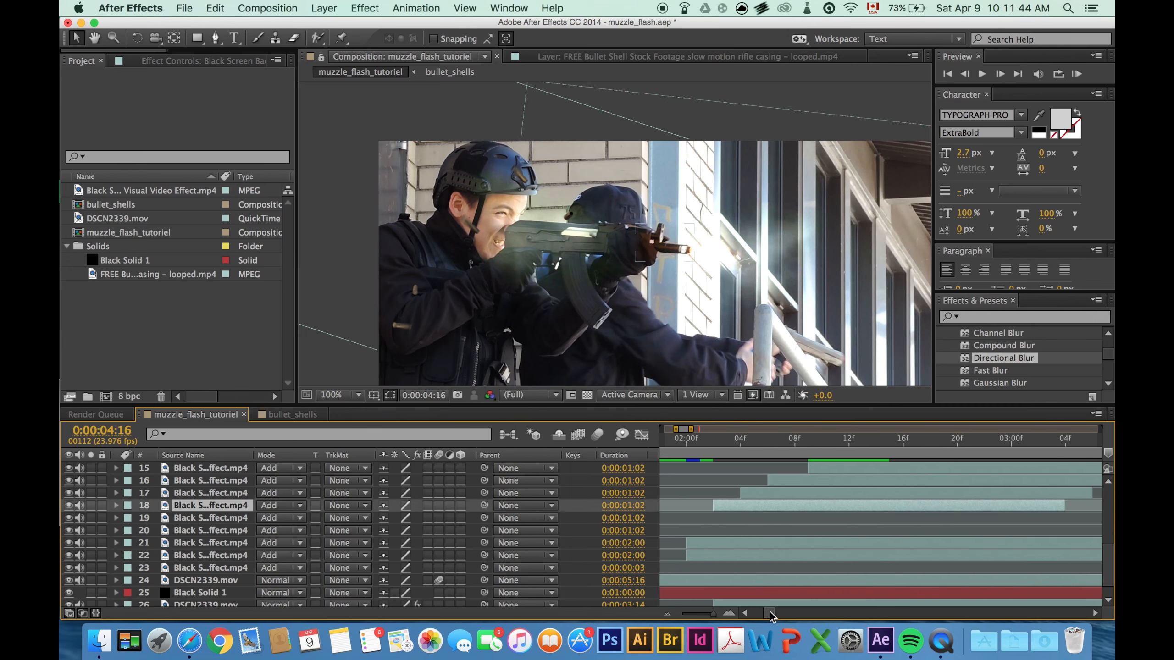
{"action": "left_click_drag", "start_coordinate": [769, 612], "coordinate": [775, 612]}
- Reposition the layer 9 flash onto the rifle's ejection port at 0:00:03:20
{"action": "left_click_drag", "start_coordinate": [813, 442], "coordinate": [840, 440]}
{"action": "scroll", "coordinate": [857, 574], "scroll_direction": "up", "scroll_amount": 14}
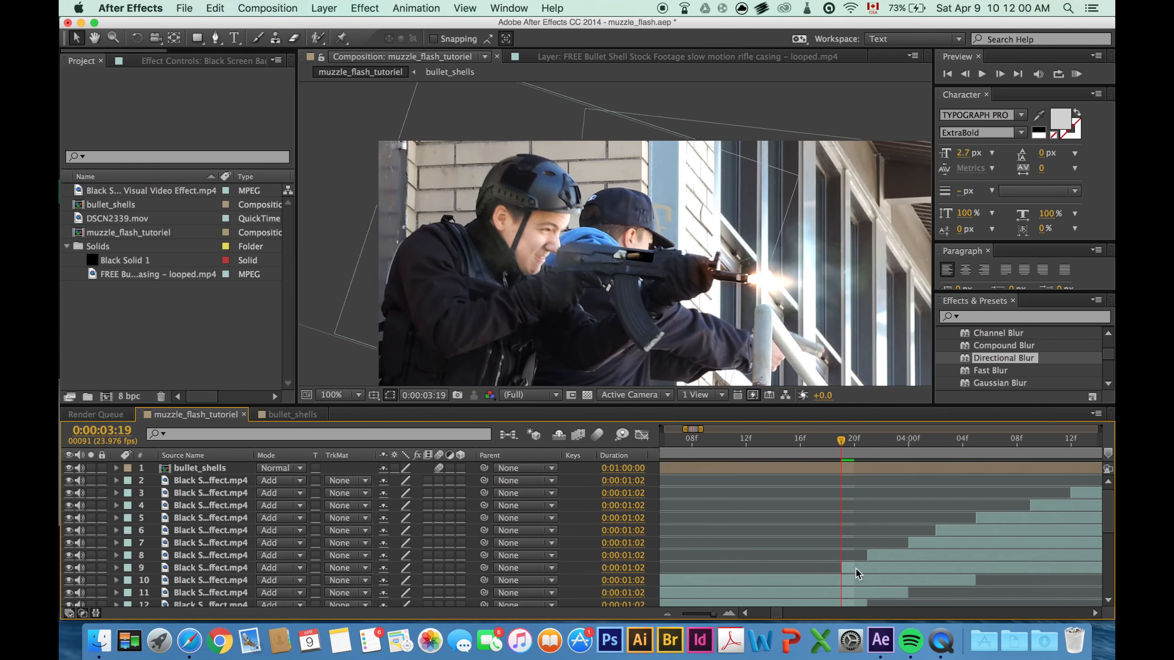
{"action": "left_click", "coordinate": [857, 568]}
{"action": "left_click", "coordinate": [854, 439]}
{"action": "left_click_drag", "start_coordinate": [785, 291], "coordinate": [684, 279]}
- Move the layer 8 flash onto the rifle's ejection port at 0:00:03:23
{"action": "left_click_drag", "start_coordinate": [854, 440], "coordinate": [894, 442]}
{"action": "left_click", "coordinate": [909, 555]}
{"action": "left_click_drag", "start_coordinate": [666, 275], "coordinate": [700, 306]}
- Align the layer 7 flash clip with the rifle's ejection port at 0:00:04:01
{"action": "left_click", "coordinate": [908, 440]}
{"action": "left_click", "coordinate": [908, 543]}
{"action": "left_click", "coordinate": [922, 441]}
{"action": "scroll", "coordinate": [878, 532], "scroll_direction": "right", "scroll_amount": 4}
- Reposition the layer 6 flash onto the ejection port at 0:00:04:03 and select the layer 5 clip at 0:00:04:06
{"action": "left_click", "coordinate": [761, 441]}
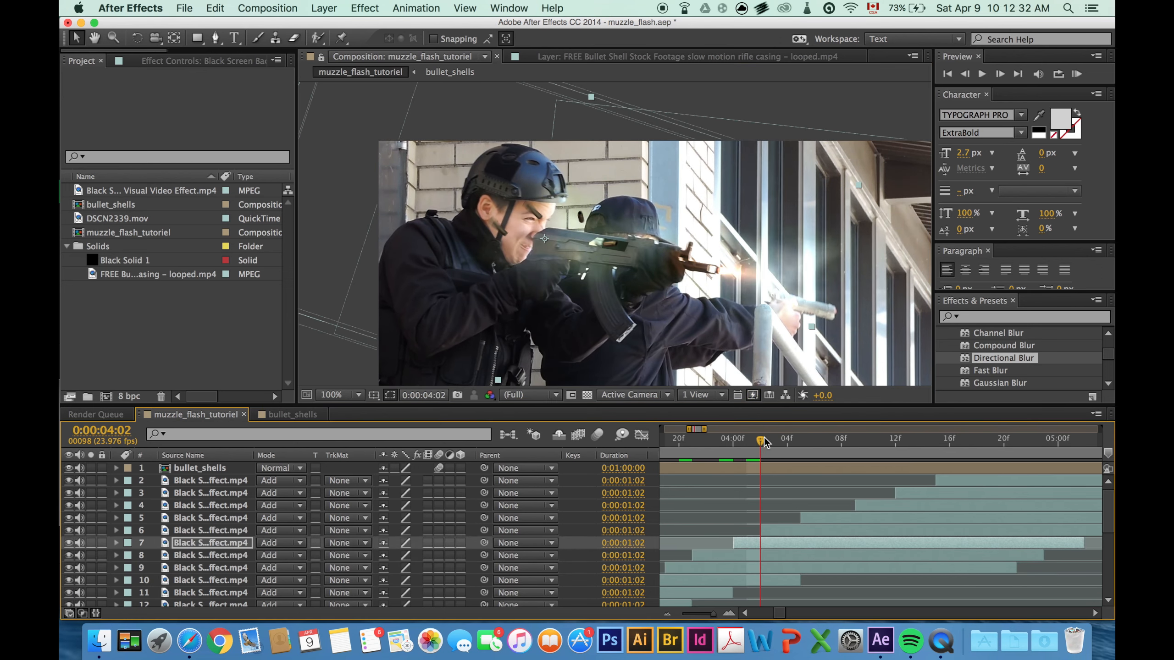
{"action": "left_click", "coordinate": [767, 530]}
{"action": "left_click", "coordinate": [773, 440]}
{"action": "mouse_move", "coordinate": [614, 263]}
{"action": "left_mouse_down"}
{"action": "mouse_move", "coordinate": [670, 273]}
{"action": "mouse_move", "coordinate": [632, 255]}
{"action": "left_mouse_up"}
{"action": "left_click", "coordinate": [807, 518]}
{"action": "left_click", "coordinate": [814, 440]}
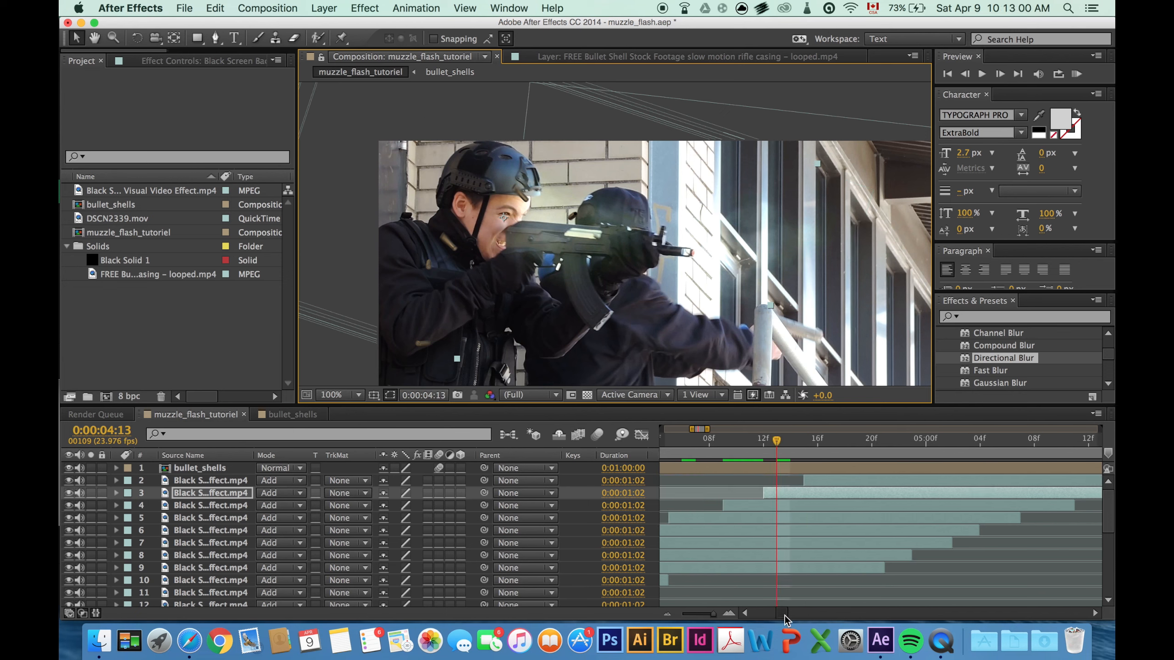
- Try to reposition the layer 2 flash clip at the rifle's ejection port at 0:00:04:13
{"action": "left_click_drag", "start_coordinate": [784, 615], "coordinate": [784, 615]}
{"action": "left_click", "coordinate": [606, 233]}
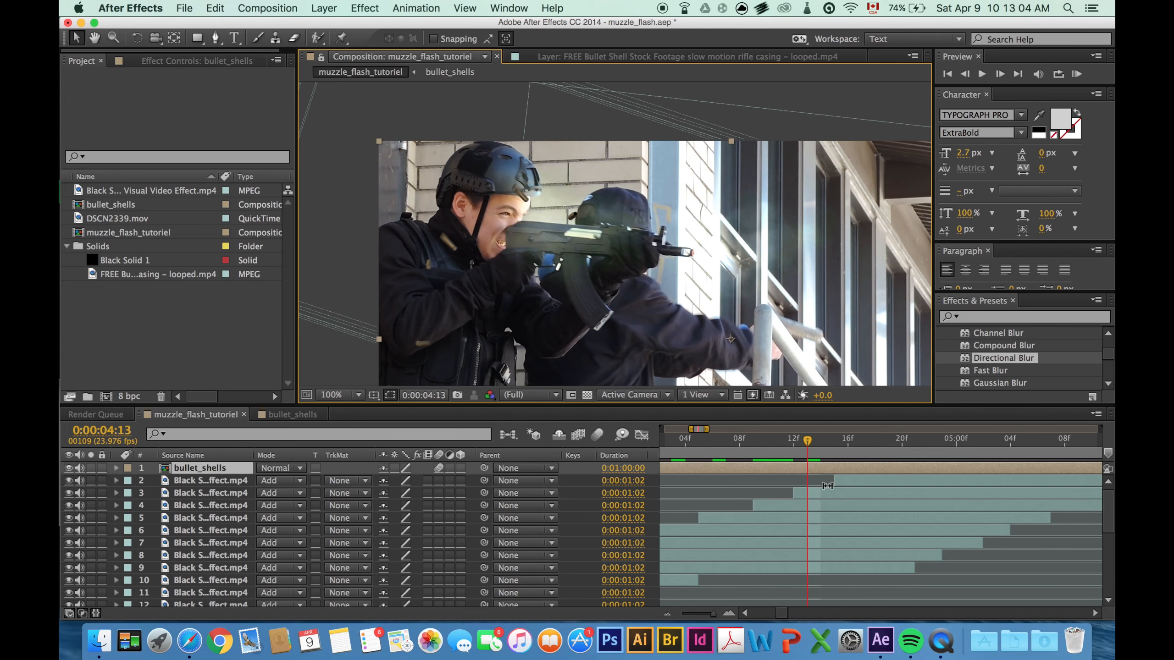
{"action": "left_click", "coordinate": [836, 480]}
{"action": "left_click", "coordinate": [767, 231]}
{"action": "left_click", "coordinate": [606, 234]}
{"action": "left_click", "coordinate": [836, 480]}
{"action": "left_click_drag", "start_coordinate": [604, 231], "coordinate": [613, 235]}
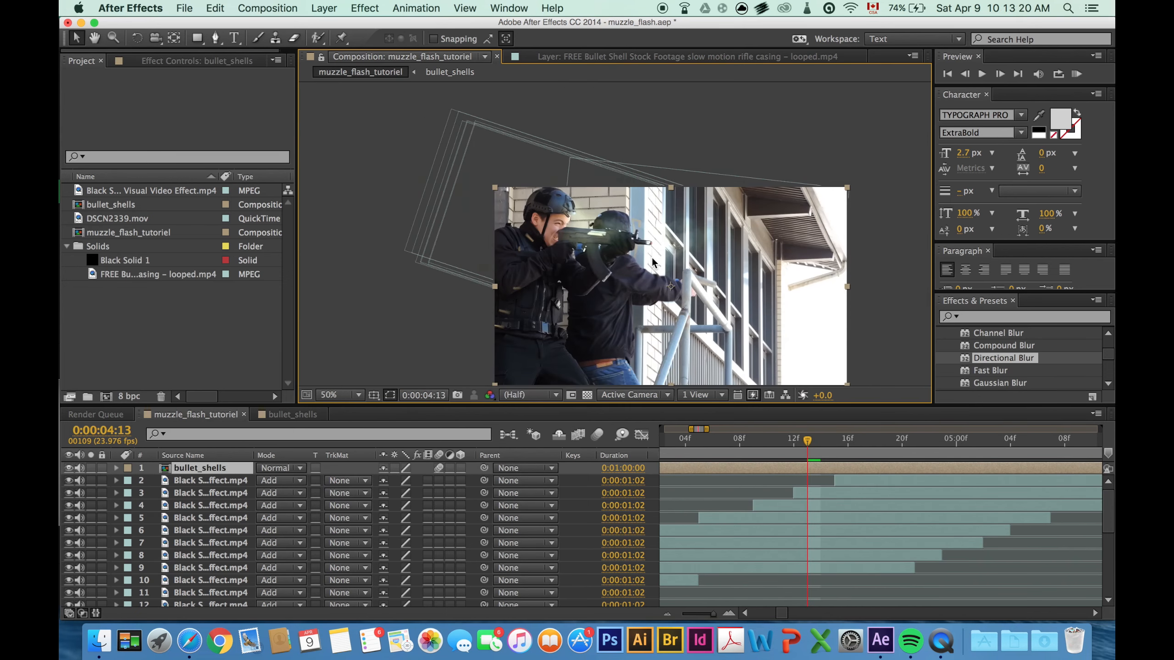
- Pre-compose the flash clips on layers 2 through 18 into a composition named ejection_smoke, moving all attributes into it
{"action": "left_click_drag", "start_coordinate": [807, 444], "coordinate": [865, 459]}
{"action": "scroll", "coordinate": [670, 278], "scroll_direction": "up", "scroll_amount": 1}
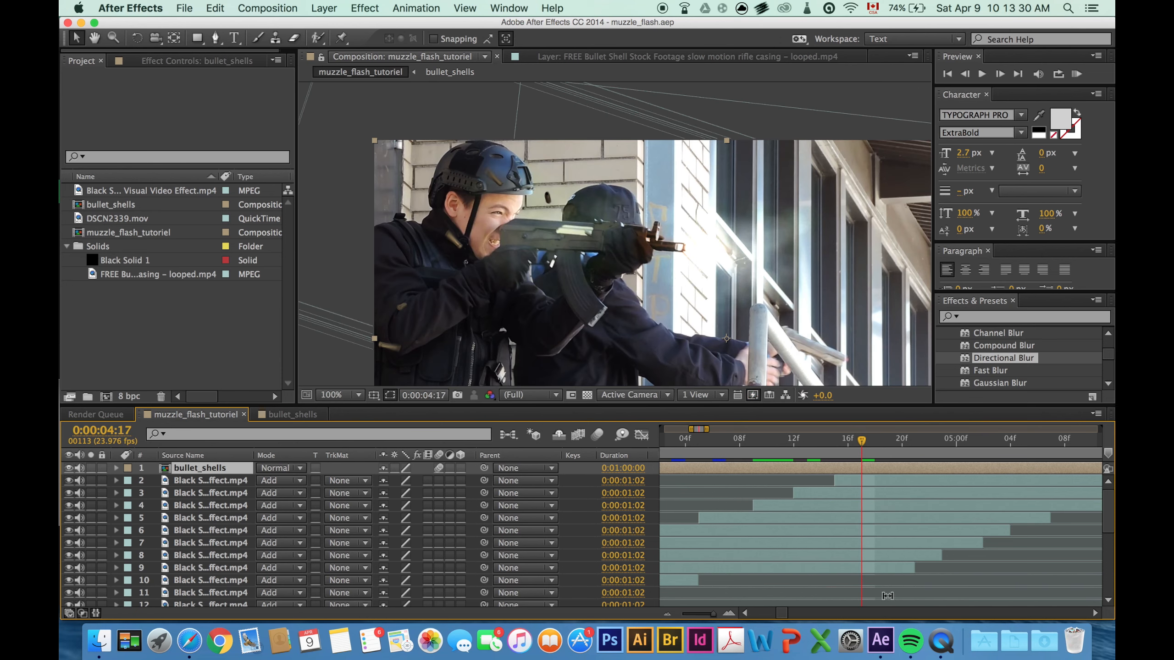
{"action": "scroll", "coordinate": [795, 610], "scroll_direction": "left", "scroll_amount": 6}
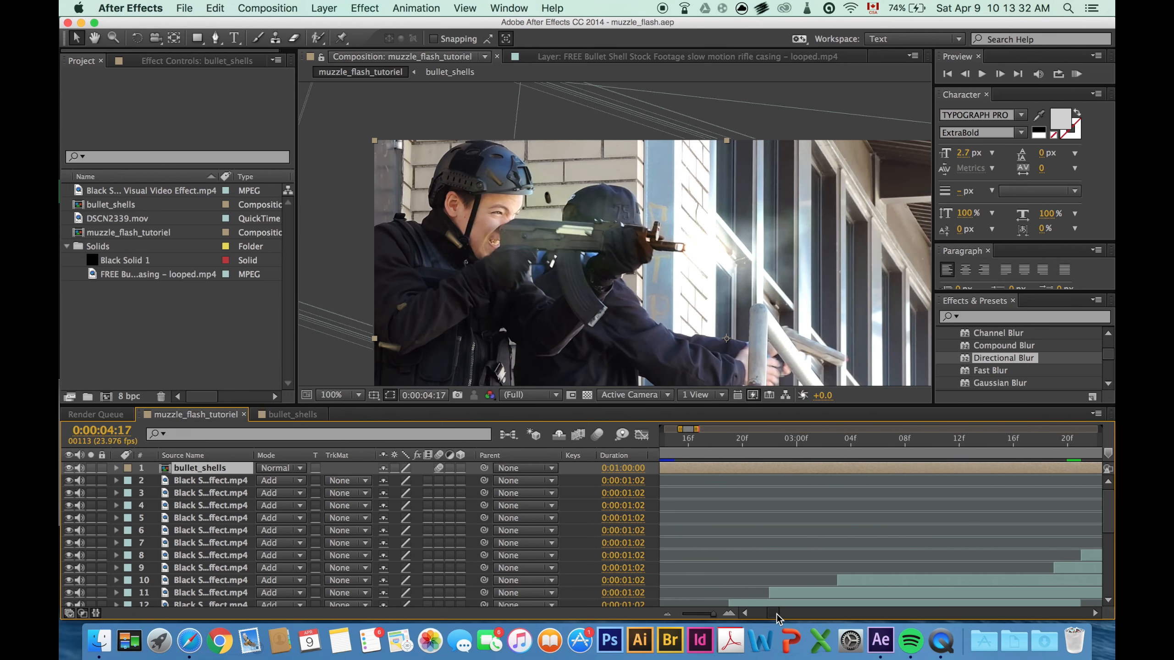
{"action": "left_click", "coordinate": [214, 483]}
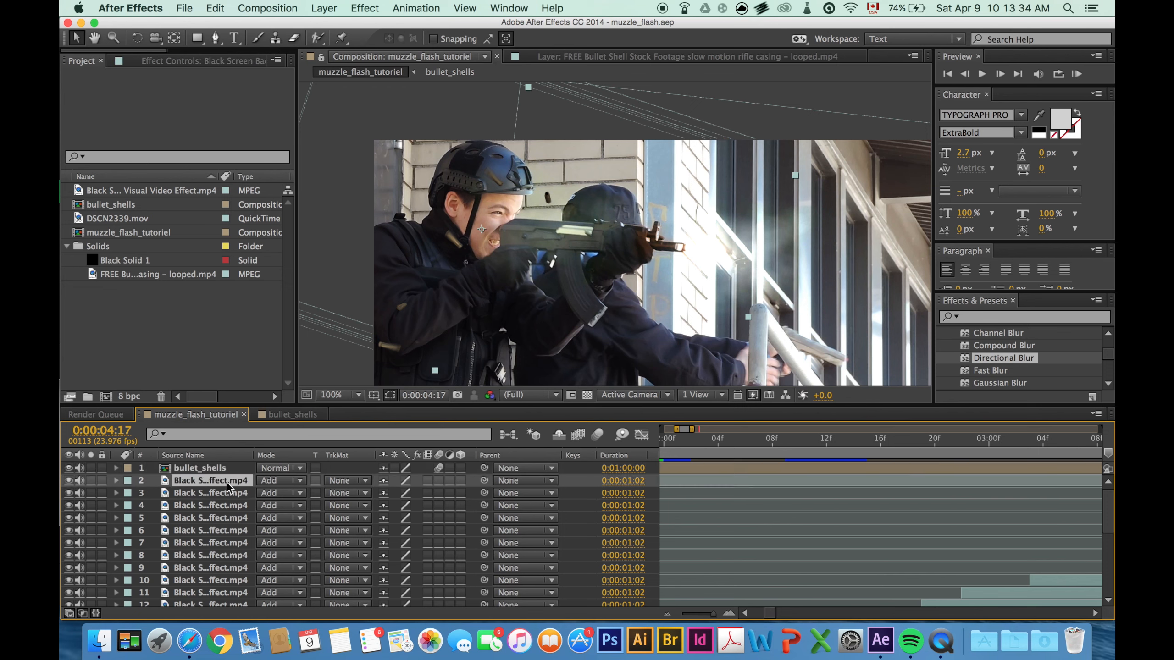
{"action": "scroll", "coordinate": [567, 541], "scroll_direction": "down", "scroll_amount": 5}
{"action": "scroll", "coordinate": [673, 519], "scroll_direction": "up", "scroll_amount": 1}
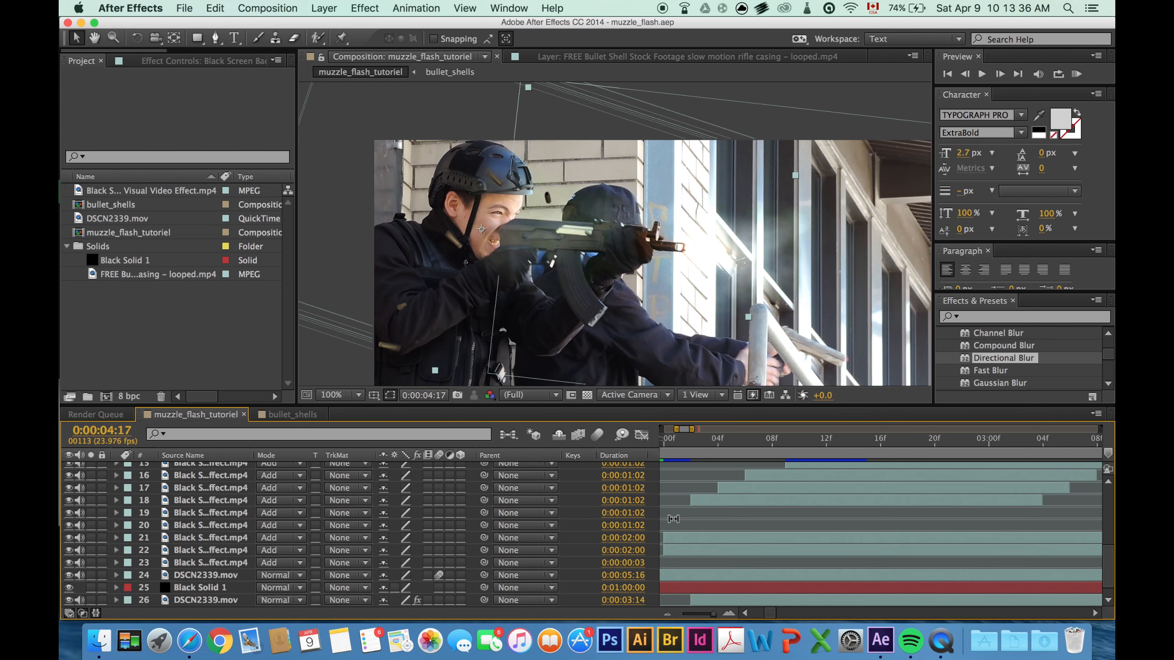
{"action": "left_click", "coordinate": [197, 500], "text": "shift"}
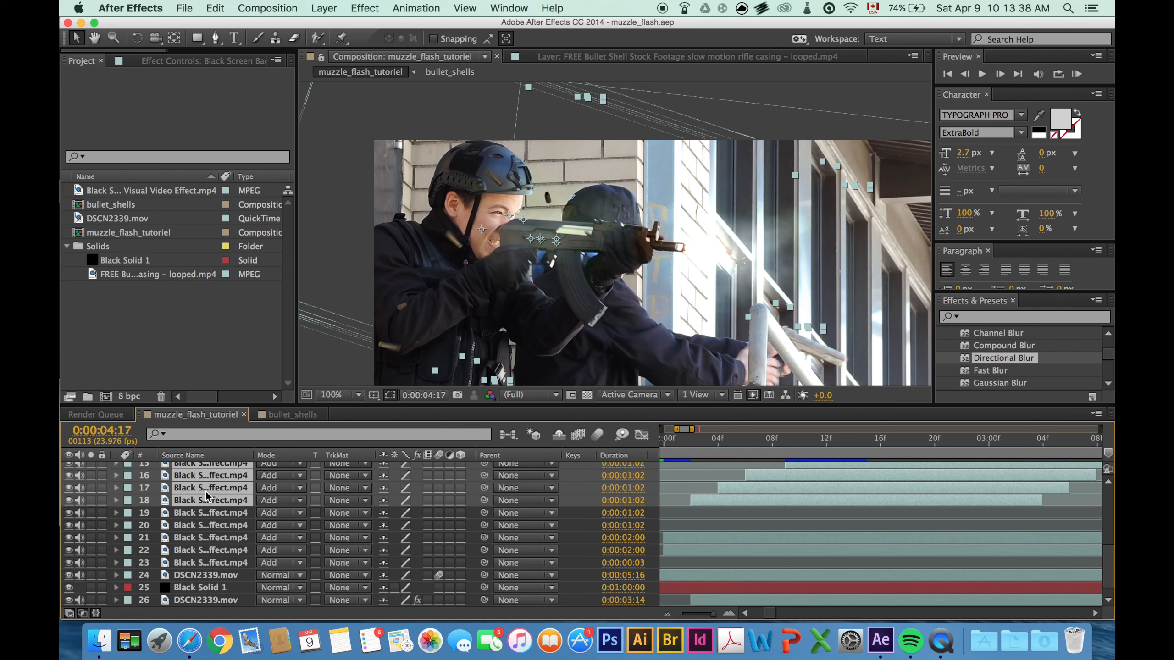
{"action": "scroll", "coordinate": [203, 497], "scroll_direction": "up", "scroll_amount": 5}
{"action": "right_click", "coordinate": [208, 478]}
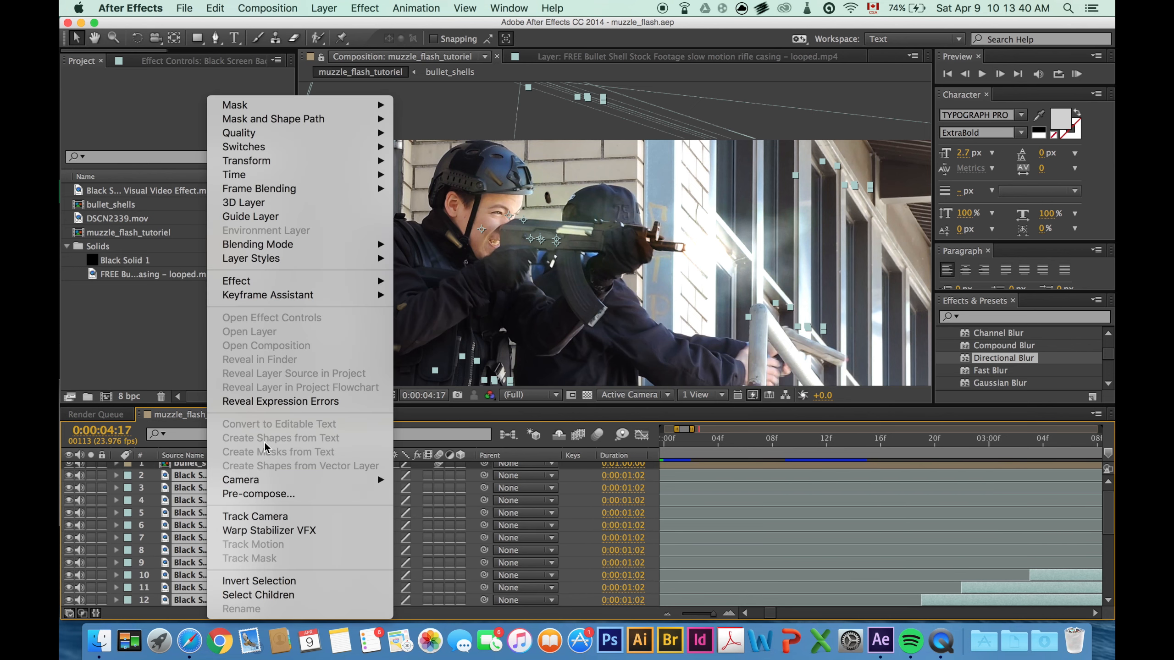
{"action": "left_click", "coordinate": [294, 494]}
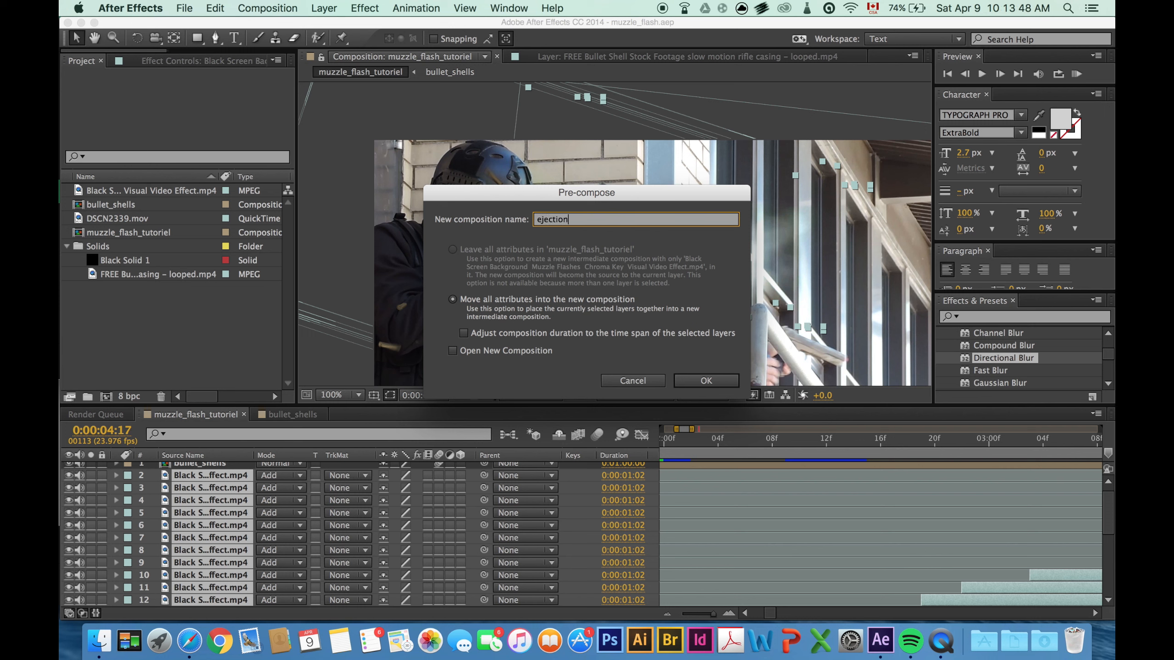
{"action": "key", "text": "Return"}
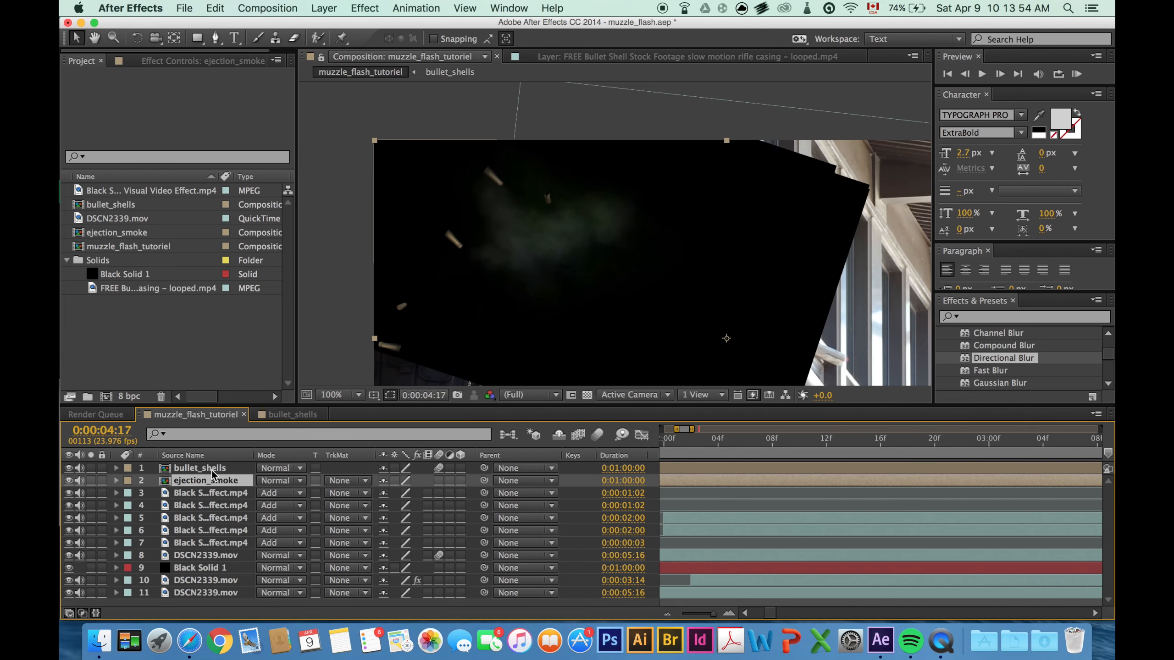
- Set the blending mode of the ejection_smoke layer to Add
{"action": "left_click", "coordinate": [294, 480]}
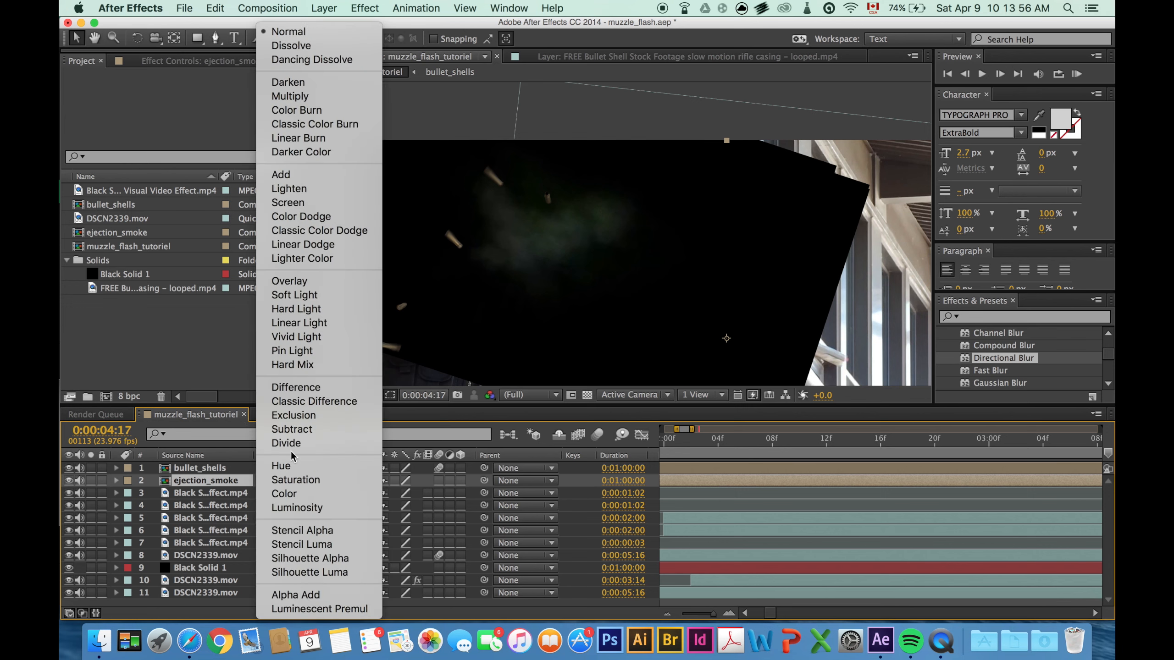
{"action": "left_click", "coordinate": [273, 167]}
{"action": "left_click", "coordinate": [281, 481]}
{"action": "left_click", "coordinate": [302, 173]}
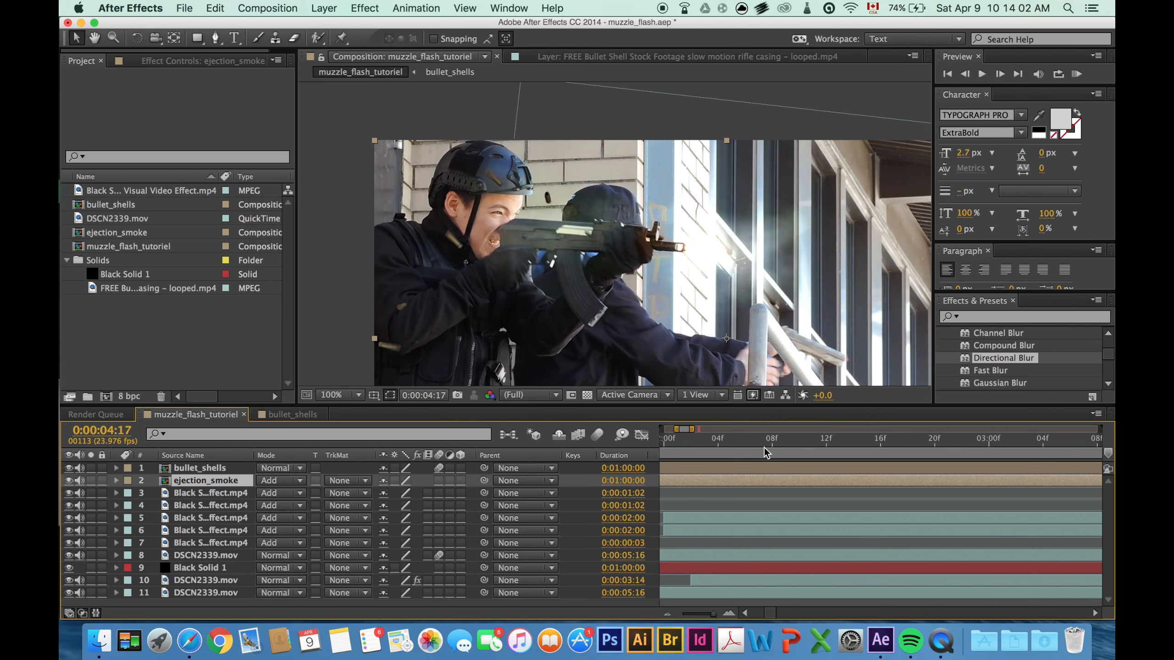
- Save the project and preview the composition from 0:00:00:00
{"action": "left_click_drag", "start_coordinate": [764, 448], "coordinate": [653, 448]}
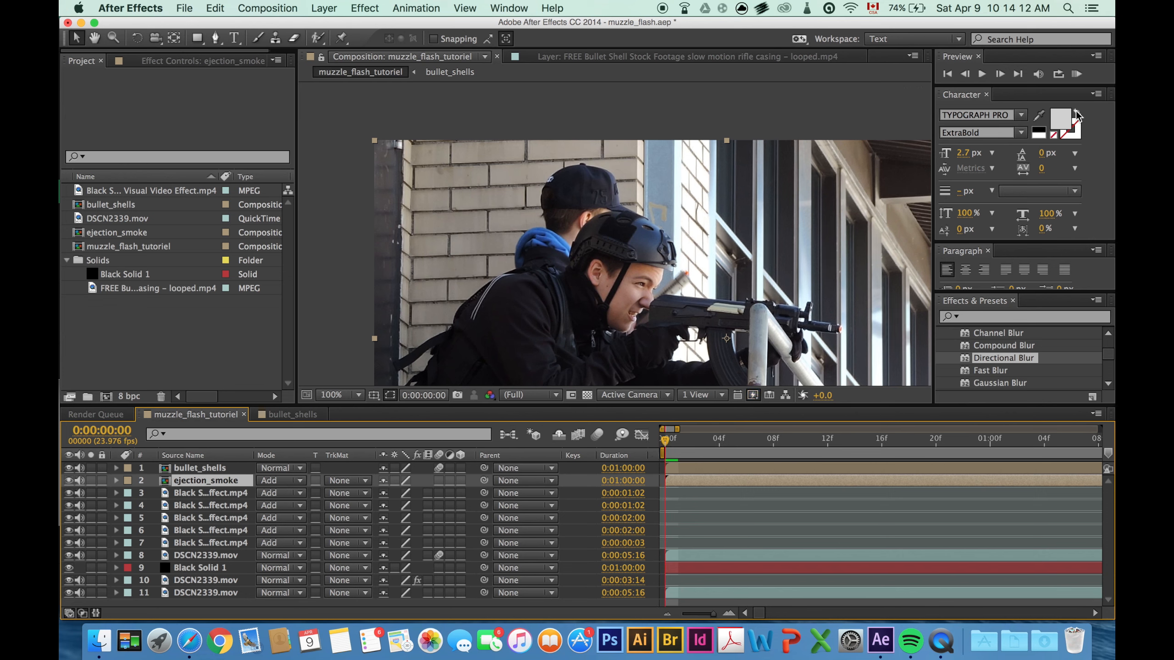
{"action": "key", "text": "super+s"}
{"action": "left_click", "coordinate": [1076, 74]}
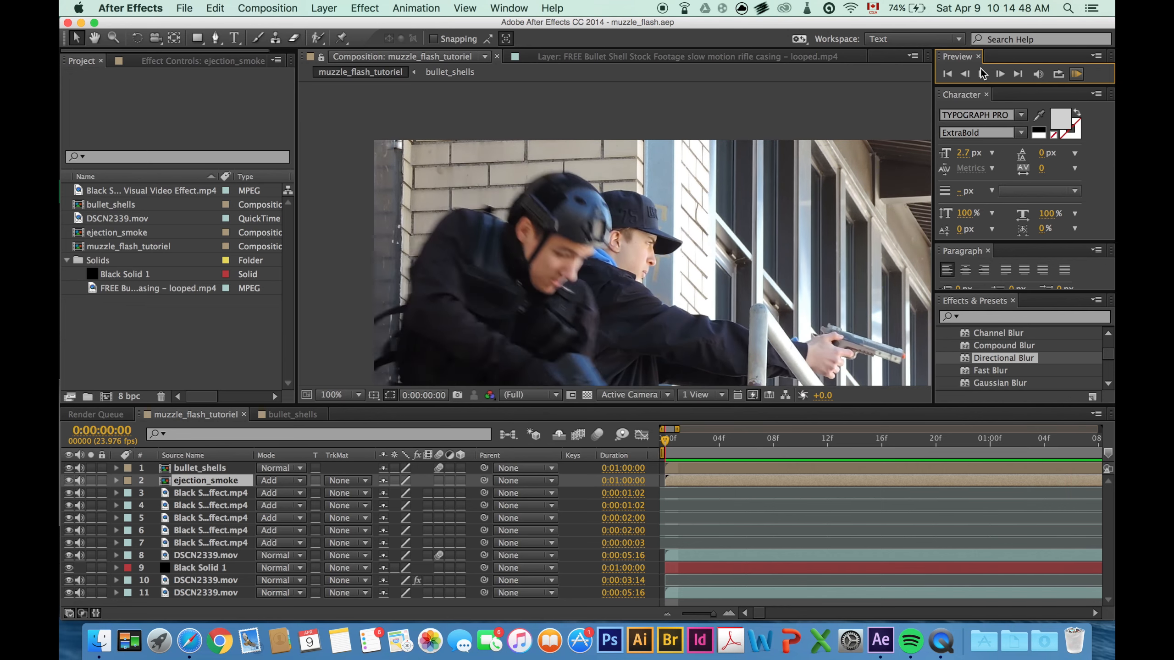
{"action": "left_click", "coordinate": [982, 73]}
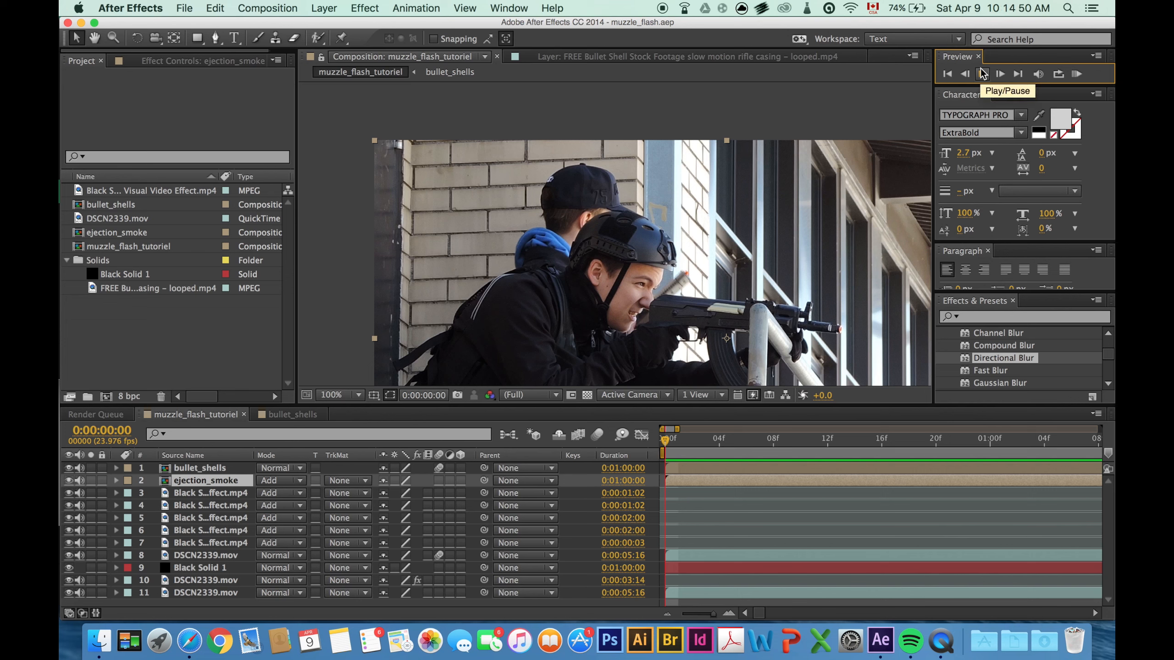
{"action": "left_click", "coordinate": [982, 73]}
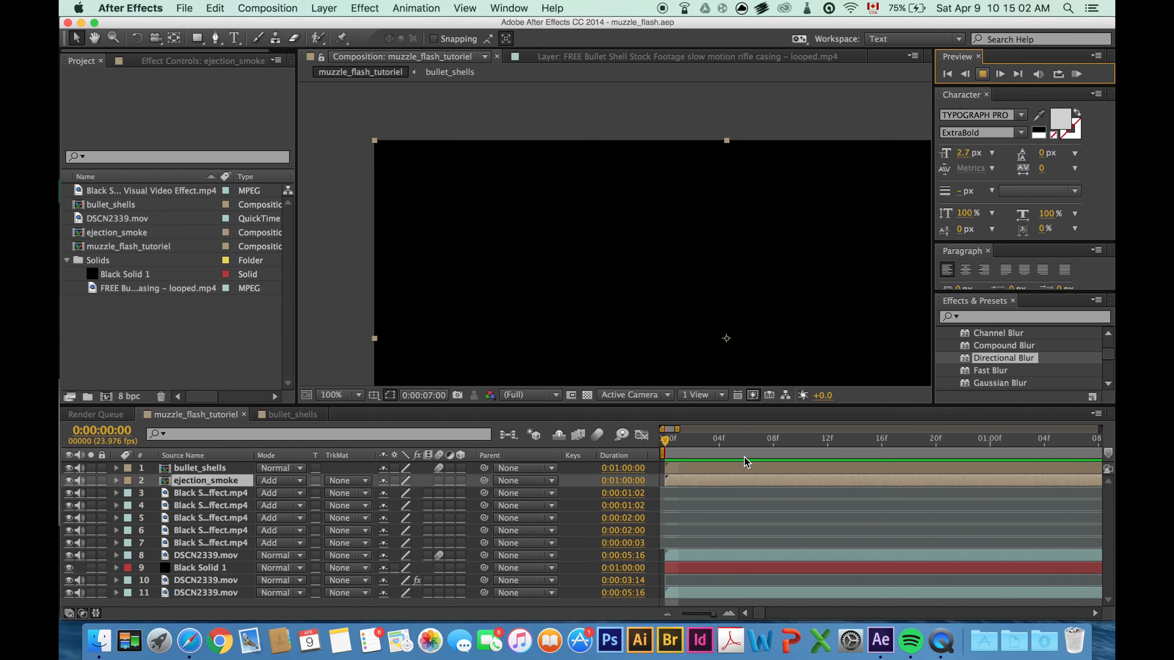
{"action": "key", "text": "space"}
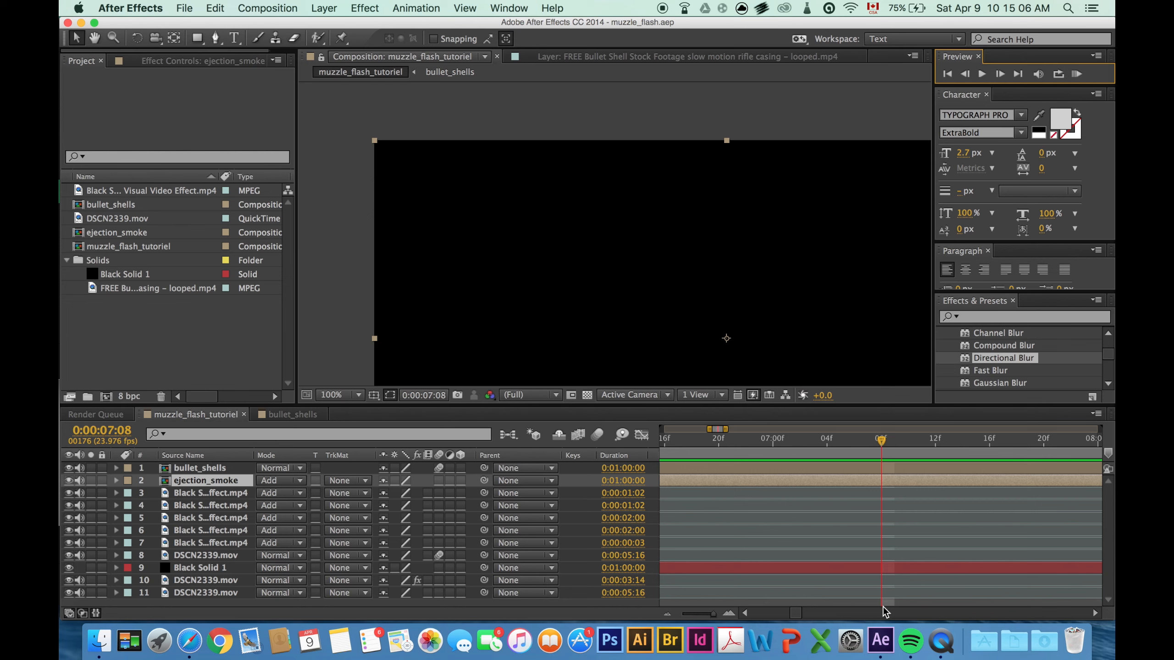
- Go back to 0:00:03:17, where the flash clips on layers 3 and 4 begin
{"action": "left_click_drag", "start_coordinate": [804, 617], "coordinate": [779, 617]}
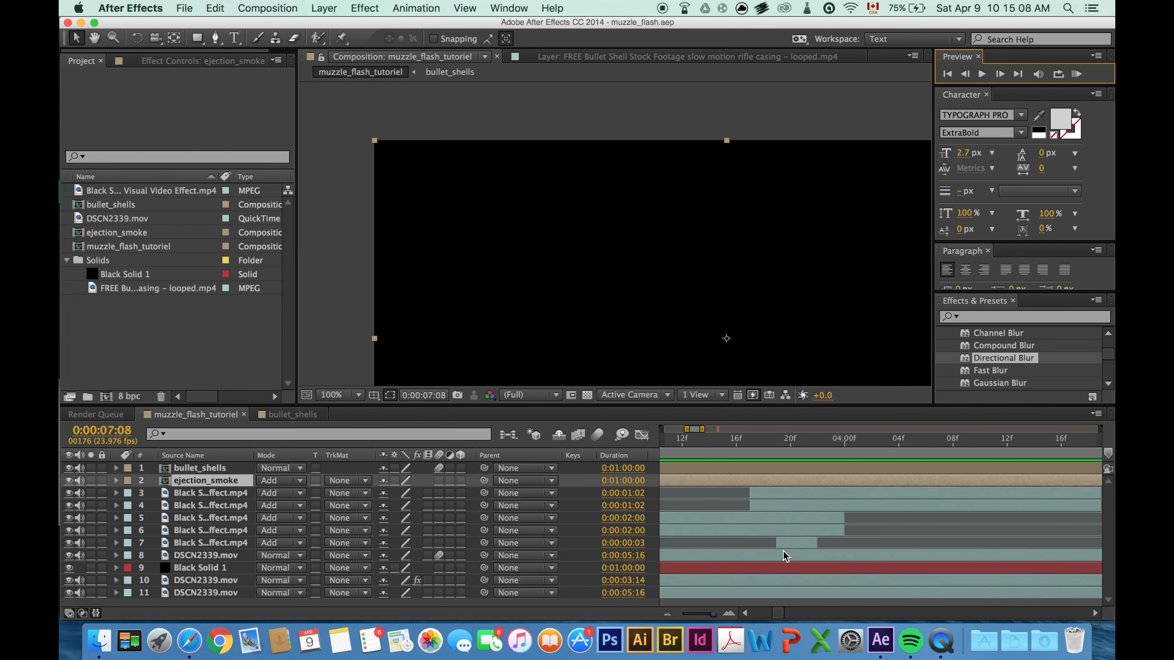
{"action": "left_click_drag", "start_coordinate": [777, 440], "coordinate": [746, 443]}
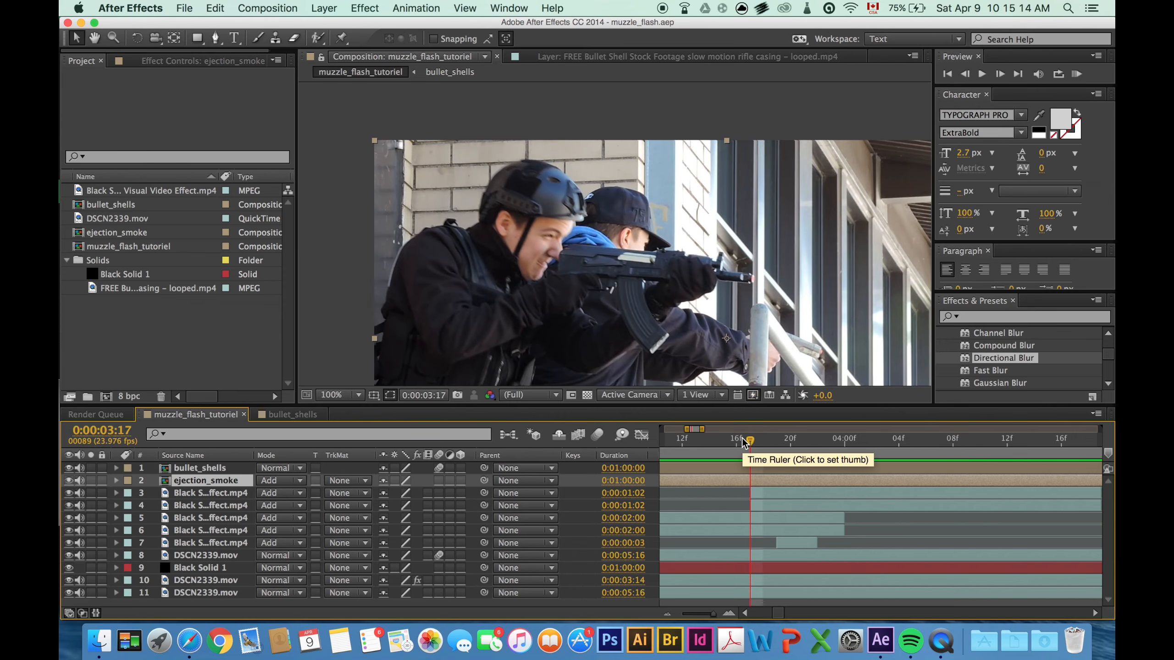